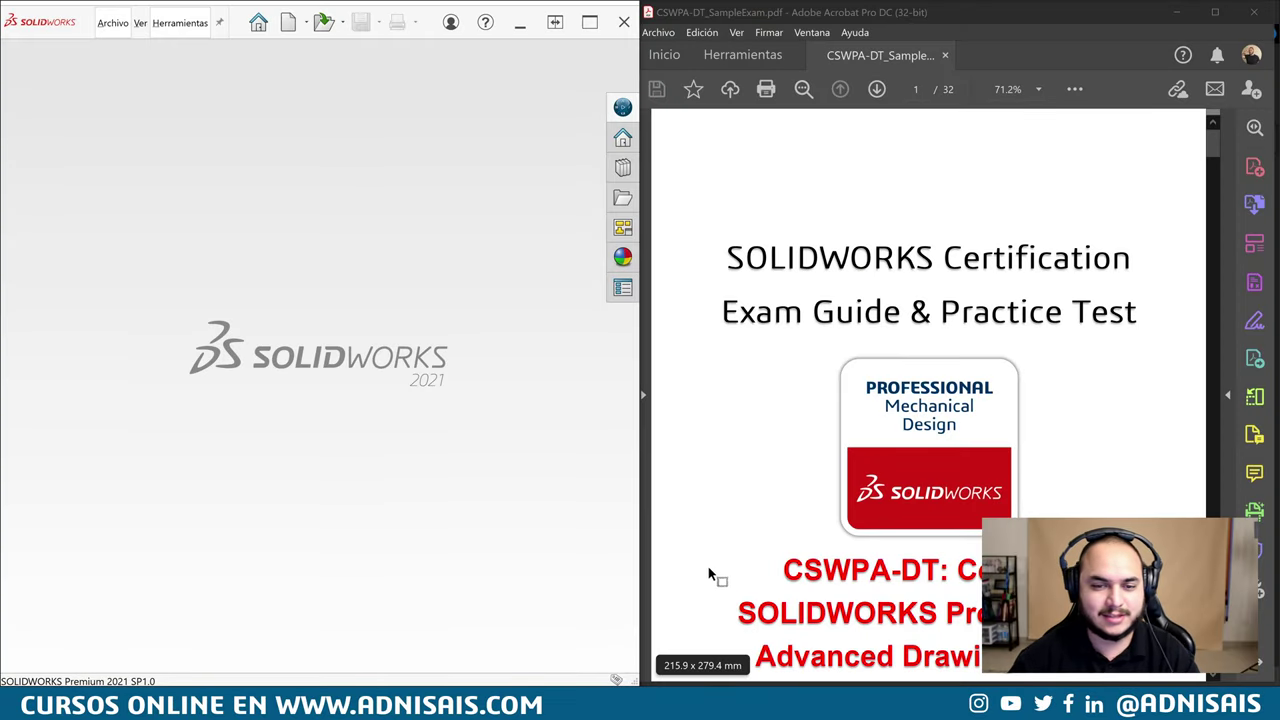
Scroll past the cover into the exam instructions and highlight the total questions and points figures
scroll(850, 290, "down", 1)
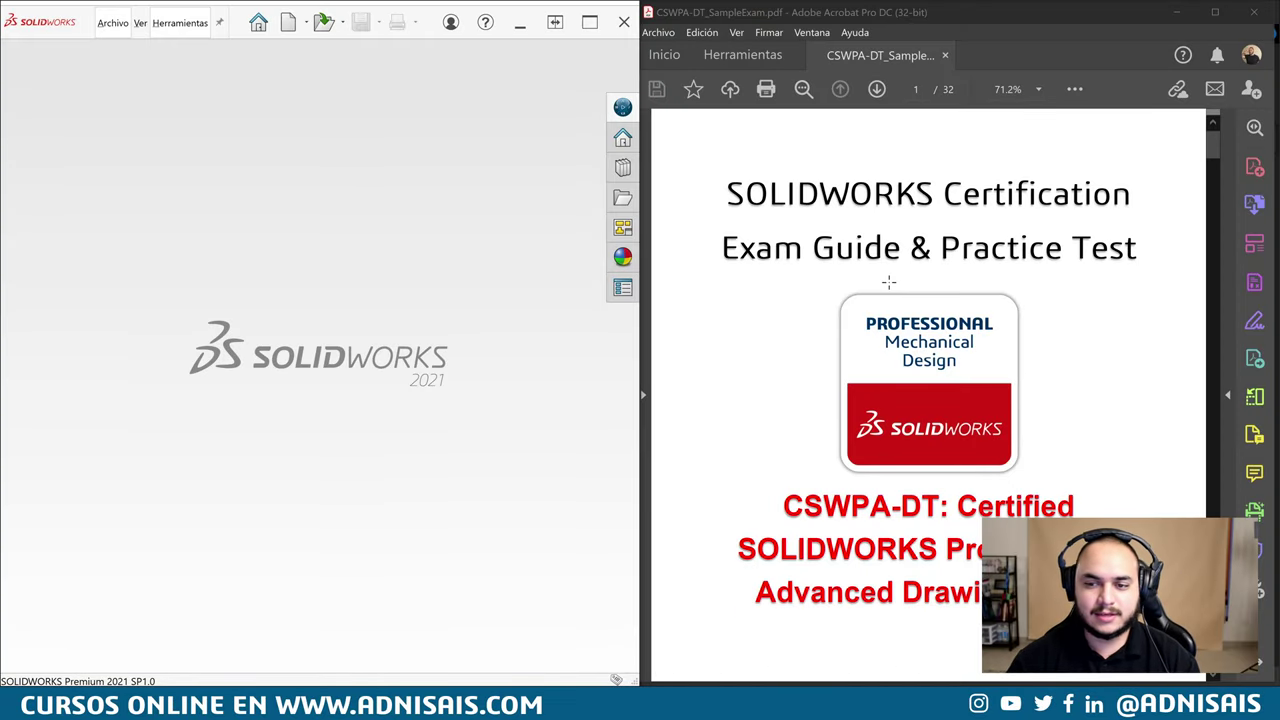
scroll(860, 298, "down", 3)
scroll(872, 308, "down", 2)
scroll(884, 317, "down", 1)
scroll(884, 317, "down", 2)
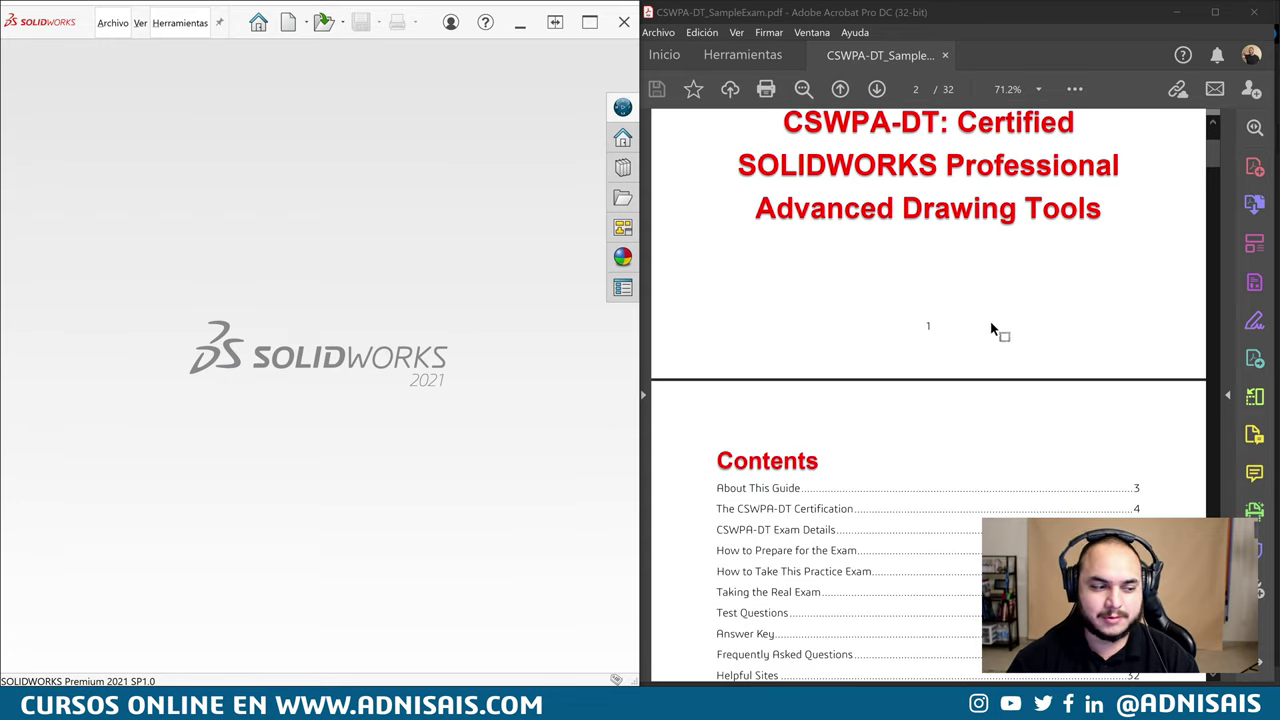
scroll(997, 334, "down", 2)
scroll(1006, 323, "down", 4)
scroll(1146, 220, "down", 1)
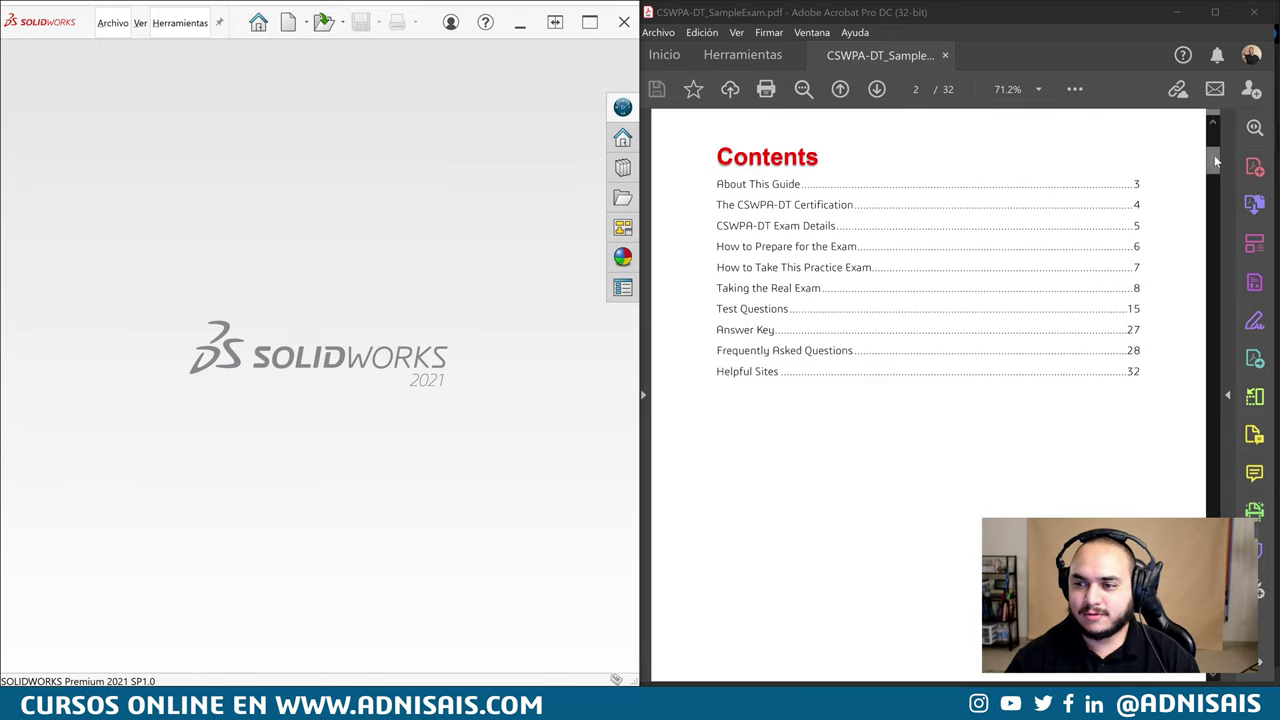
left_click_drag(1216, 160, 1210, 216)
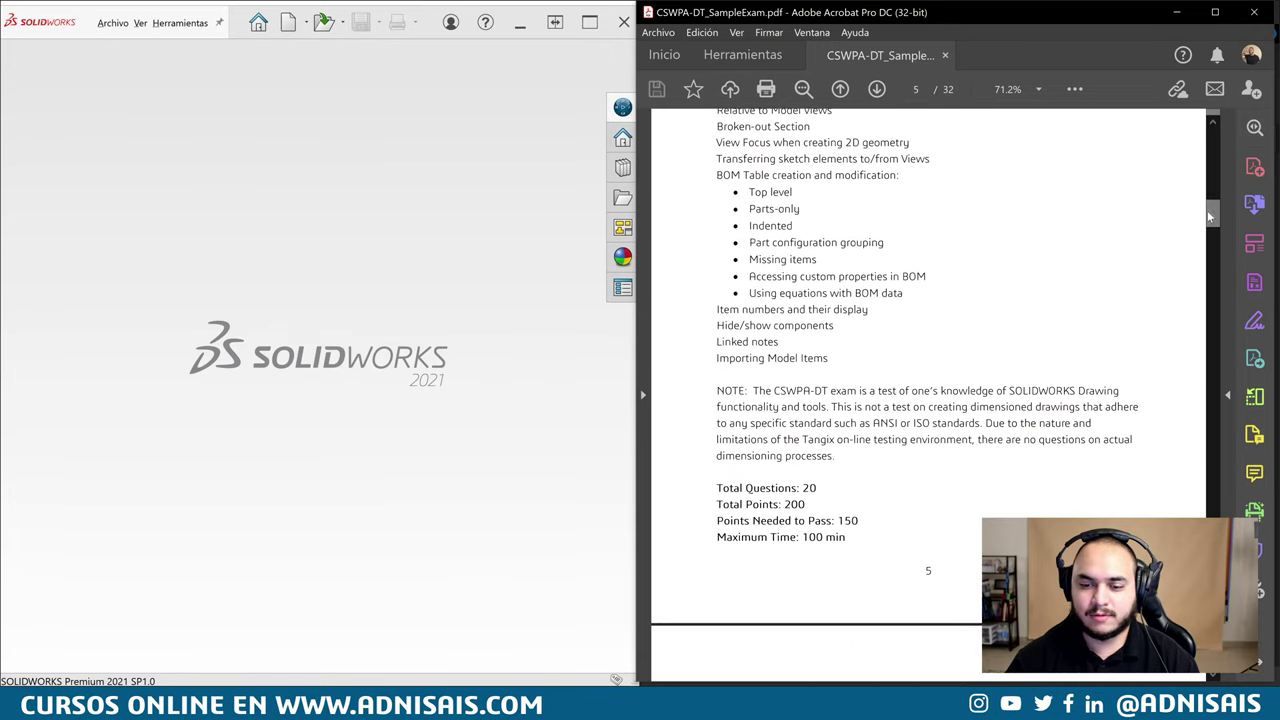
mouse_move(799, 488)
left_mouse_down()
mouse_move(816, 488)
mouse_move(800, 505)
mouse_move(860, 526)
mouse_move(799, 537)
left_mouse_up()
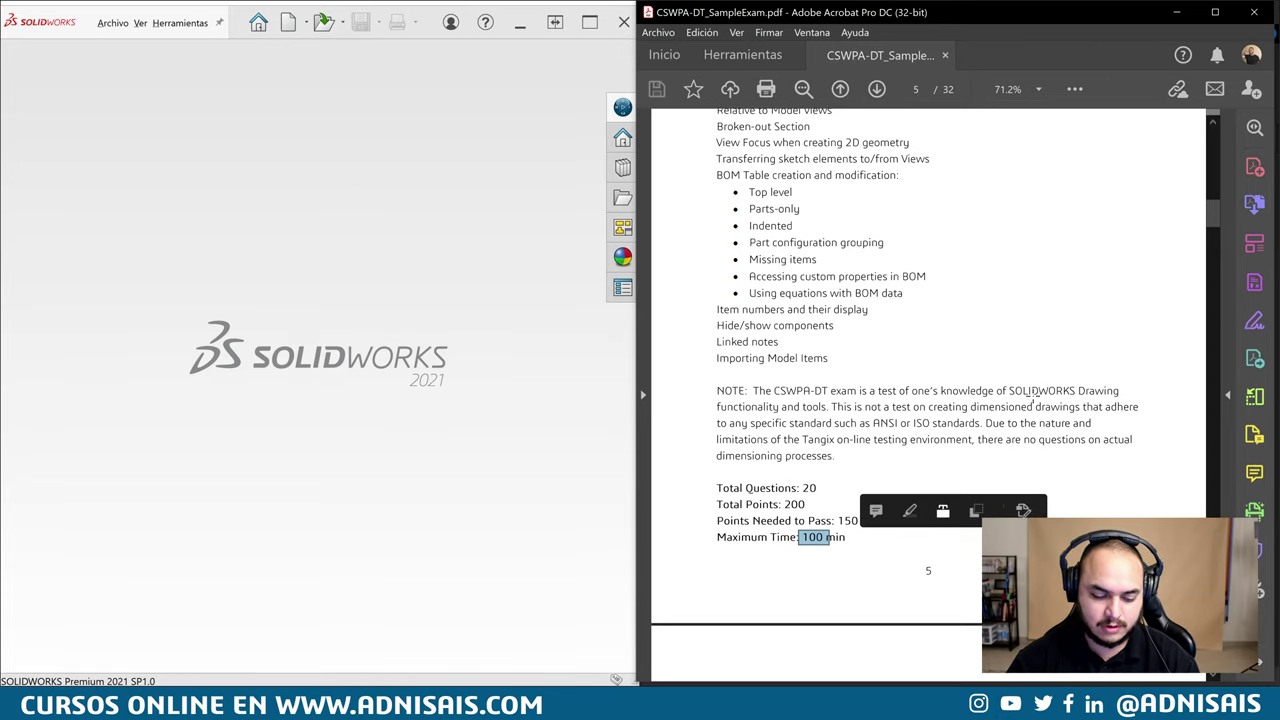
left_click(1204, 268)
scroll(1210, 249, "down", 3)
scroll(1210, 245, "down", 3)
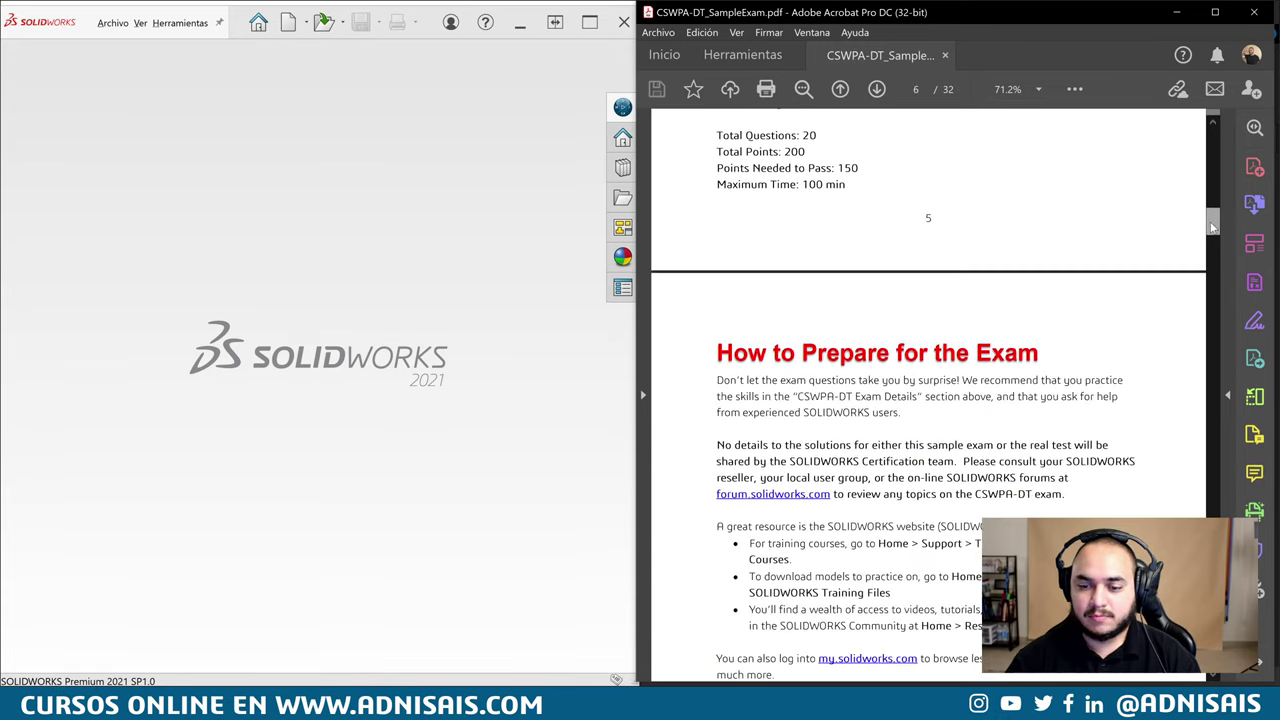
scroll(1211, 238, "down", 5)
left_click_drag(1212, 232, 1212, 249)
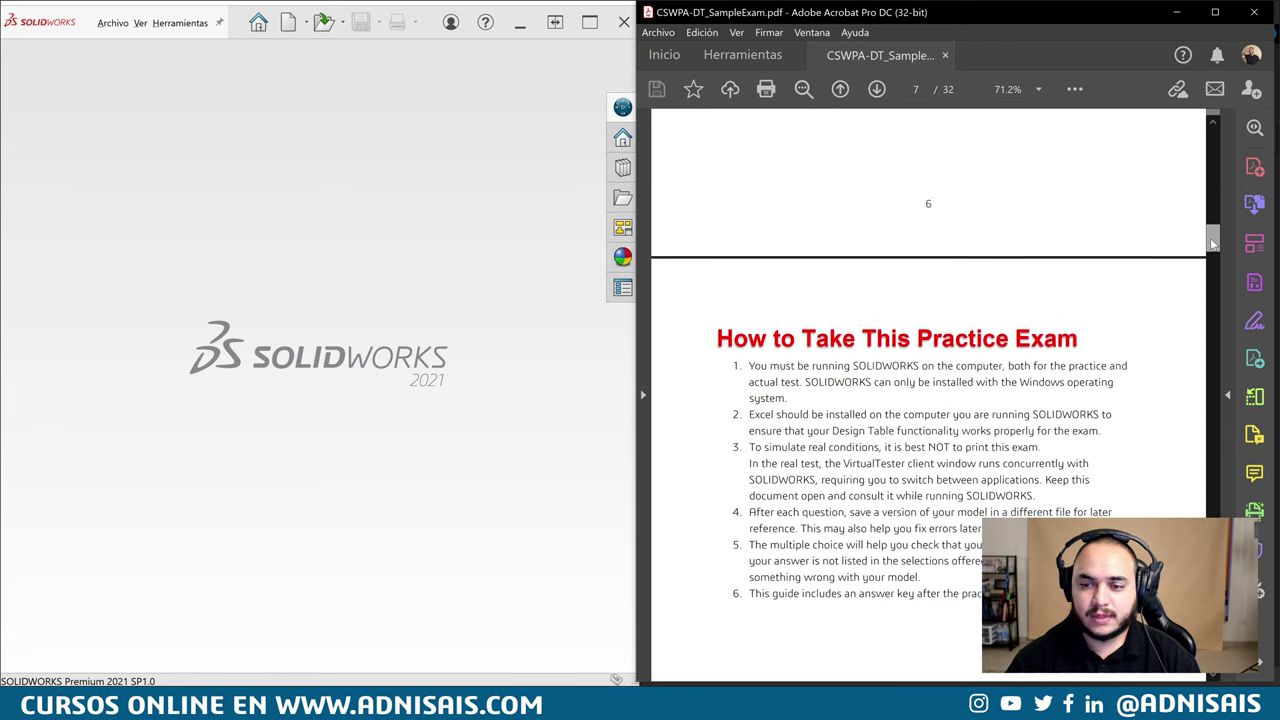
scroll(1212, 249, "up", 2)
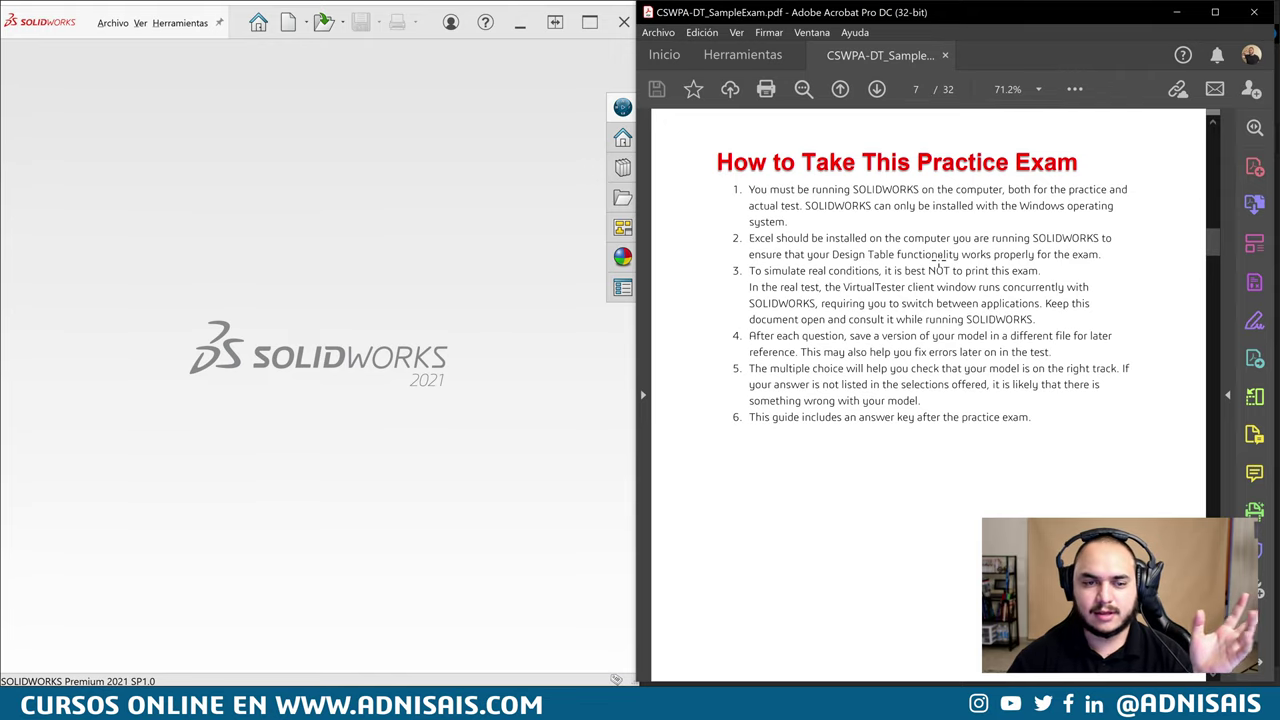
Scroll down to page 15, where the Test Questions section begins
scroll(1021, 275, "down", 1)
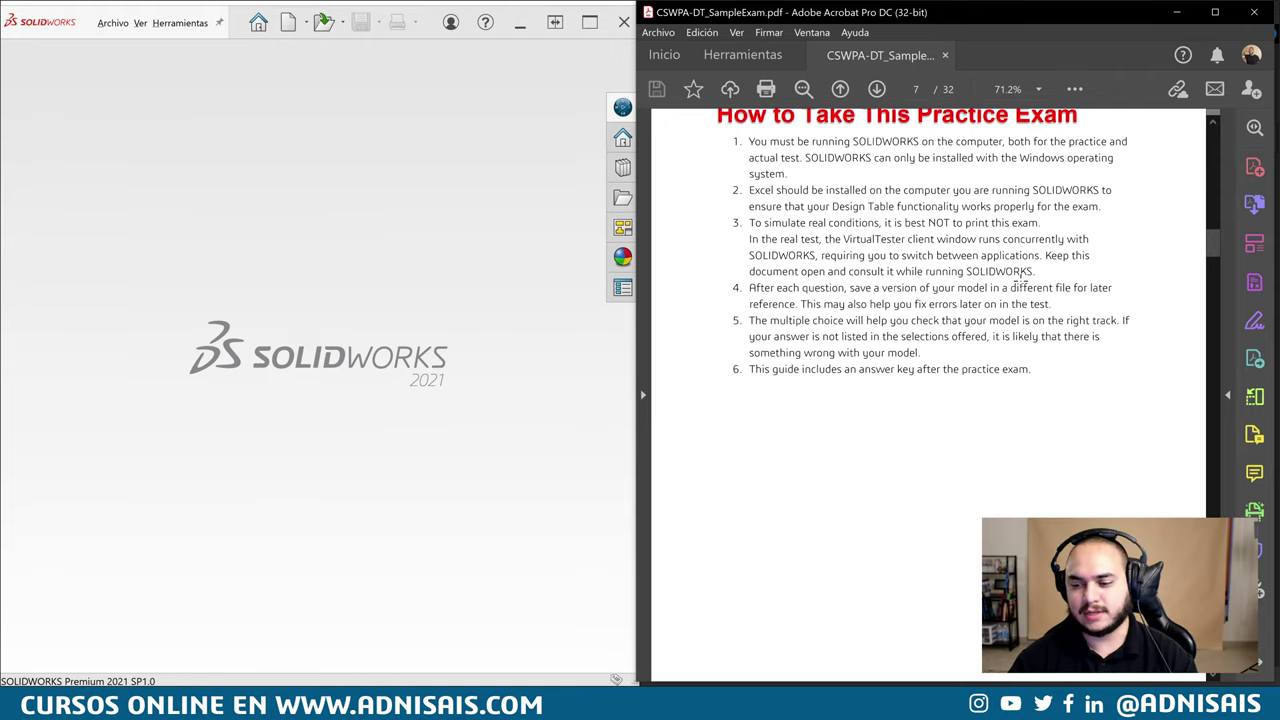
scroll(1023, 290, "down", 4)
scroll(1027, 296, "down", 1)
scroll(1022, 299, "down", 3)
scroll(1030, 303, "down", 1)
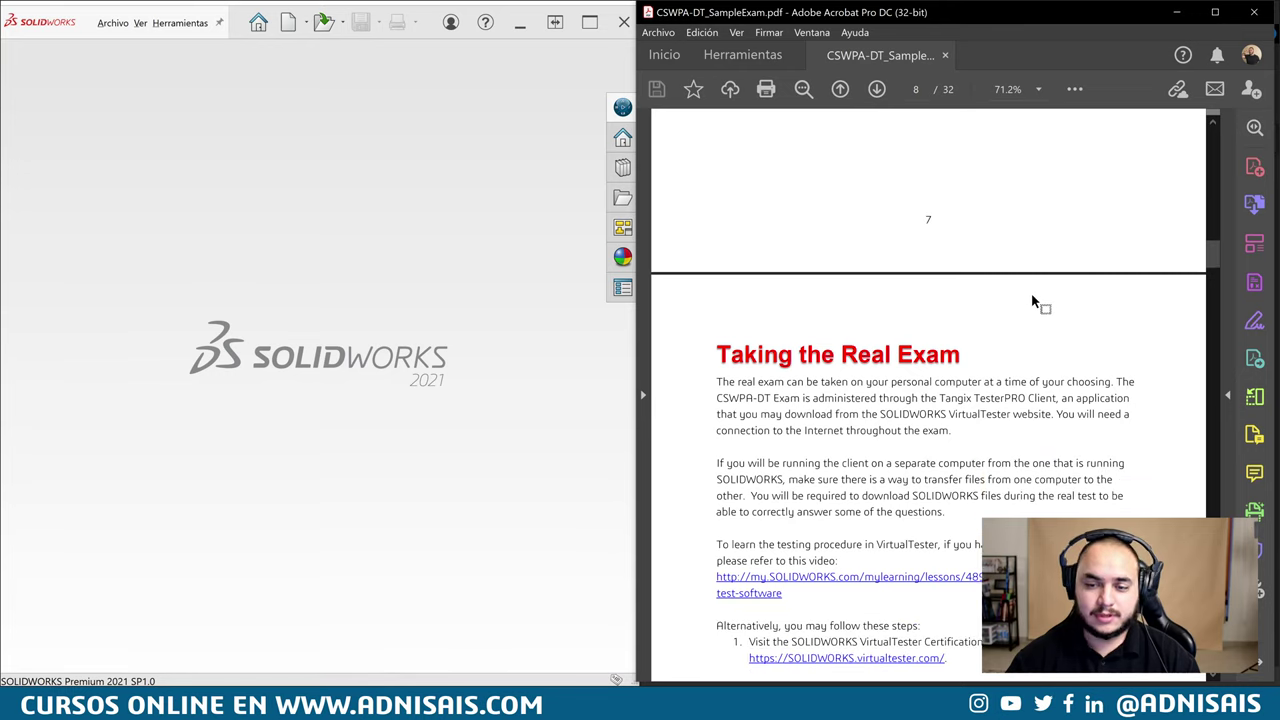
scroll(1040, 300, "down", 1)
scroll(1040, 298, "down", 1)
scroll(1060, 295, "down", 1)
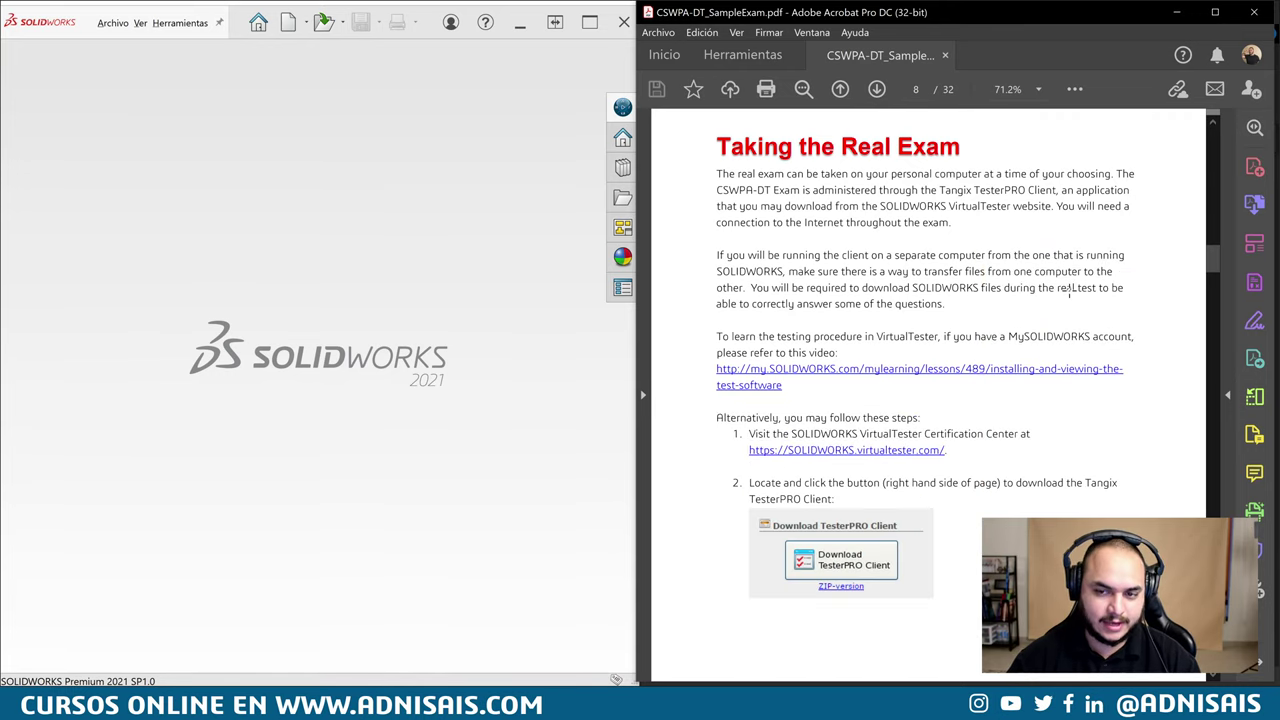
scroll(1070, 298, "down", 3)
scroll(1077, 306, "down", 3)
scroll(1100, 308, "down", 2)
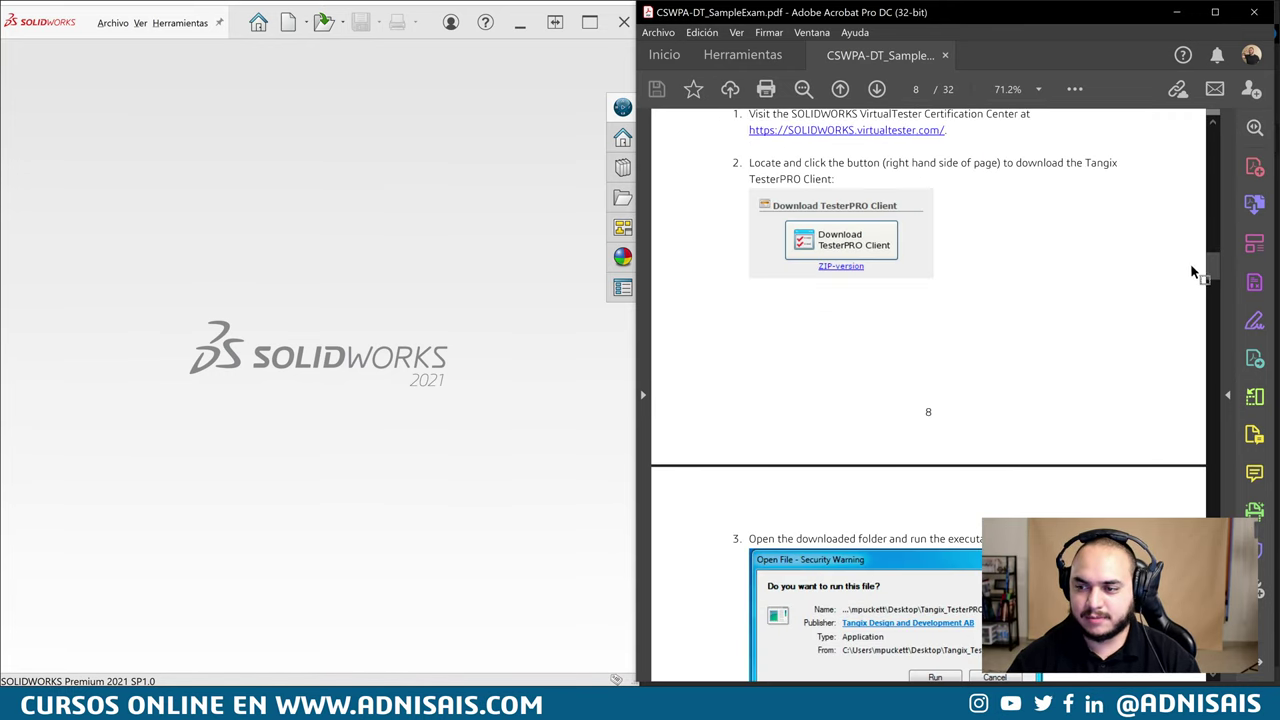
left_click_drag(1211, 268, 1201, 376)
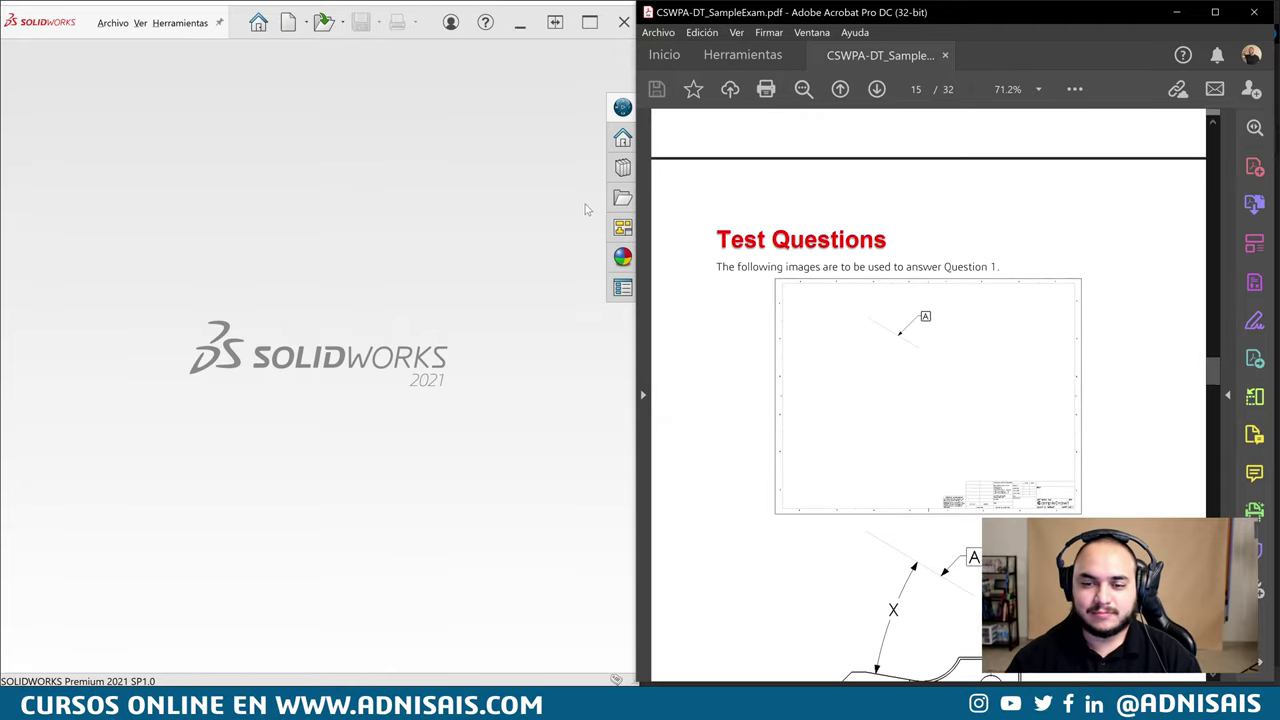
Highlight the Test Questions heading, Question 1's introductory sentence and its first drawing image
left_click_drag(818, 238, 888, 240)
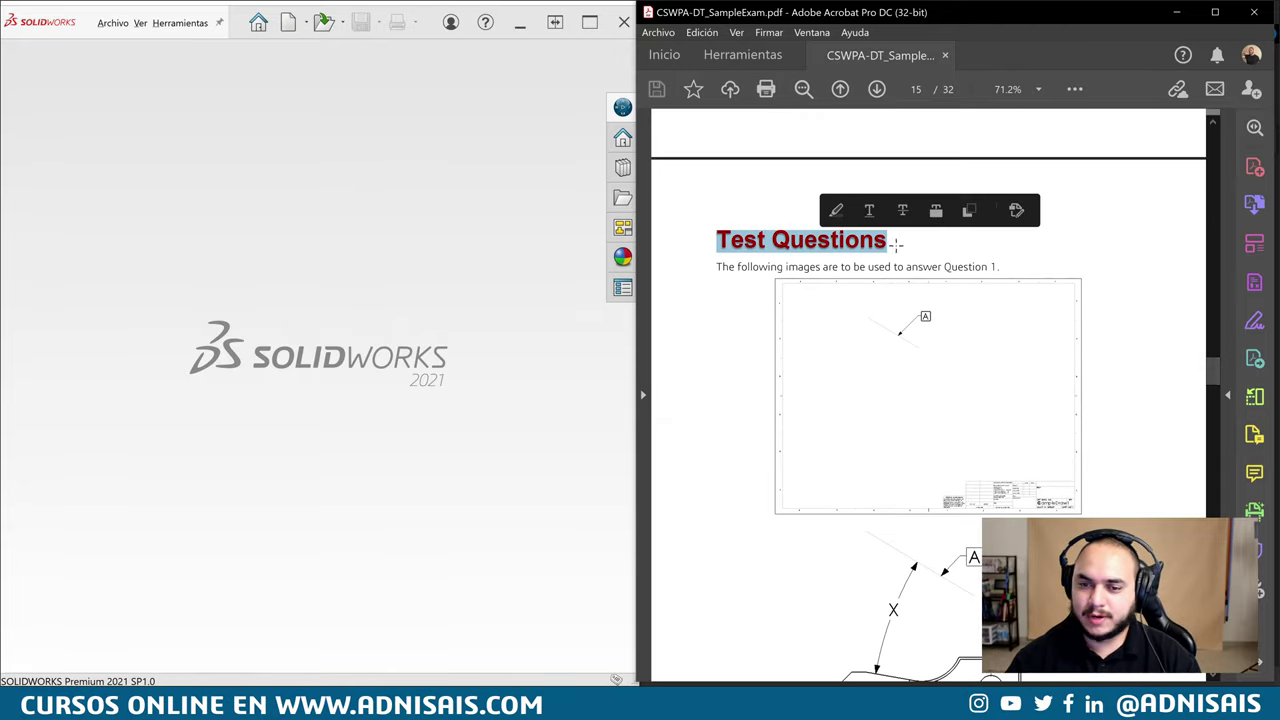
scroll(911, 260, "down", 1)
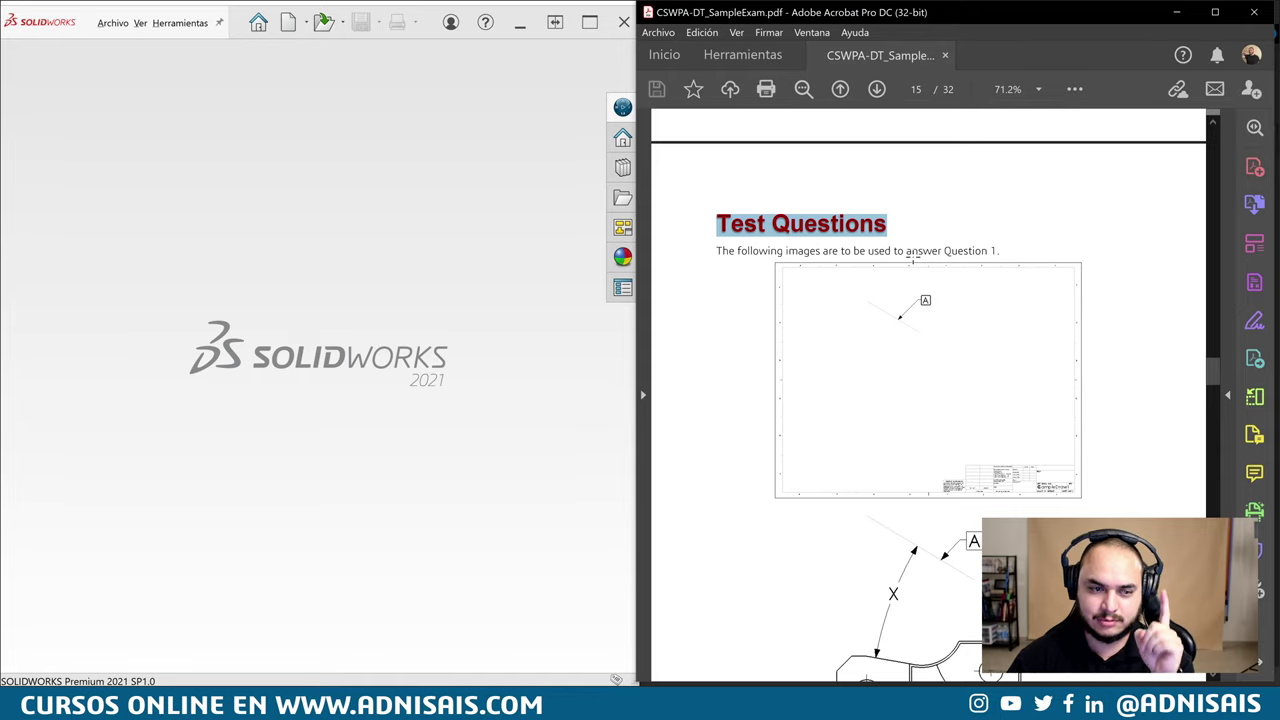
scroll(925, 270, "down", 1)
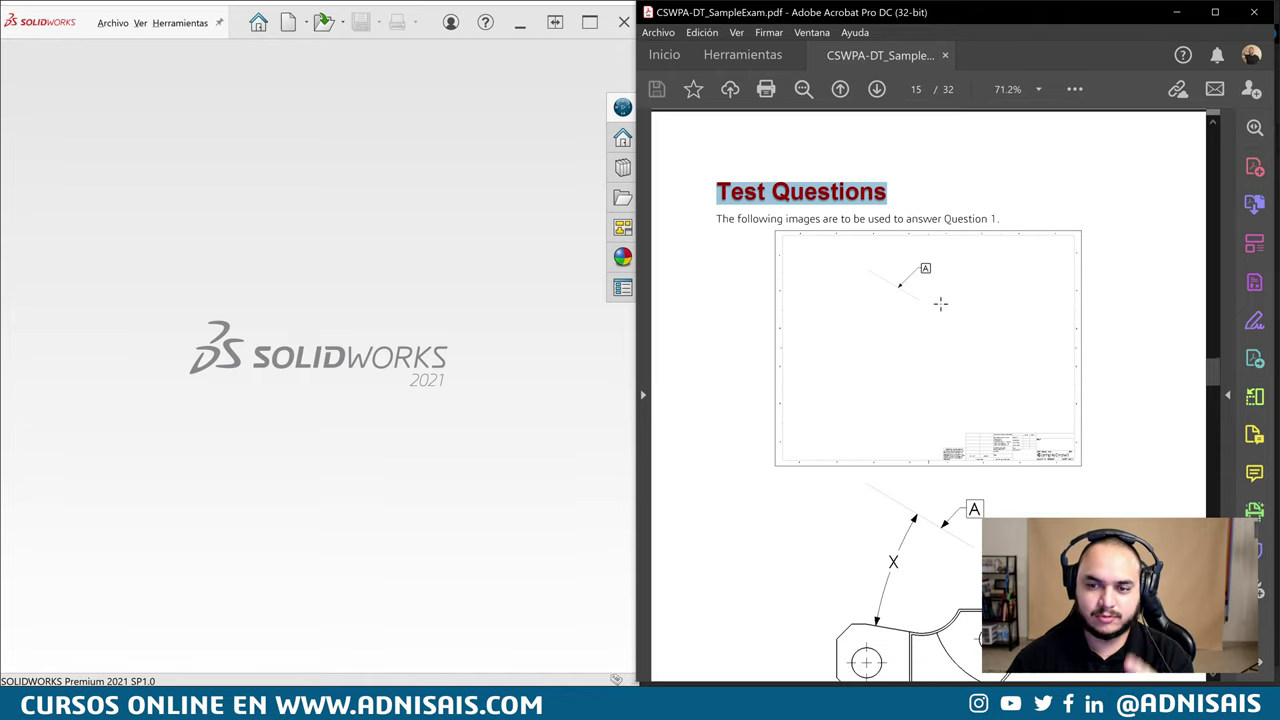
scroll(950, 290, "down", 1)
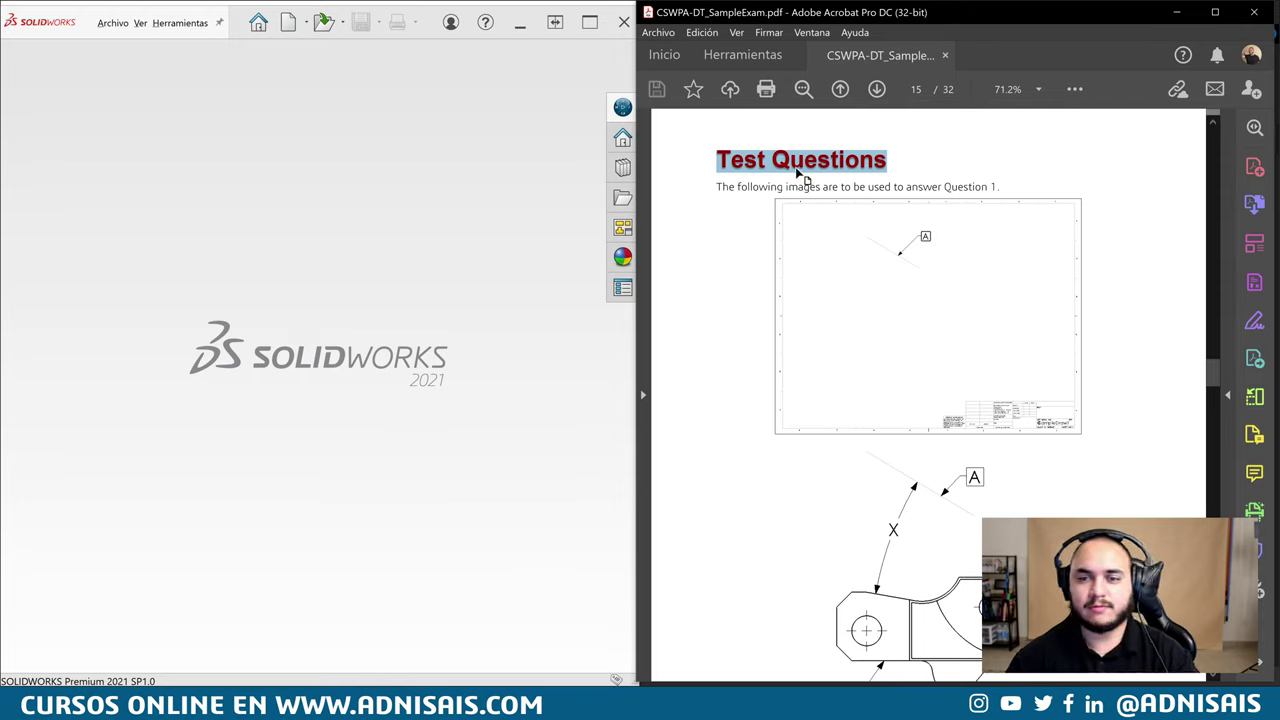
left_click_drag(720, 178, 1000, 190)
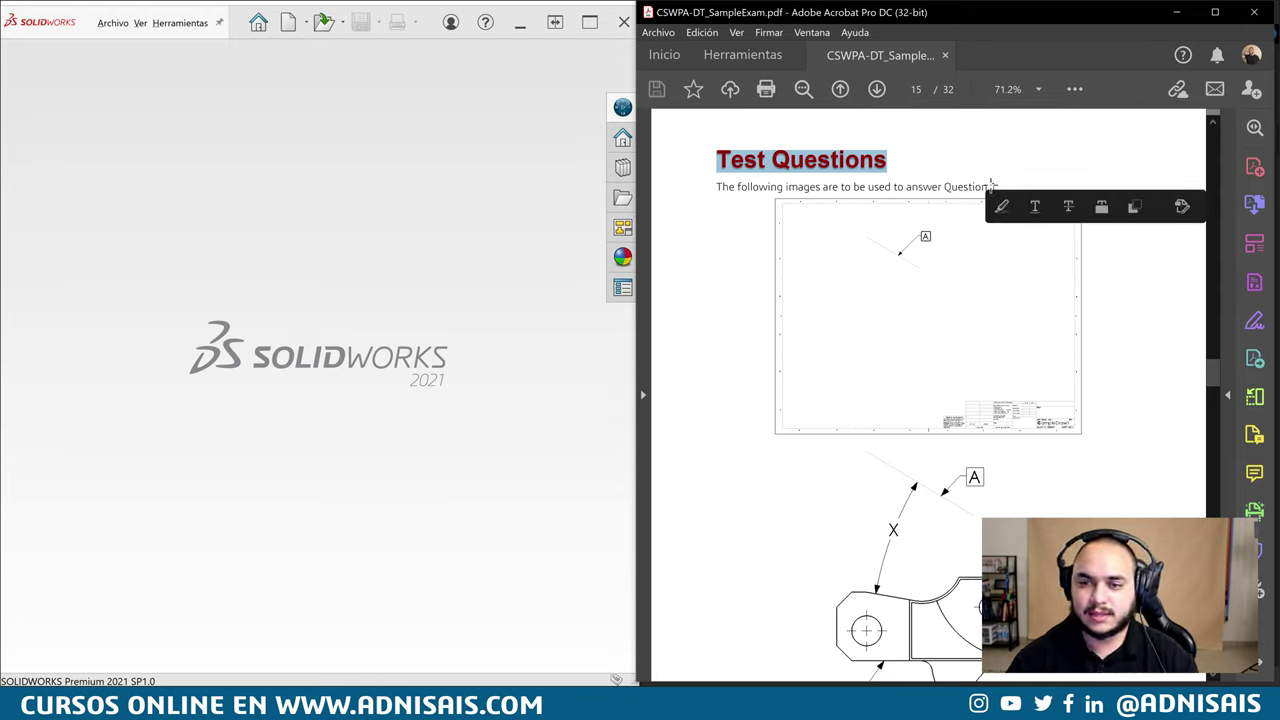
left_click(865, 279)
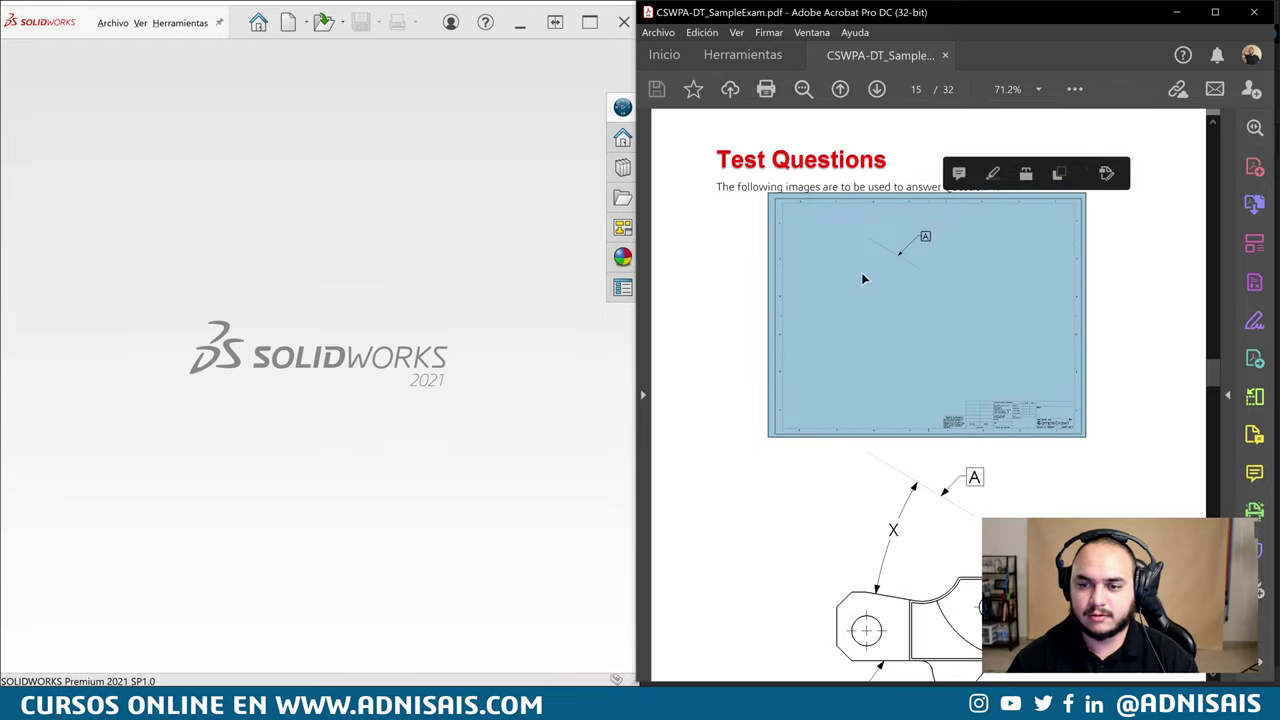
left_click(876, 250)
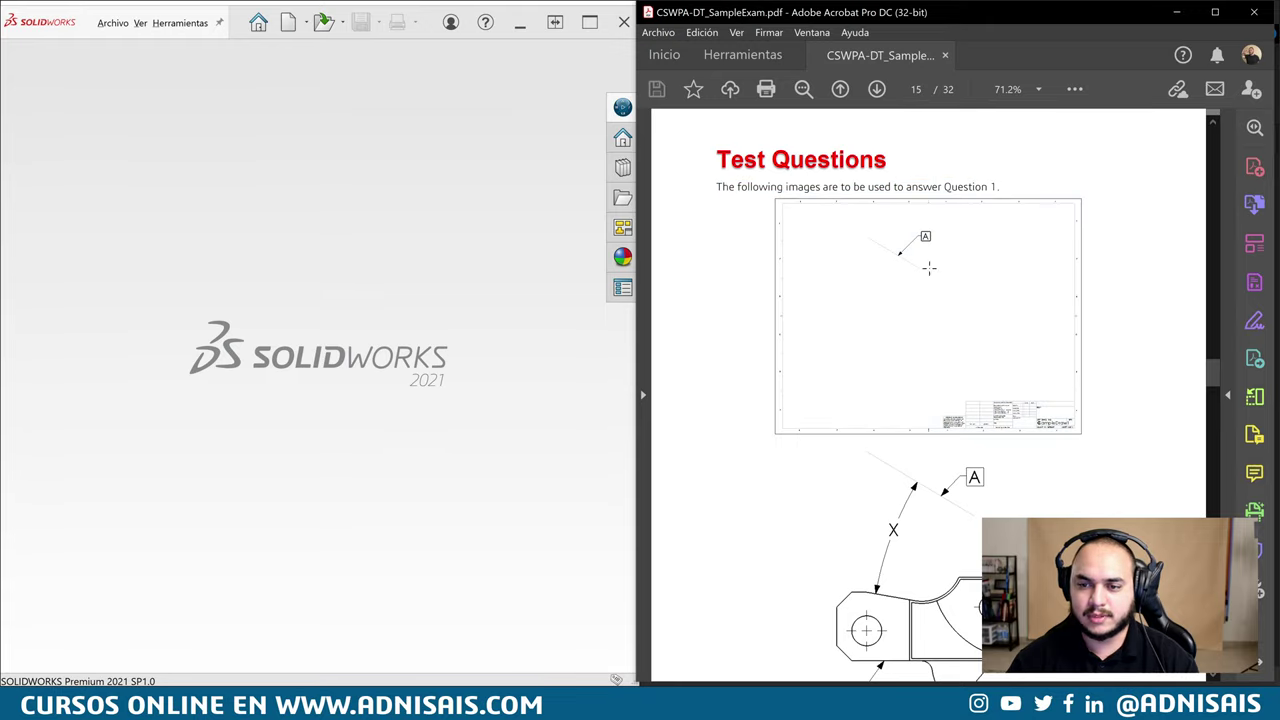
Scroll down to Question 1's View Creation 1 text on page 16
scroll(915, 252, "down", 1)
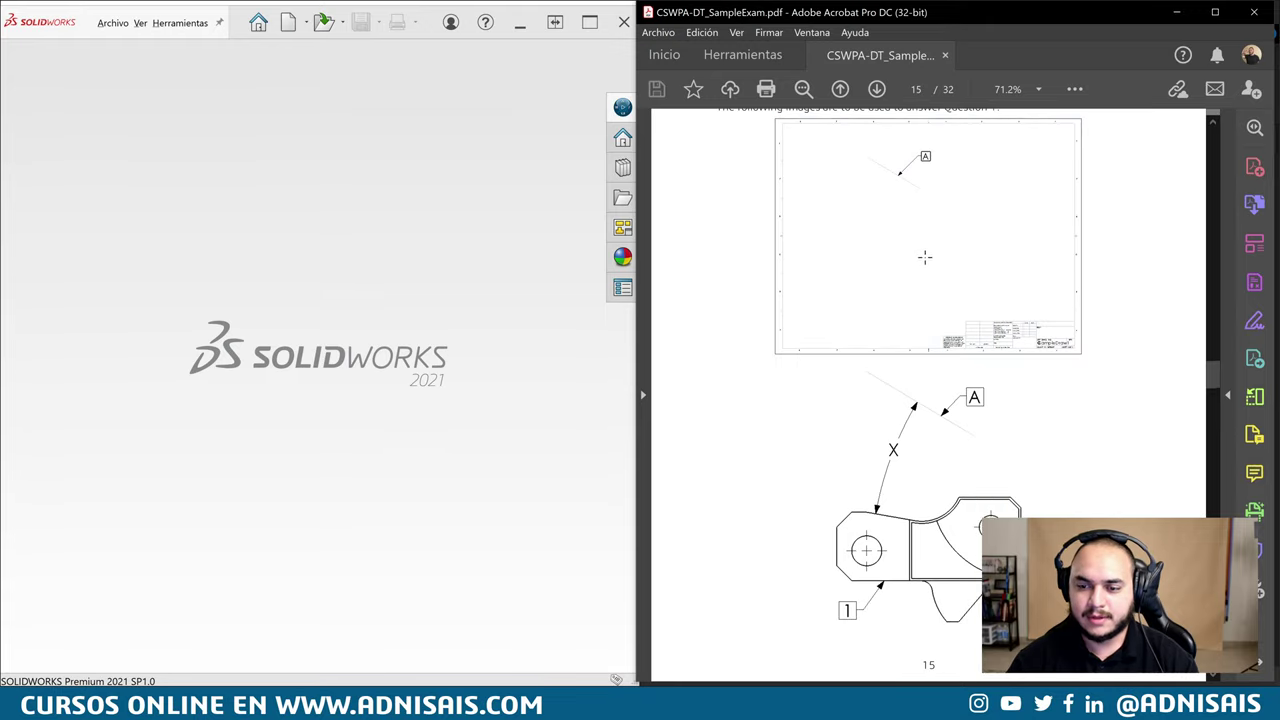
scroll(922, 257, "down", 1)
scroll(924, 261, "down", 2)
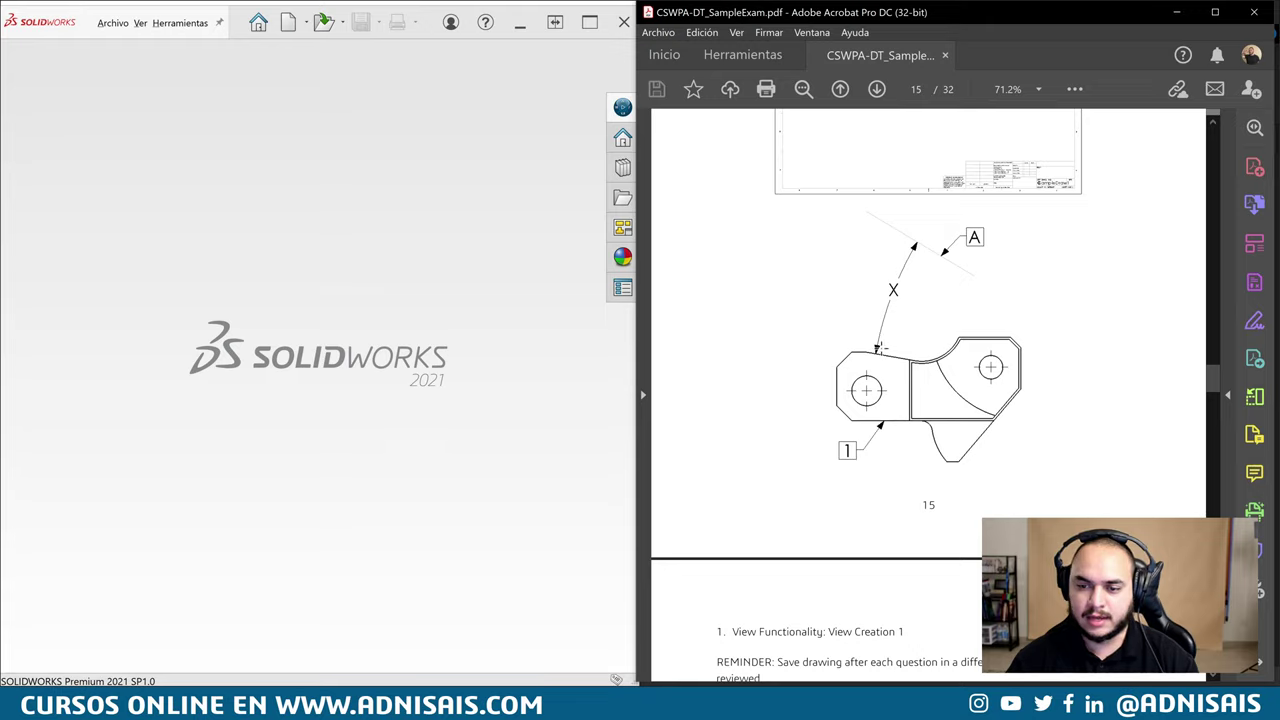
scroll(941, 262, "down", 2)
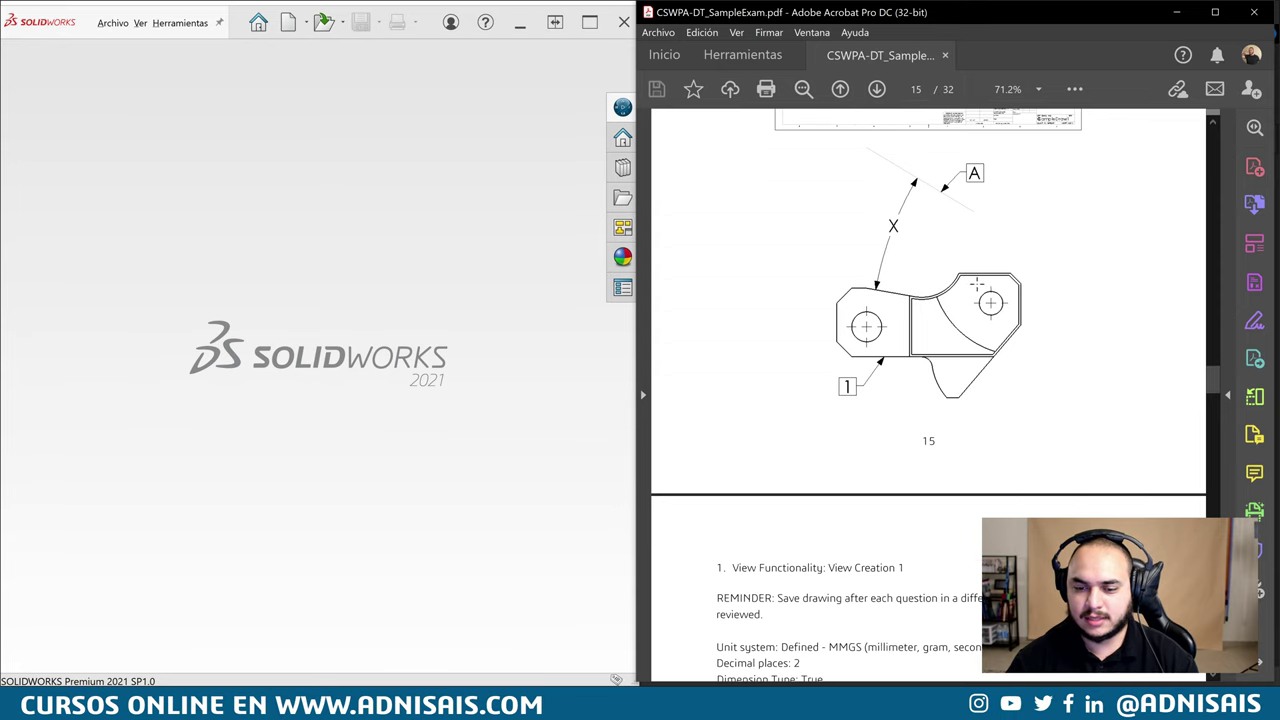
scroll(960, 270, "down", 3)
scroll(960, 270, "down", 3)
scroll(990, 290, "down", 1)
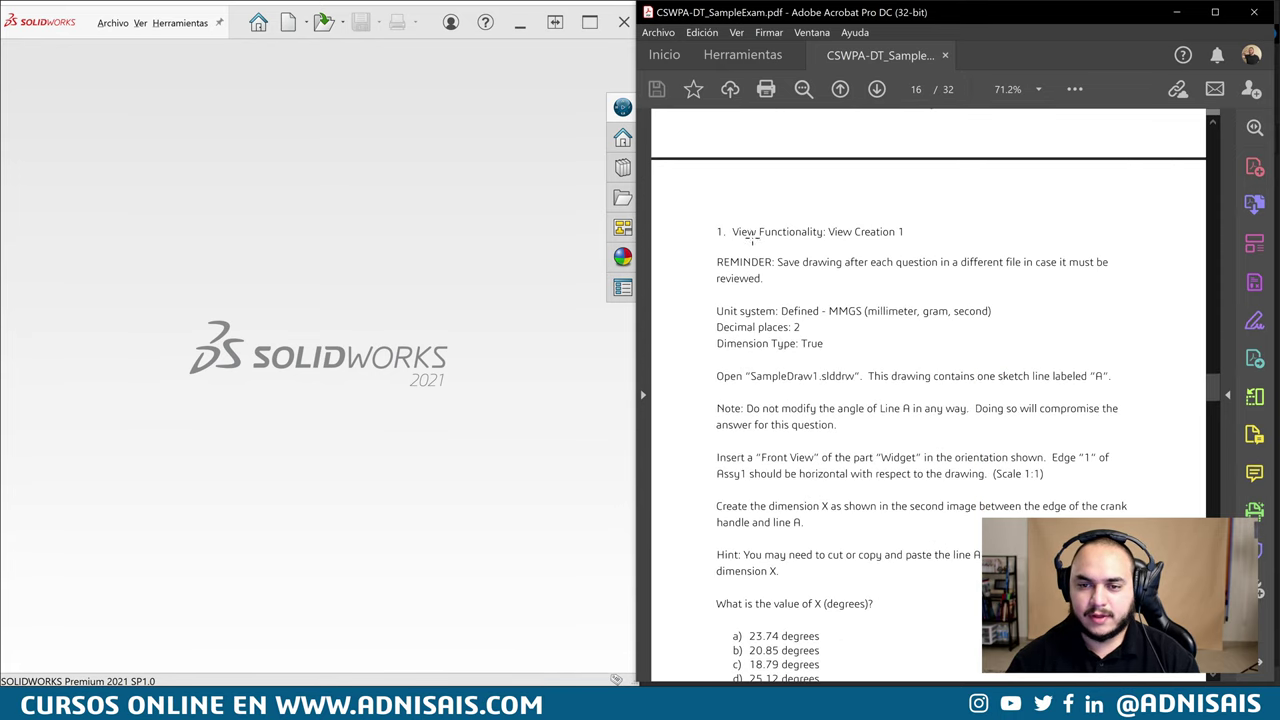
Highlight the MMGS unit system, the True dimension type and the warning not to modify Line A
scroll(863, 236, "down", 1)
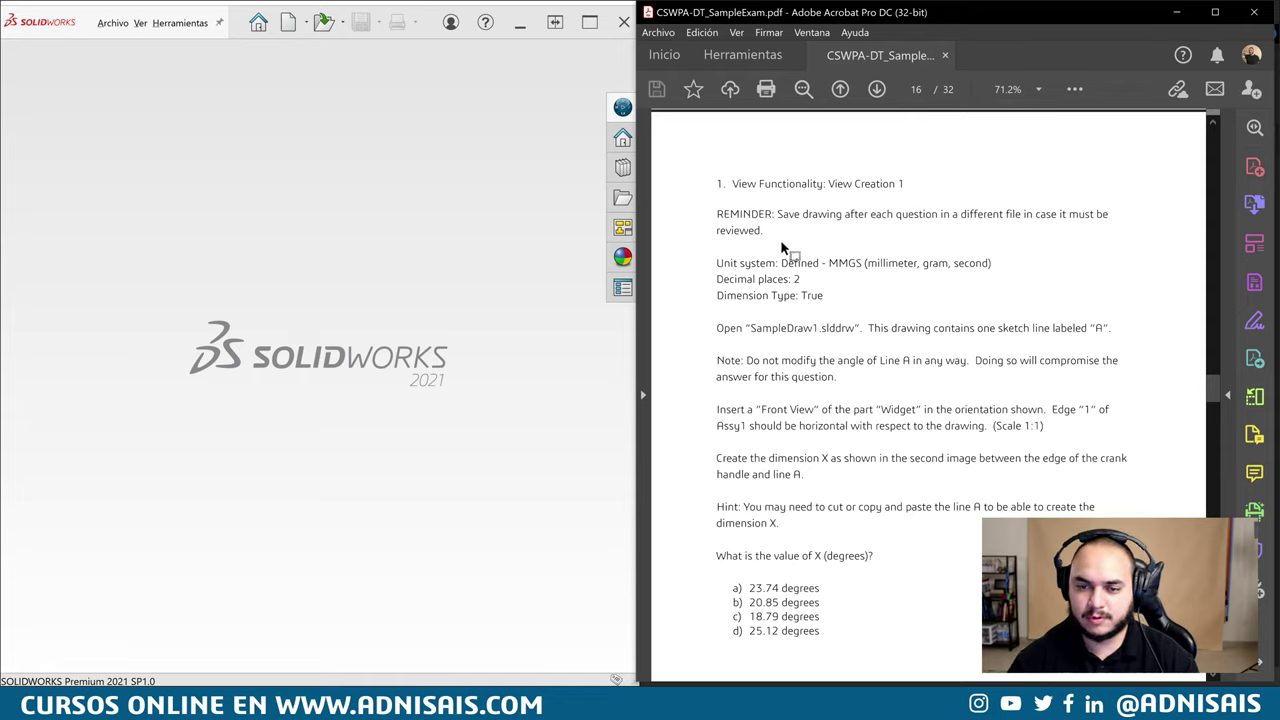
left_click_drag(853, 262, 871, 264)
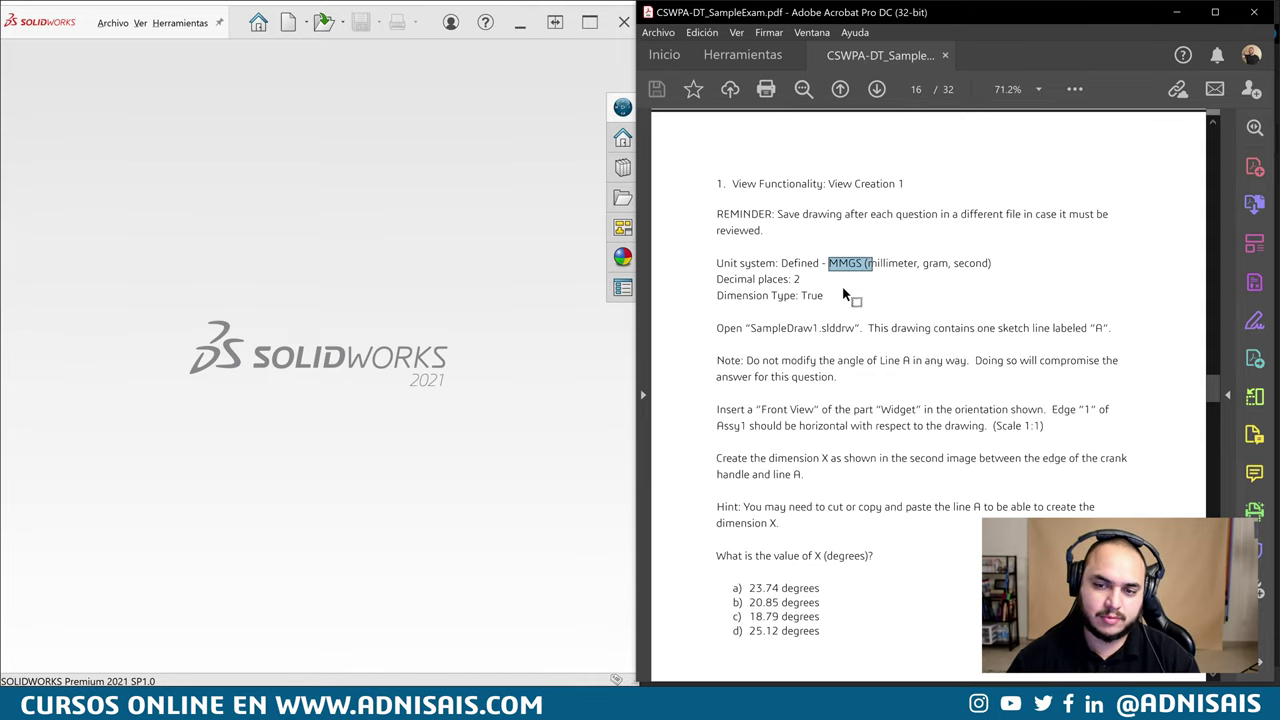
scroll(845, 292, "down", 1)
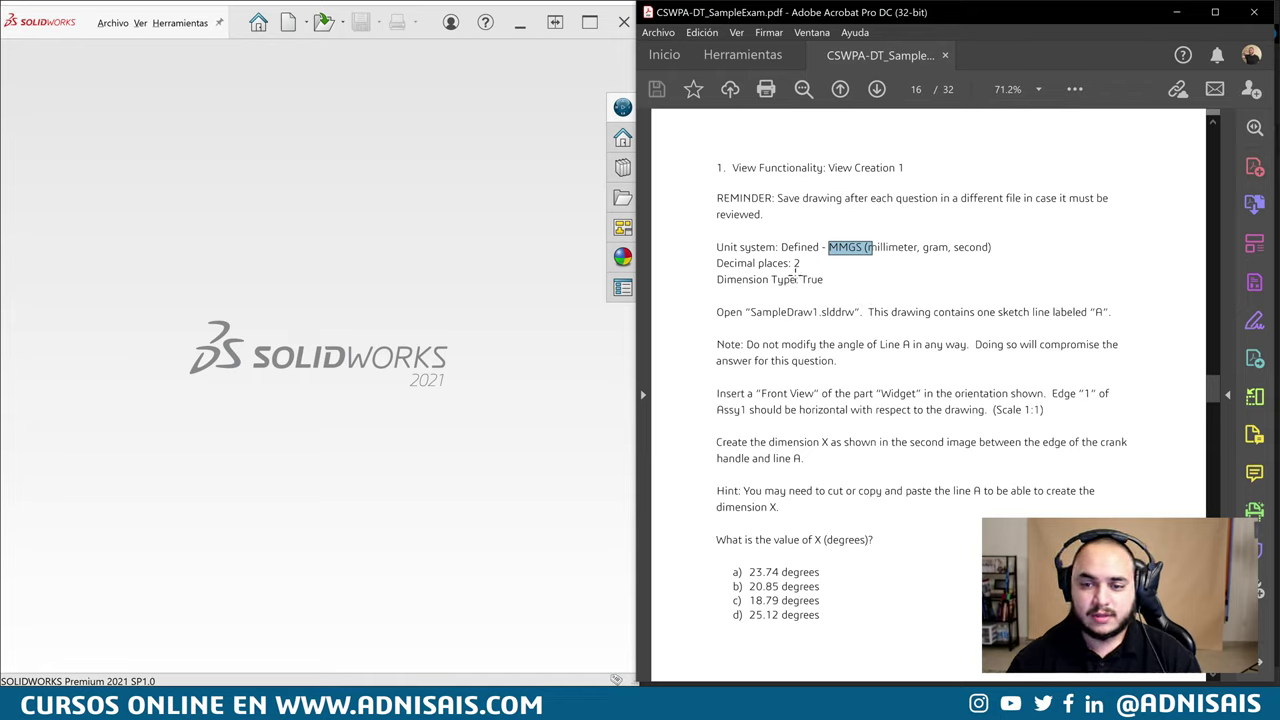
left_click_drag(832, 283, 829, 281)
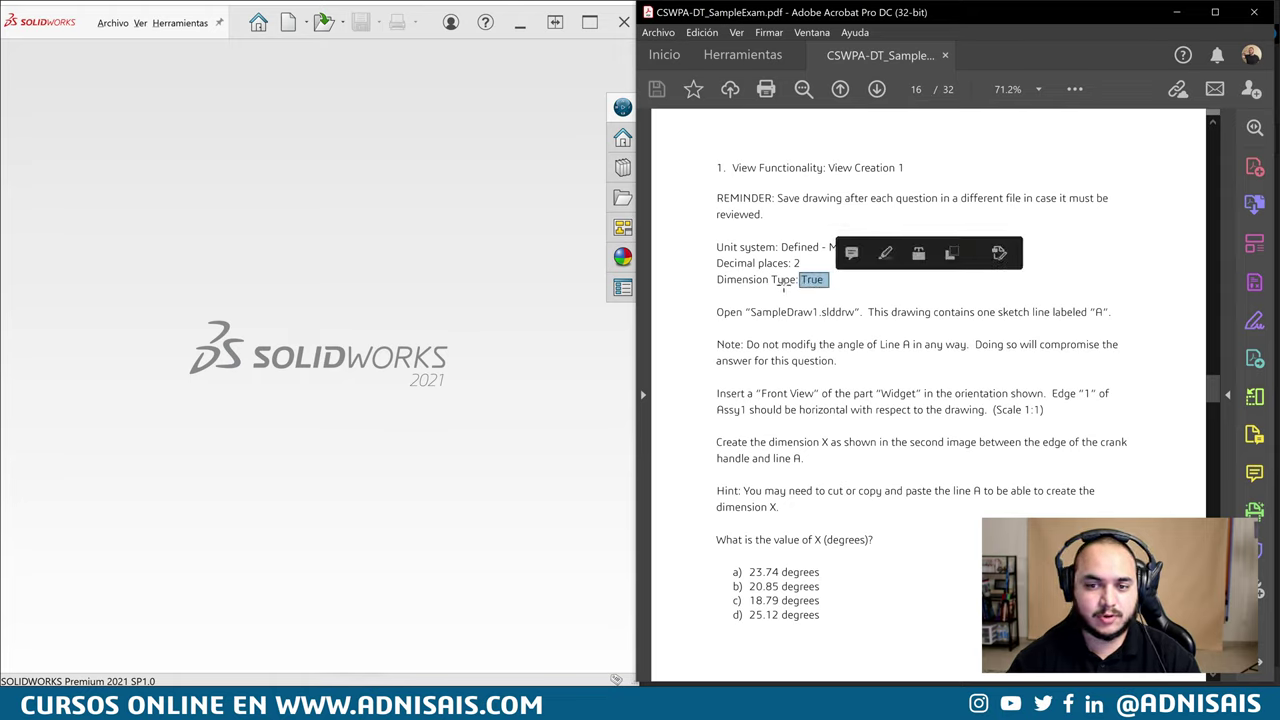
triple_click(805, 280)
left_click(884, 303)
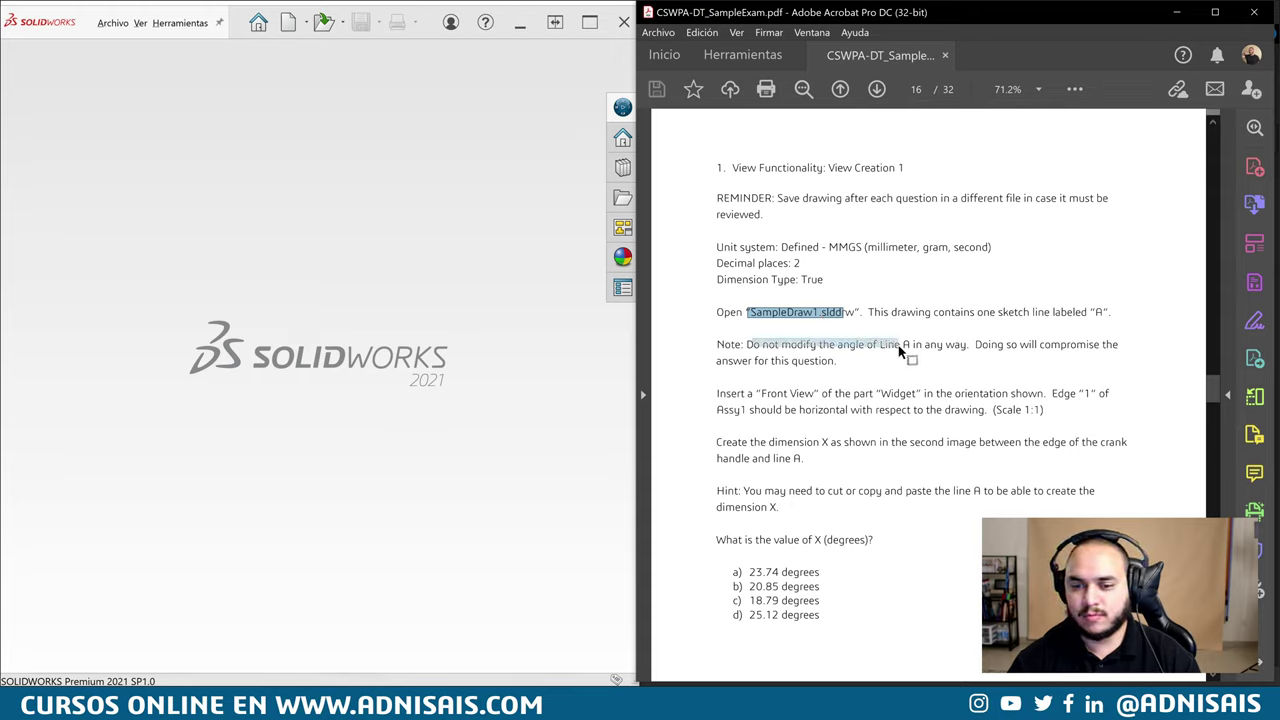
left_click_drag(972, 353, 977, 349)
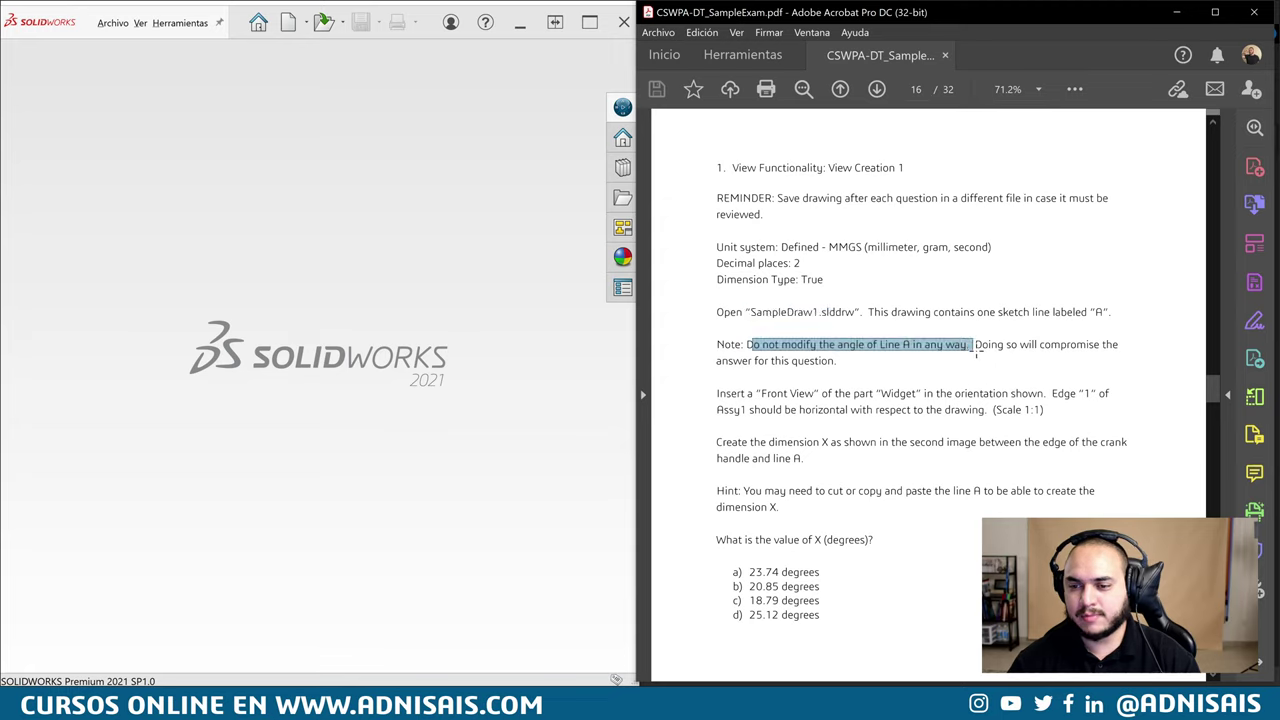
left_click_drag(1117, 343, 1080, 347)
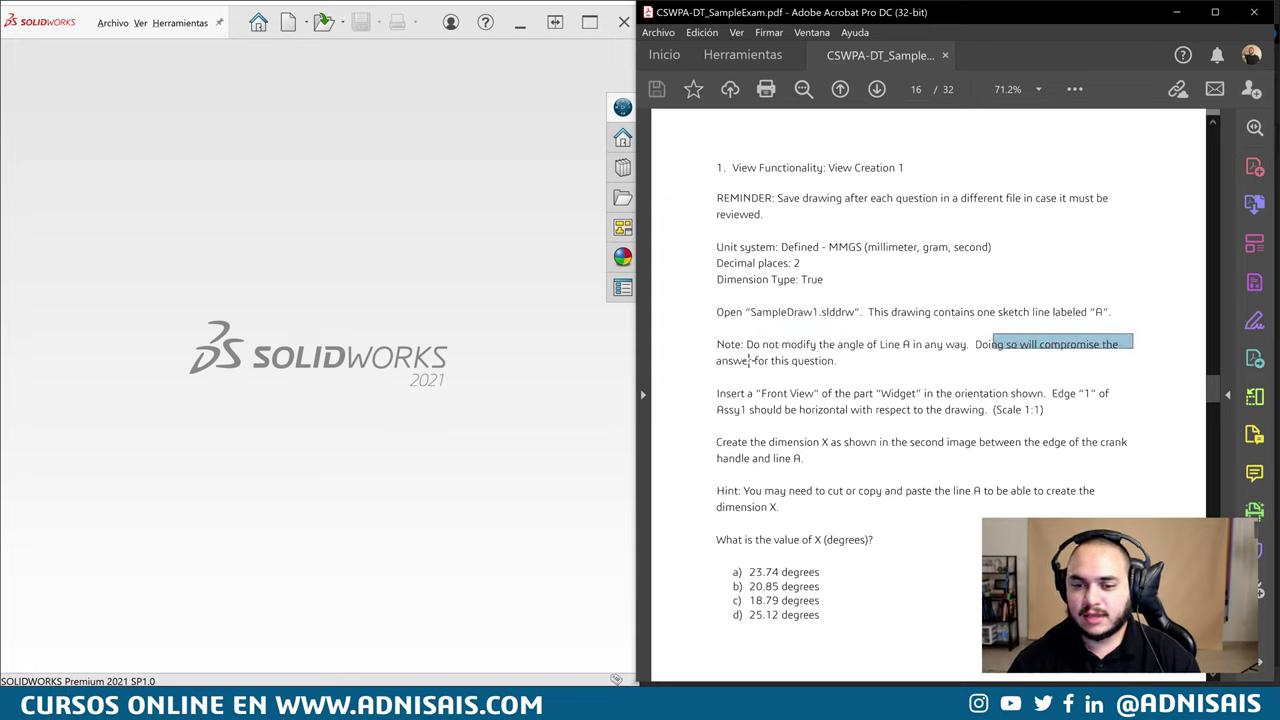
left_click_drag(840, 372, 843, 366)
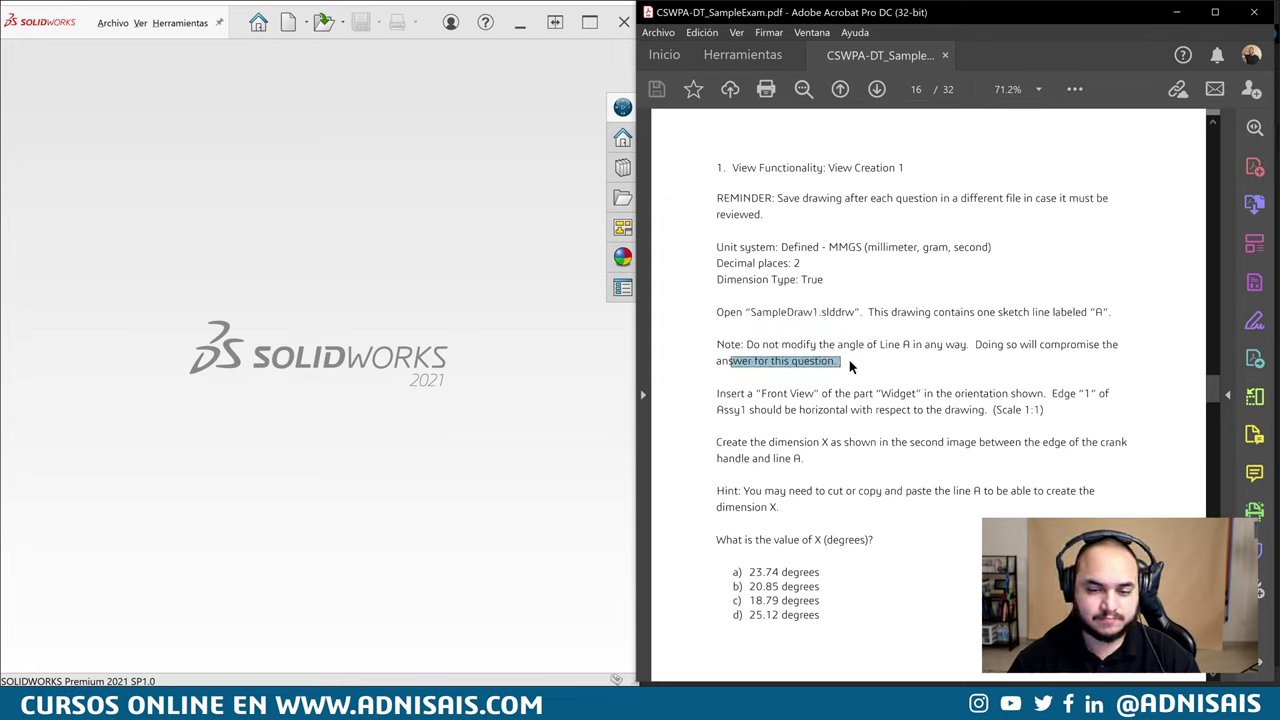
Highlight the Widget Front View instruction, Assy1 and the line A hint, then scroll back toward page 15
triple_click(749, 396)
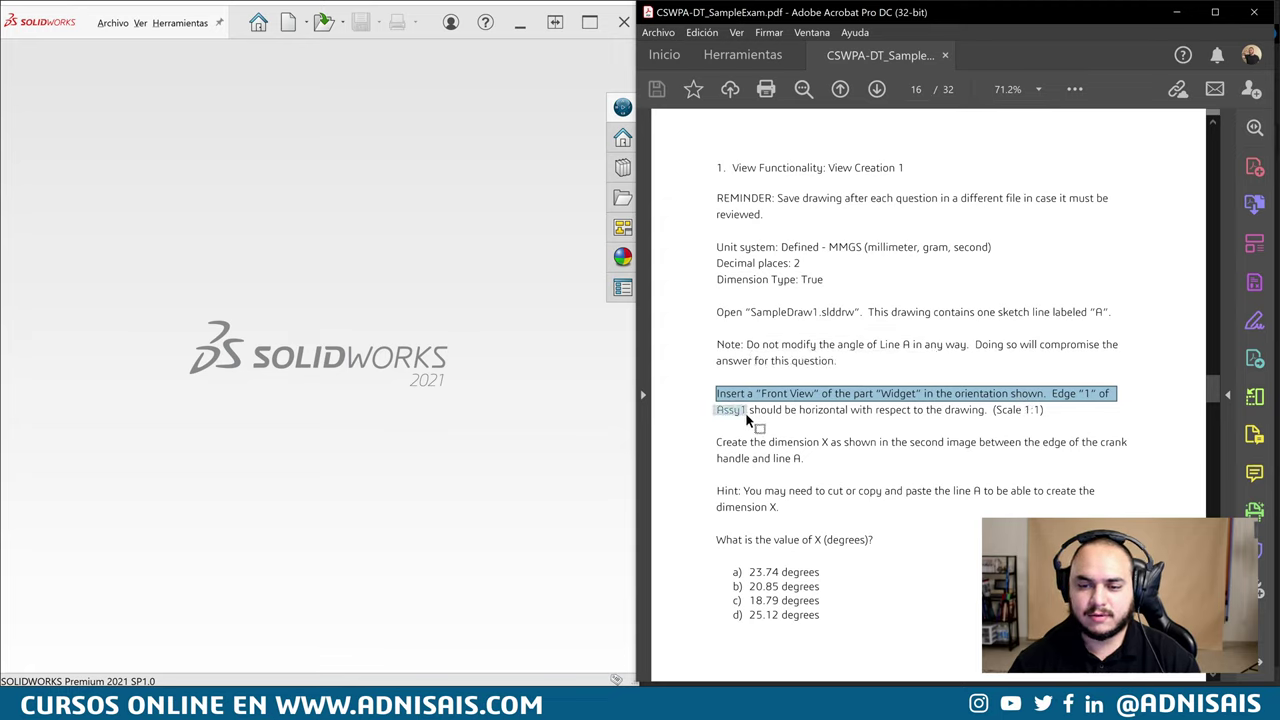
left_click_drag(715, 410, 749, 420)
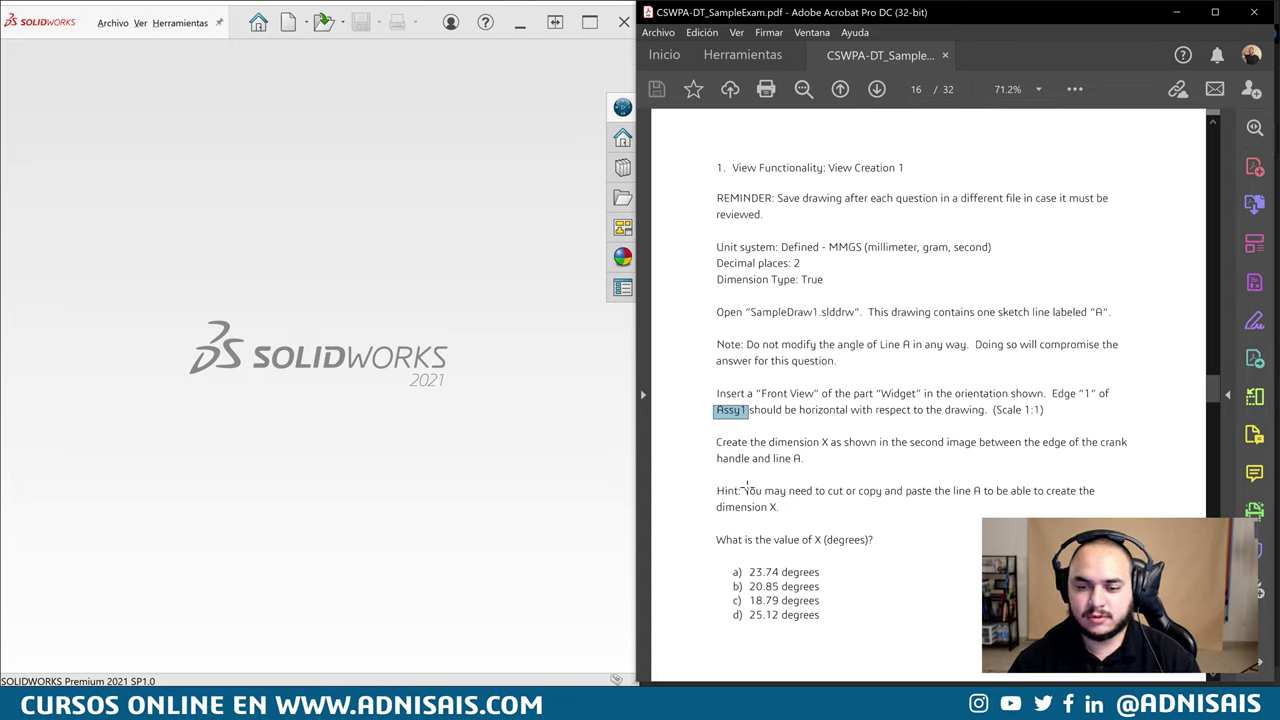
left_click_drag(745, 488, 846, 496)
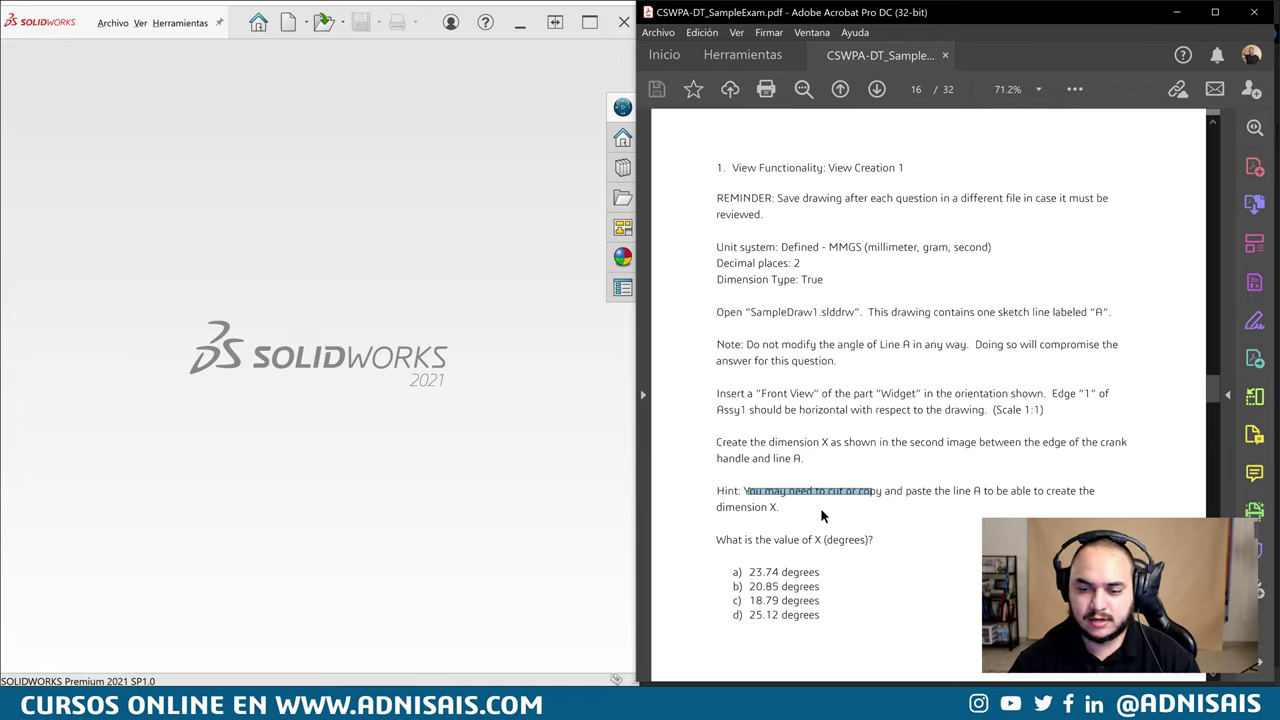
scroll(829, 530, "down", 1)
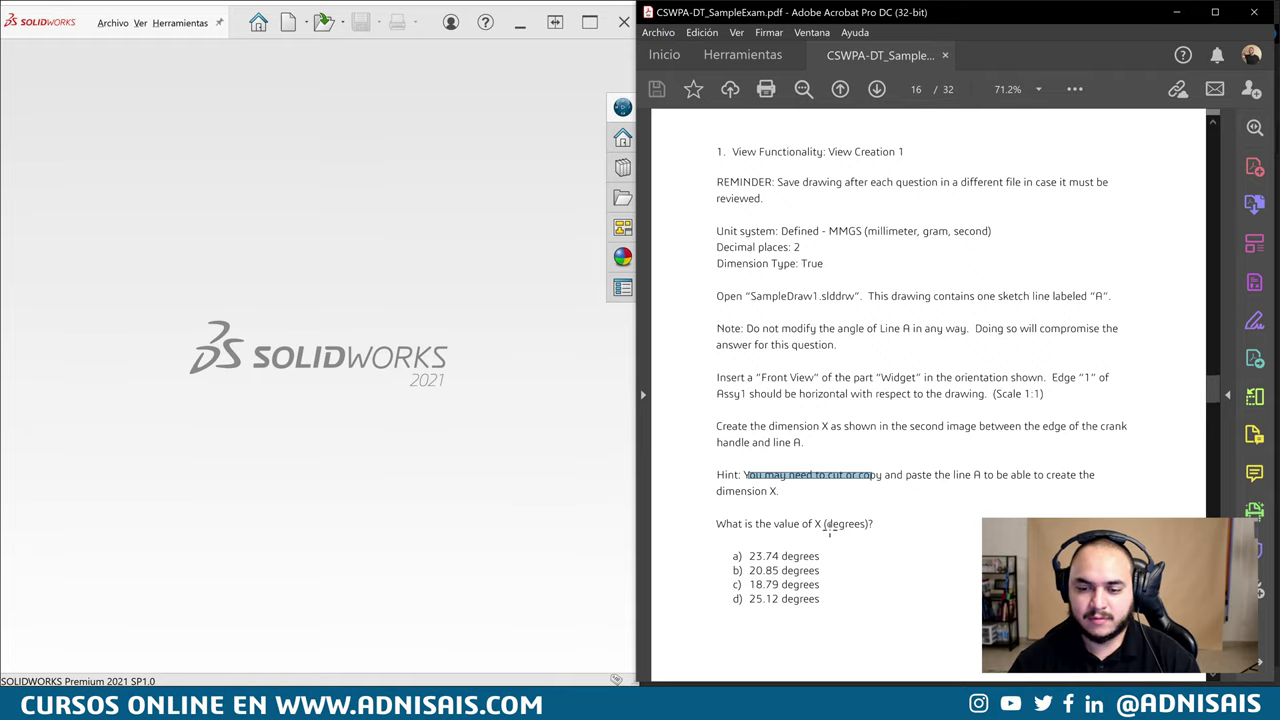
left_click_drag(716, 523, 905, 523)
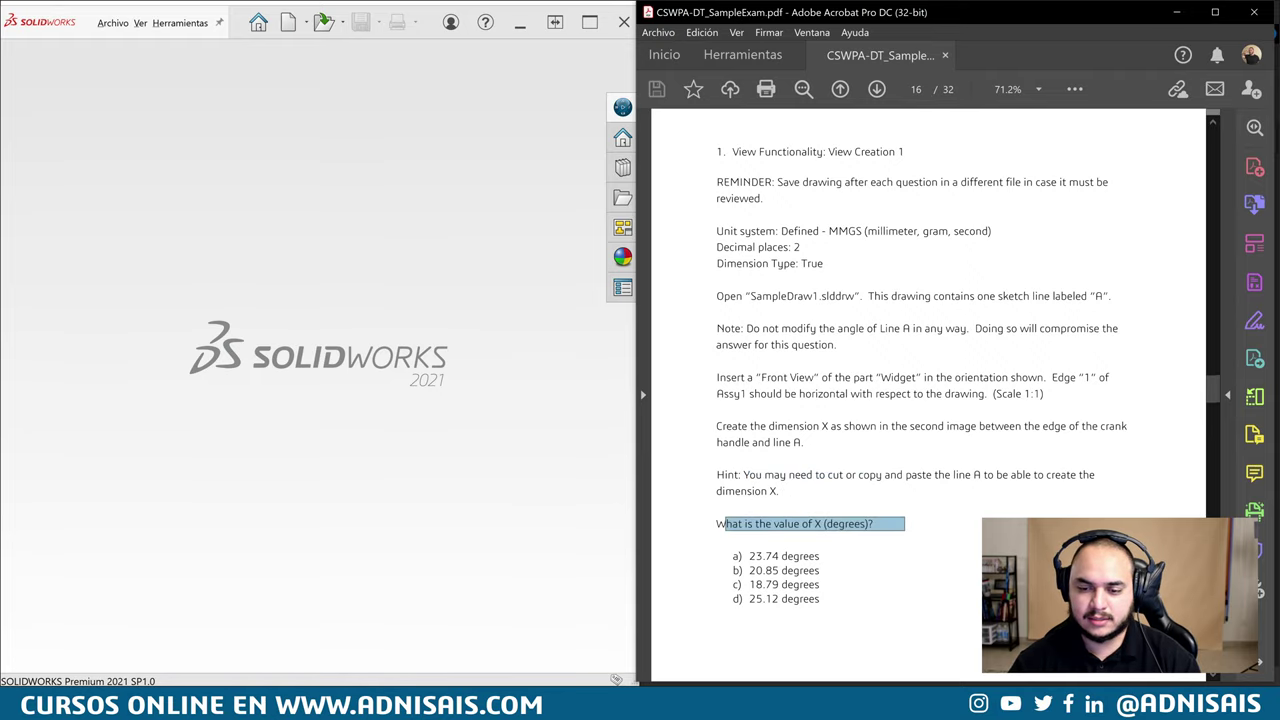
scroll(905, 523, "up", 3)
scroll(1013, 423, "up", 4)
scroll(1013, 423, "up", 4)
Box the X dimension and line A callout in the reference figure, then switch to the exam files folder
scroll(1013, 423, "up", 3)
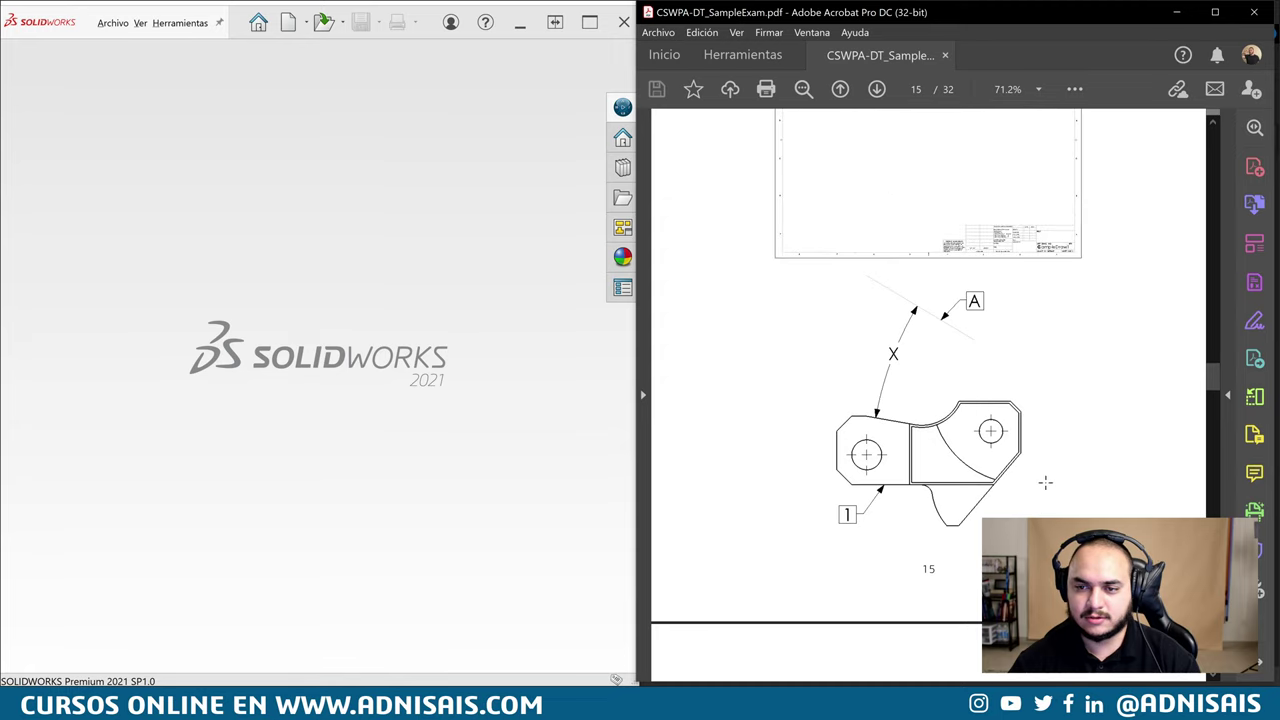
scroll(1013, 423, "up", 3)
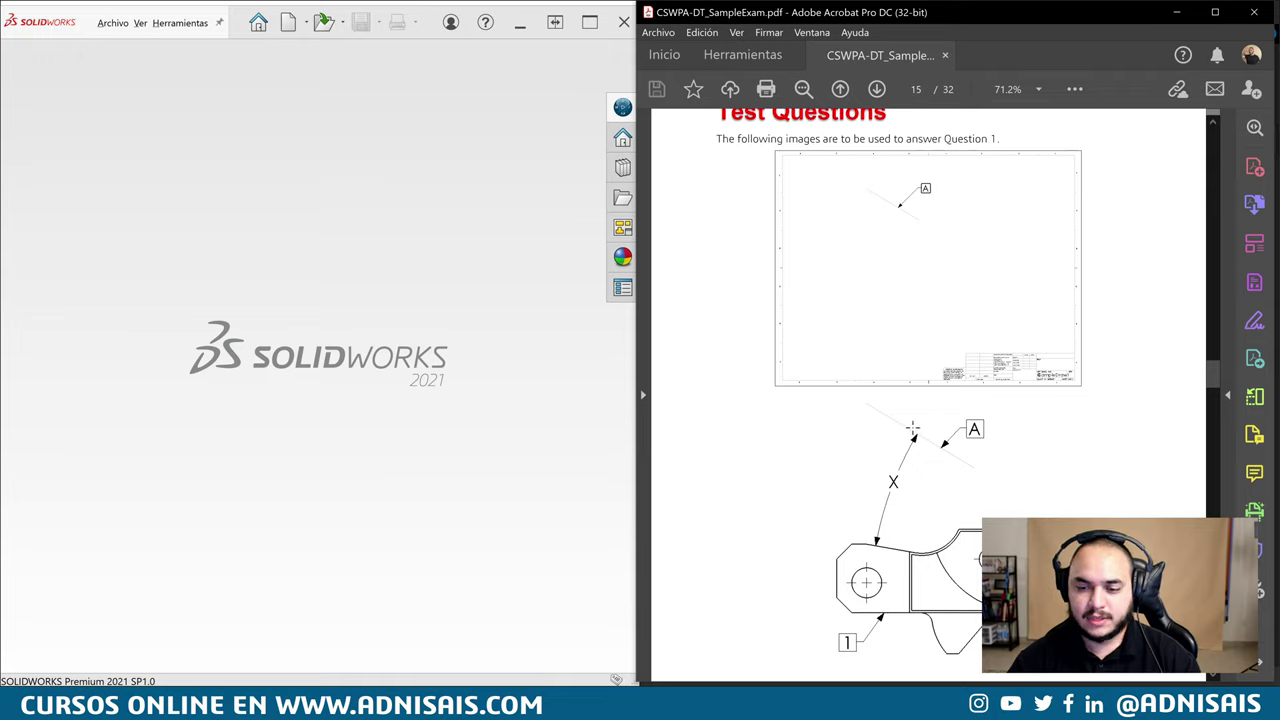
left_click_drag(878, 466, 921, 509)
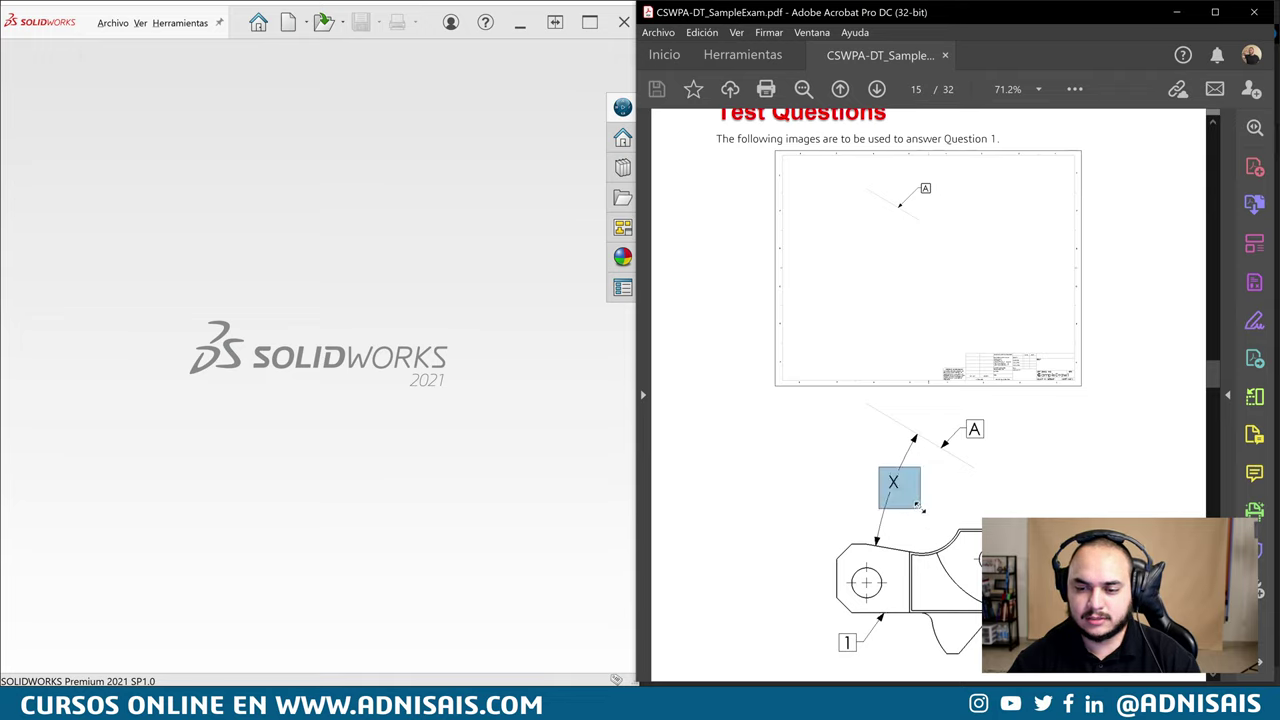
left_click_drag(878, 402, 975, 460)
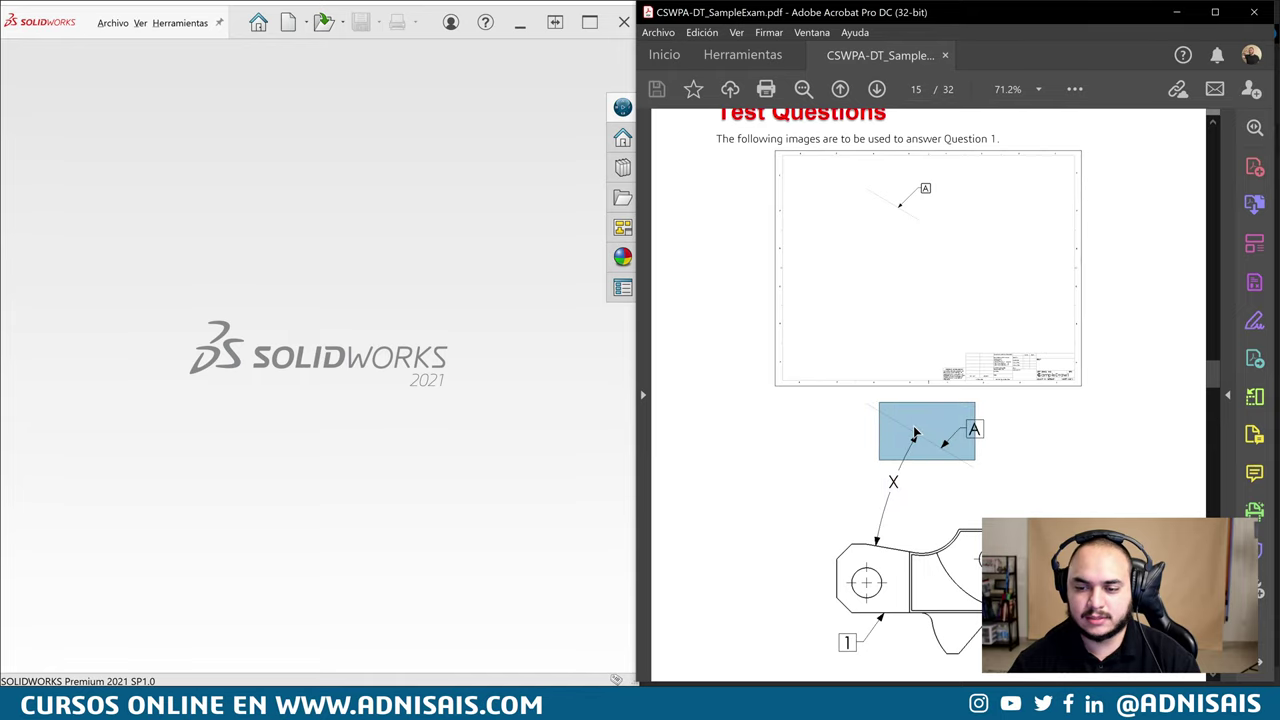
left_click(1070, 488)
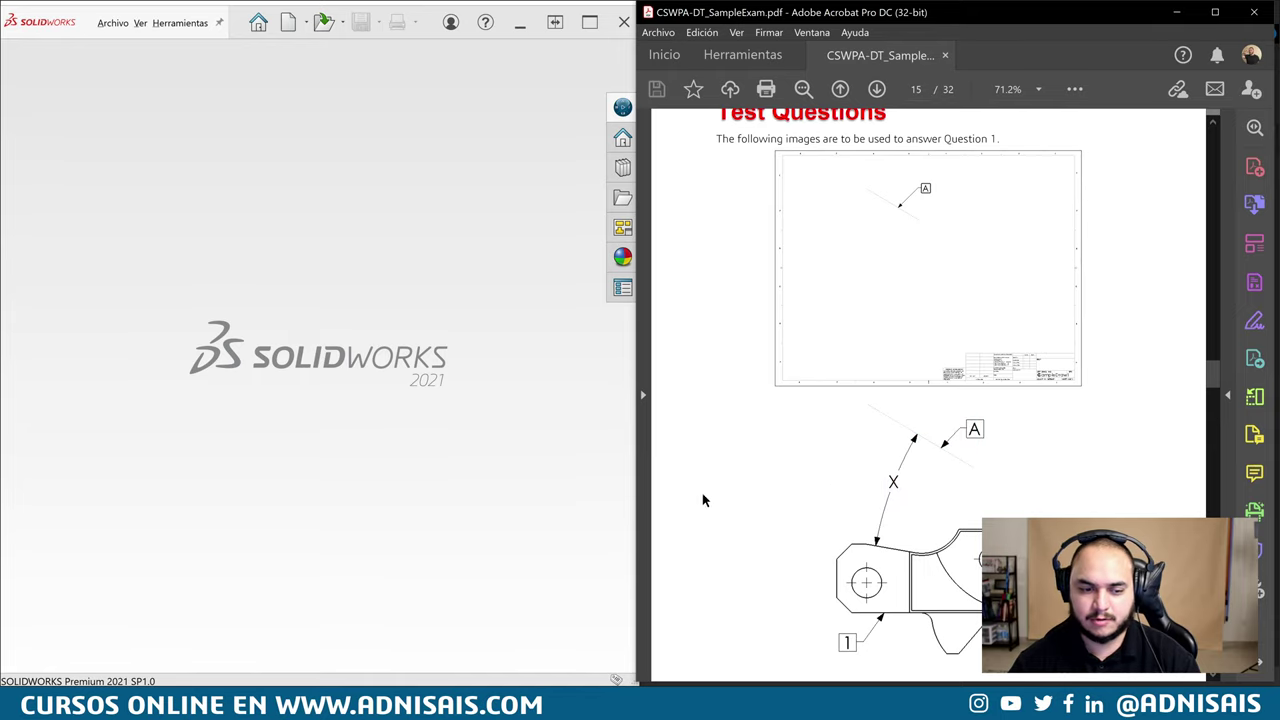
left_click(203, 645)
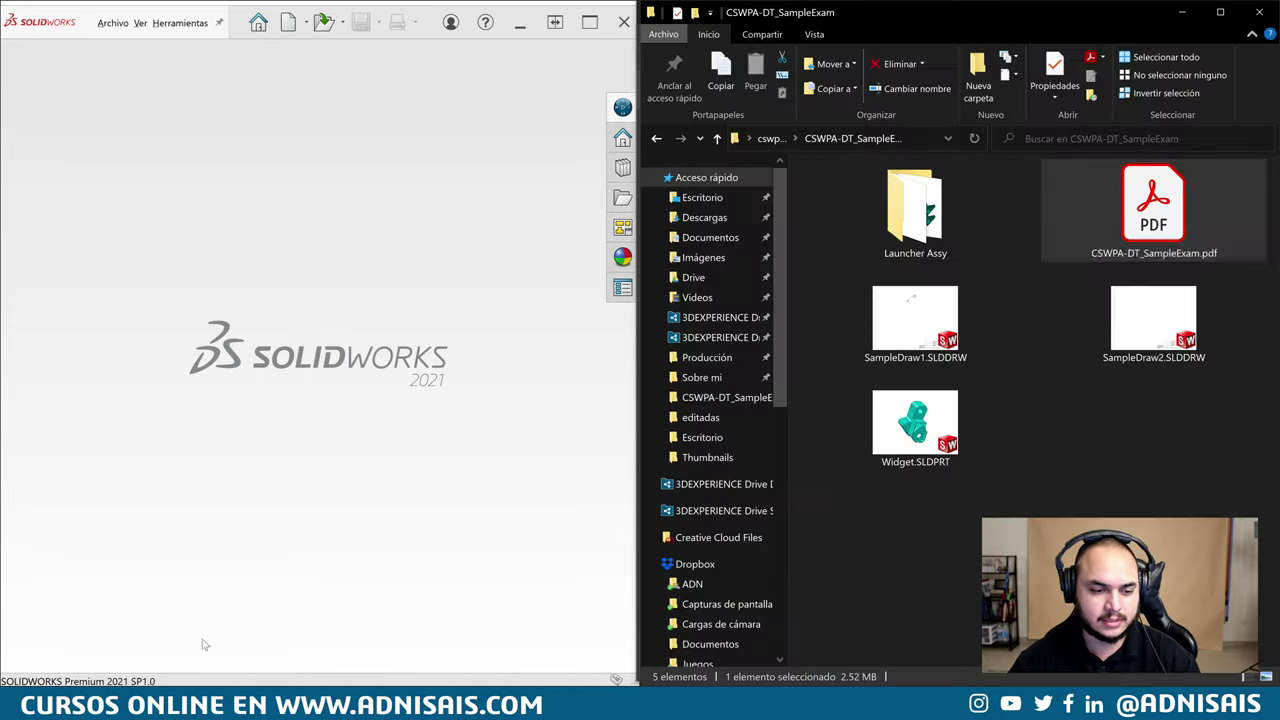
Open SampleDraw1.SLDDRW from the exam folder and zoom to fit Sheet1
left_click(914, 330)
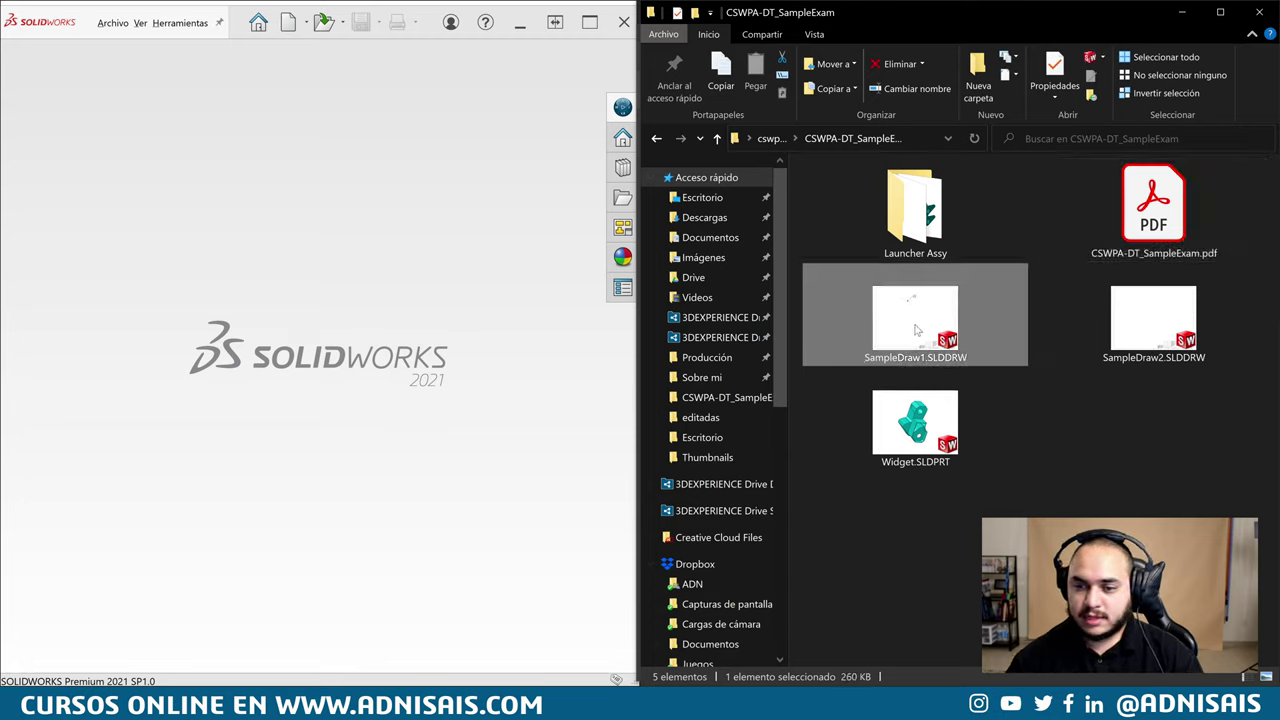
double_click(914, 330)
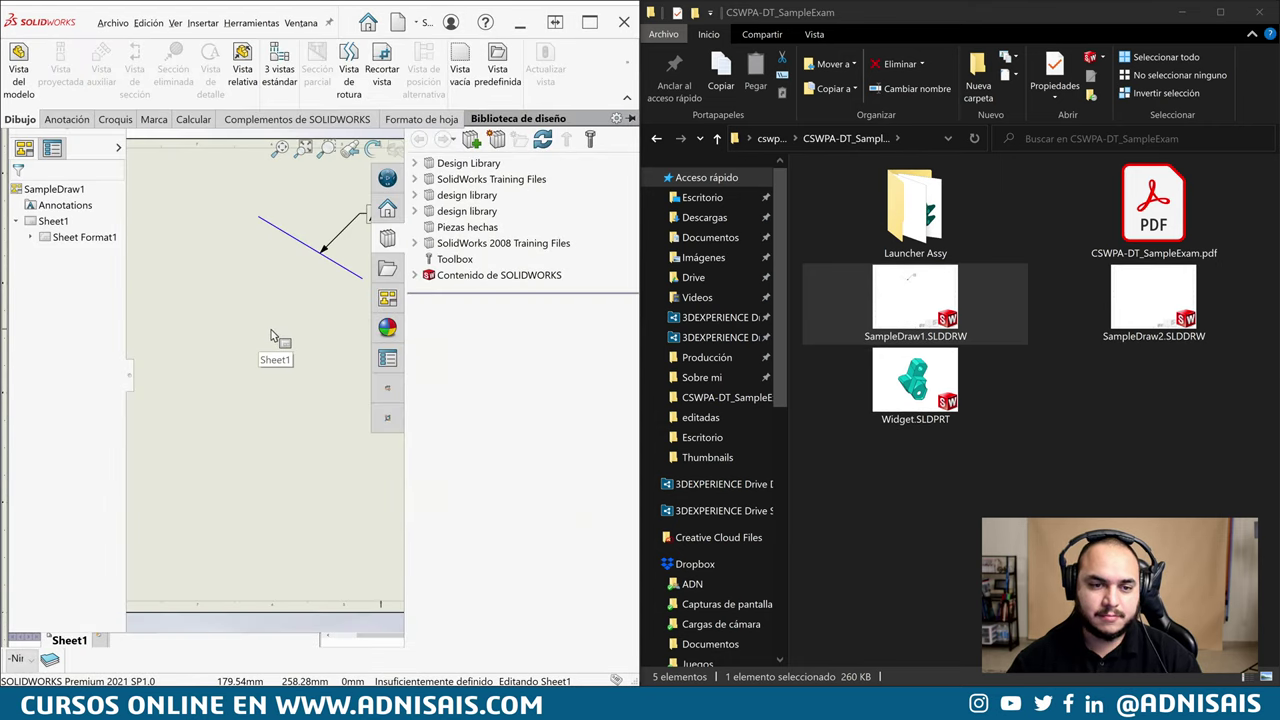
key("f")
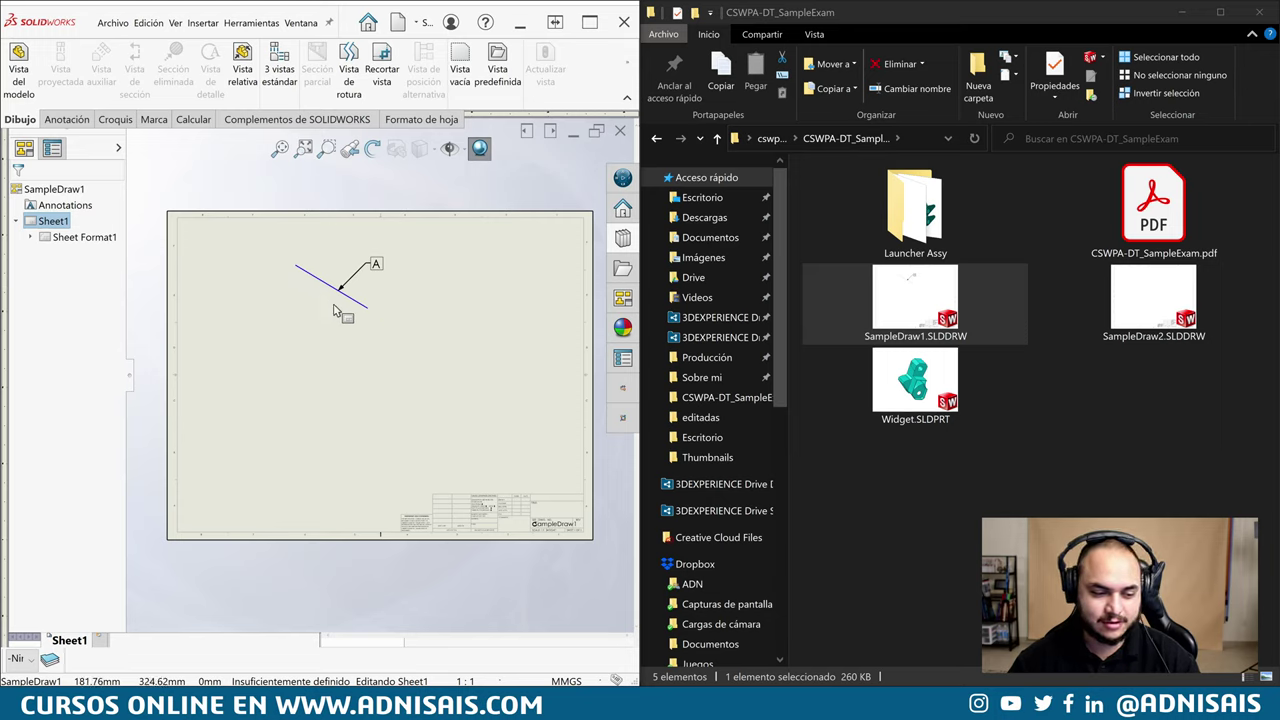
Open Widget.SLDPRT and orbit it, checking the Front view and inspecting its flat end face
double_click(900, 385)
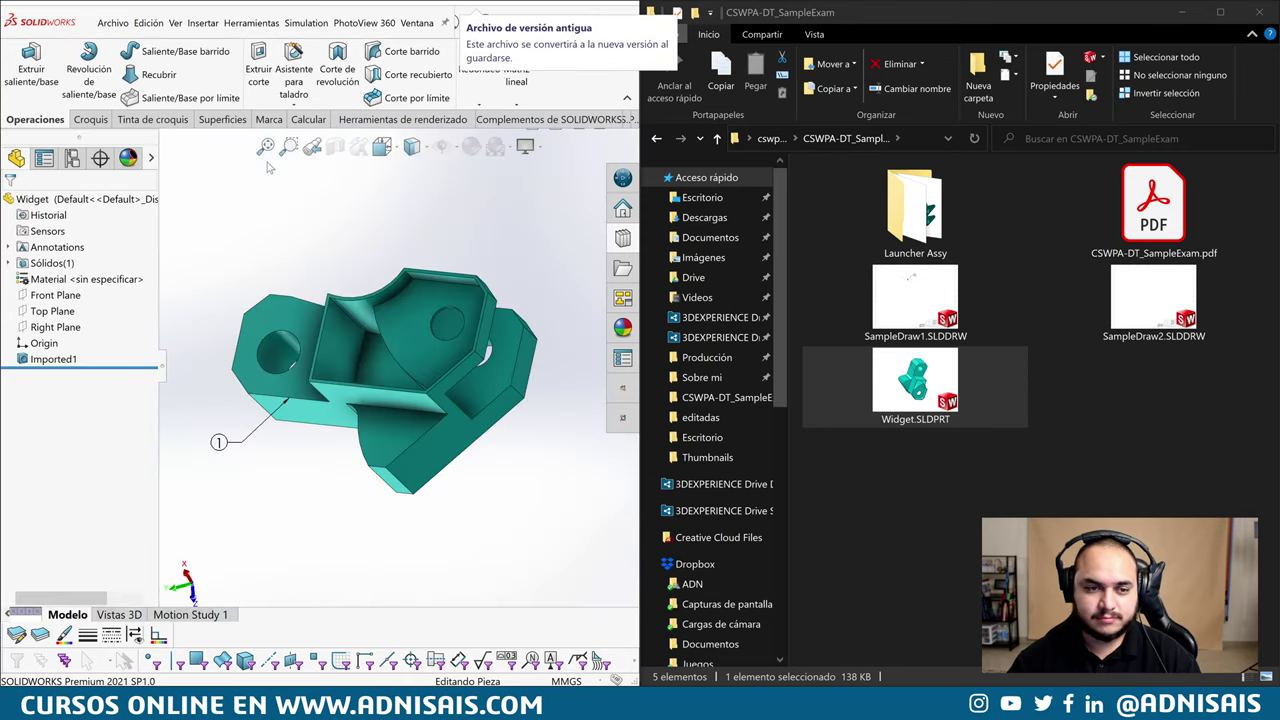
middle_click_drag(384, 310, 446, 330)
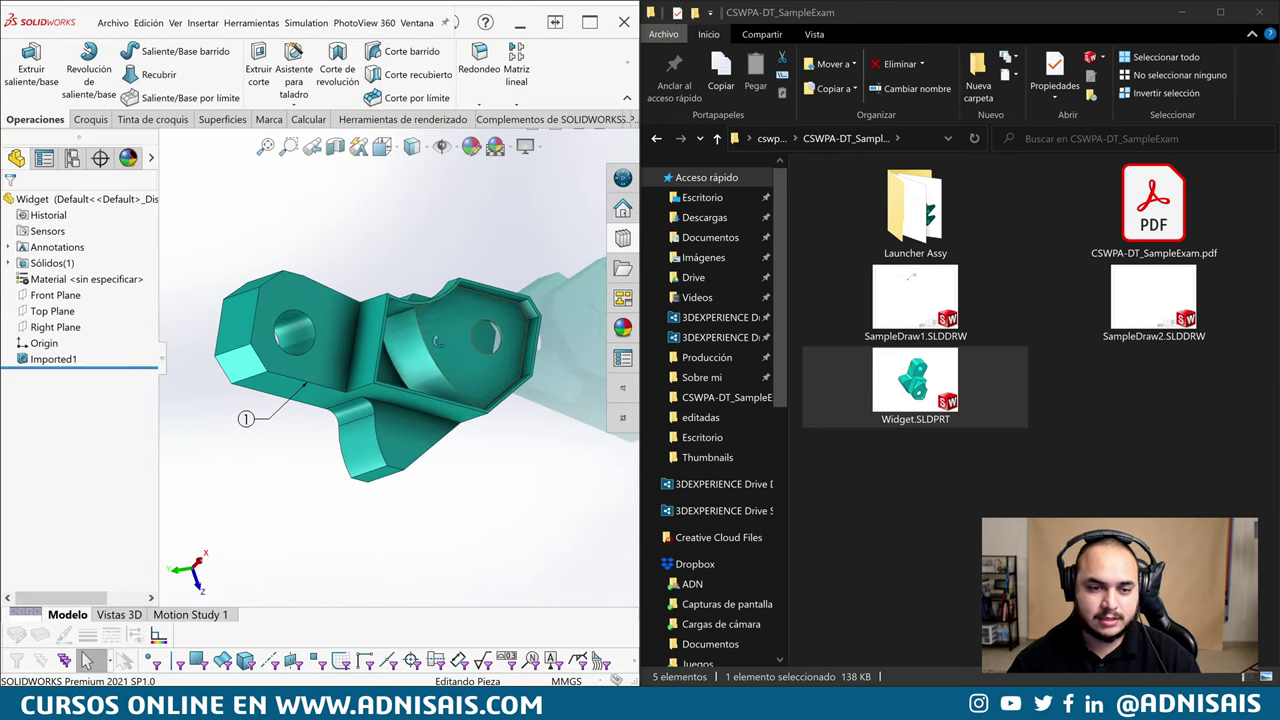
mouse_move(446, 330)
middle_mouse_down()
mouse_move(410, 365)
mouse_move(425, 379)
middle_mouse_up()
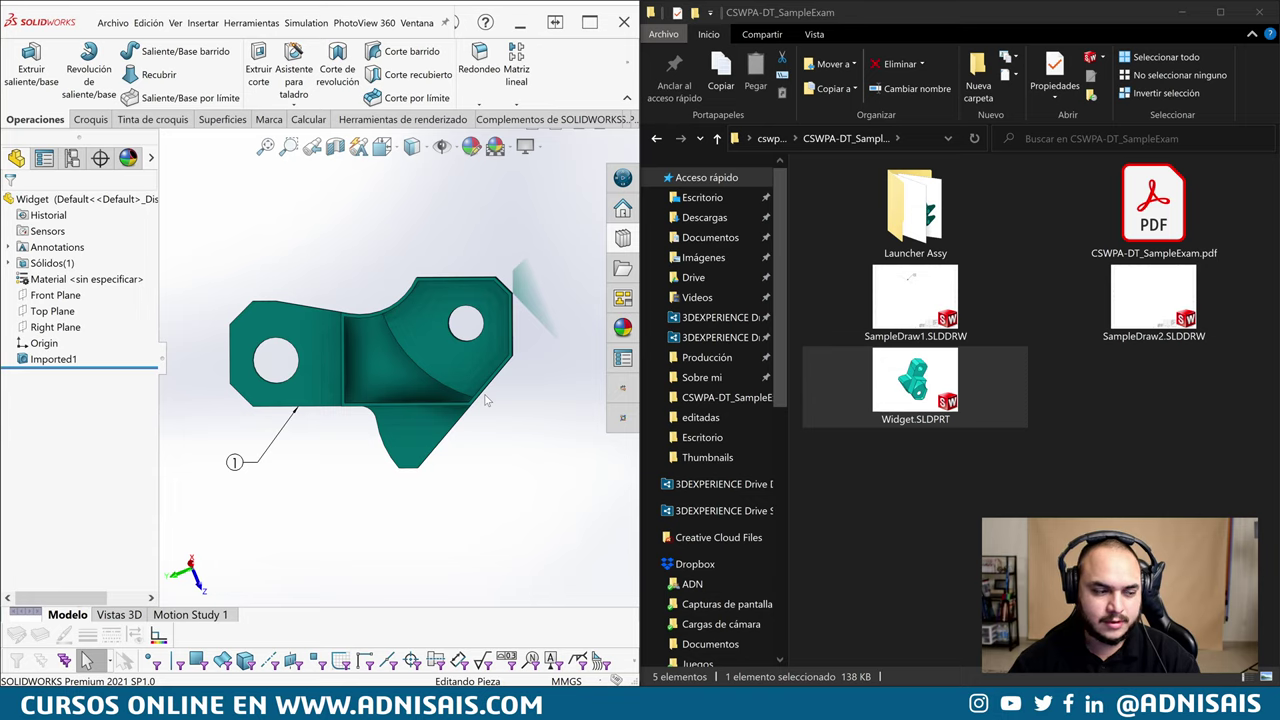
key("ctrl+1")
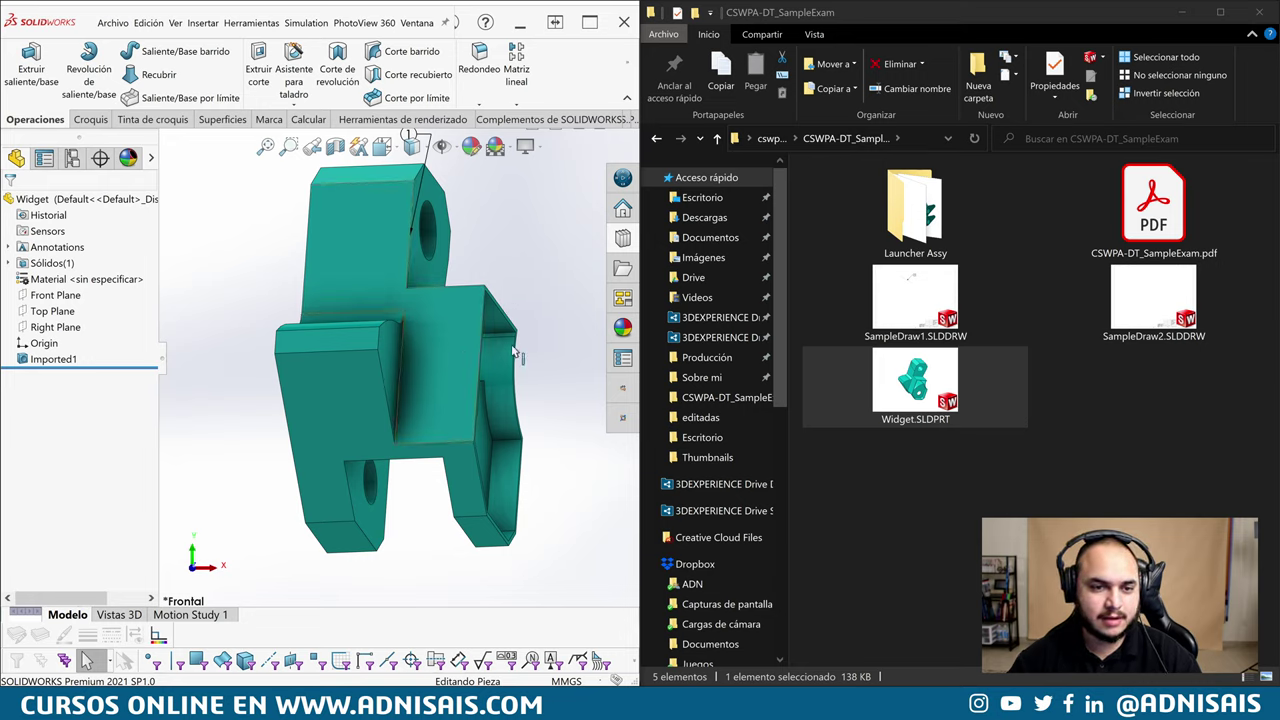
mouse_move(451, 286)
middle_mouse_down()
mouse_move(308, 381)
mouse_move(369, 398)
middle_mouse_up()
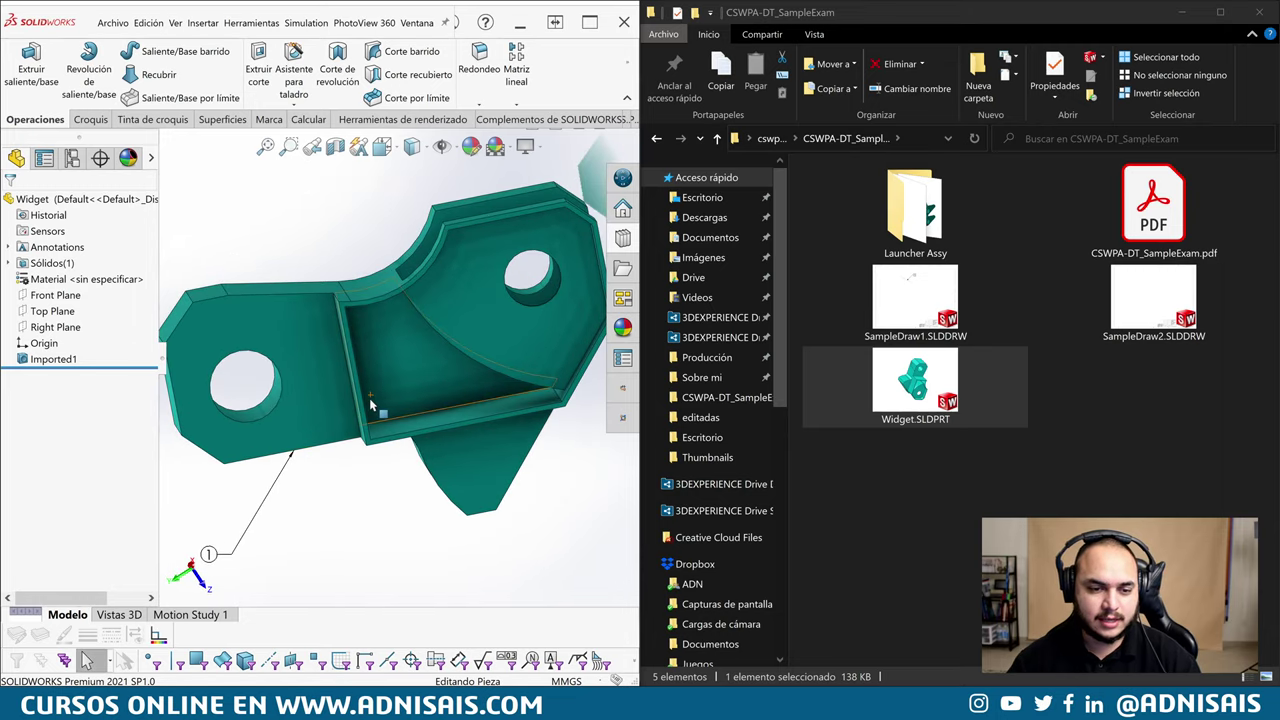
mouse_move(371, 349)
middle_mouse_down()
mouse_move(367, 316)
mouse_move(343, 335)
mouse_move(391, 340)
mouse_move(348, 342)
middle_mouse_up()
left_click(348, 342)
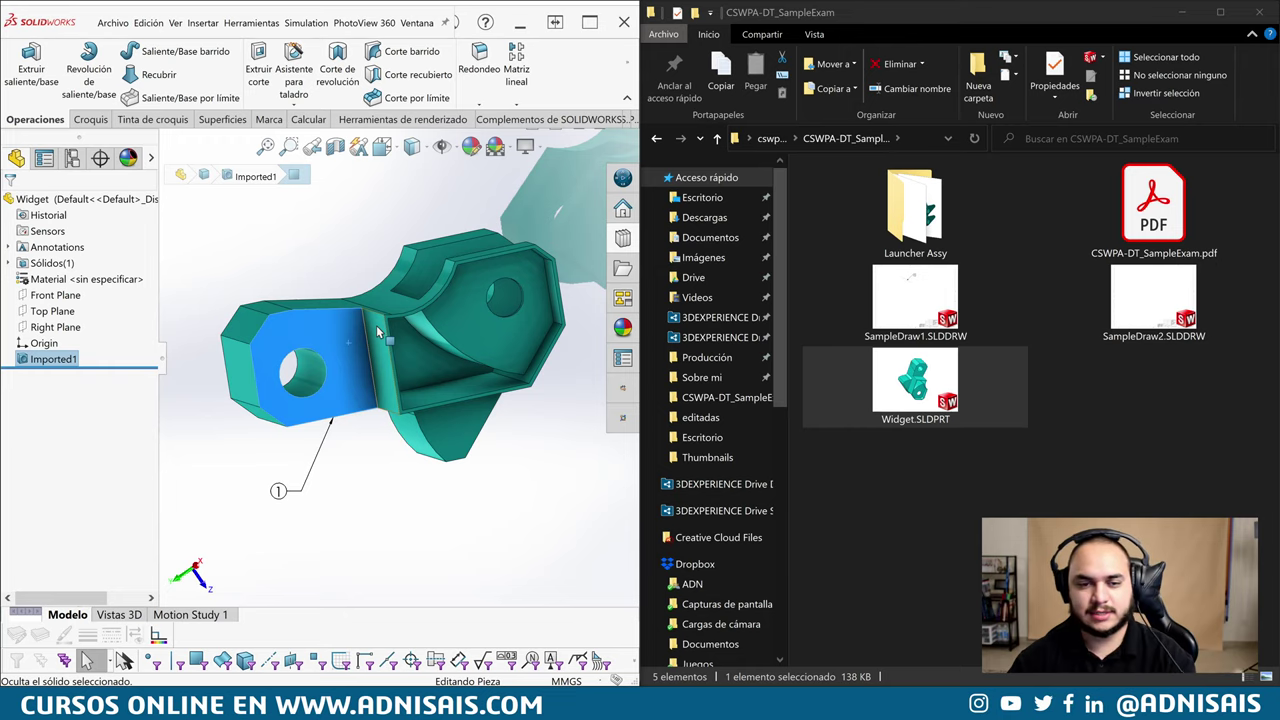
left_click(332, 245)
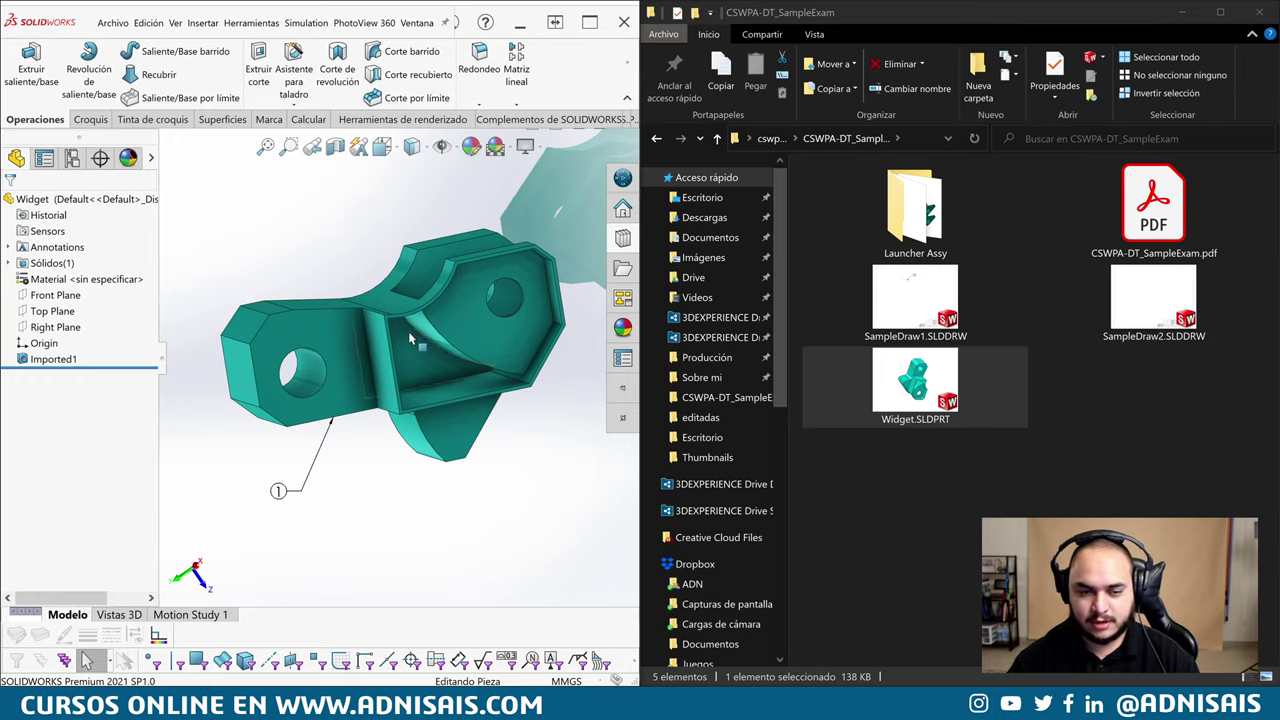
scroll(408, 331, "down", 5)
Turn the view normal to the inner pocket face and save it as 'frontal examen'
left_click(367, 327)
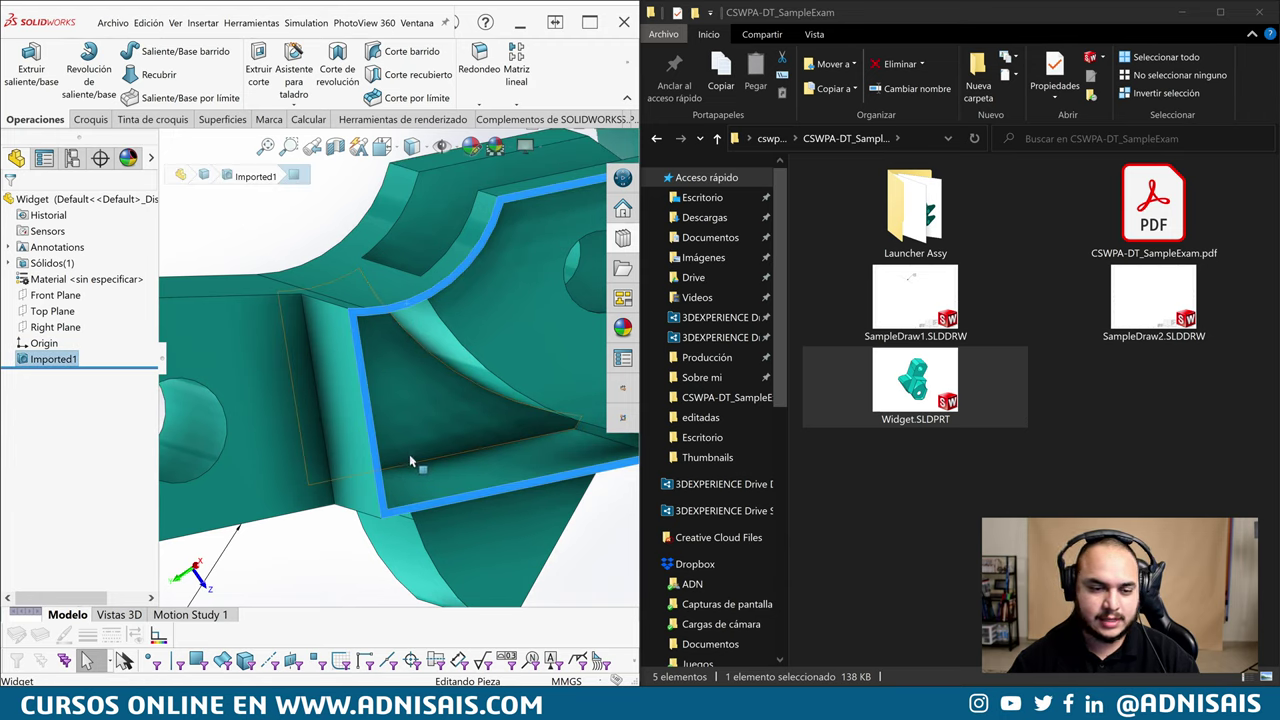
key("ctrl+8")
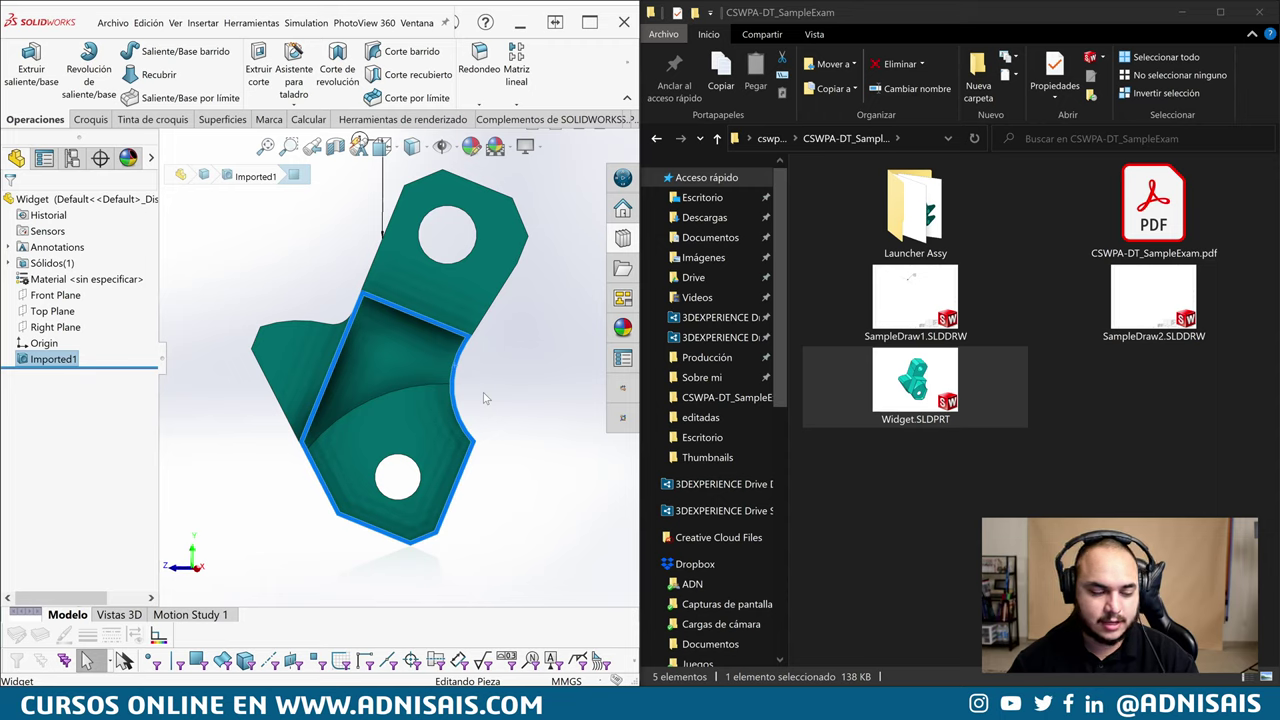
key("space")
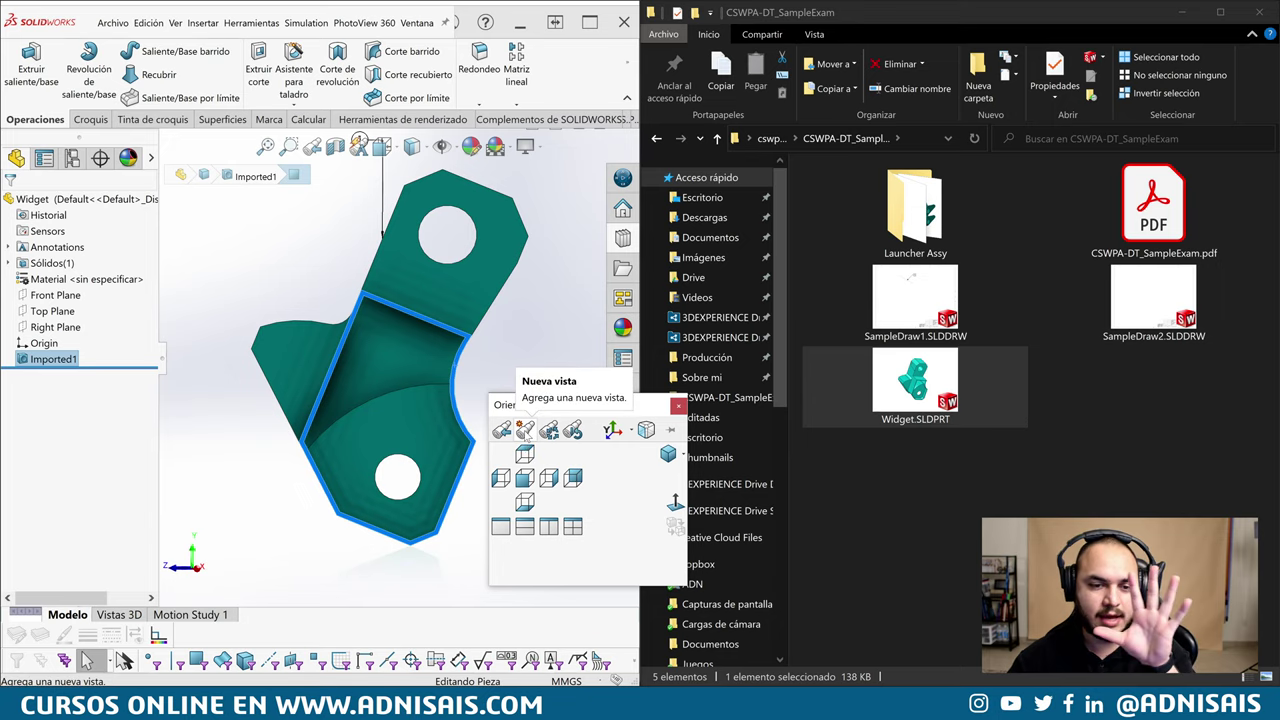
left_click(525, 430)
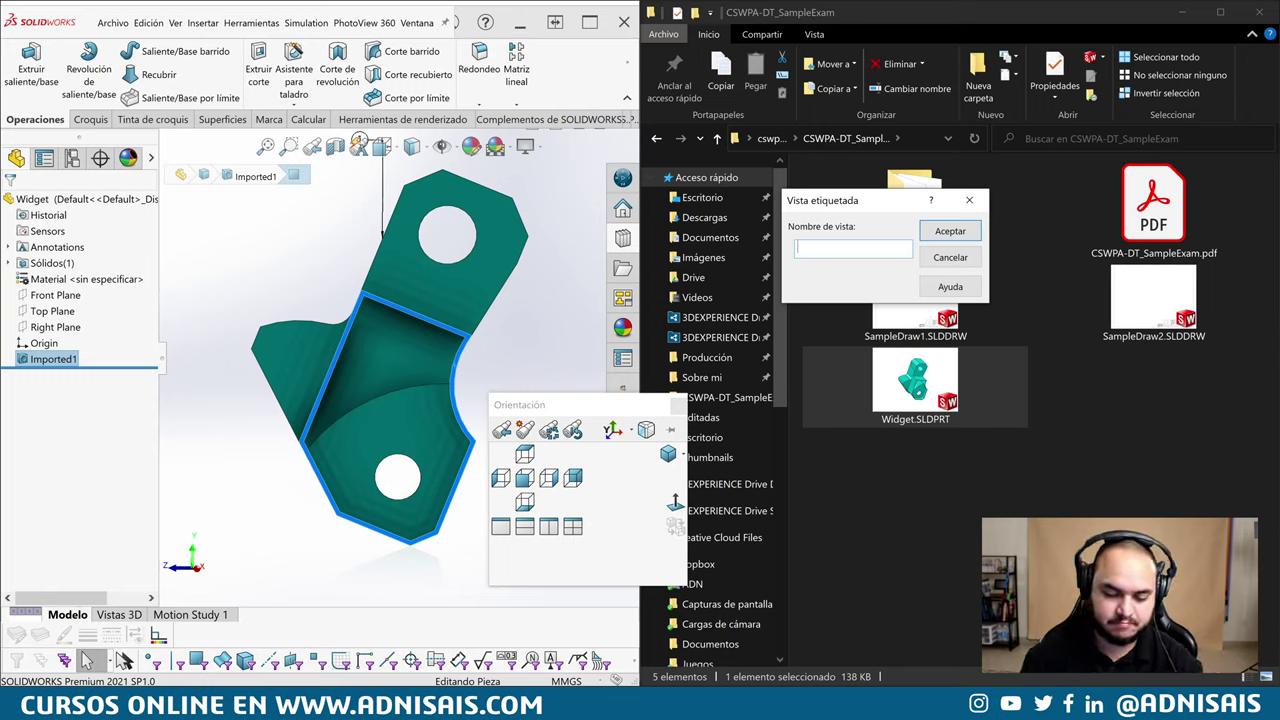
type("fro")
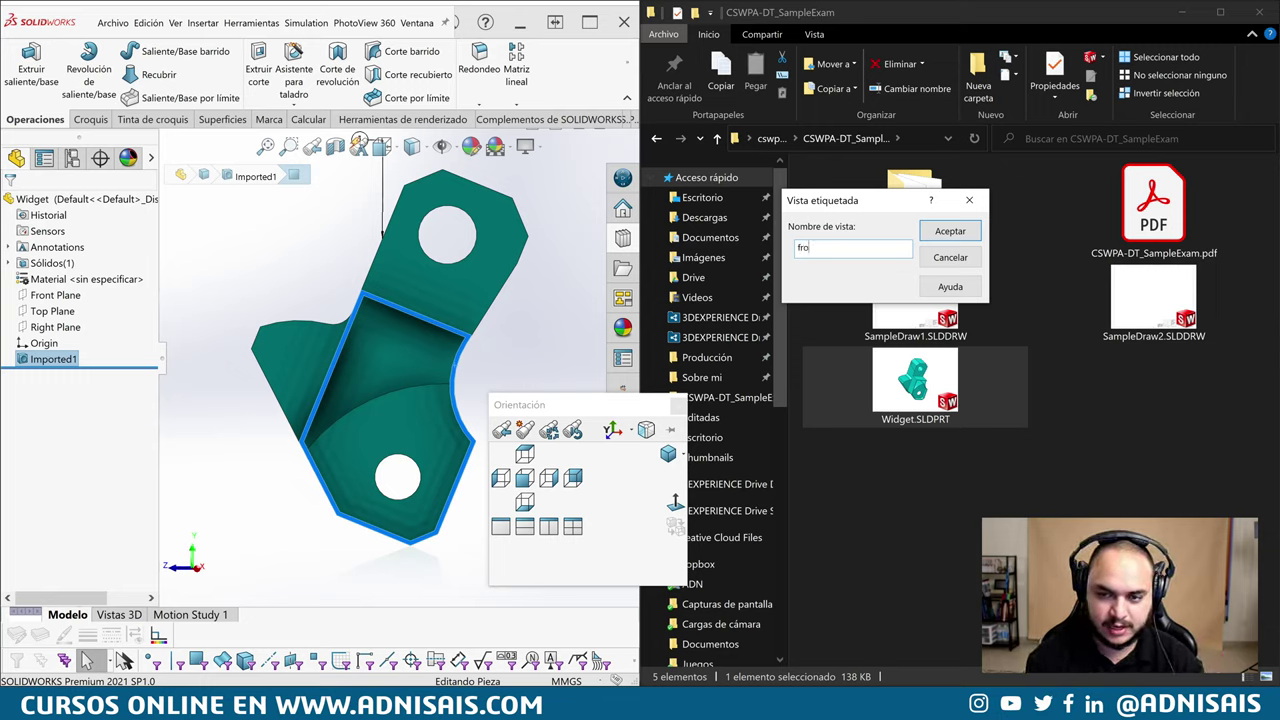
type("ntal examen")
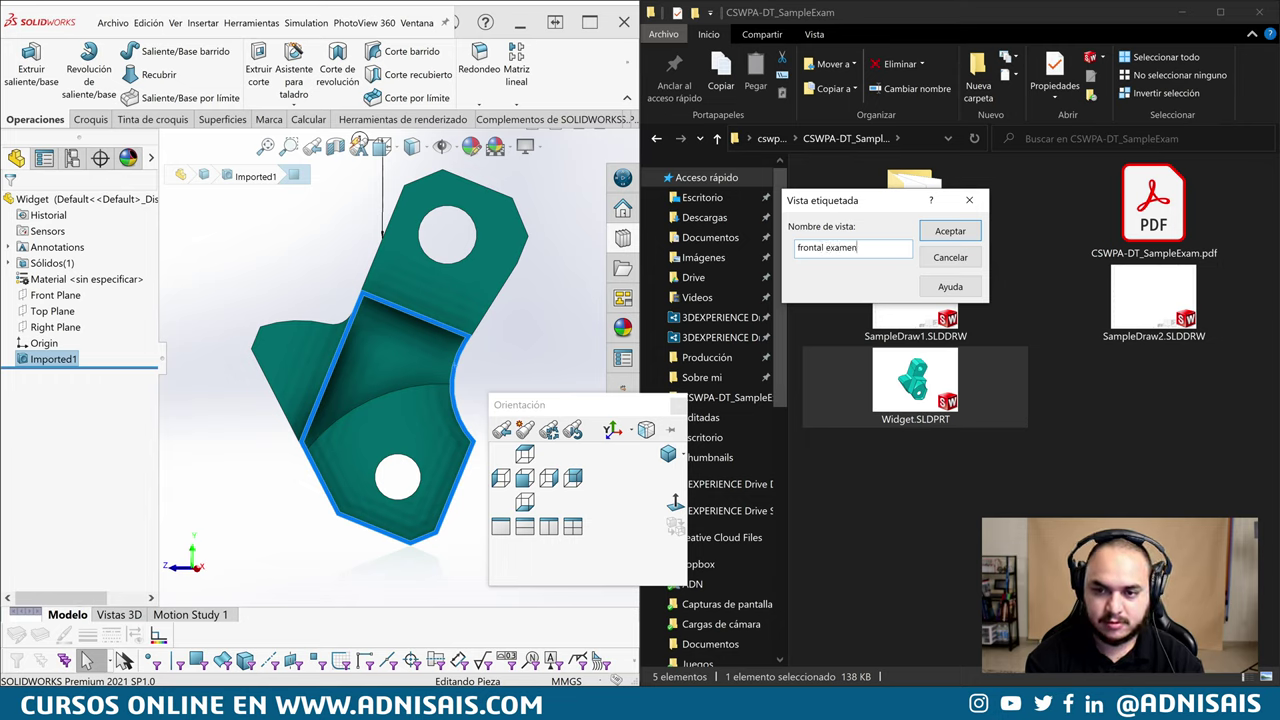
key("Return")
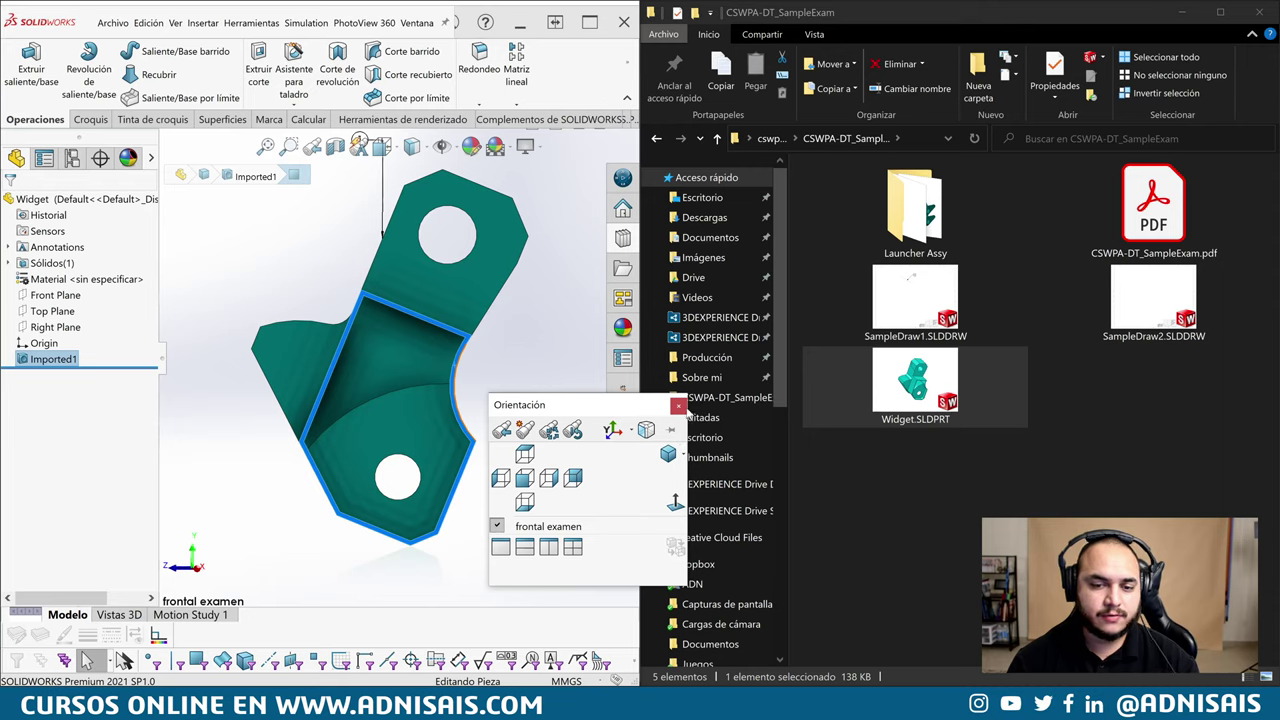
Close the orientation panel, clear the selection and return to the SampleDraw1 drawing
left_click(678, 406)
left_click(279, 252)
key("ctrl+Tab")
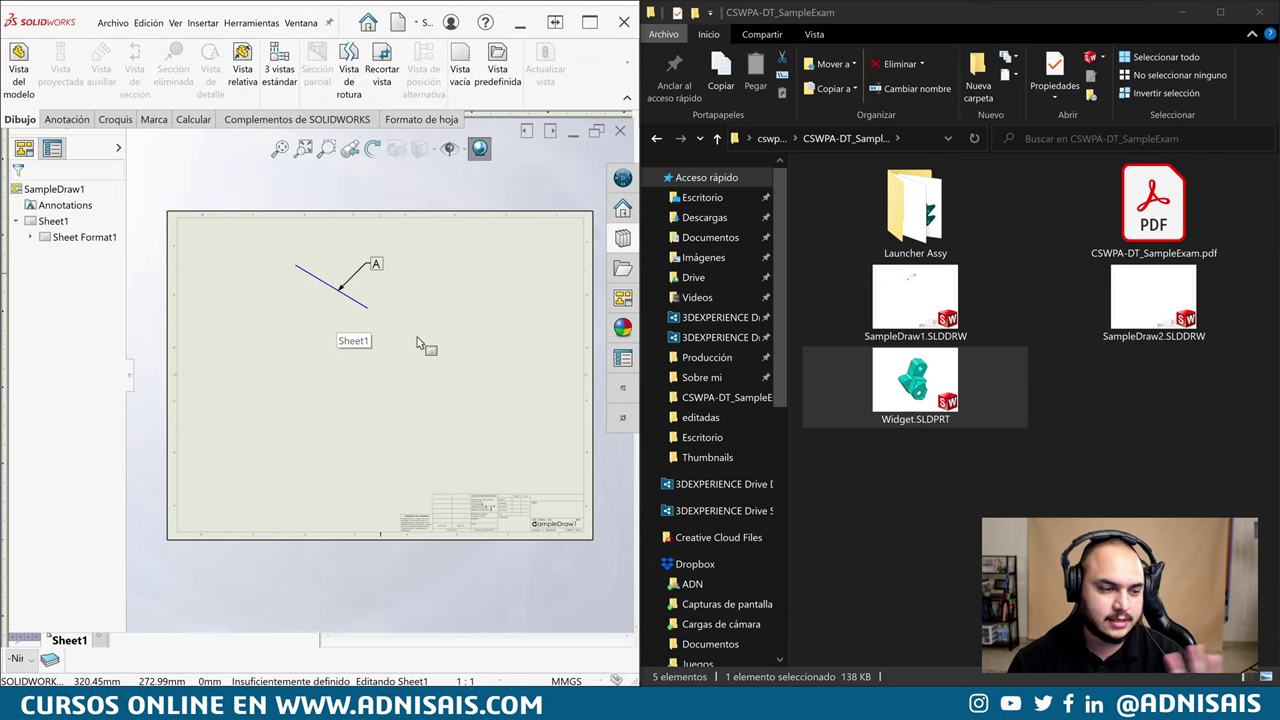
Place a Widget model view on Sheet1 with preview, using the saved 'frontal examen' orientation
scroll(286, 365, "down", 1)
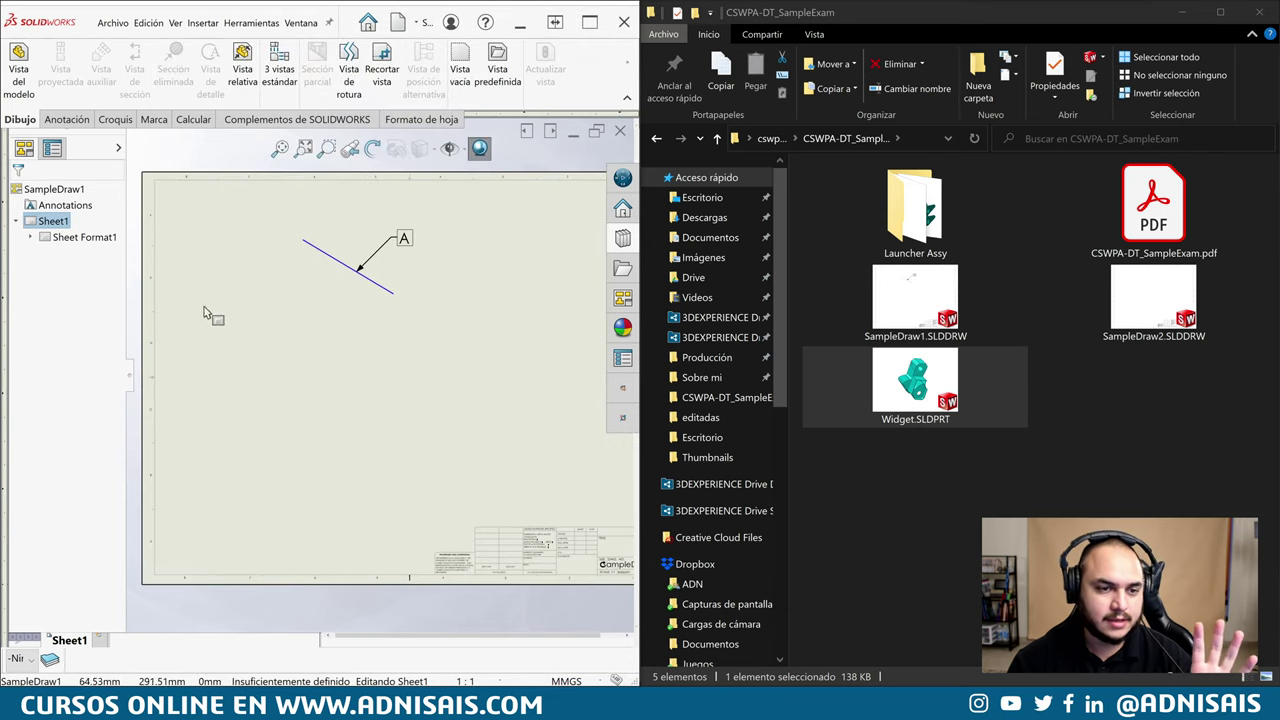
left_click(18, 68)
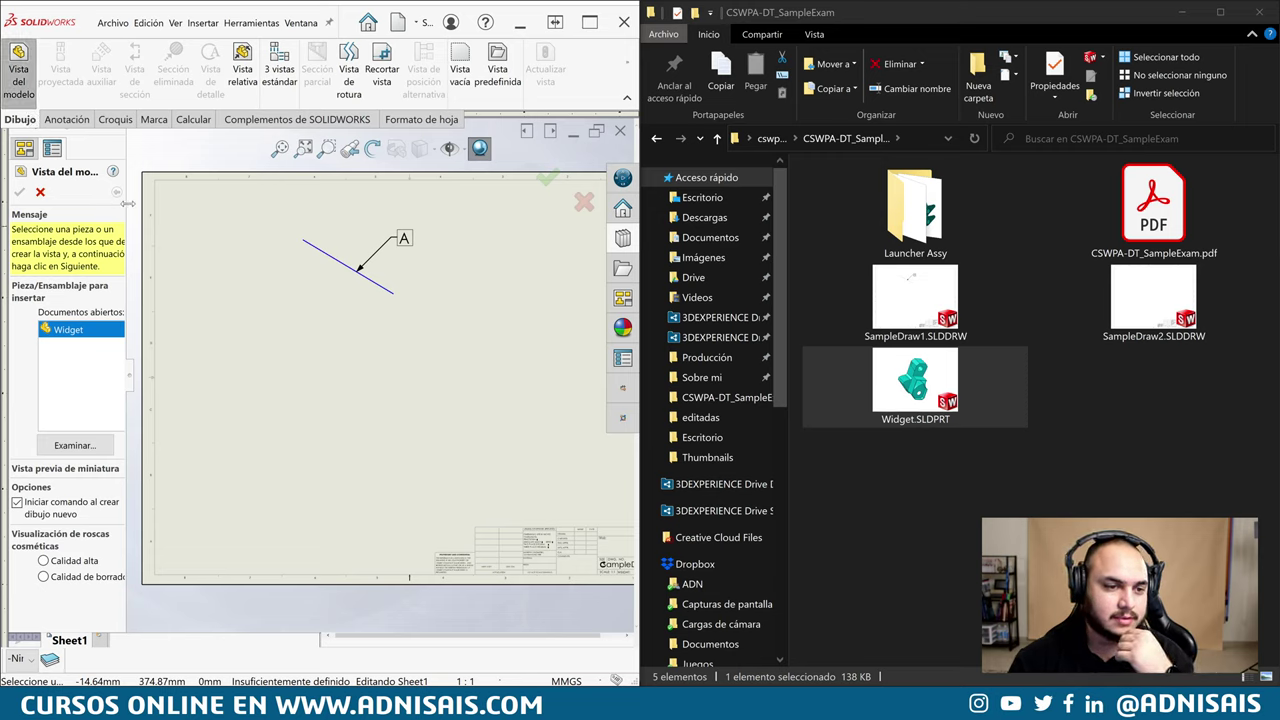
left_click_drag(128, 203, 176, 203)
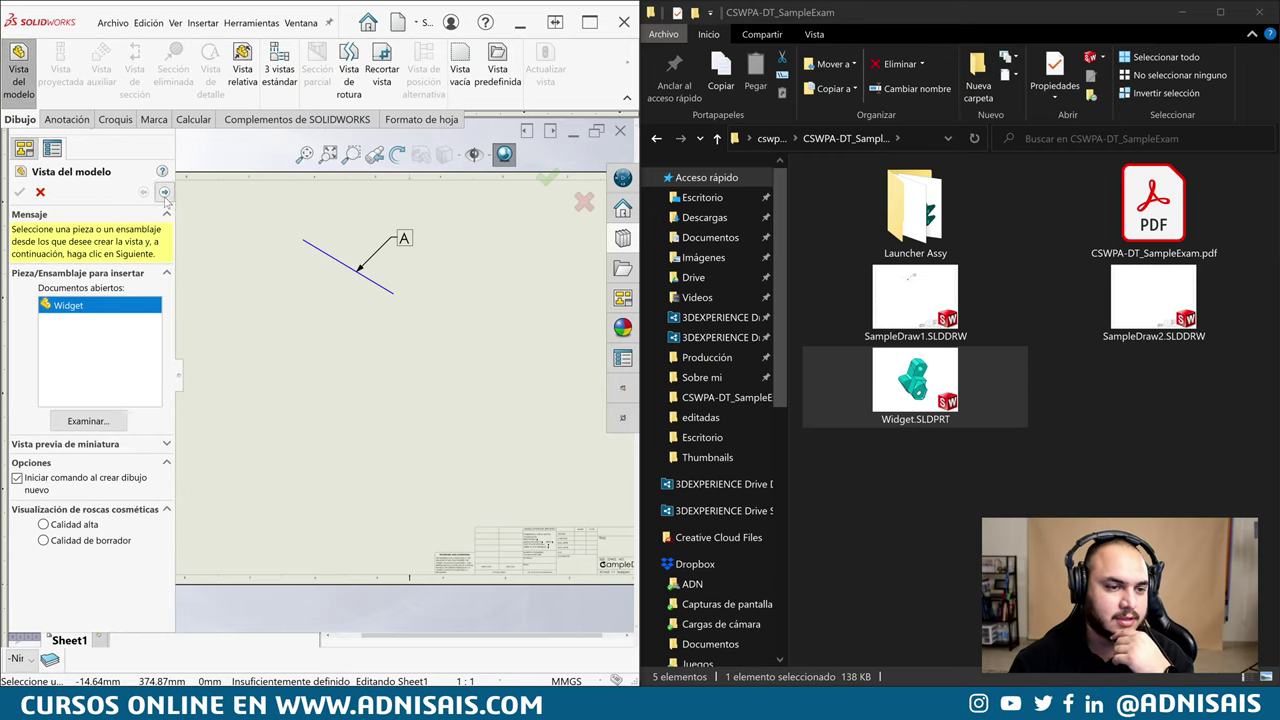
left_click(165, 193)
left_click(70, 444)
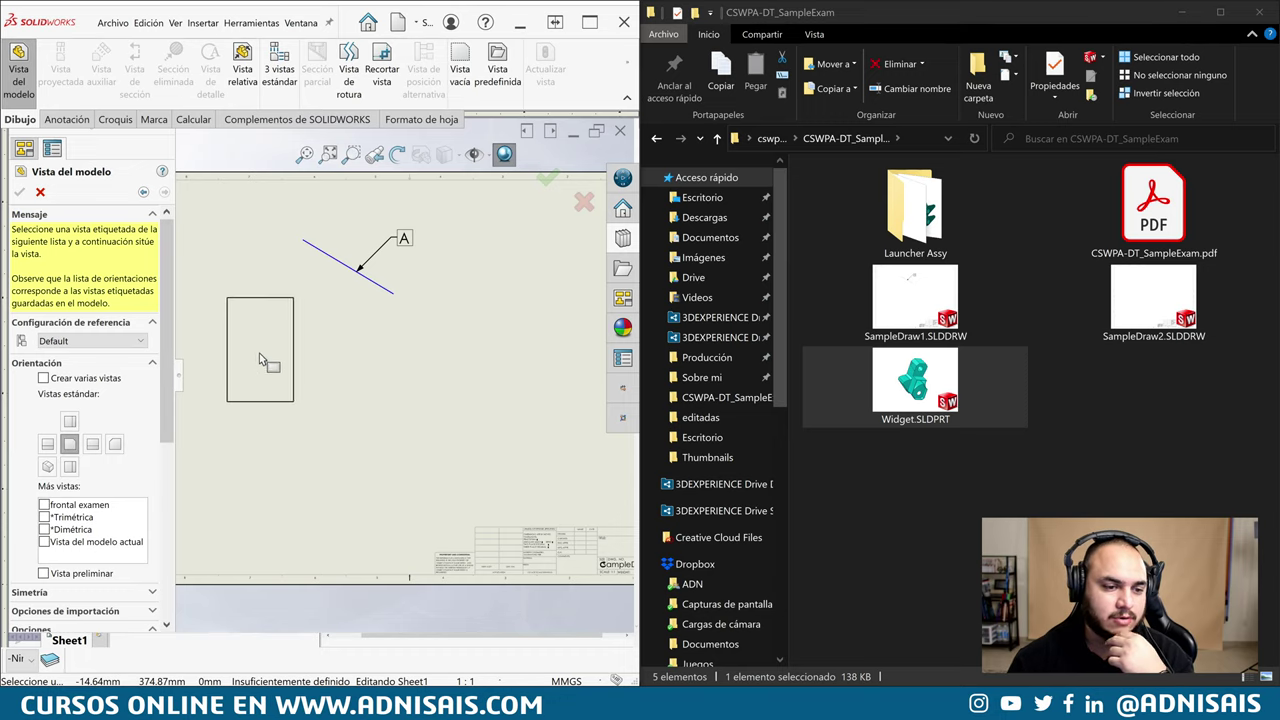
left_click(62, 577)
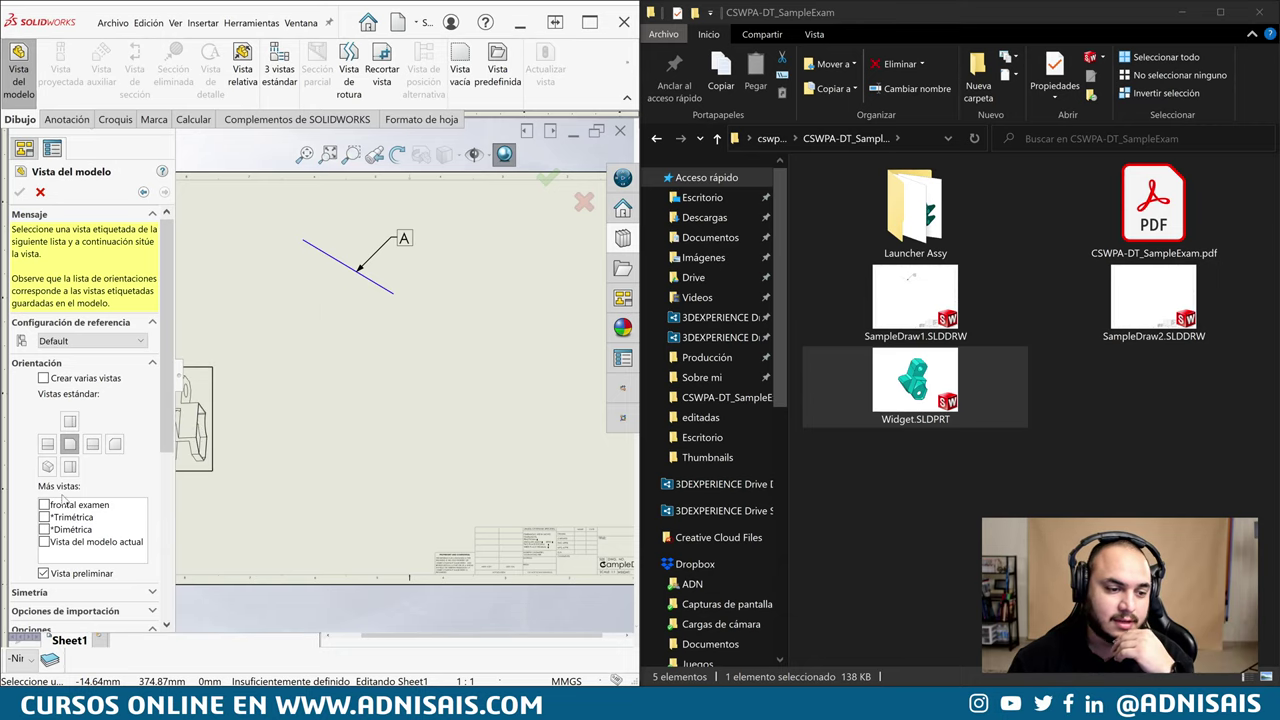
left_click(46, 506)
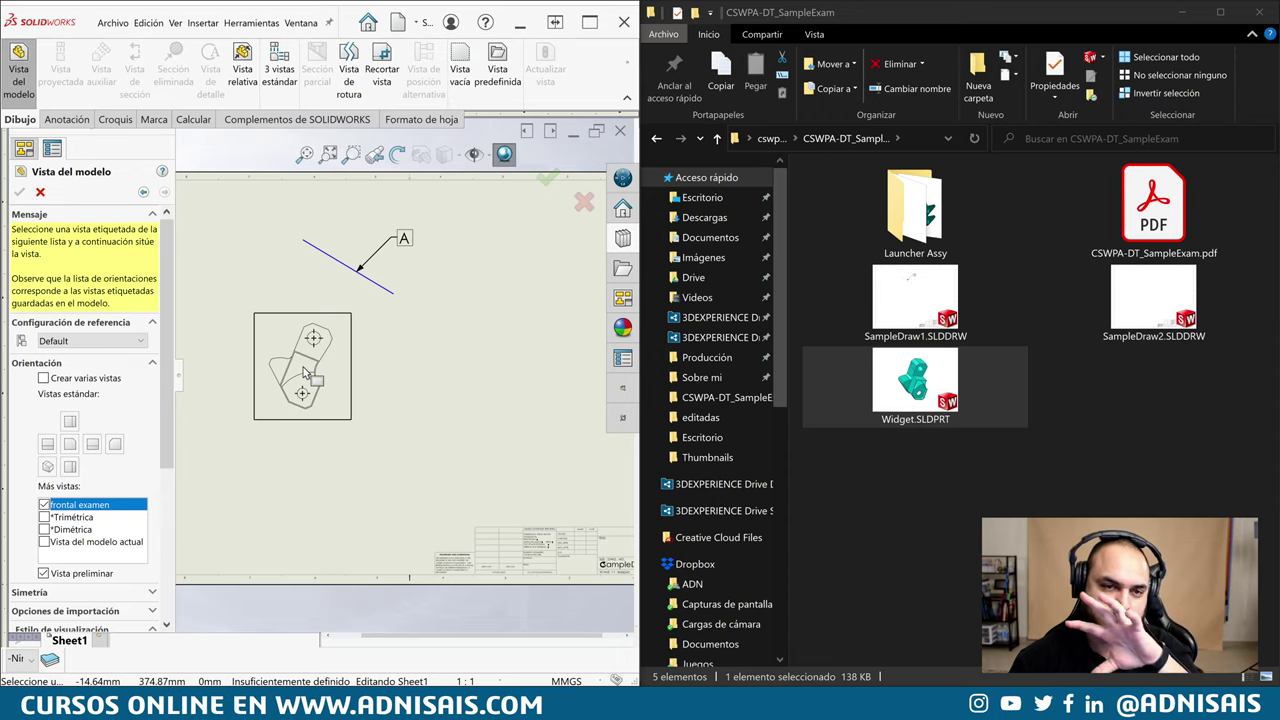
left_click(303, 367)
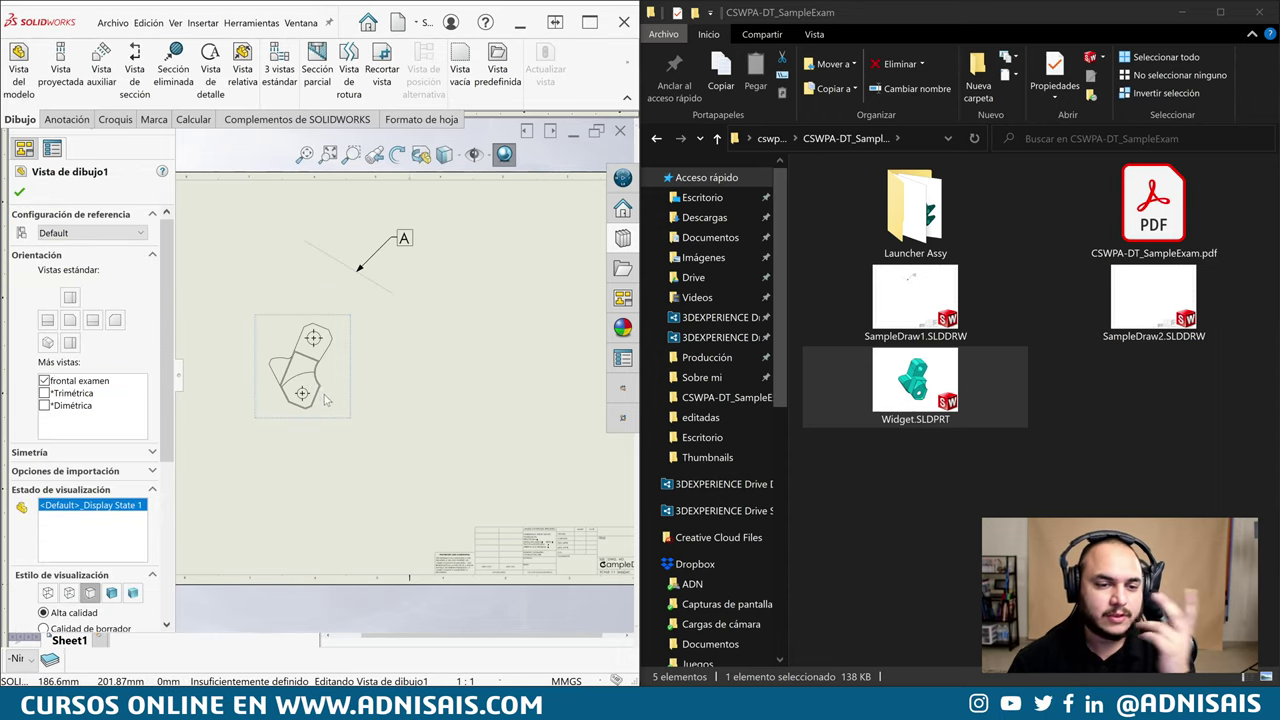
key("Escape")
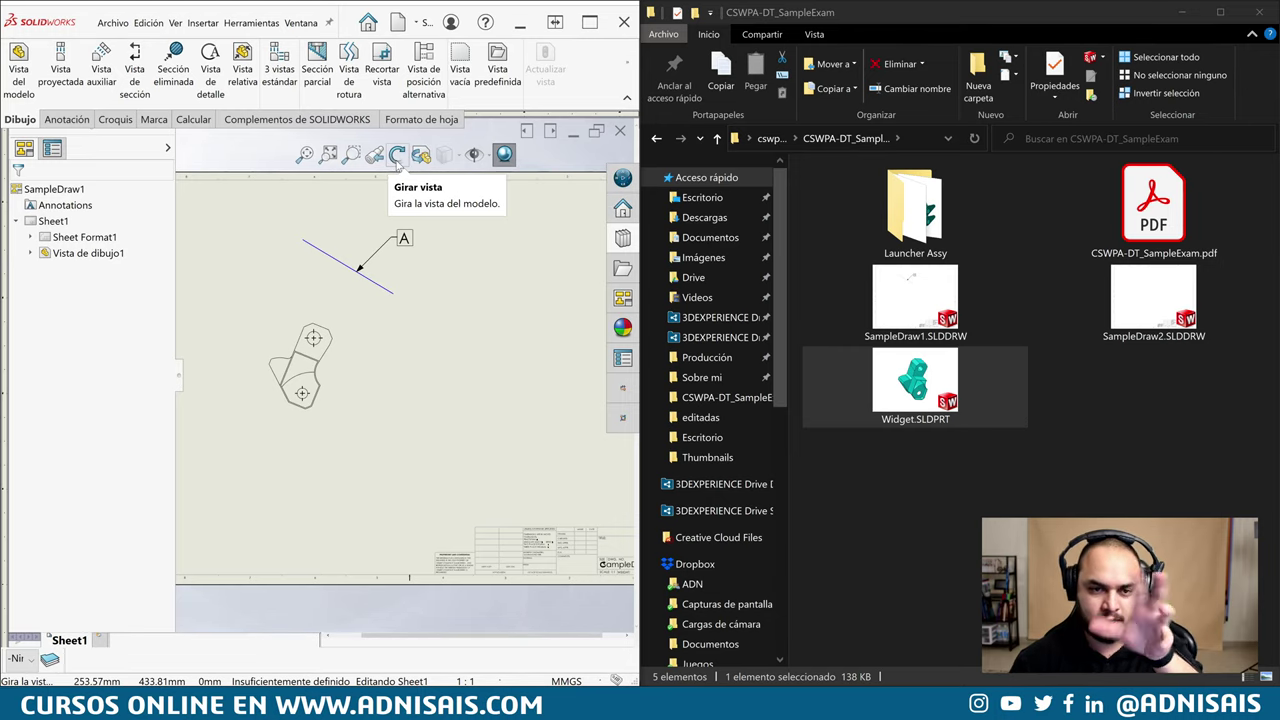
Rotate Vista de dibujo1 by about 109° with Girar vista so the Widget lies roughly horizontal
left_click(397, 157)
mouse_move(286, 343)
left_mouse_down()
mouse_move(269, 346)
mouse_move(280, 325)
left_mouse_up()
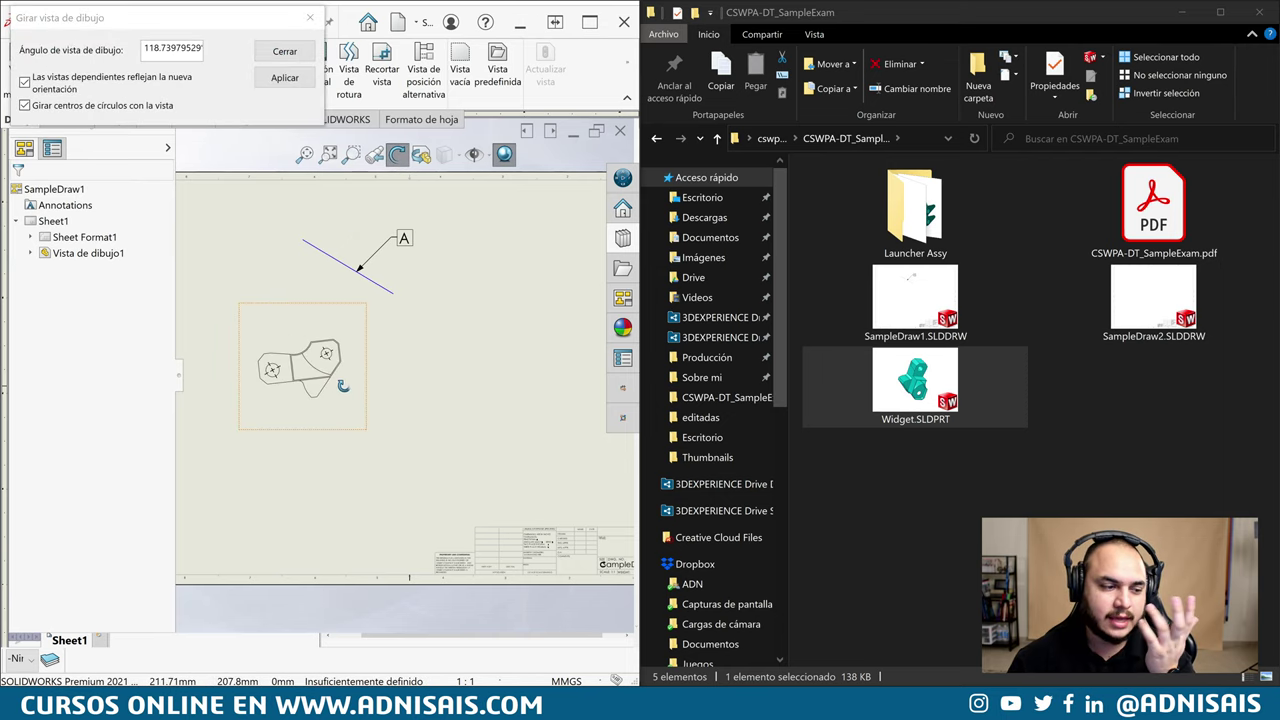
mouse_move(343, 386)
left_mouse_down()
mouse_move(288, 348)
mouse_move(288, 390)
left_mouse_up()
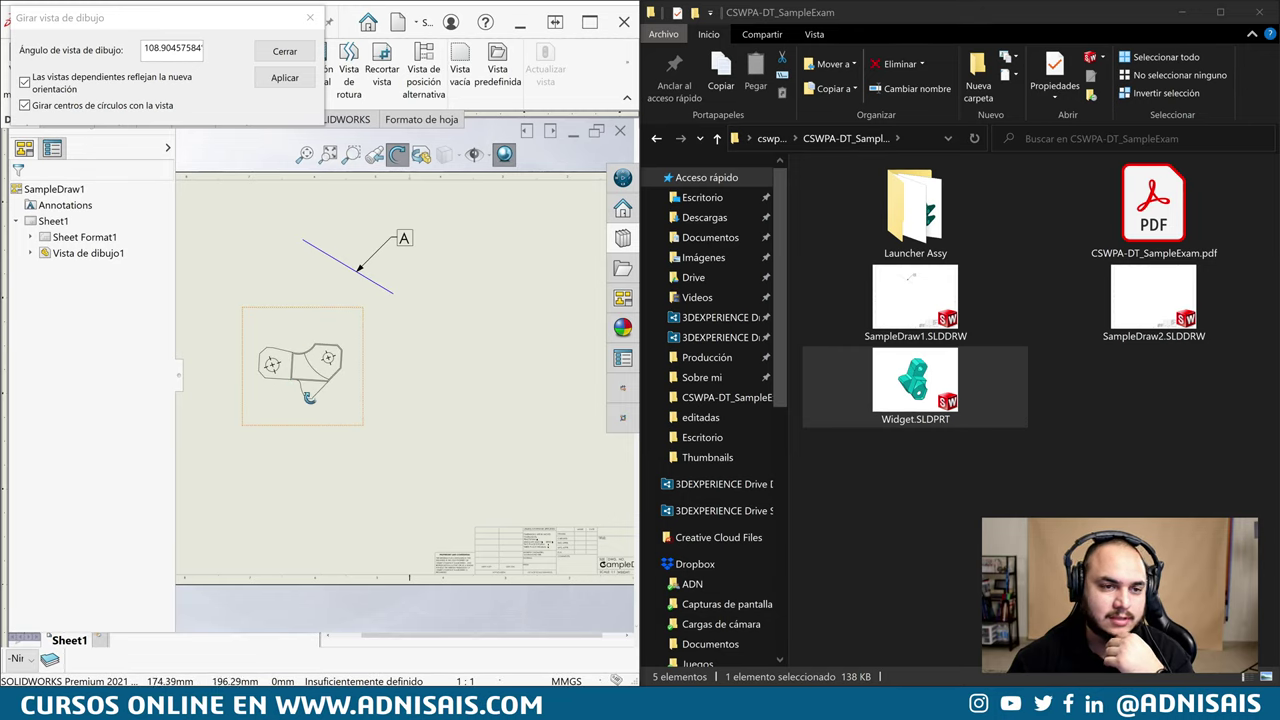
left_click(284, 51)
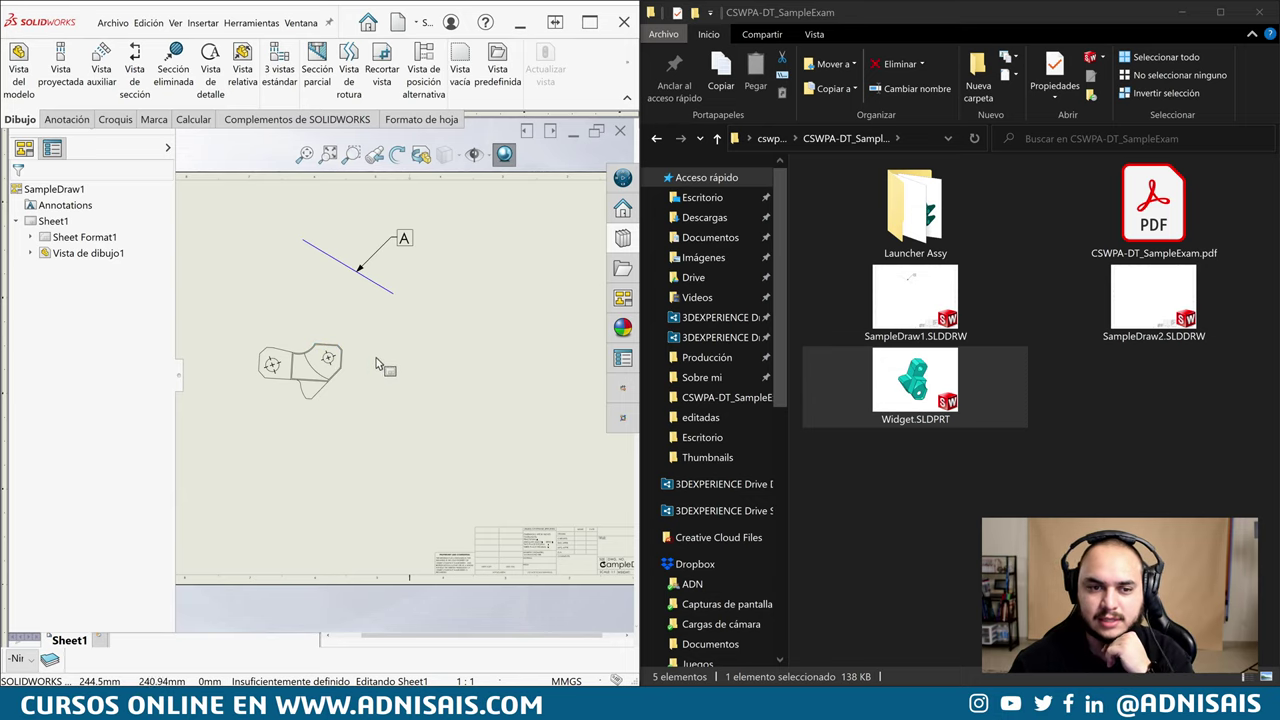
scroll(257, 391, "down", 1)
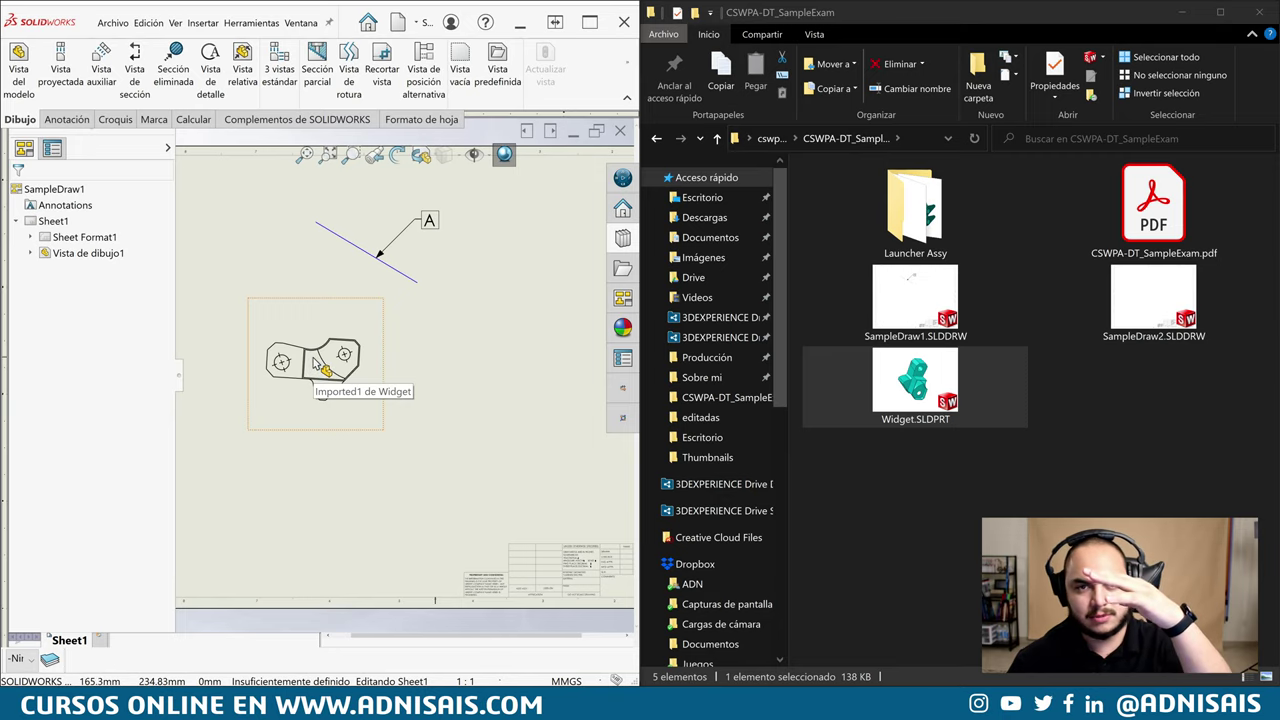
Align the Widget view with Arista horizontal on the chosen edge, then start Cota inteligente
left_click(244, 266)
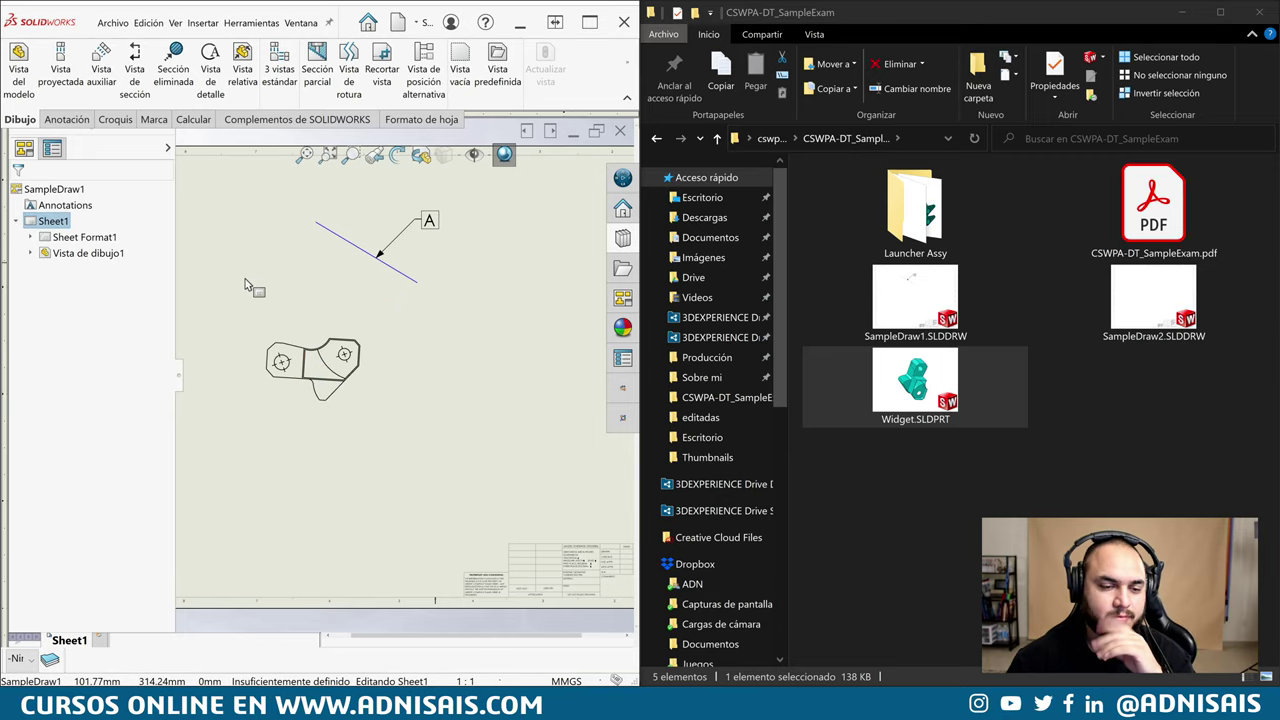
scroll(180, 377, "down", 2)
left_click(313, 395)
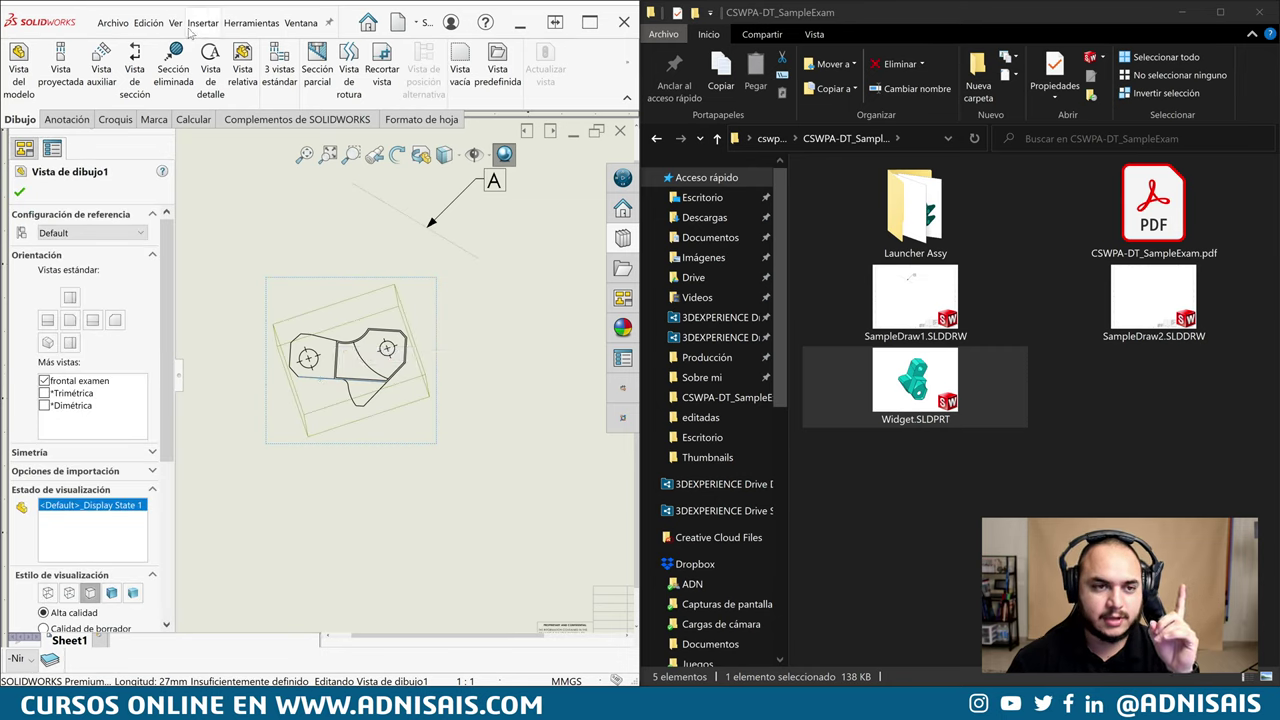
left_click(245, 23)
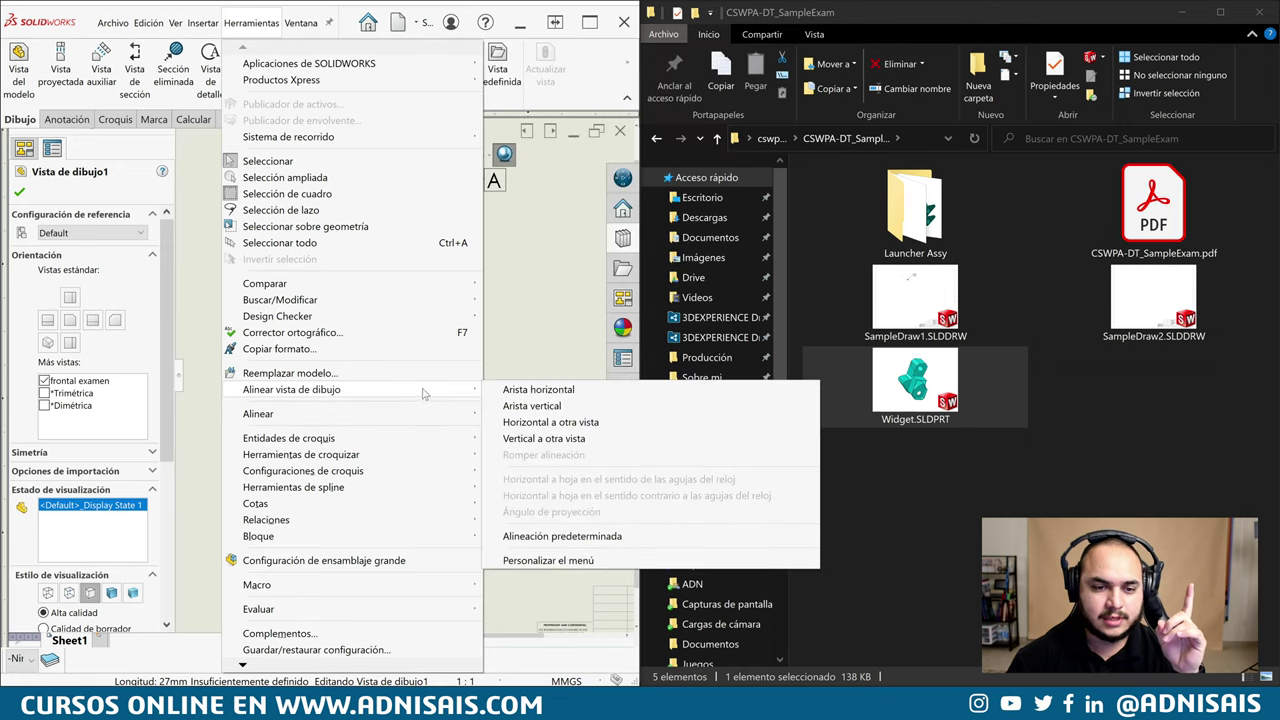
mouse_move(291, 389)
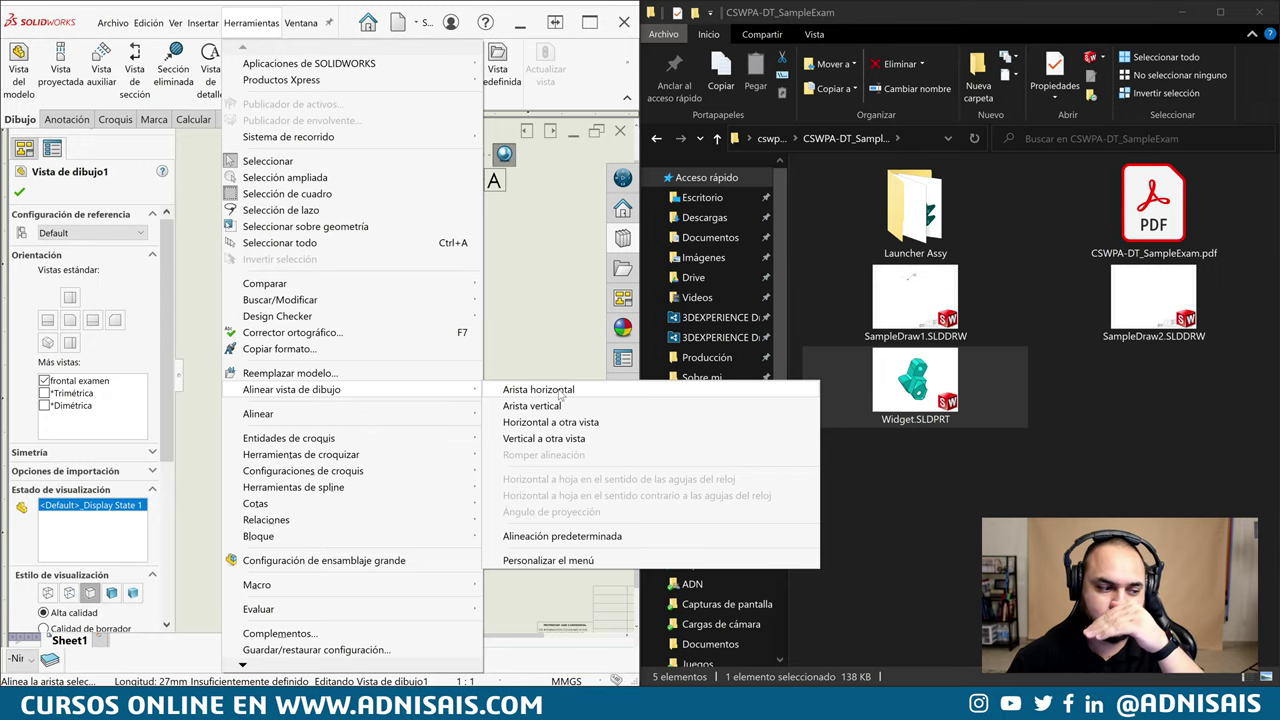
left_click(560, 395)
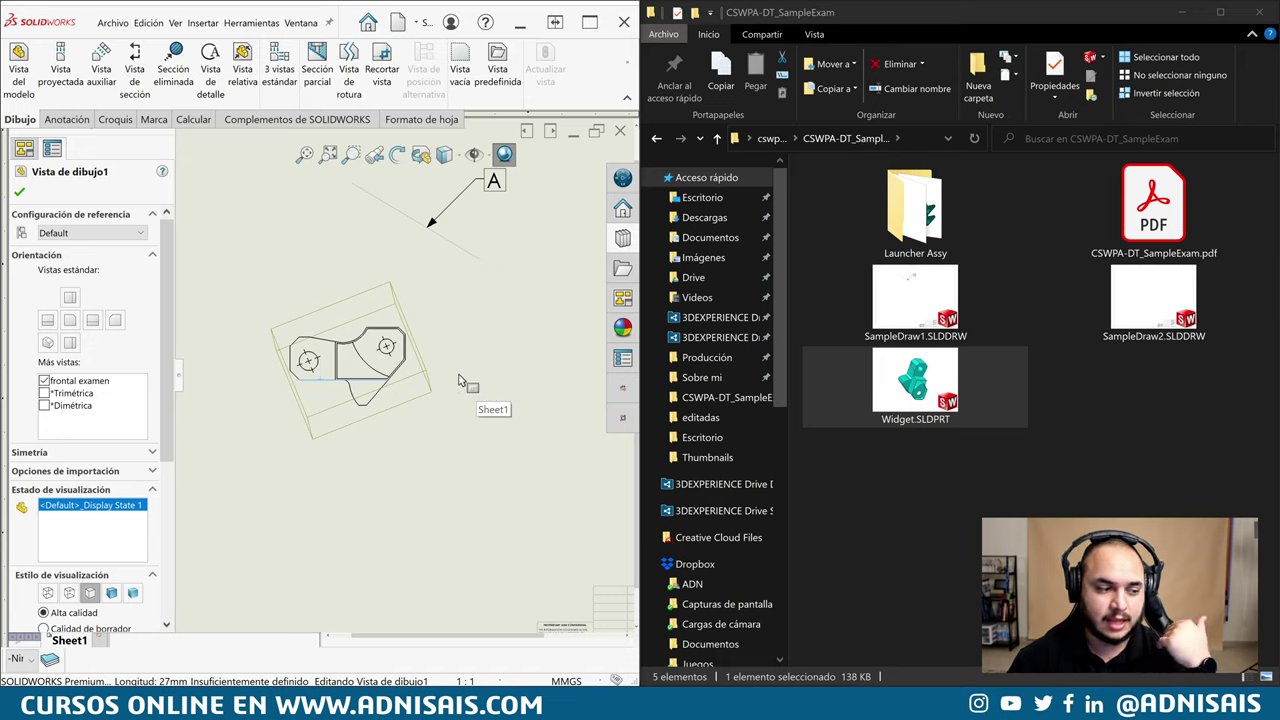
left_click(455, 380)
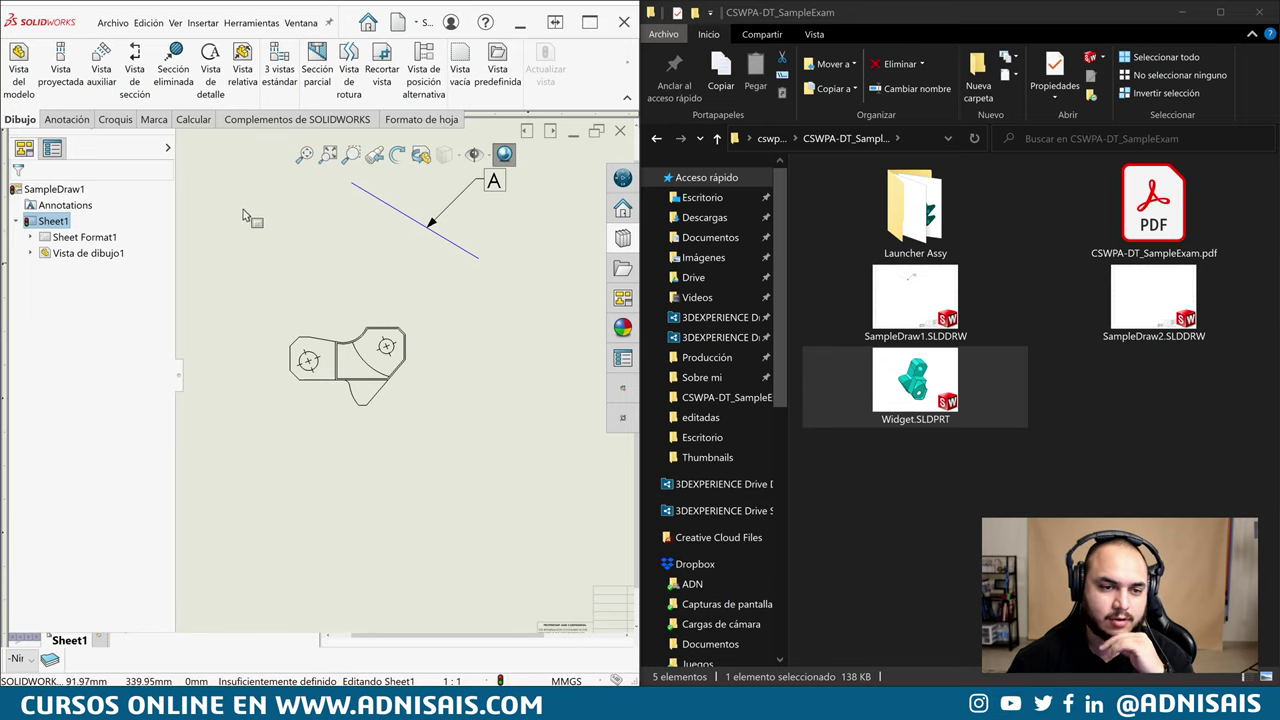
left_click(60, 120)
left_click(27, 70)
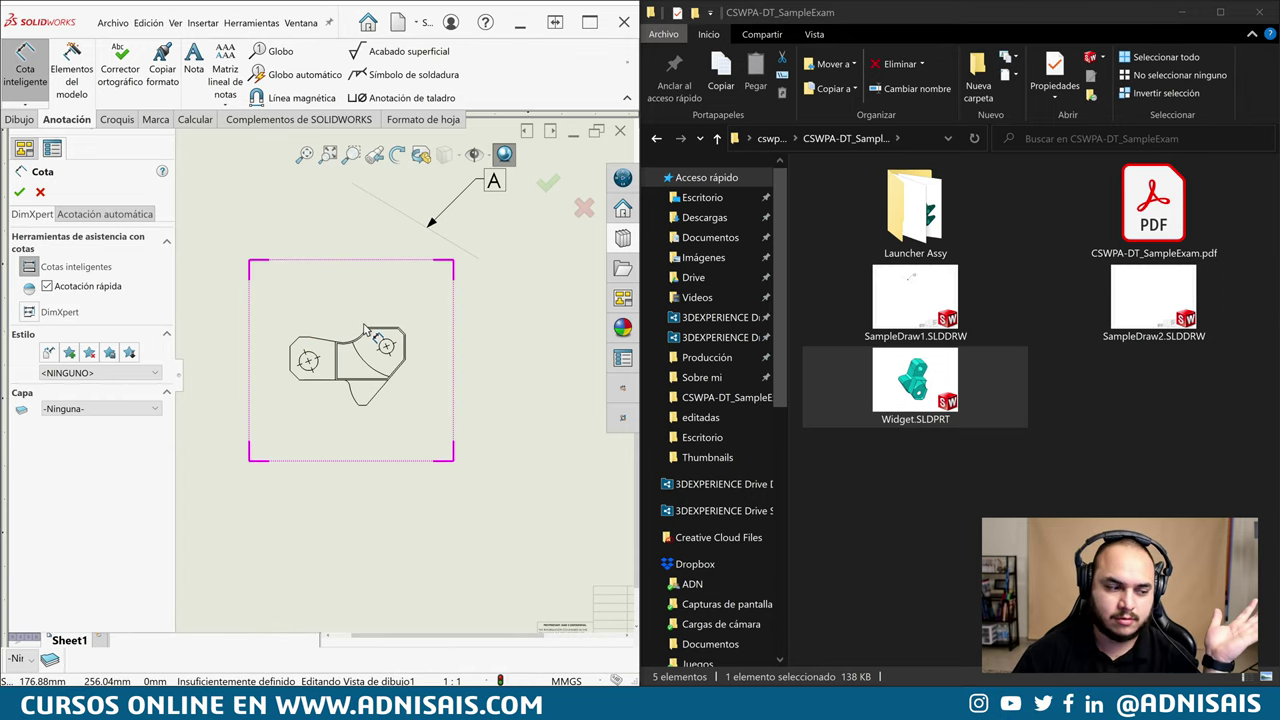
left_click(336, 336)
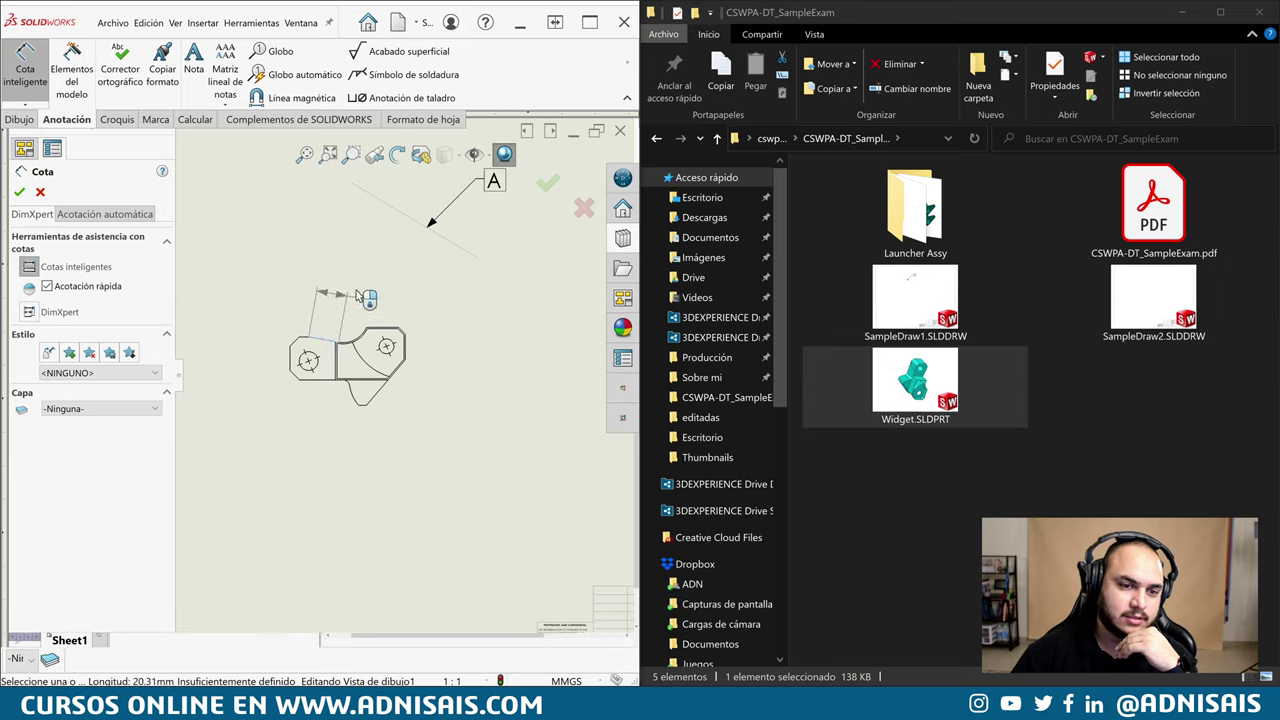
left_click(416, 214)
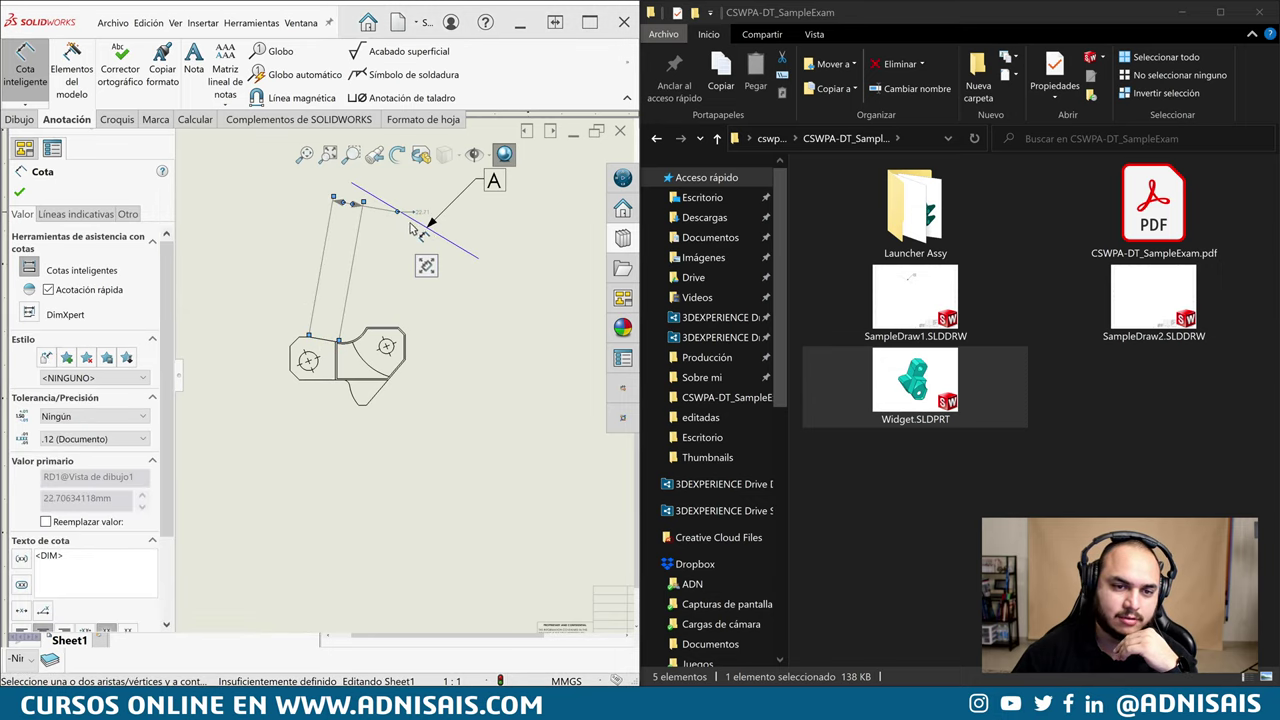
key("ctrl+z")
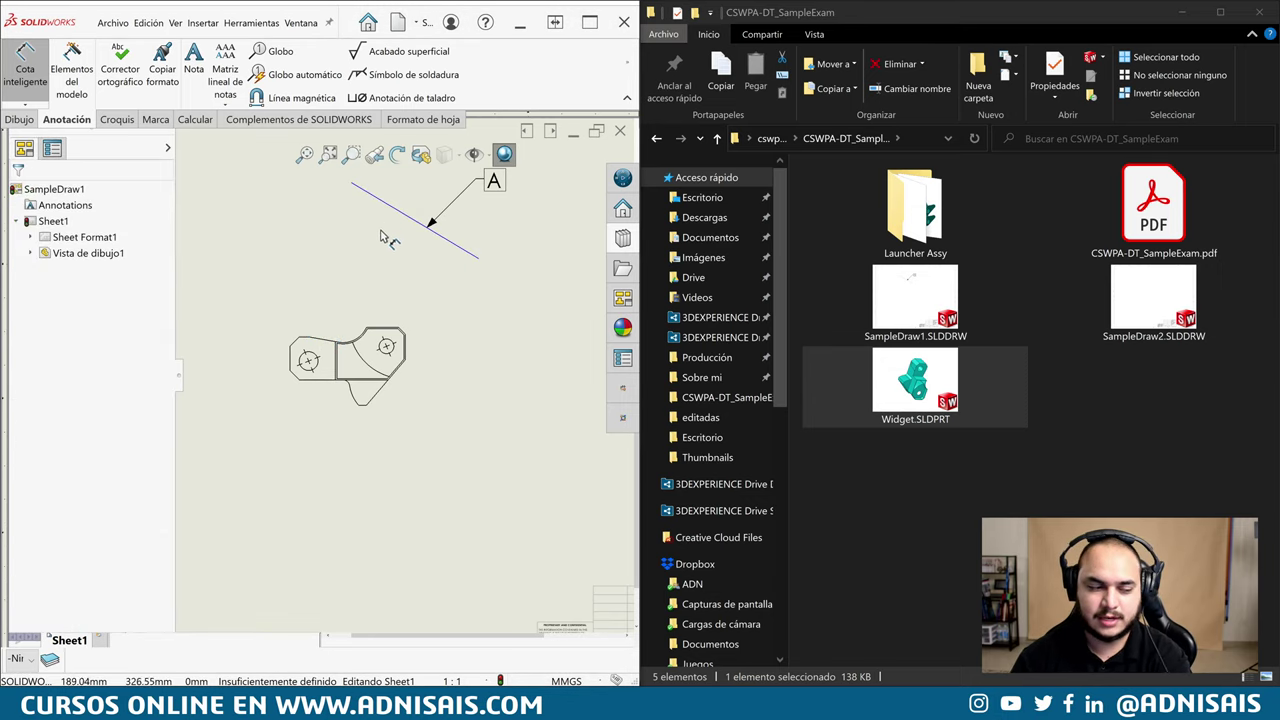
left_click(397, 210)
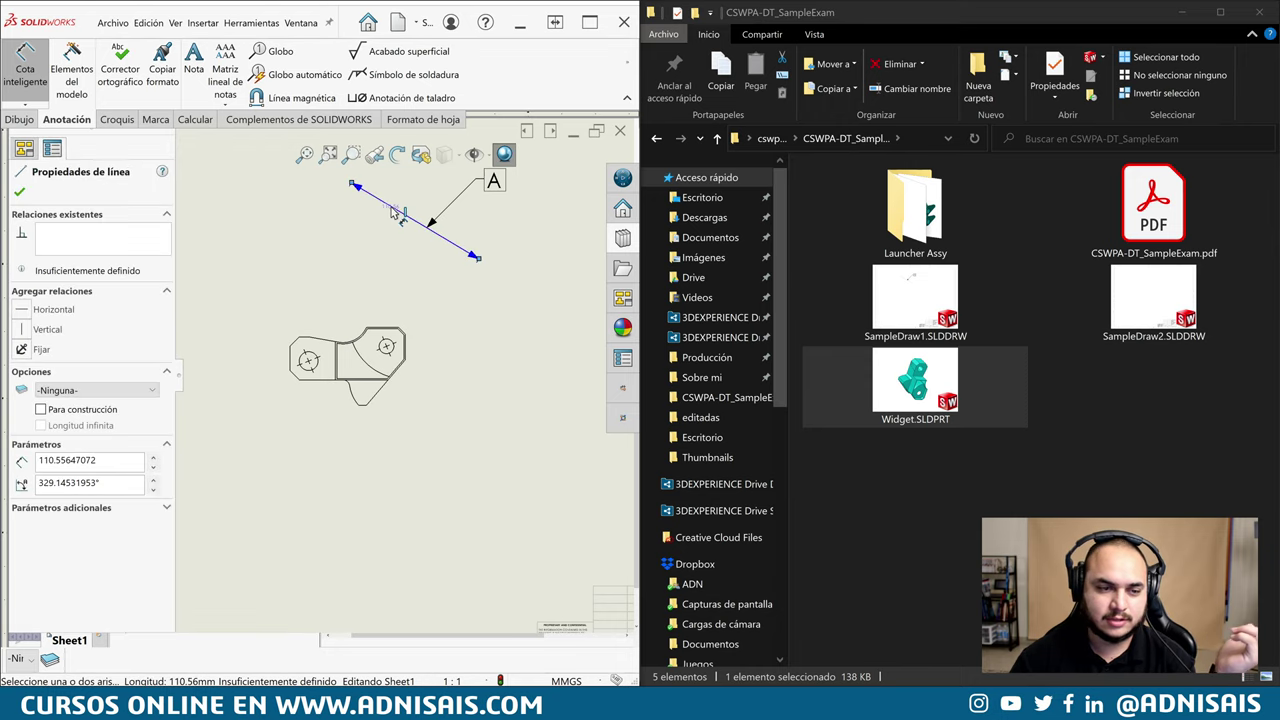
key("Escape")
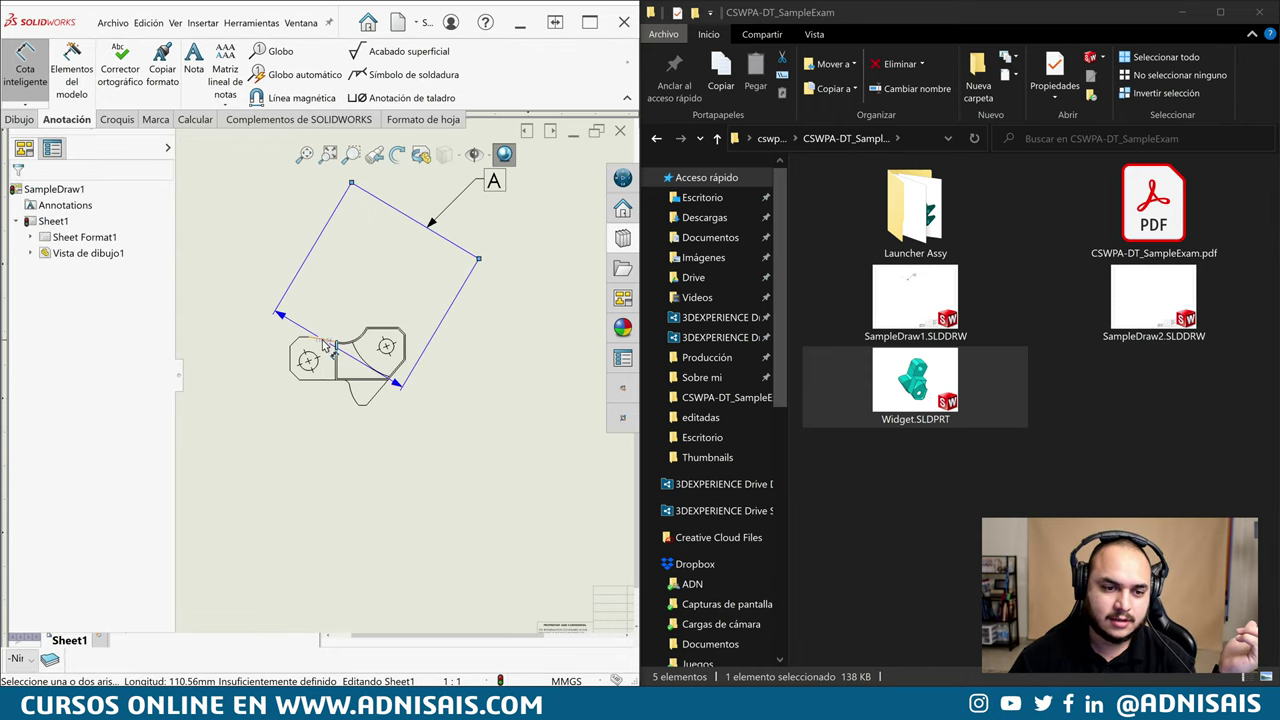
left_click(354, 295)
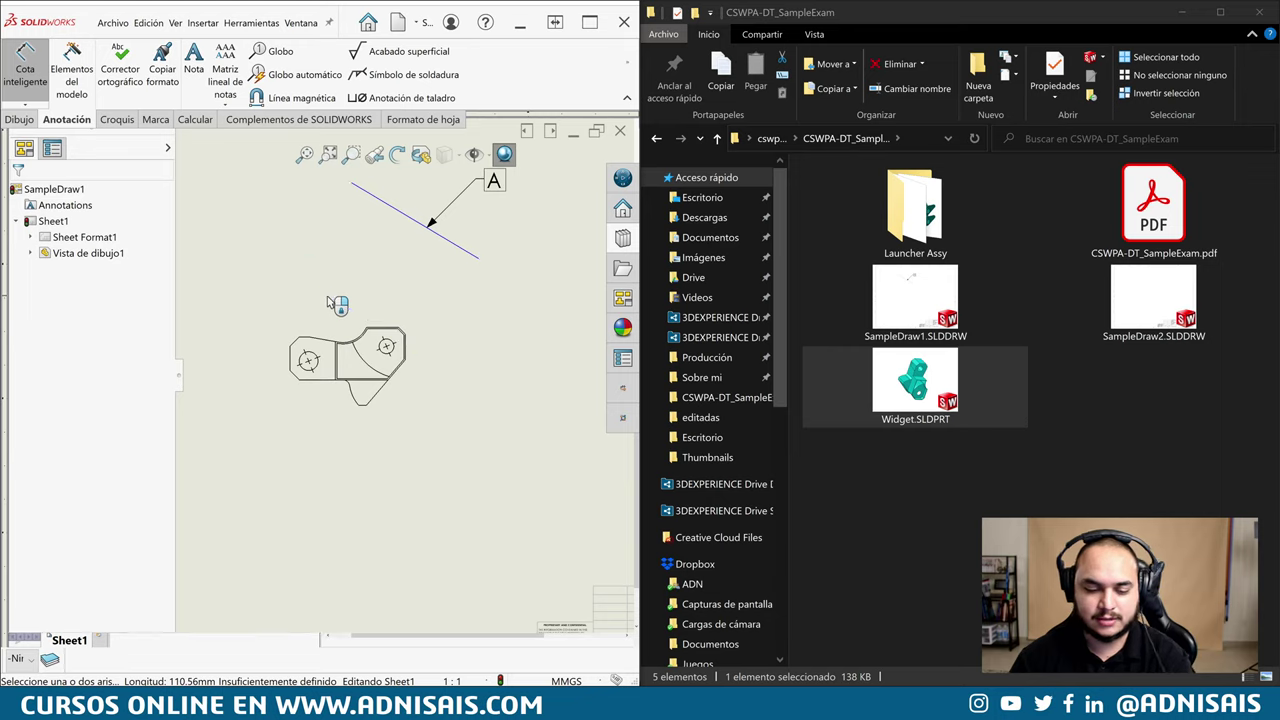
left_click(412, 248)
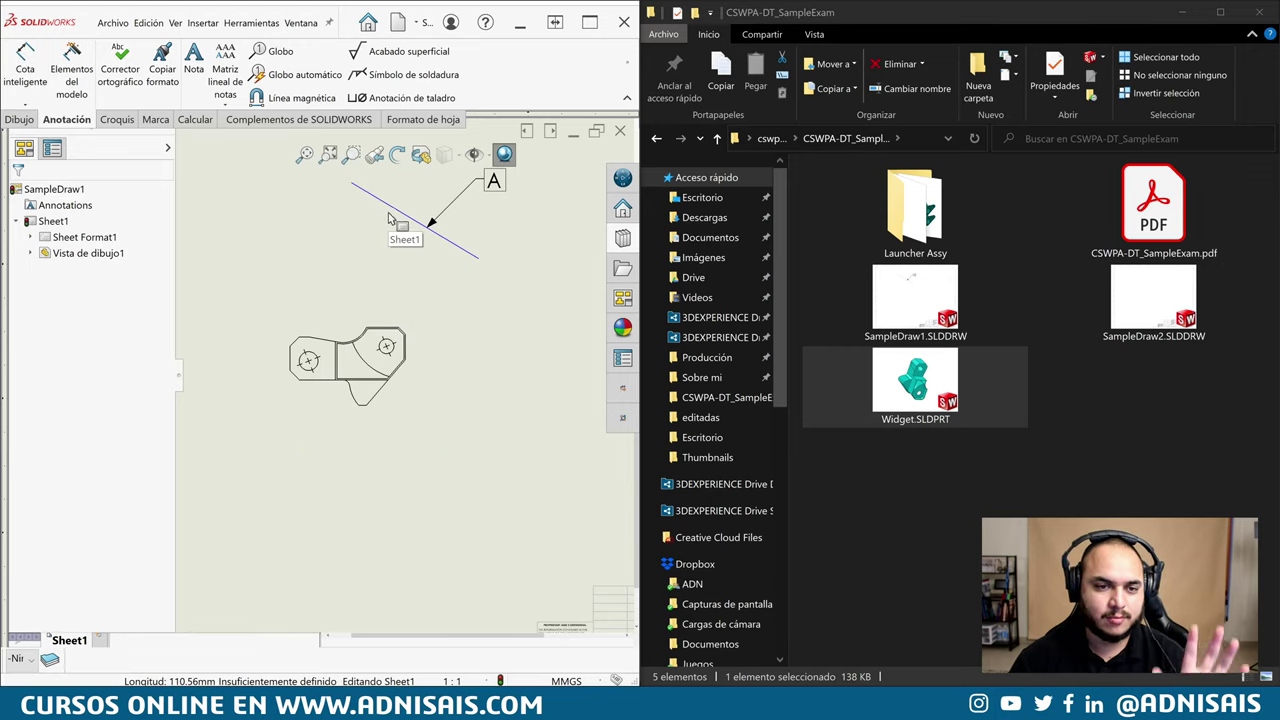
left_click(336, 347)
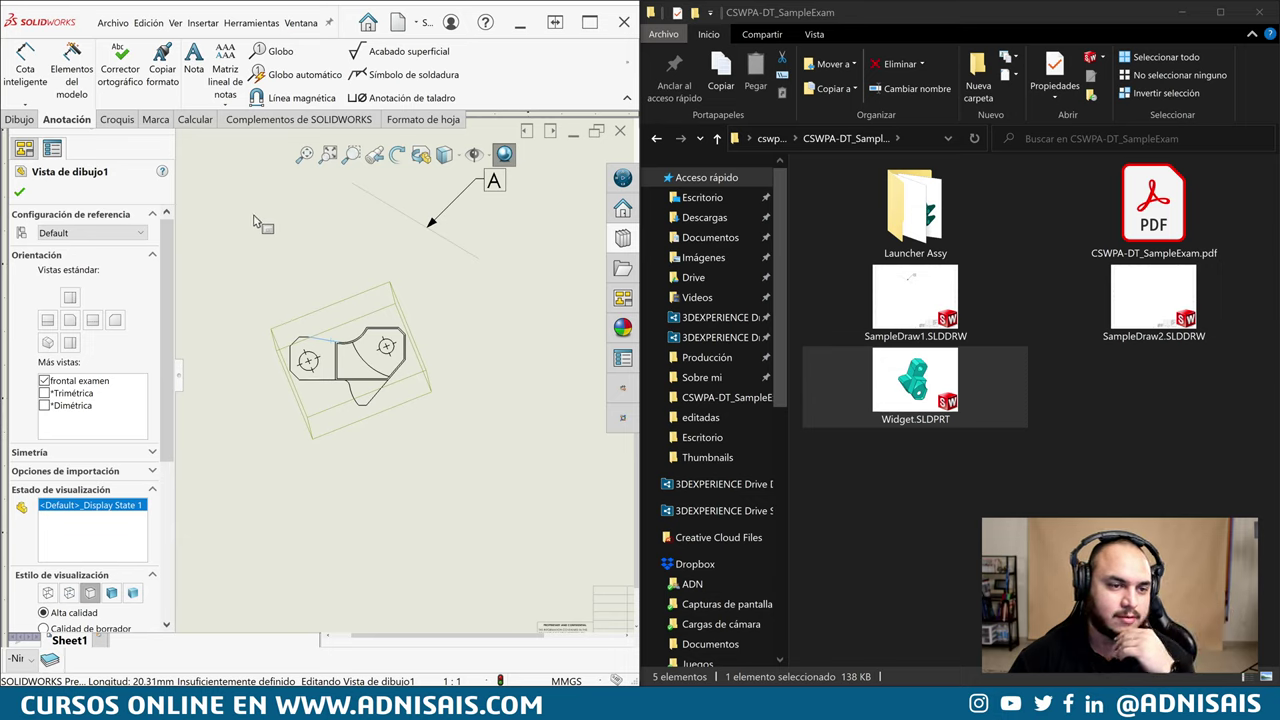
left_click(105, 120)
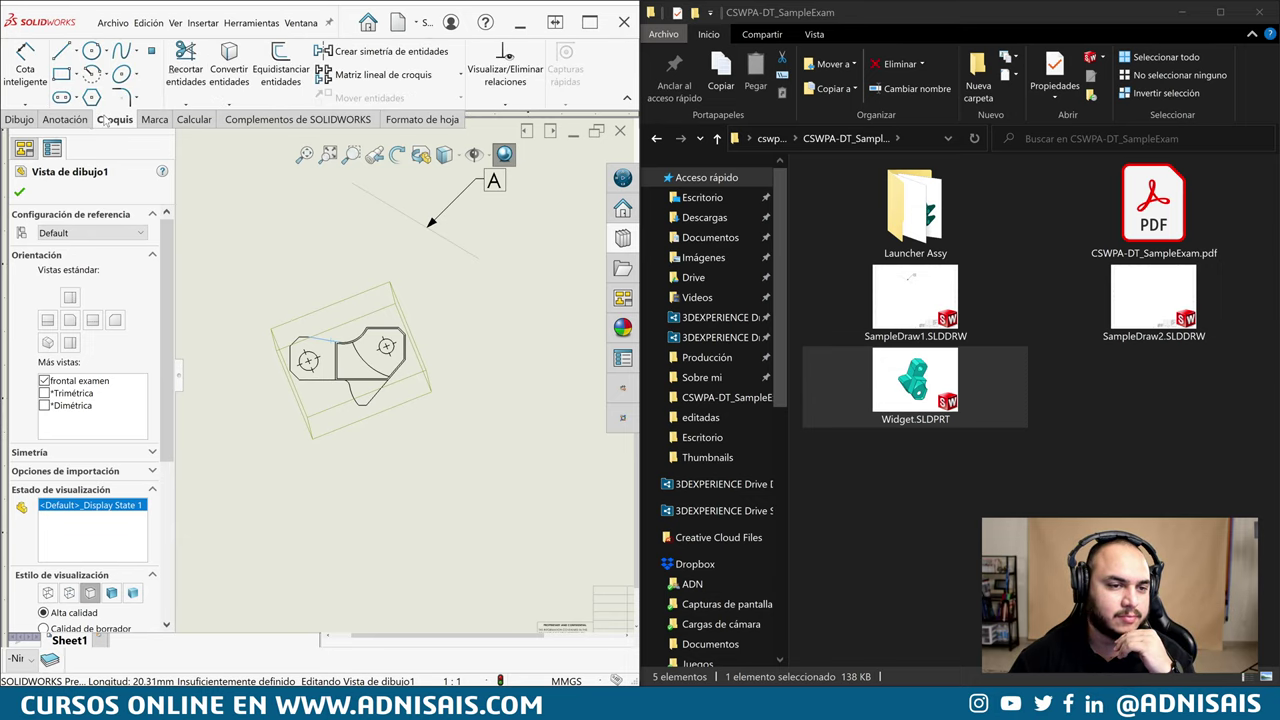
left_click(229, 75)
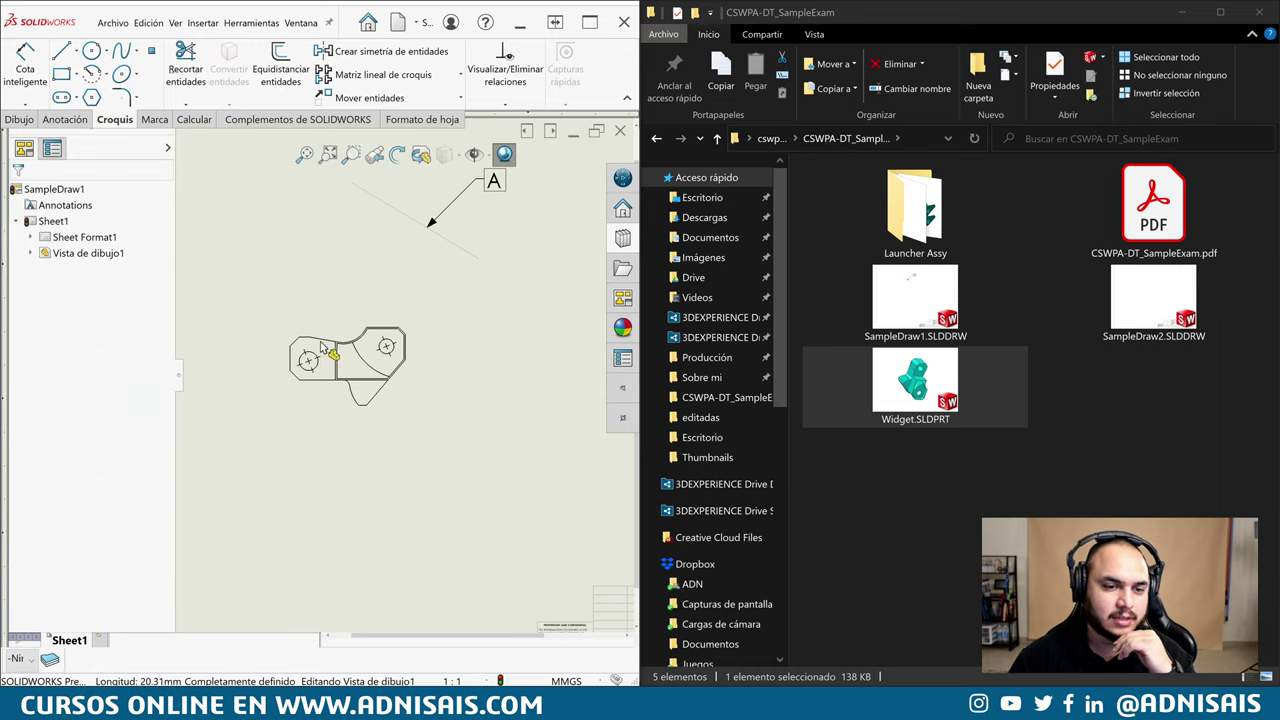
right_click_drag(325, 345, 330, 320)
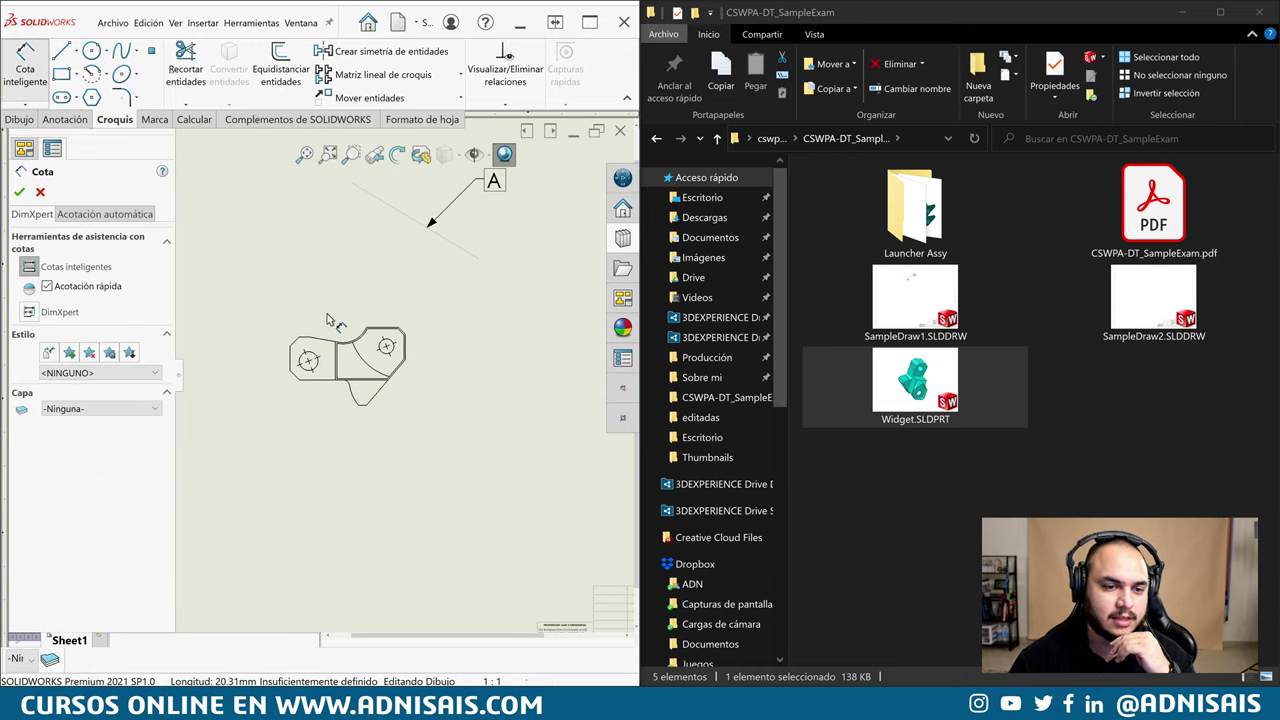
left_click(322, 345)
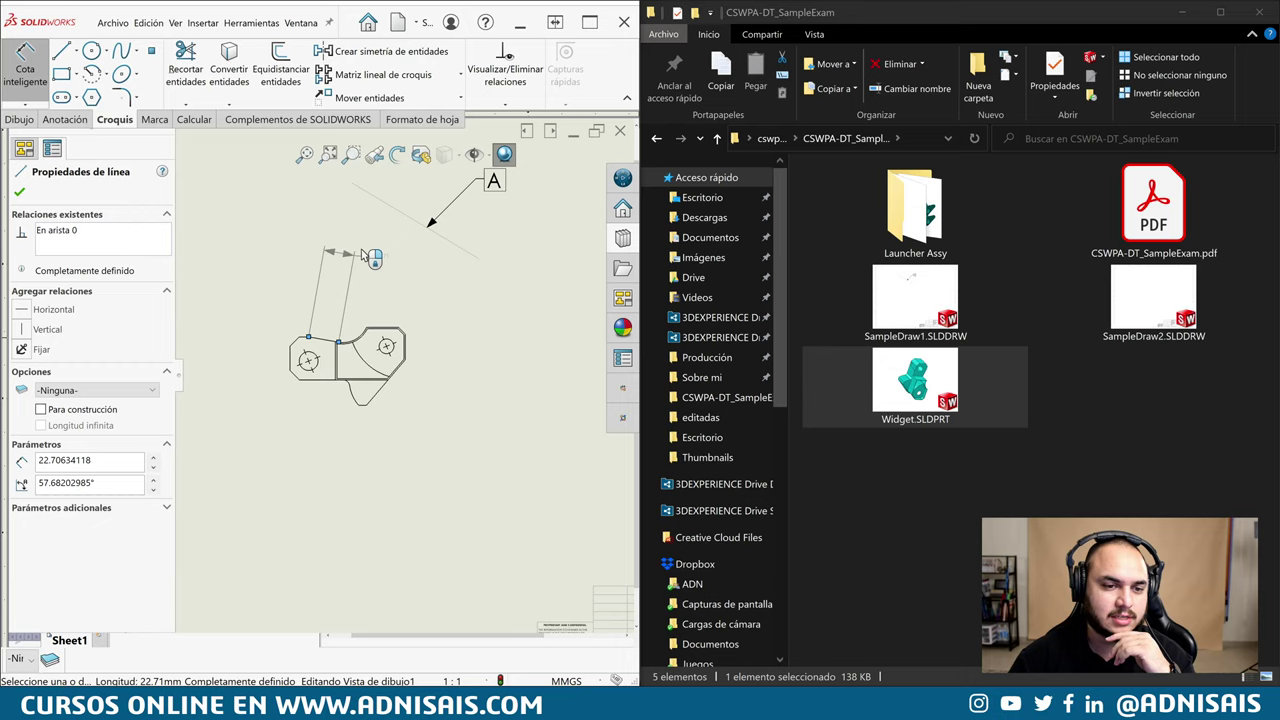
left_click(390, 197)
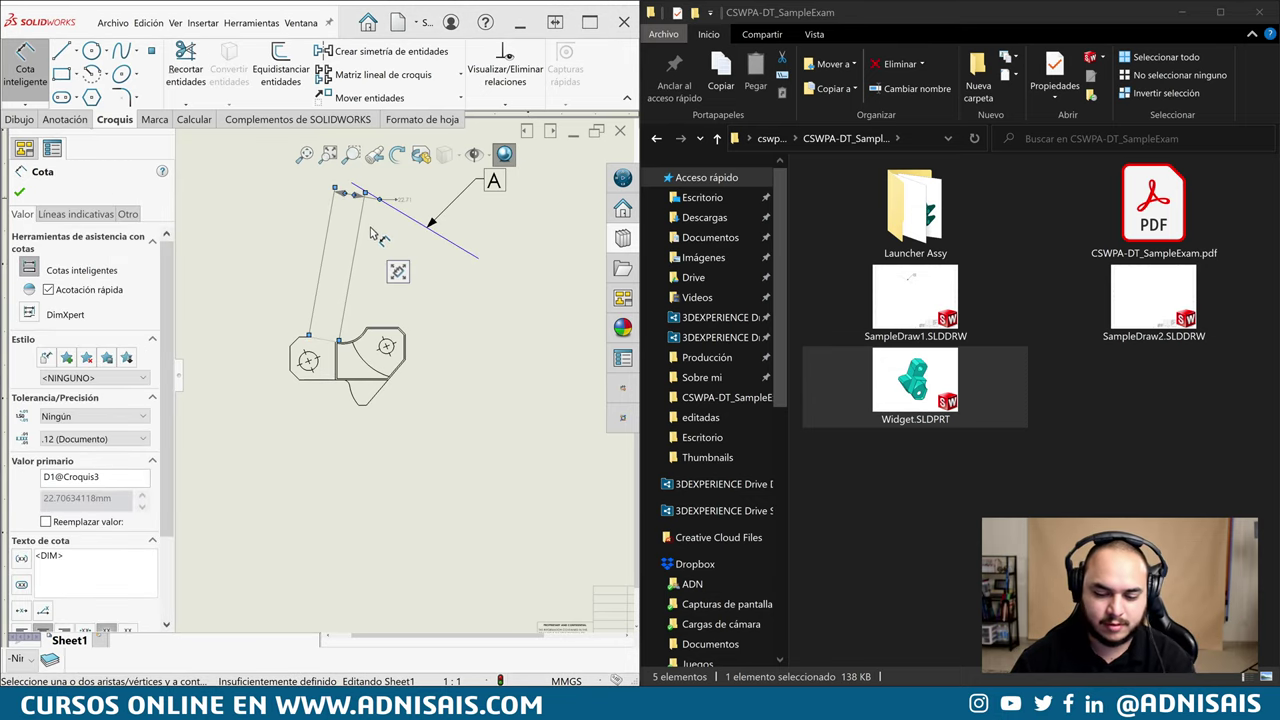
key("ctrl+z")
key("Escape")
left_click(322, 340)
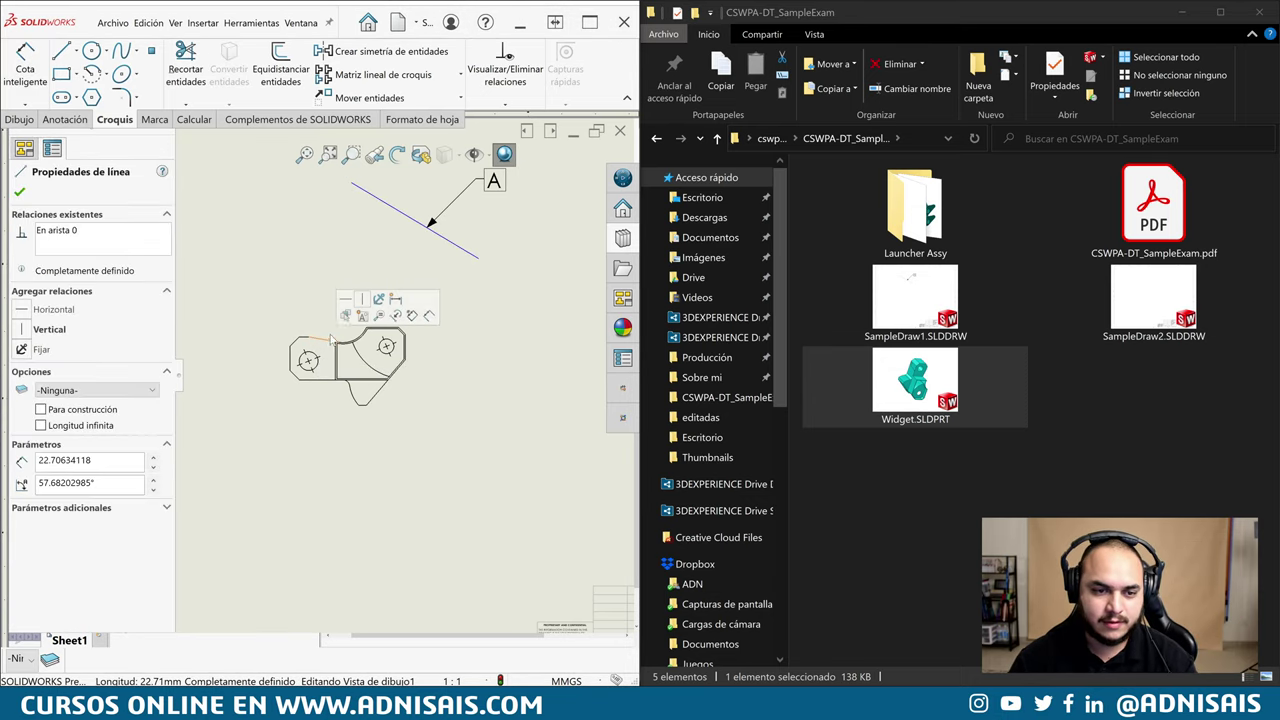
key("Escape")
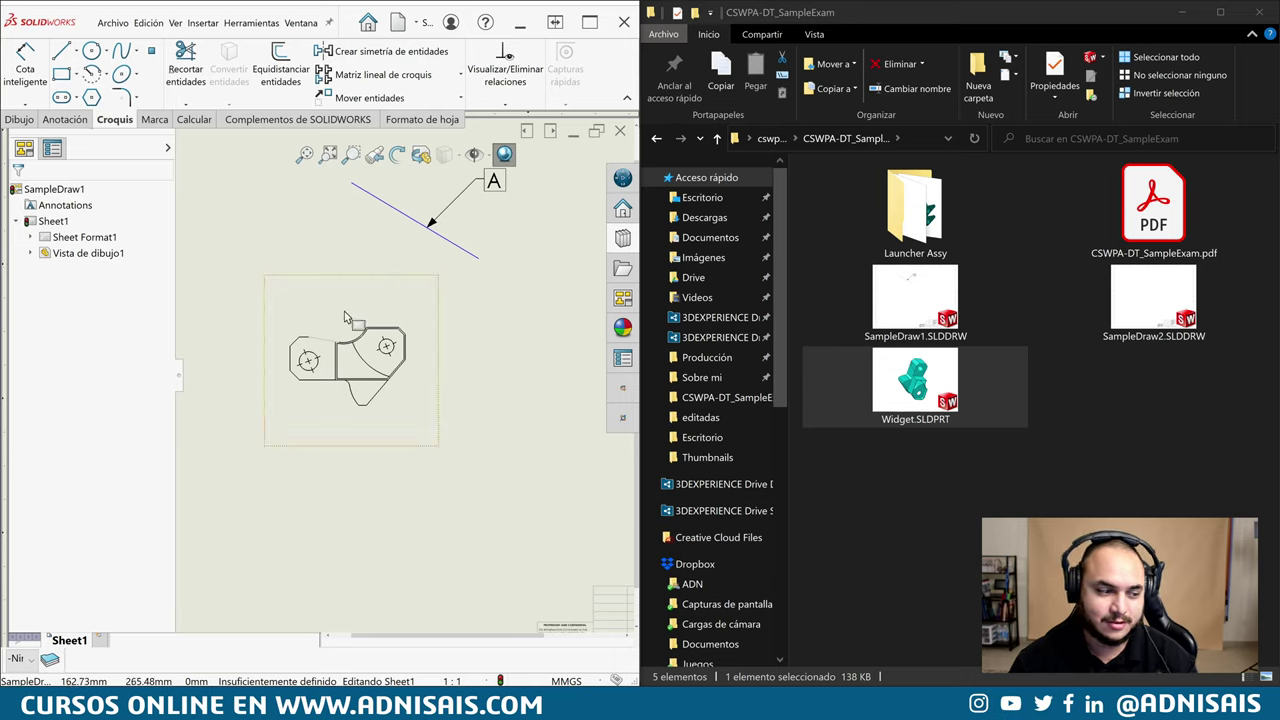
left_click(381, 207)
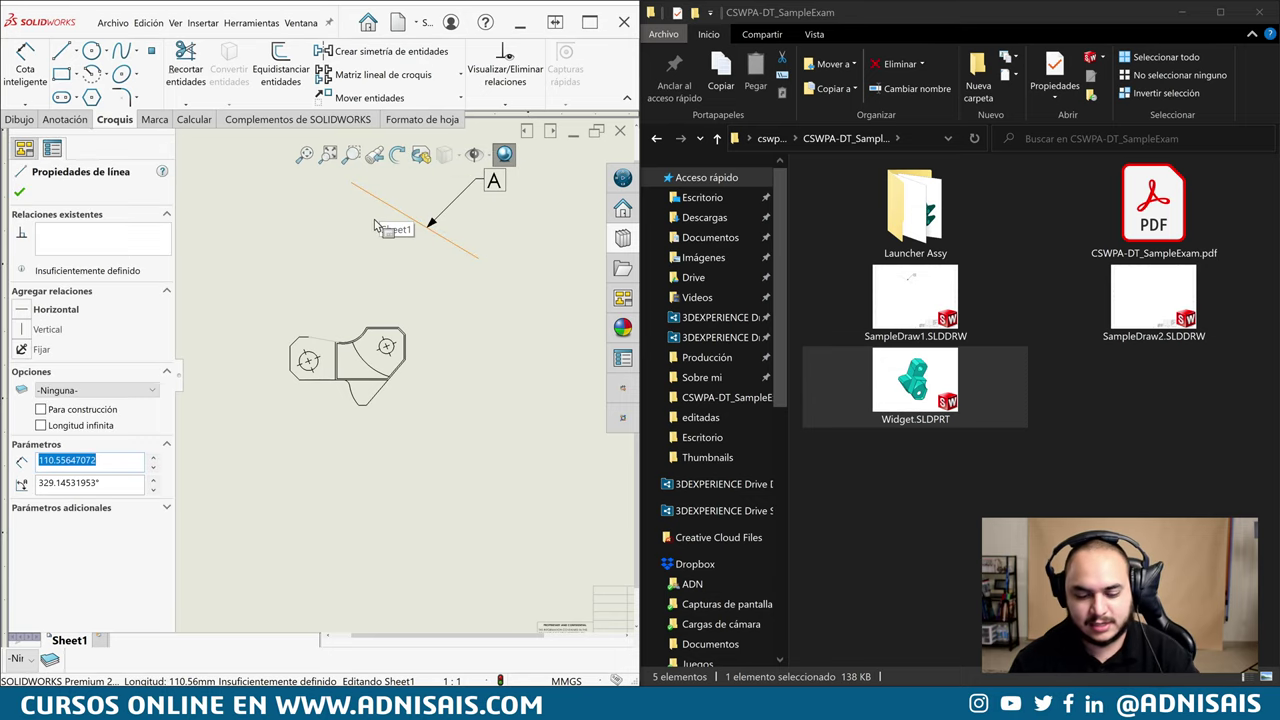
left_click(331, 330)
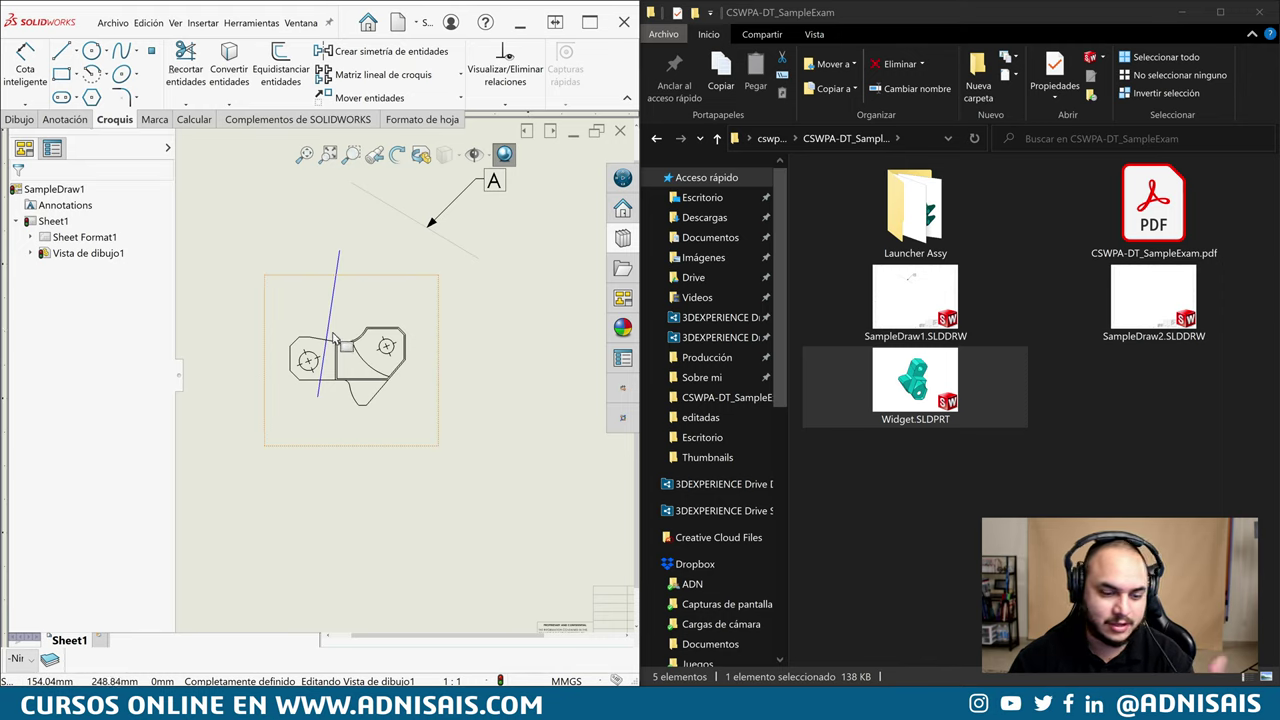
left_click(338, 281)
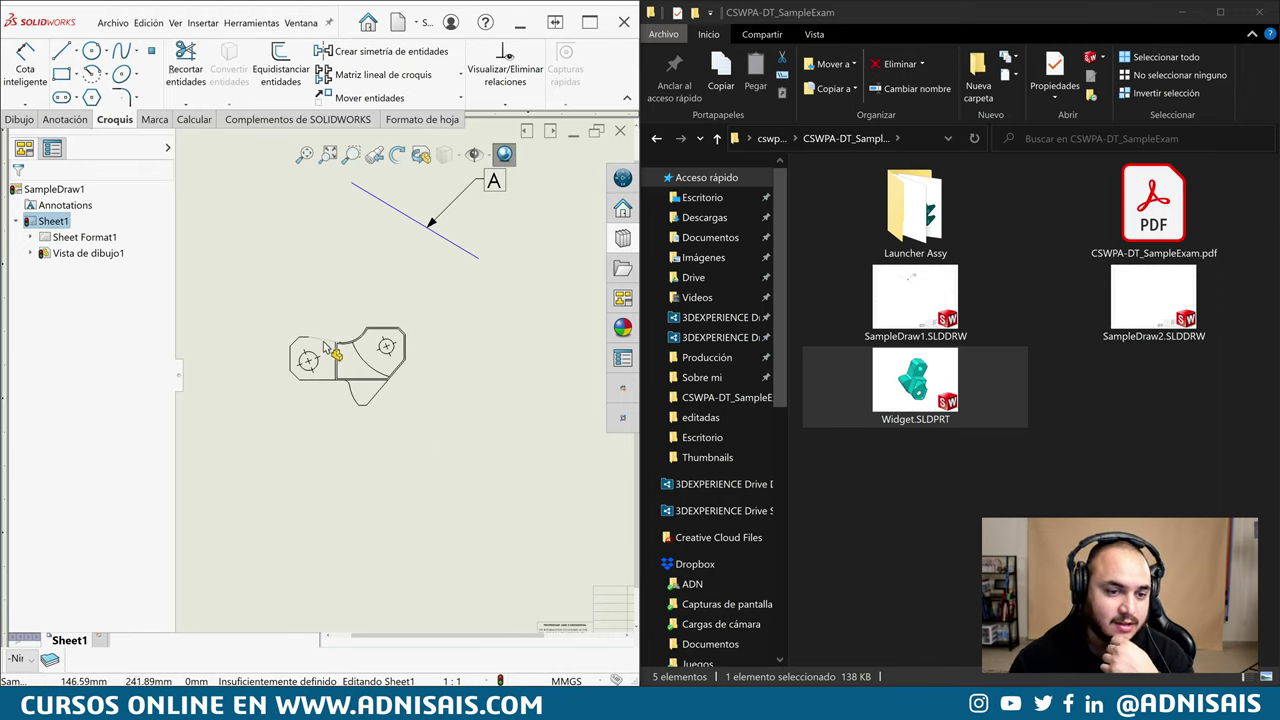
left_click(326, 342)
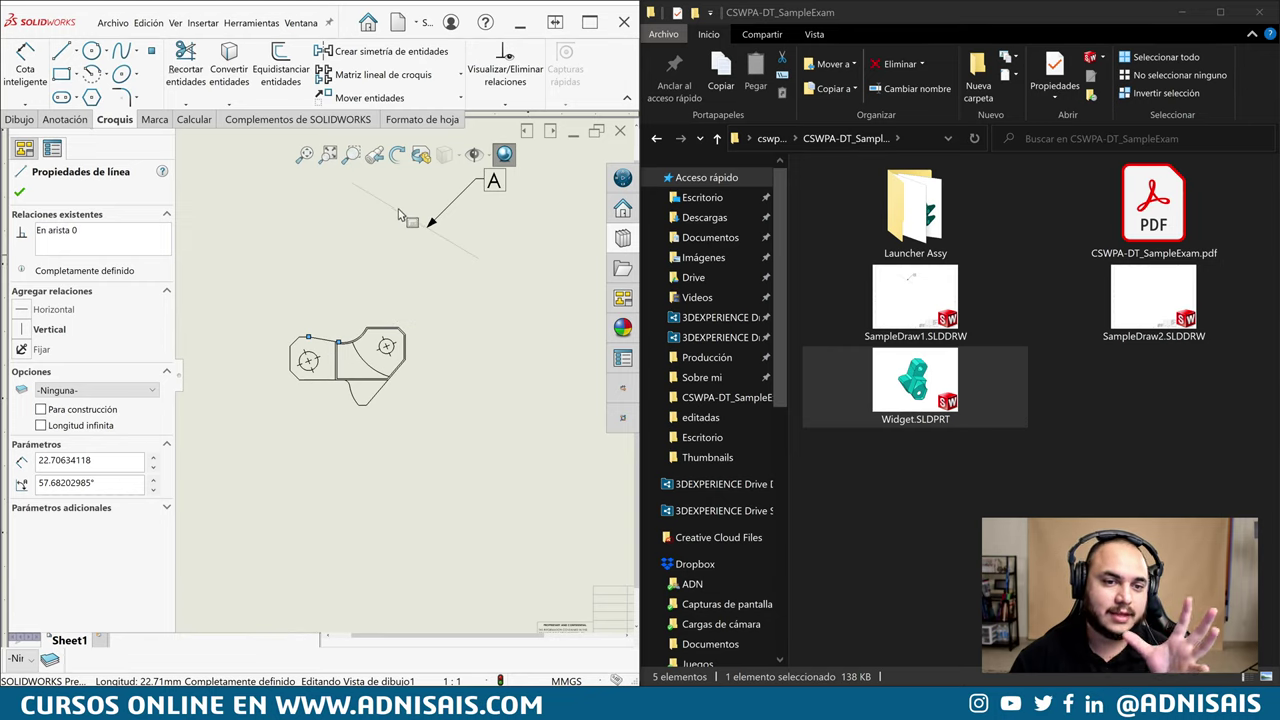
left_click(352, 324)
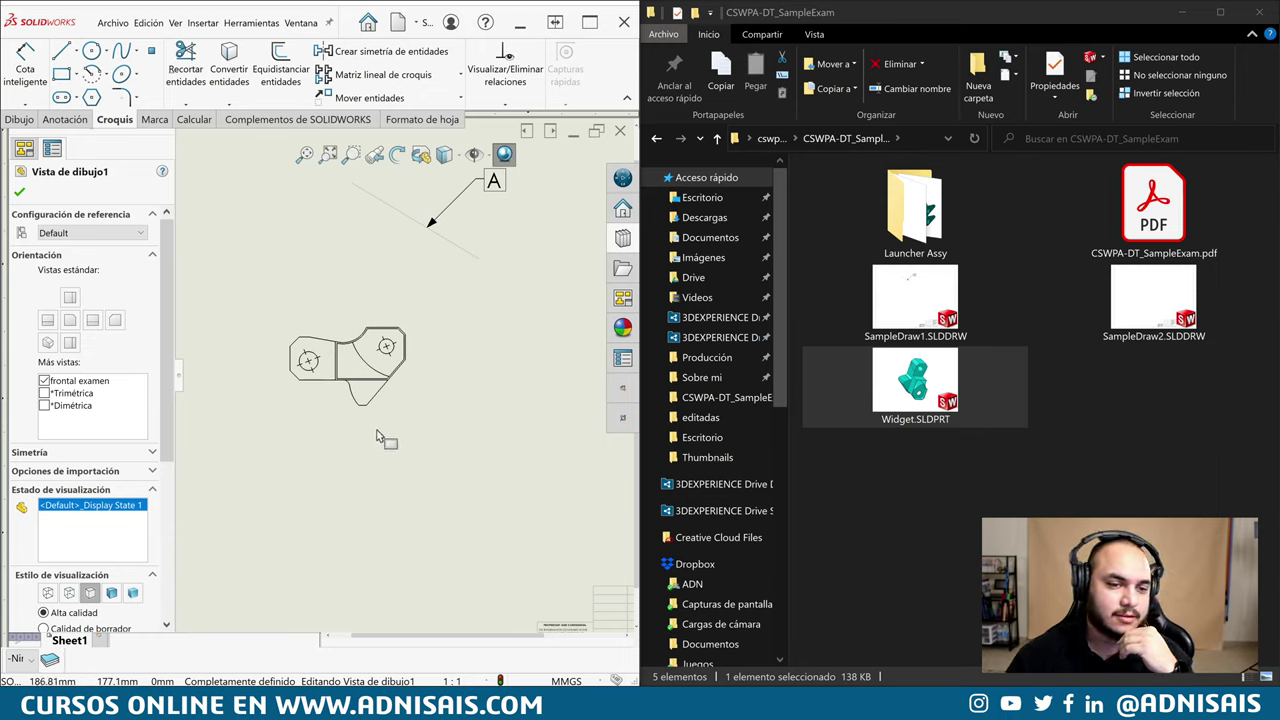
Copy the Widget front view to the clipboard, accepting the Sí warning
left_click(348, 300)
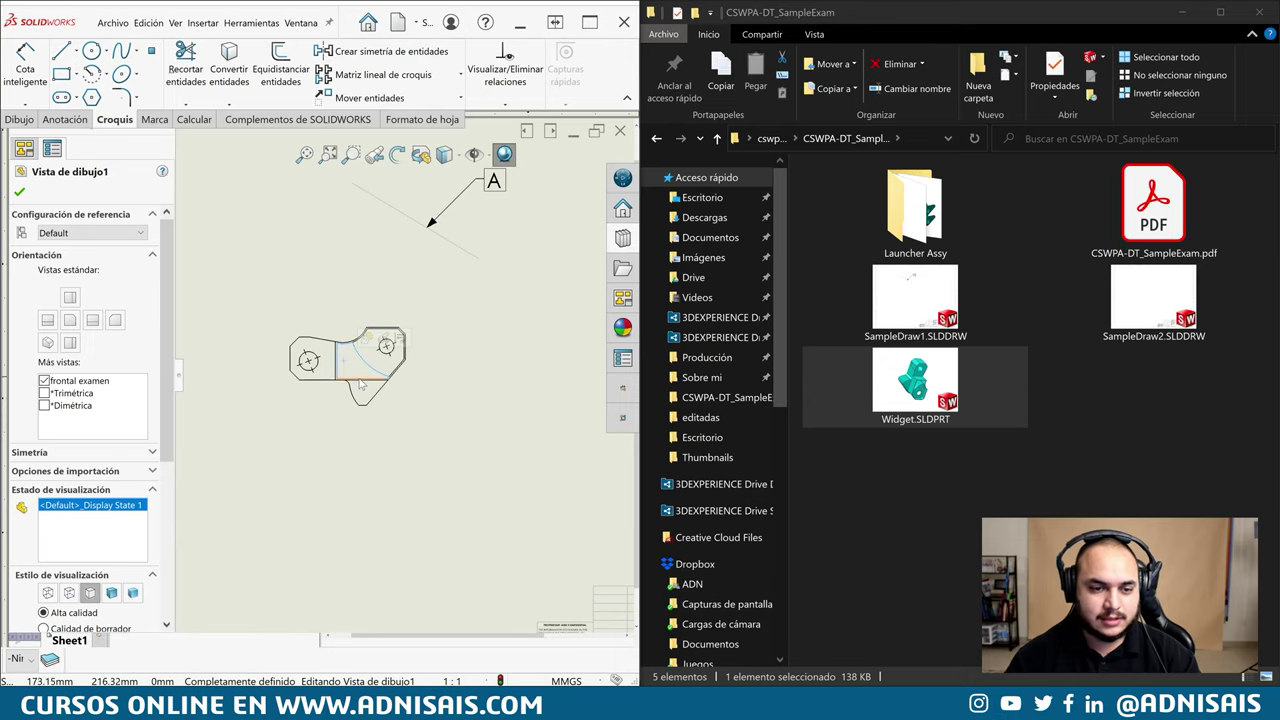
left_click_drag(335, 332, 408, 402)
key("ctrl+c")
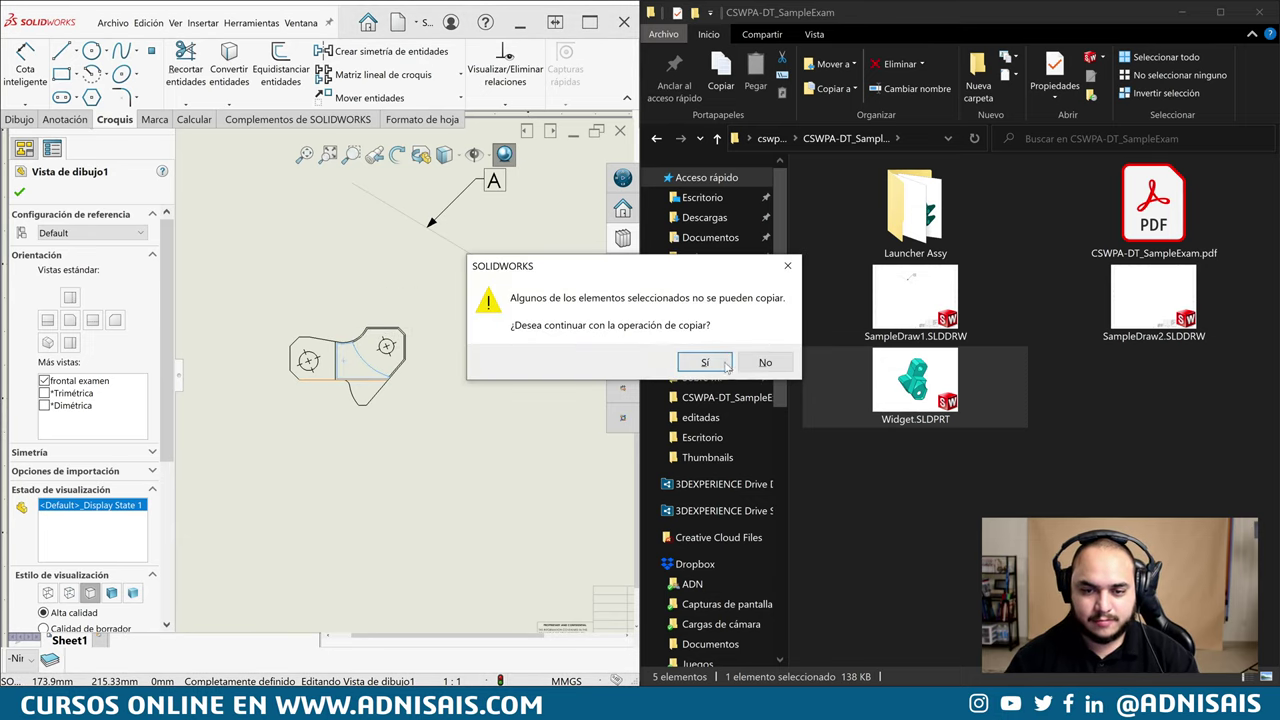
left_click(726, 367)
Paste the copied front view onto the sheet and drag it beside the original
left_click(460, 478)
key("ctrl+v")
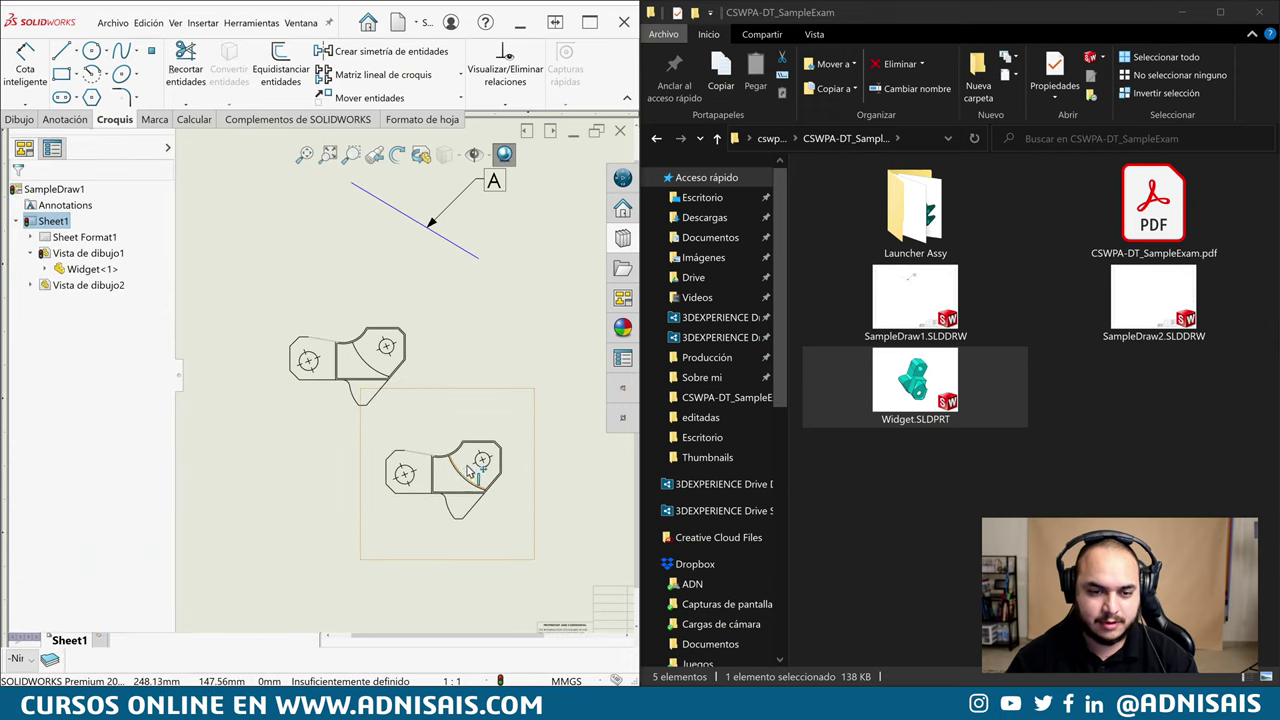
left_click_drag(468, 472, 478, 357)
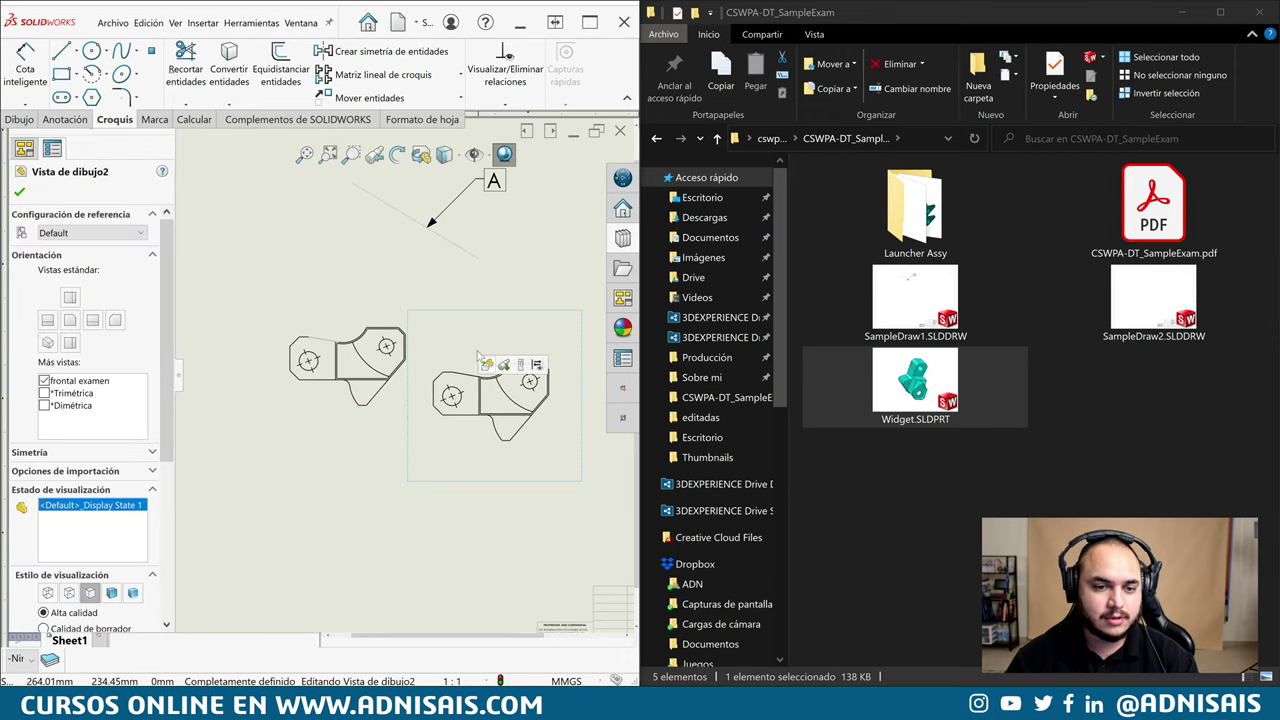
mouse_move(518, 460)
left_mouse_down()
mouse_move(350, 385)
mouse_move(308, 580)
left_mouse_up()
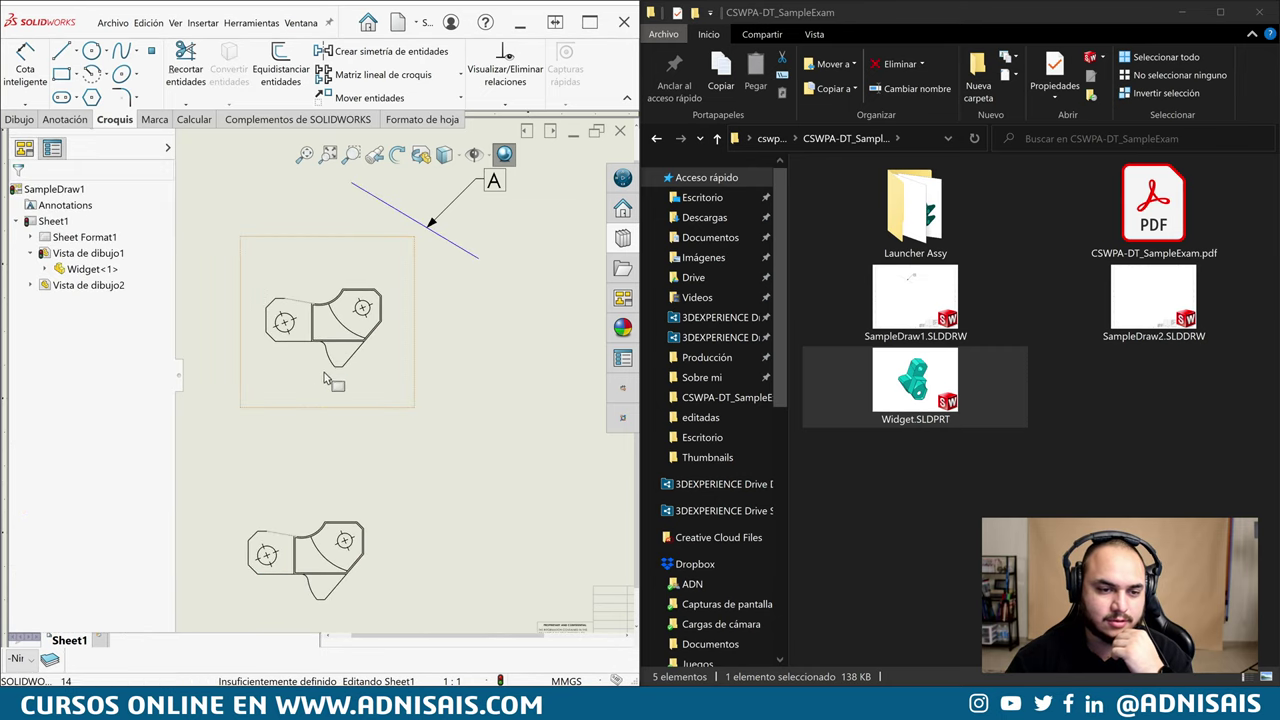
Convert the copied Widget view to sketch entities with Convertir vista a croquis, replacing the view
right_click(324, 377)
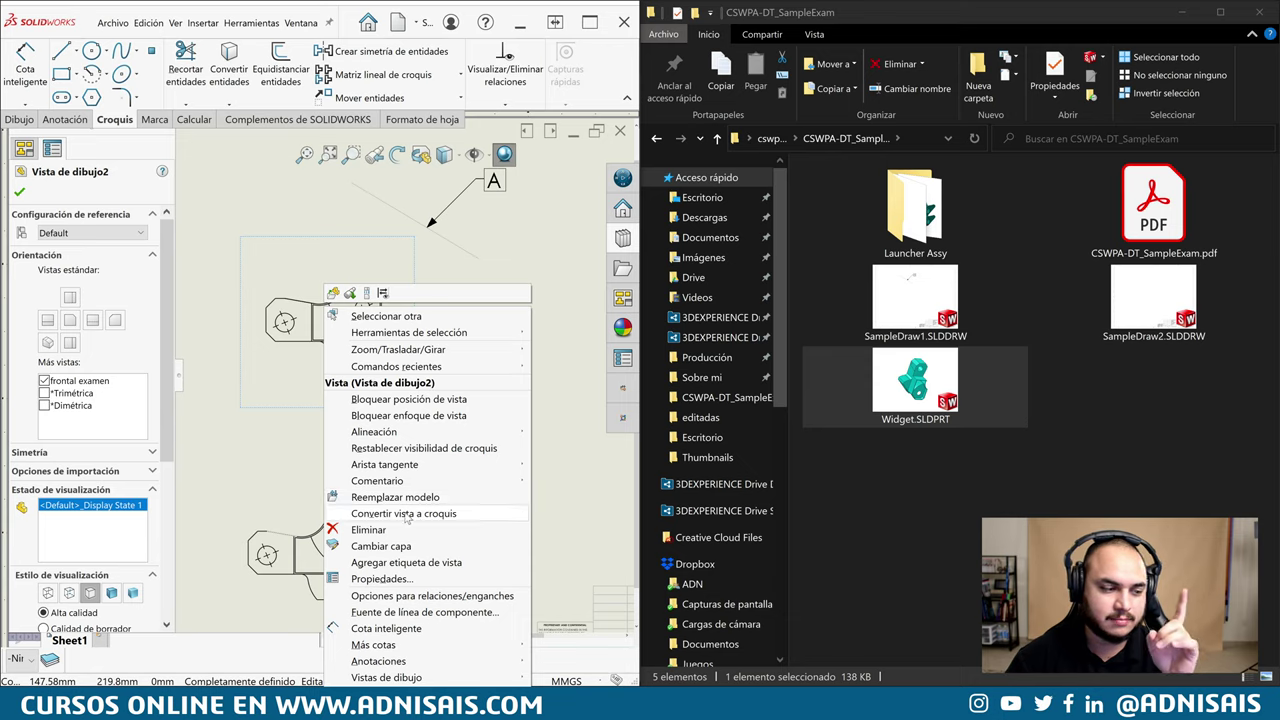
left_click(404, 513)
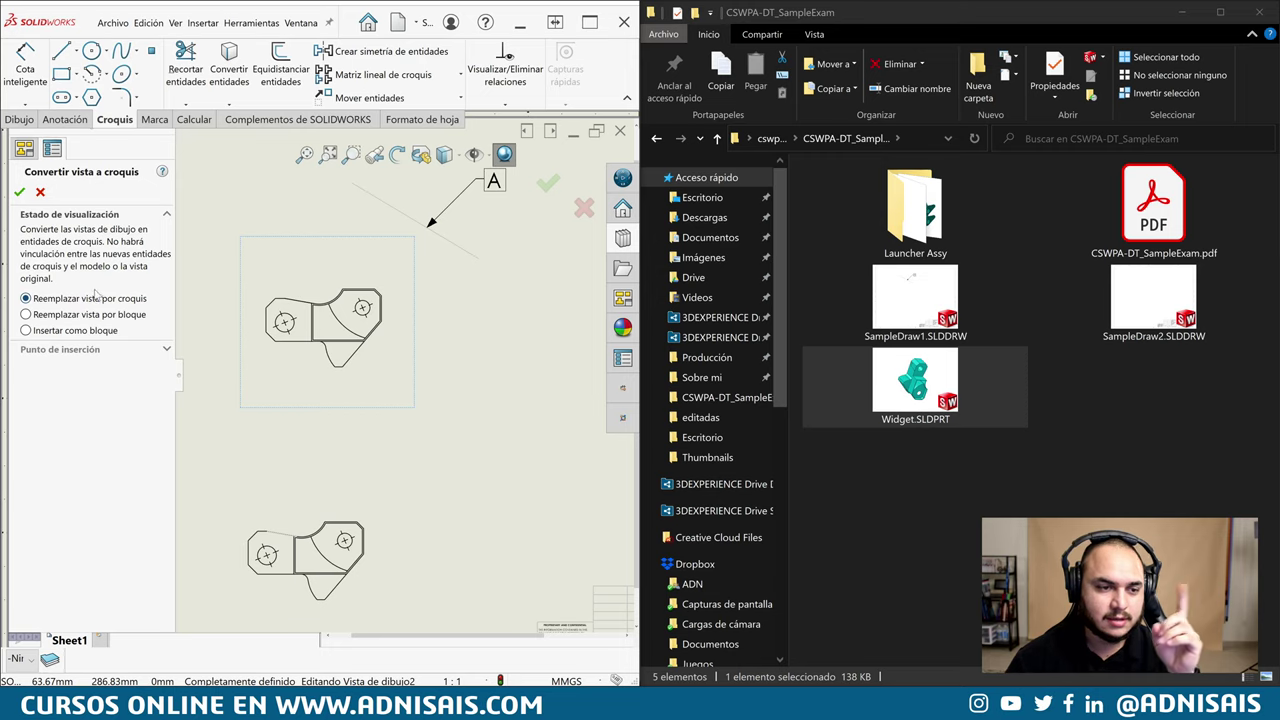
left_click(19, 191)
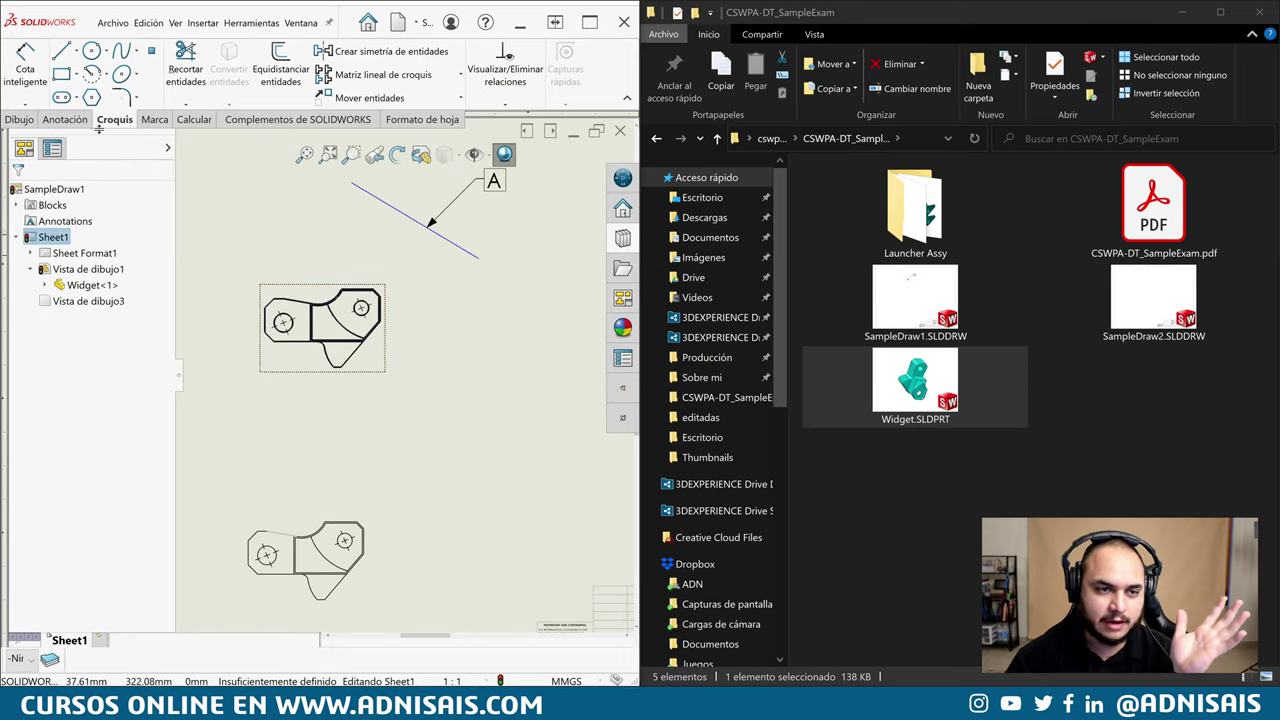
Select line A and the sketched view copy after abandoning a first dimension attempt
left_click(25, 68)
left_click(390, 206)
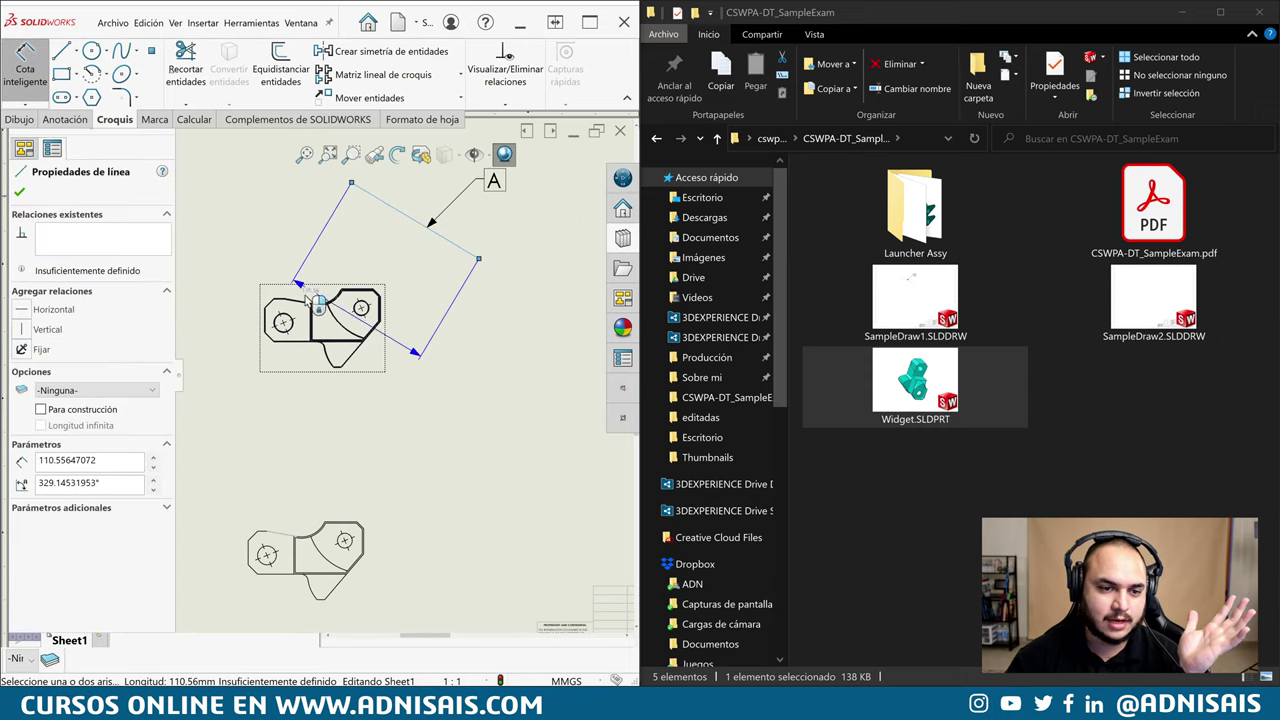
key("Escape")
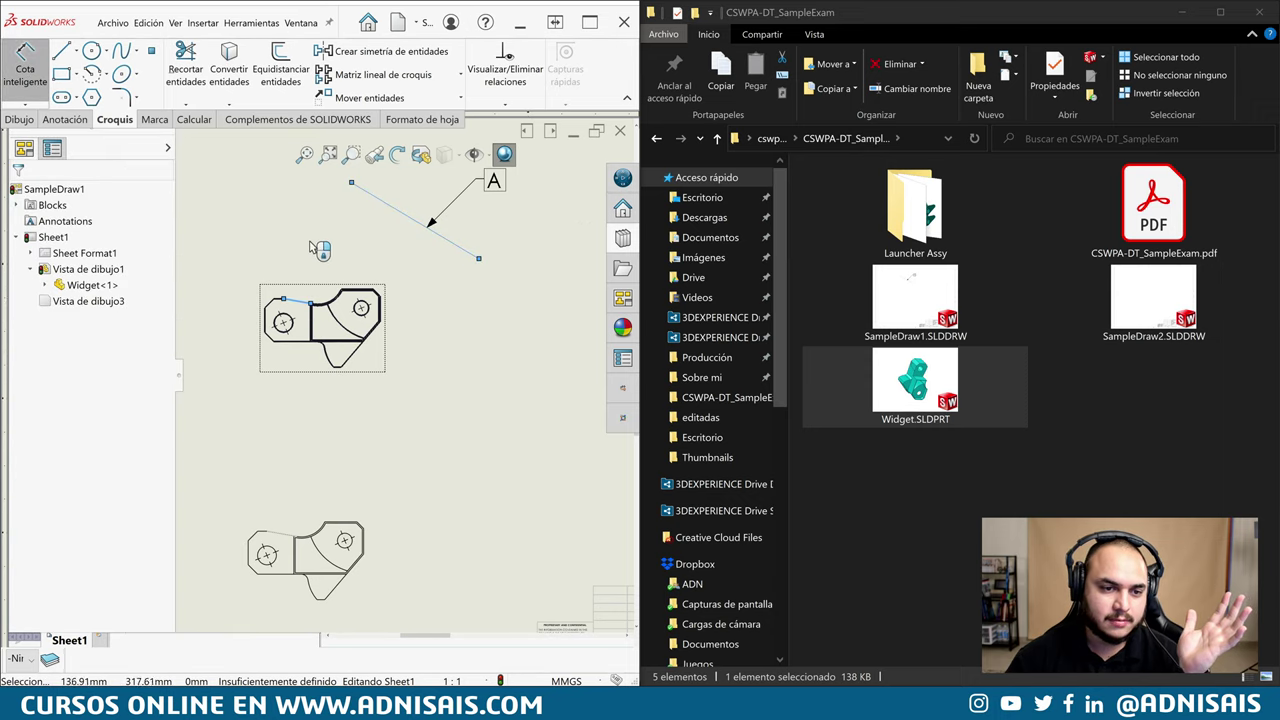
left_click(355, 254)
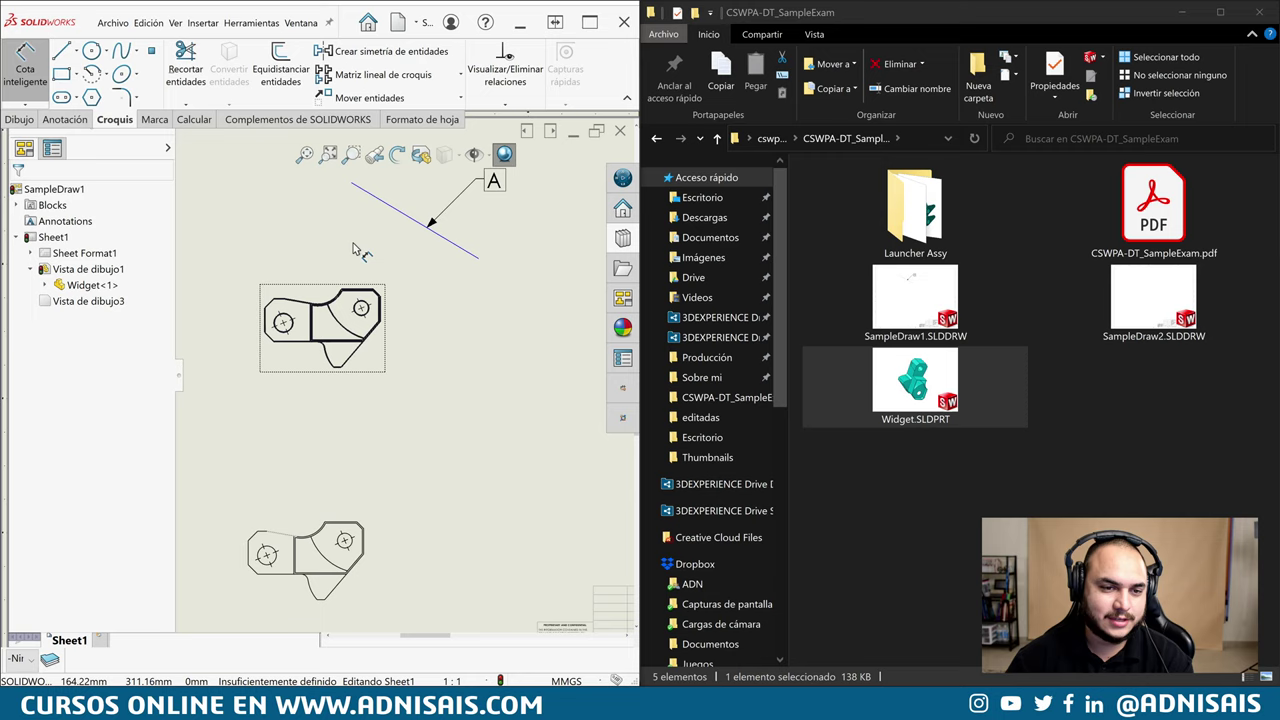
key("Escape")
left_click(378, 198)
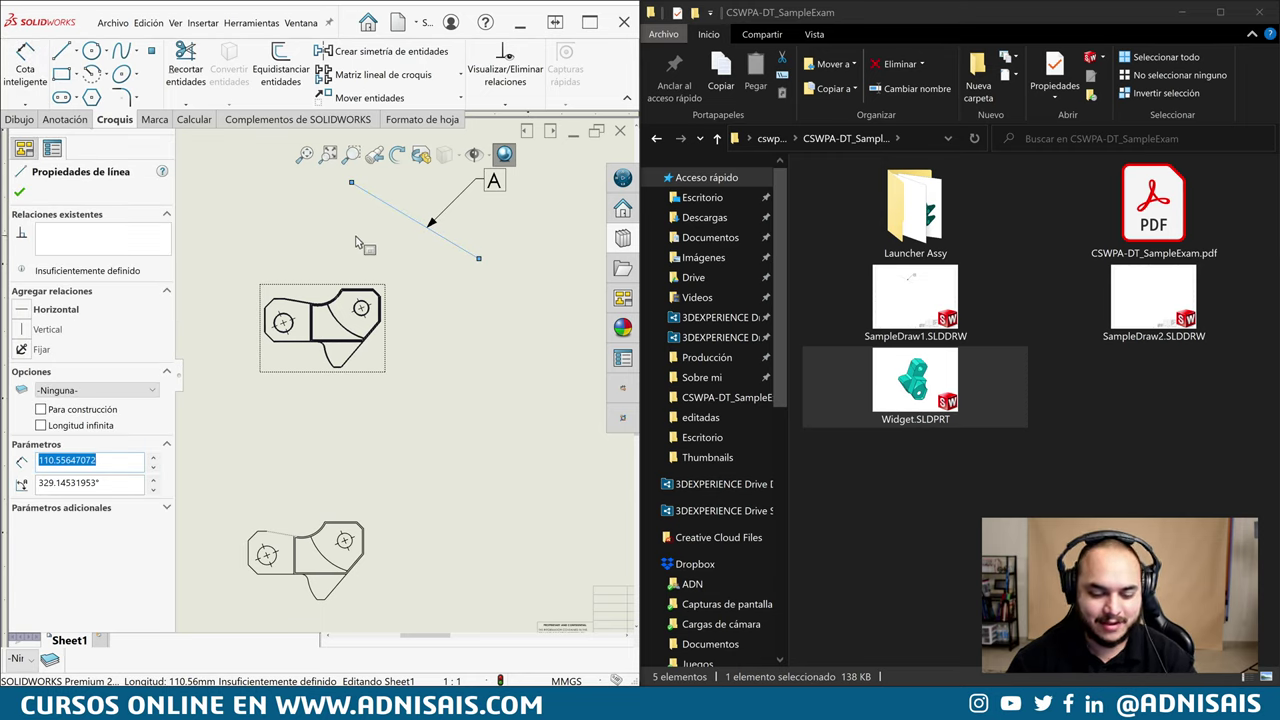
left_click(309, 293)
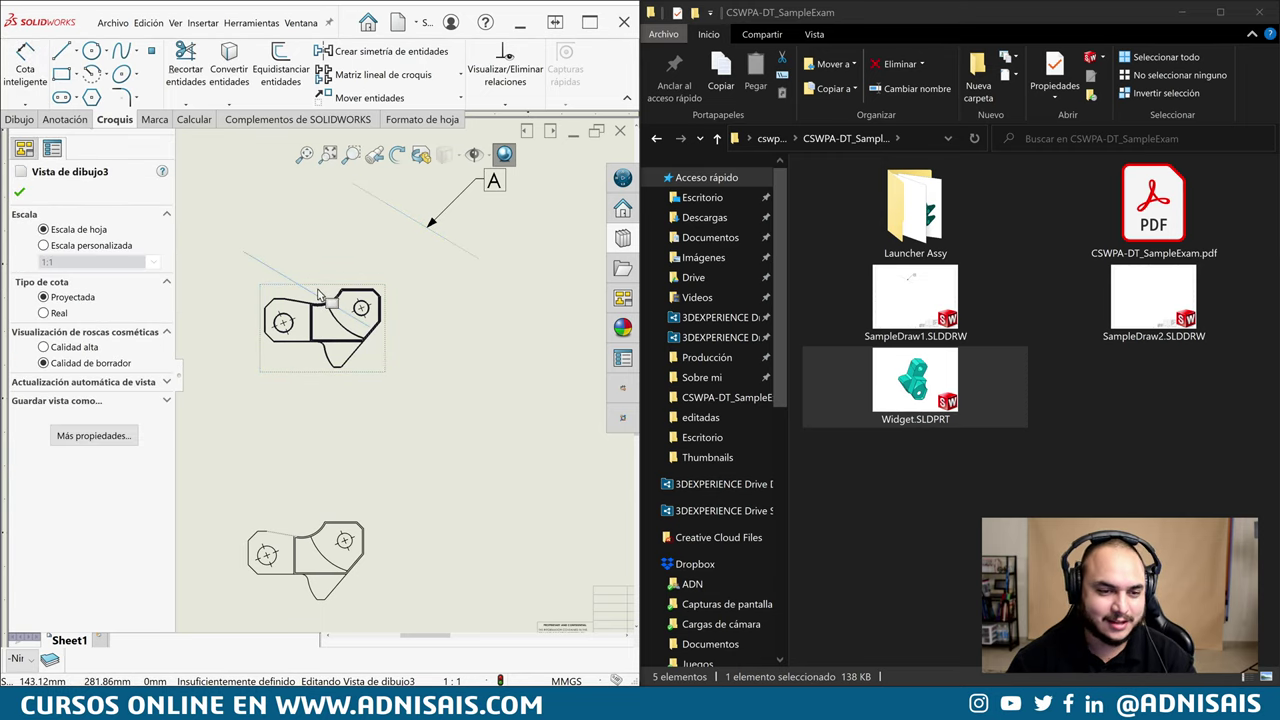
Dimension the 20.85° angle between the crank handle edge and line A, placed left
key("d")
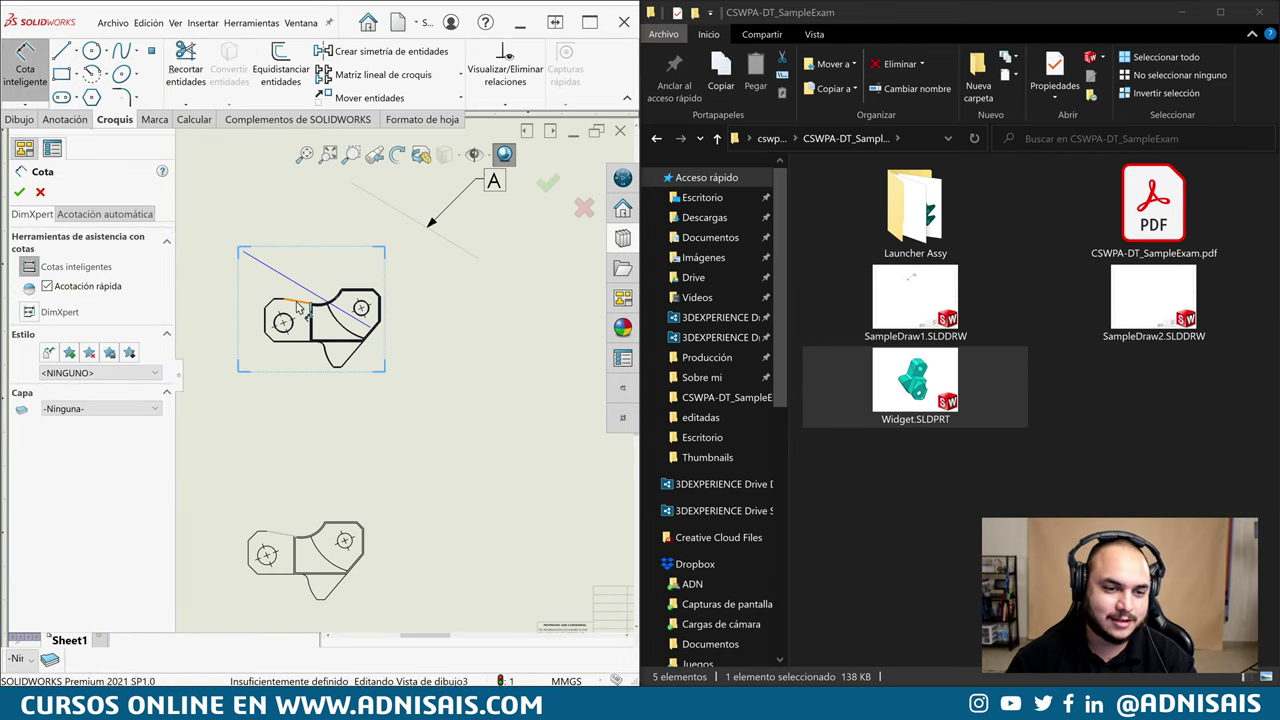
left_click(297, 305)
left_click(305, 292)
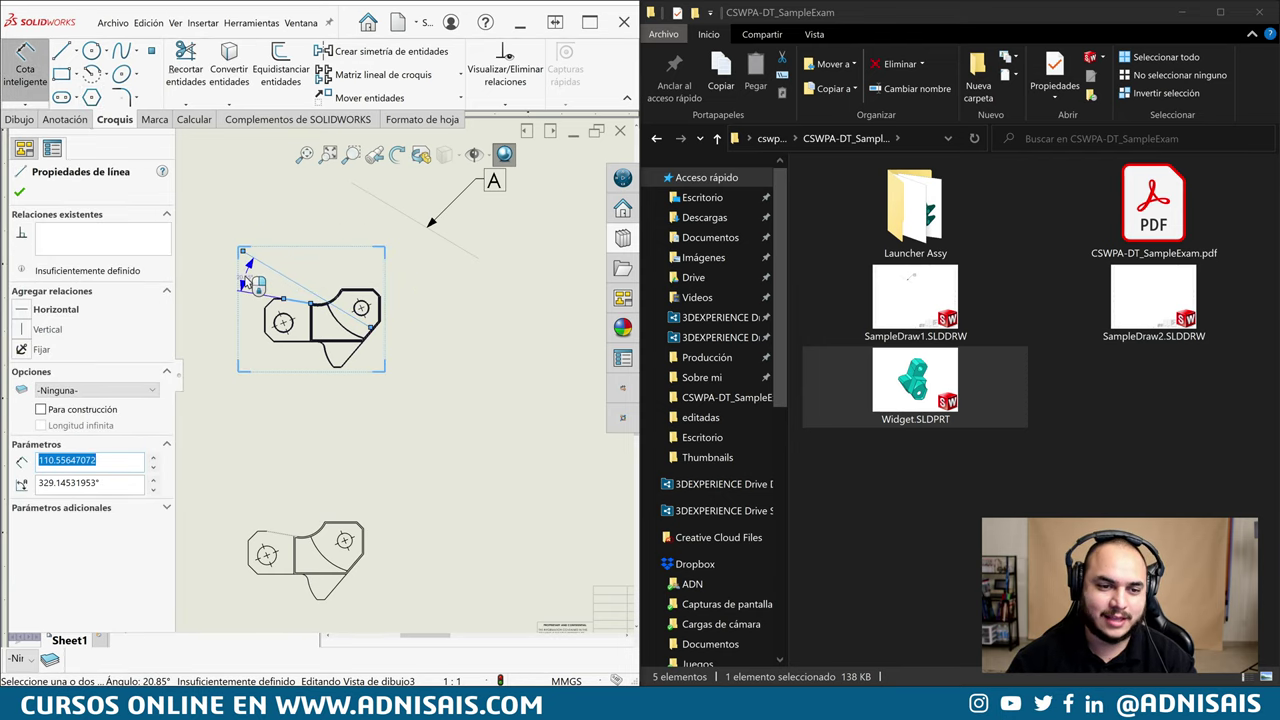
left_click(213, 262)
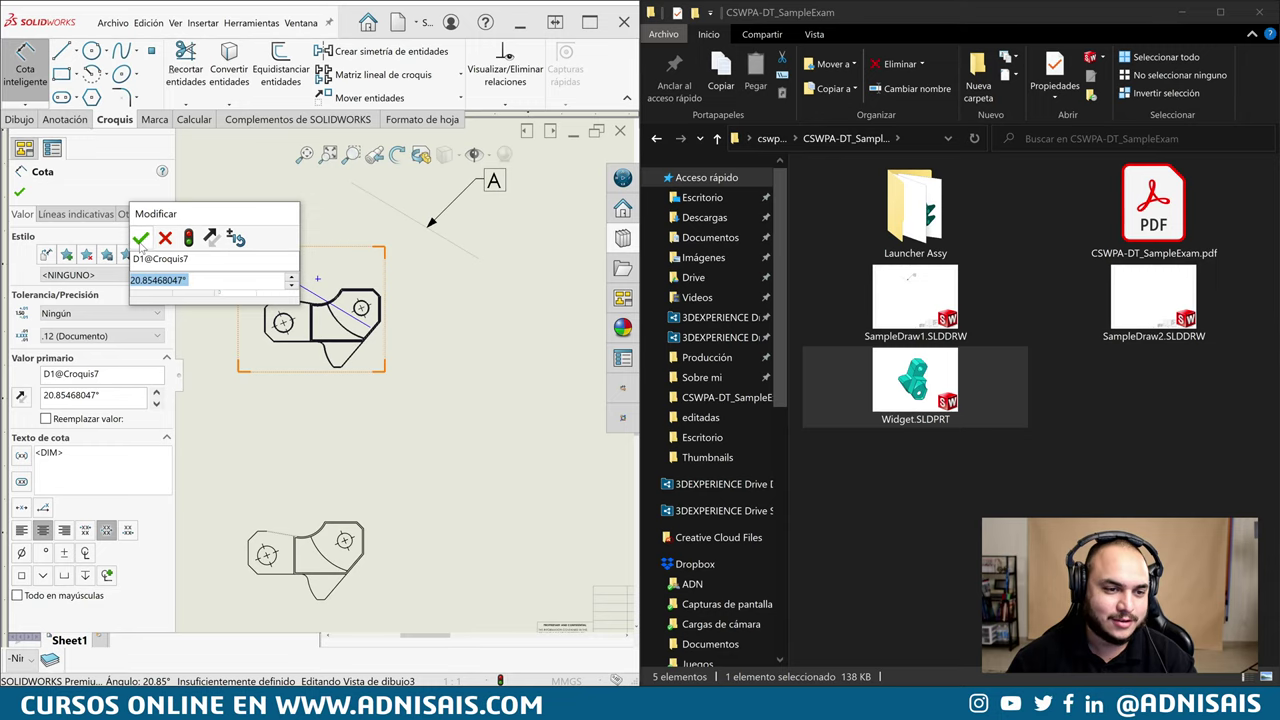
left_click(141, 240)
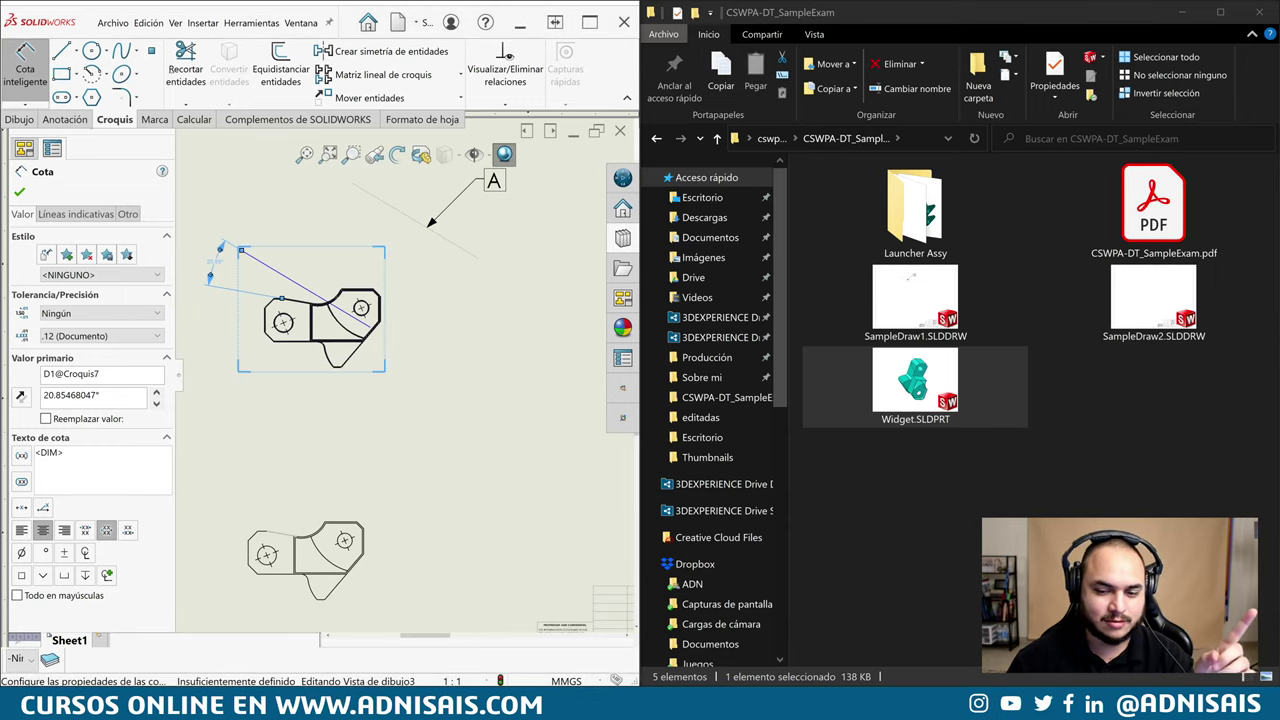
key("alt+Tab")
Scroll to the angle X question, highlight answer b) 20.85 degrees, then return to the sheet
scroll(912, 548, "down", 3)
scroll(912, 548, "down", 4)
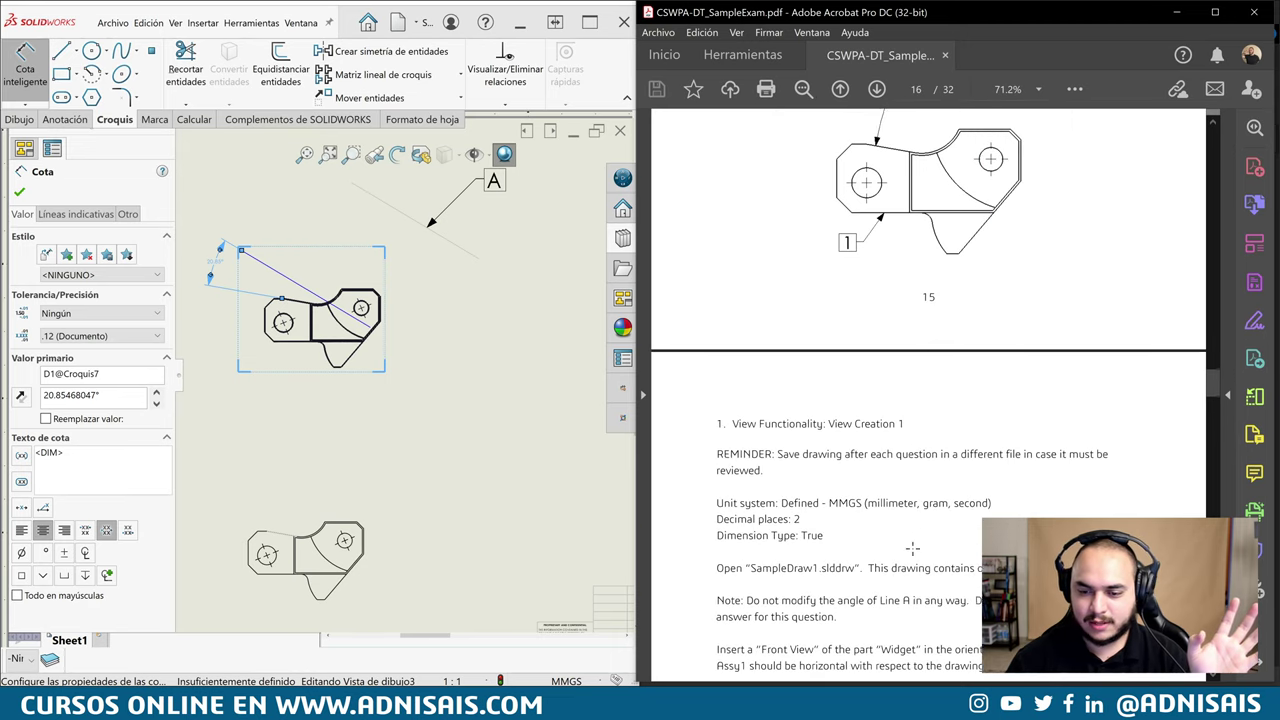
scroll(912, 548, "down", 5)
scroll(901, 545, "down", 2)
left_click_drag(714, 522, 846, 530)
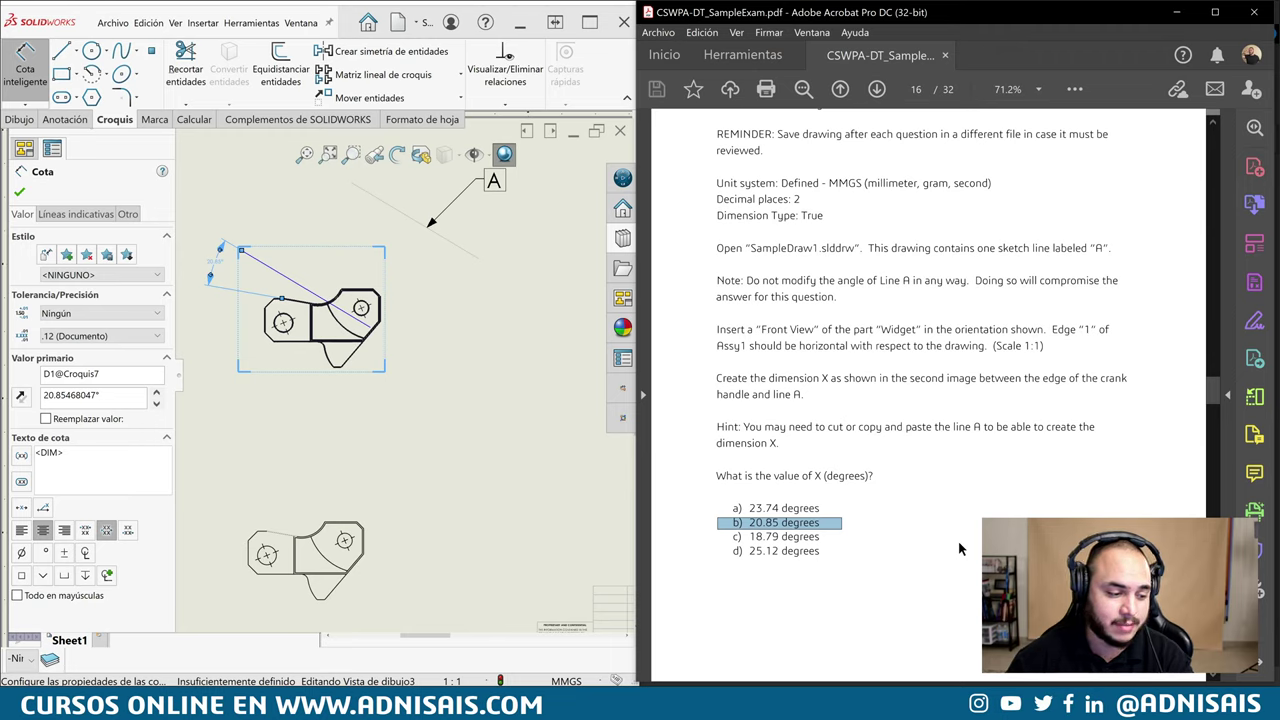
left_click(492, 478)
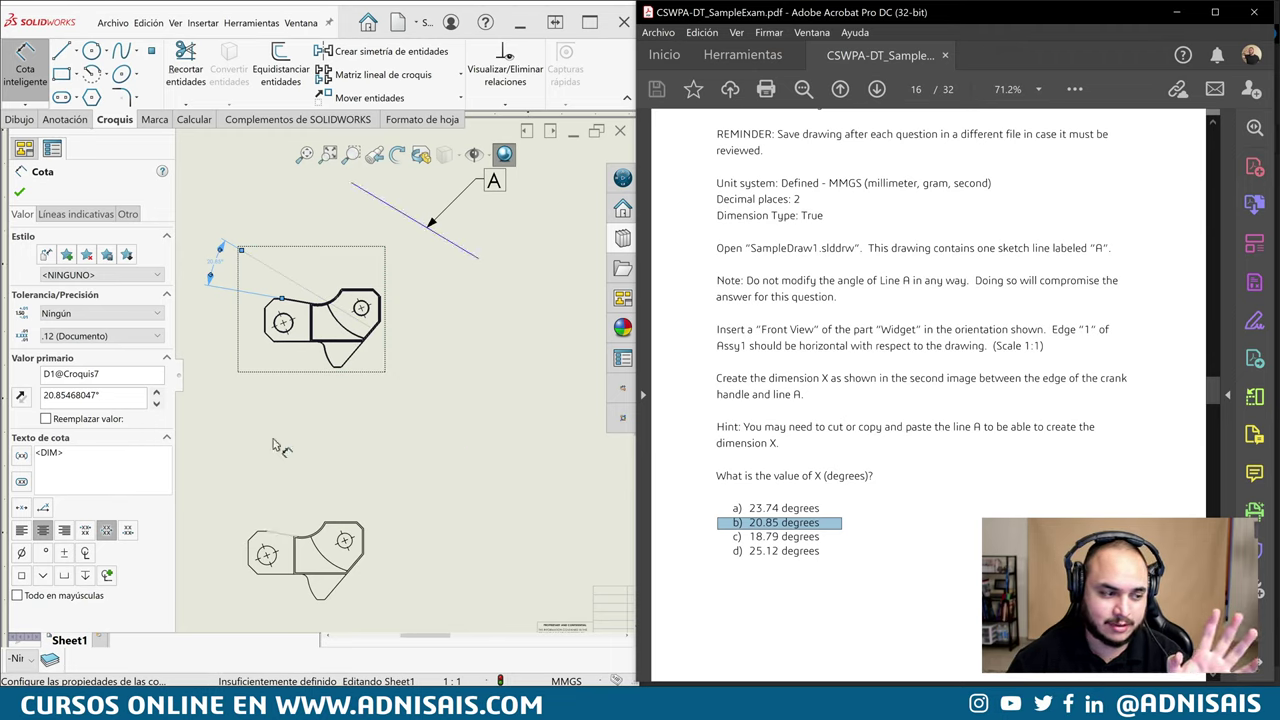
left_click(430, 444)
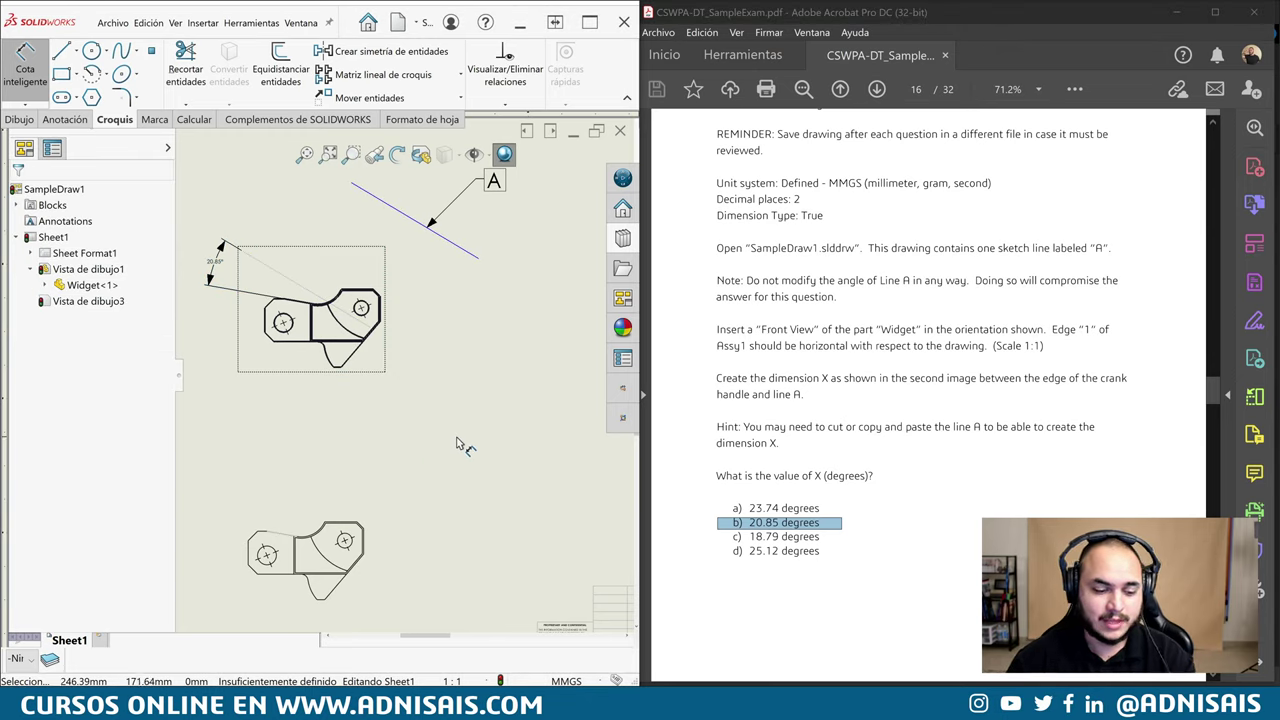
Delete the empty drawing view holding line A, confirming with Sí
key("Escape")
key("ctrl+v")
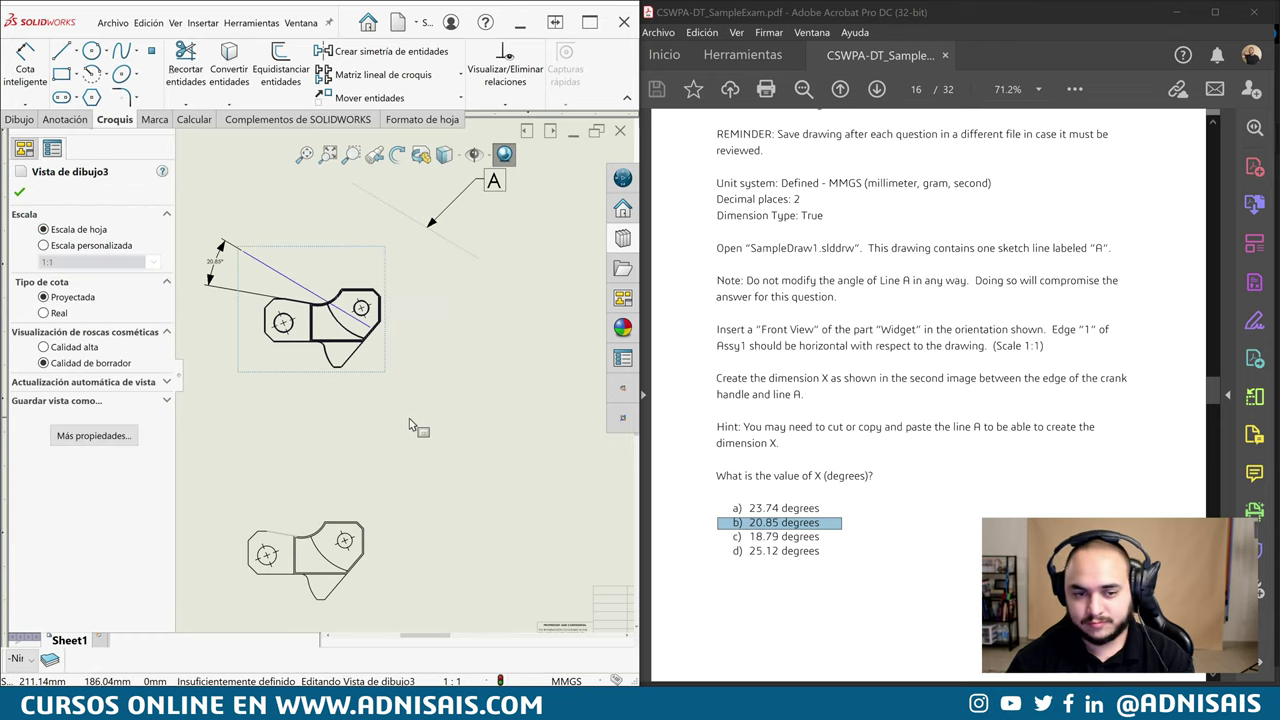
key("Delete")
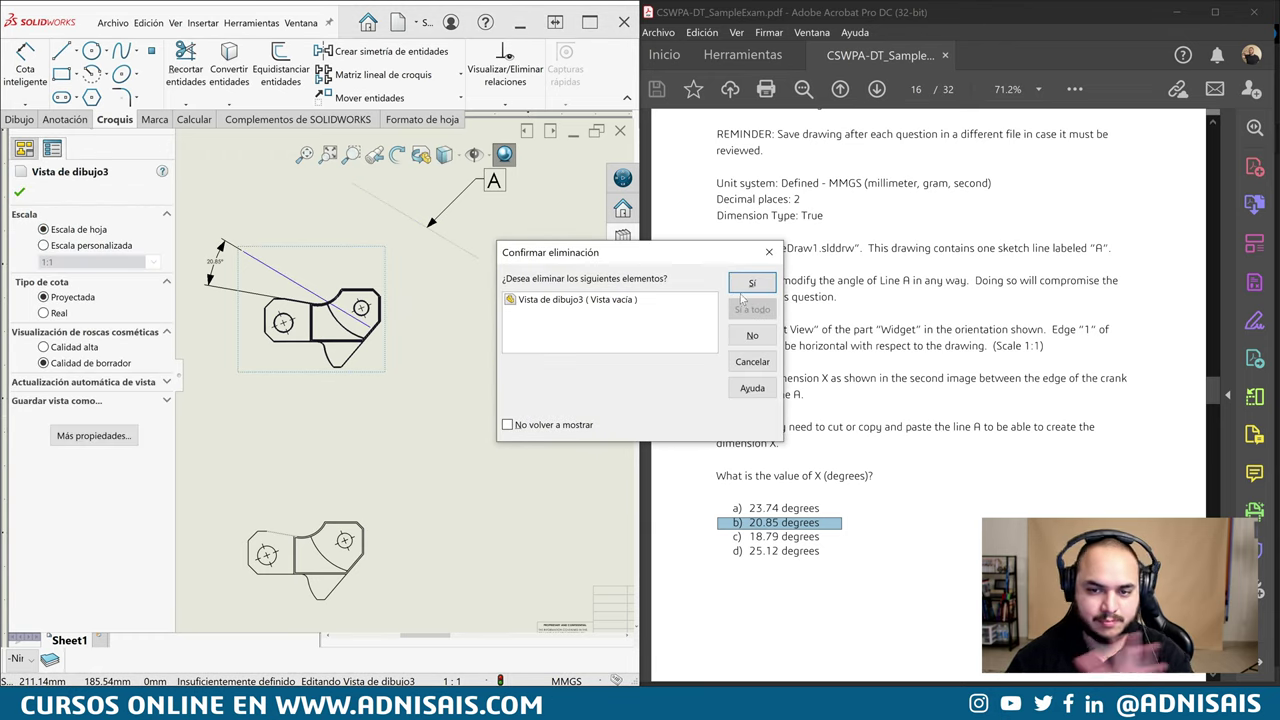
left_click(748, 288)
Delete the Widget front view and maximize the SOLIDWORKS window
left_click(371, 515)
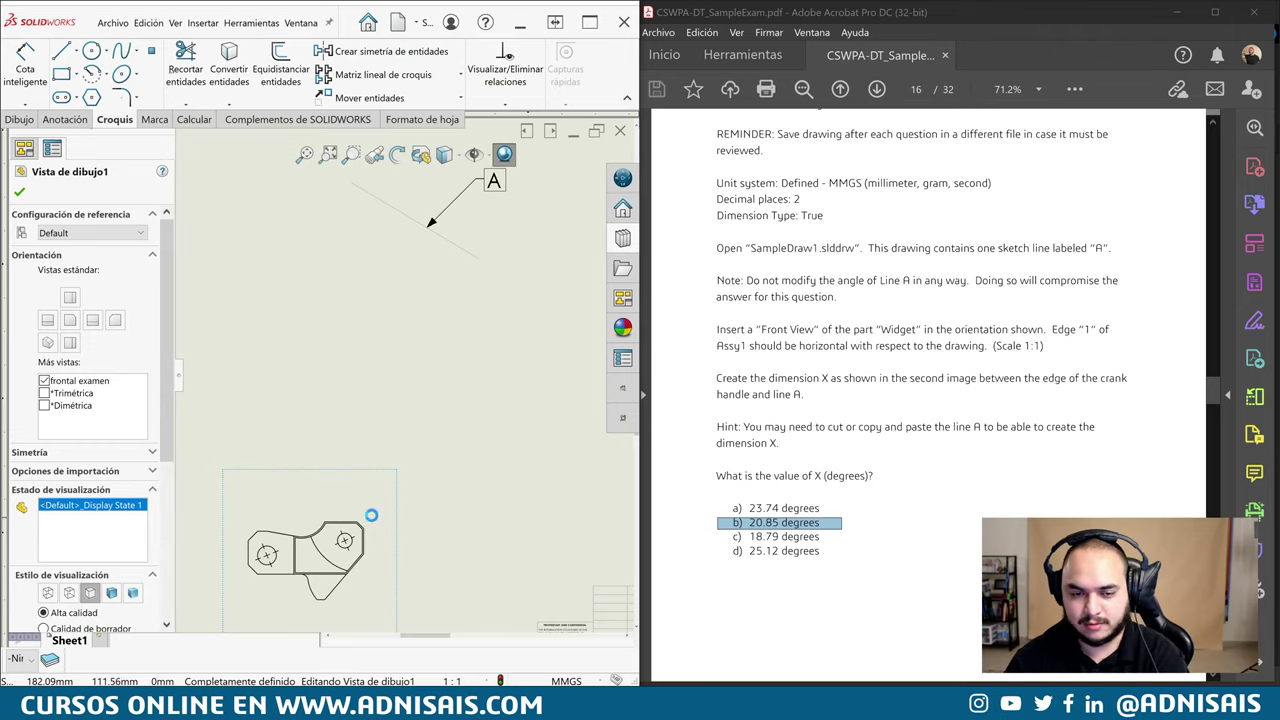
key("Delete")
key("Return")
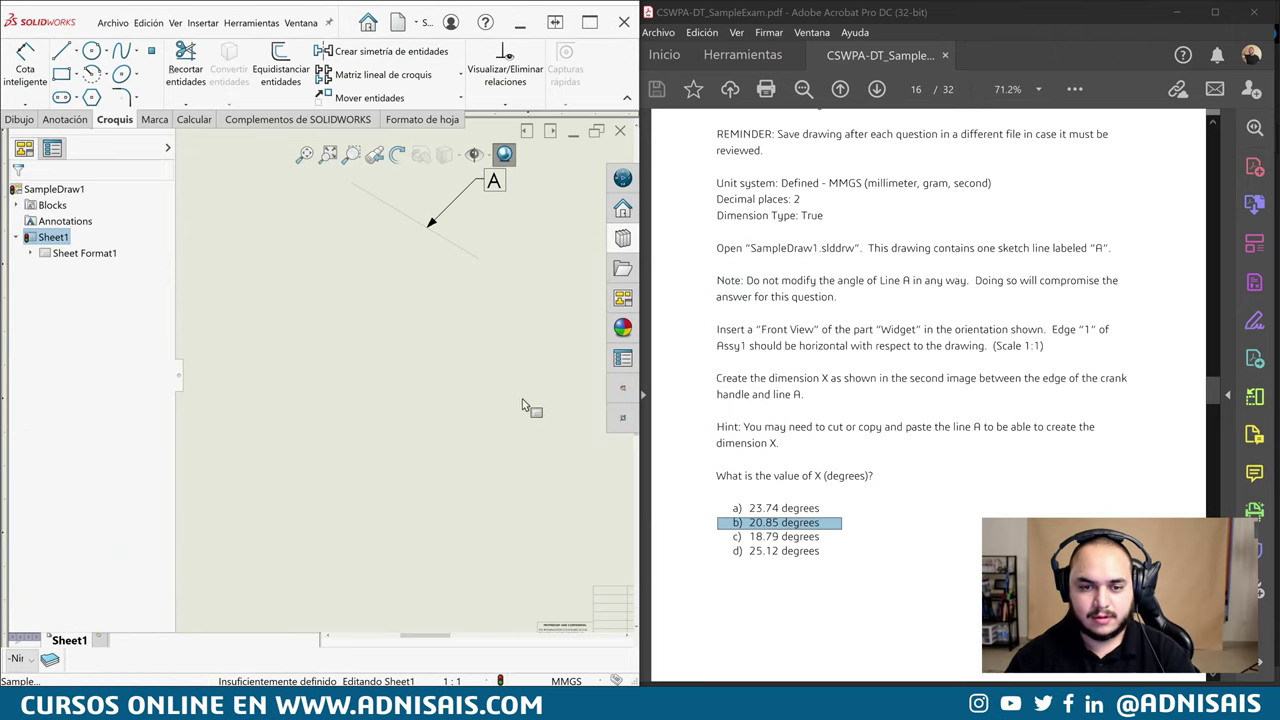
left_click(589, 22)
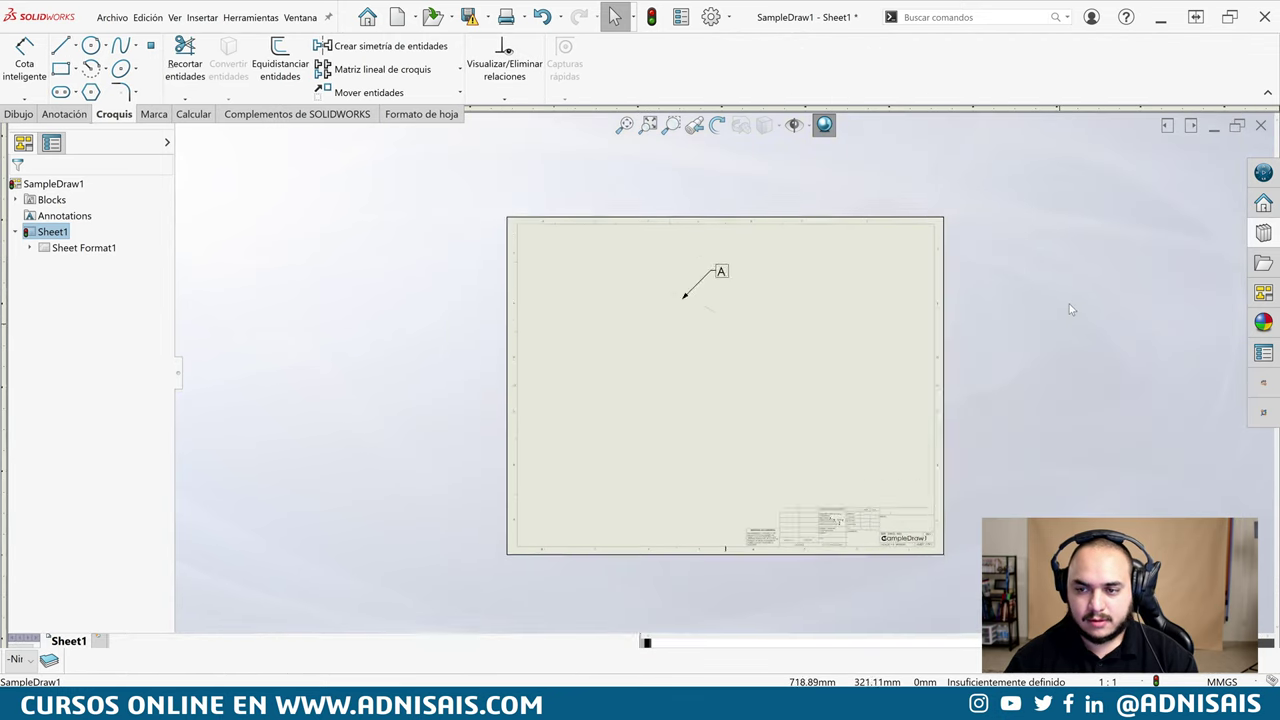
Tile the SampleDraw1 drawing beside Widget.SLDPRT and orbit the part to a new orientation
left_click(34, 116)
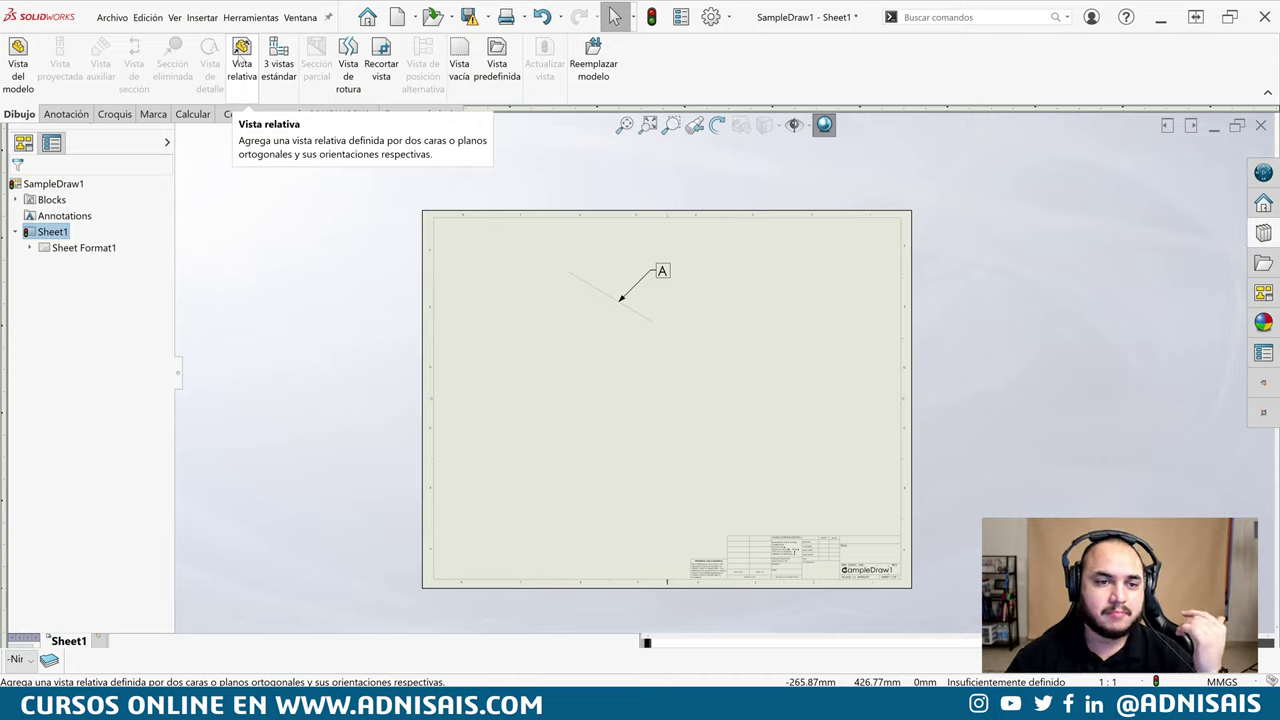
left_click(1167, 125)
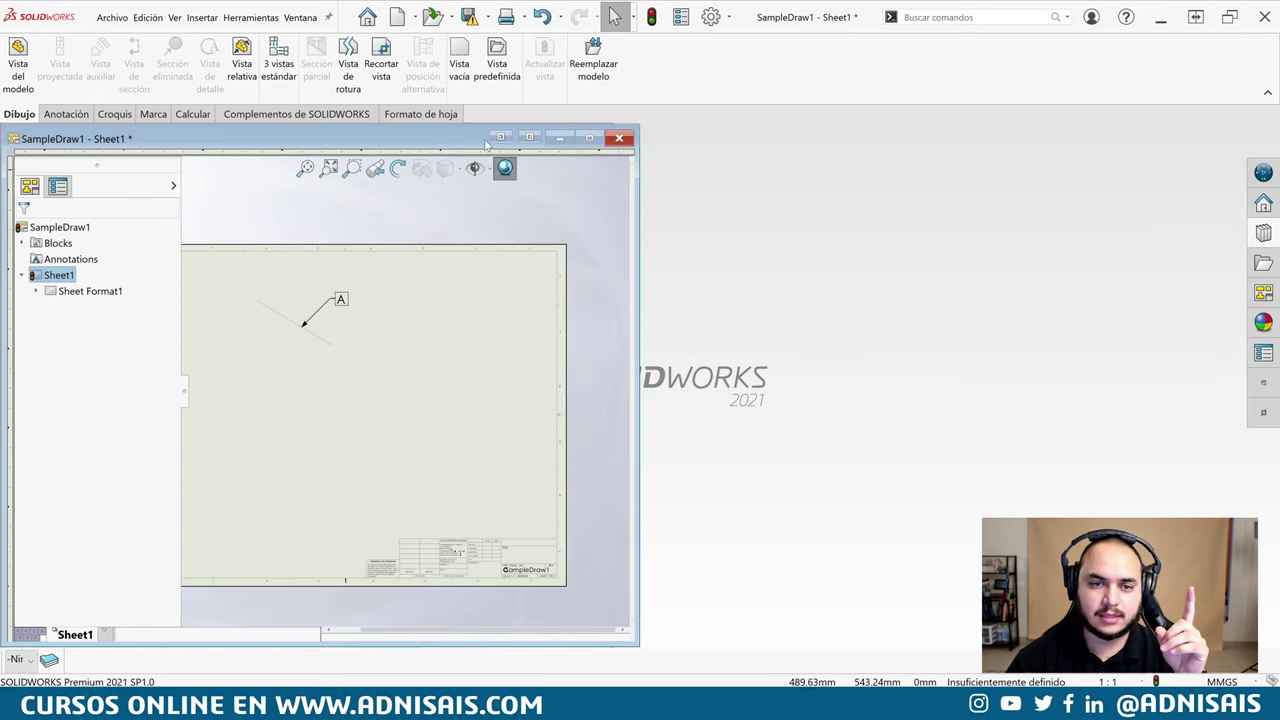
left_click(529, 137)
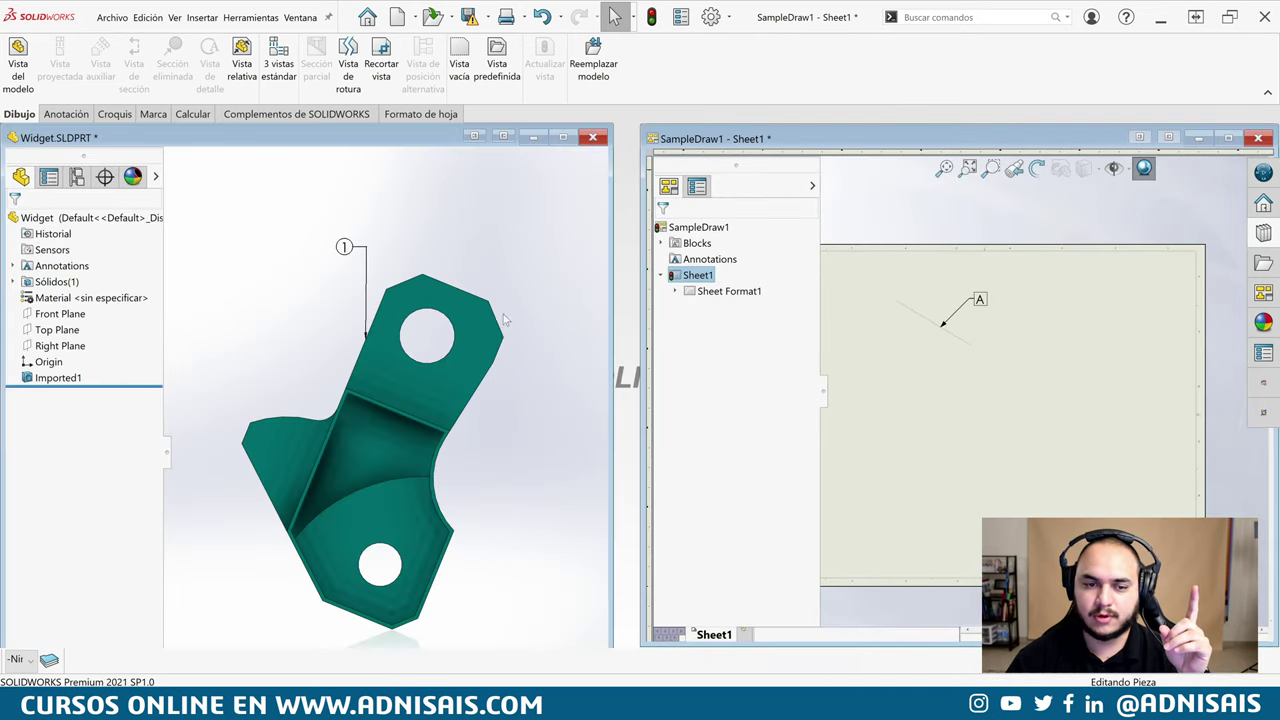
mouse_move(503, 314)
middle_mouse_down()
mouse_move(496, 452)
mouse_move(548, 448)
middle_mouse_up()
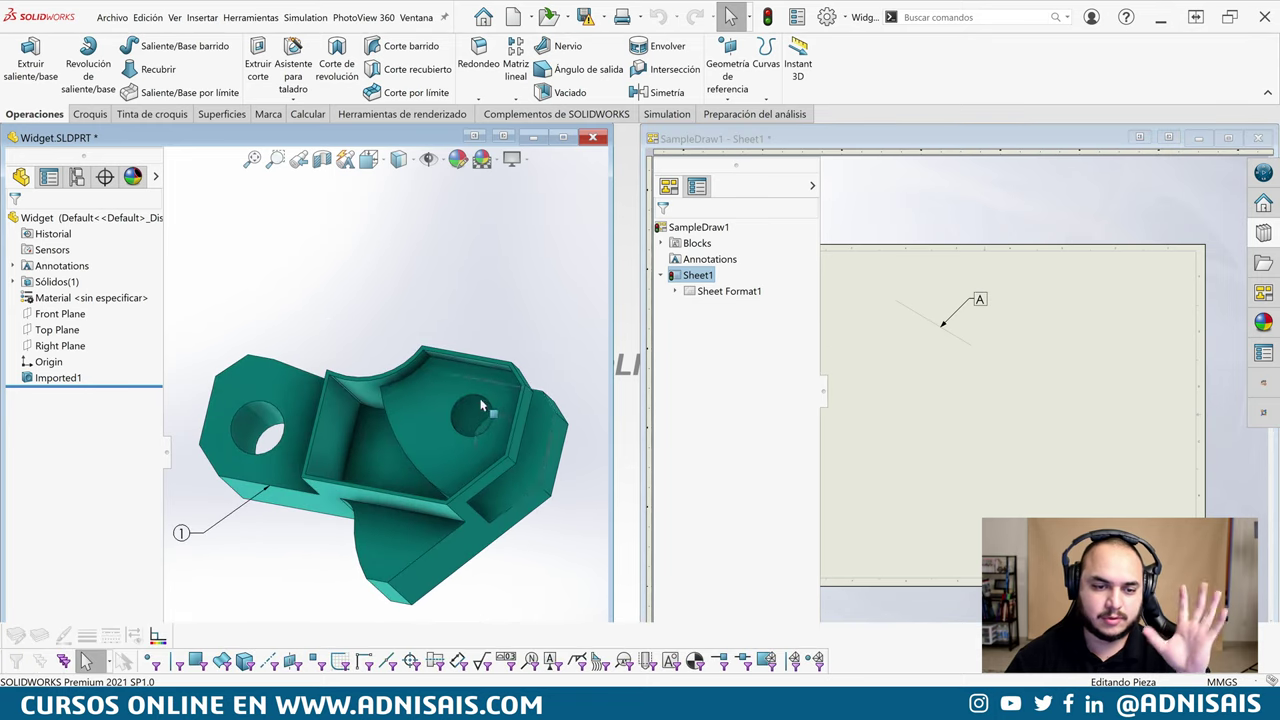
left_click(716, 145)
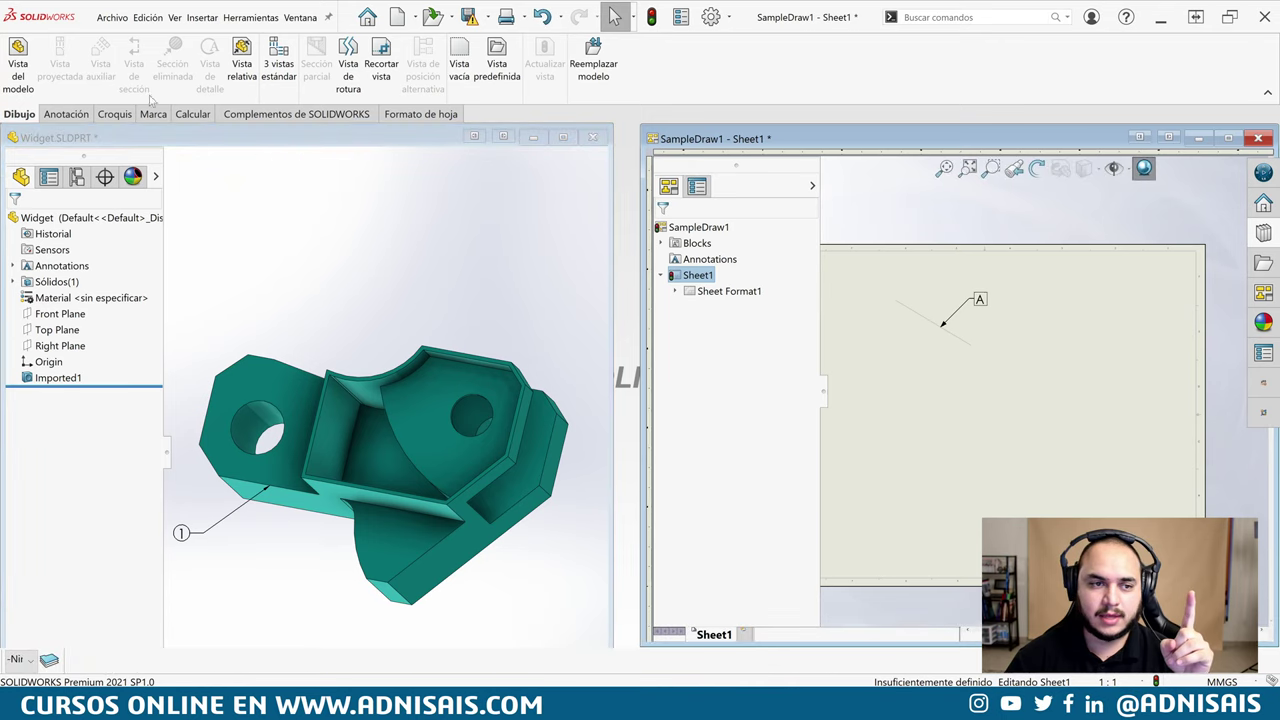
Define a relative view with the inner pocket face as Frontal and the long side face as Inferior
left_click(245, 63)
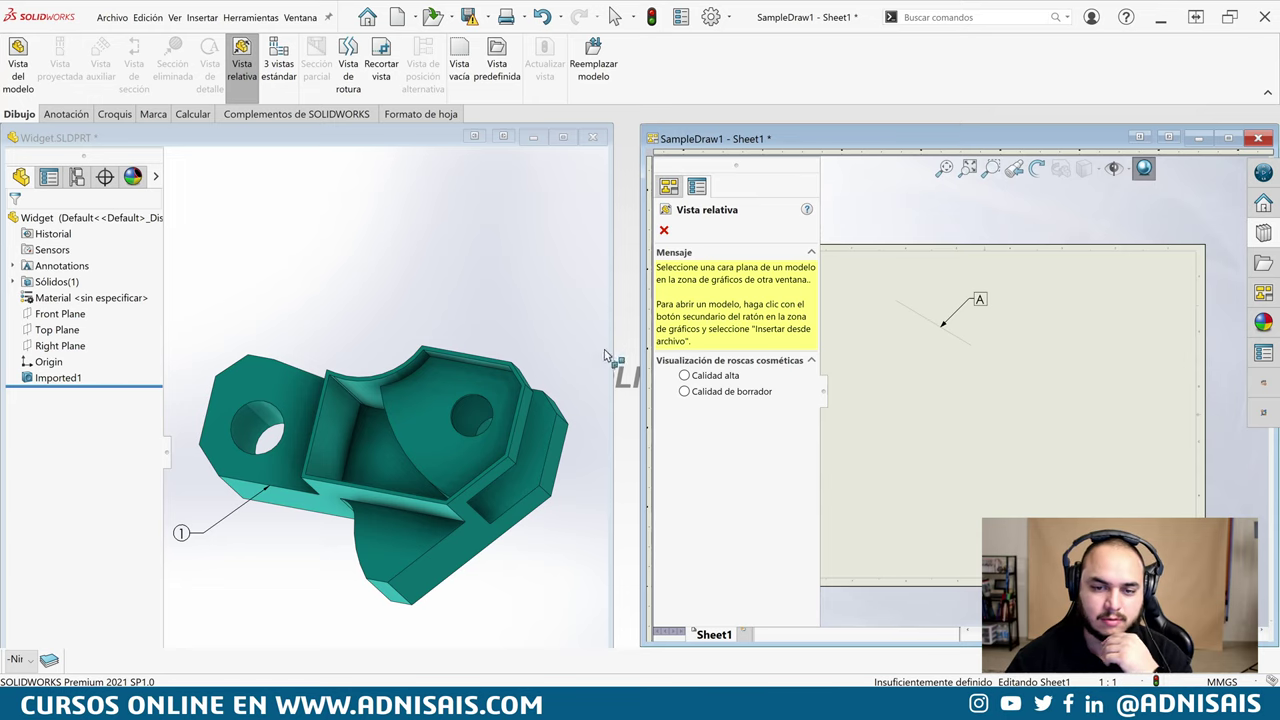
left_click(325, 413)
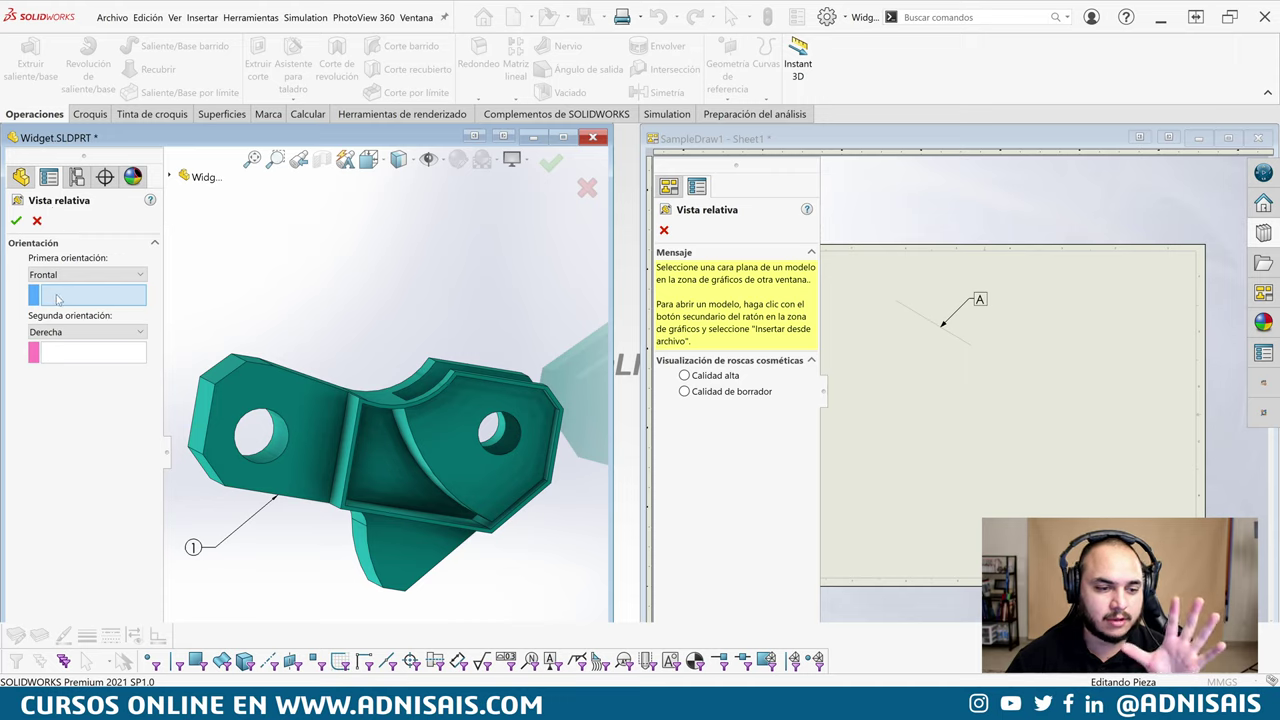
scroll(357, 400, "down", 5)
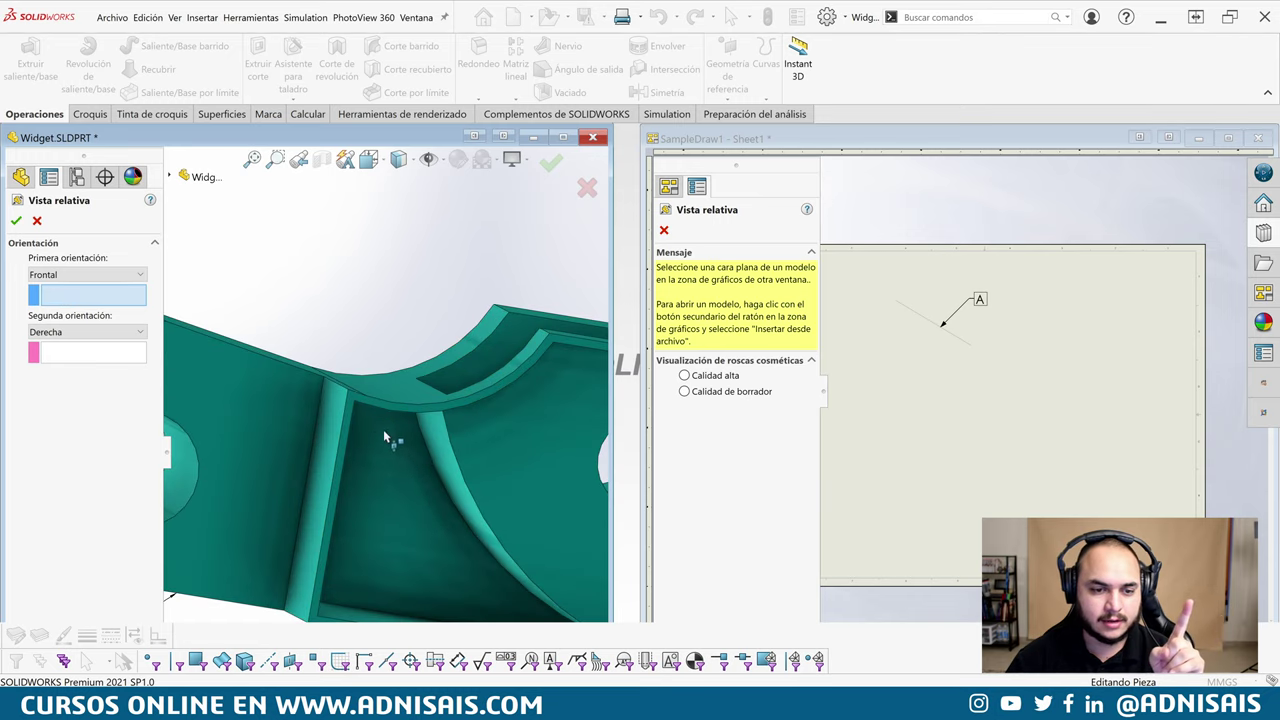
left_click(360, 410)
scroll(392, 412, "up", 5)
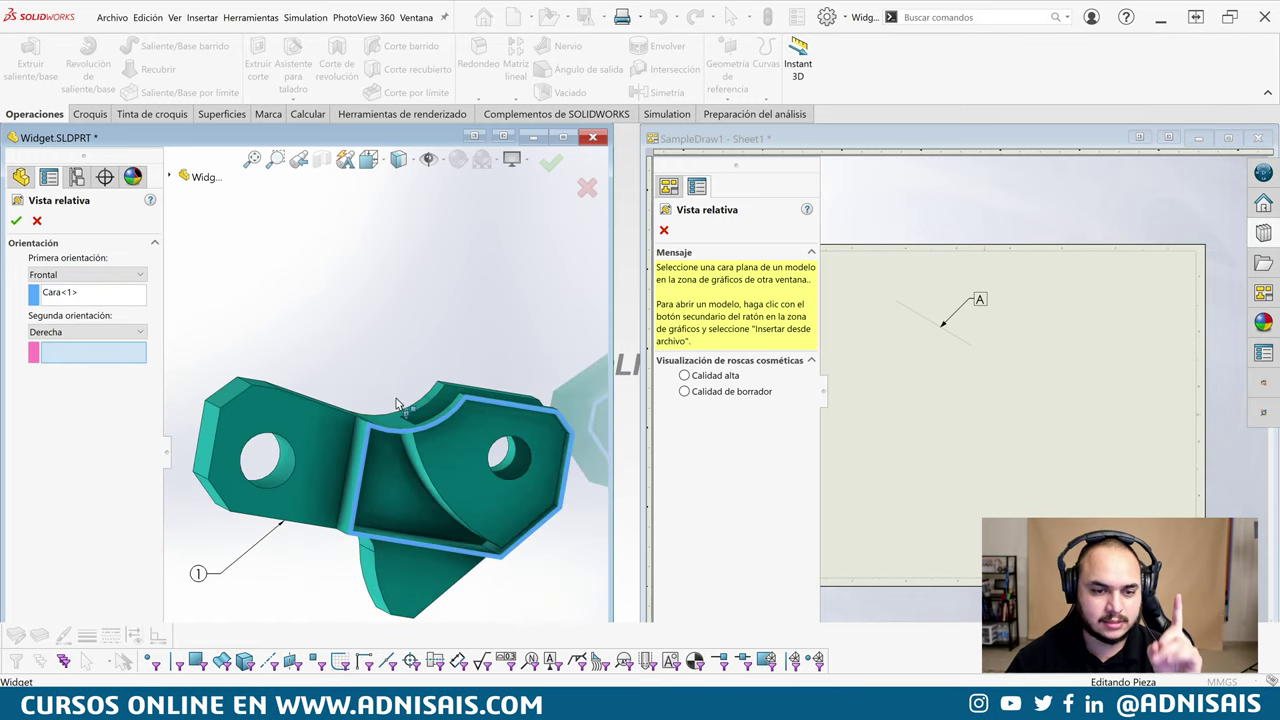
left_click(60, 332)
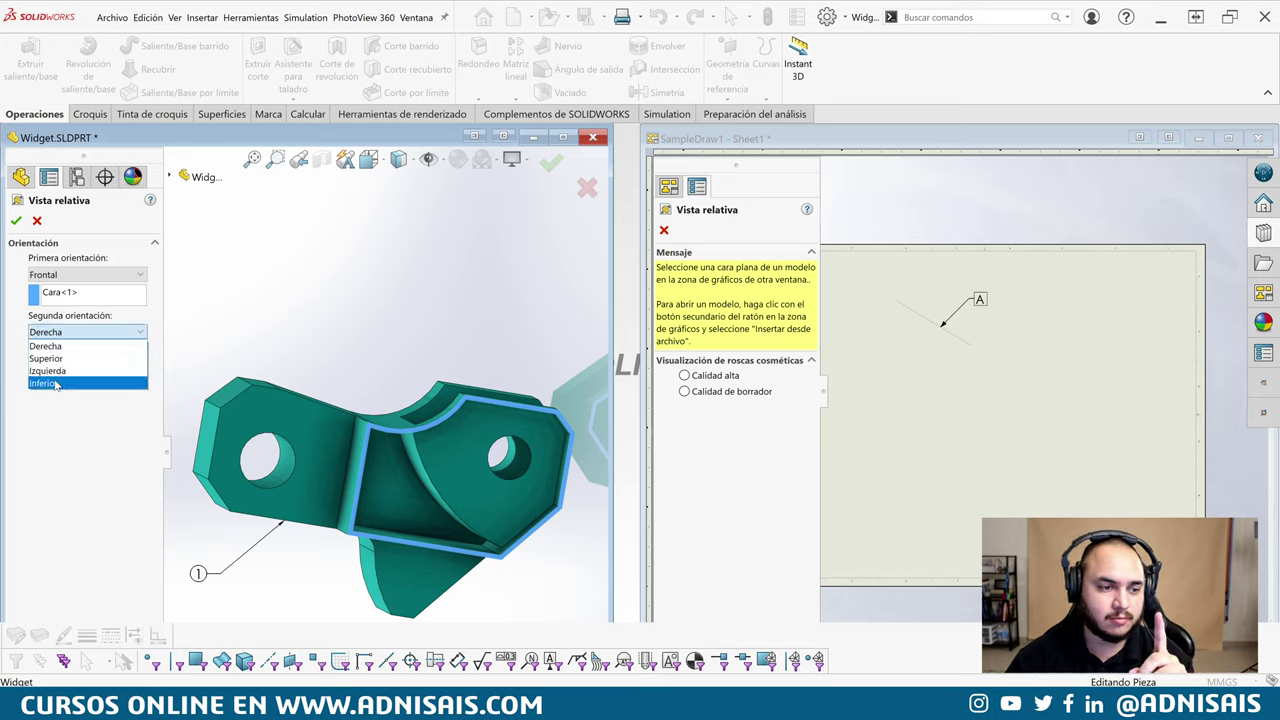
left_click(56, 384)
middle_click_drag(470, 430, 485, 479)
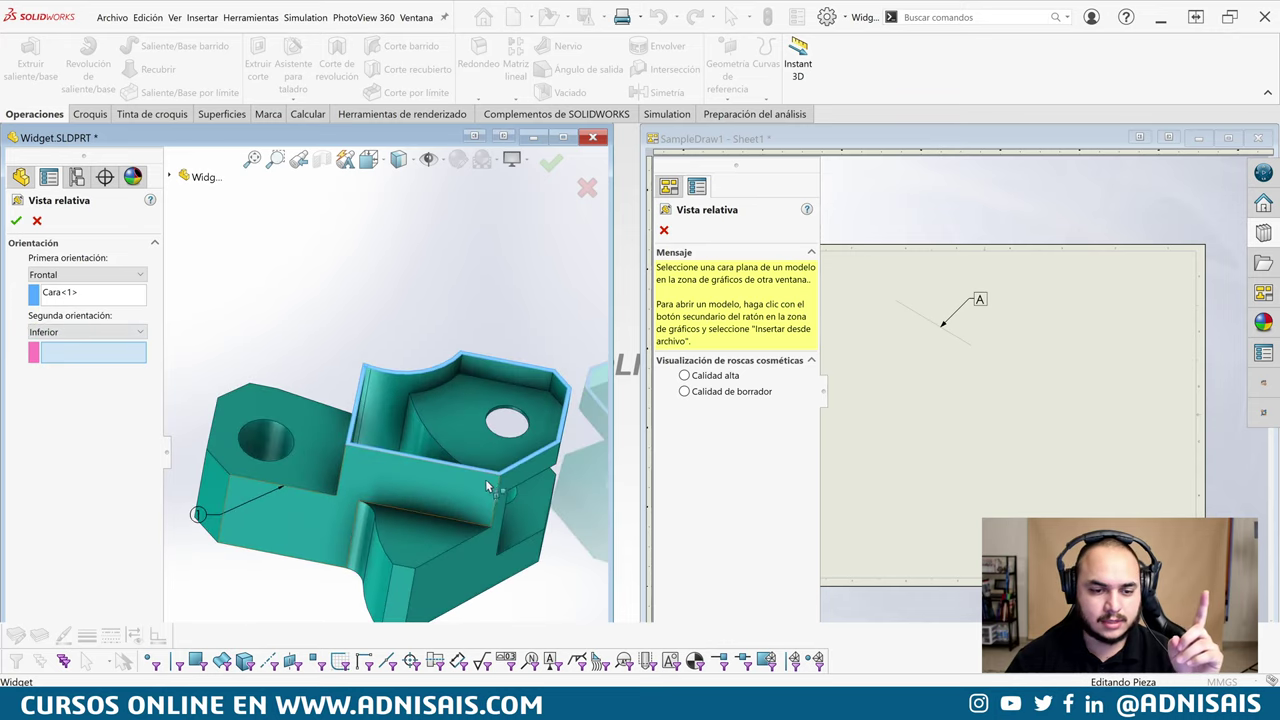
left_click(449, 503)
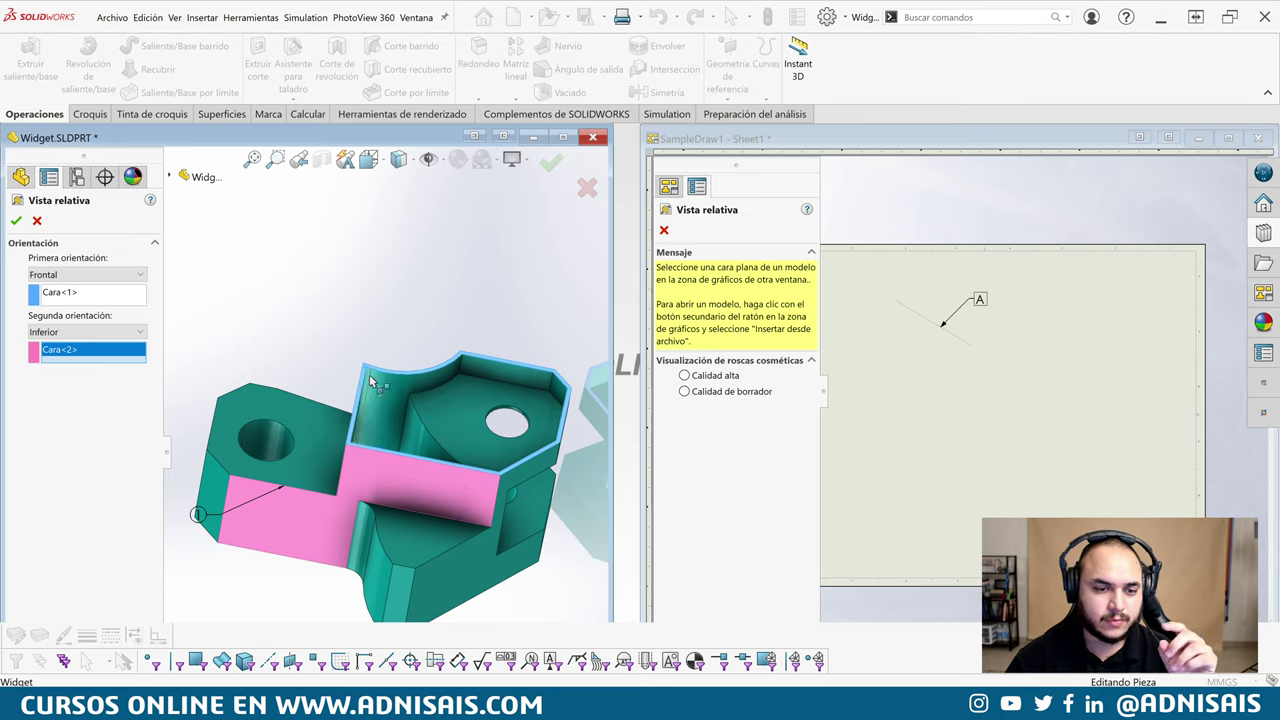
left_click(16, 222)
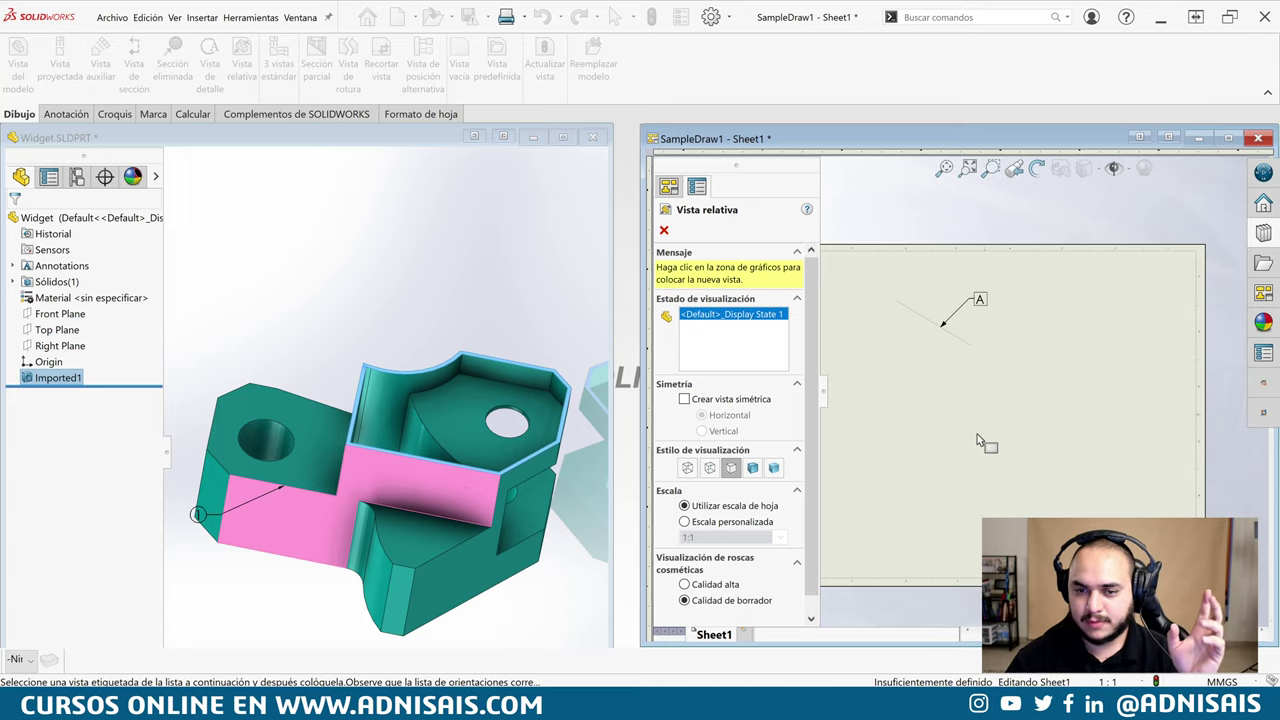
Place the relative view Vista de dibujo4 on the sheet and maximize the drawing window
scroll(986, 449, "up", 4)
scroll(1003, 422, "up", 1)
left_click(1003, 422)
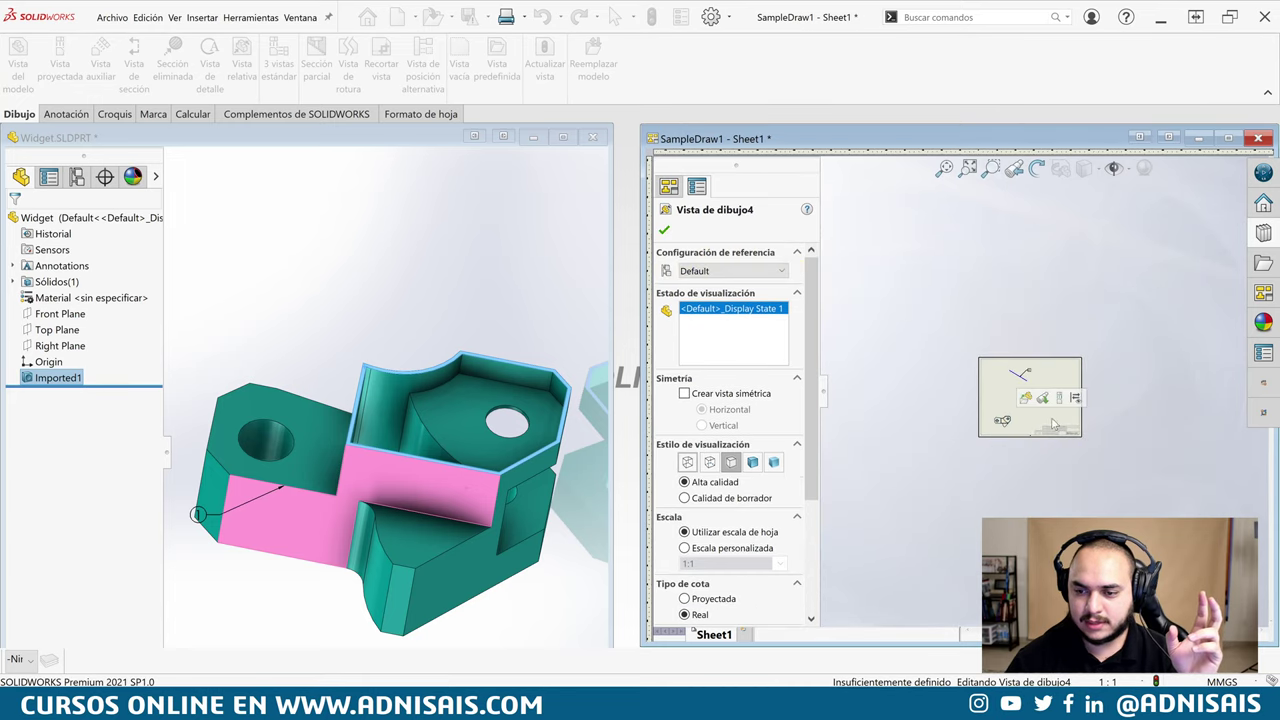
scroll(1053, 425, "down", 1)
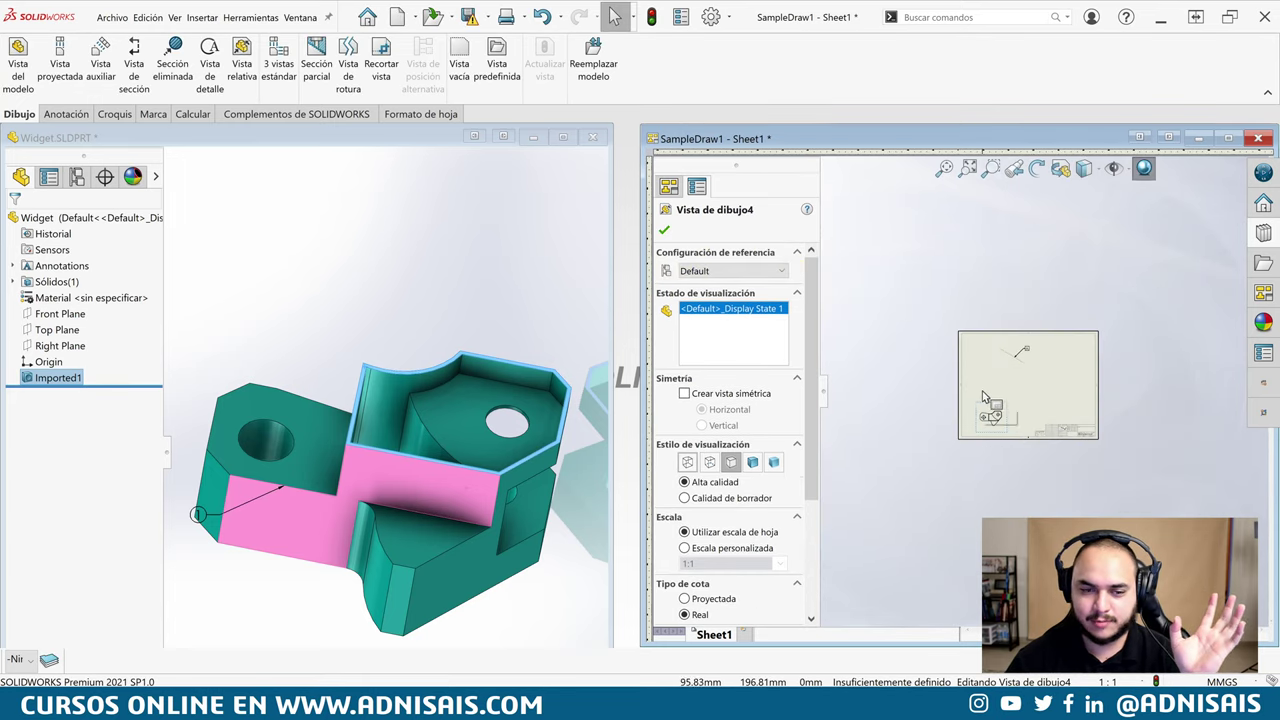
scroll(983, 397, "down", 2)
scroll(990, 390, "down", 1)
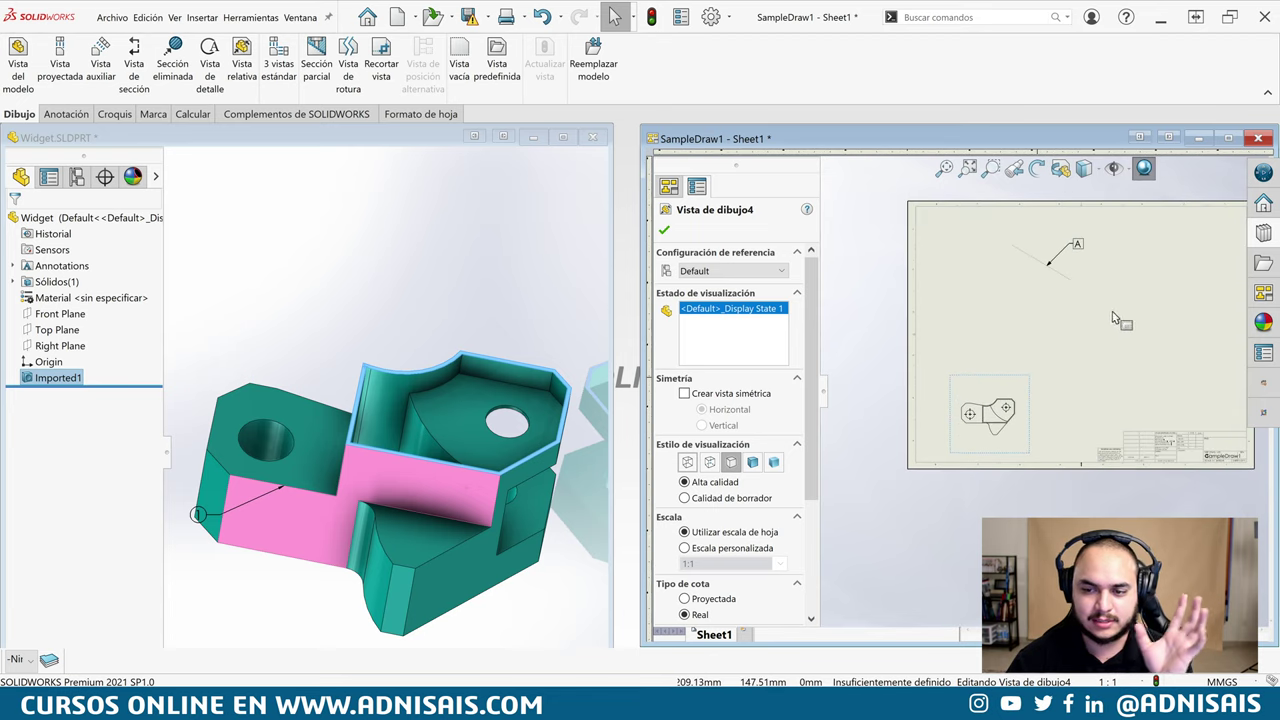
left_click(1228, 137)
Drag Vista de dibujo4 upward on the sheet and finish editing it
scroll(742, 404, "down", 2)
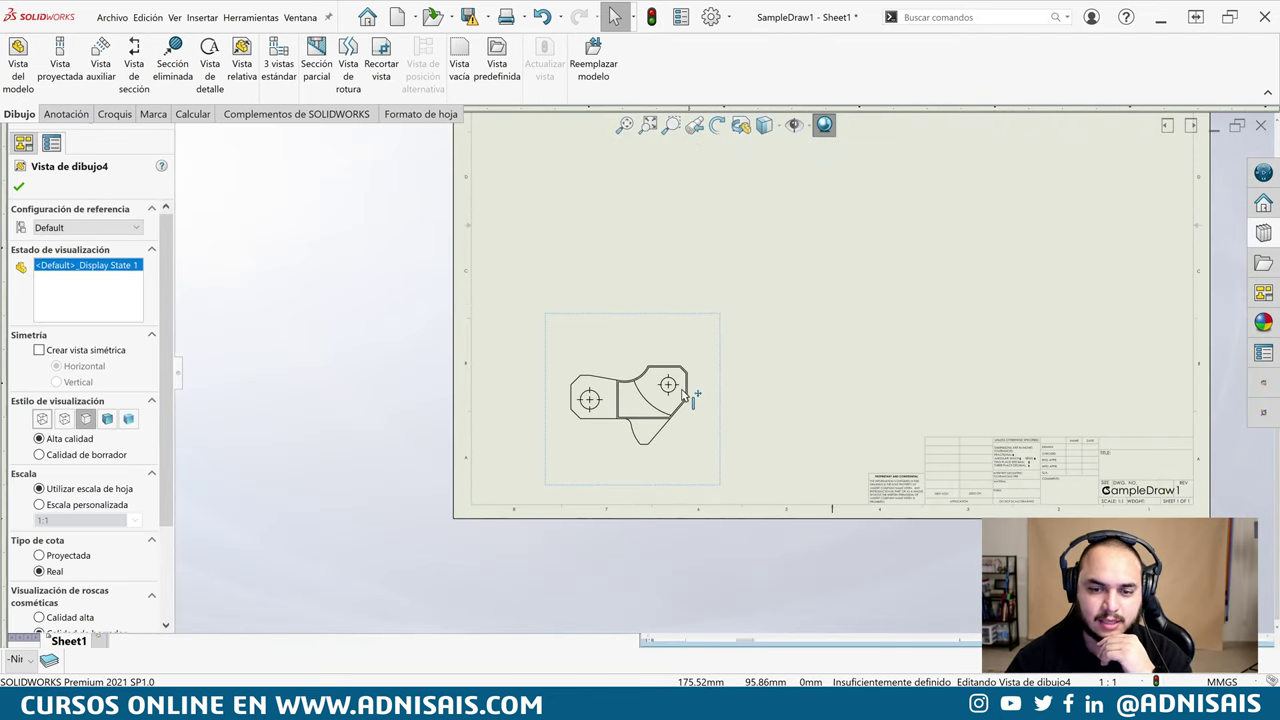
scroll(712, 385, "down", 1)
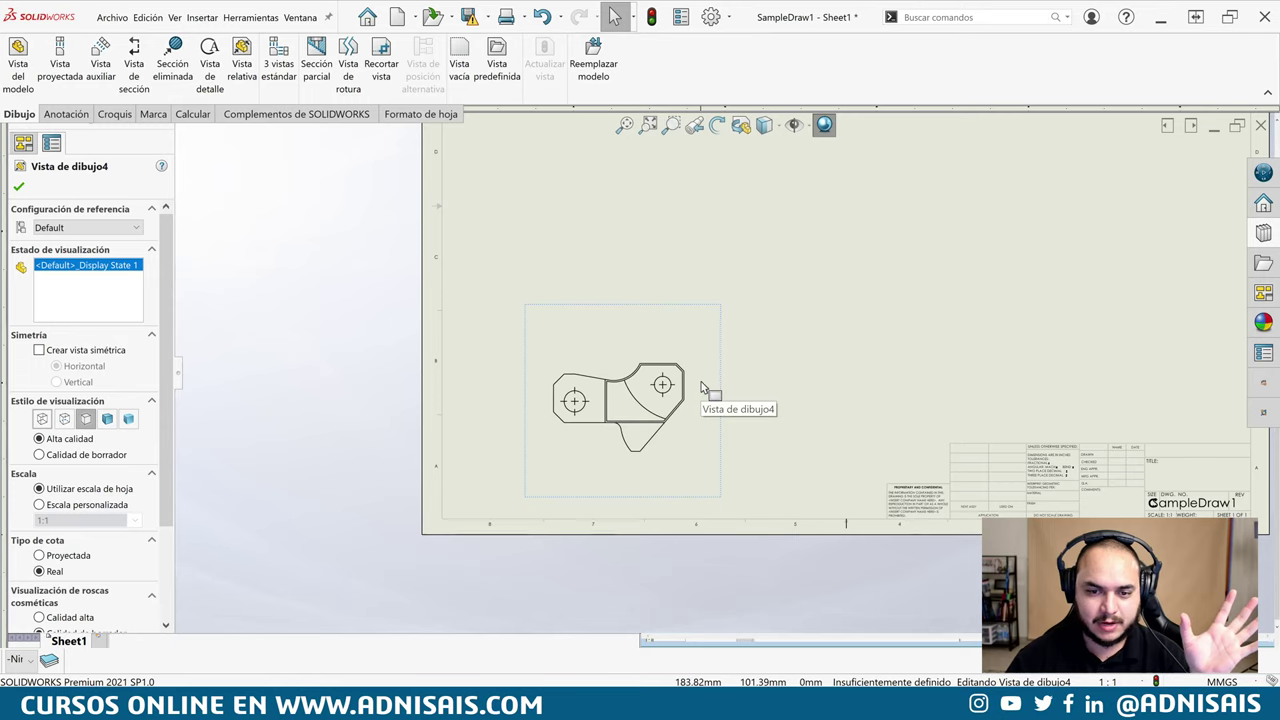
left_click_drag(640, 309, 671, 186)
scroll(673, 290, "up", 1)
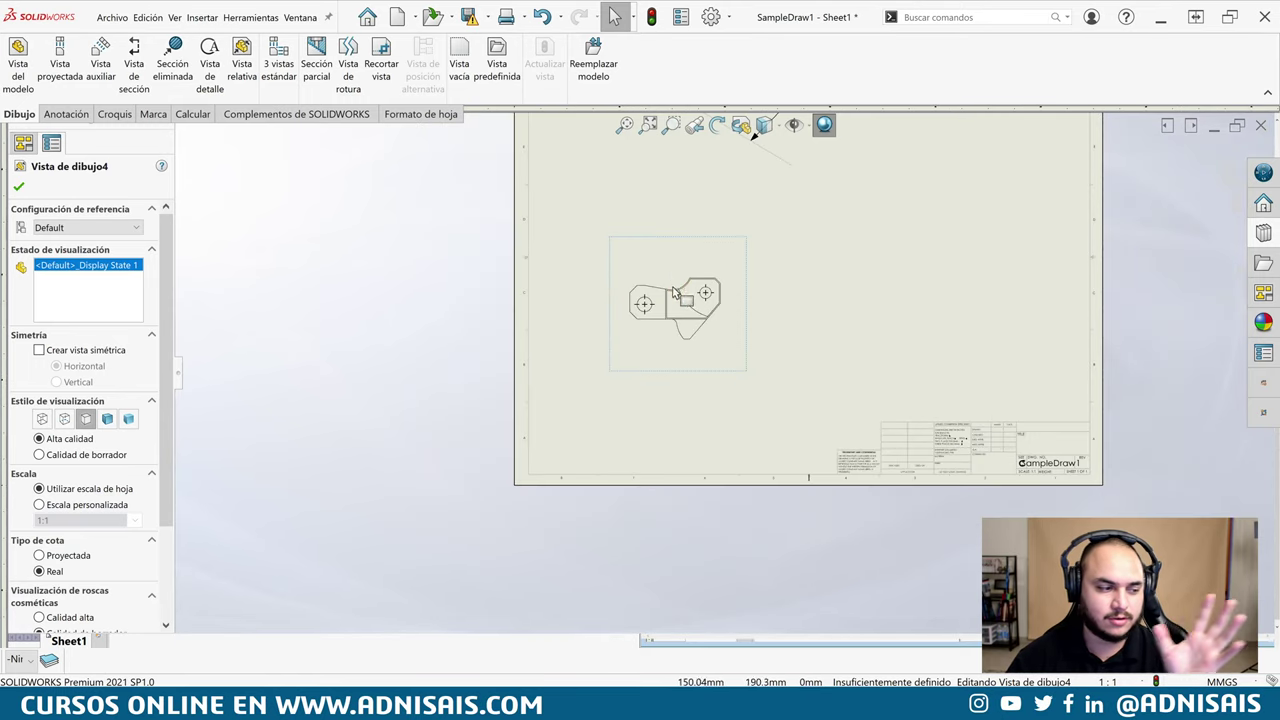
scroll(700, 390, "up", 2)
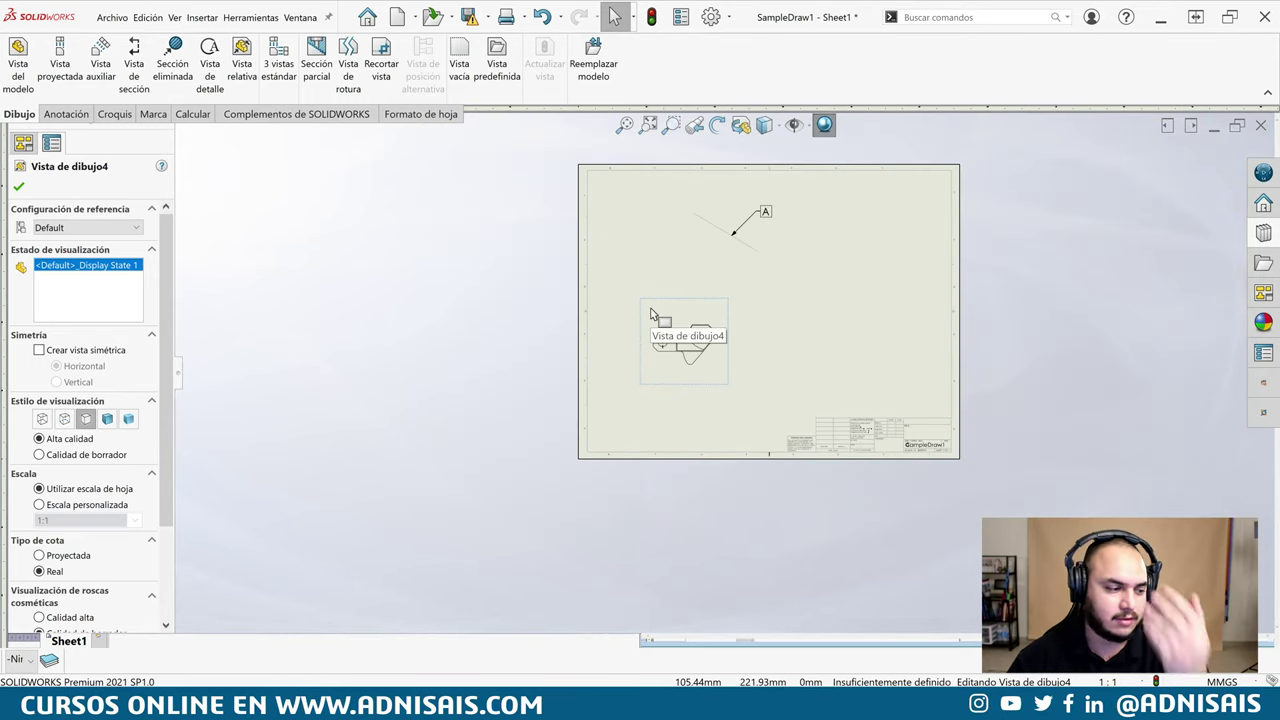
left_click_drag(661, 309, 655, 263)
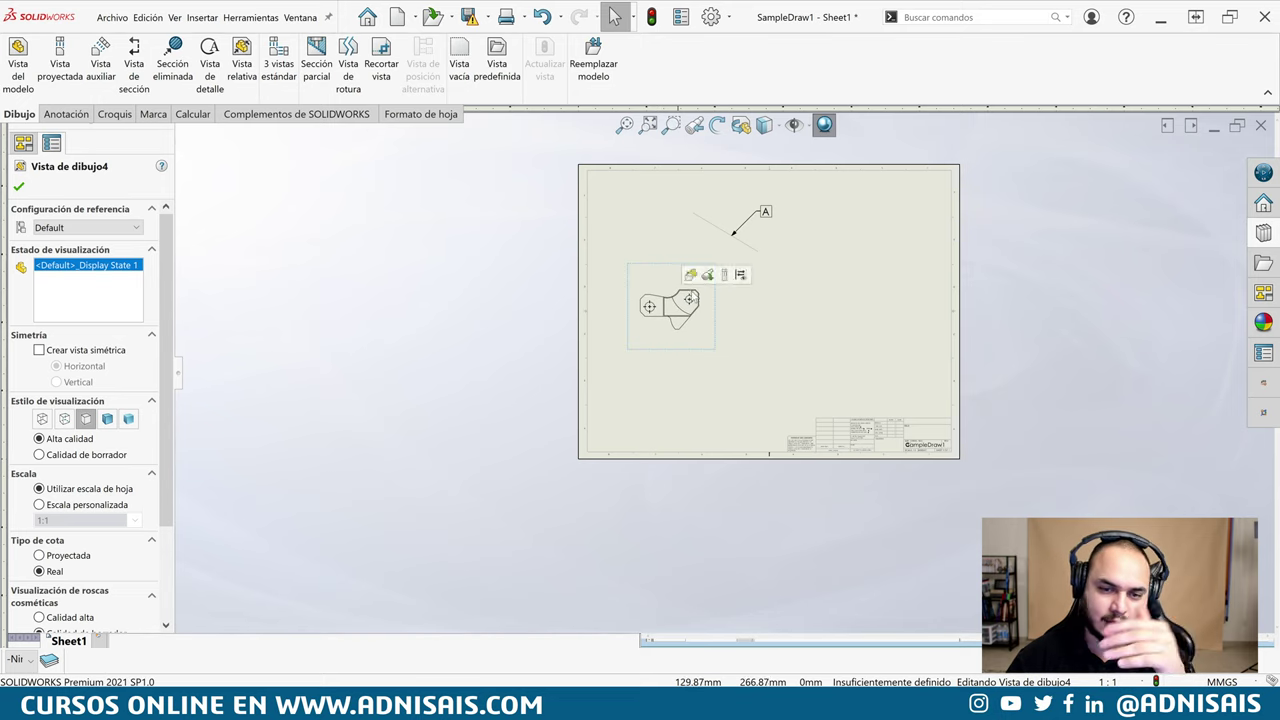
scroll(732, 323, "down", 2)
scroll(732, 322, "down", 1)
scroll(663, 311, "down", 1)
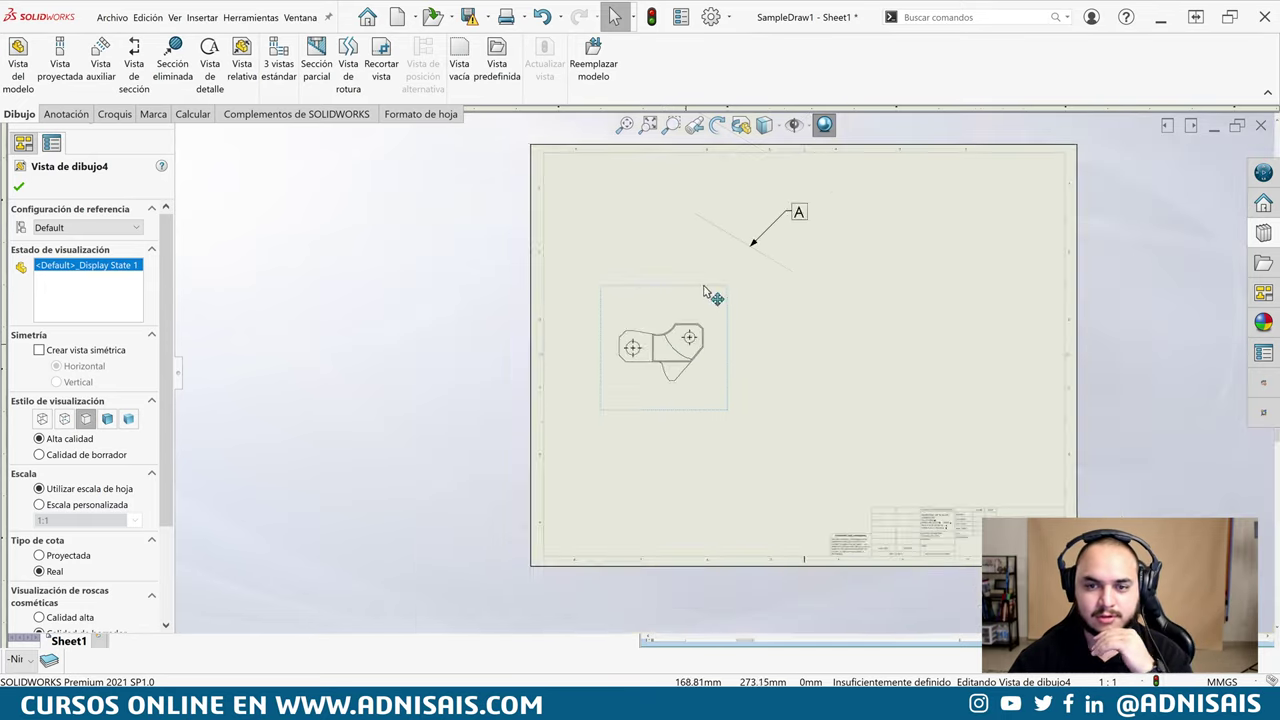
scroll(686, 355, "up", 2)
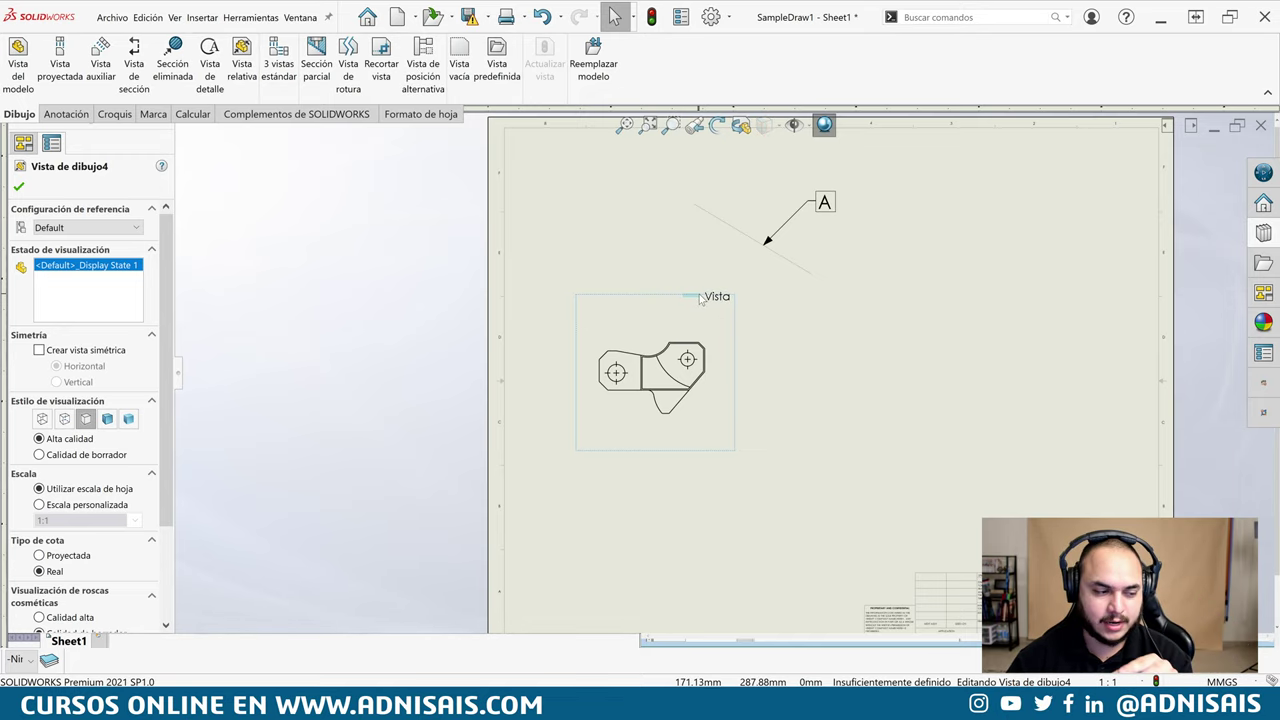
key("Escape")
Nudge the view right, then move it up just below section line A and deselect
left_click_drag(713, 306, 760, 304)
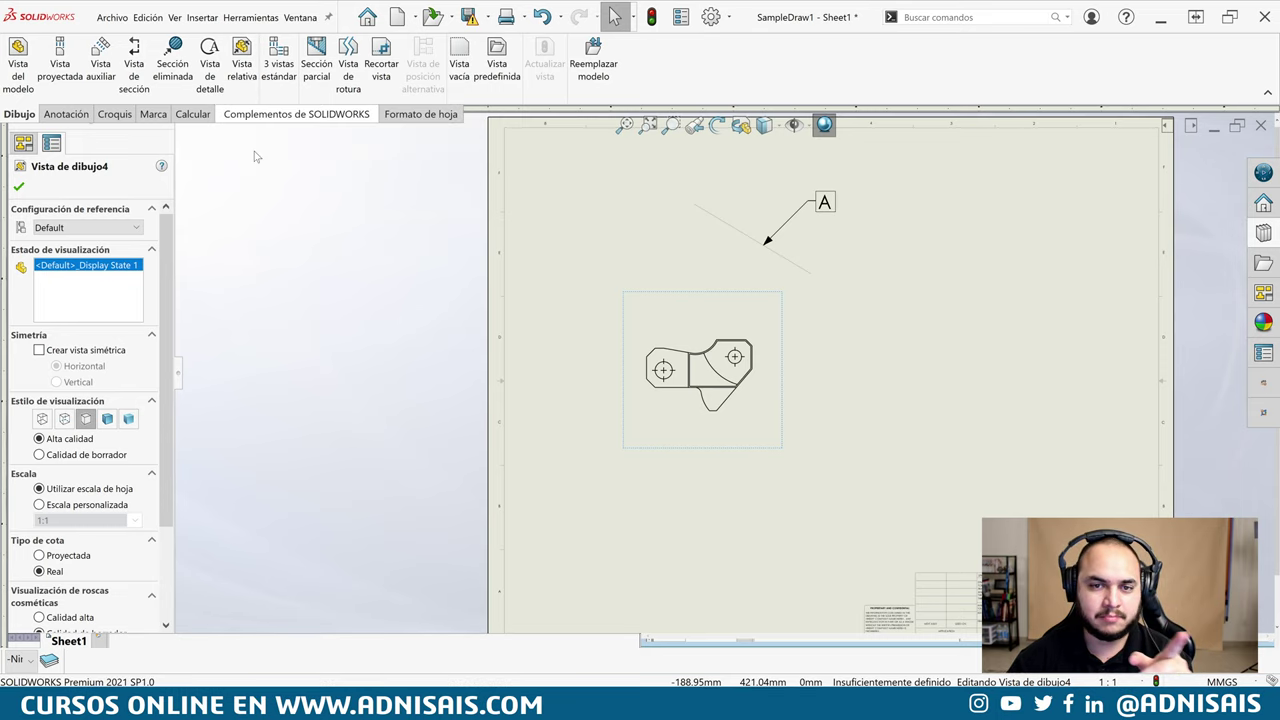
left_click(700, 300)
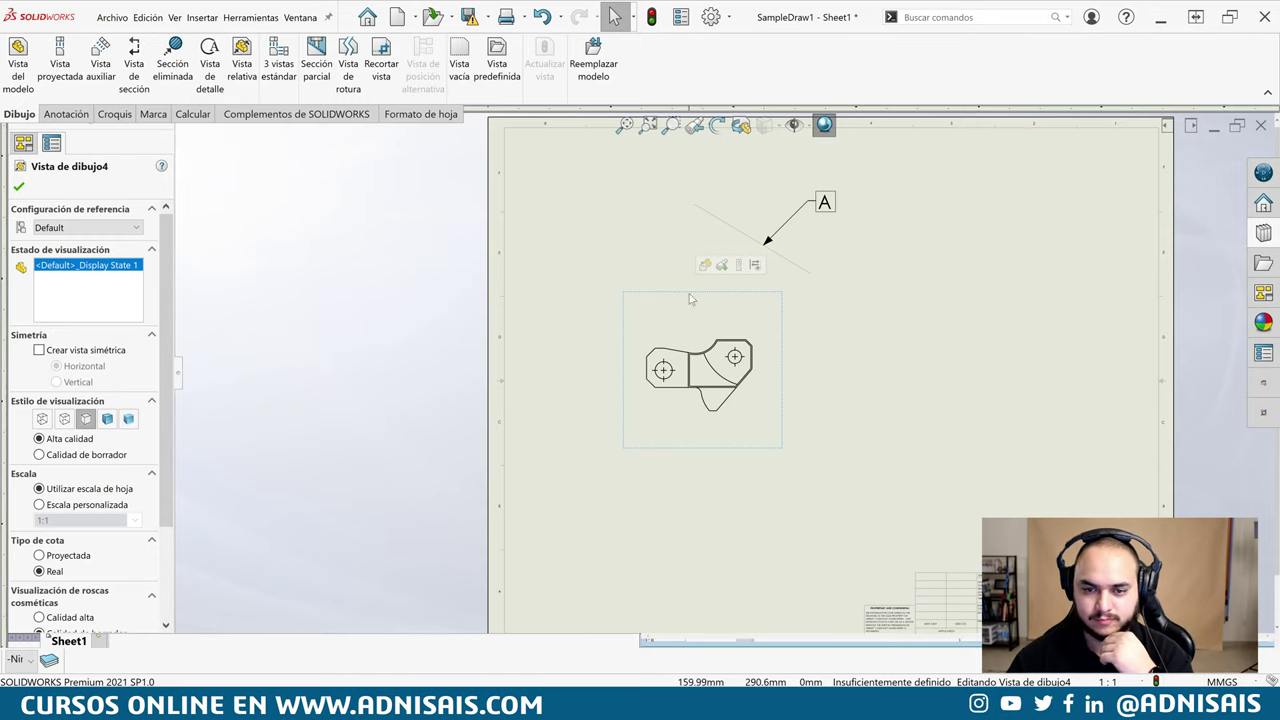
left_click_drag(710, 298, 721, 248)
left_click(586, 278)
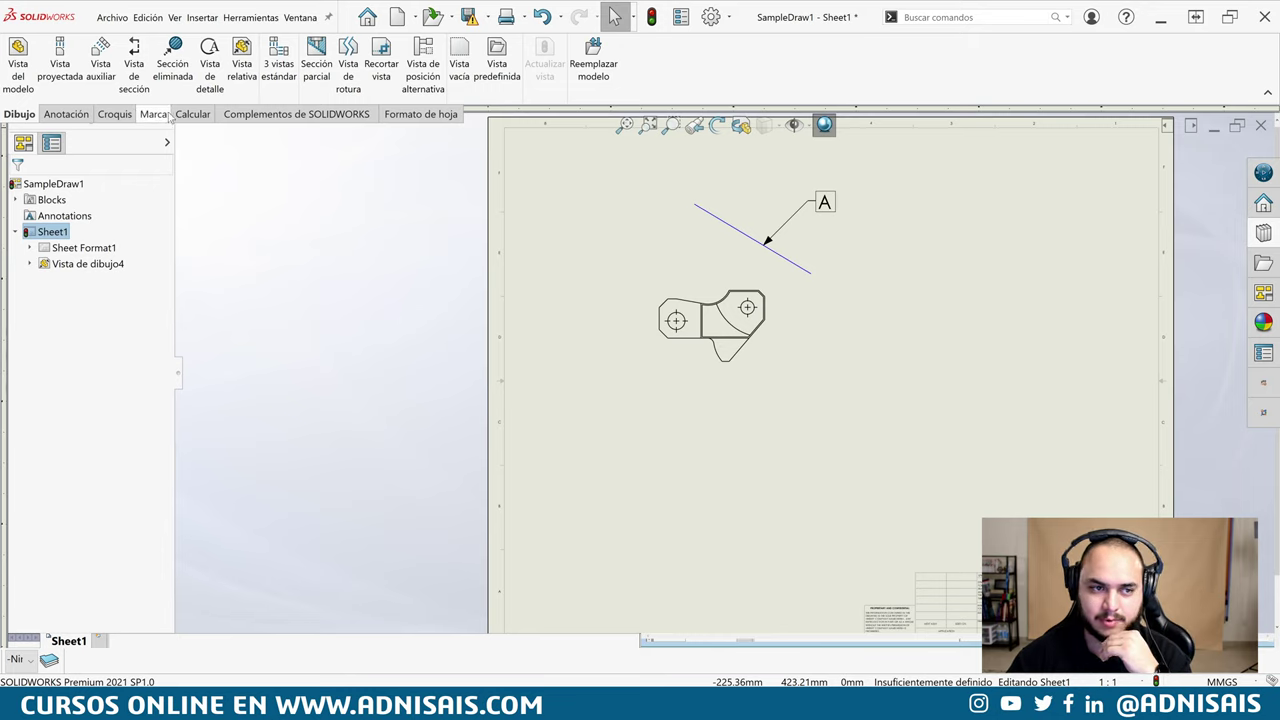
Add a 22.71 mm dimension to the part's top edge, then delete it
left_click(114, 114)
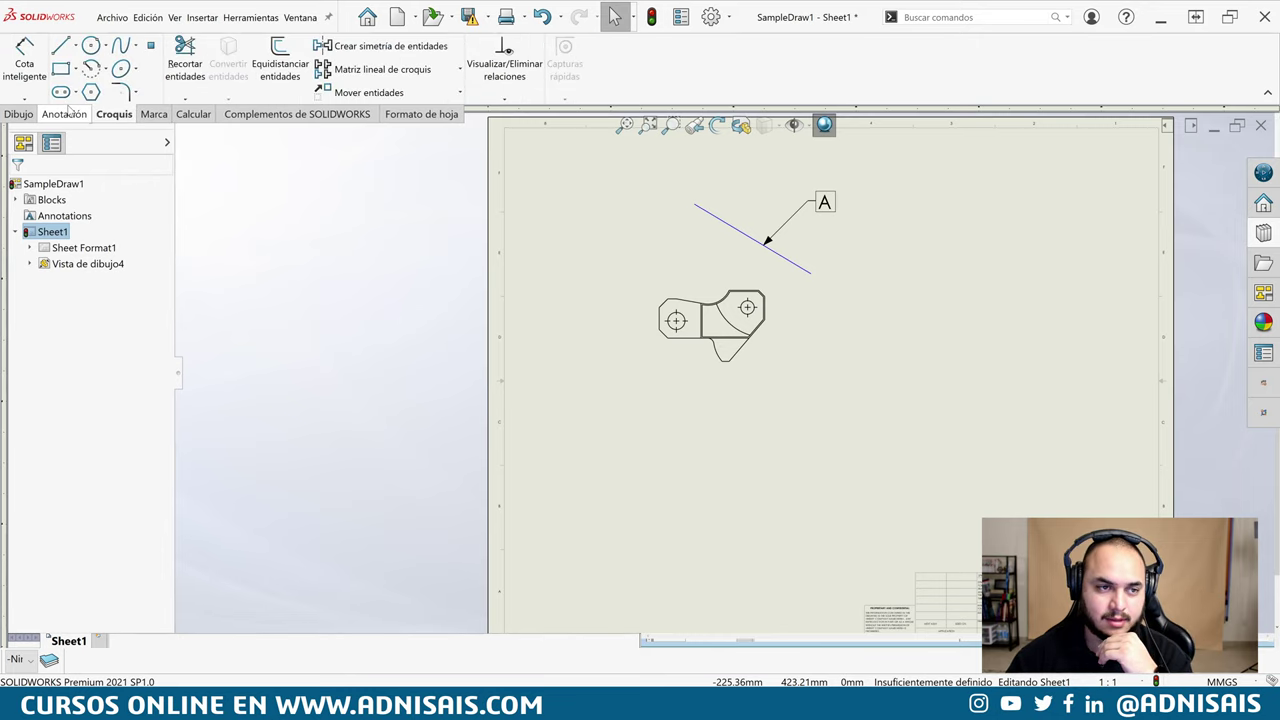
left_click(24, 60)
left_click(688, 302)
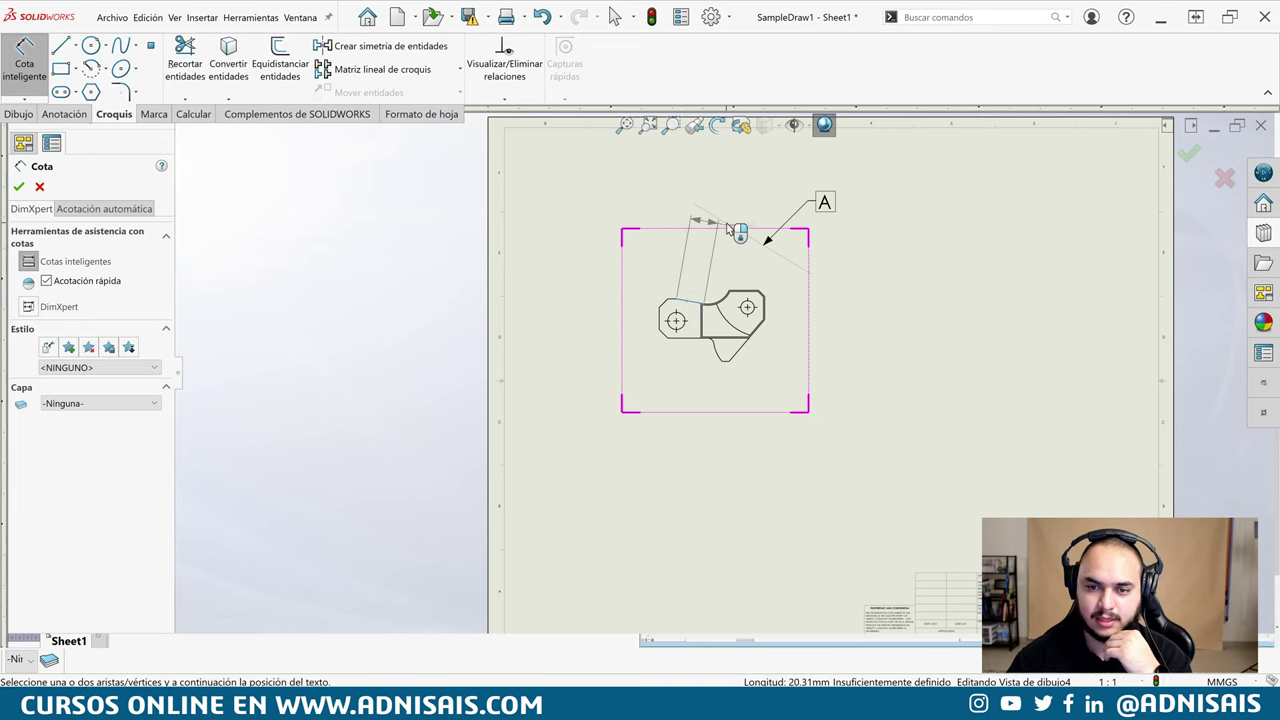
left_click(730, 220)
left_click(30, 90)
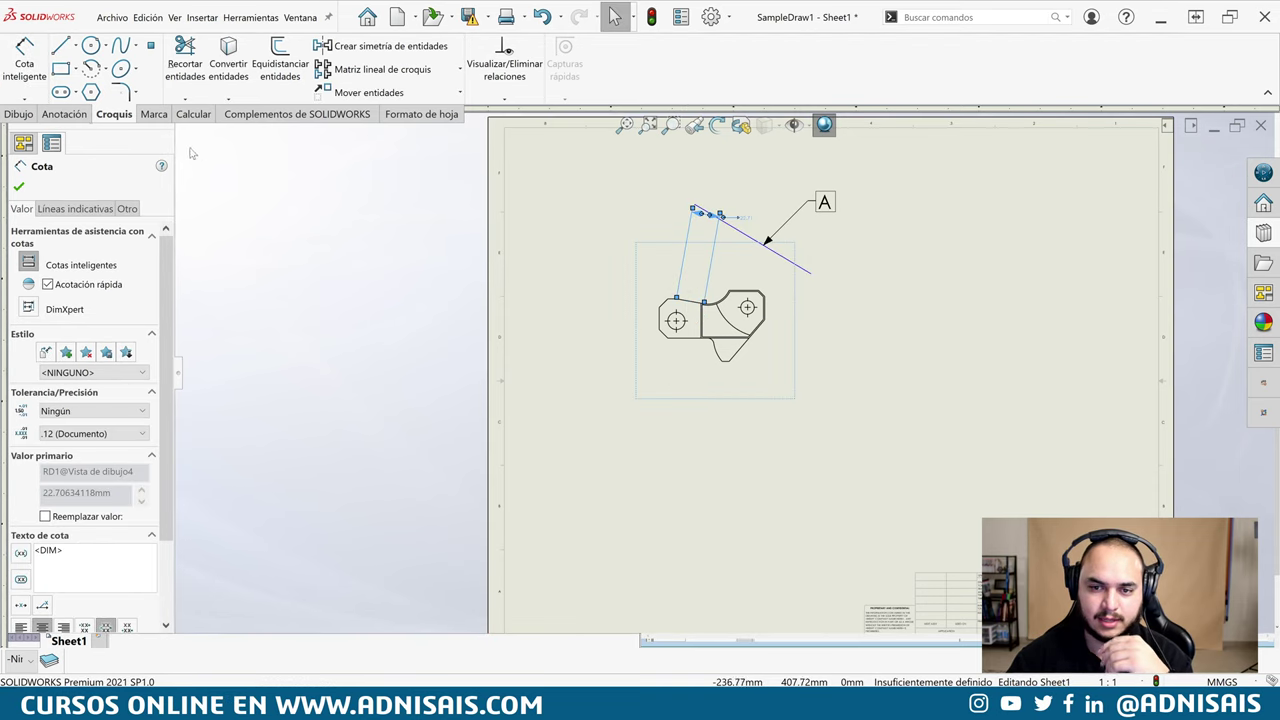
key("Delete")
Try DimXpert dimensioning from the part's upper-left vertex, then cancel it
left_click(66, 114)
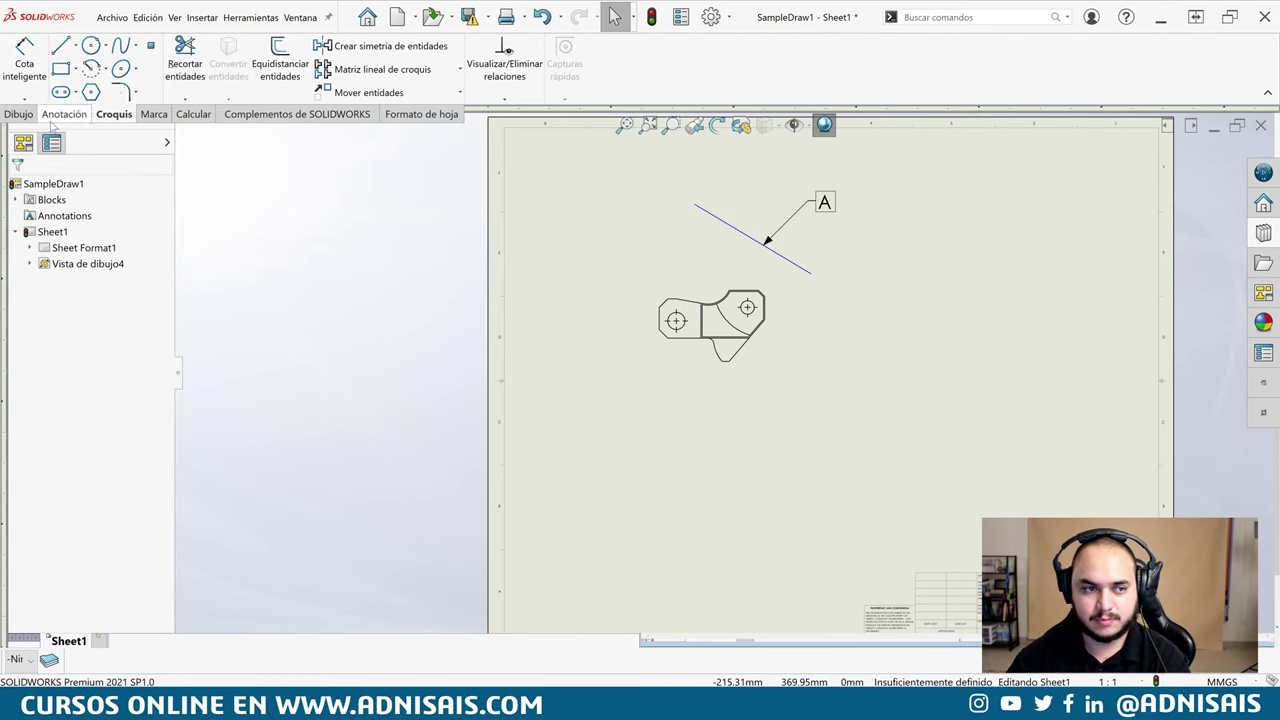
left_click(30, 72)
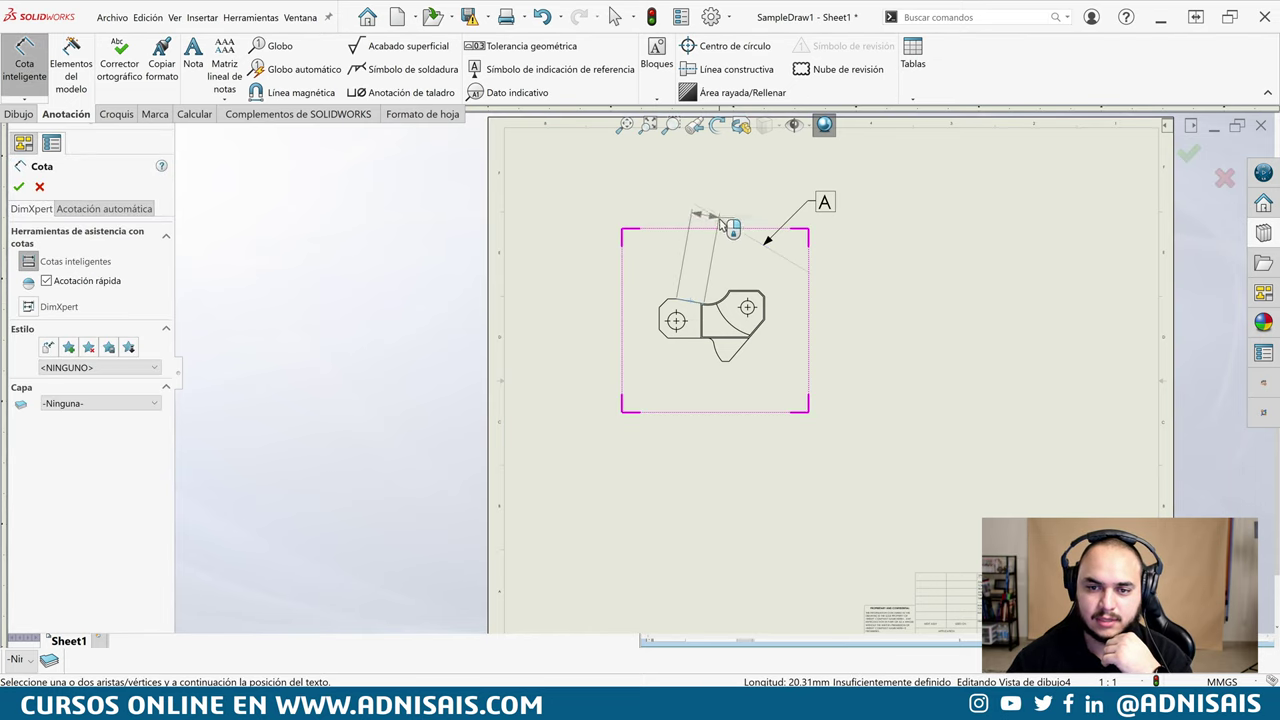
left_click(690, 300)
left_click(28, 307)
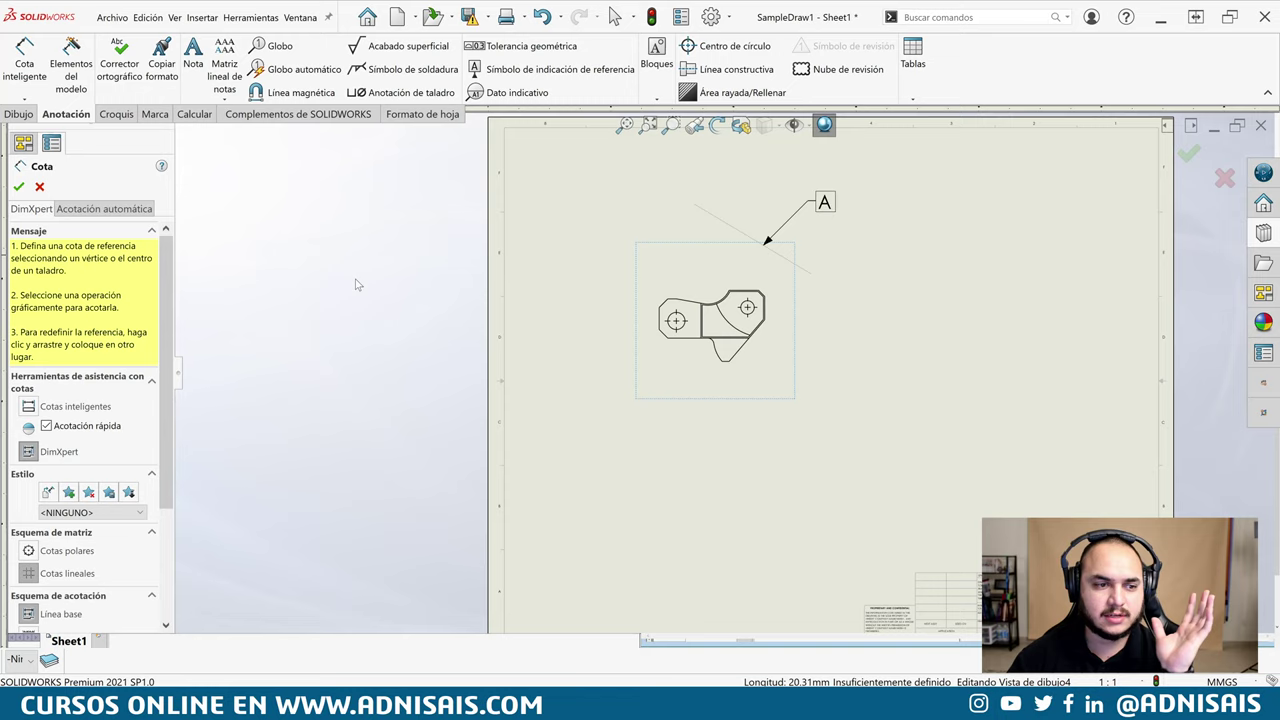
left_click(677, 299)
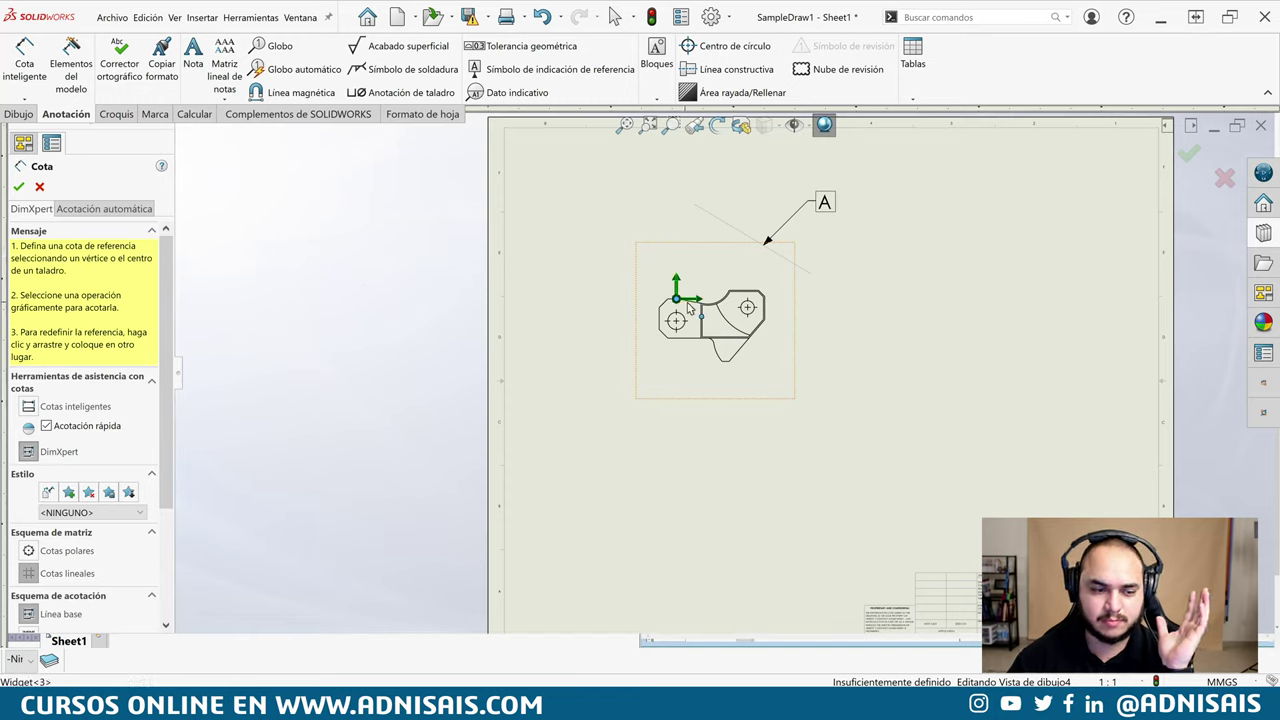
left_click(39, 187)
left_click(24, 99)
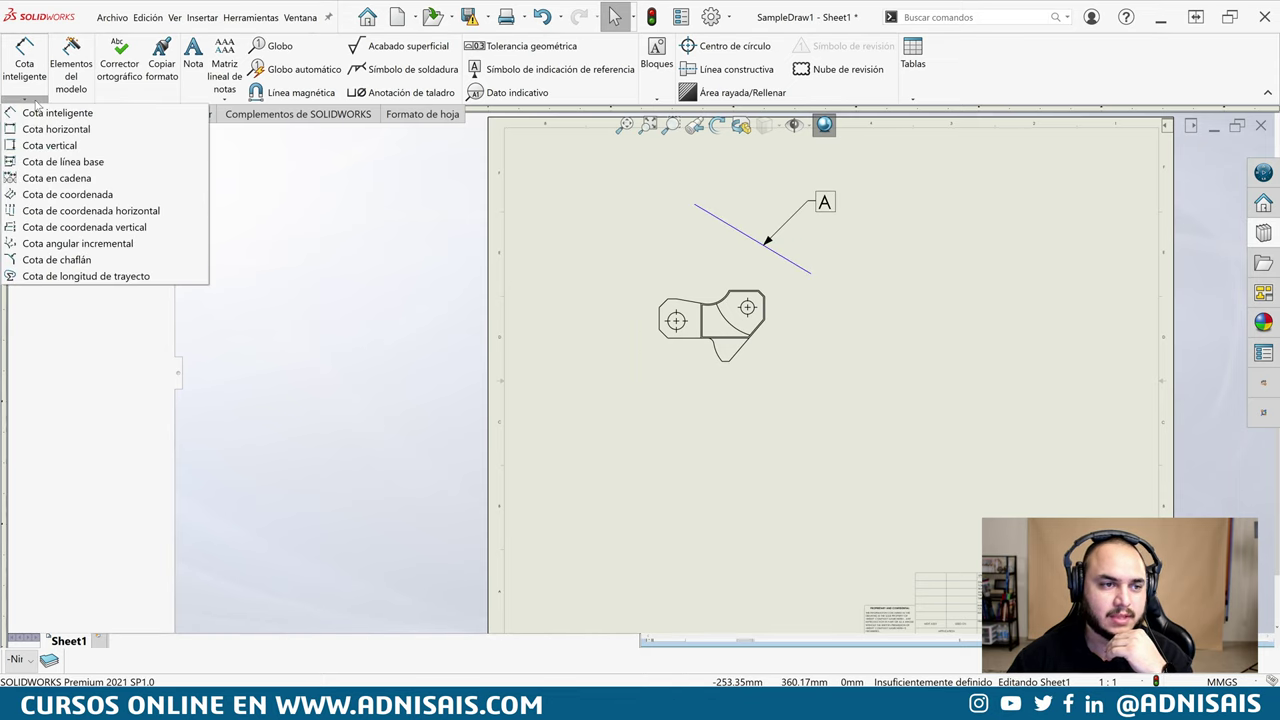
left_click(84, 227)
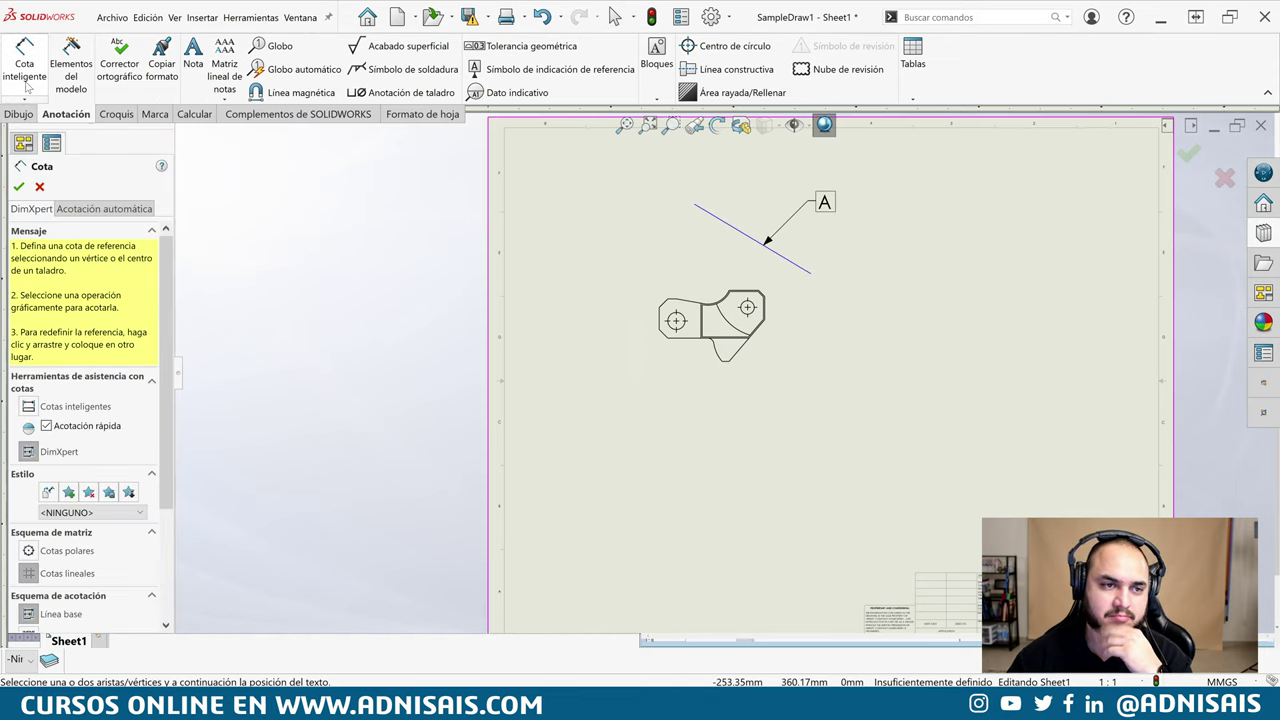
left_click(84, 208)
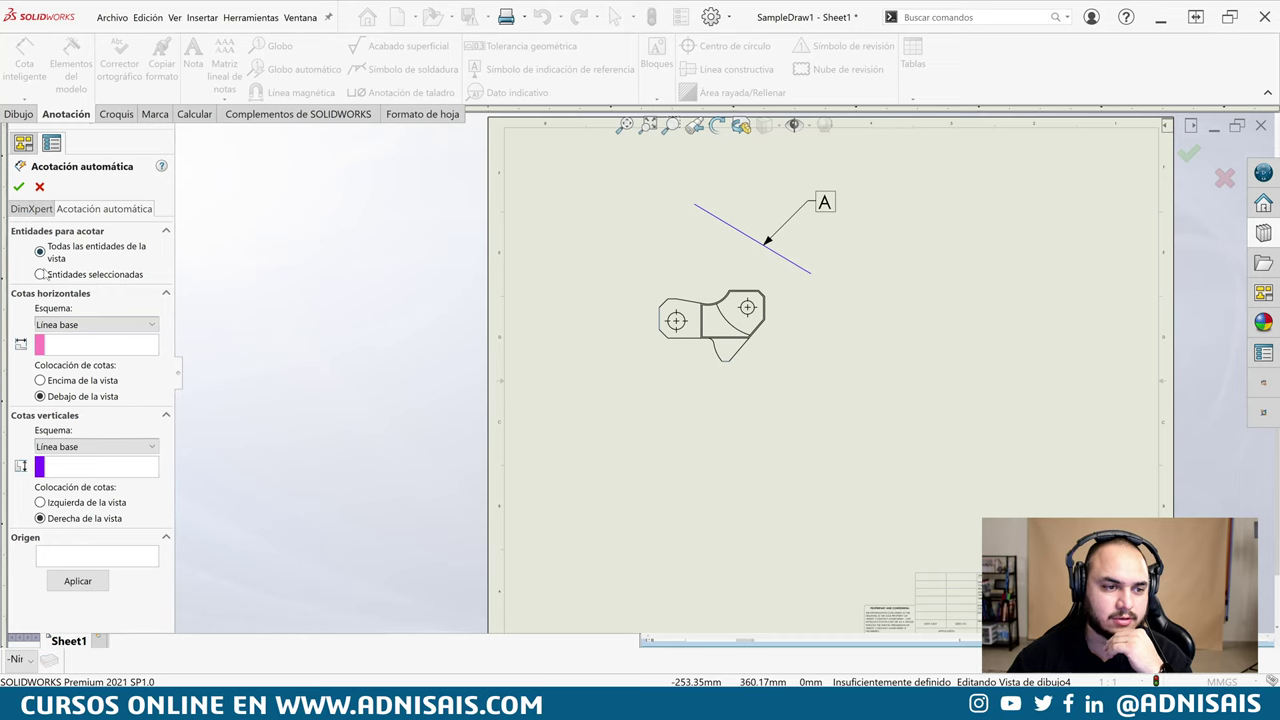
left_click(31, 208)
left_click(29, 408)
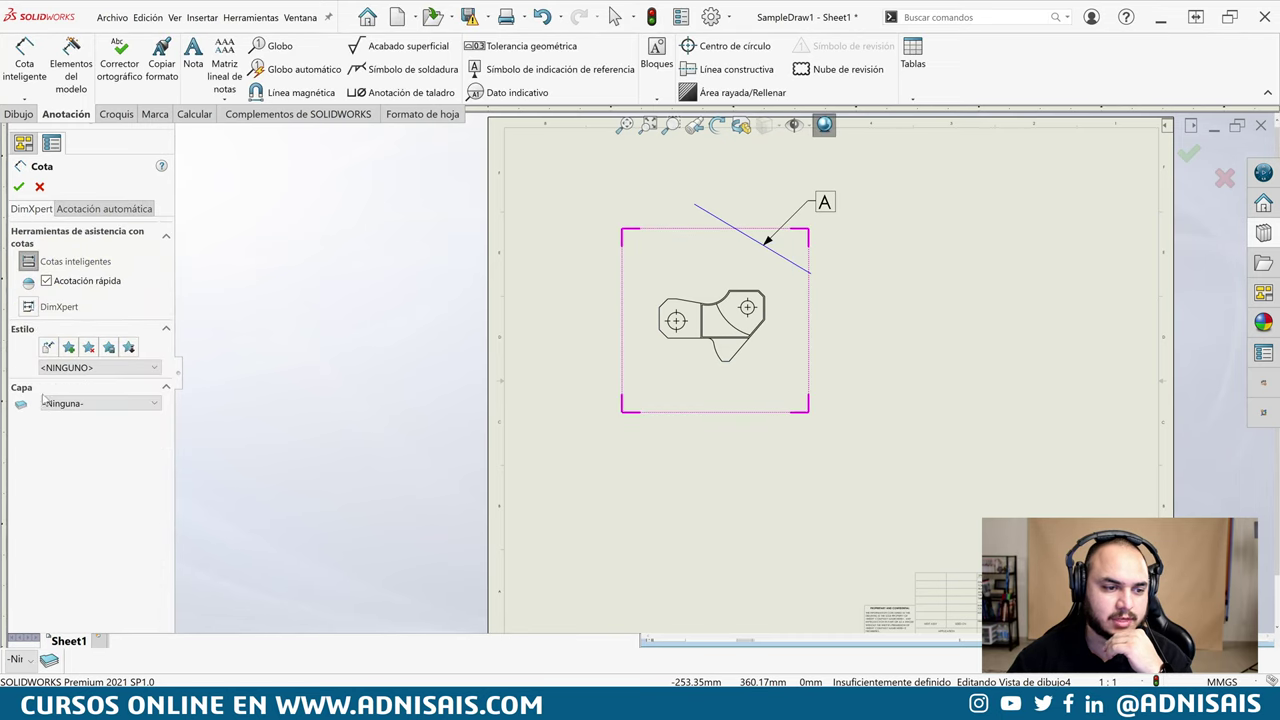
key("Escape")
Attempt an edge-to-line A dimension, cancel it, and select the widget drawing view
key("d")
left_click(714, 282)
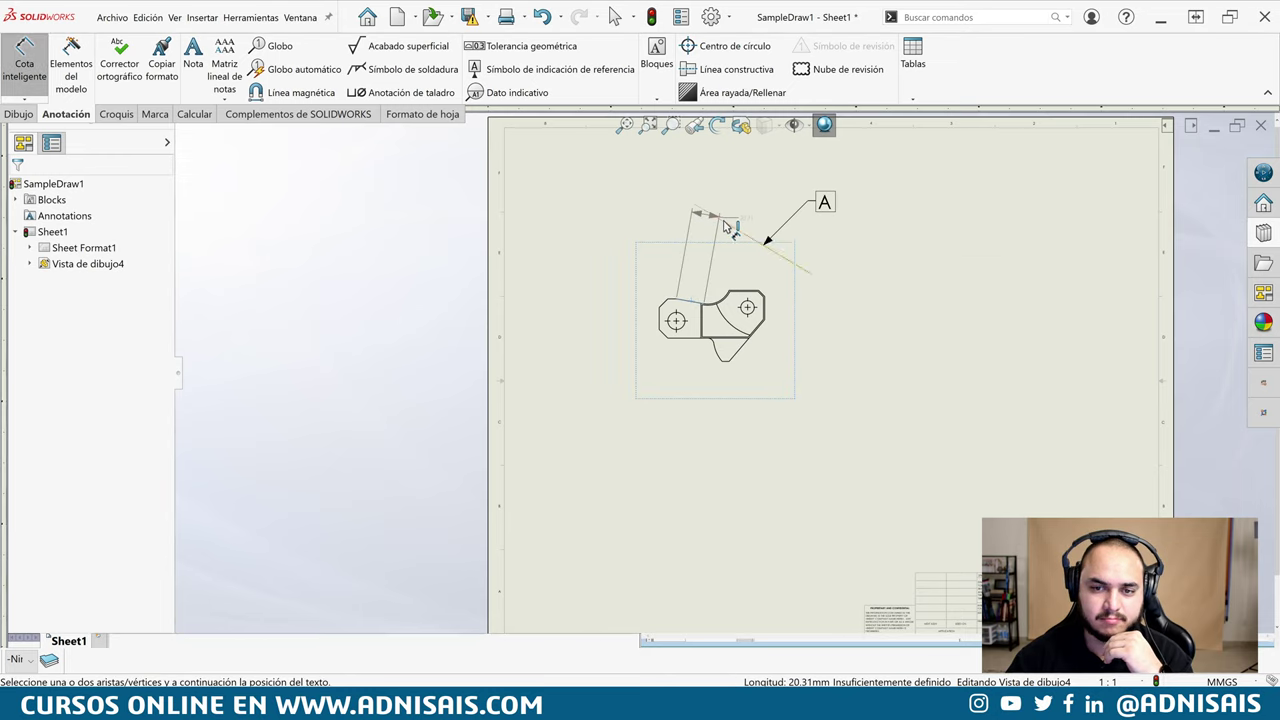
left_click(724, 228)
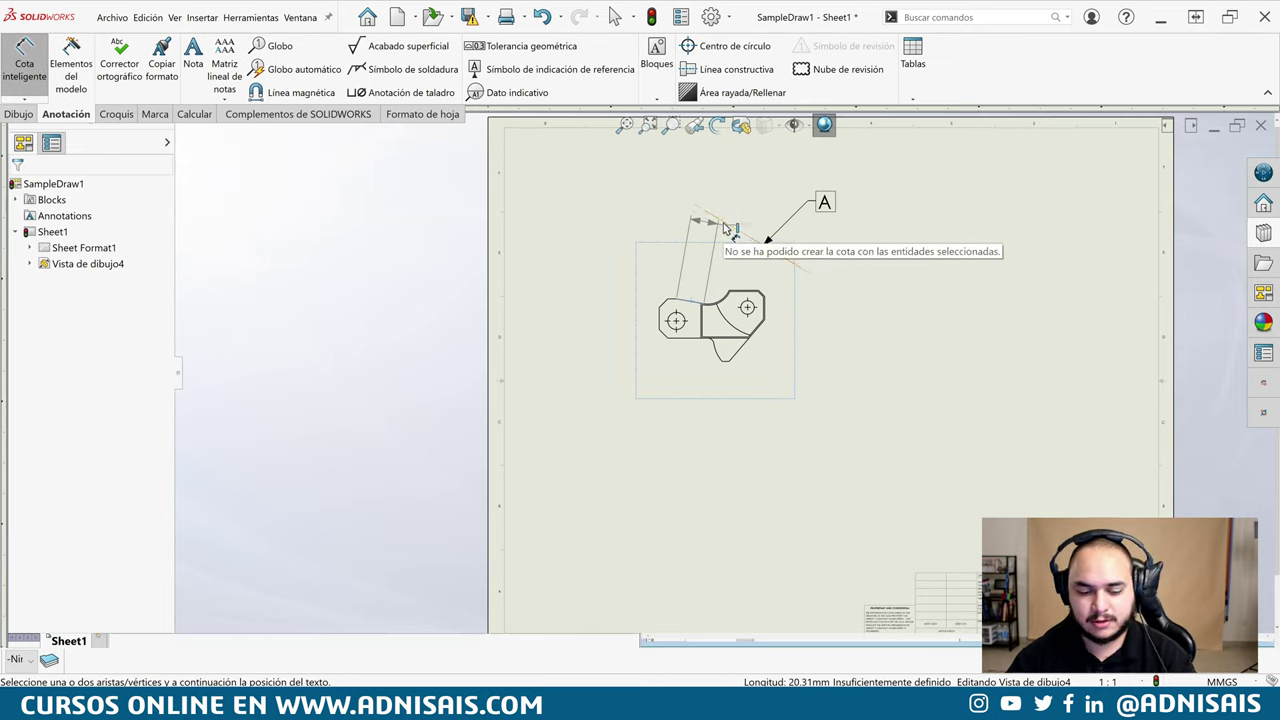
key("Escape")
key("Escape")
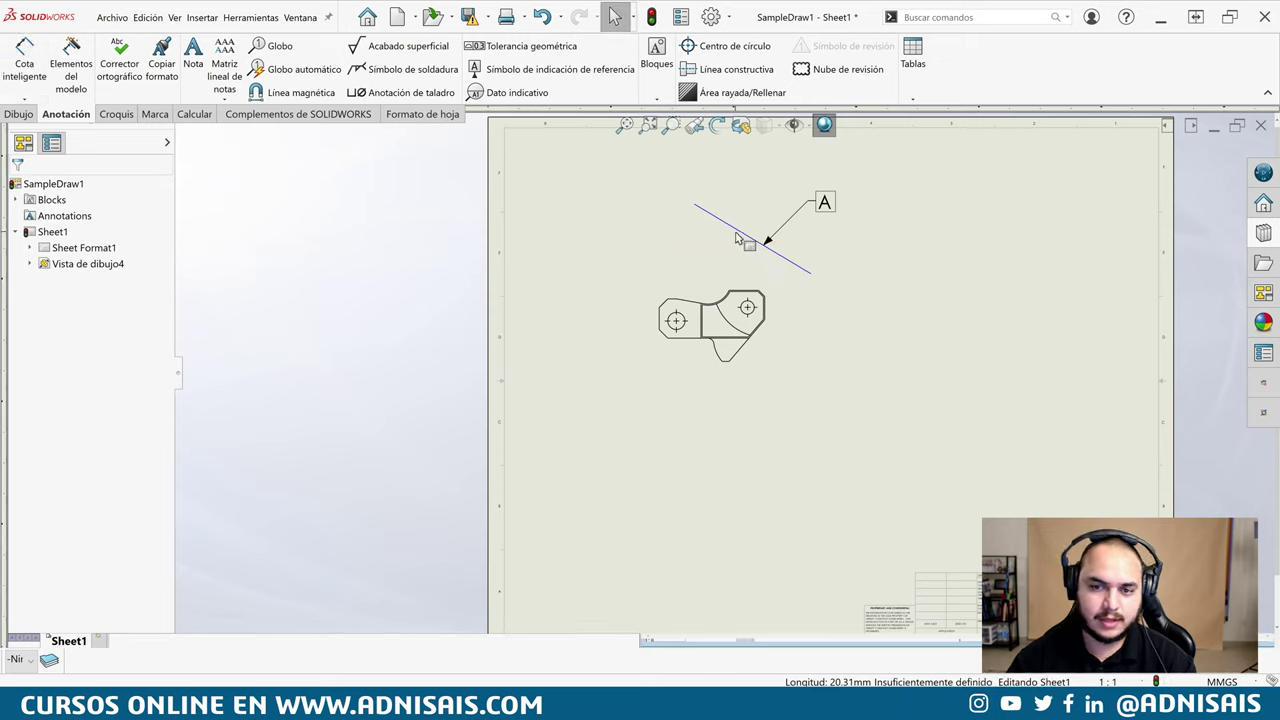
left_click(697, 308)
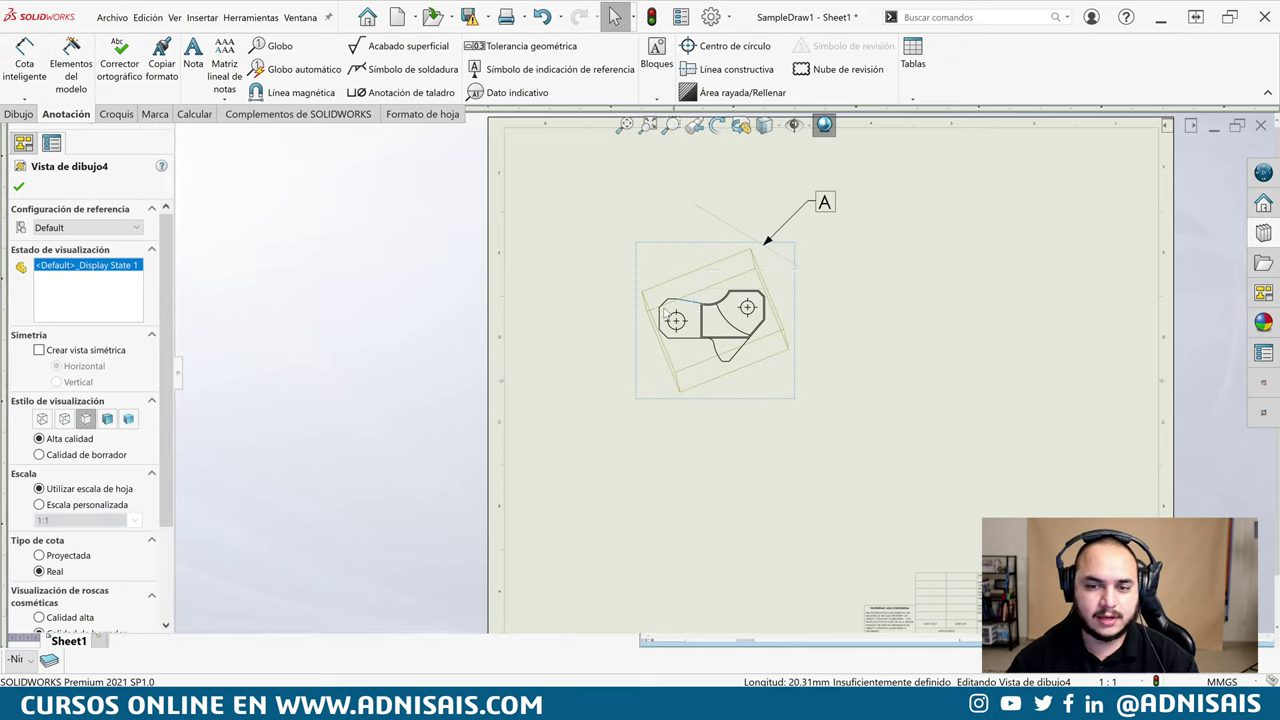
left_click(115, 113)
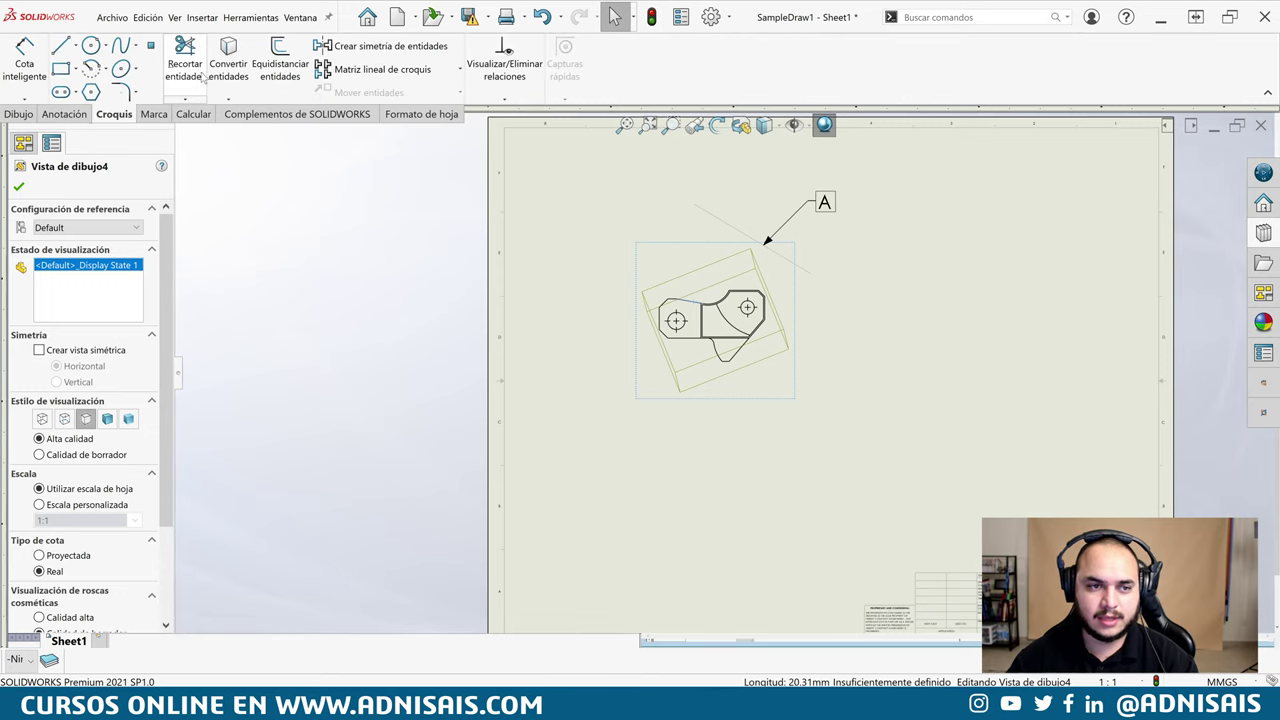
Inspect the short sketch line and cancel two Cota inteligente attempts on it
key("Escape")
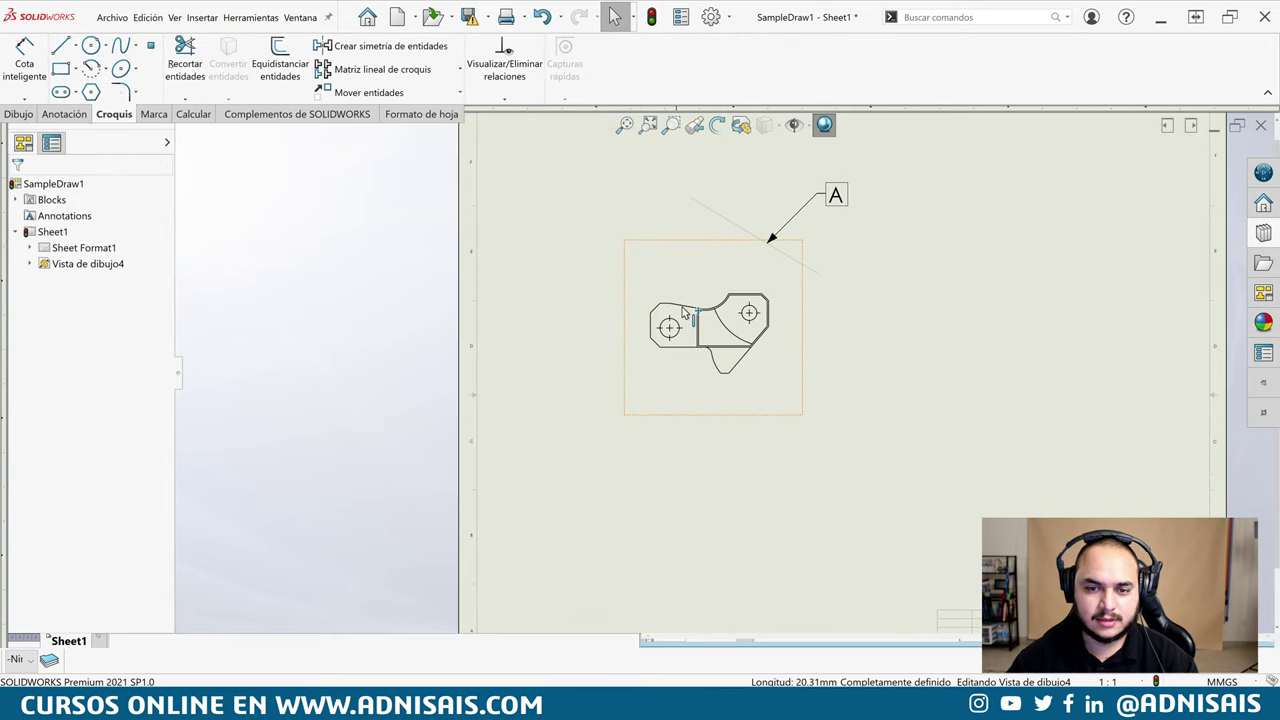
left_click(684, 305)
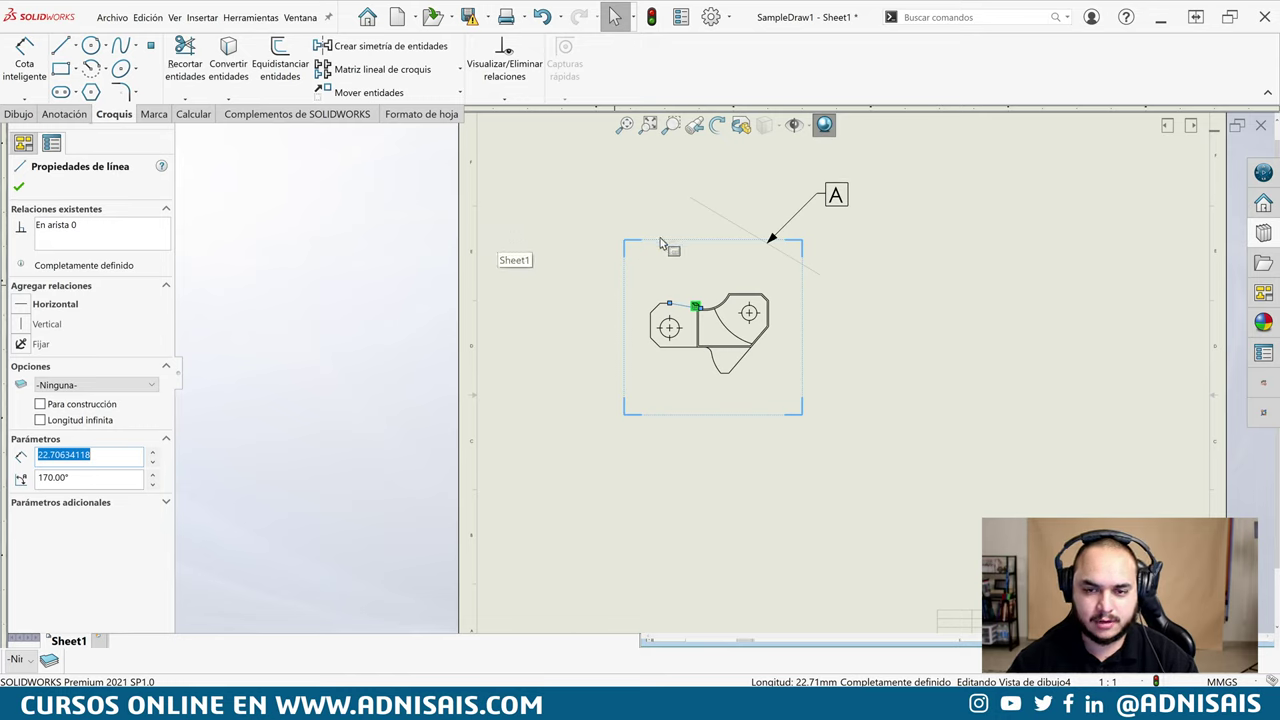
left_click(714, 243)
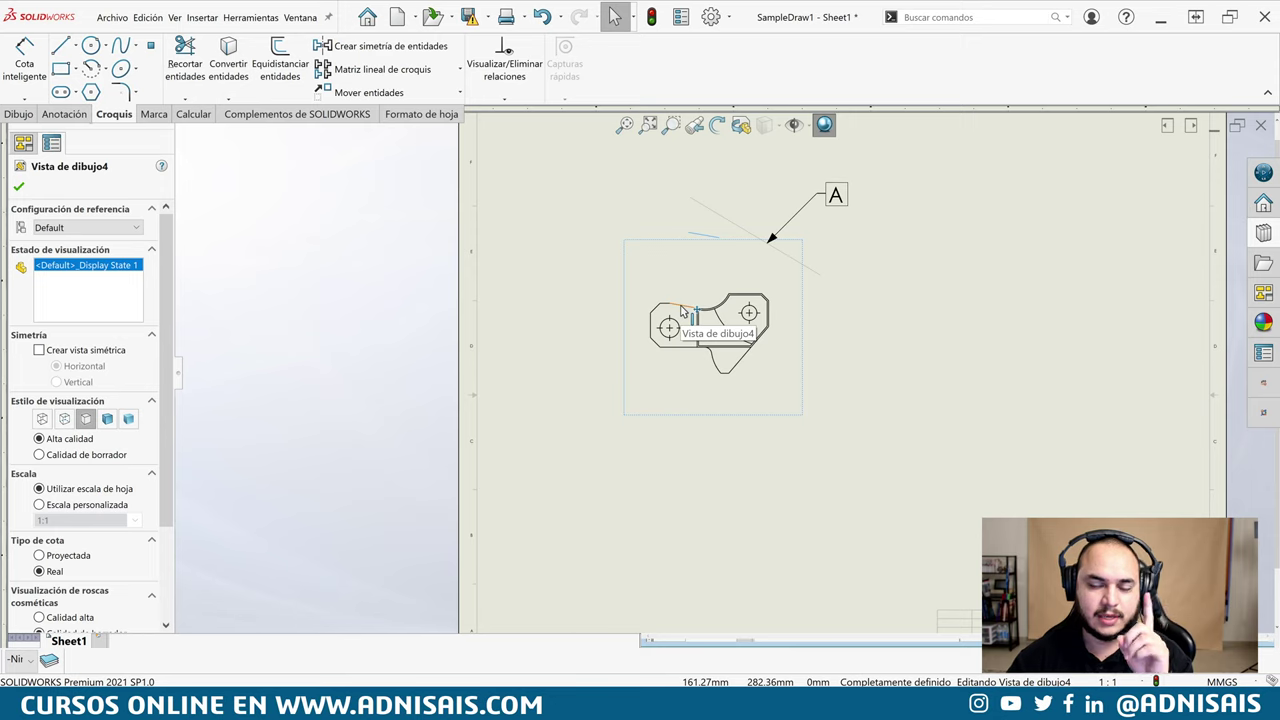
left_click(508, 240)
key("d")
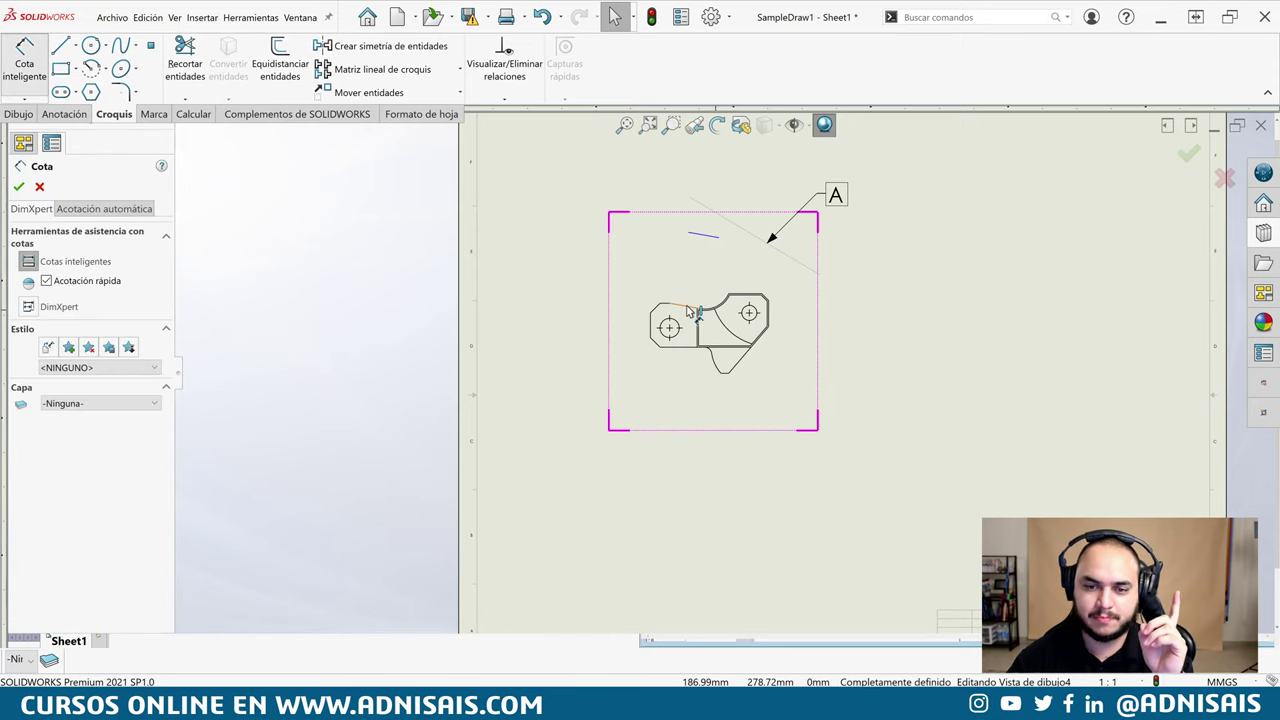
left_click(688, 312)
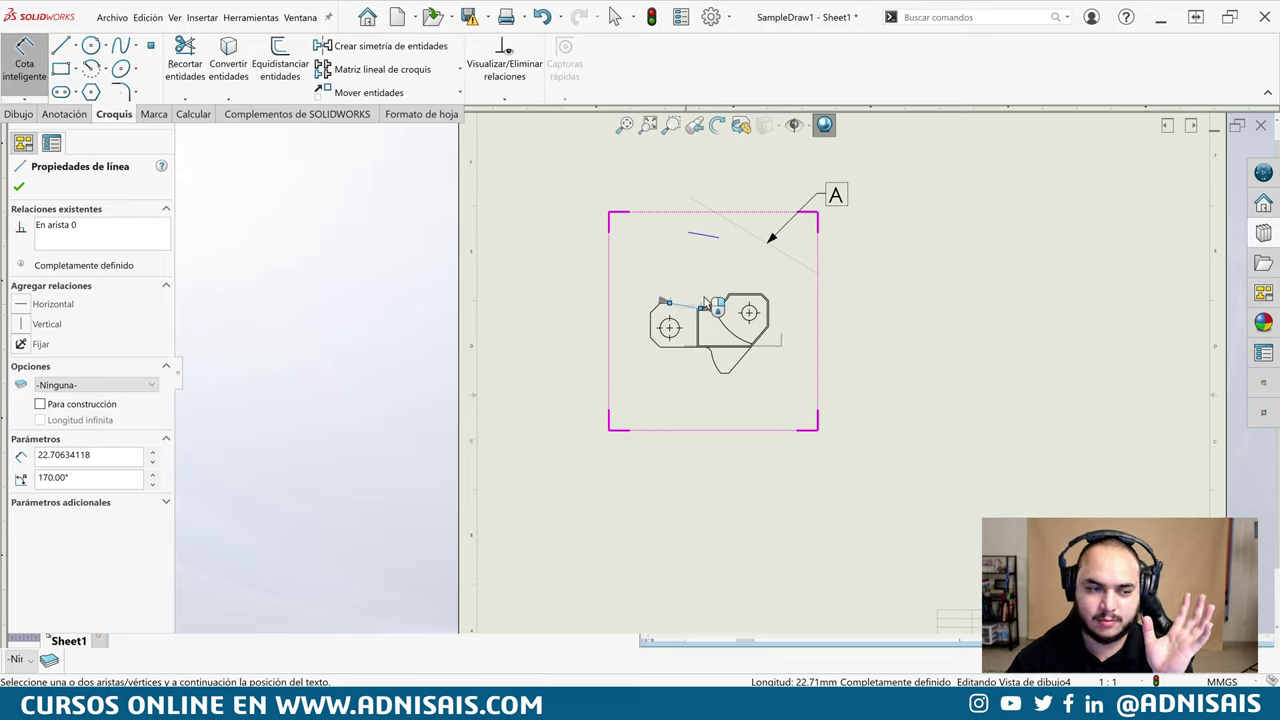
key("Escape")
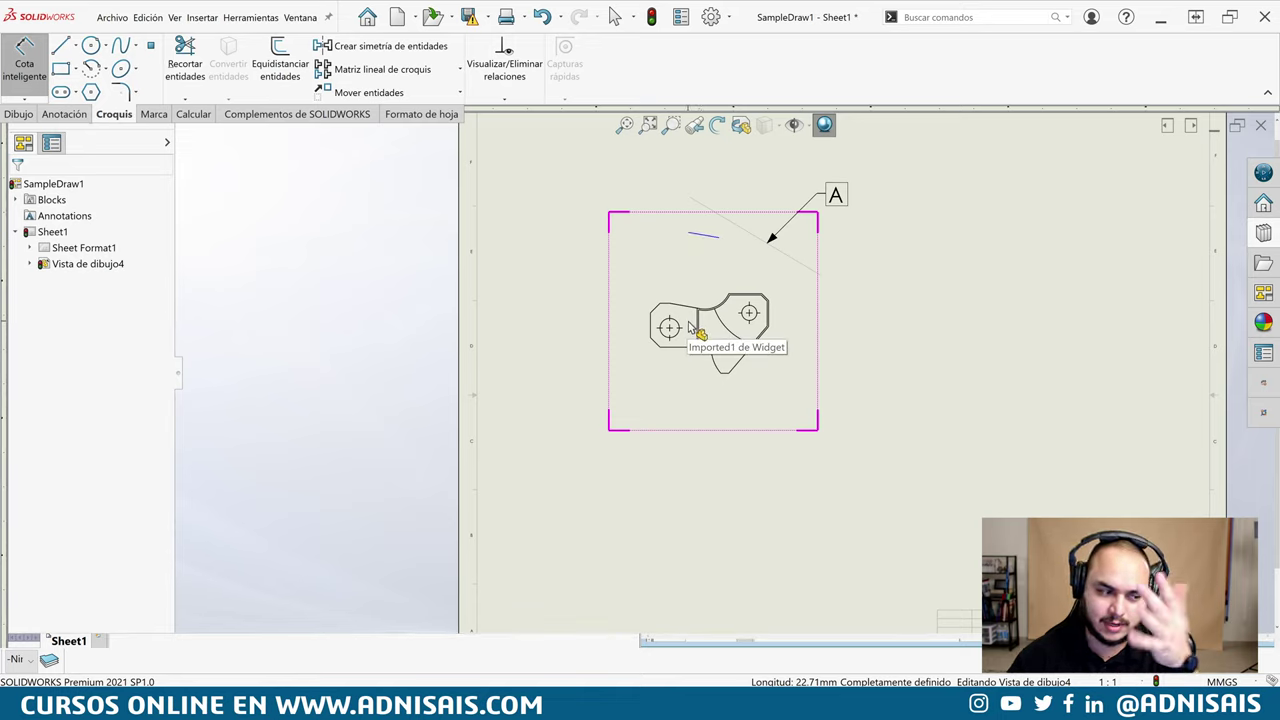
left_click(702, 238)
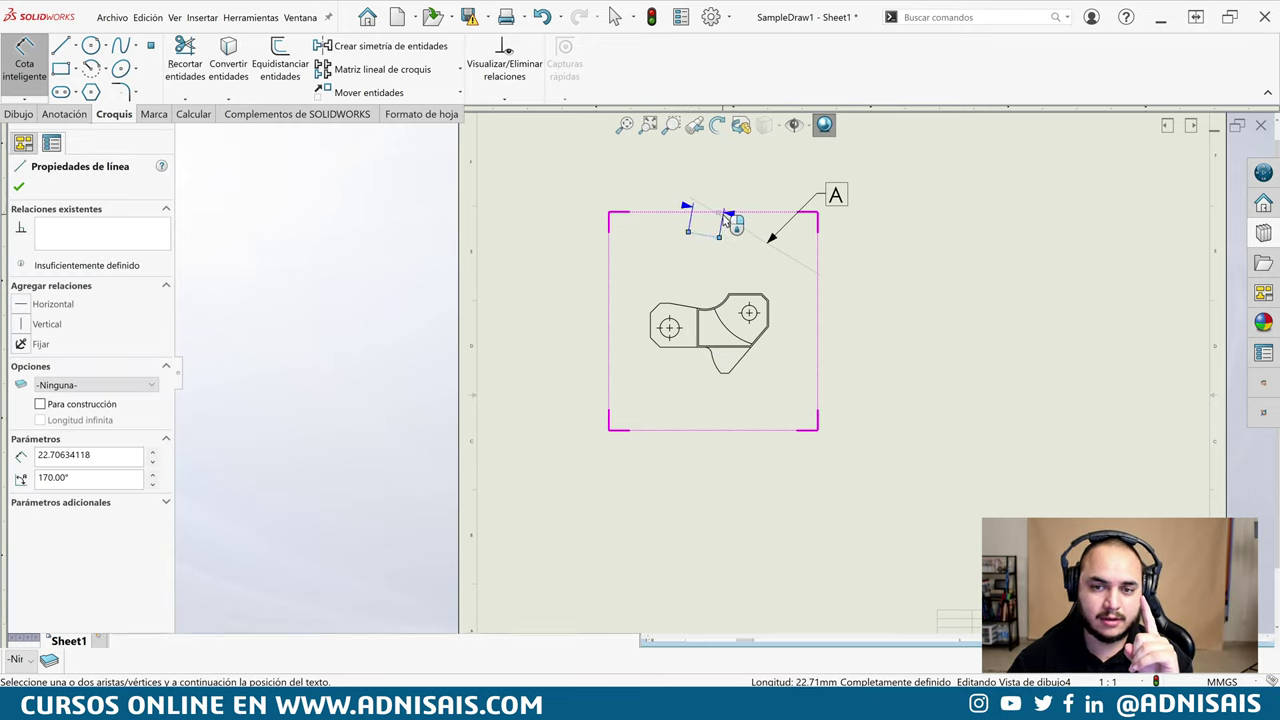
key("Escape")
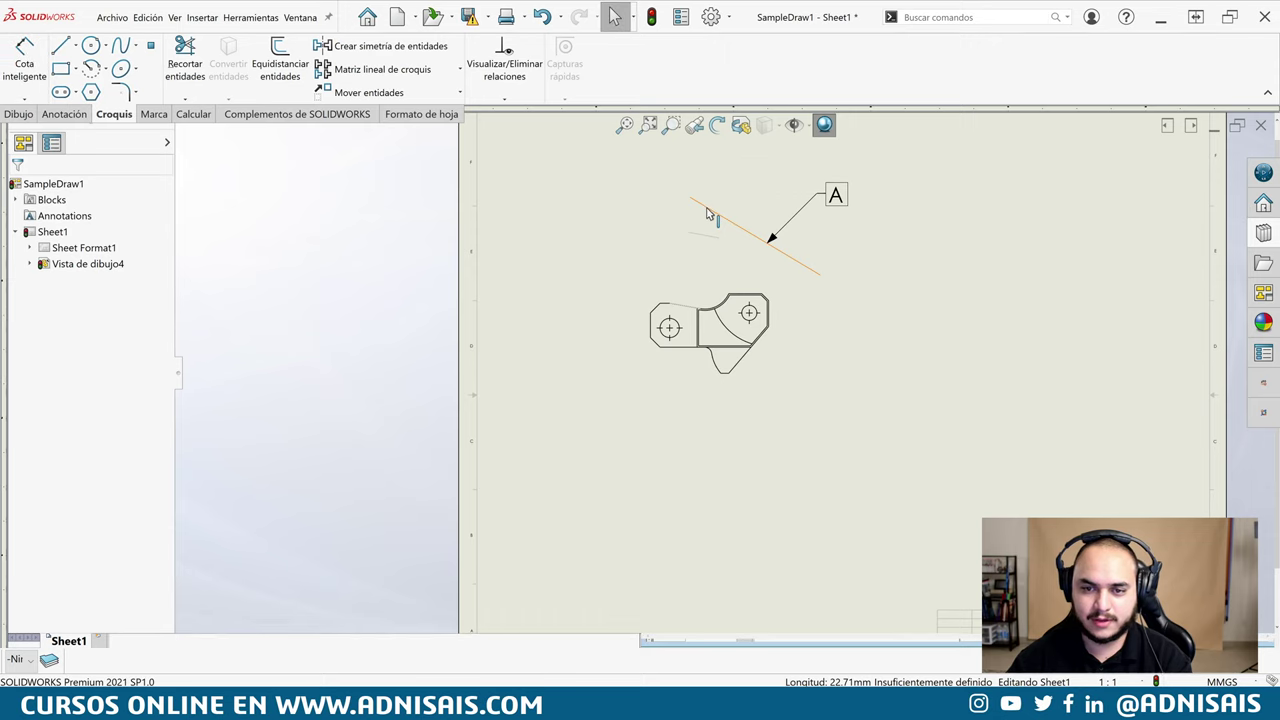
Drag Vista de dibujo4 down-left and move the short 22.71 mm line between it and line A
left_click(708, 214)
left_click(694, 235)
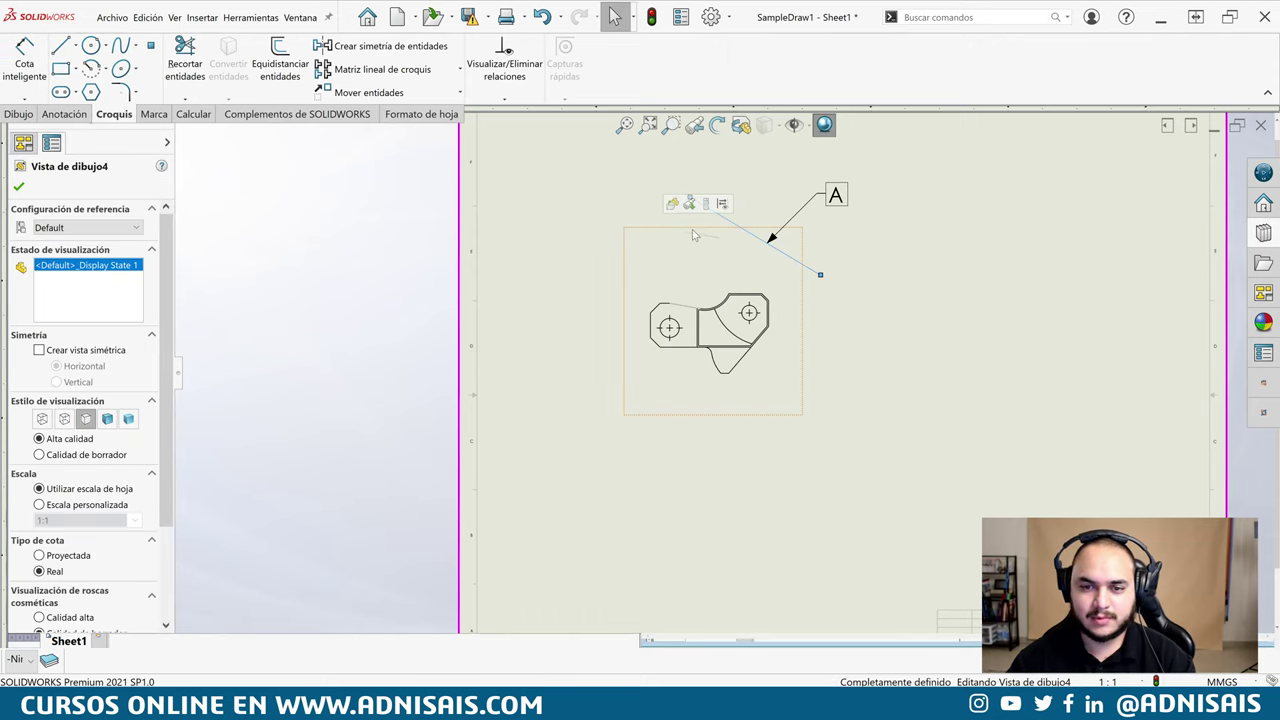
left_click(702, 235)
left_click_drag(660, 233, 656, 316)
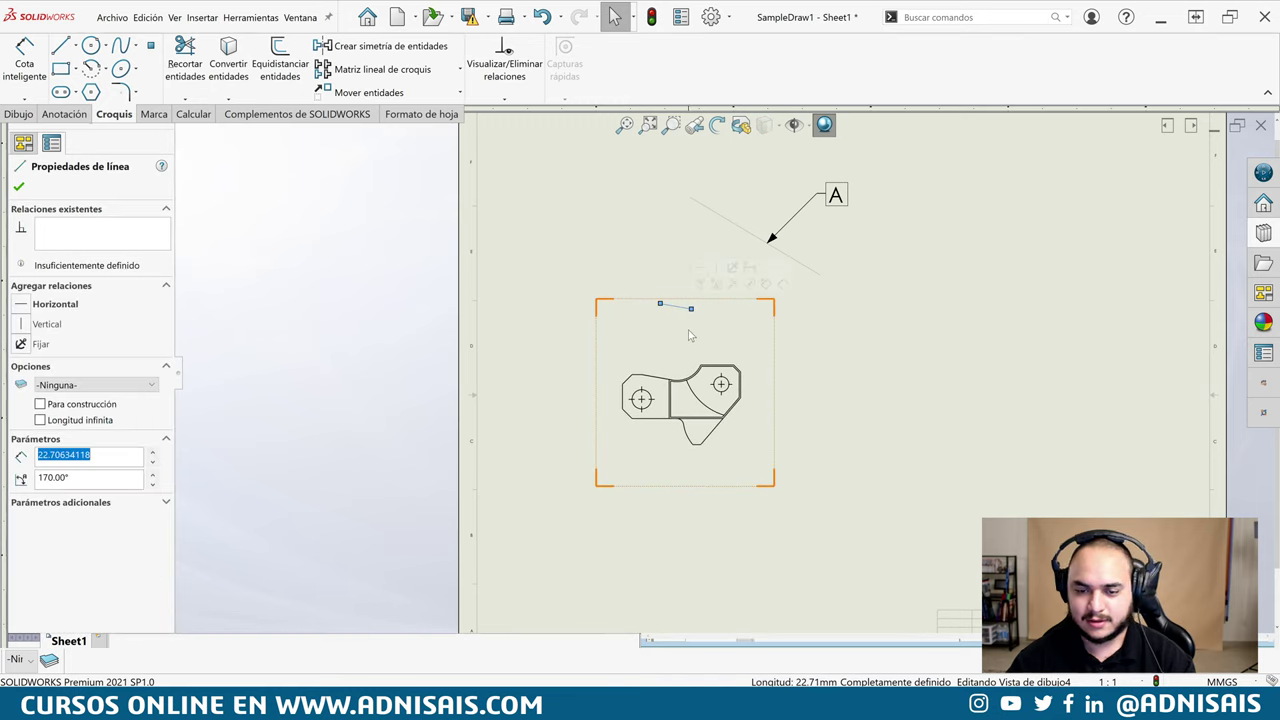
left_click_drag(672, 307, 655, 383)
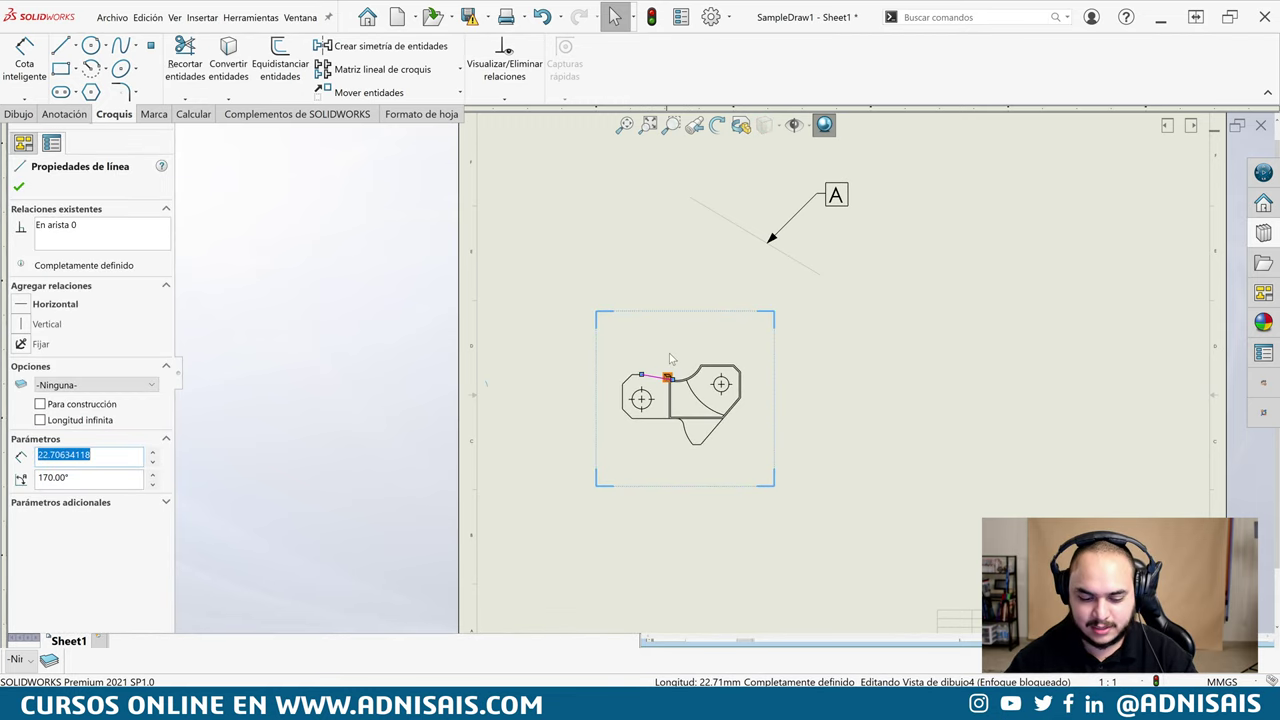
left_click(708, 262)
left_click(704, 268)
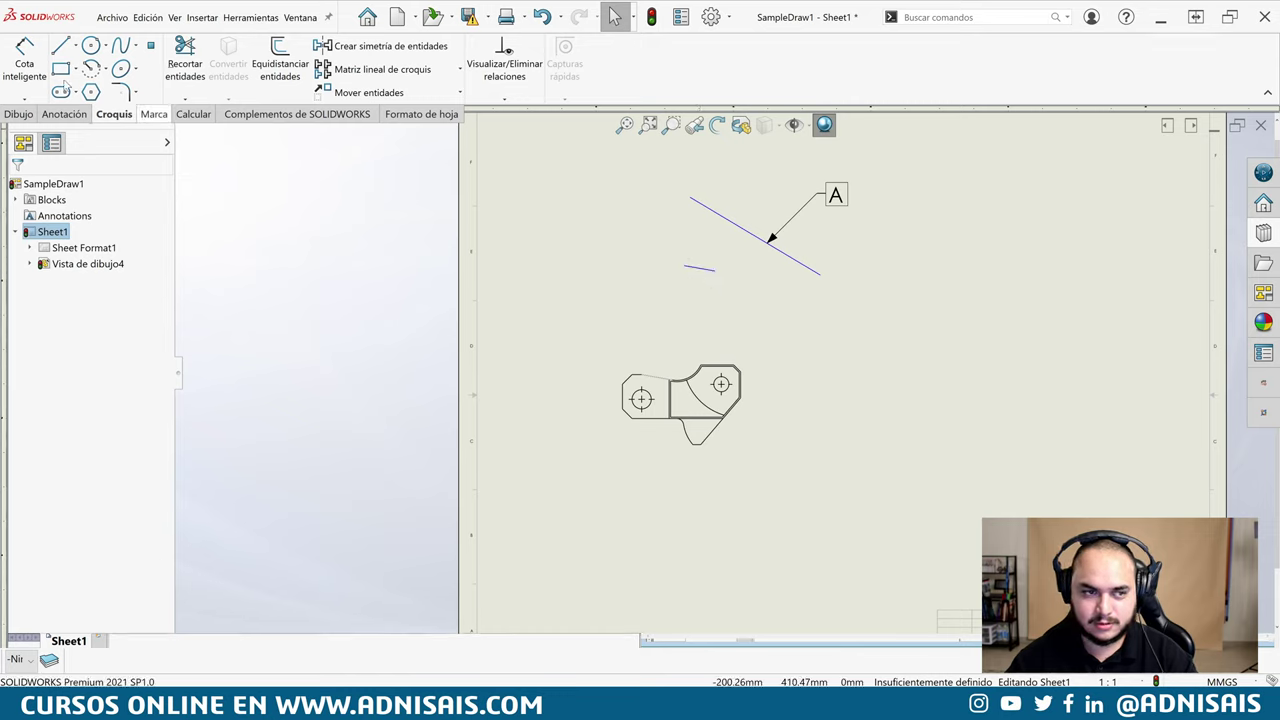
Dimension the angle between the short sketch line and line A as 20.85°
left_click(24, 58)
left_click(713, 269)
left_click(737, 225)
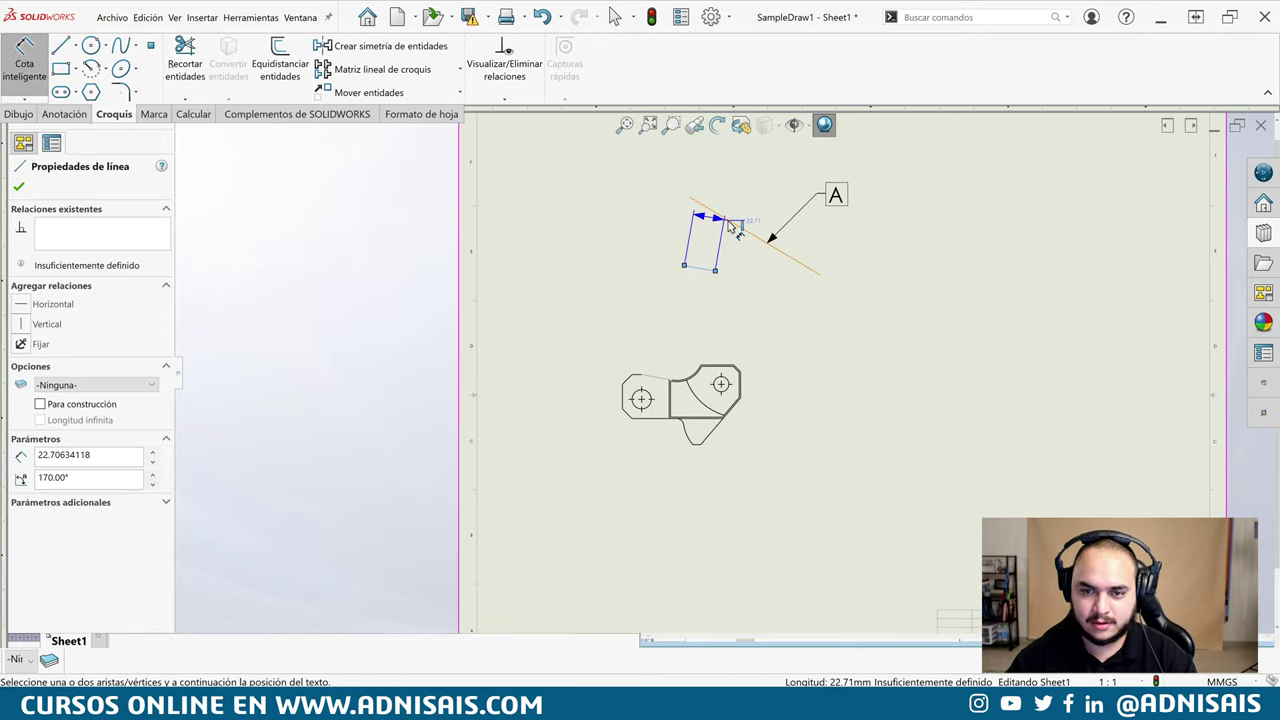
left_click(632, 230)
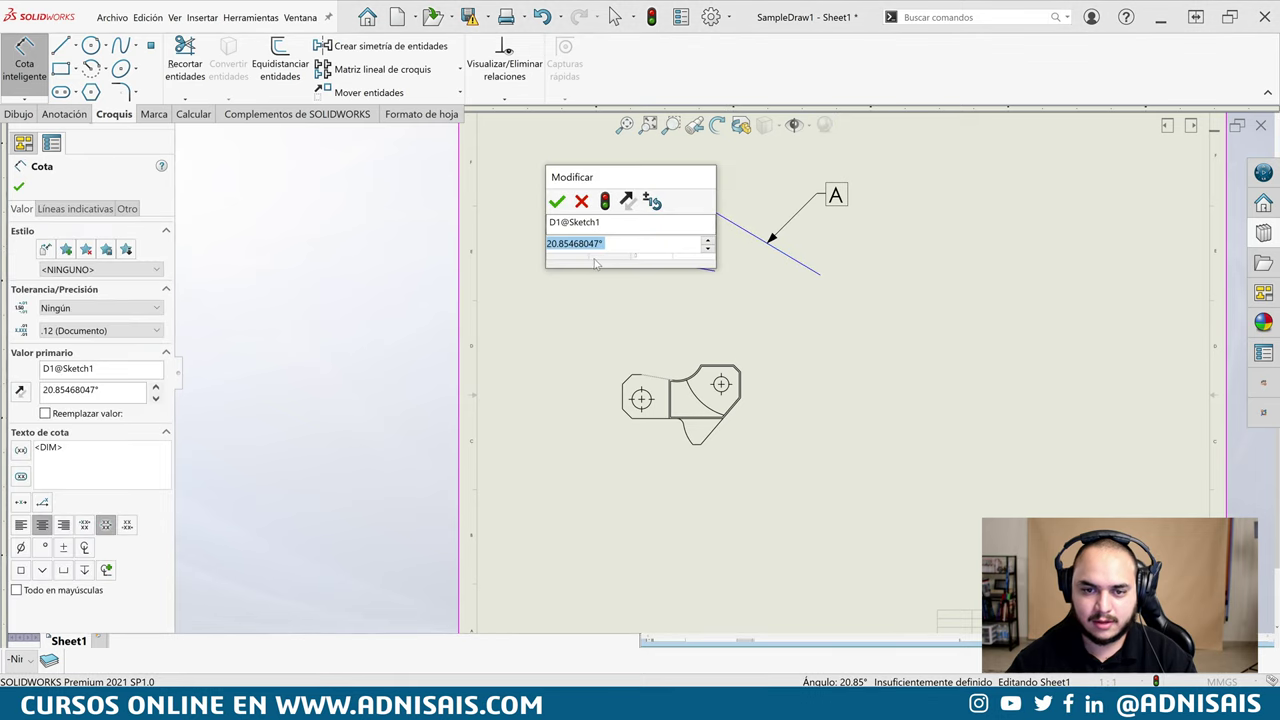
left_click(557, 201)
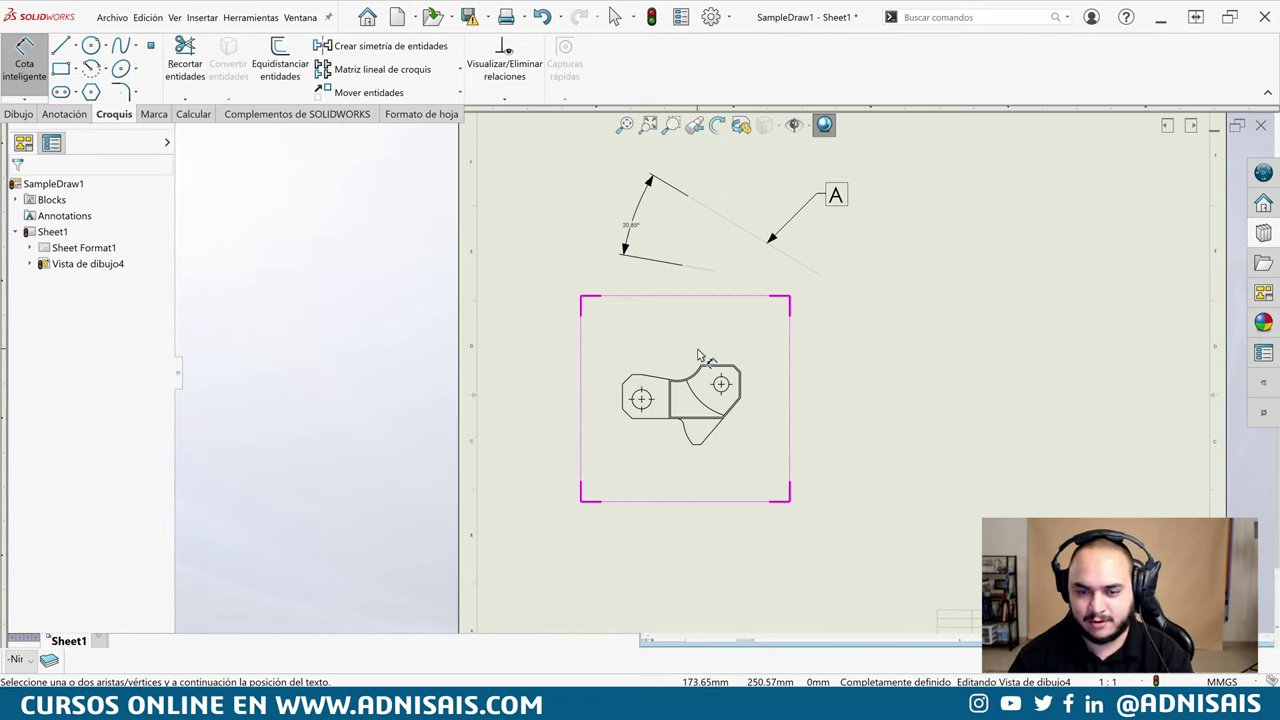
key("Escape")
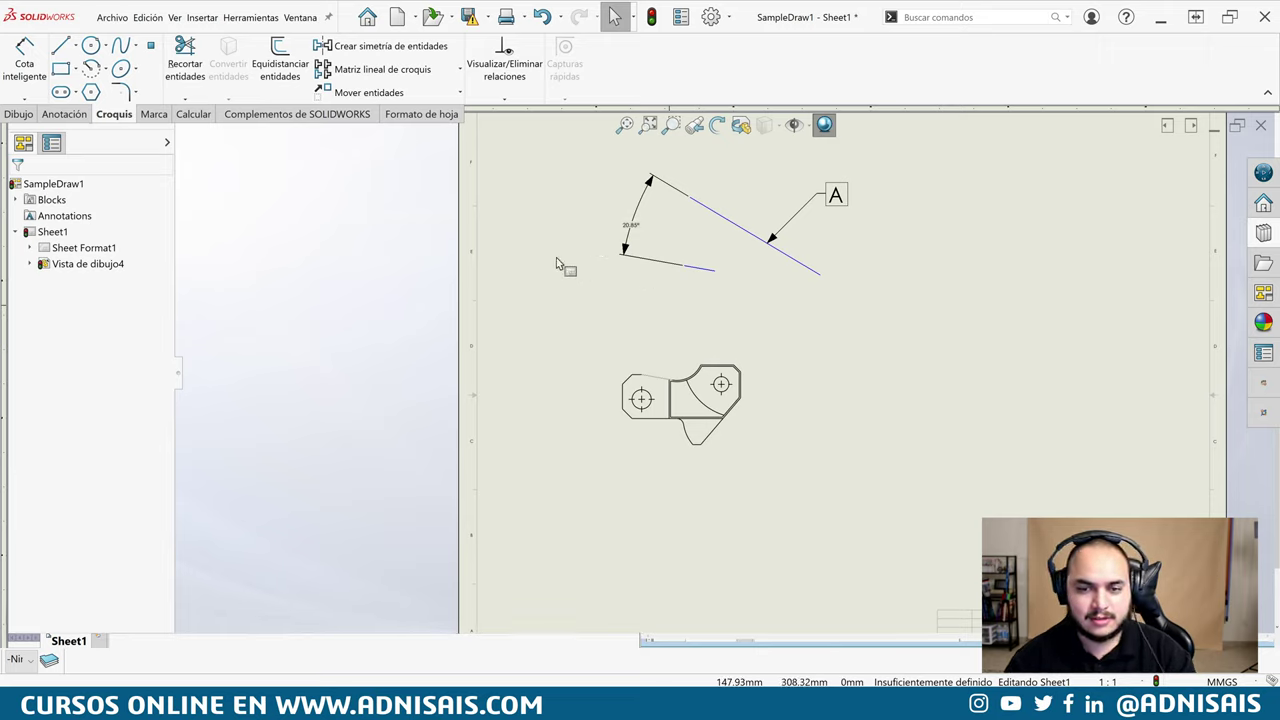
left_click(193, 114)
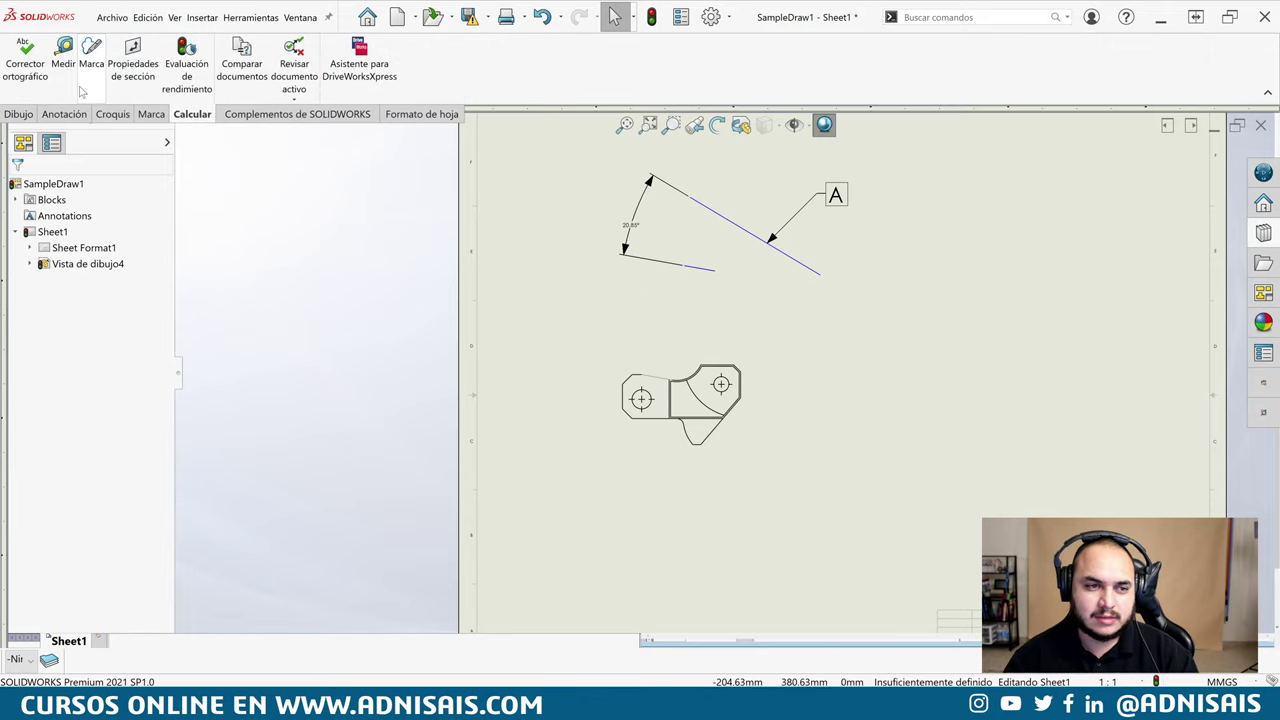
left_click(63, 55)
left_click(706, 210)
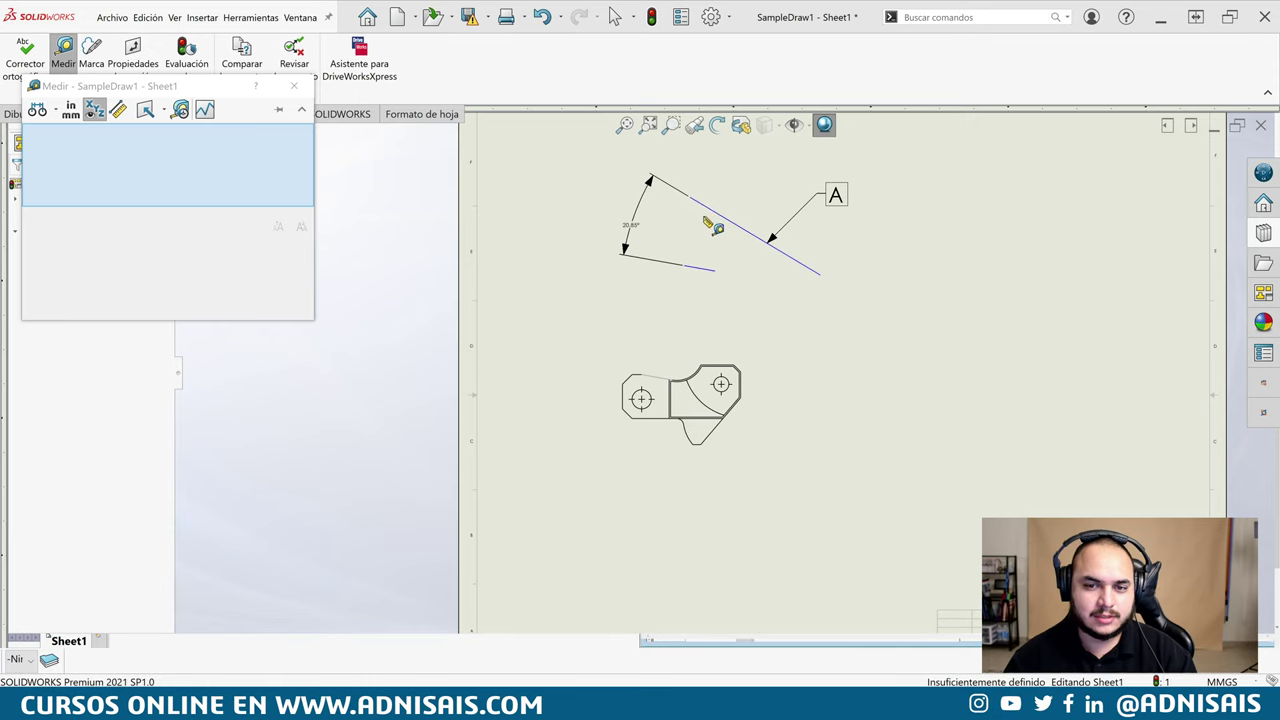
left_click(664, 384)
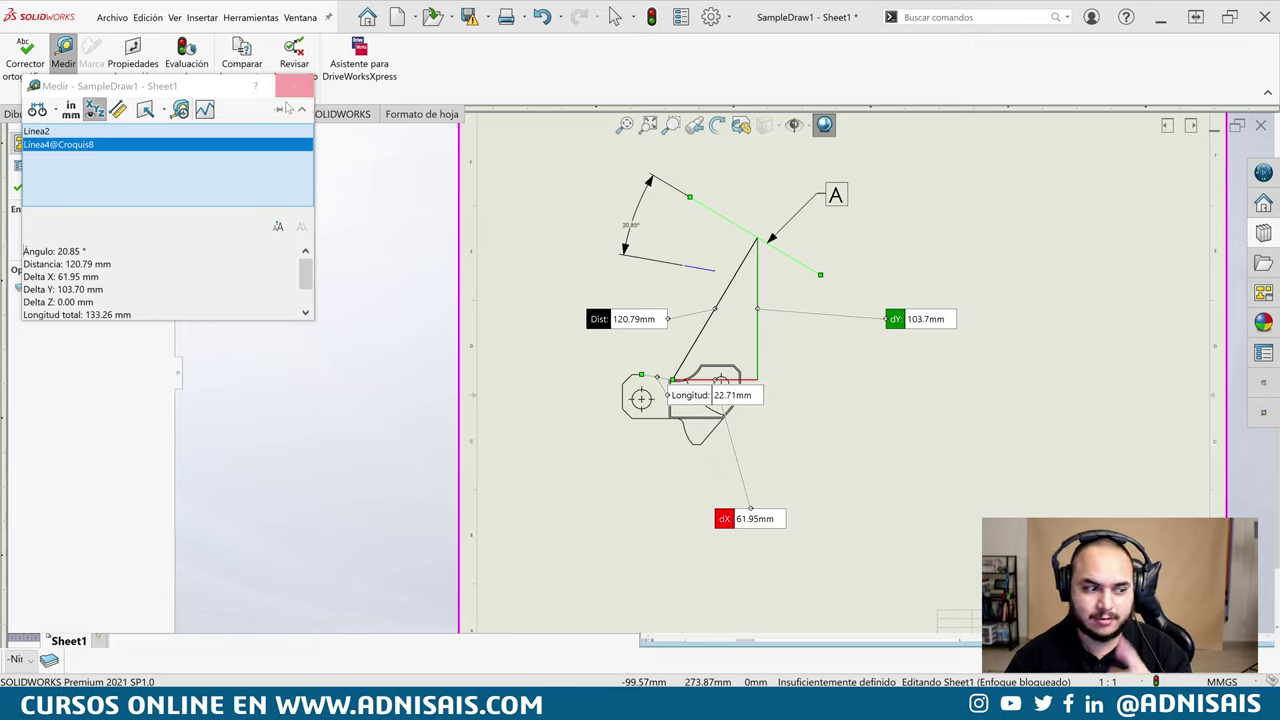
left_click(307, 96)
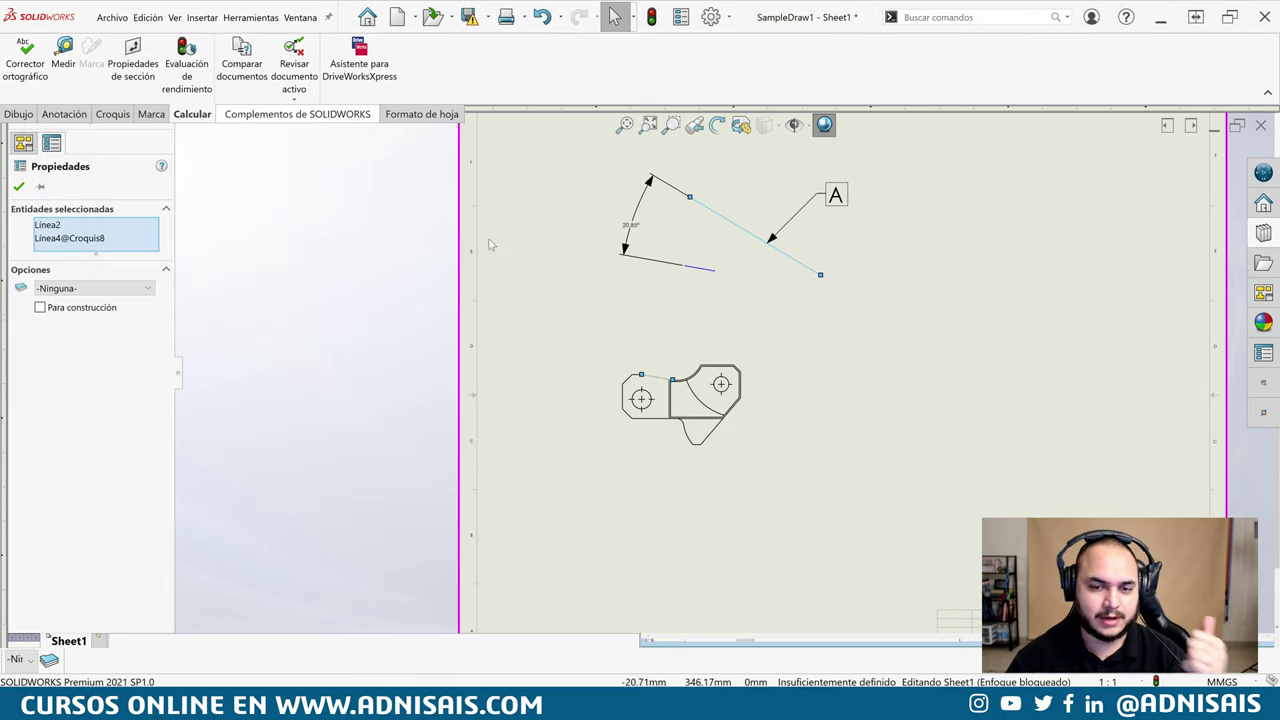
left_click(19, 113)
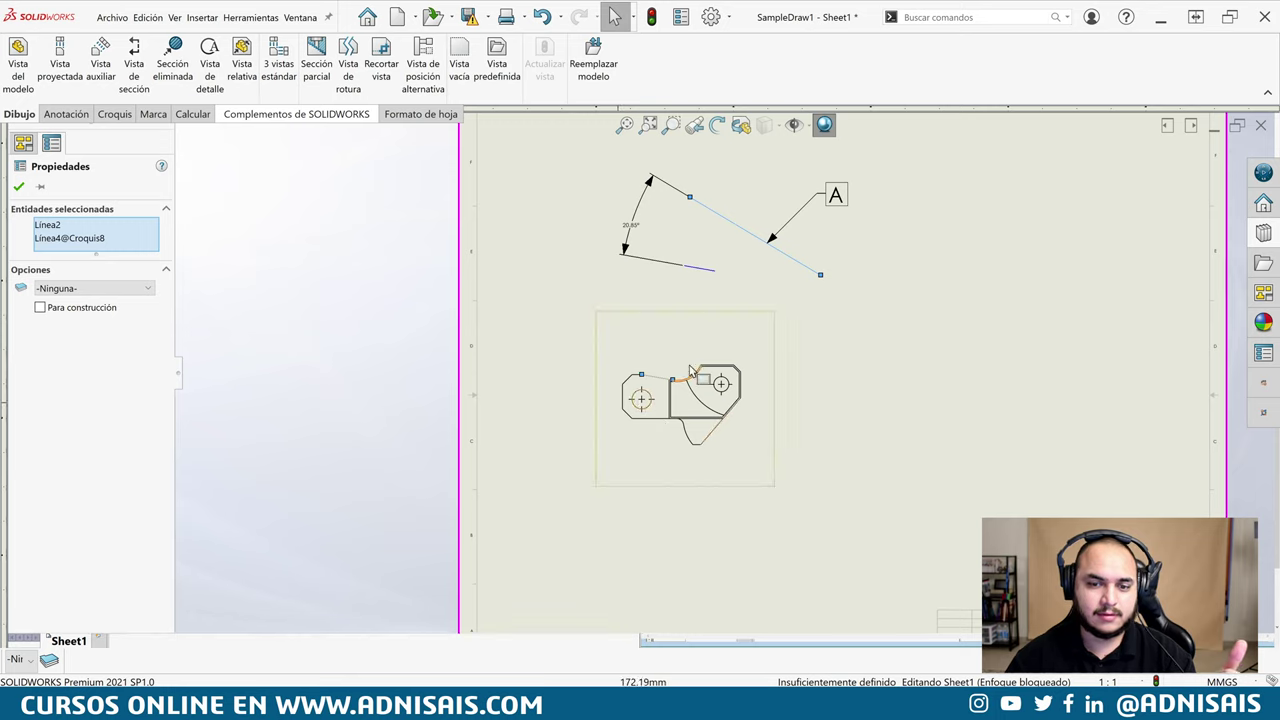
left_click(503, 320)
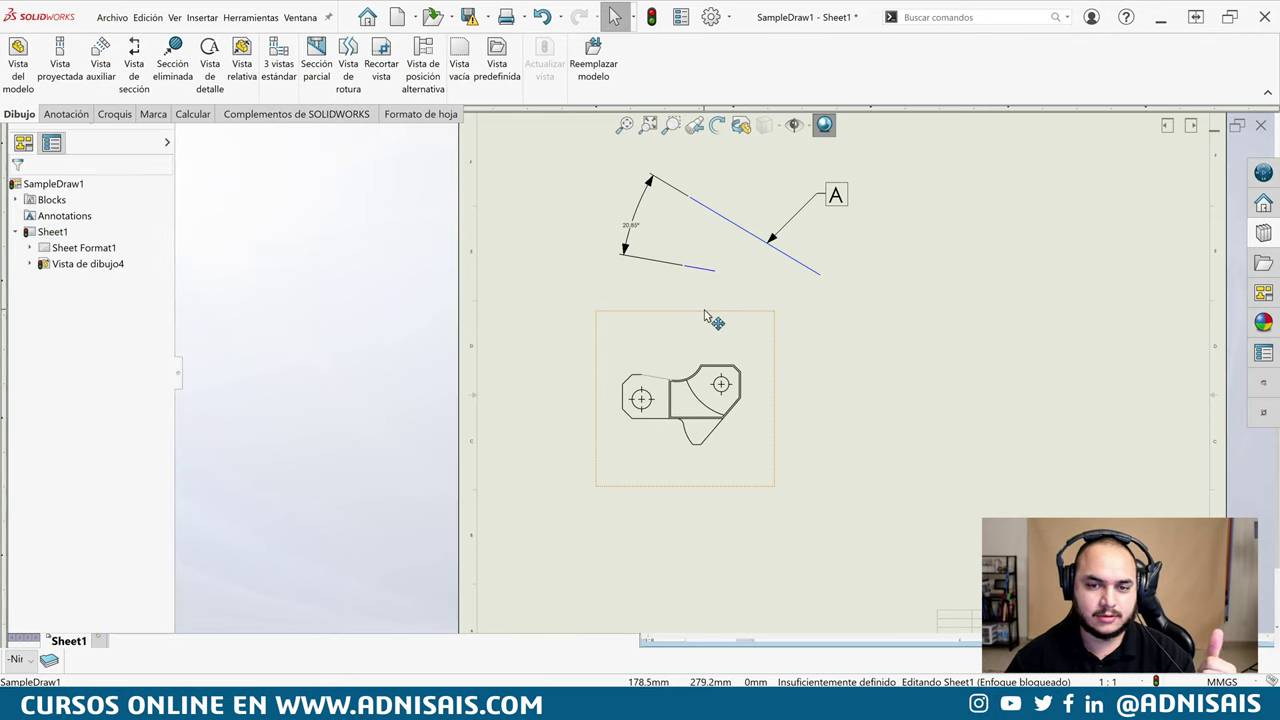
left_click(193, 113)
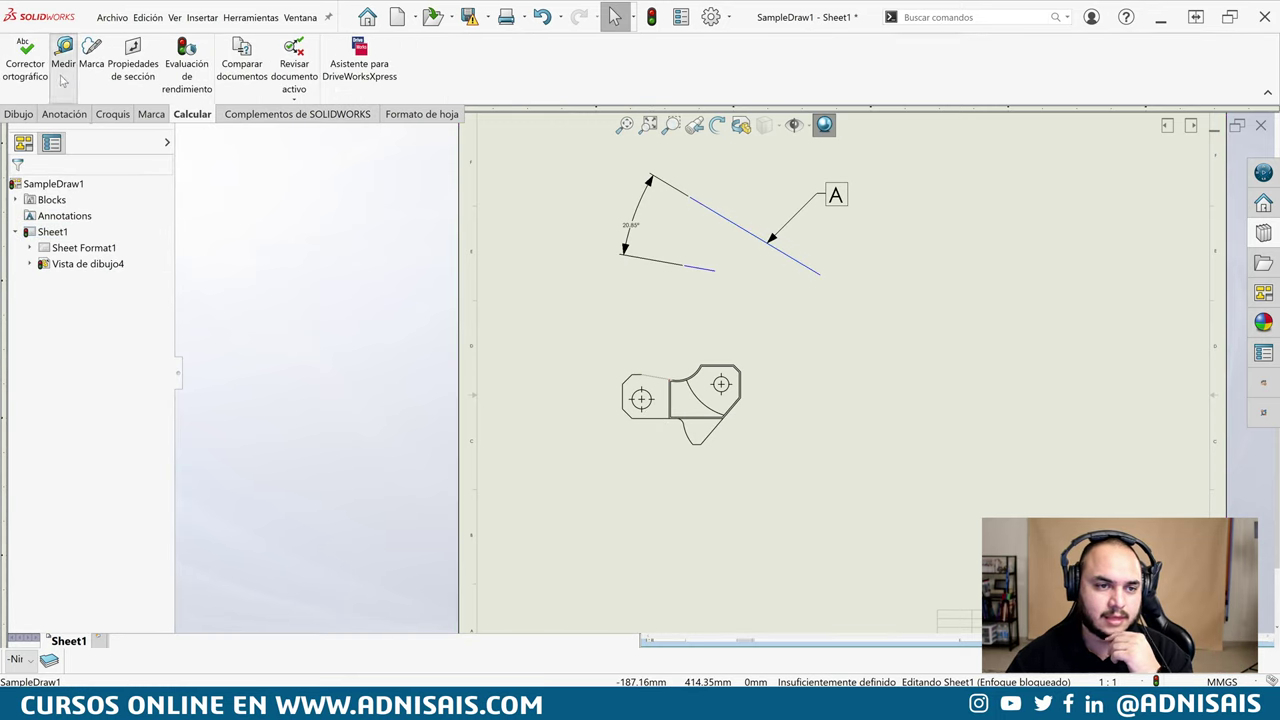
left_click(63, 55)
left_click(671, 411)
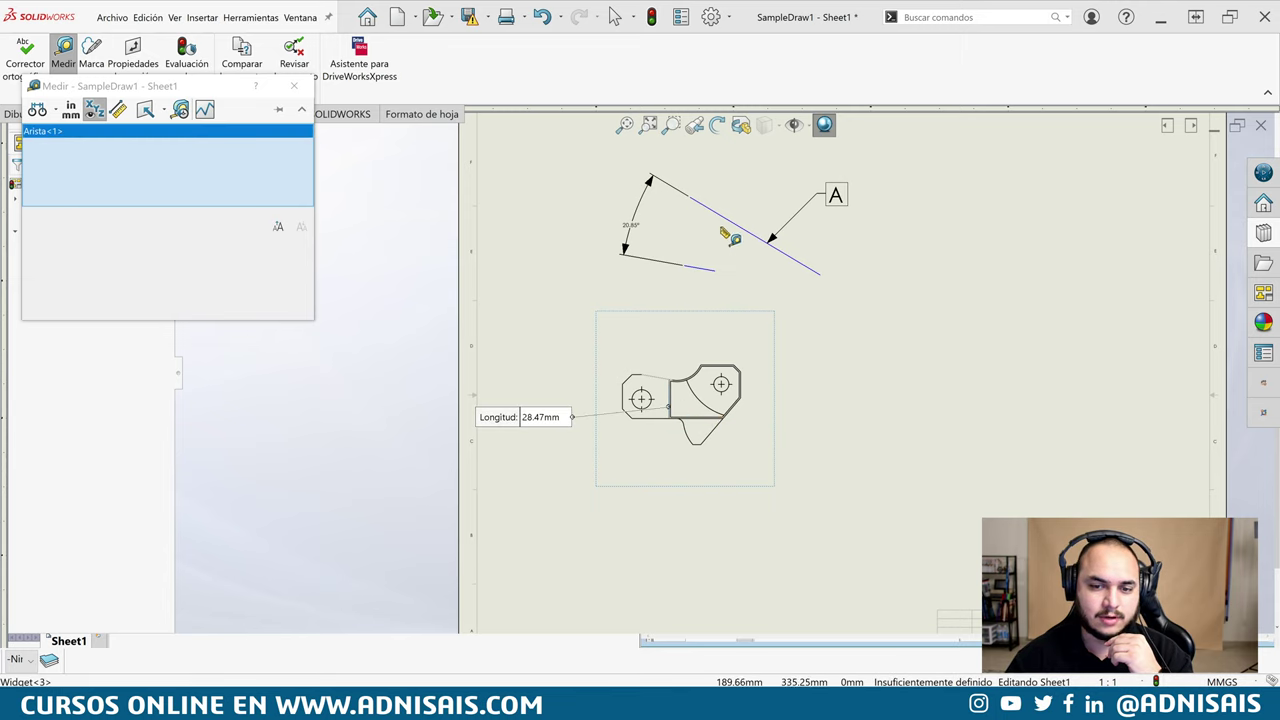
left_click(734, 229)
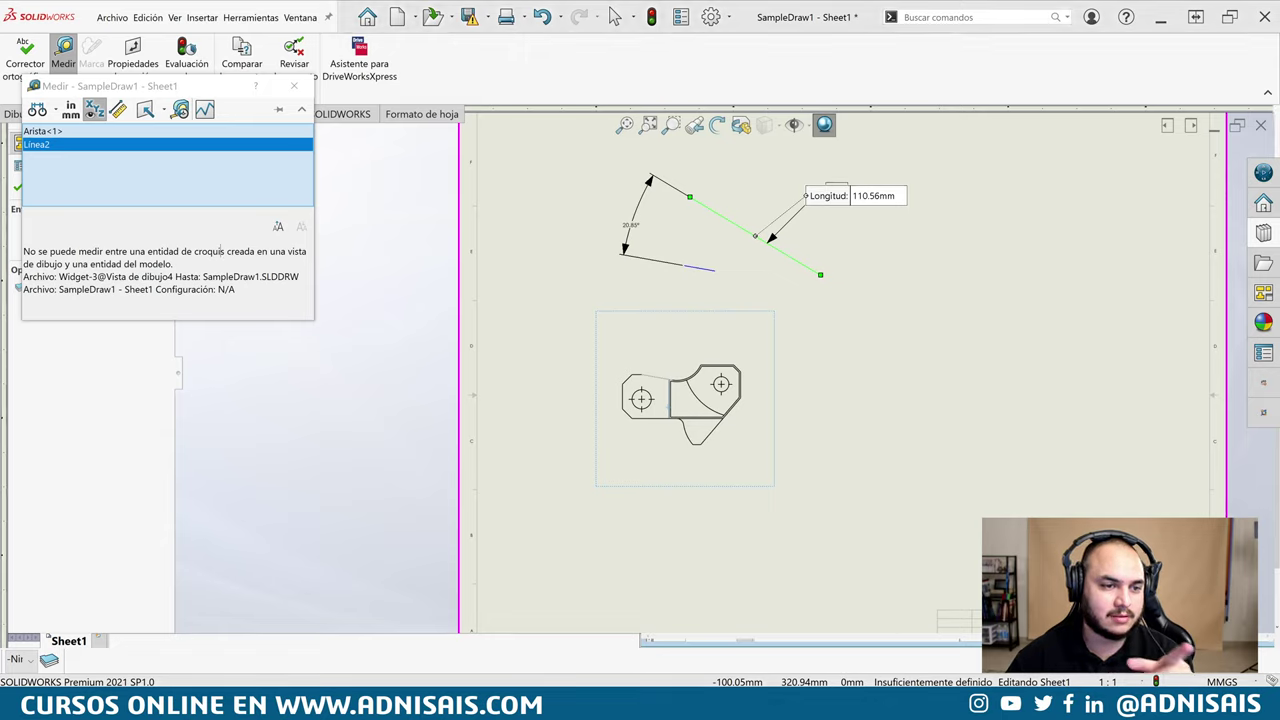
left_click(294, 86)
left_click(484, 331)
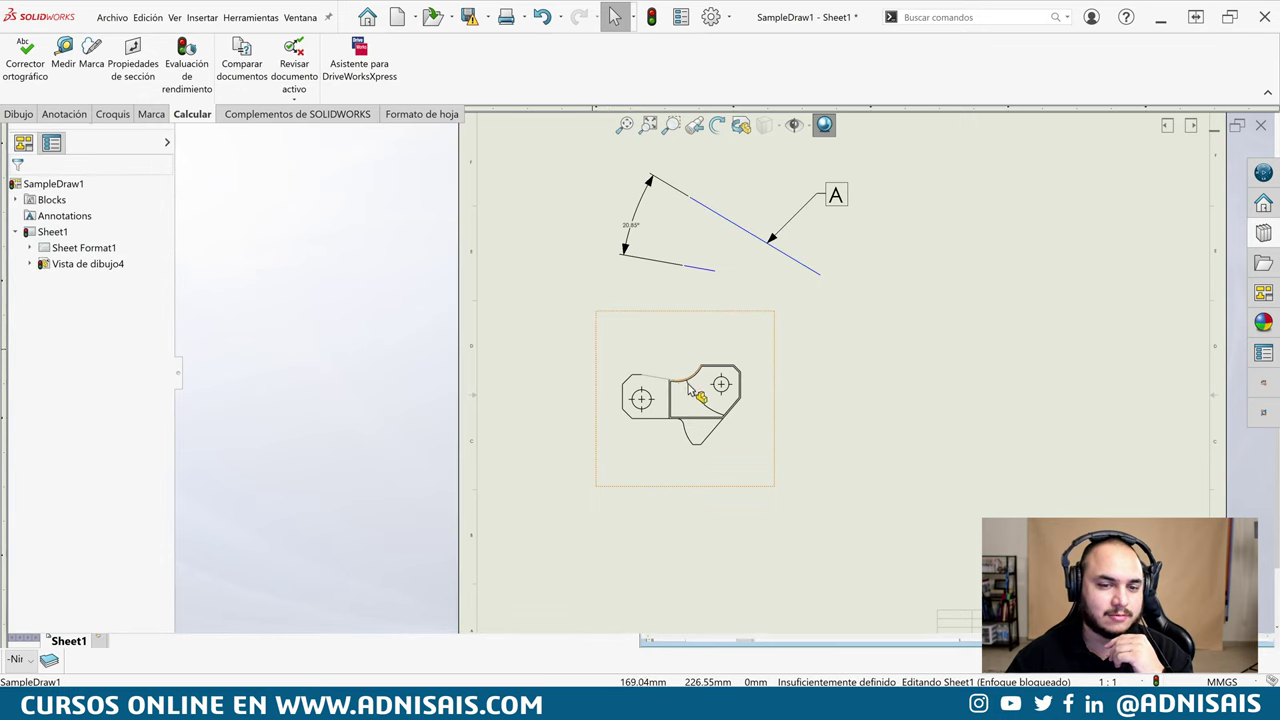
left_click(657, 378)
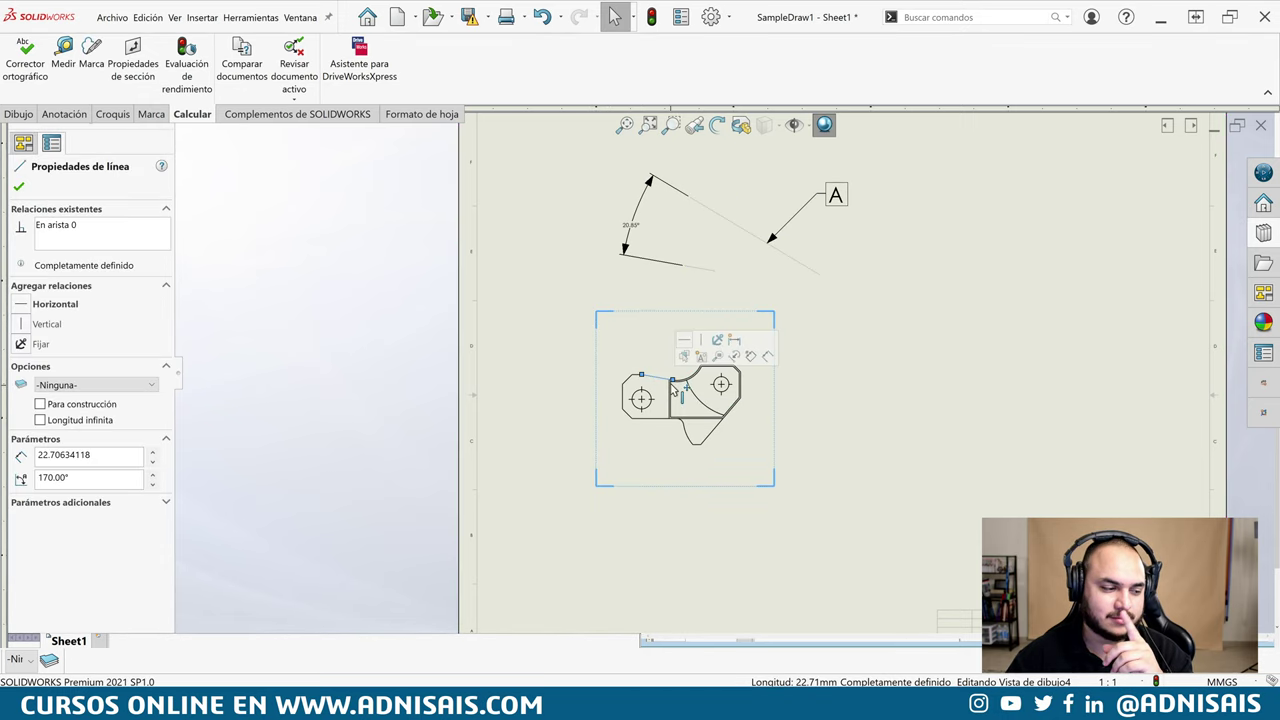
left_click(63, 50)
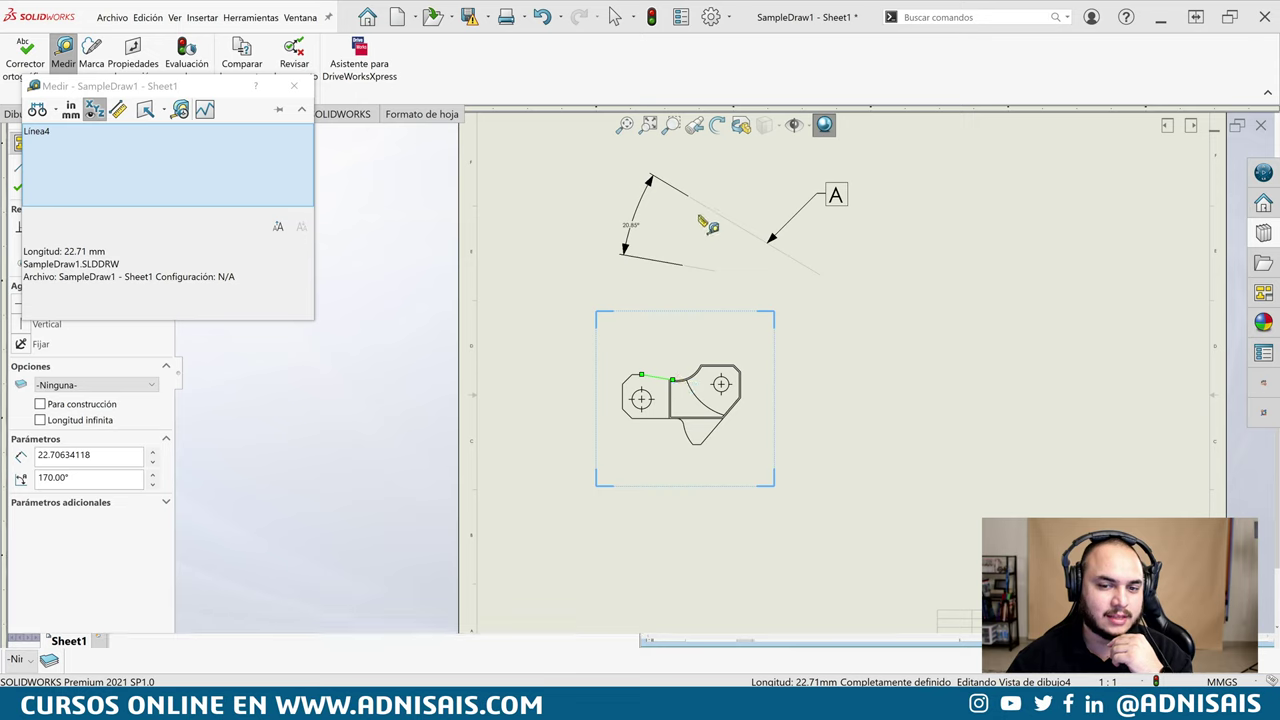
left_click(714, 212)
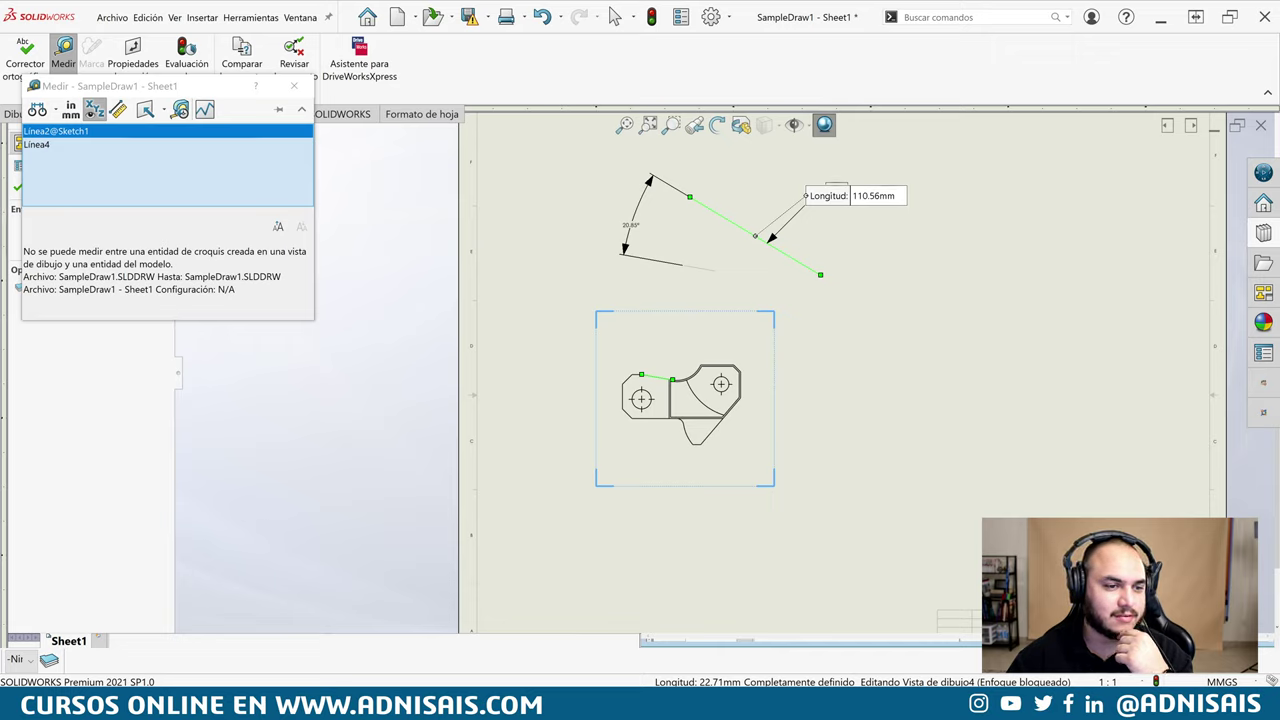
left_click(478, 286)
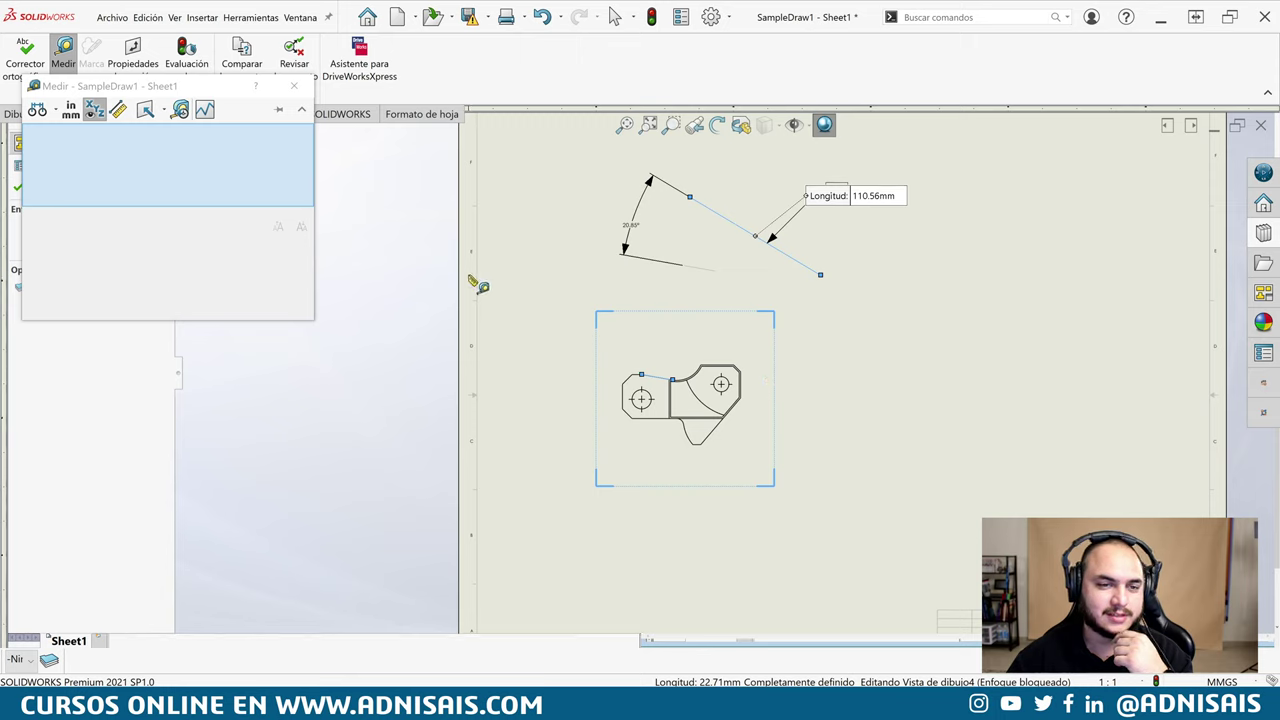
left_click(673, 392)
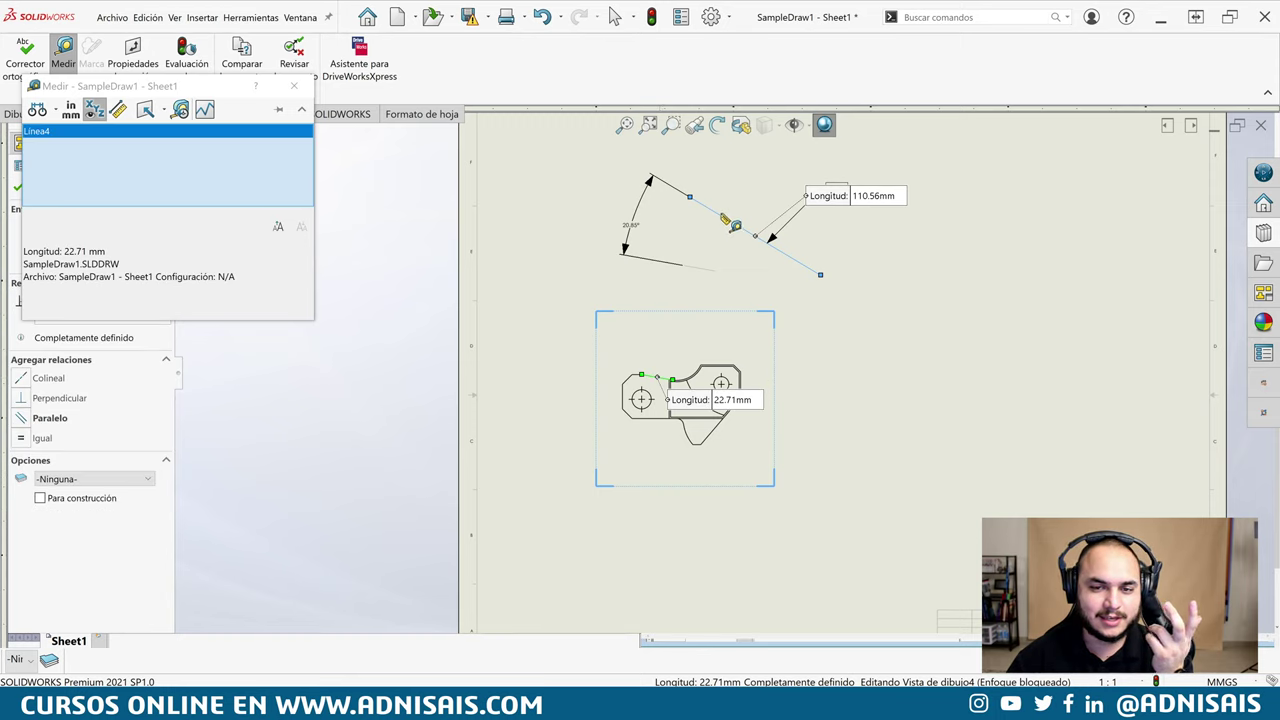
left_click(722, 219)
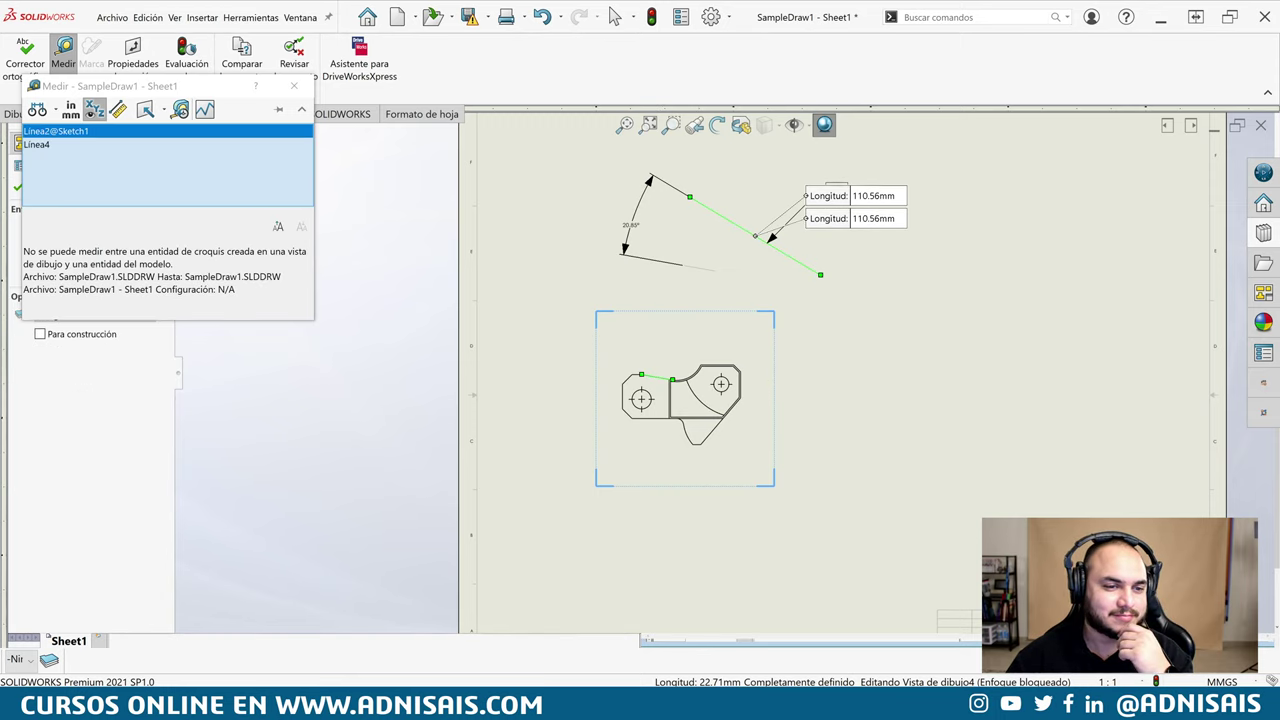
left_click(294, 85)
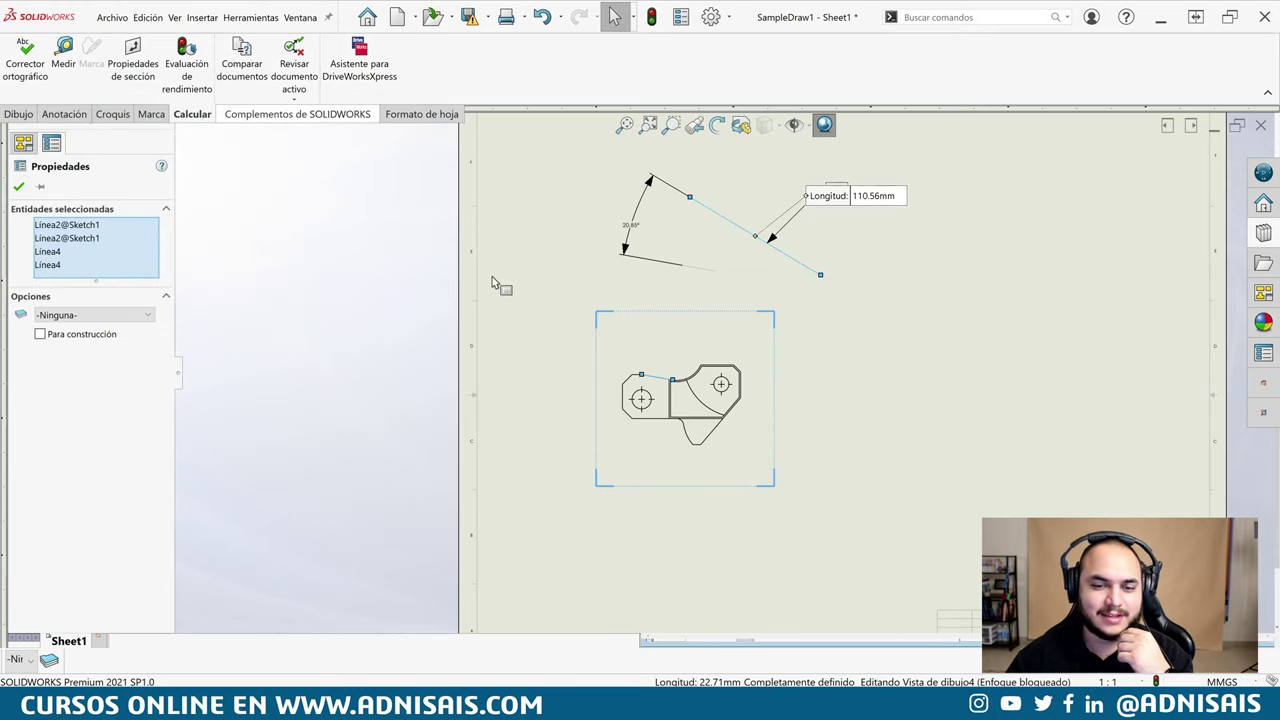
left_click(505, 310)
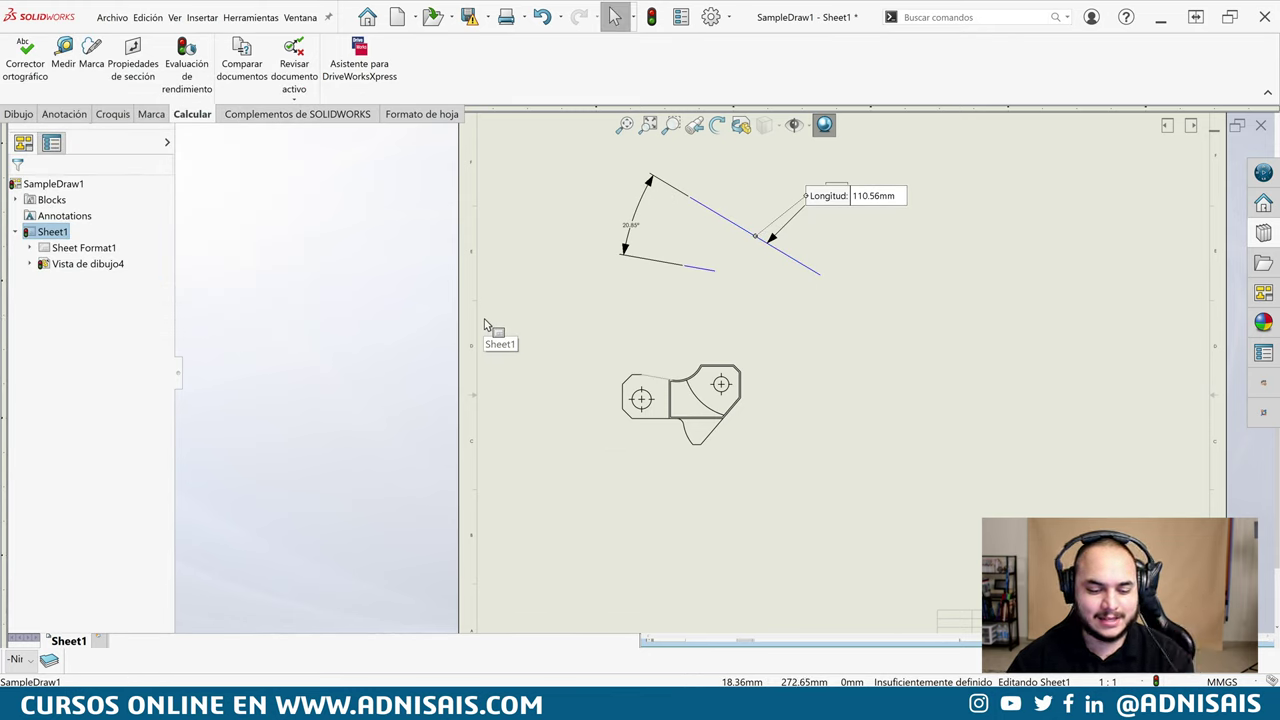
left_click(483, 322)
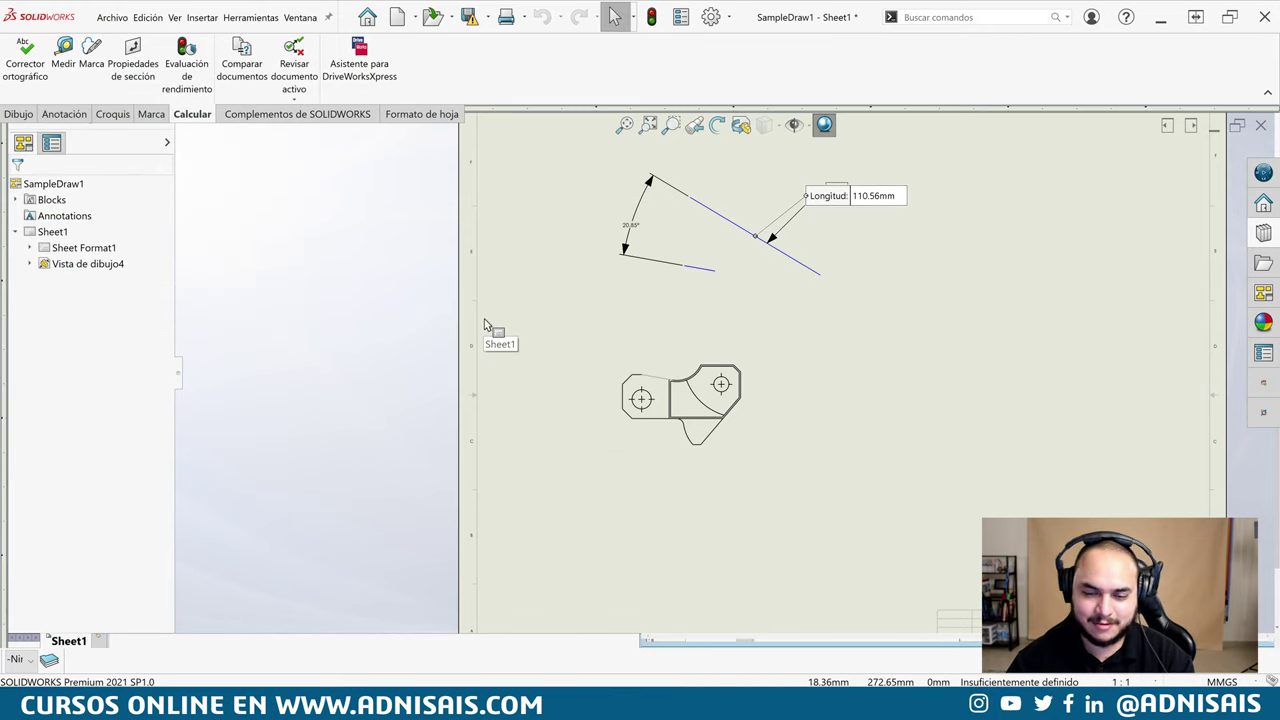
left_click(63, 55)
left_click(659, 380)
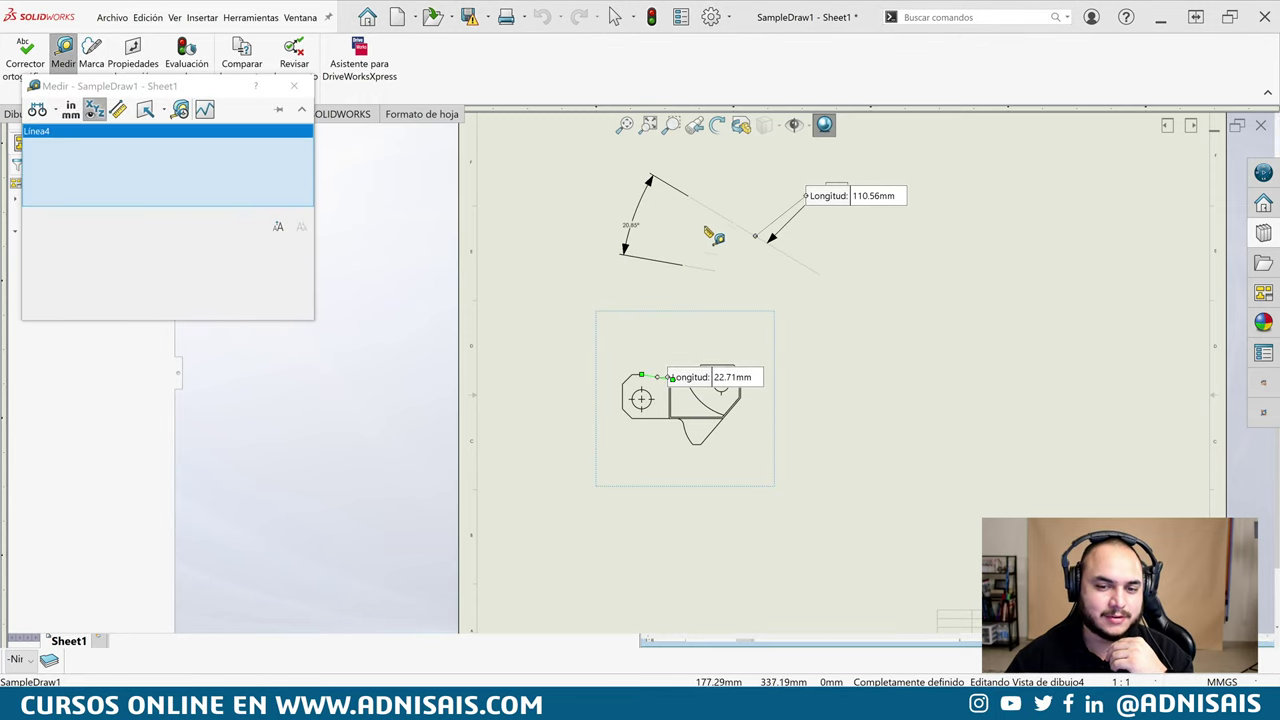
left_click(715, 216)
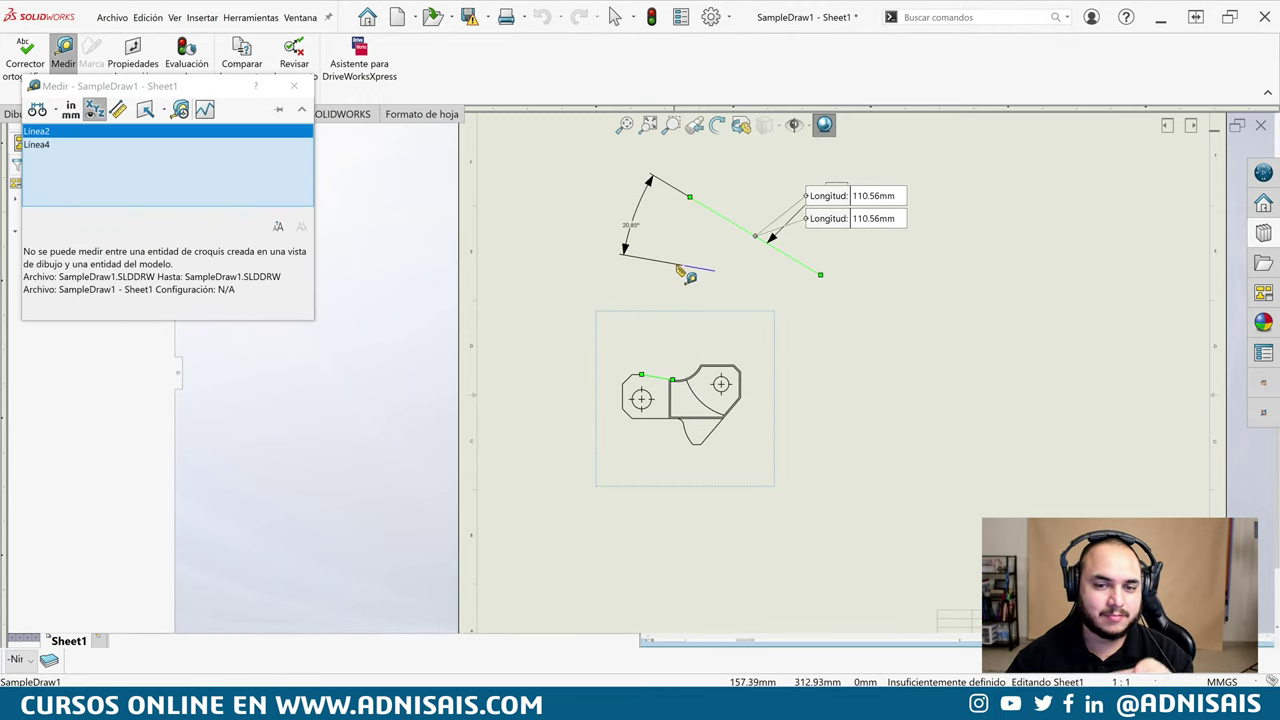
key("Escape")
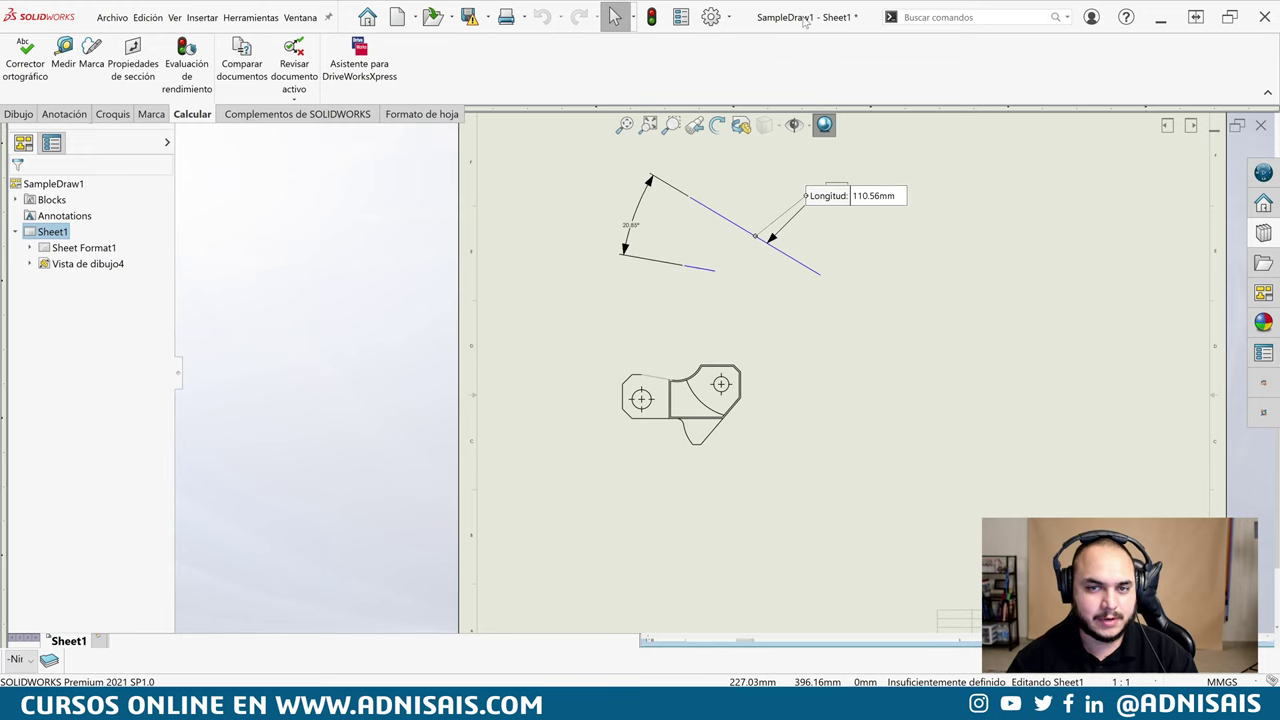
Snap the SOLIDWORKS drawing window to the left half beside the exam PDF
left_click_drag(805, 22, 210, 169)
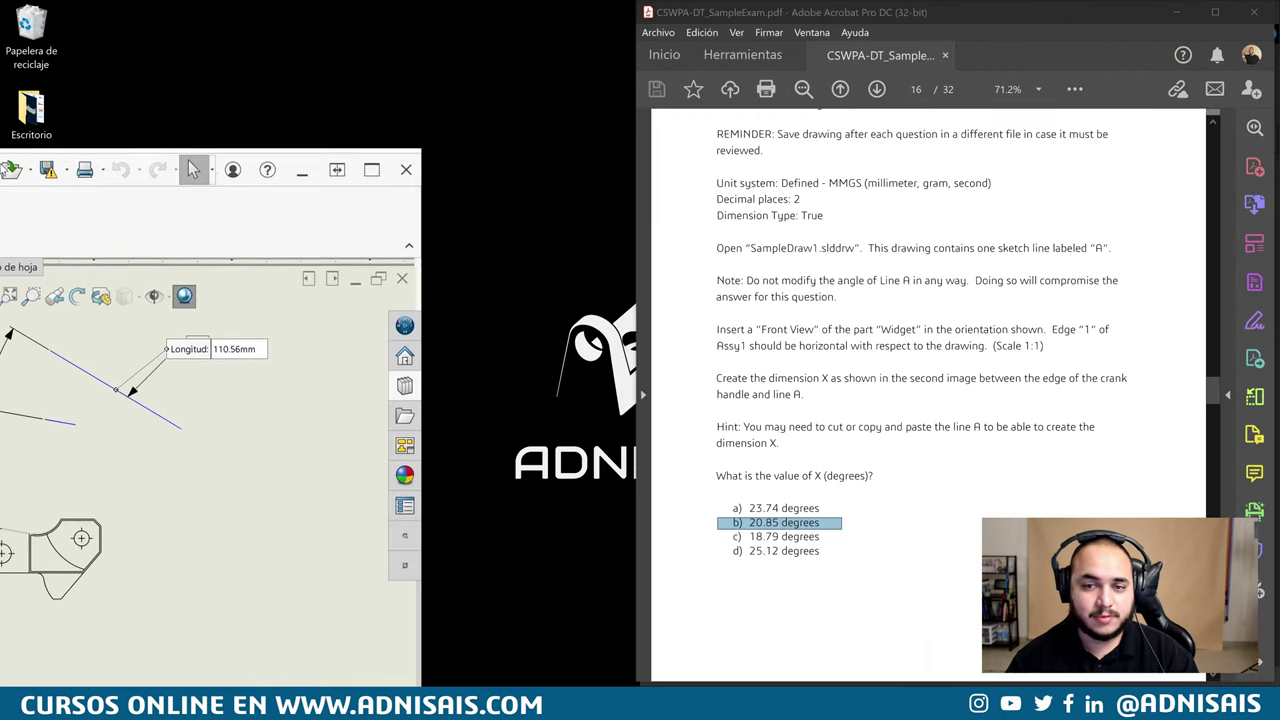
left_click_drag(15, 170, 15, 167)
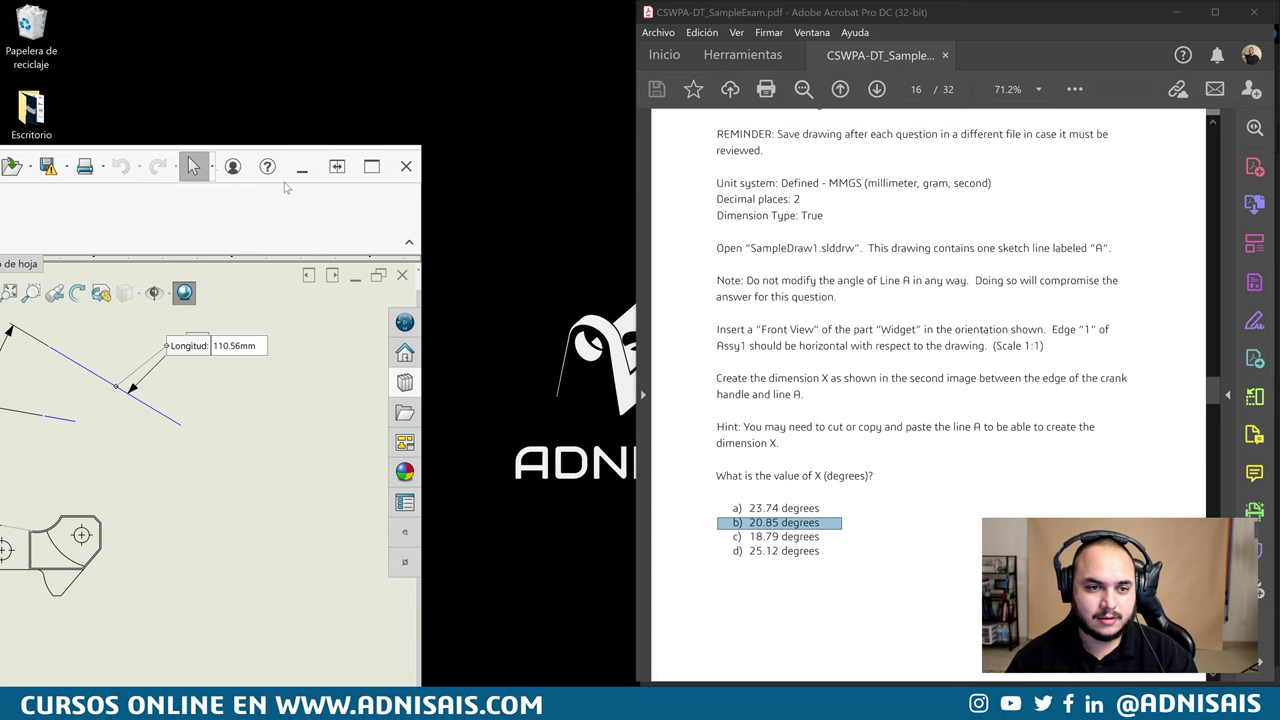
key("super+Left")
left_click(908, 350)
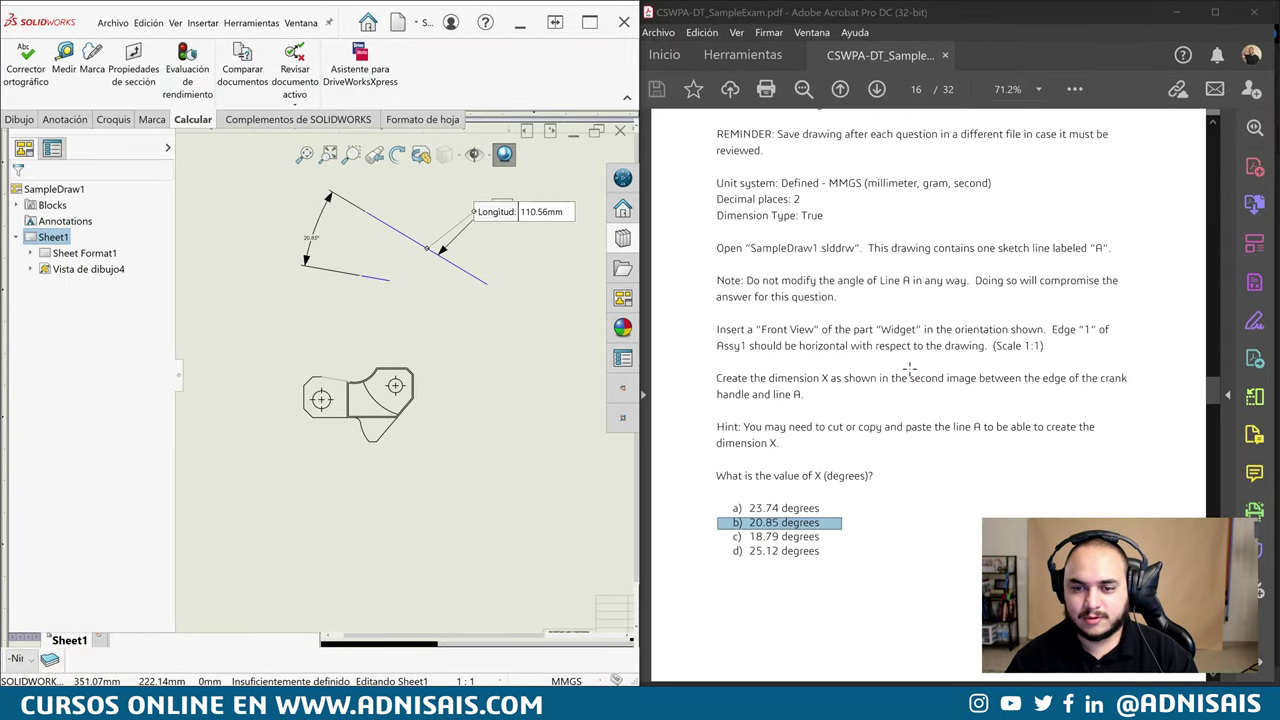
Scroll the exam PDF from the answer key back to page 17's Question 2 images
scroll(909, 367, "down", 5)
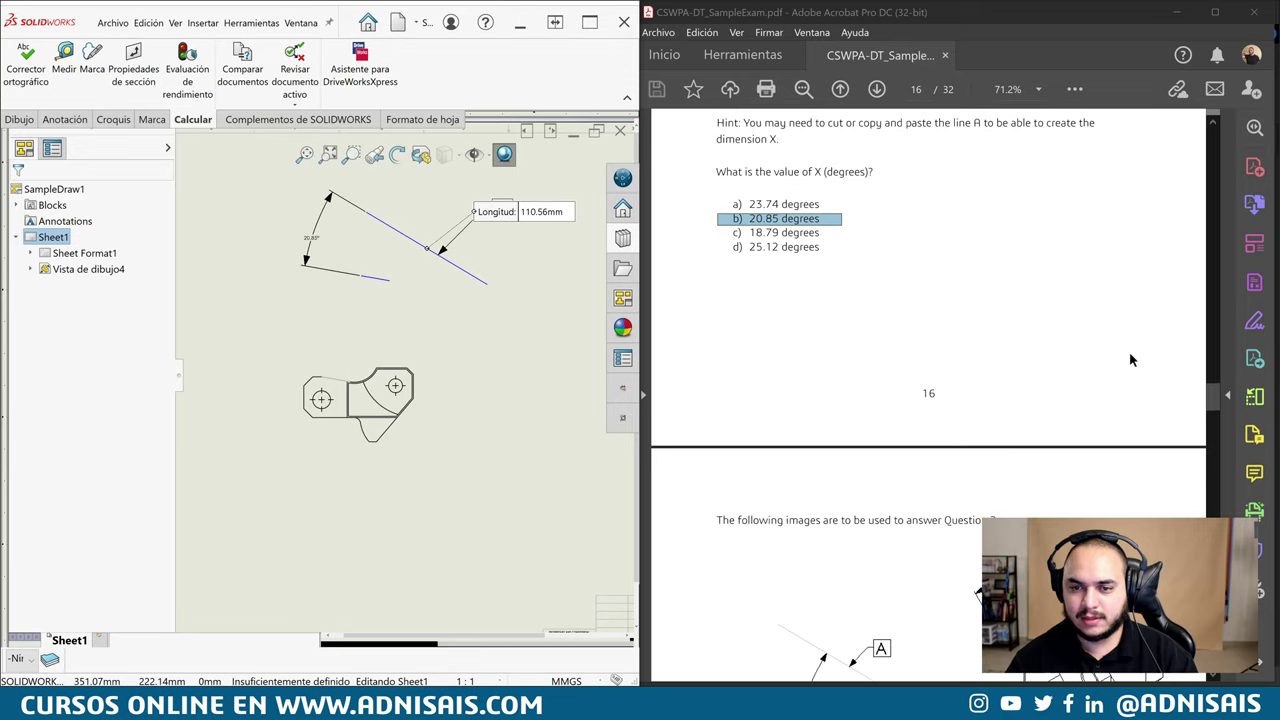
left_click_drag(1212, 401, 1212, 585)
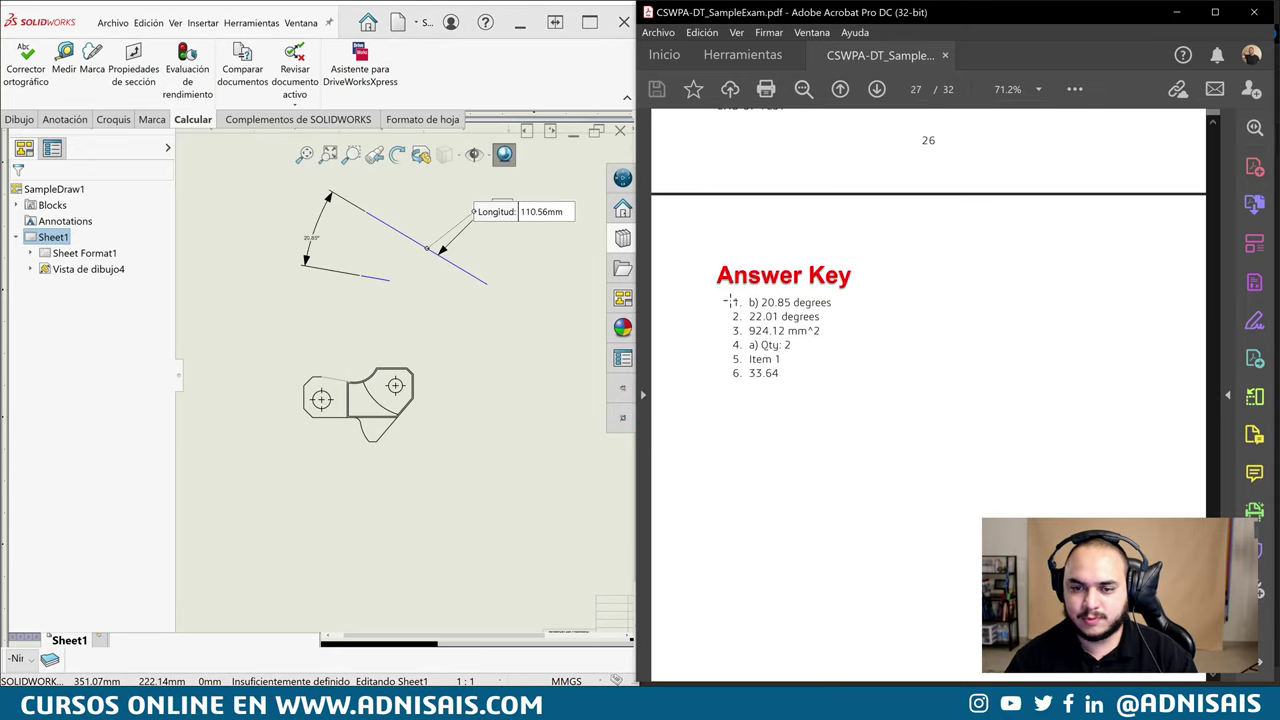
triple_click(788, 303)
mouse_move(1212, 585)
left_mouse_down()
mouse_move(1209, 390)
mouse_move(1205, 403)
left_mouse_up()
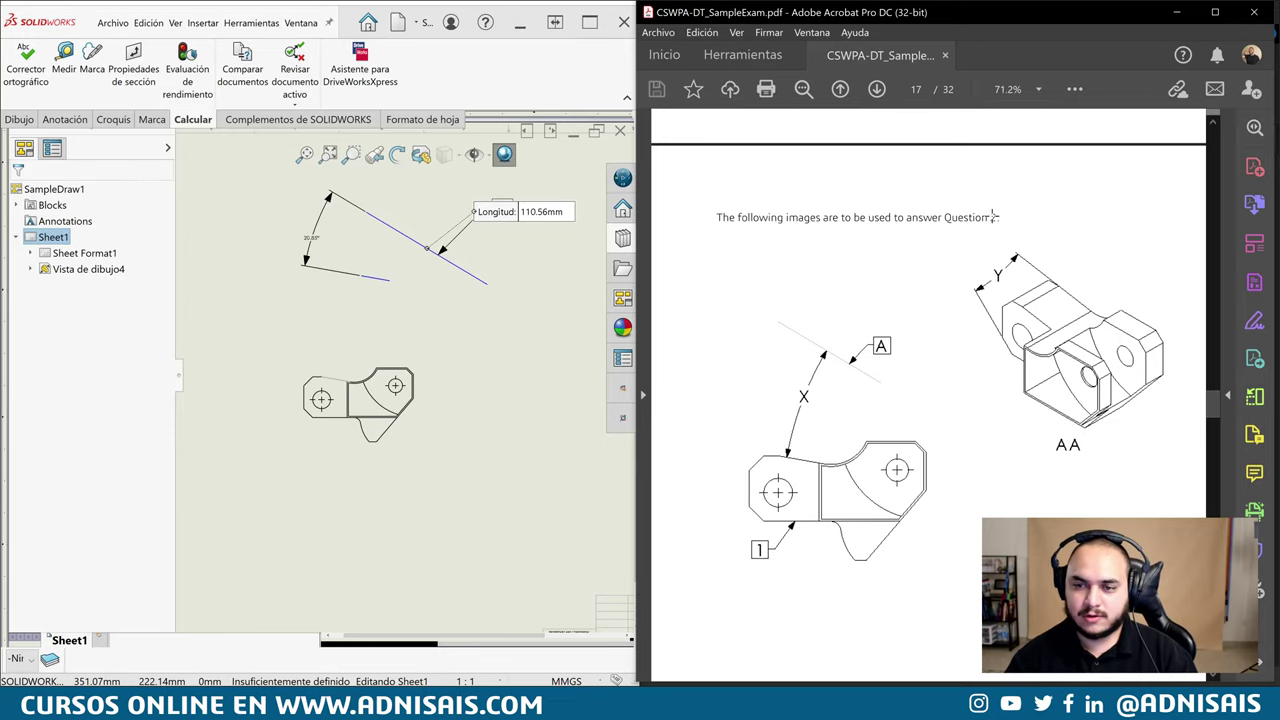
Scroll down to page 18 and highlight the Question 2 heading
scroll(993, 217, "down", 1)
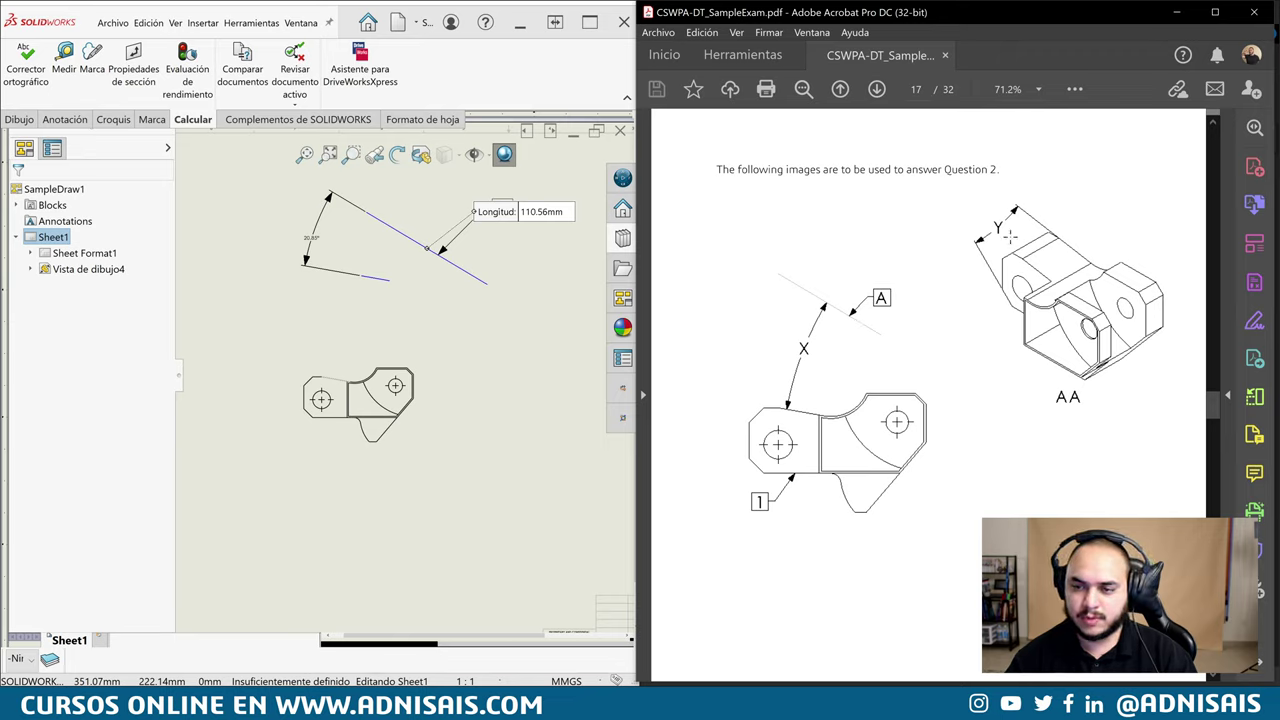
scroll(1210, 457, "down", 2)
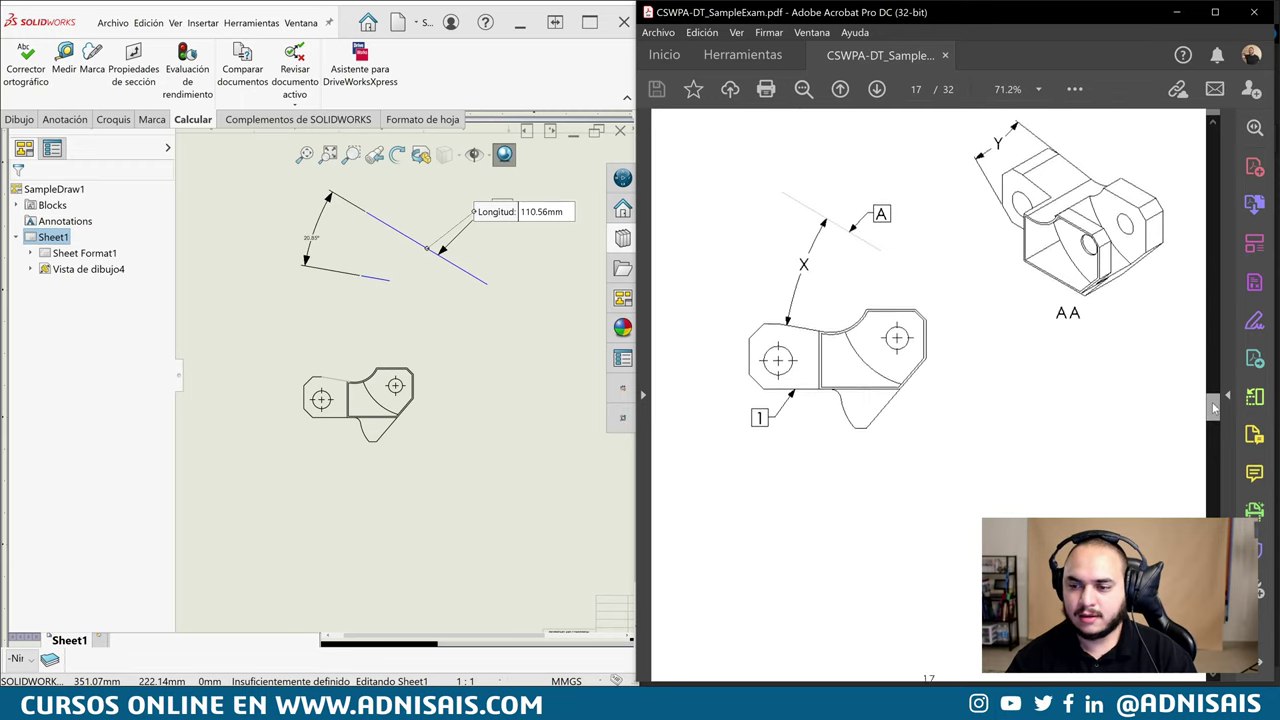
scroll(1120, 380, "down", 9)
scroll(1038, 314, "down", 4)
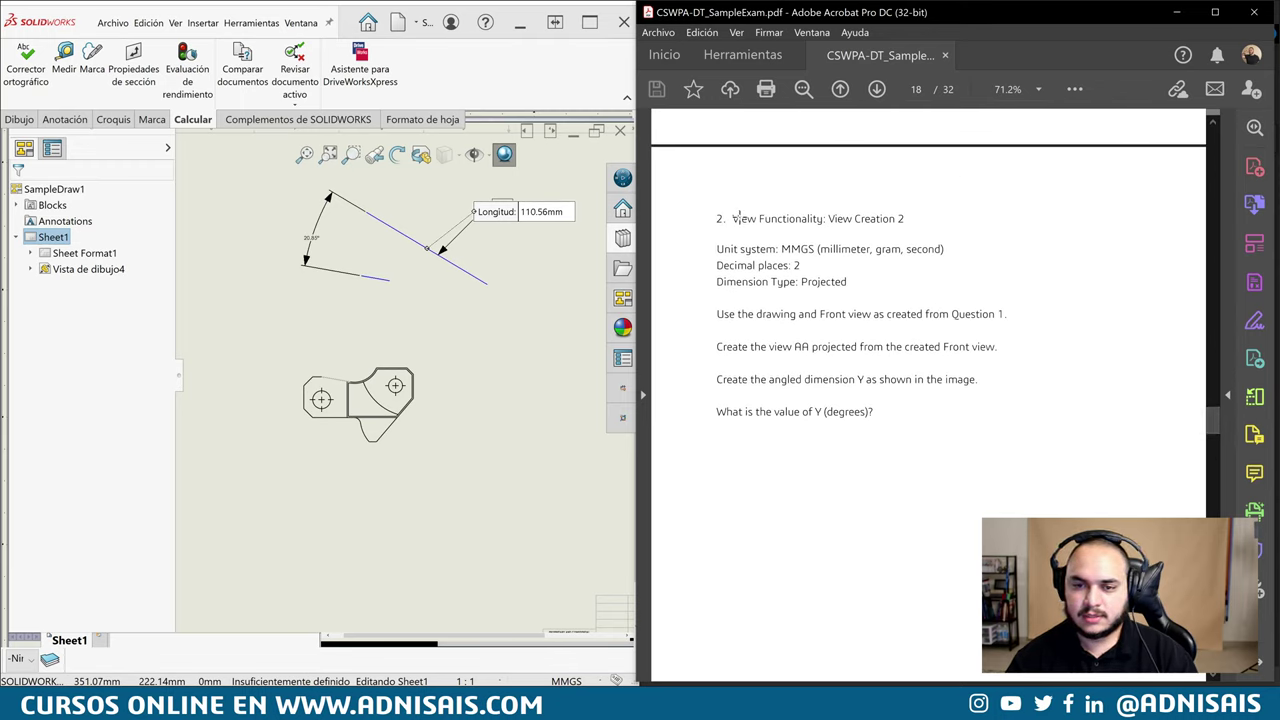
left_click_drag(749, 218, 905, 243)
Read the unit system, decimal places, projected dimension type and view AA requirements, then return to SOLIDWORKS
triple_click(732, 251)
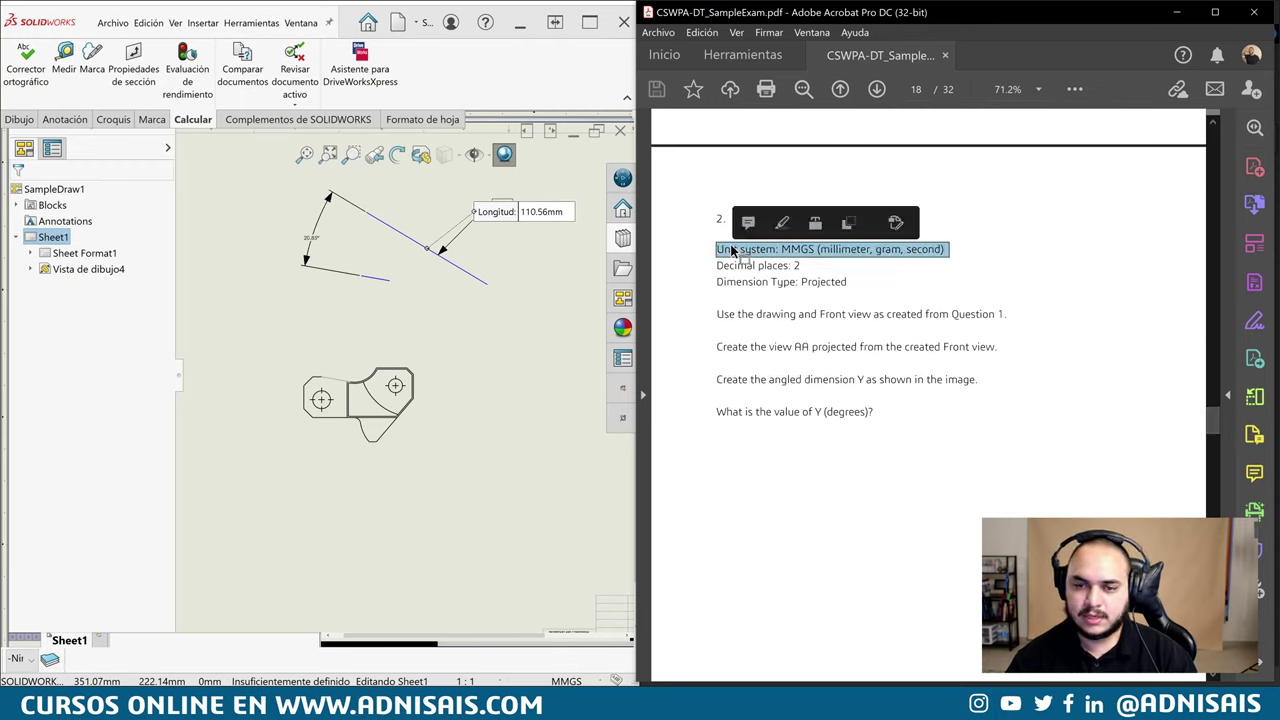
triple_click(788, 265)
triple_click(826, 284)
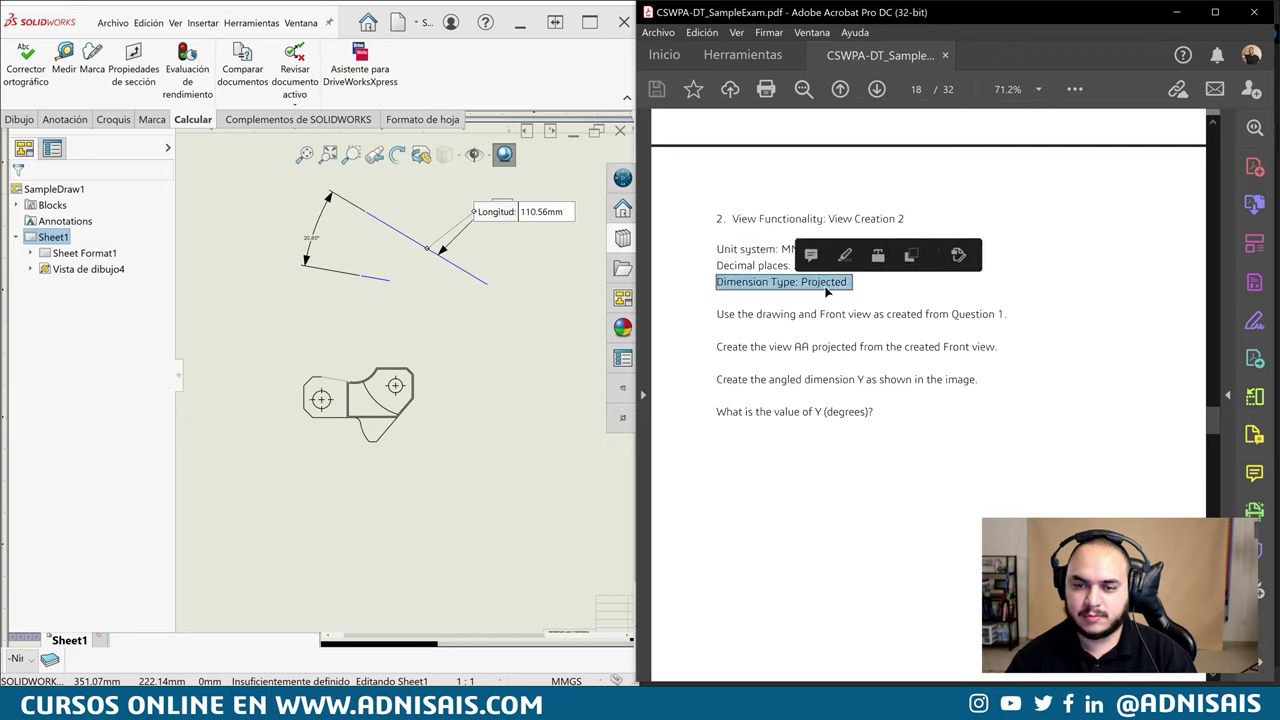
left_click(803, 323)
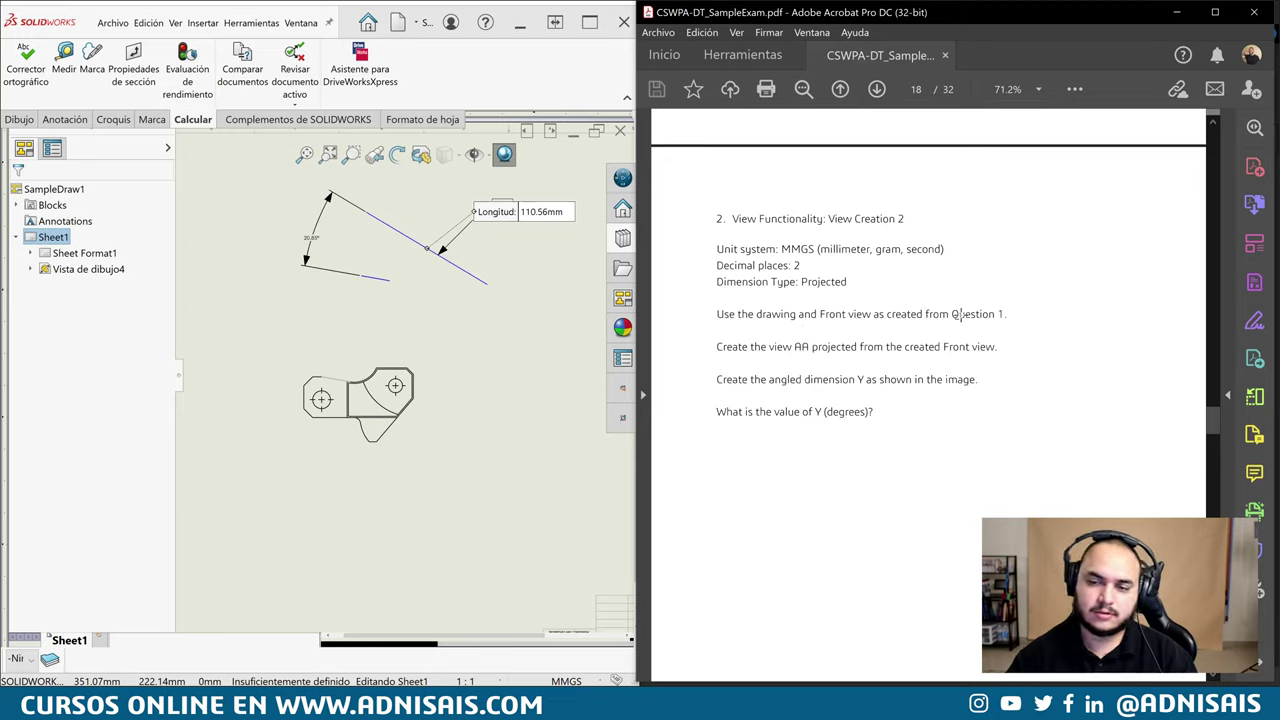
left_click_drag(954, 314, 1005, 314)
triple_click(762, 346)
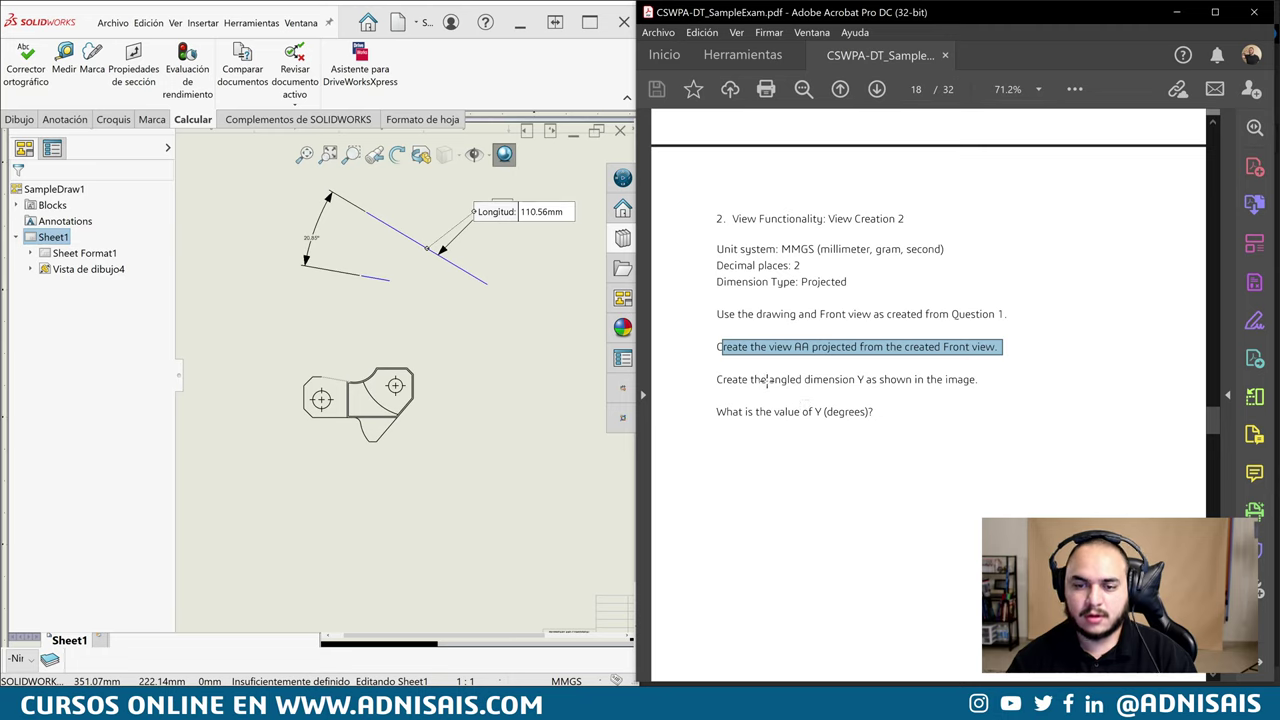
left_click(551, 403)
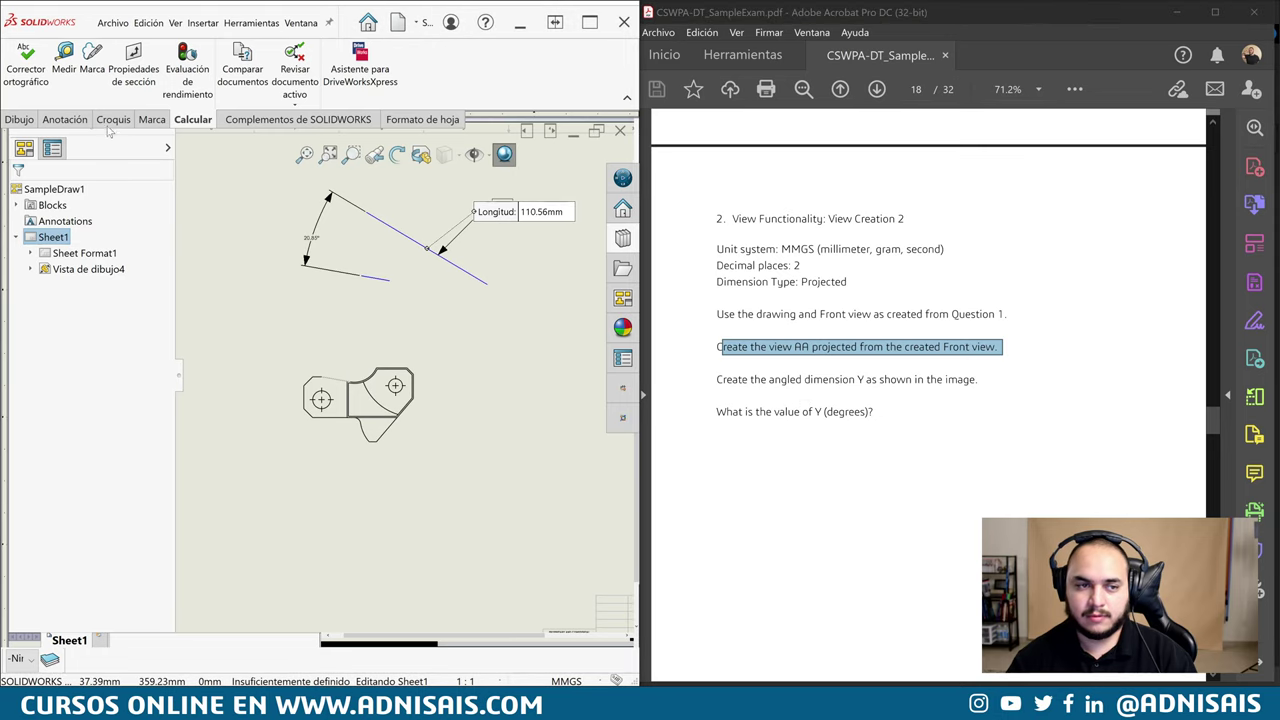
left_click(19, 119)
Place an isometric projected view AA up-right of the Widget front view
left_click(60, 72)
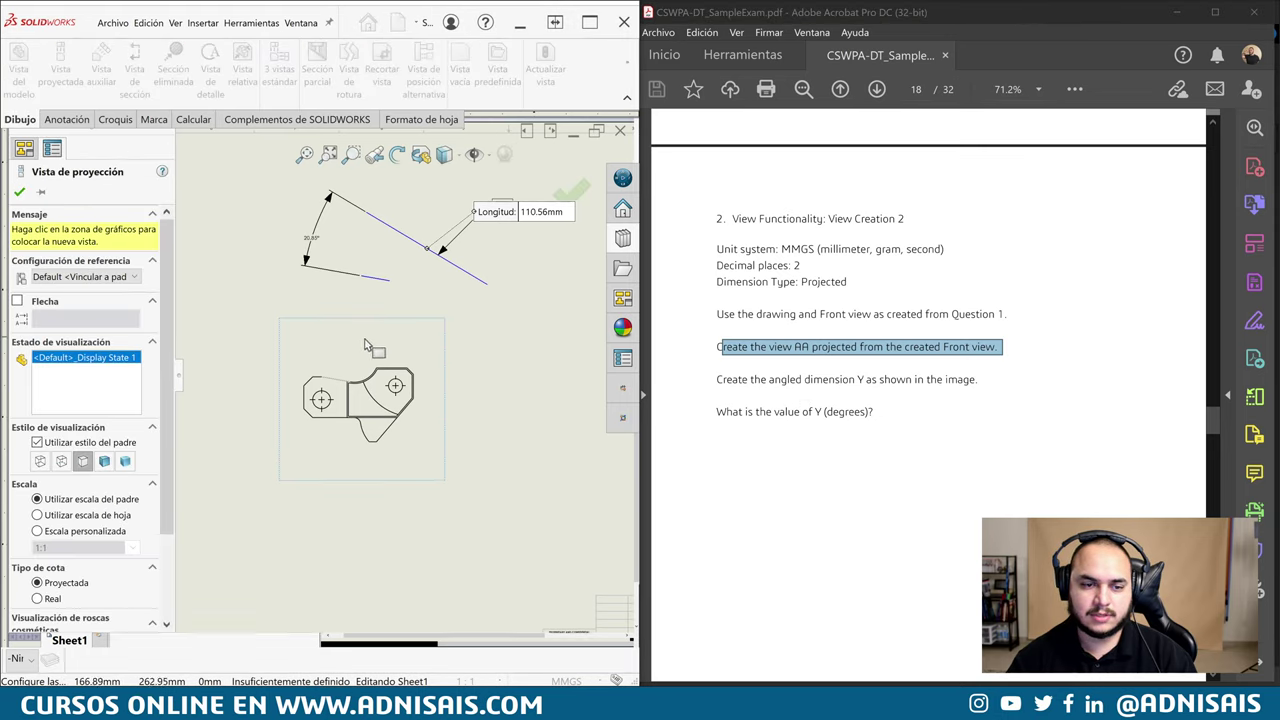
scroll(483, 293, "up", 1)
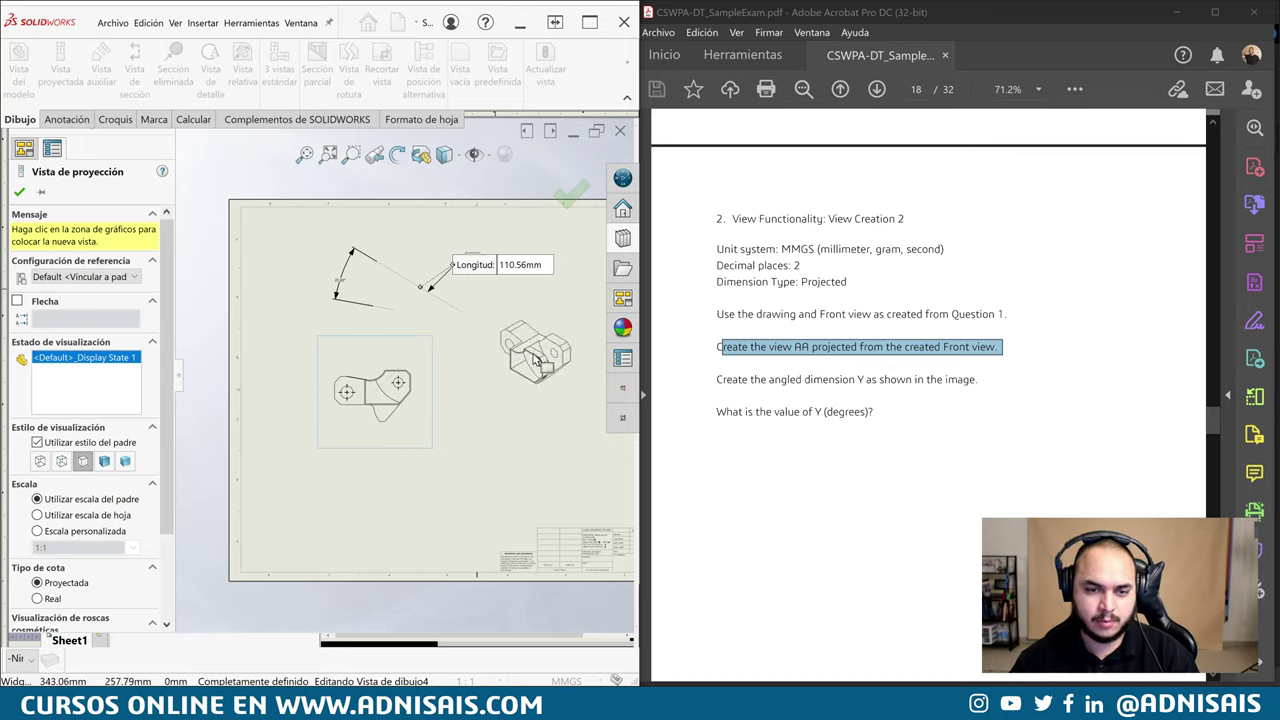
left_click(537, 362)
scroll(562, 305, "down", 1)
scroll(562, 305, "down", 1)
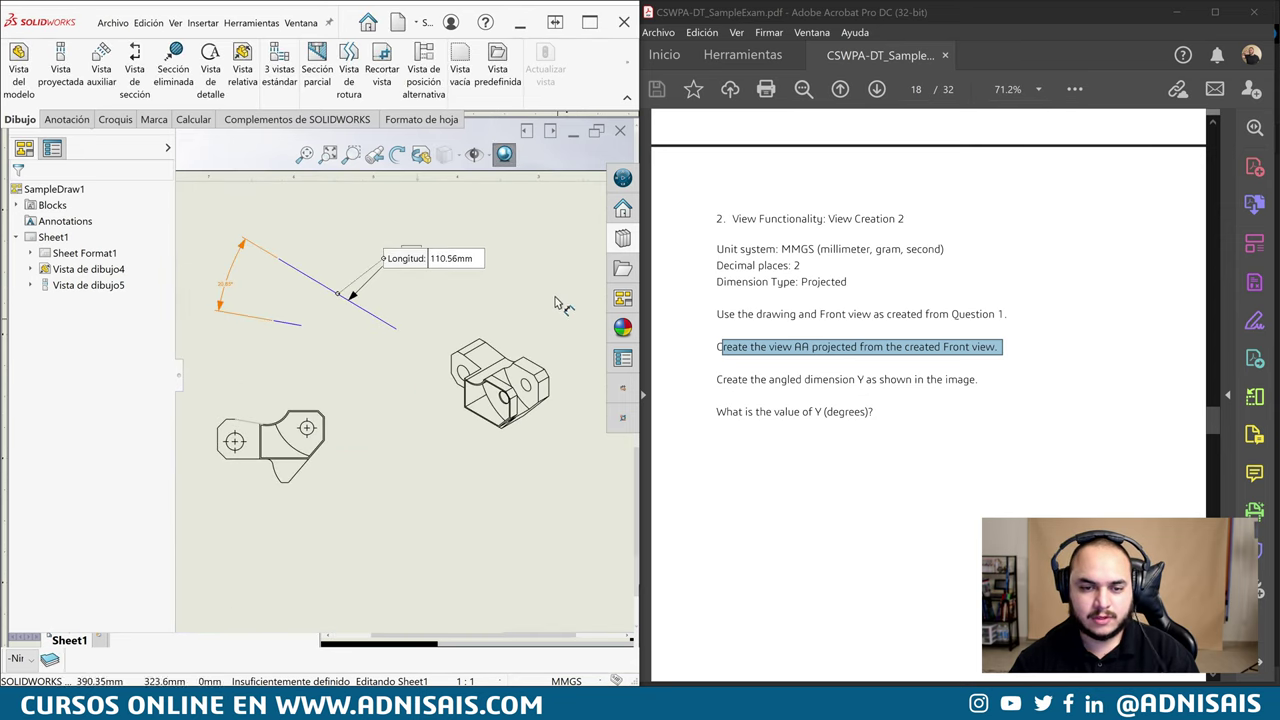
Dimension angle Y between two edges of view AA, measuring 22.01°
left_click(82, 120)
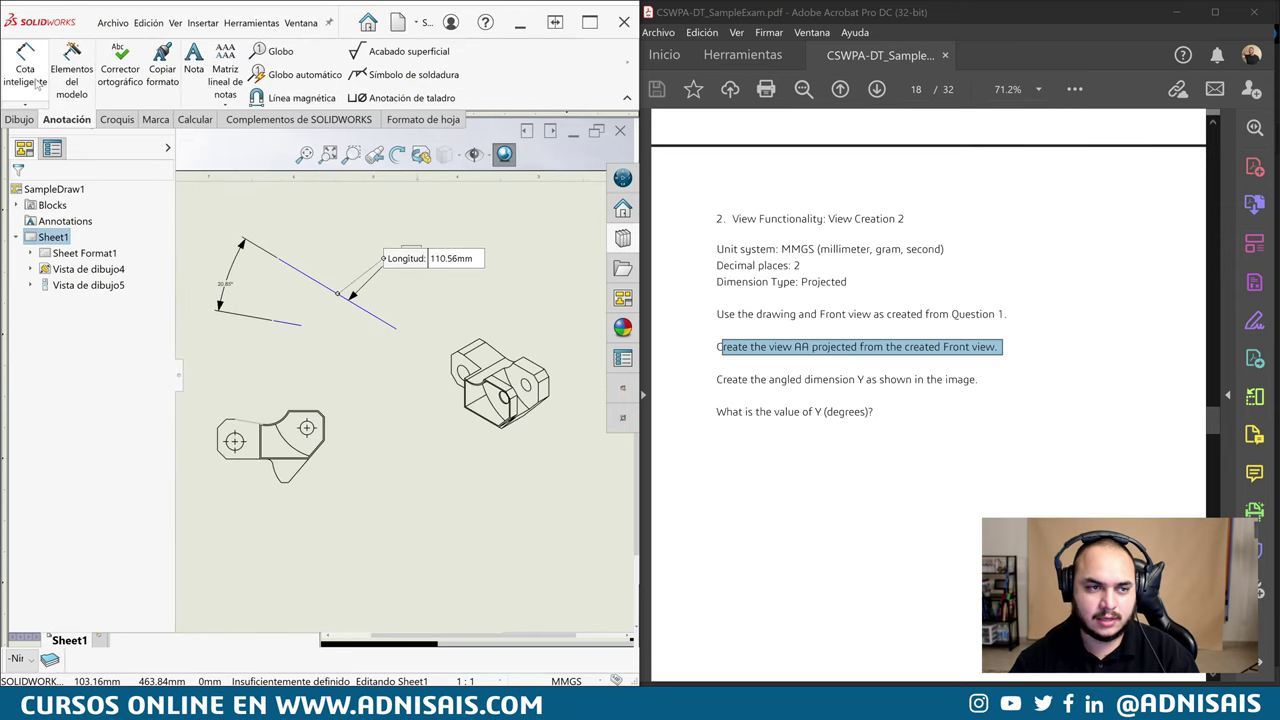
left_click(25, 68)
scroll(511, 393, "down", 1)
scroll(985, 383, "up", 1)
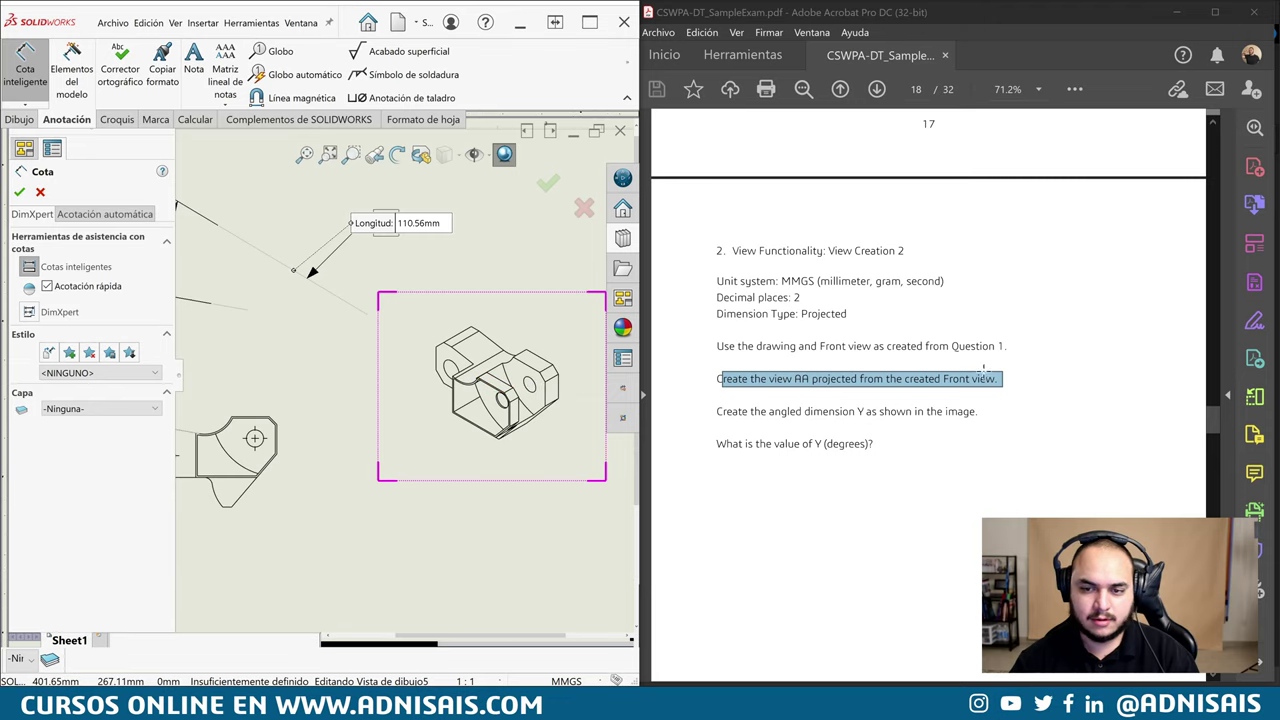
scroll(985, 383, "up", 1)
scroll(1046, 328, "up", 2)
scroll(1031, 286, "up", 2)
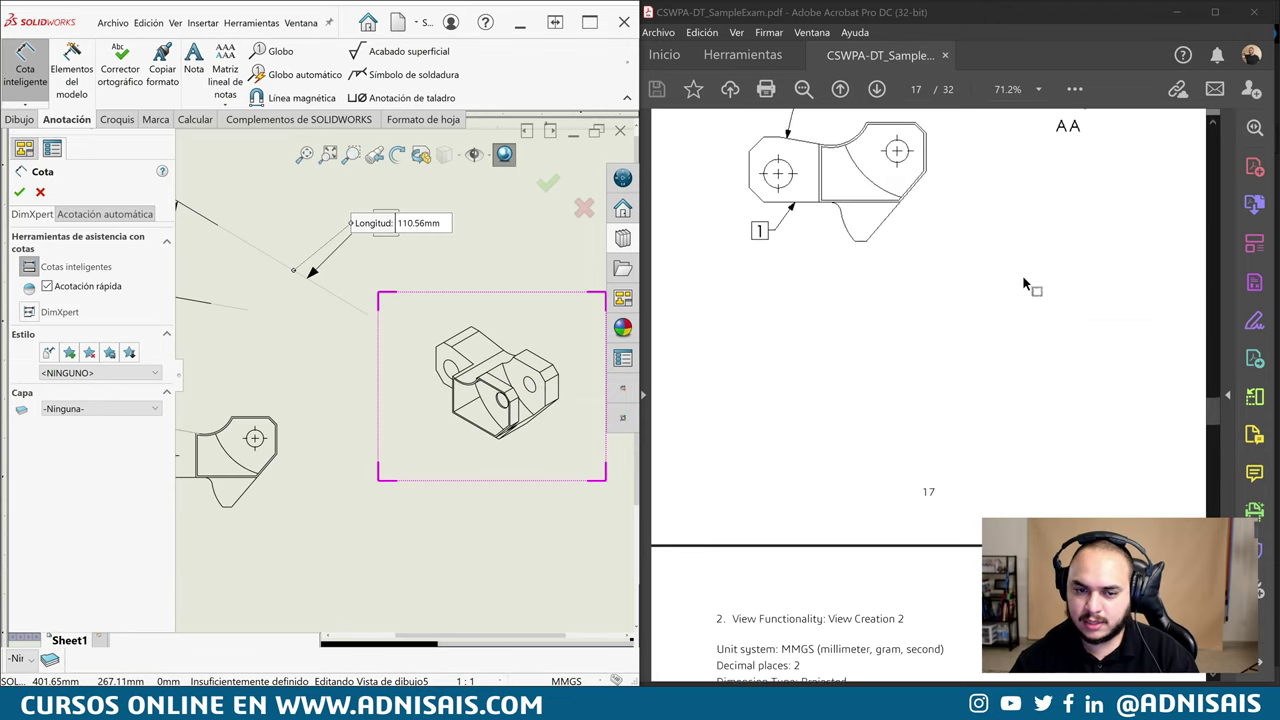
scroll(1051, 249, "up", 2)
scroll(1014, 221, "up", 2)
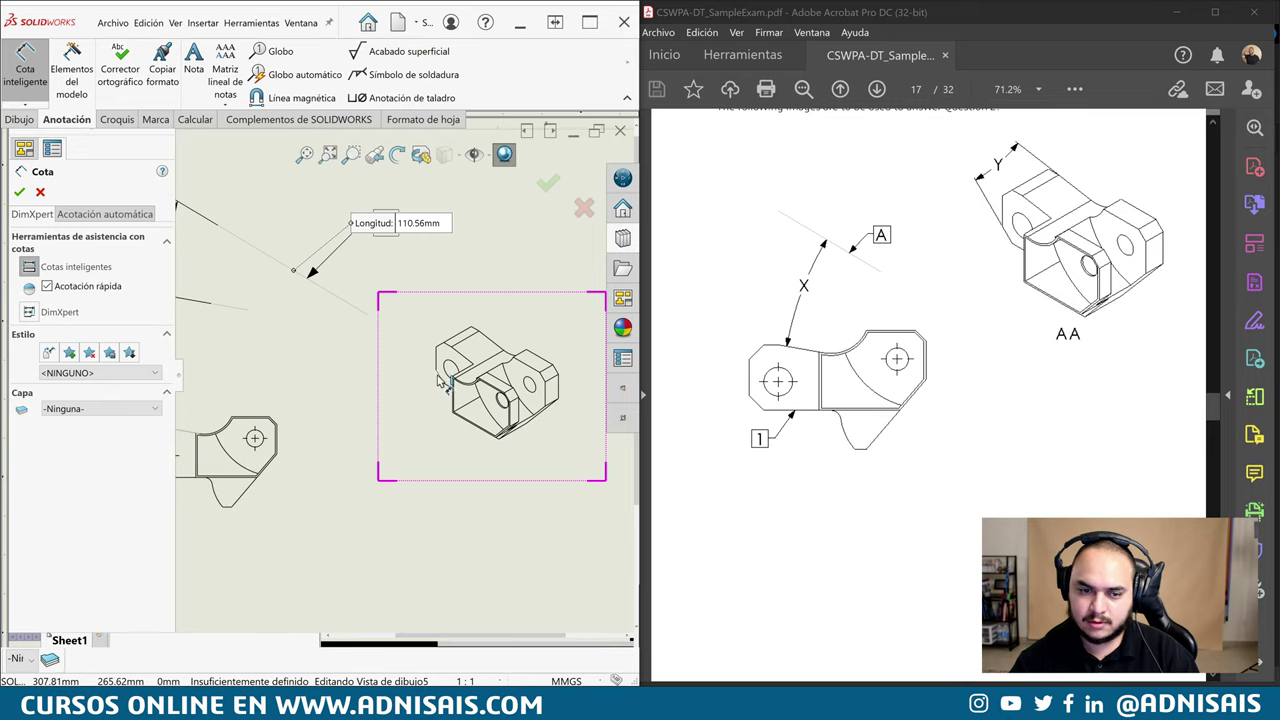
left_click(487, 340)
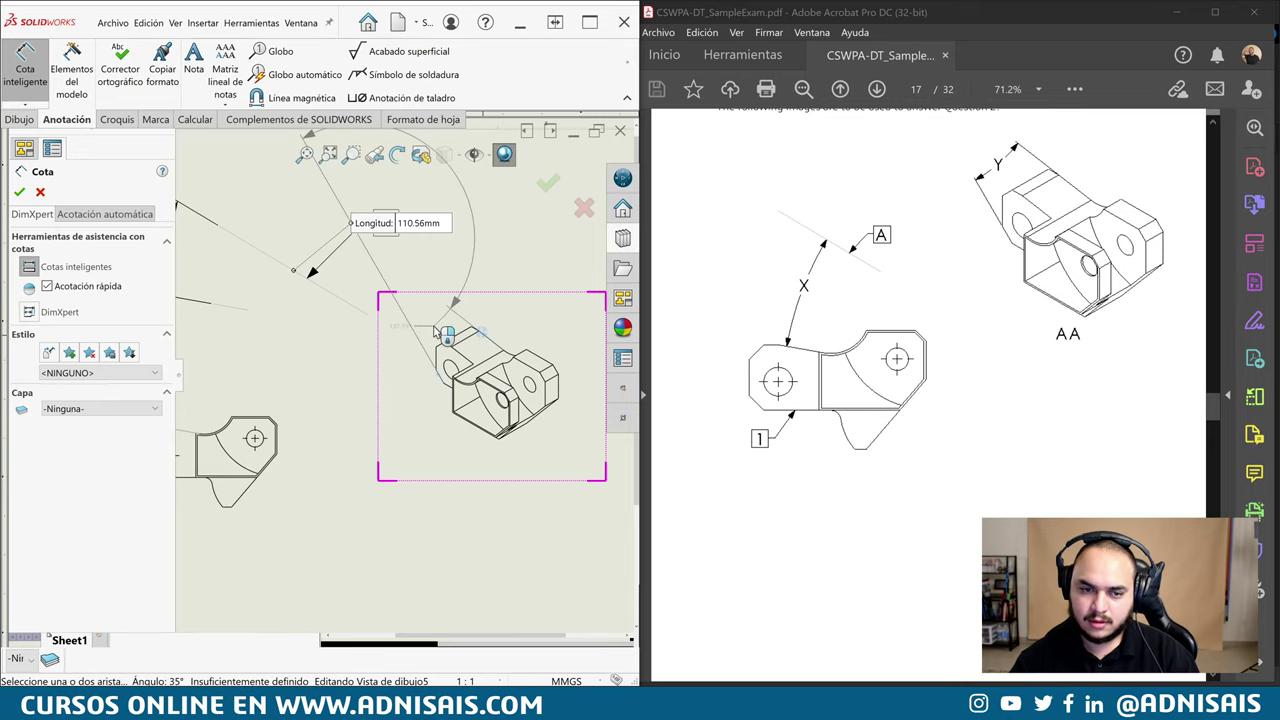
left_click(430, 330)
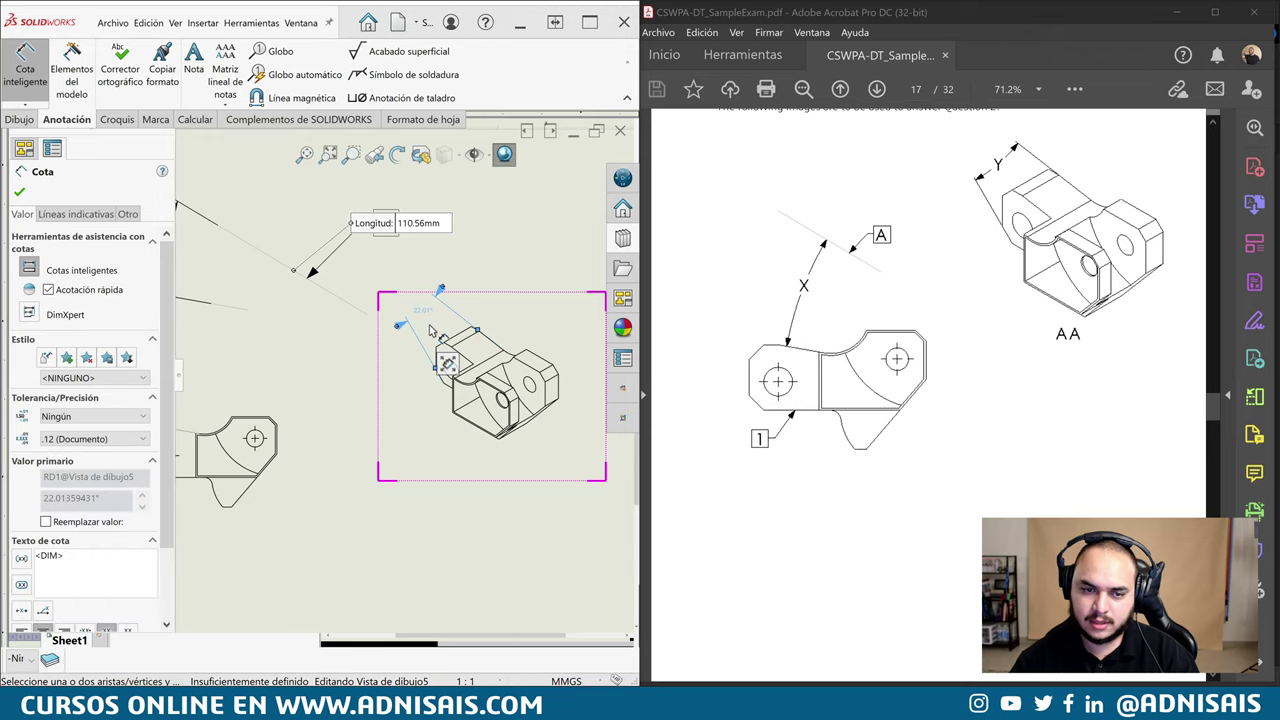
scroll(425, 330, "down", 2)
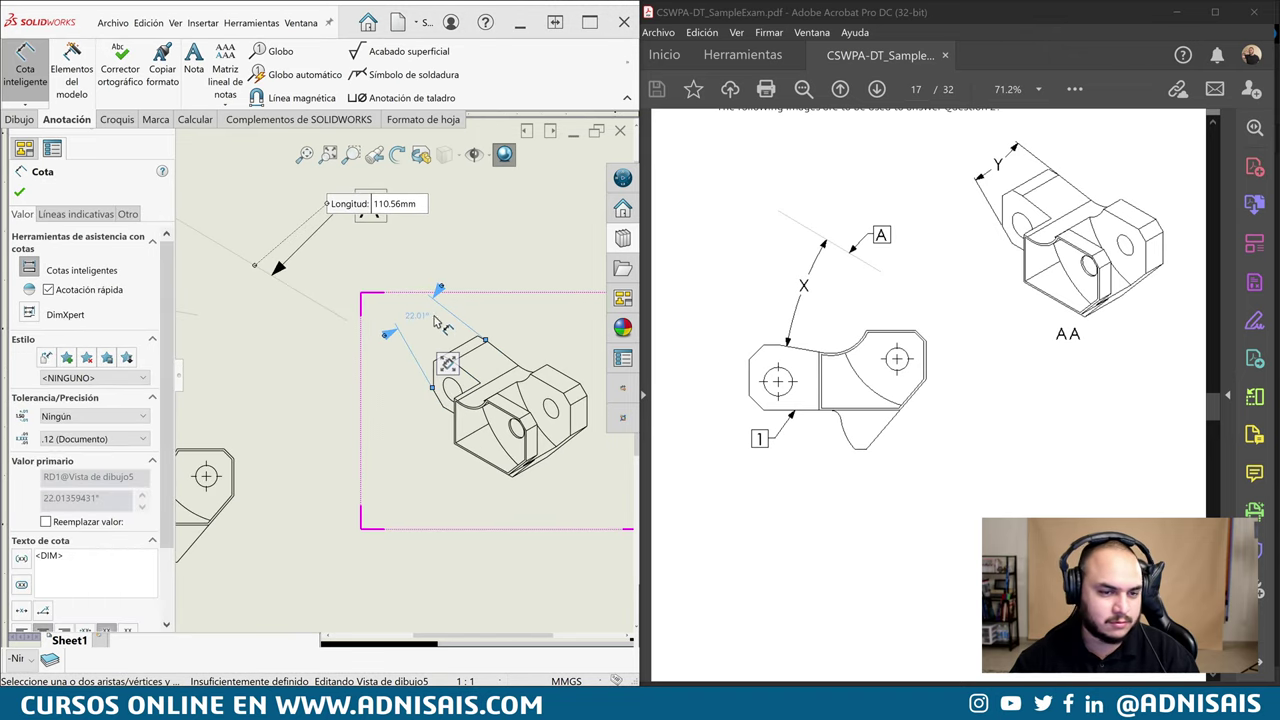
scroll(415, 345, "down", 3)
scroll(406, 358, "down", 5)
scroll(406, 358, "up", 1)
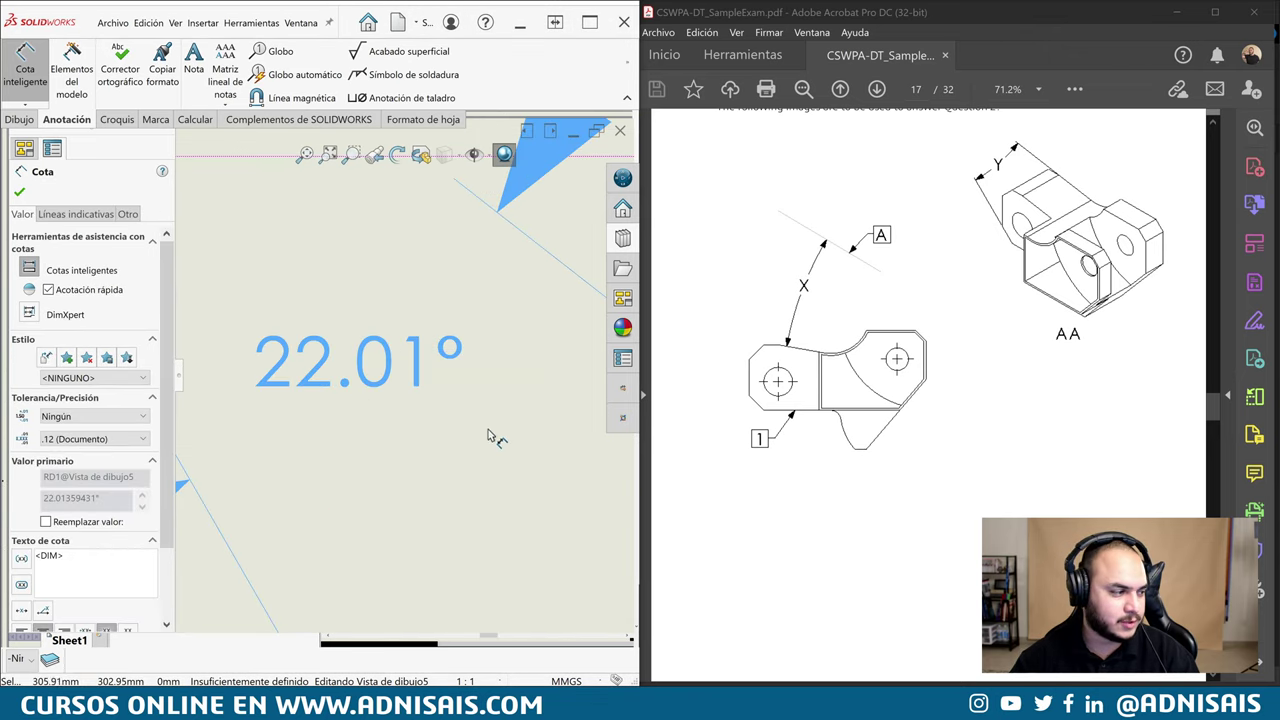
scroll(491, 434, "up", 3)
left_click_drag(1213, 412, 1217, 572)
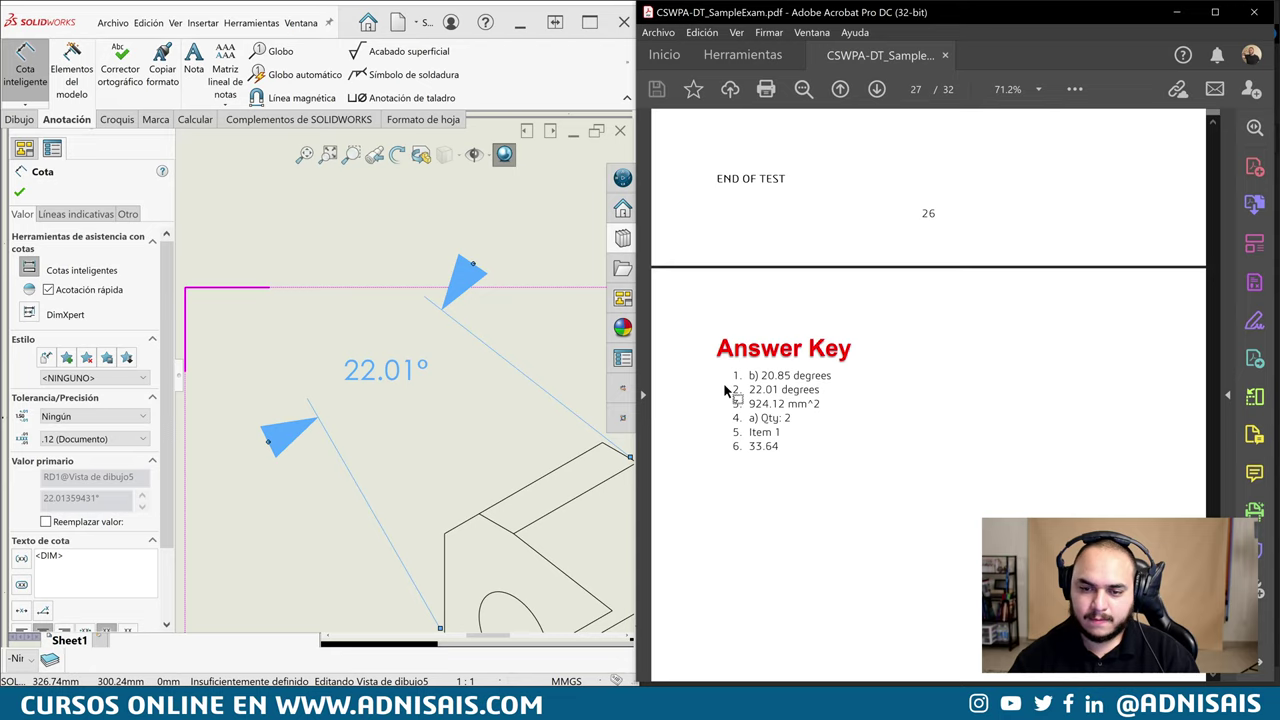
Check the 22.01 degrees answer, then browse page 19's section F-F and area/perimeter images
left_click_drag(822, 395, 824, 396)
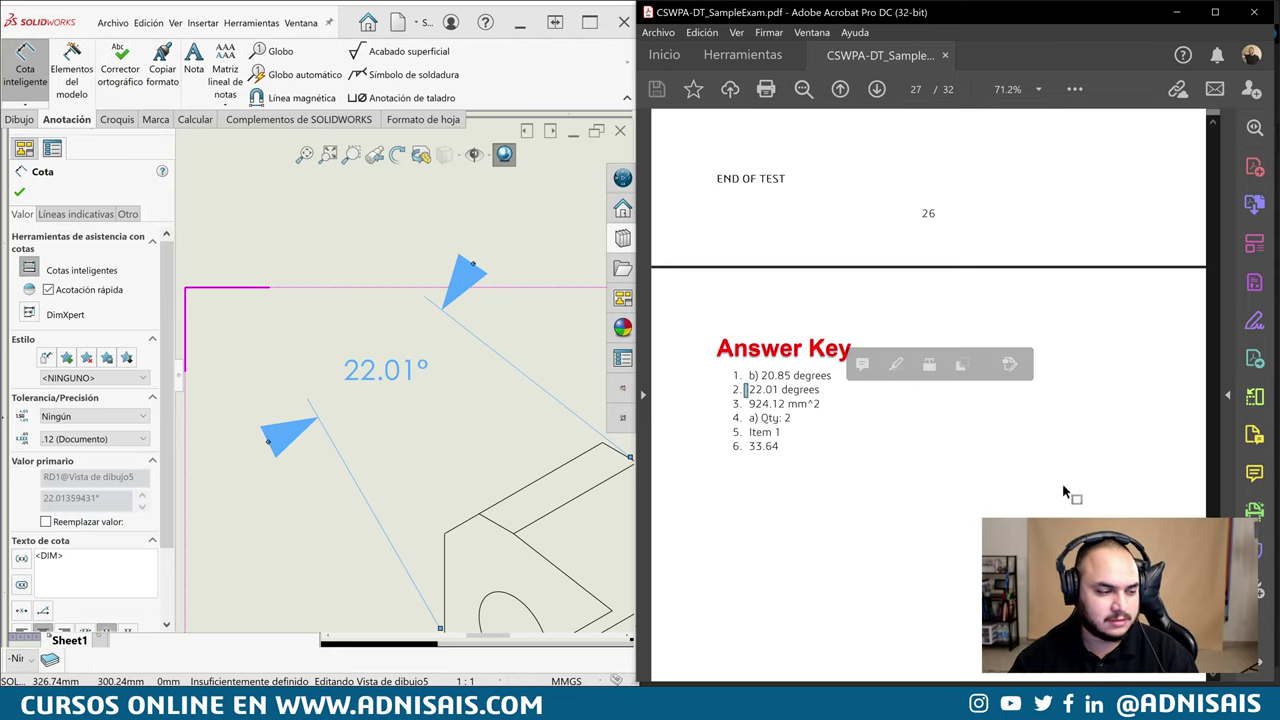
left_click_drag(1217, 572, 1213, 443)
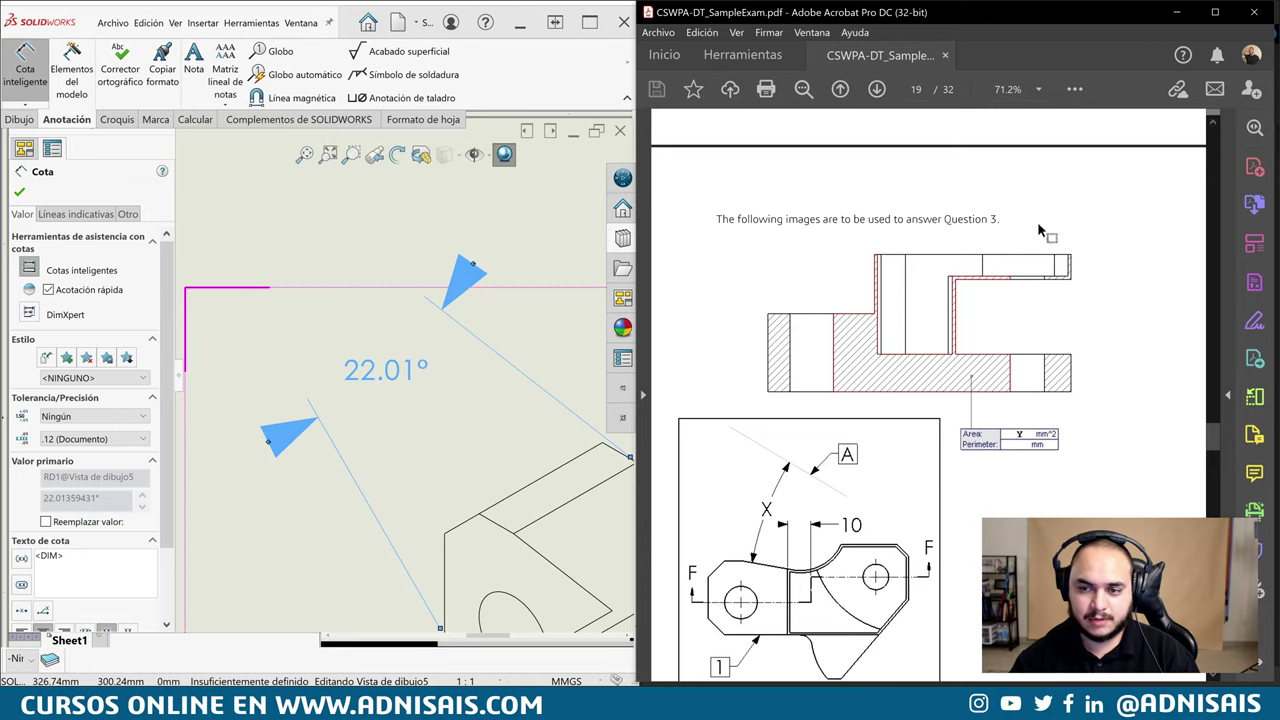
scroll(1040, 231, "down", 1)
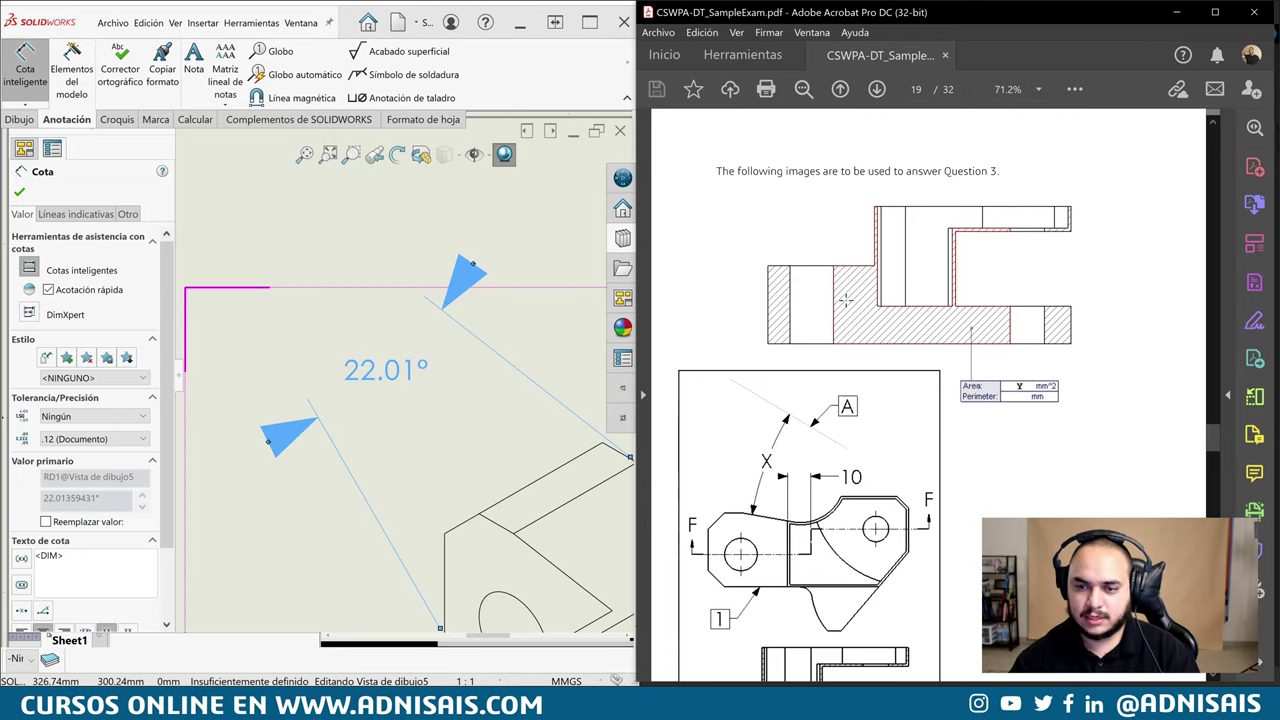
scroll(846, 300, "down", 1)
scroll(774, 397, "down", 1)
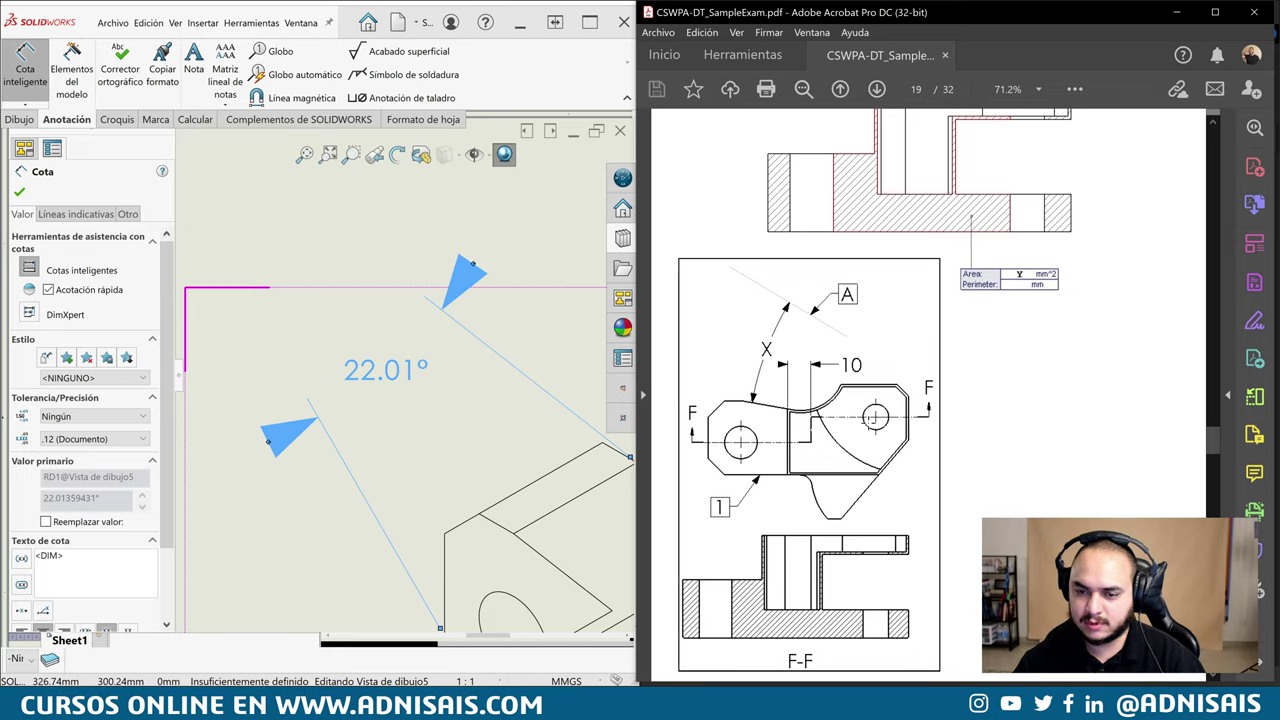
scroll(870, 420, "down", 1)
scroll(835, 440, "down", 1)
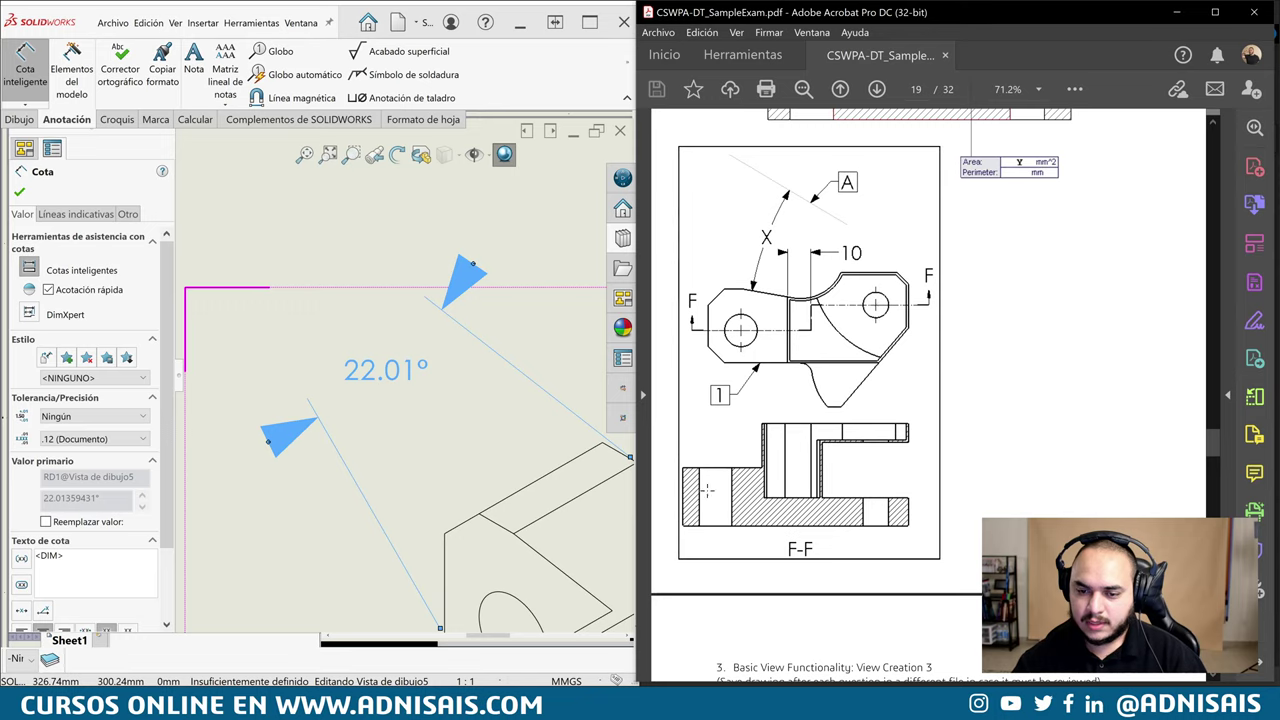
scroll(857, 492, "up", 1)
scroll(988, 290, "up", 1)
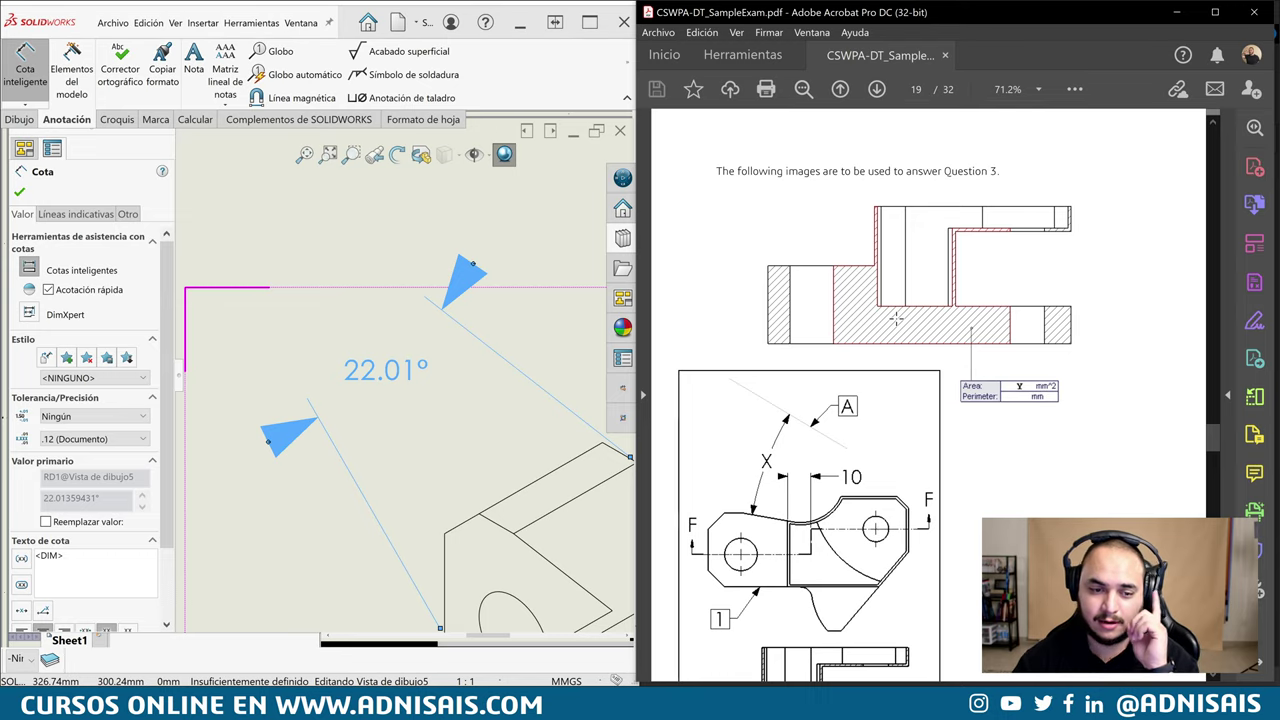
scroll(896, 318, "down", 1)
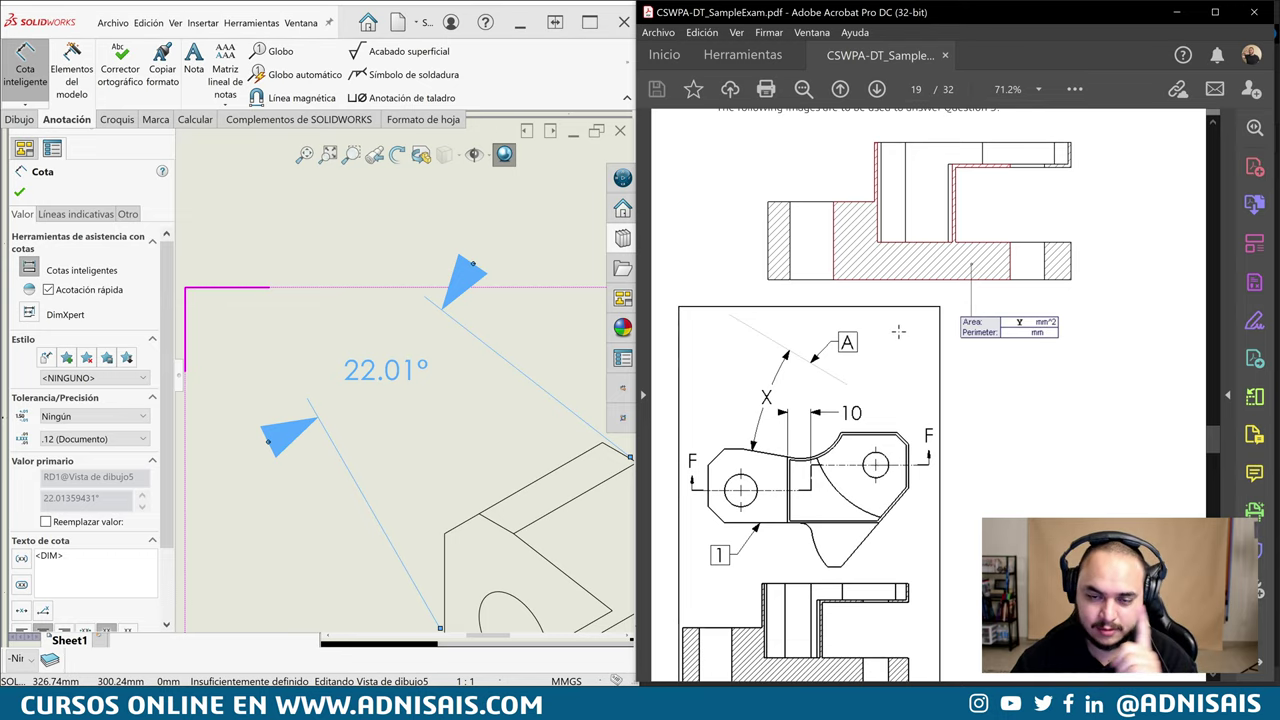
scroll(900, 334, "down", 1)
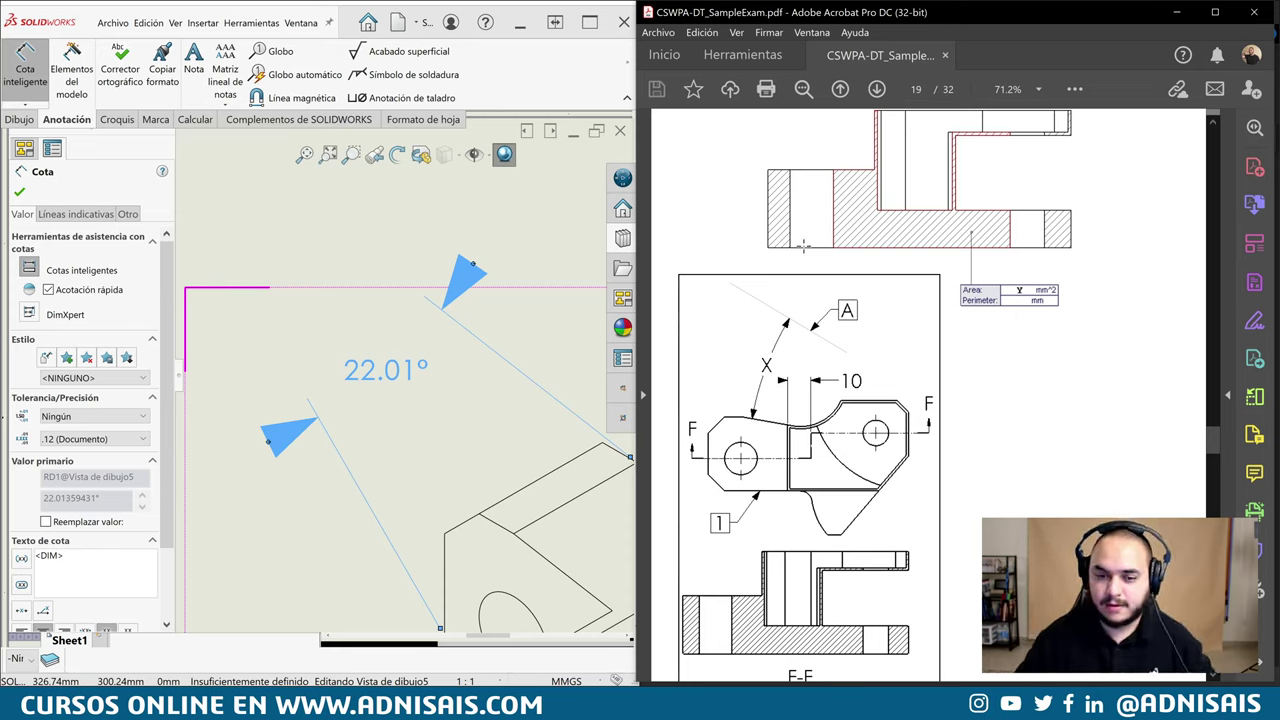
Deselect the angle dimension and exit dimensioning in SOLIDWORKS
left_click(280, 256)
scroll(280, 256, "up", 3)
scroll(285, 340, "up", 3)
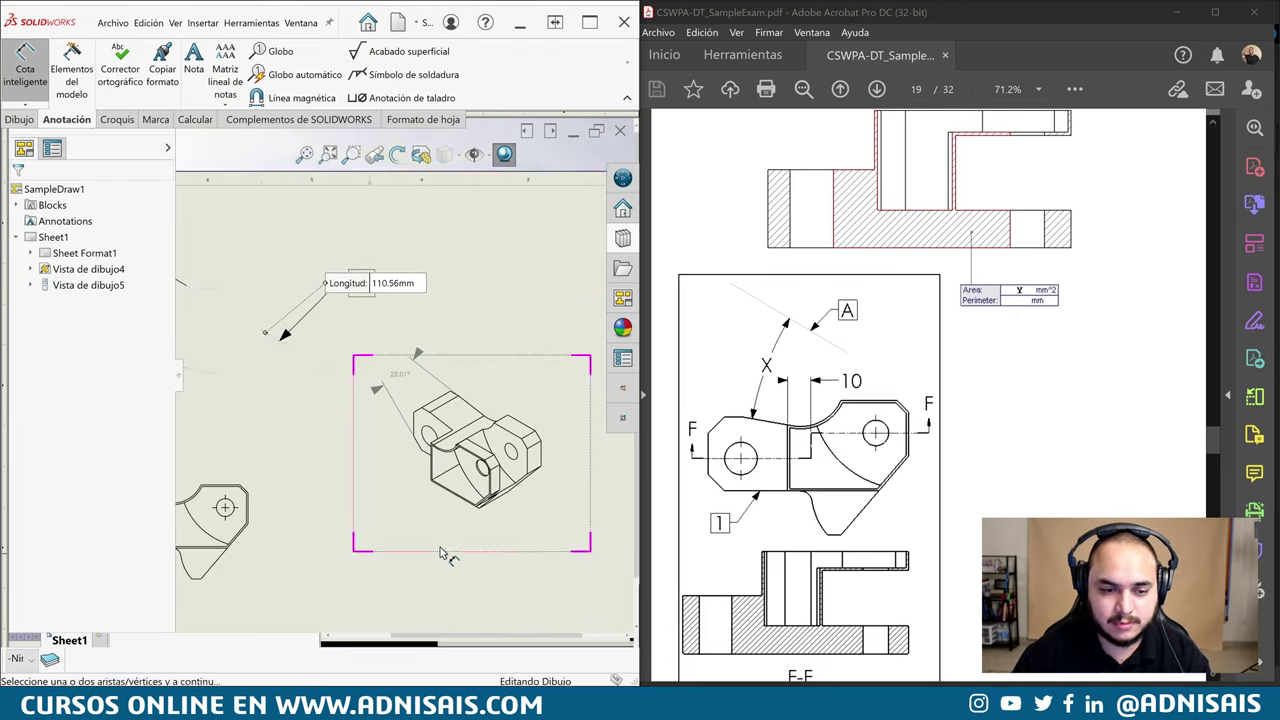
scroll(300, 420, "up", 2)
scroll(355, 435, "down", 3)
scroll(550, 395, "down", 2)
scroll(550, 395, "up", 2)
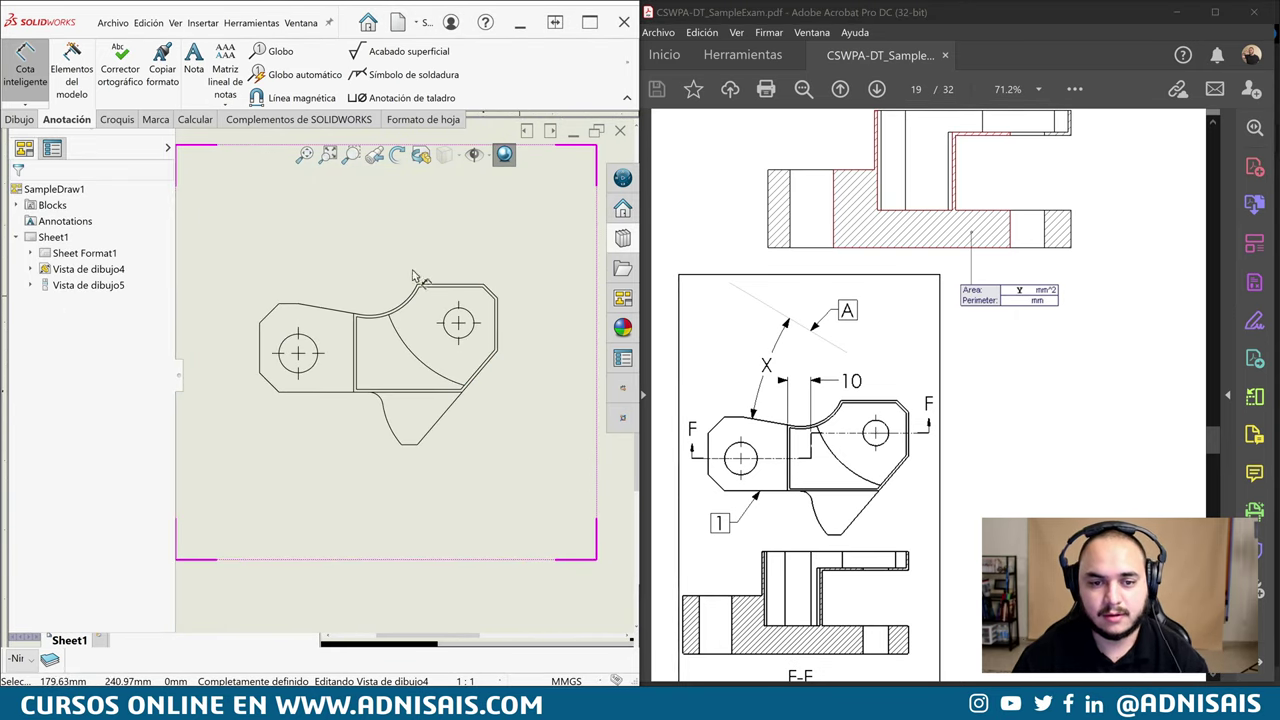
key("Escape")
scroll(875, 357, "down", 2)
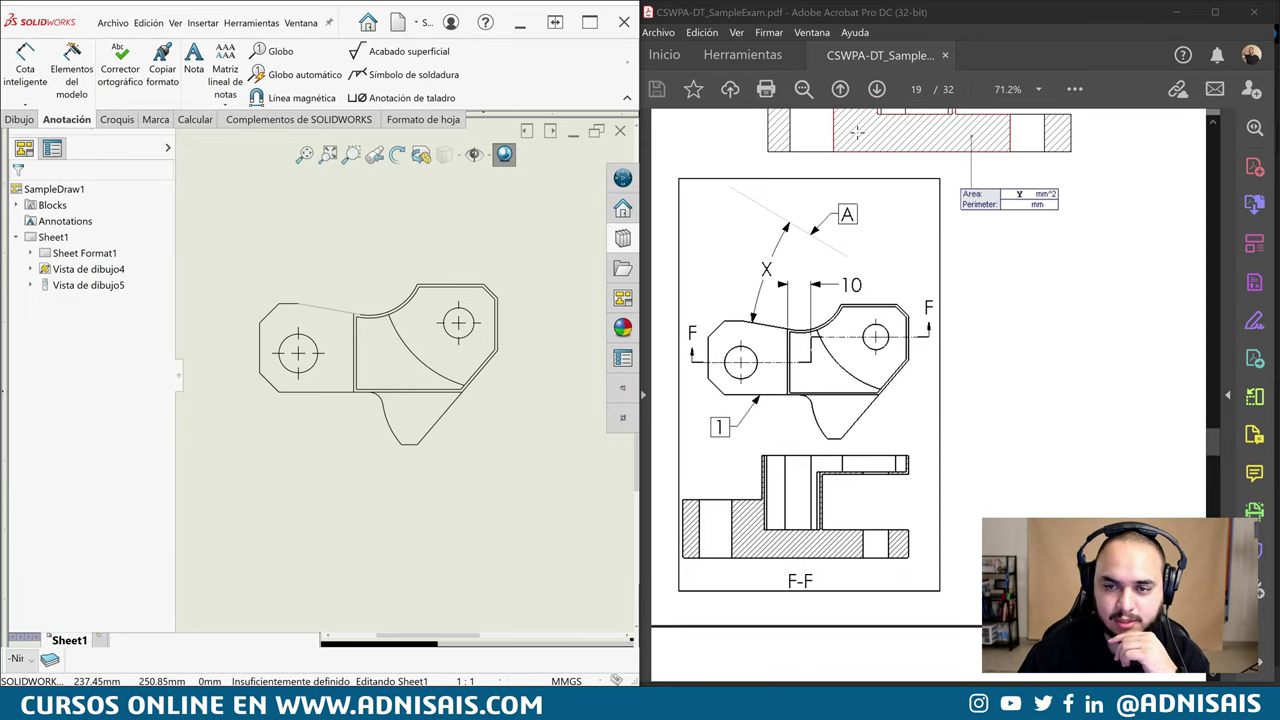
Highlight the F-F cutting line and circle section view F-F in yellow
left_click(1074, 90)
left_click(1072, 290)
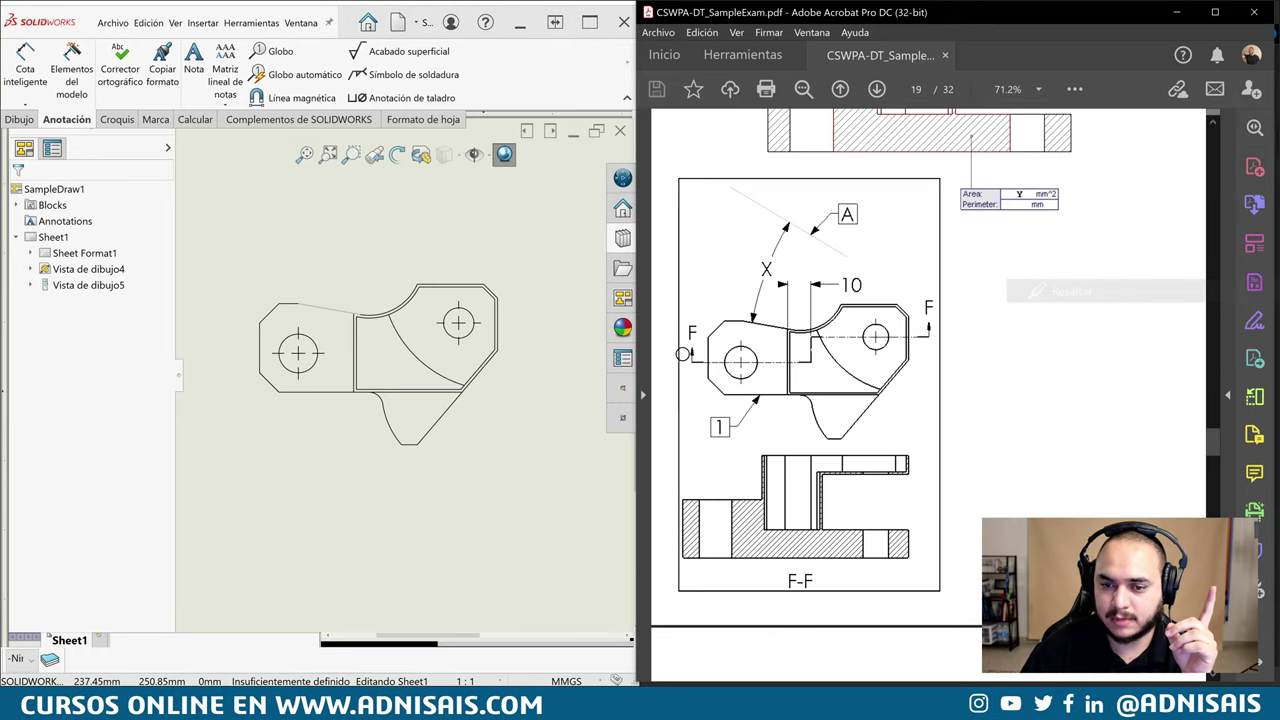
mouse_move(701, 362)
left_mouse_down()
mouse_move(794, 363)
mouse_move(814, 341)
mouse_move(928, 337)
left_mouse_up()
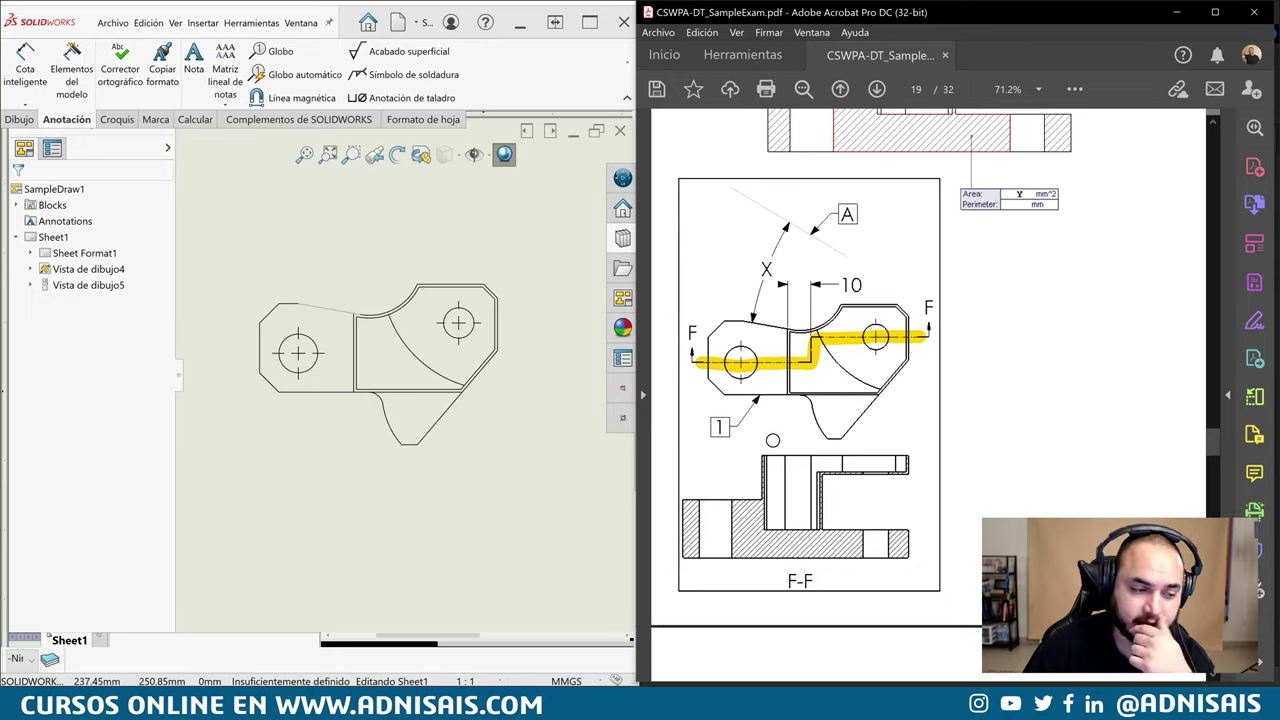
left_click_drag(686, 492, 910, 494)
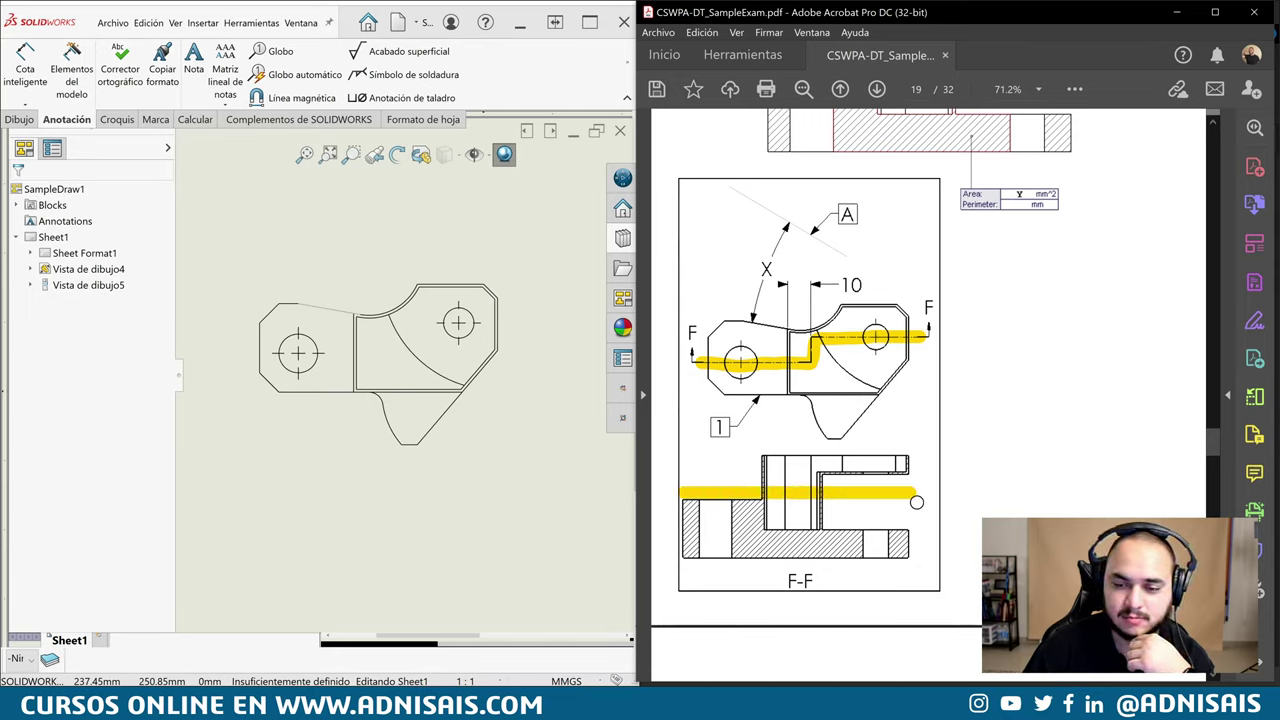
left_click_drag(711, 398, 711, 432)
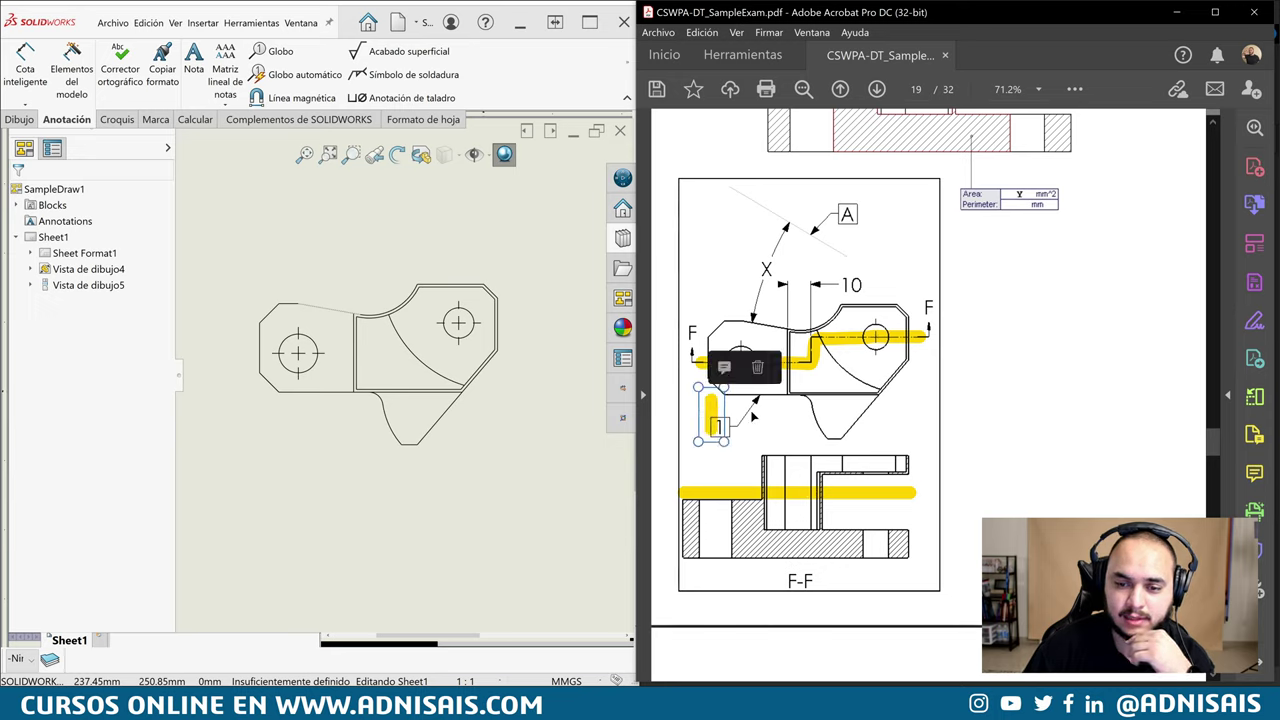
left_click_drag(911, 401, 911, 436)
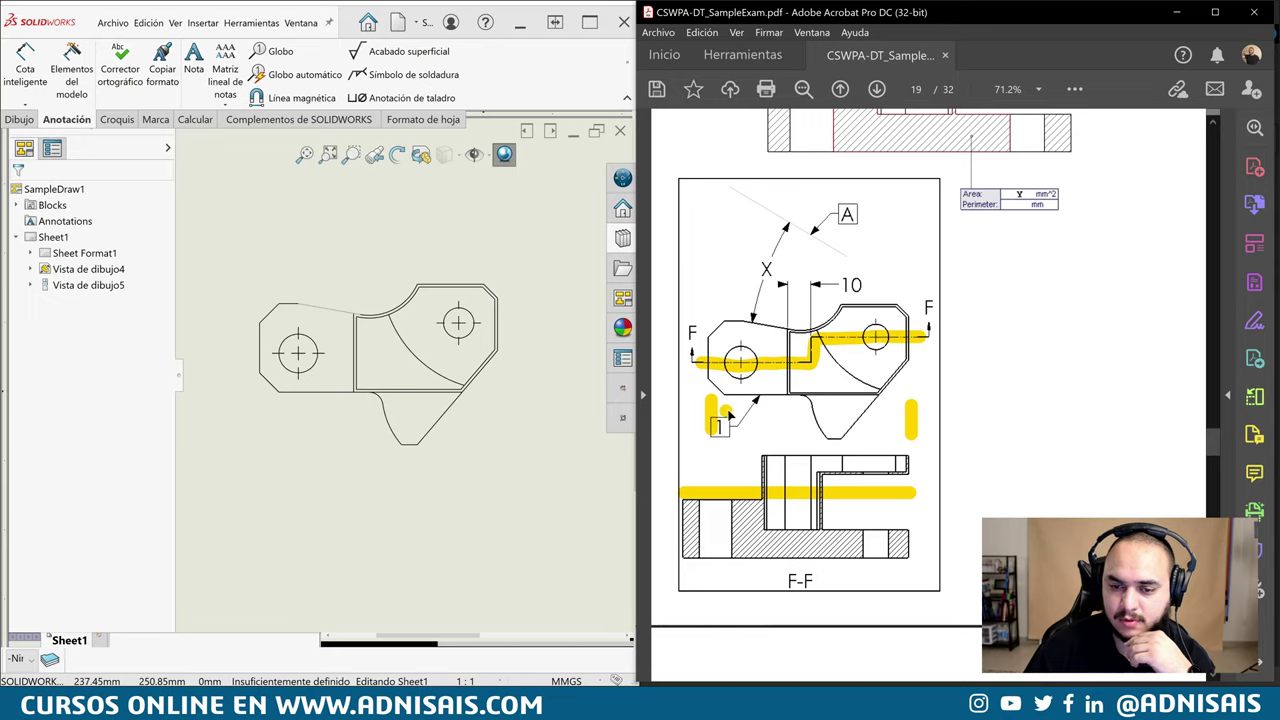
mouse_move(733, 412)
left_mouse_down()
mouse_move(881, 415)
mouse_move(725, 409)
left_mouse_up()
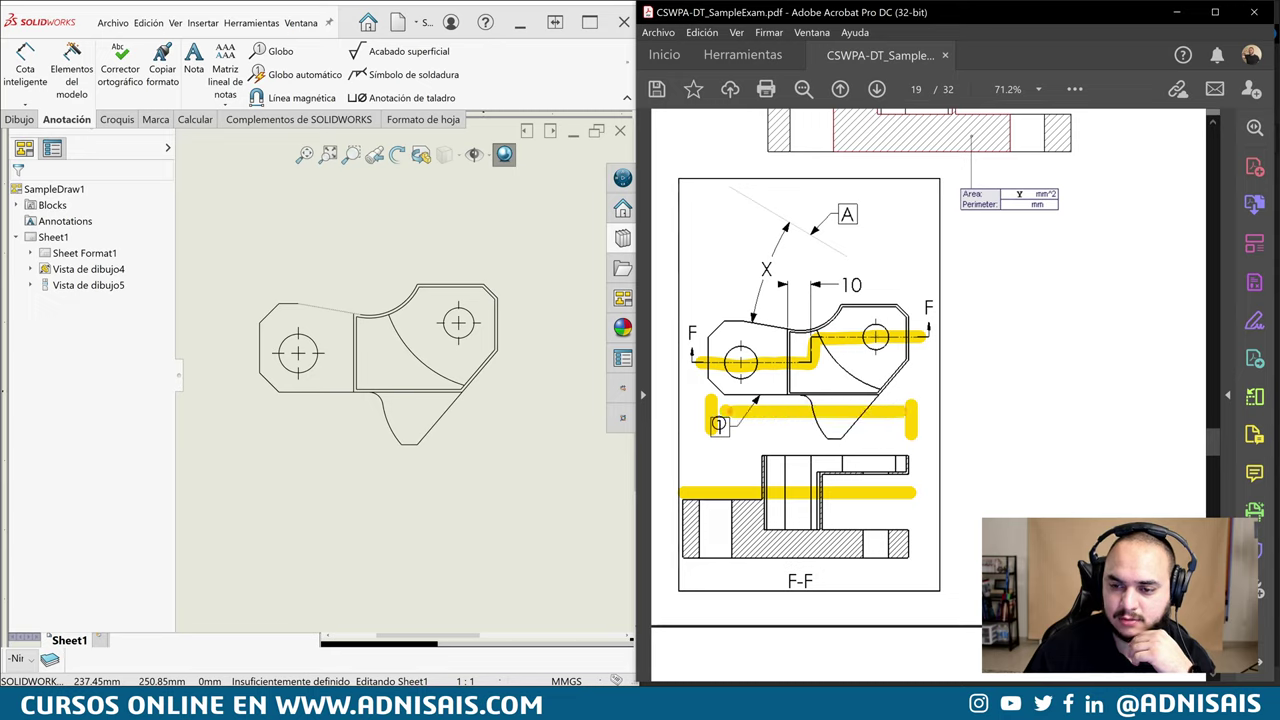
left_click_drag(905, 469, 912, 480)
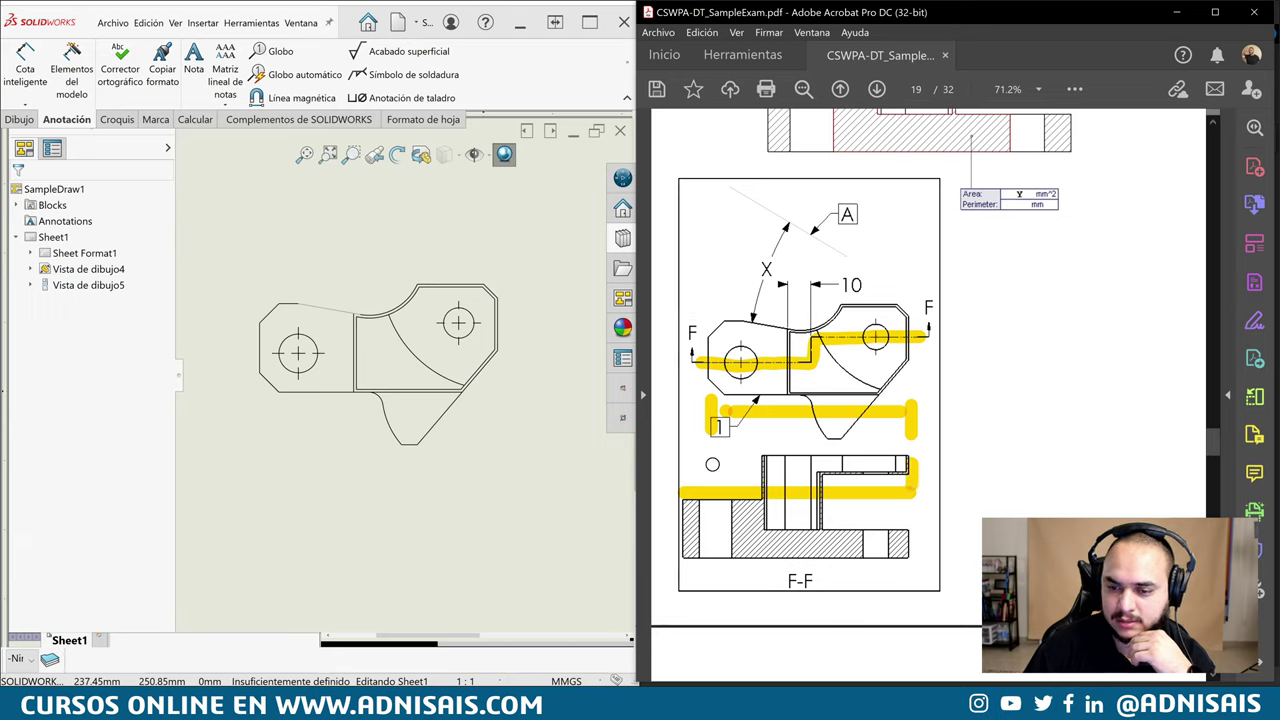
left_click_drag(691, 469, 910, 466)
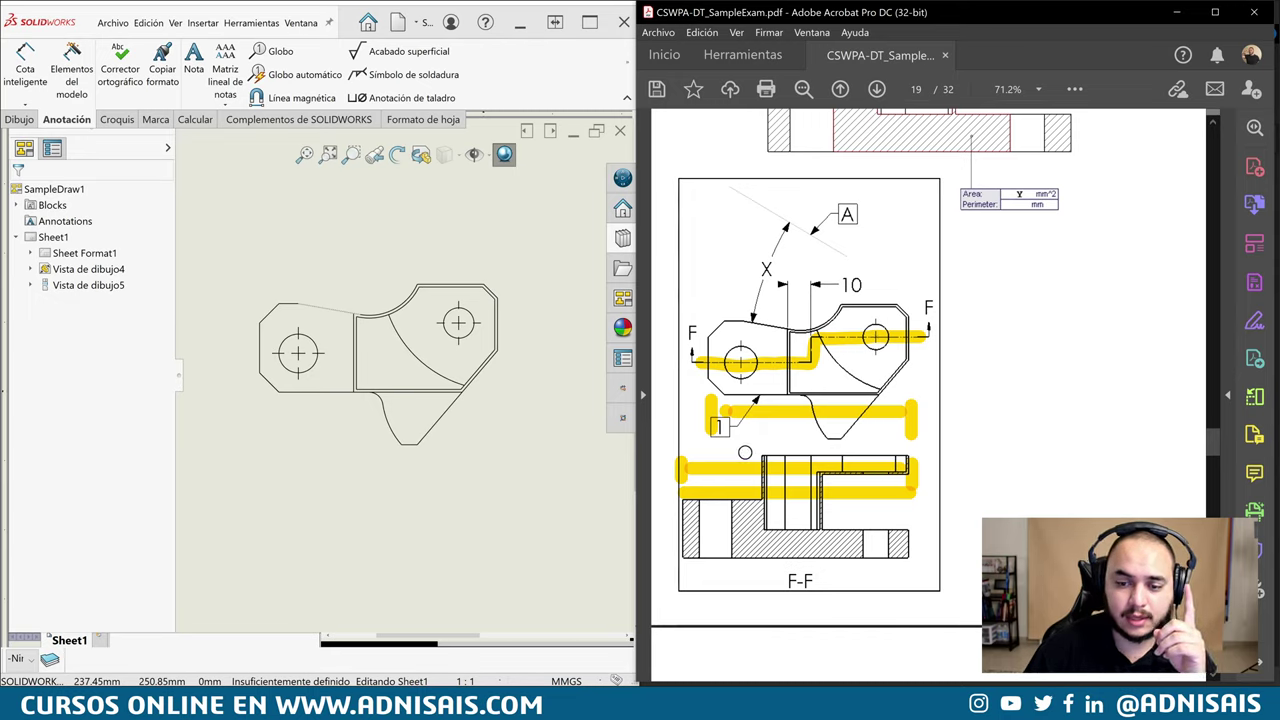
mouse_move(745, 452)
left_mouse_down()
mouse_move(682, 480)
mouse_move(695, 560)
mouse_move(968, 500)
mouse_move(718, 458)
left_mouse_up()
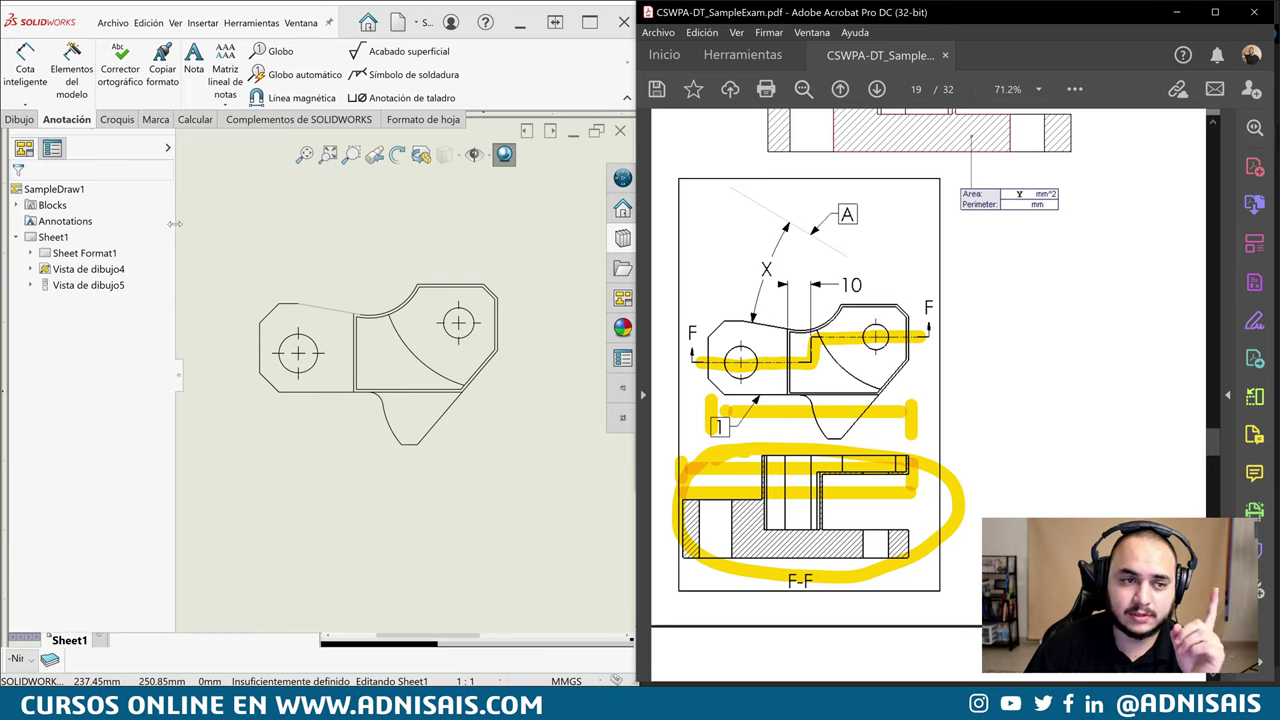
Draw a horizontal cutting line through the left hole, jogging once to the right hole centre
left_click(19, 119)
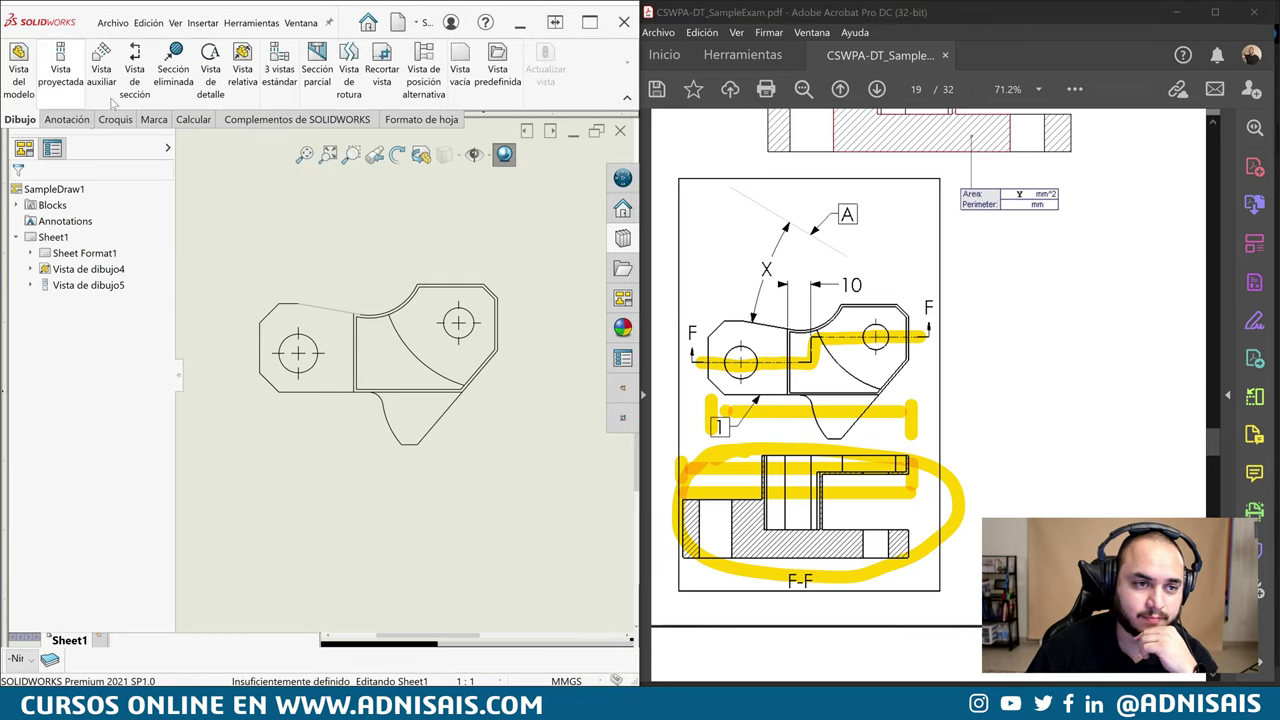
left_click(146, 80)
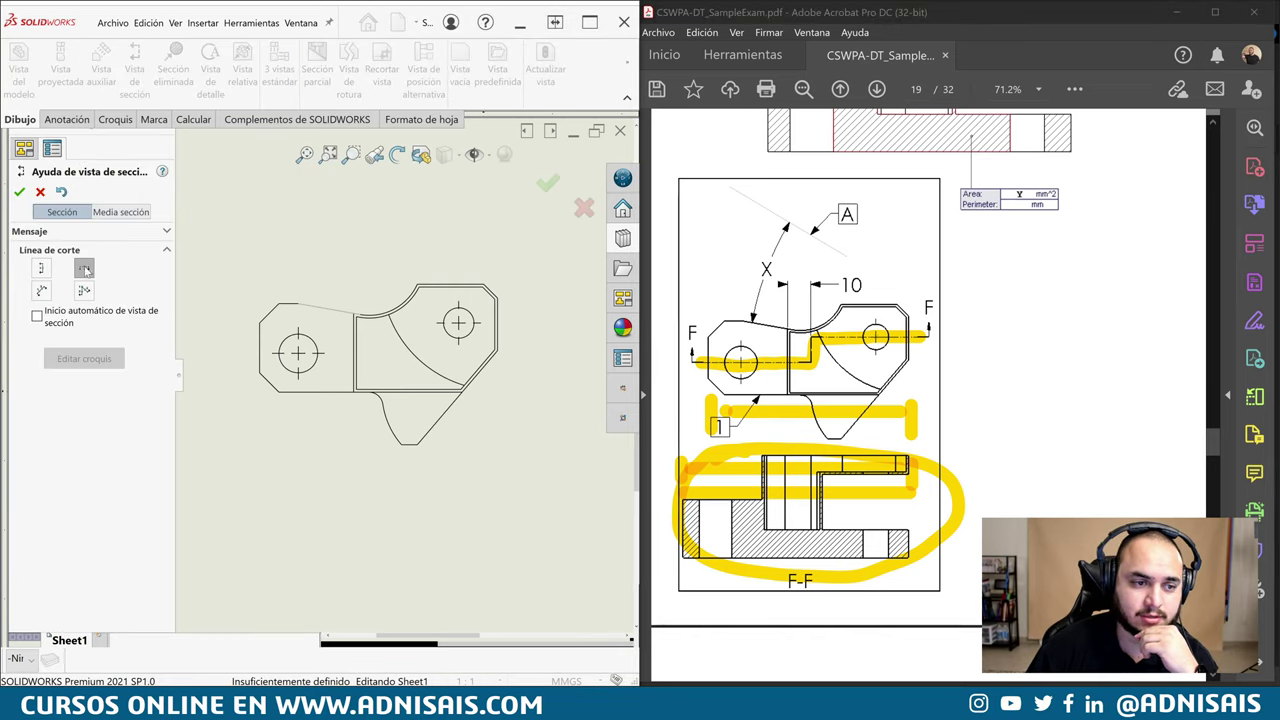
left_click(85, 269)
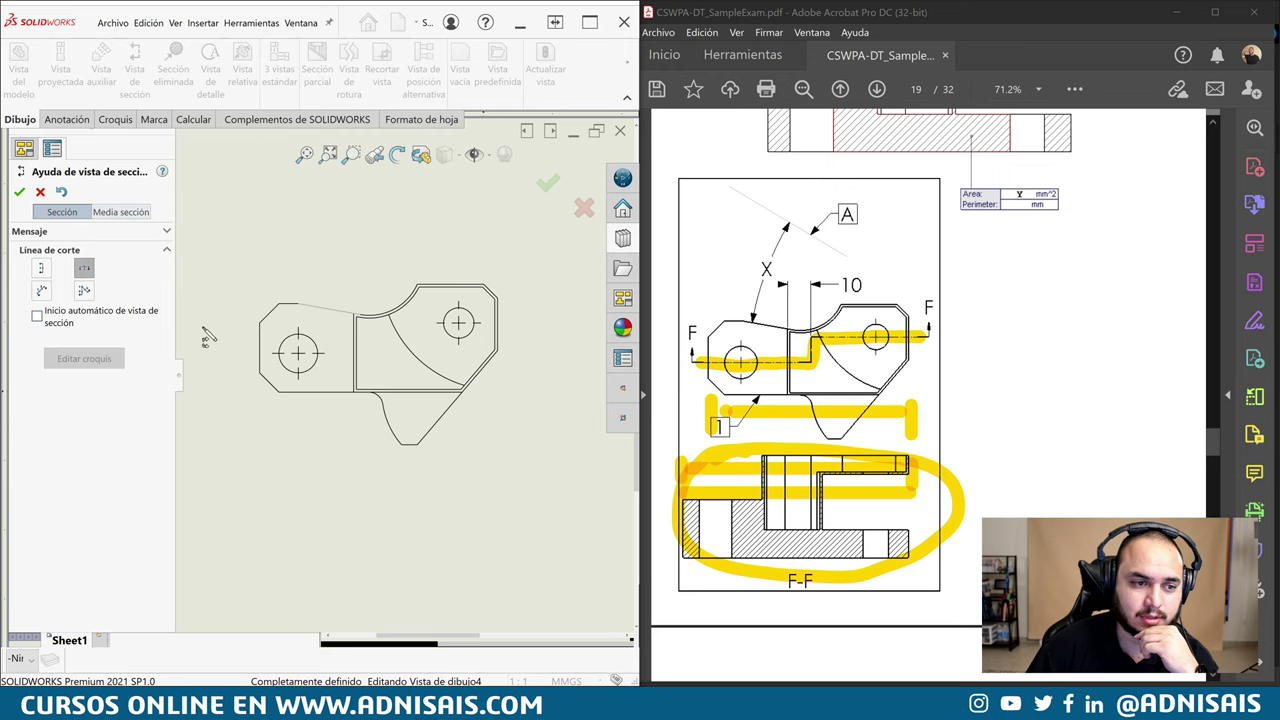
left_click(297, 354)
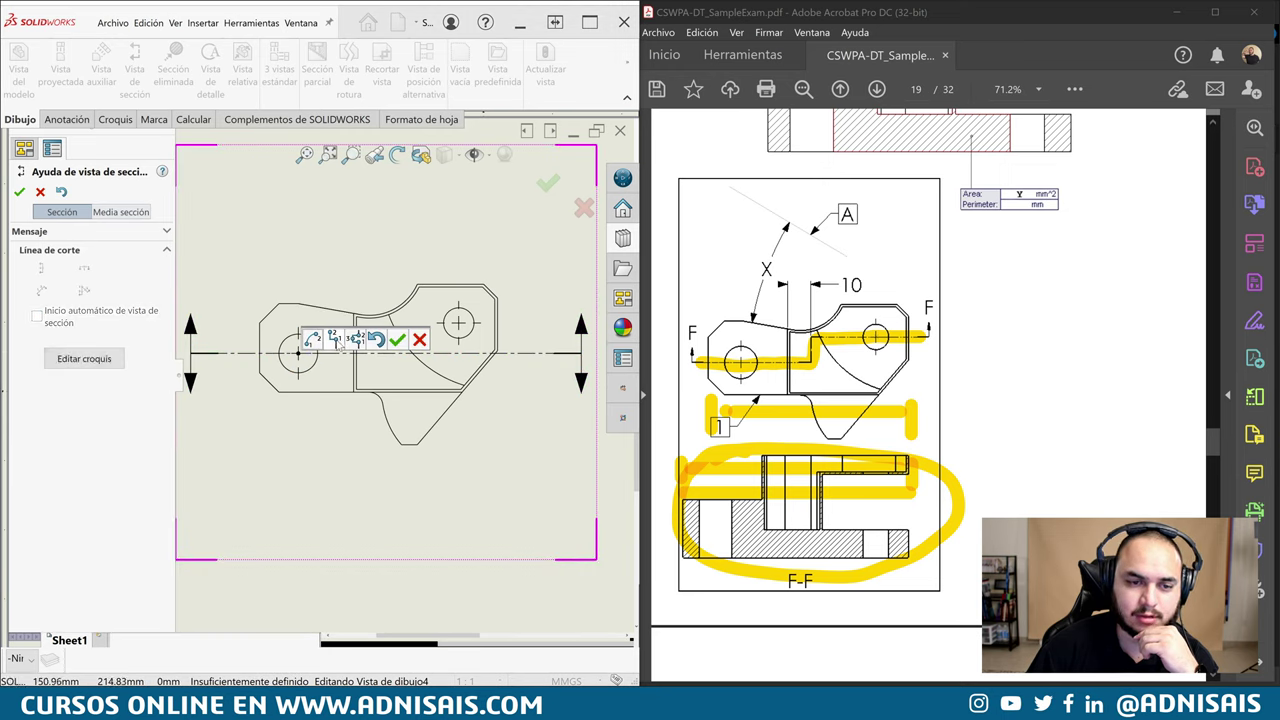
left_click(334, 340)
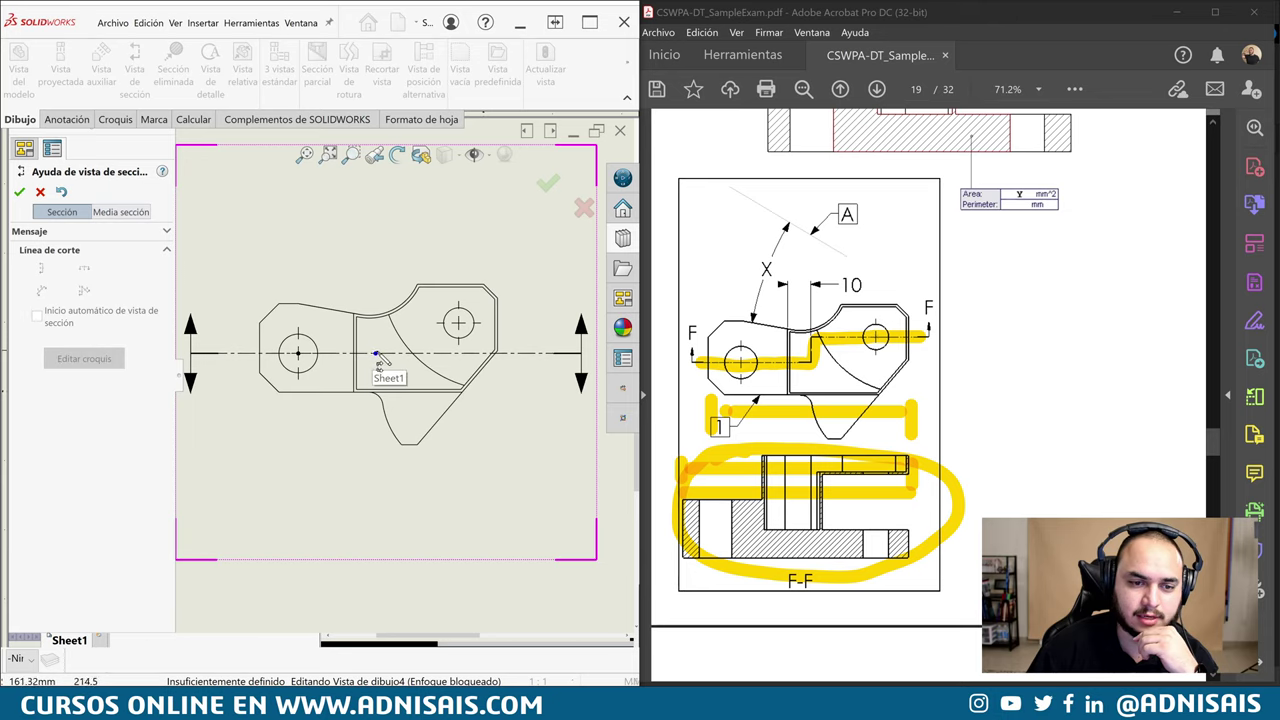
left_click(378, 350)
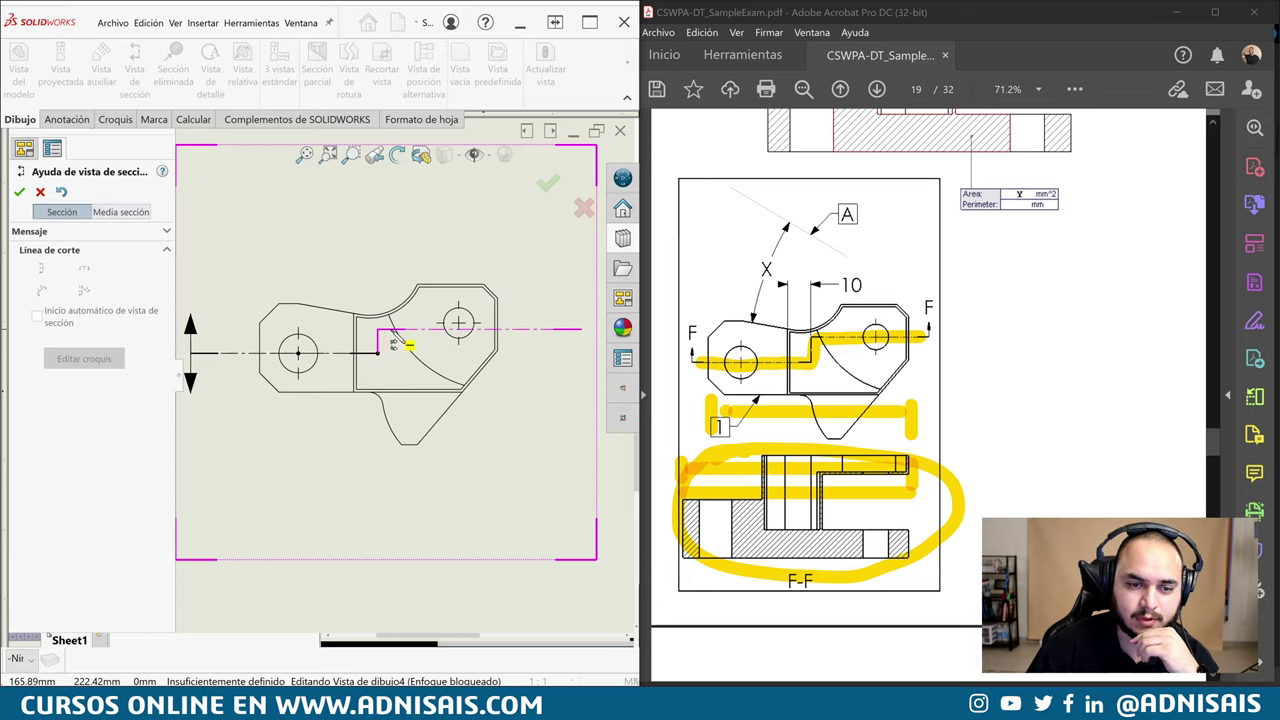
left_click(458, 323)
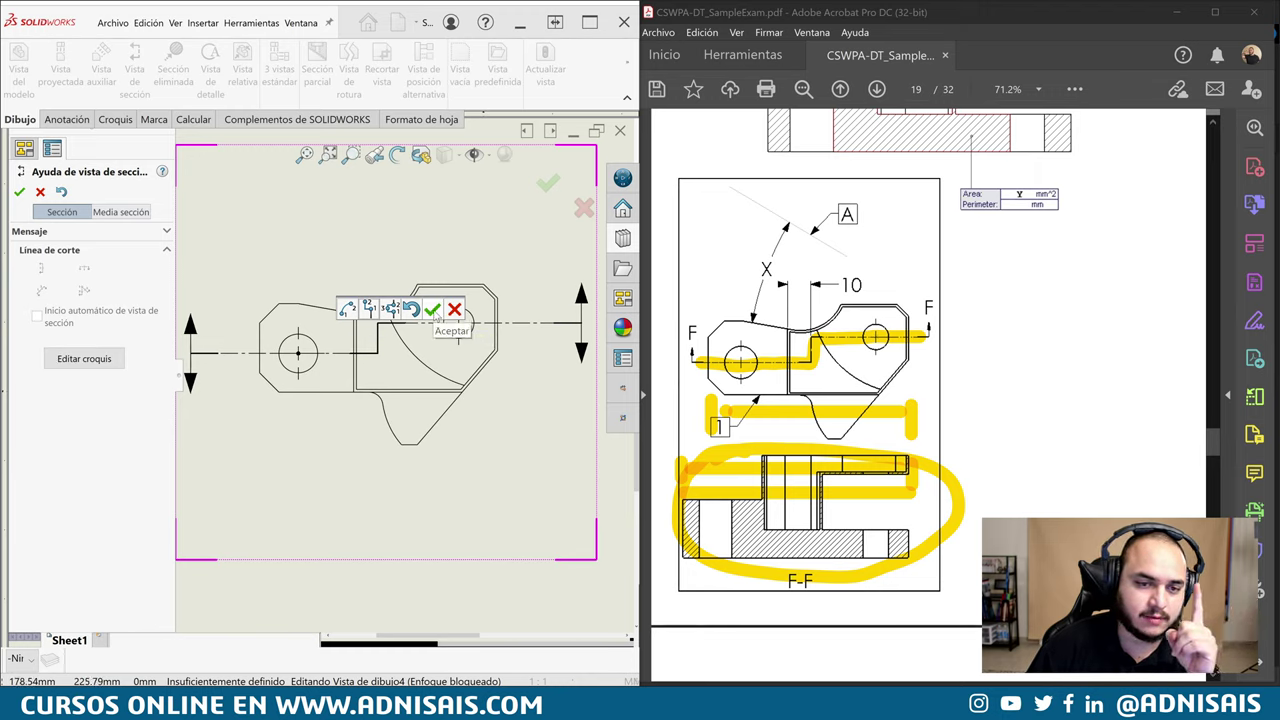
left_click(433, 311)
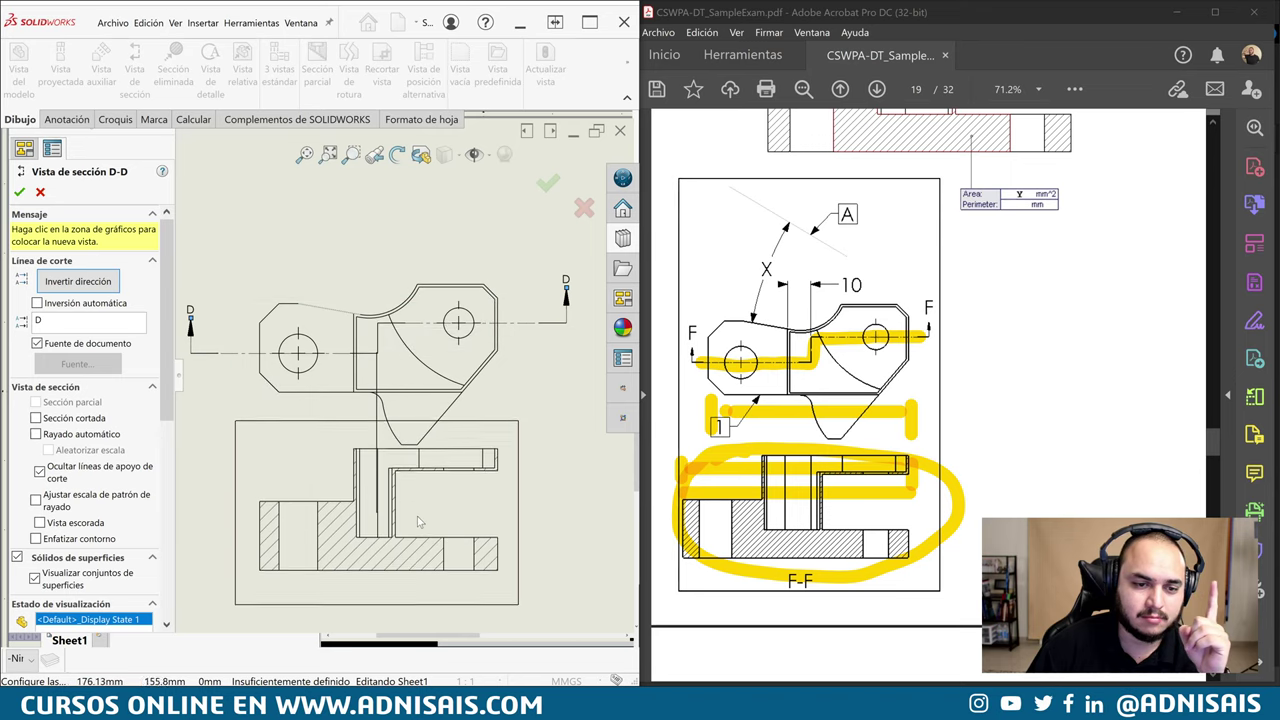
Place section view D-D below the front view and select its cutting line
left_click(418, 535)
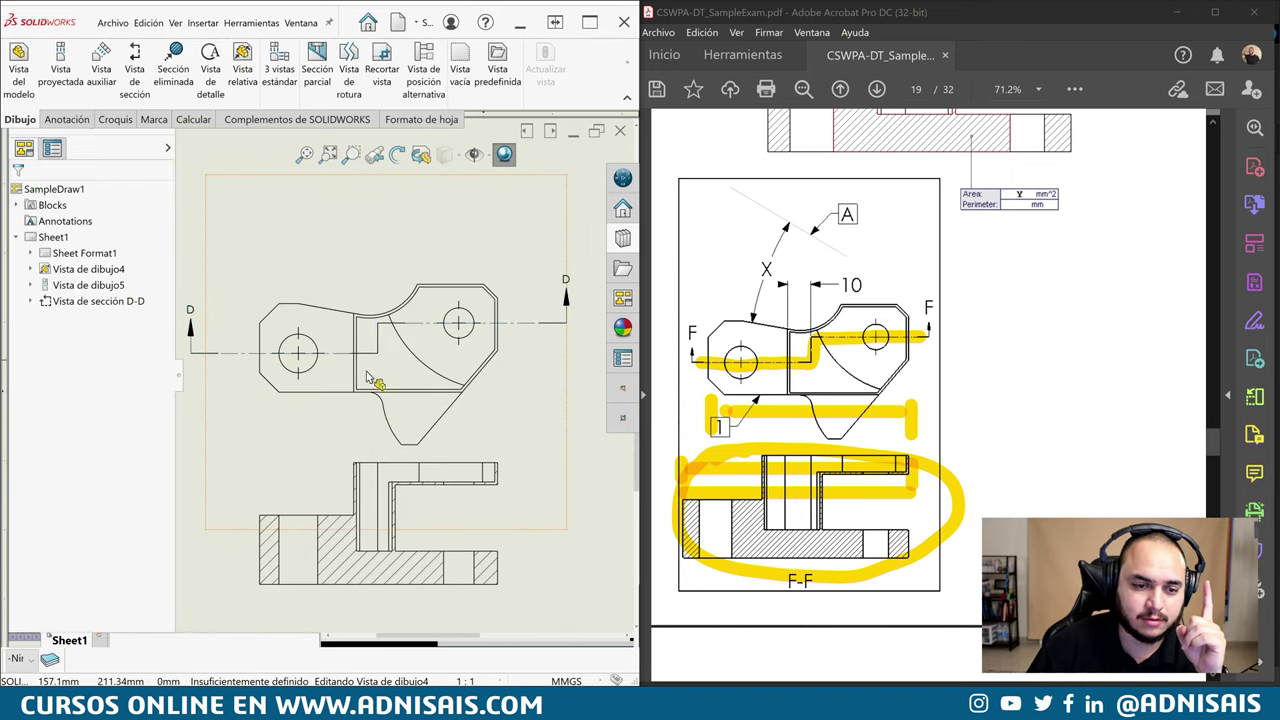
mouse_move(374, 457)
left_mouse_down()
mouse_move(485, 375)
mouse_move(485, 467)
left_mouse_up()
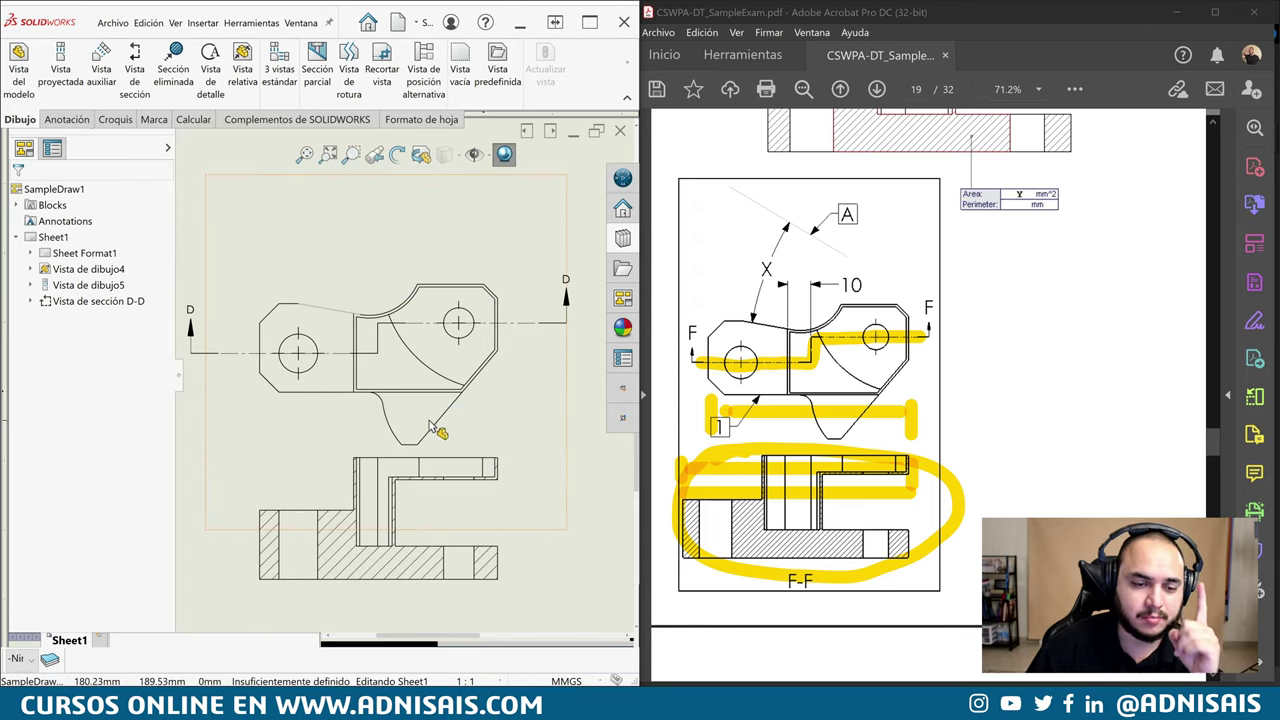
left_click(342, 357)
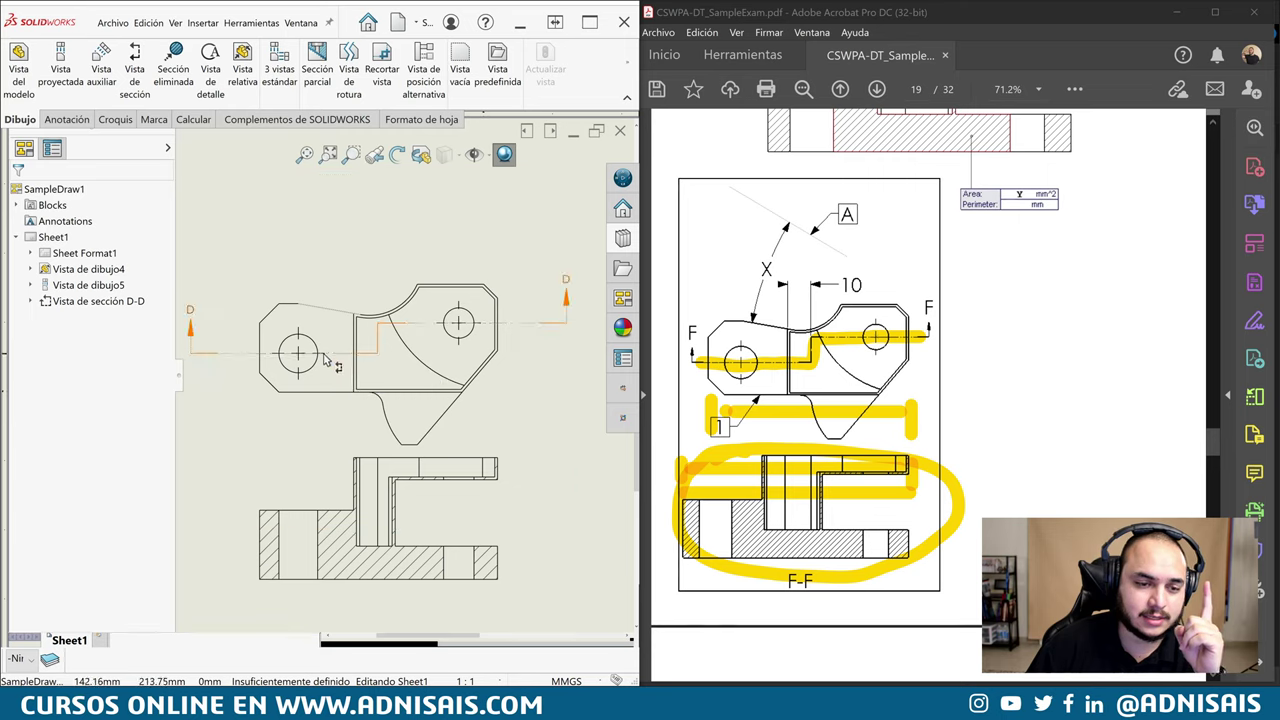
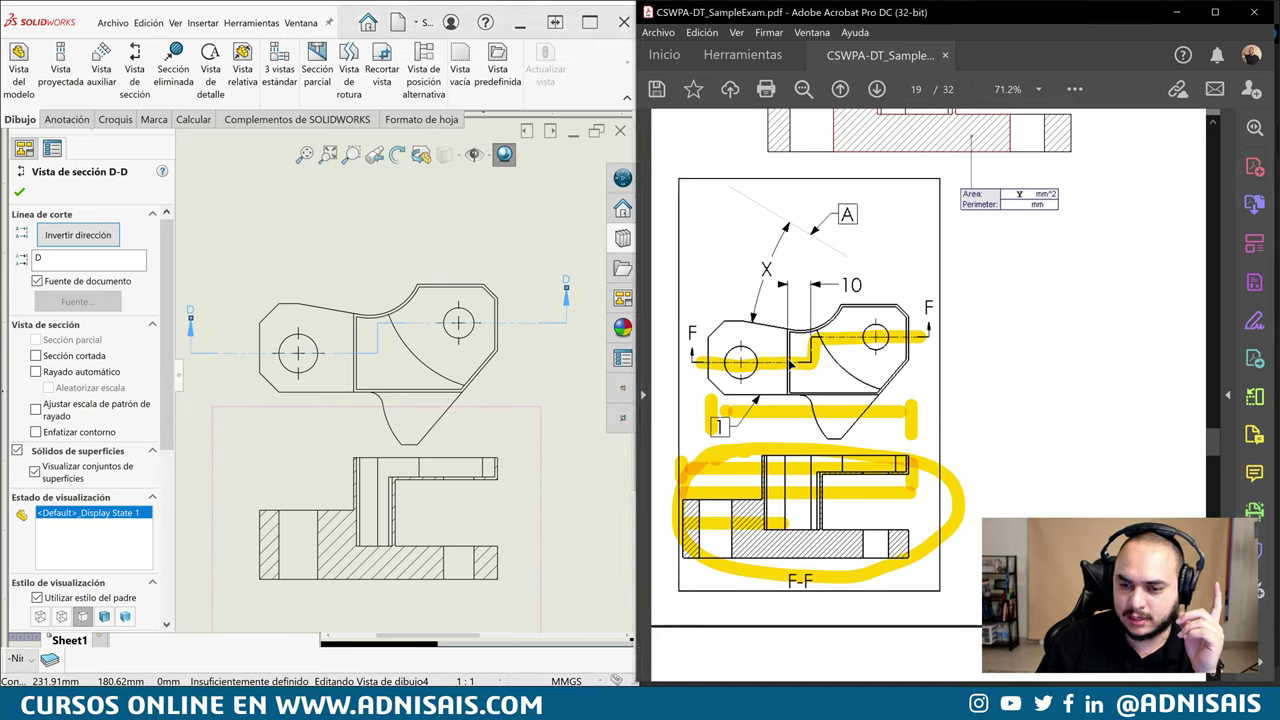
Draw two yellow highlight bands across the hatched areas of section F-F on page 19
left_click_drag(786, 543, 830, 541)
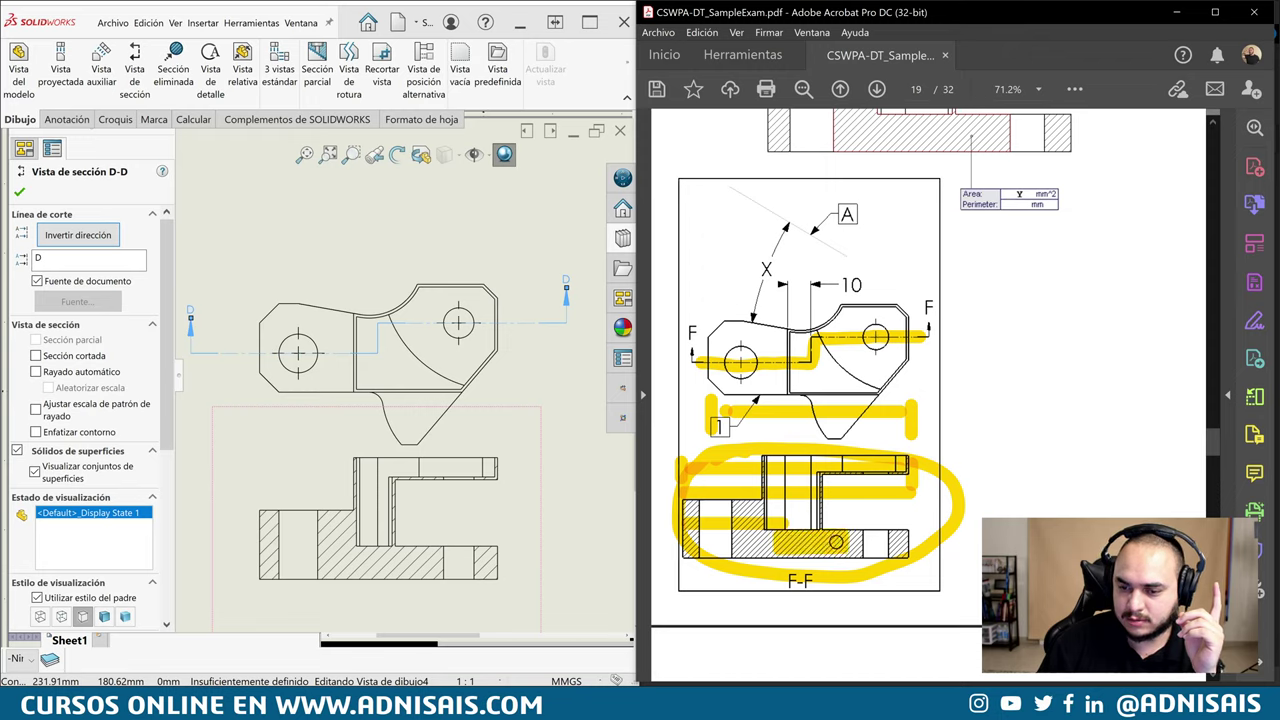
key("ctrl+z")
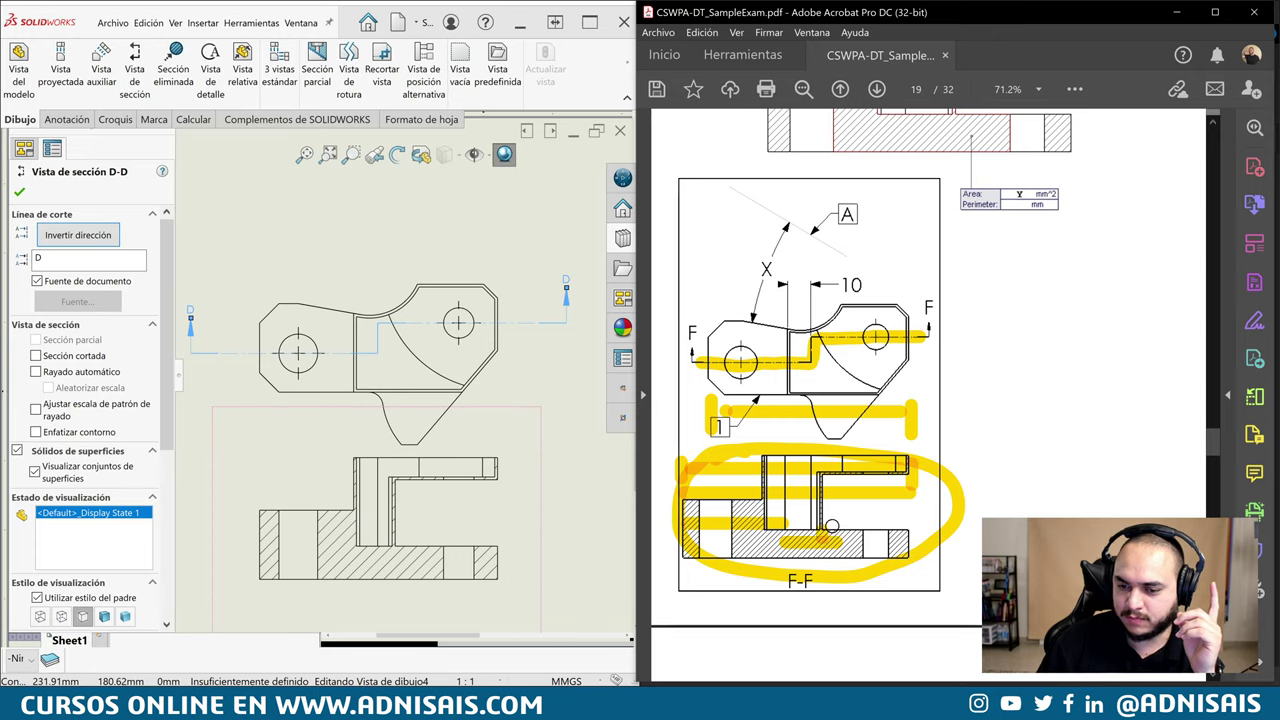
left_click_drag(816, 520, 920, 520)
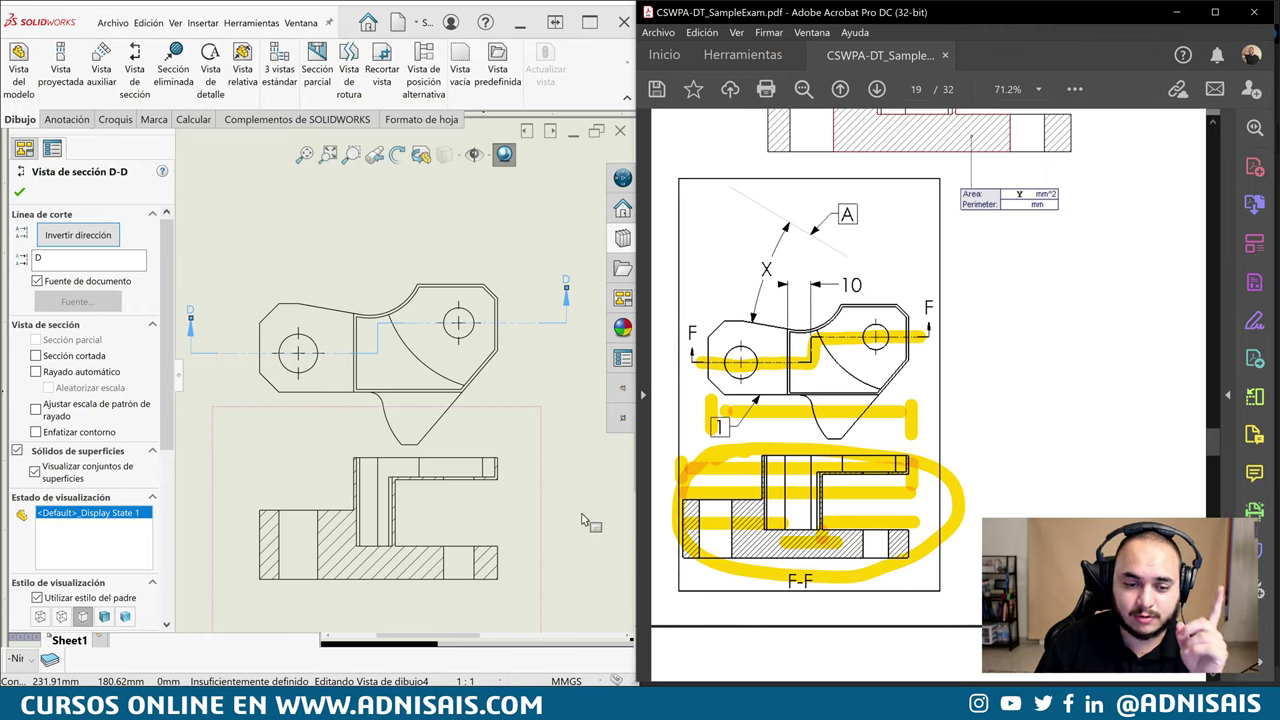
scroll(999, 425, "up", 1)
scroll(1005, 364, "up", 1)
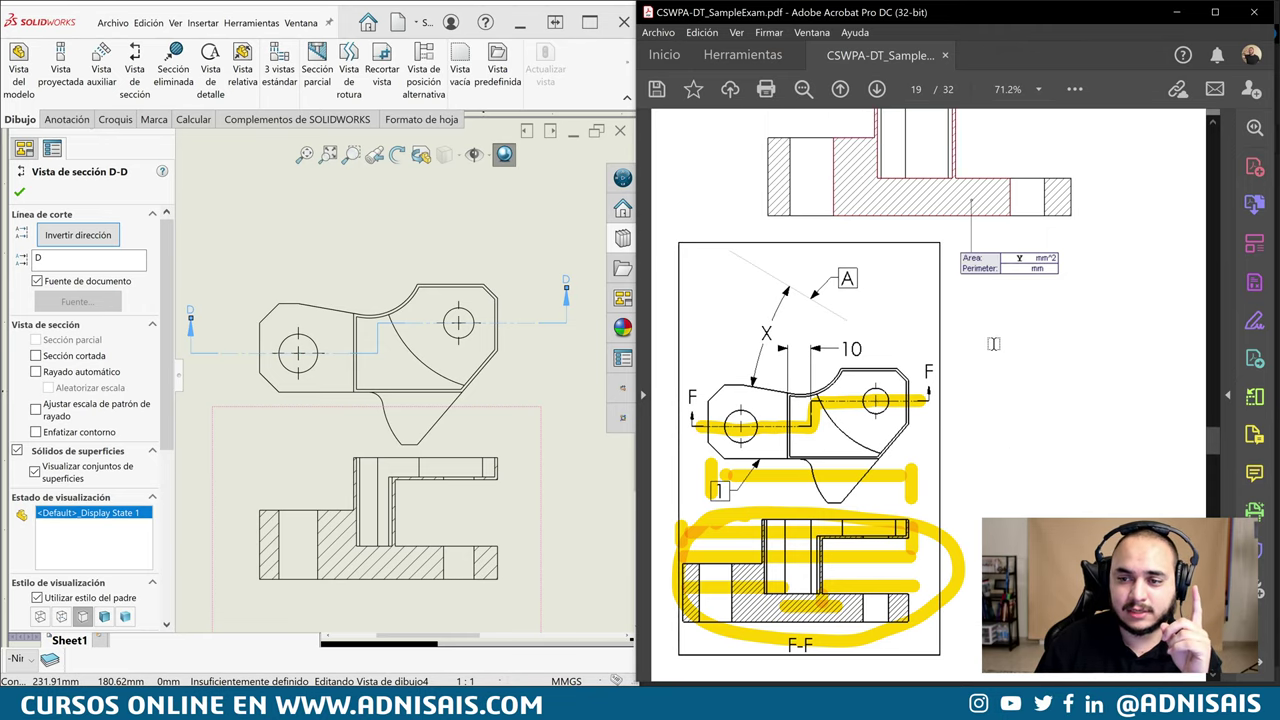
scroll(946, 262, "up", 1)
Delete section view D-D and confirm, leaving only the top view on Sheet1
left_click(362, 558)
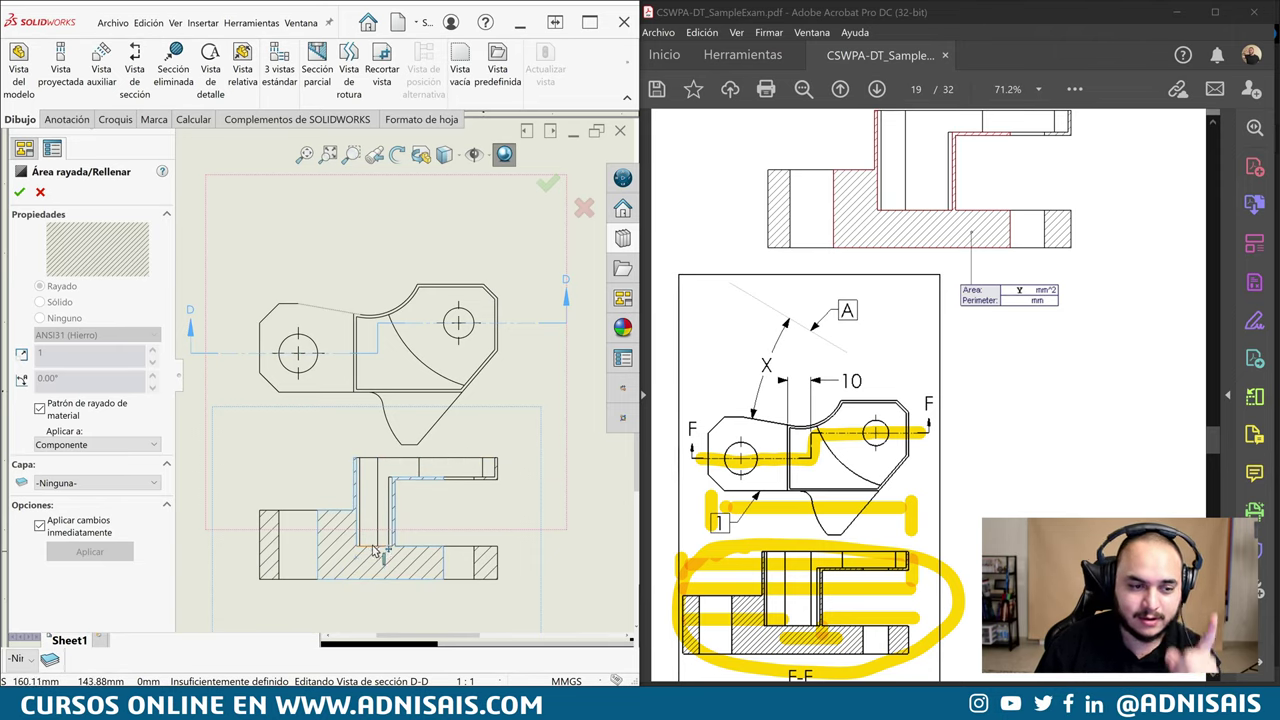
left_click(40, 191)
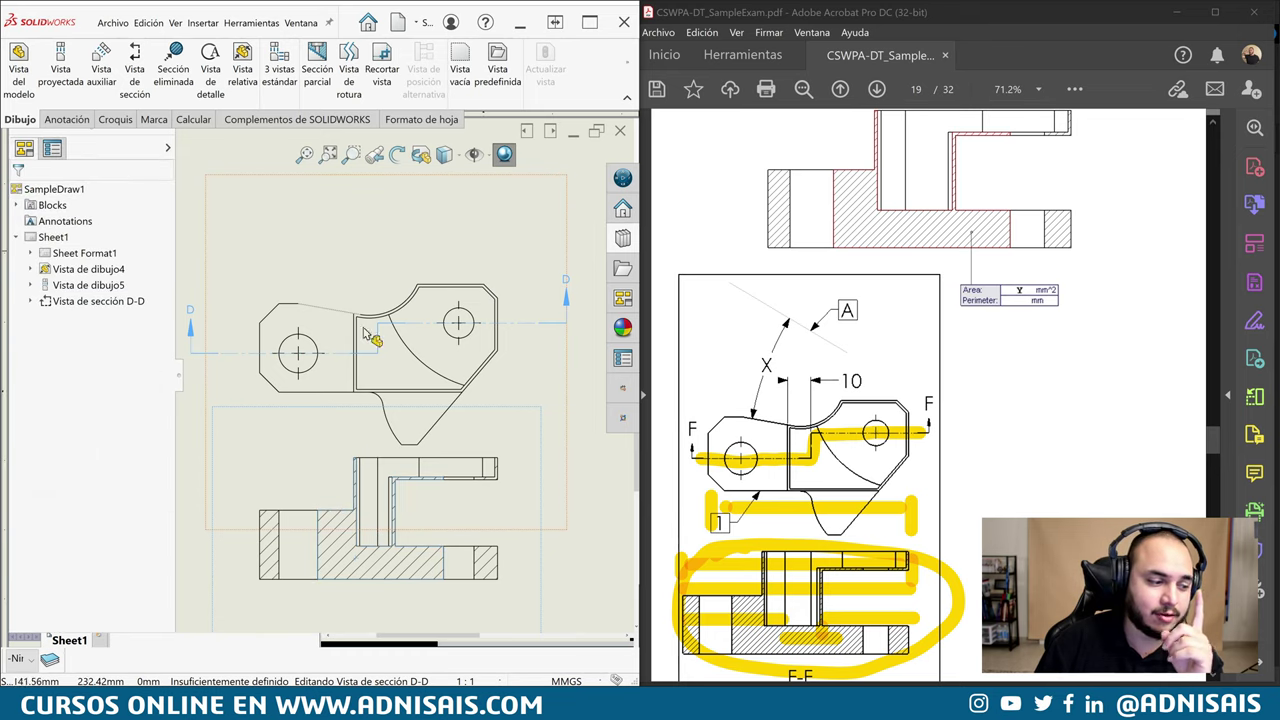
left_click(540, 562)
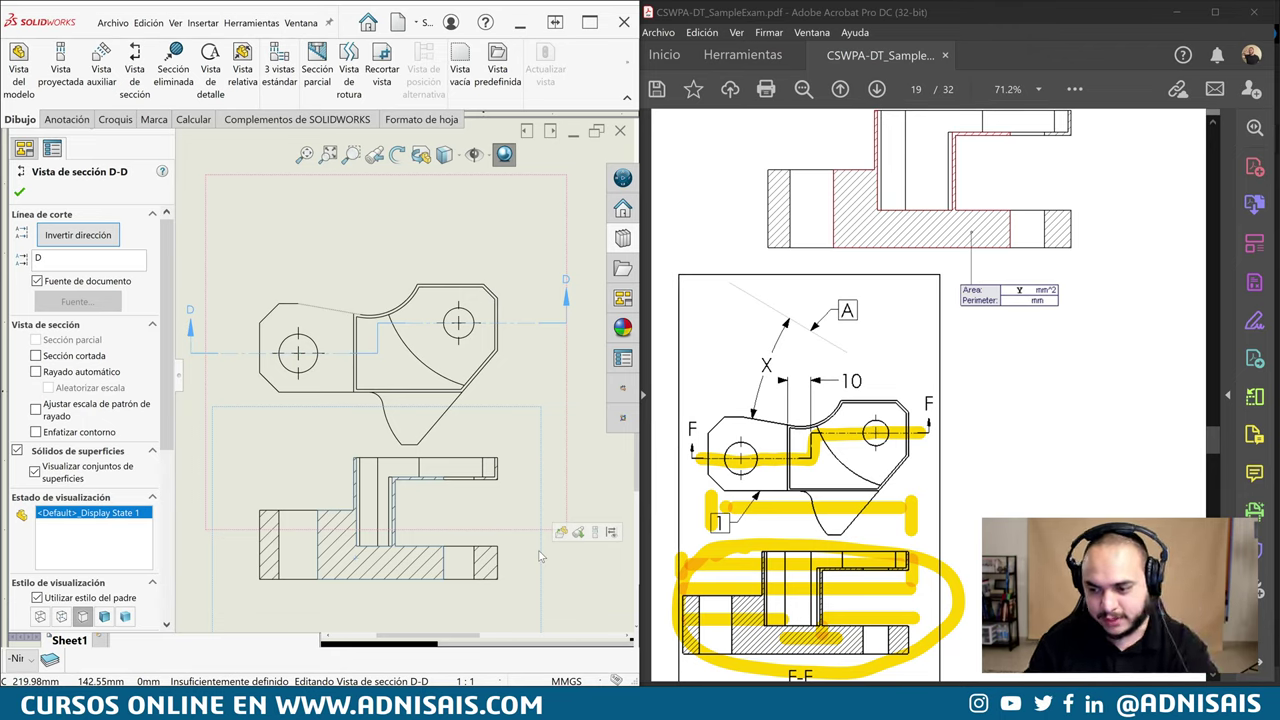
key("Delete")
key("Return")
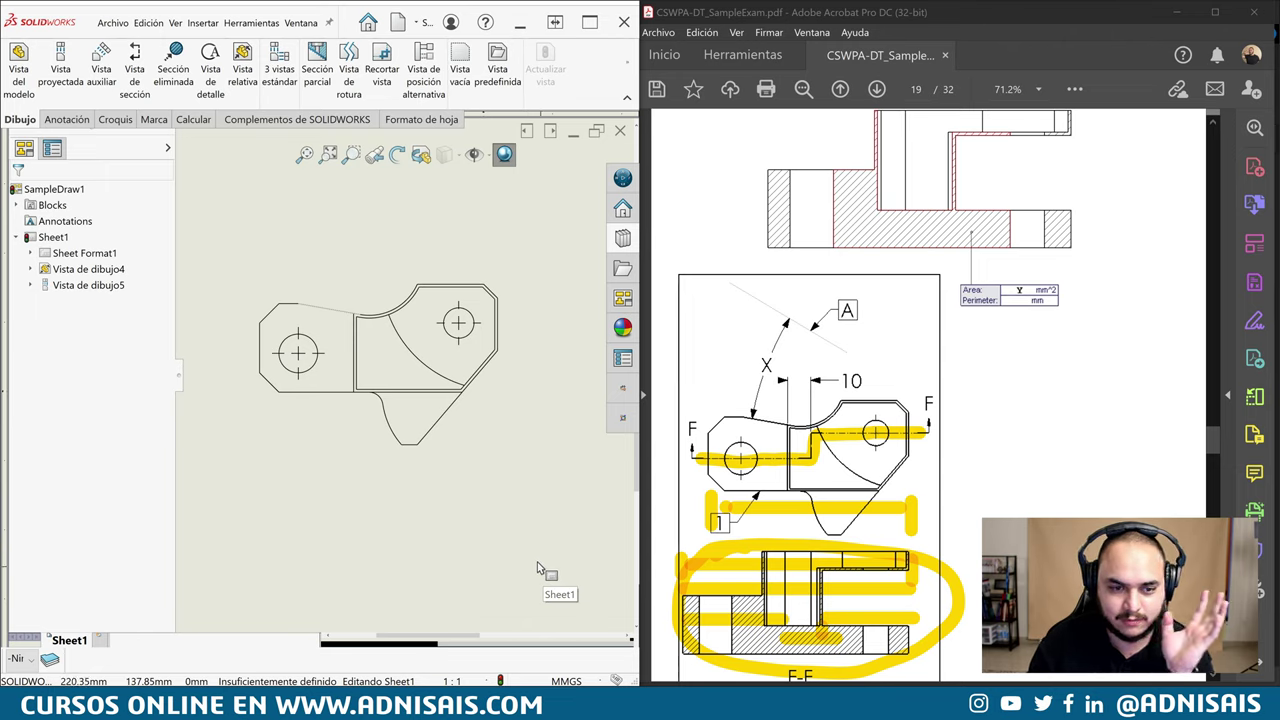
Place a horizontal section cut line through the left hole's centre, then close the section command
left_click(134, 62)
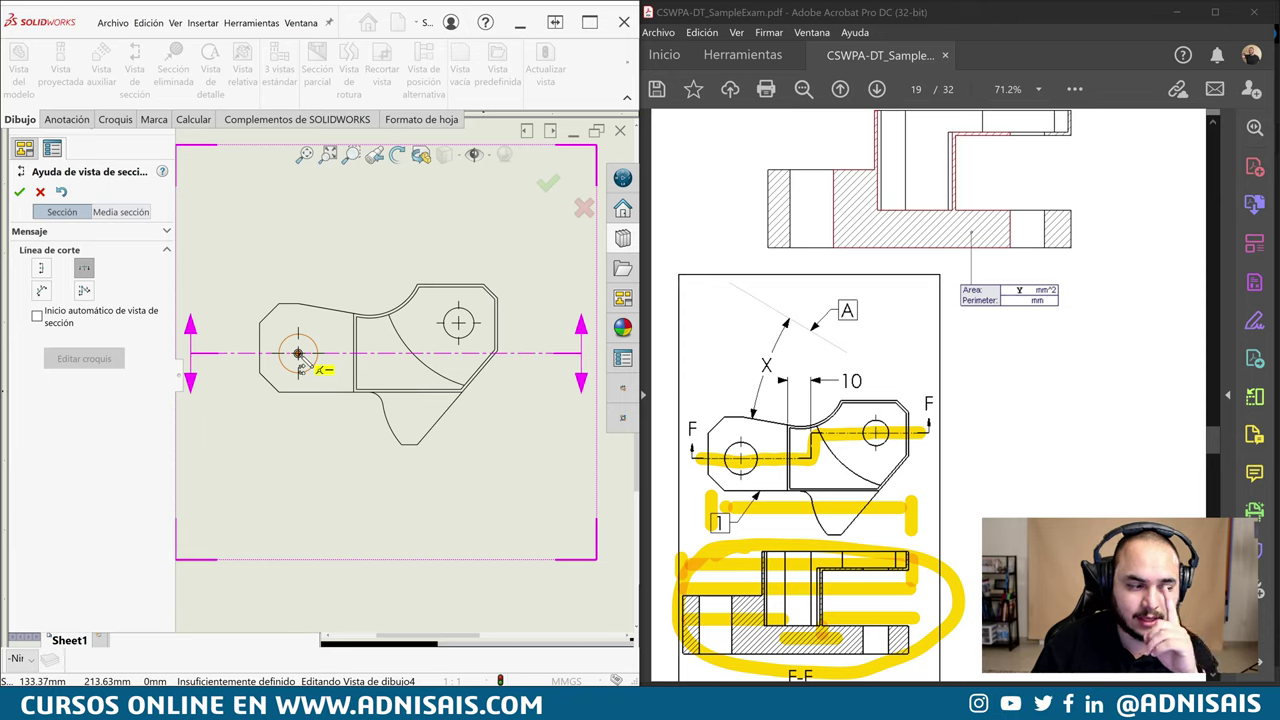
left_click(298, 353)
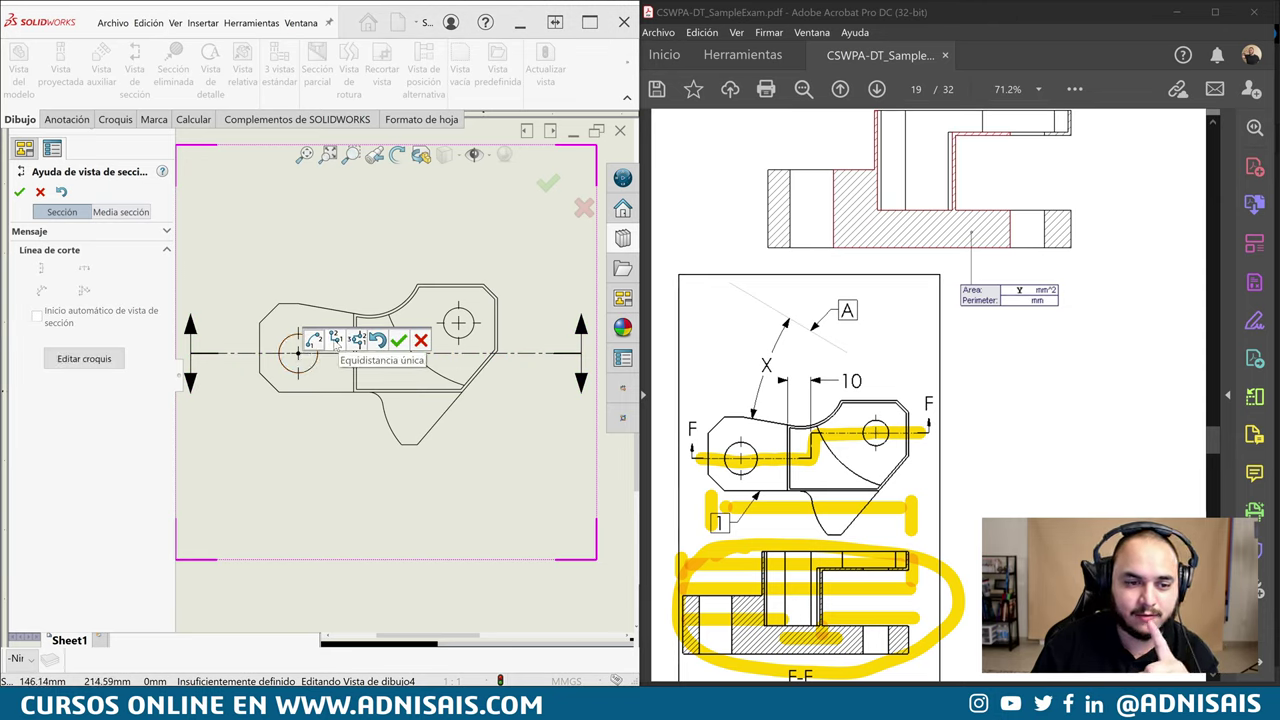
left_click(93, 364)
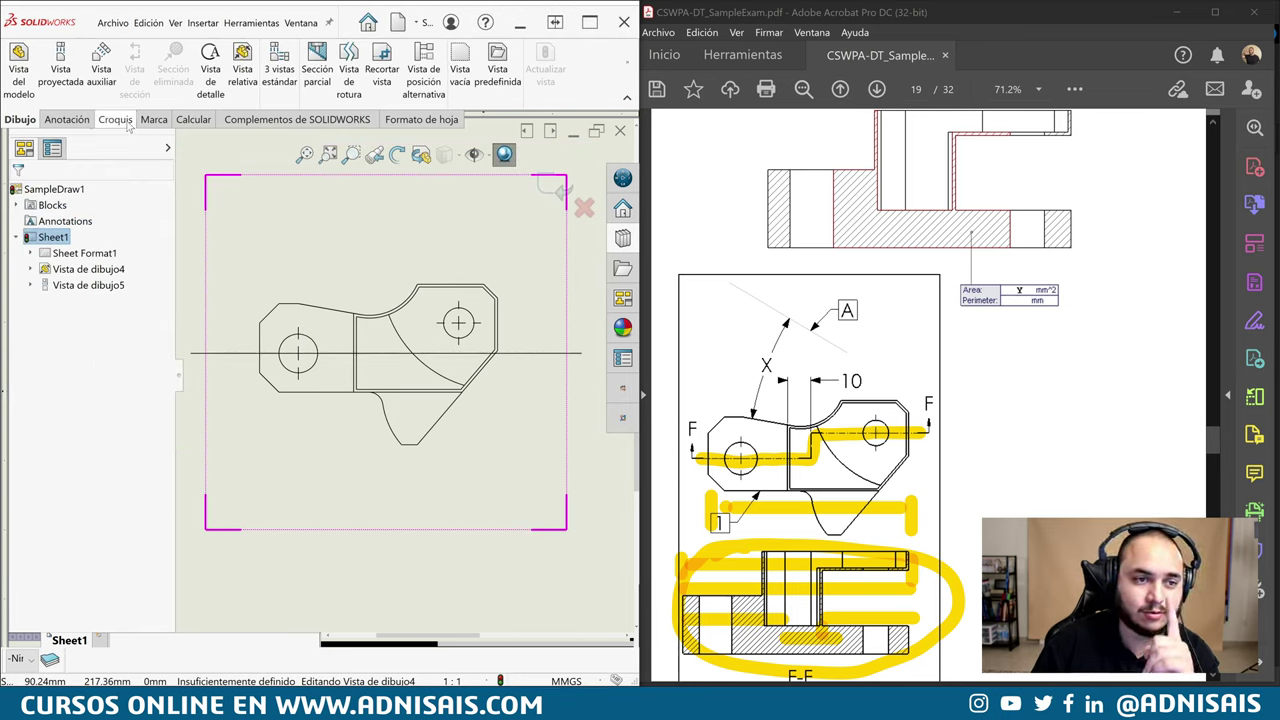
Shorten the cut line by dragging its right endpoint back to the step edge
left_click(580, 355)
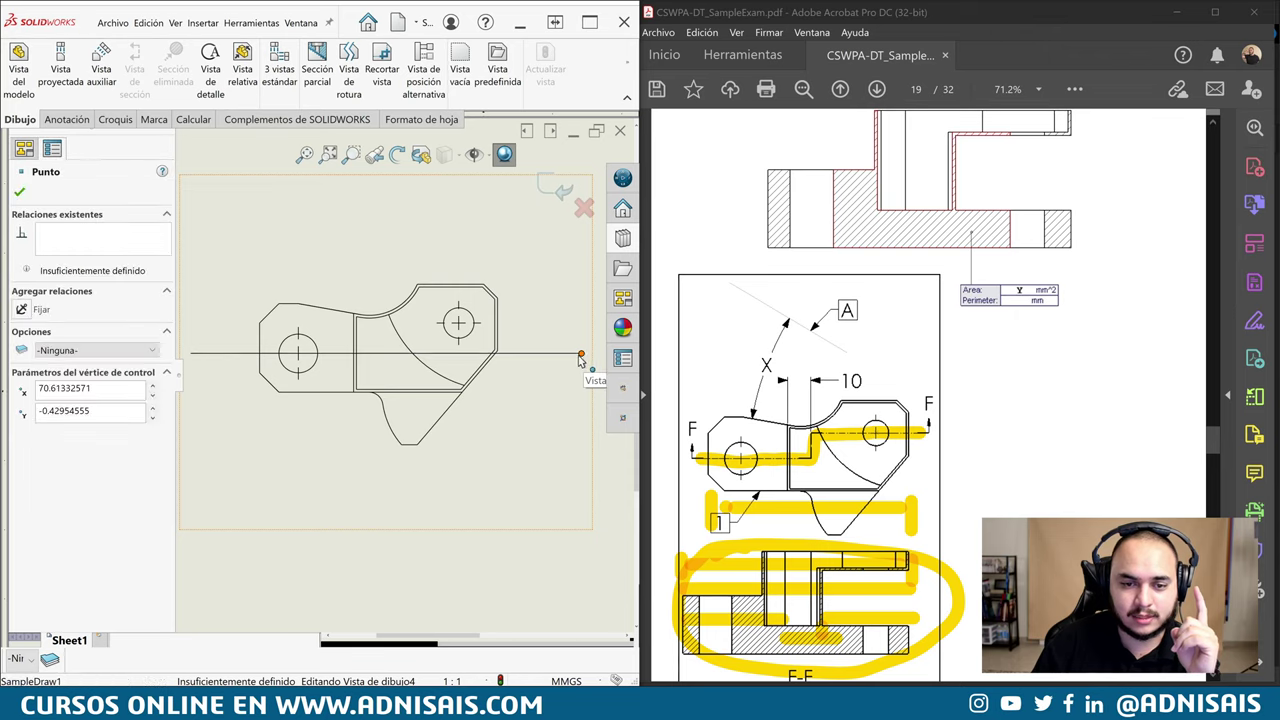
left_click_drag(580, 355, 374, 353)
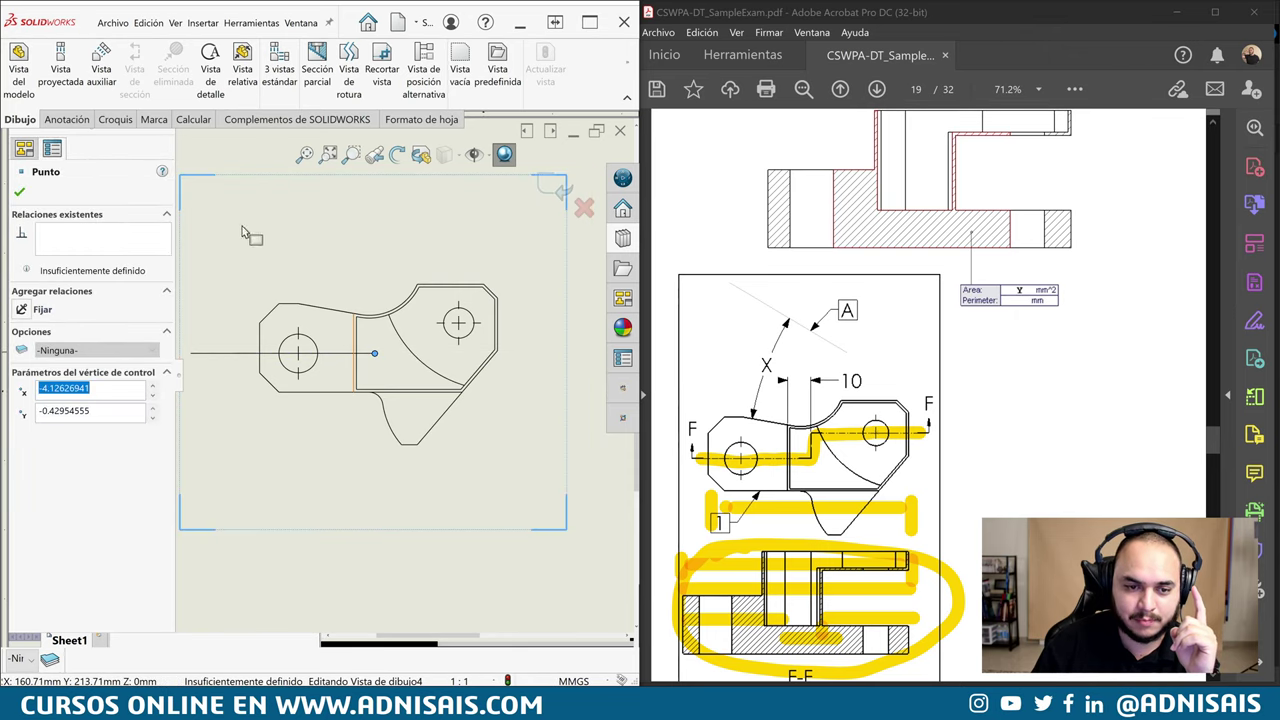
left_click(113, 120)
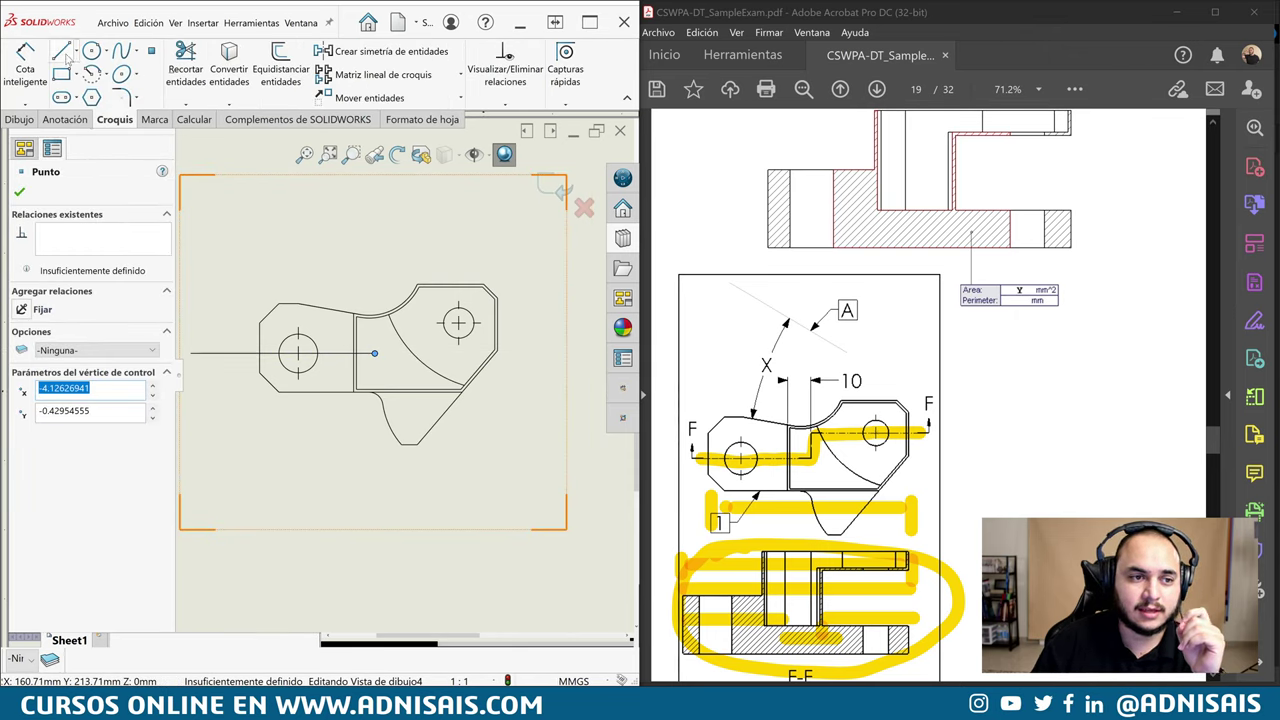
left_click(63, 54)
left_click(374, 354)
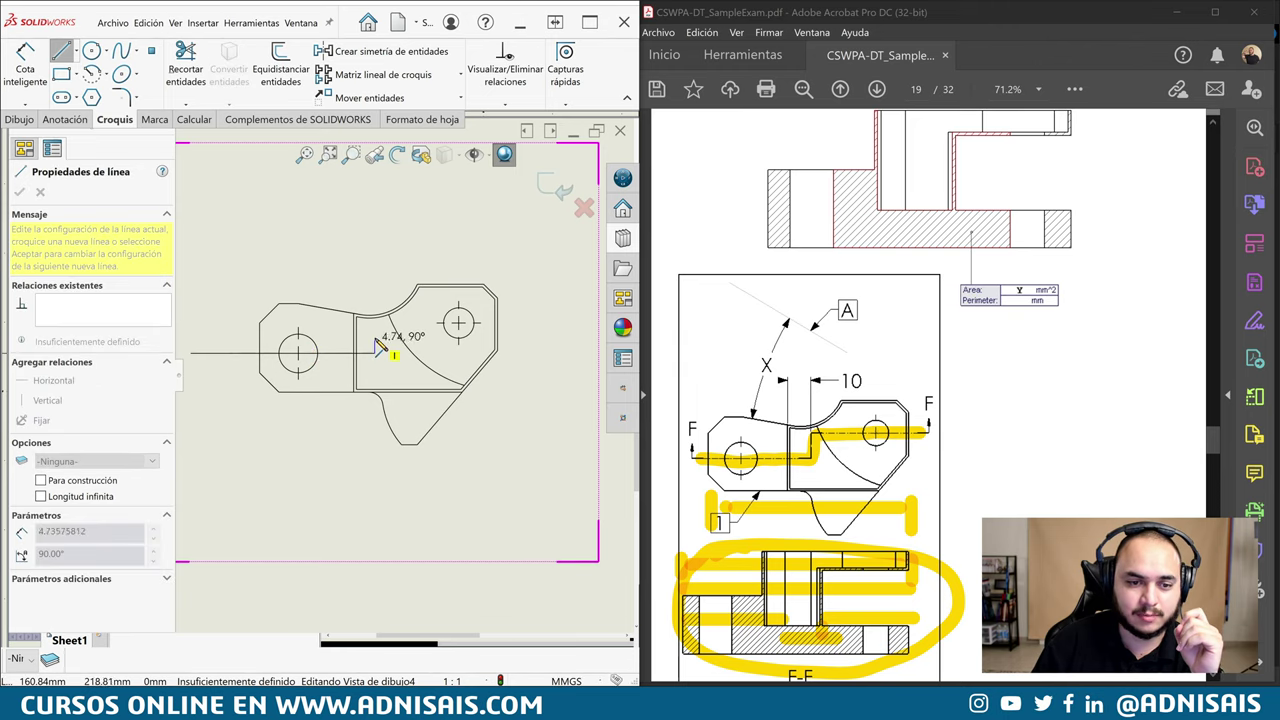
key("Escape")
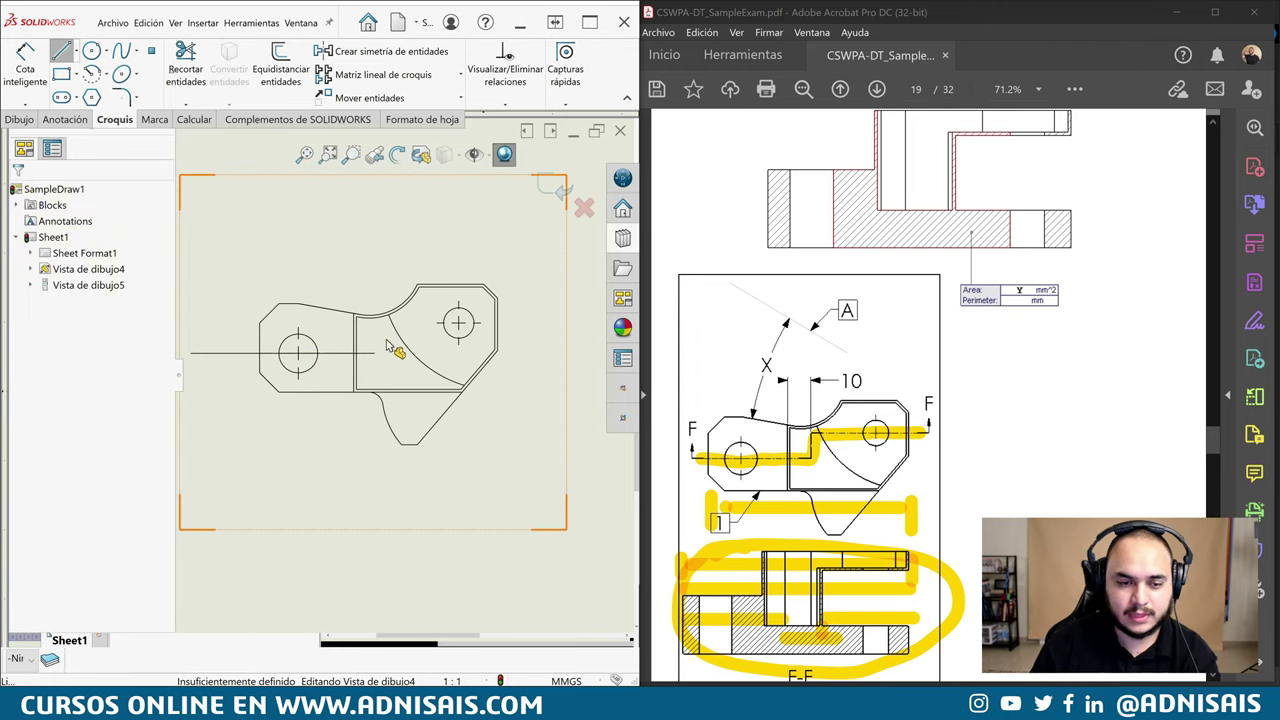
Sketch a horizontal line running from left of the right hole to past it
left_click(62, 52)
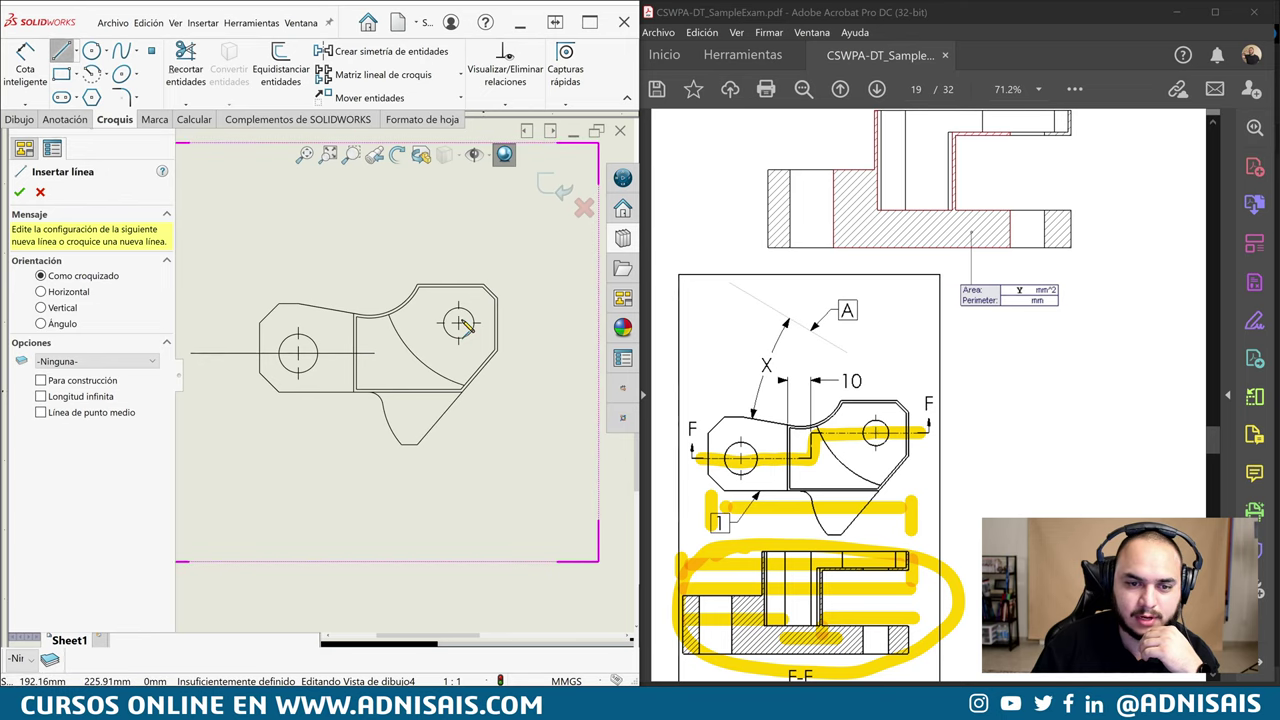
left_click(403, 322)
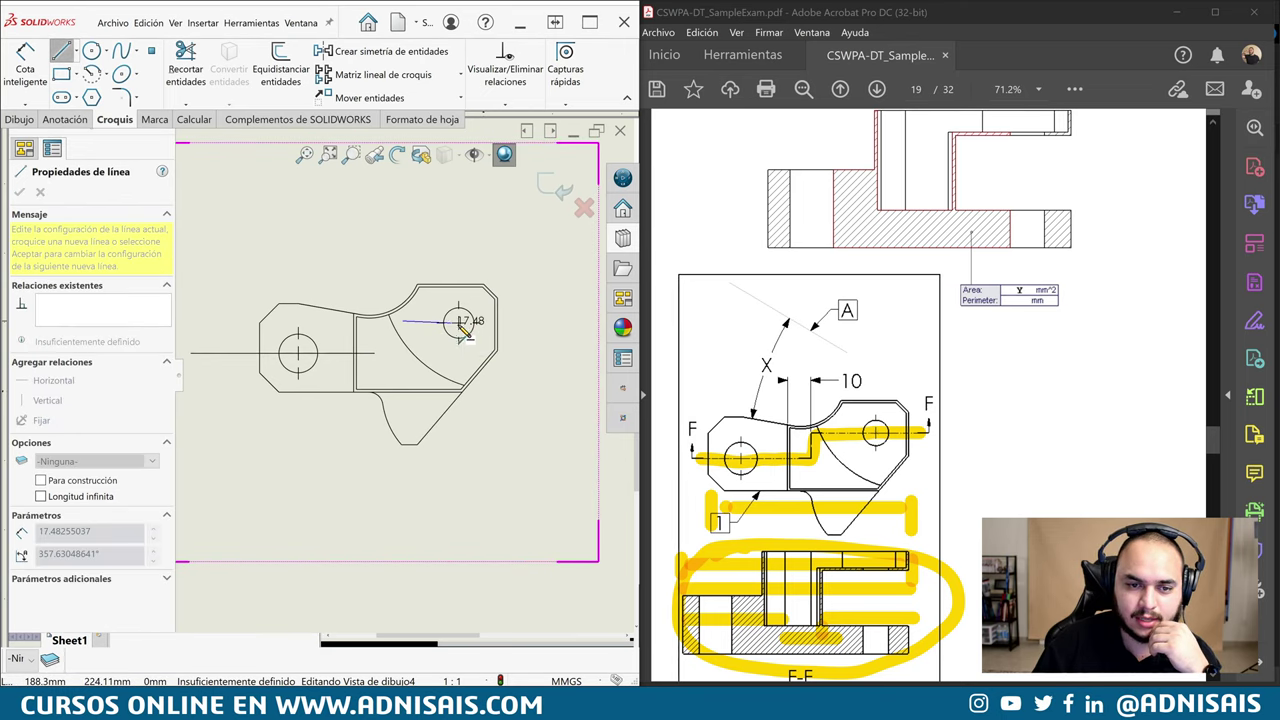
left_click(535, 324)
key("Escape")
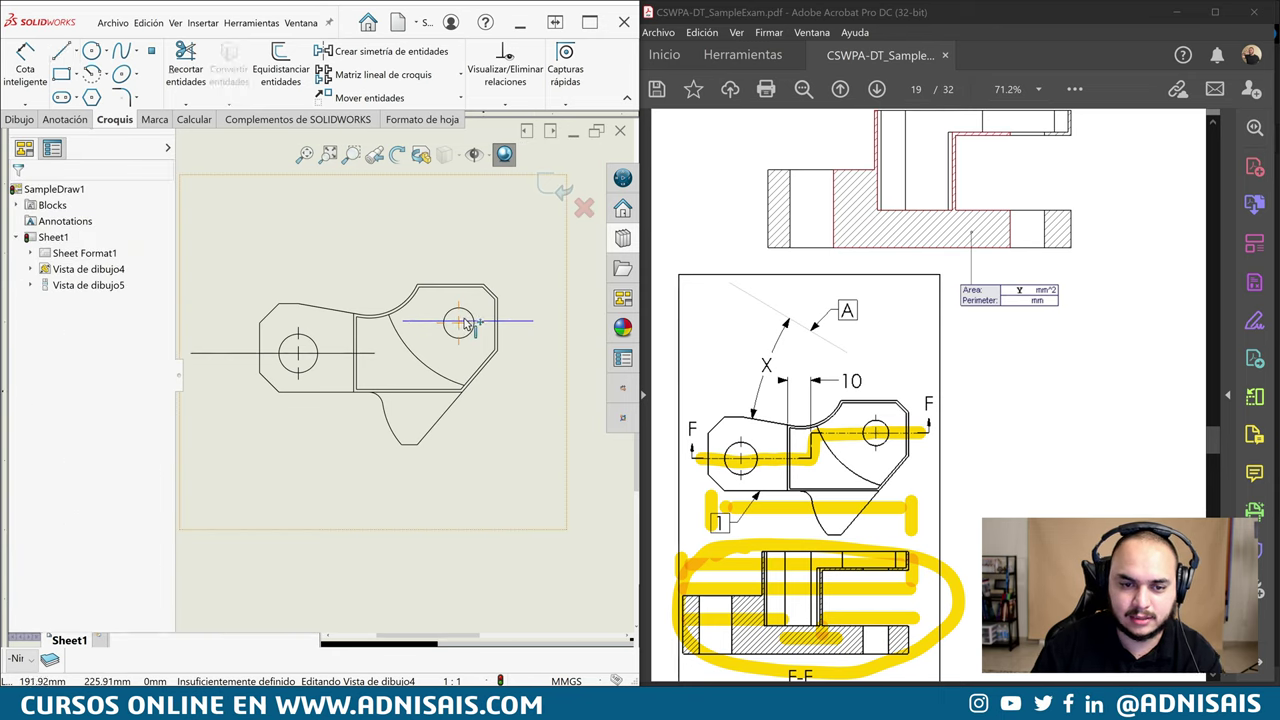
left_click(466, 324)
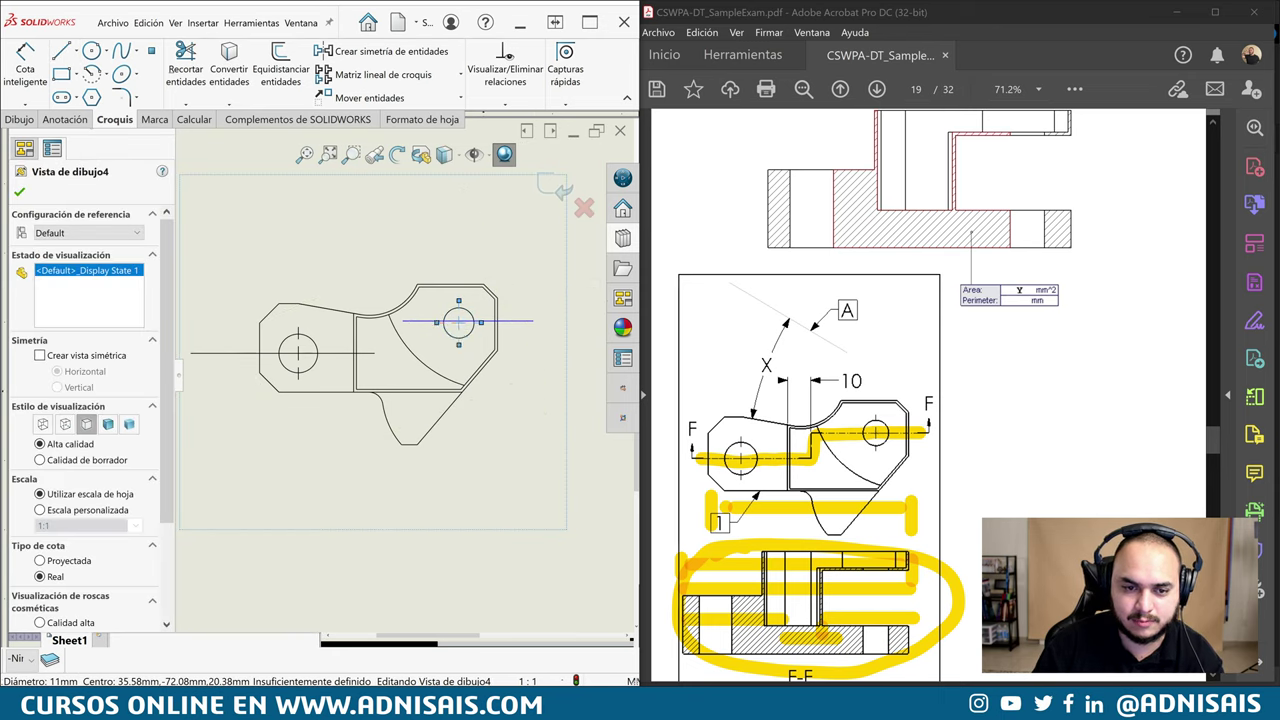
Nudge the new line's point and right end into position at the right hole's centre
left_click(528, 332)
left_click(456, 322)
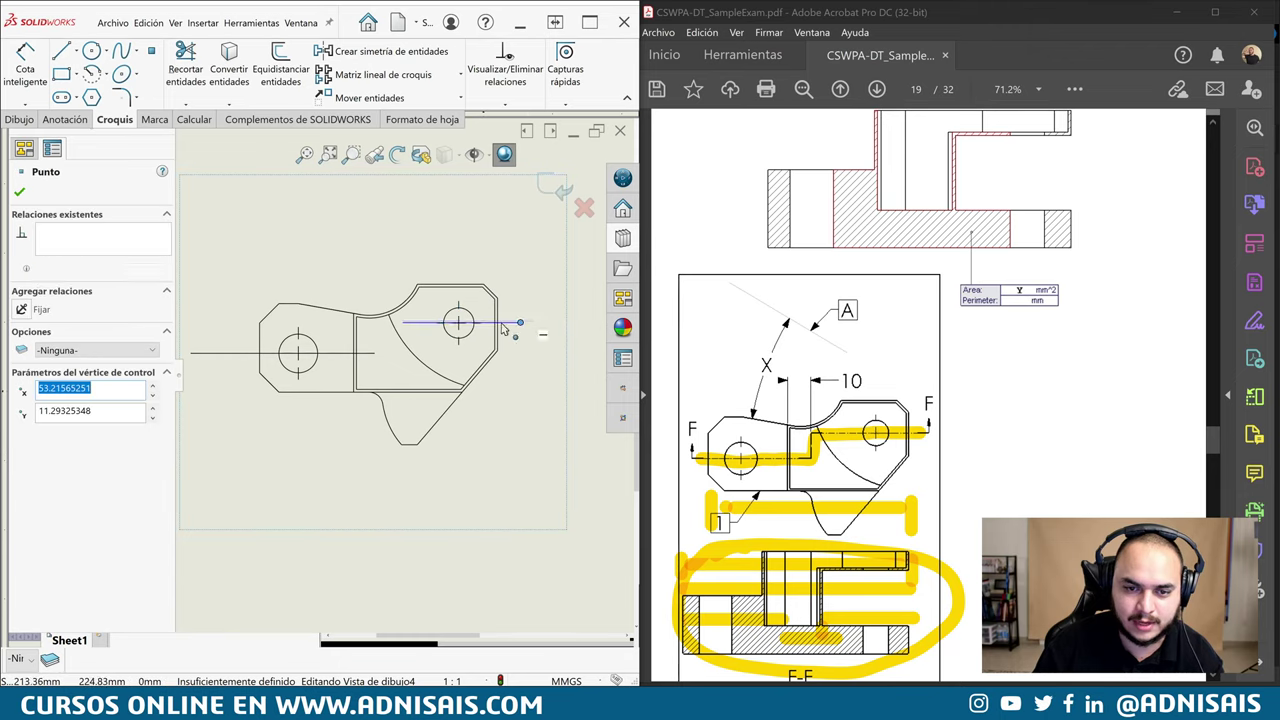
left_click_drag(468, 326, 482, 328)
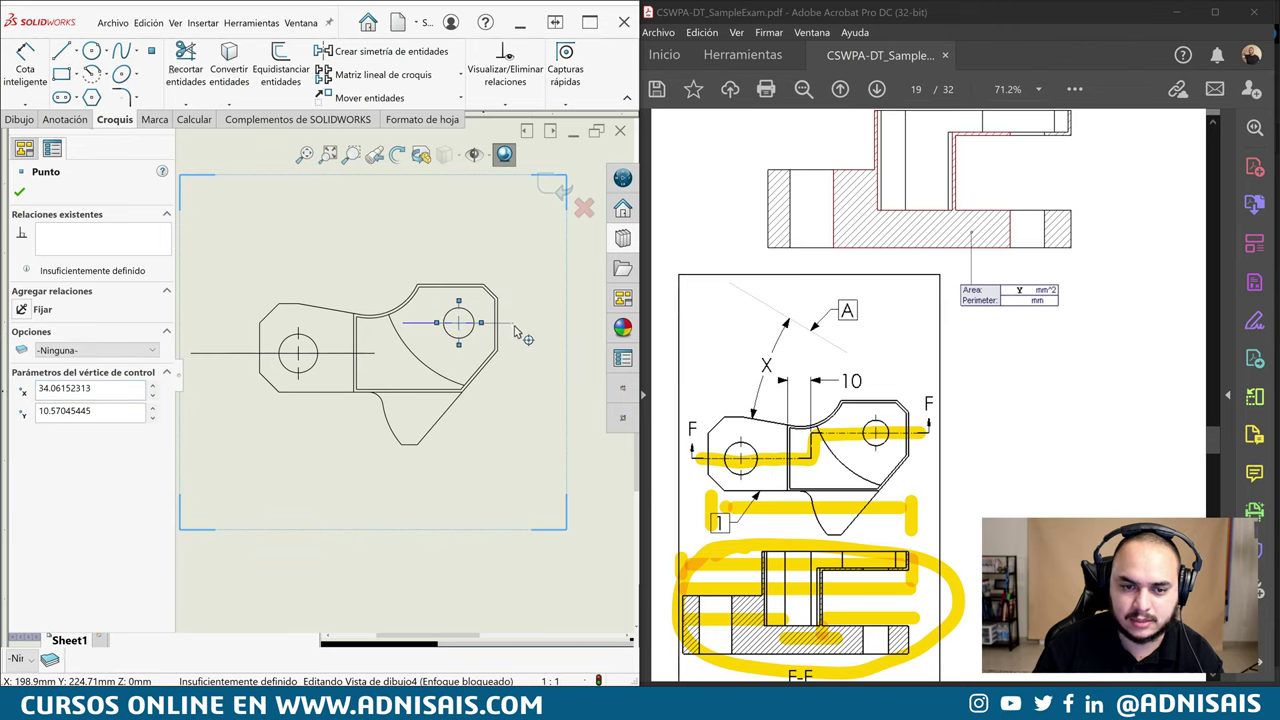
left_click(432, 338)
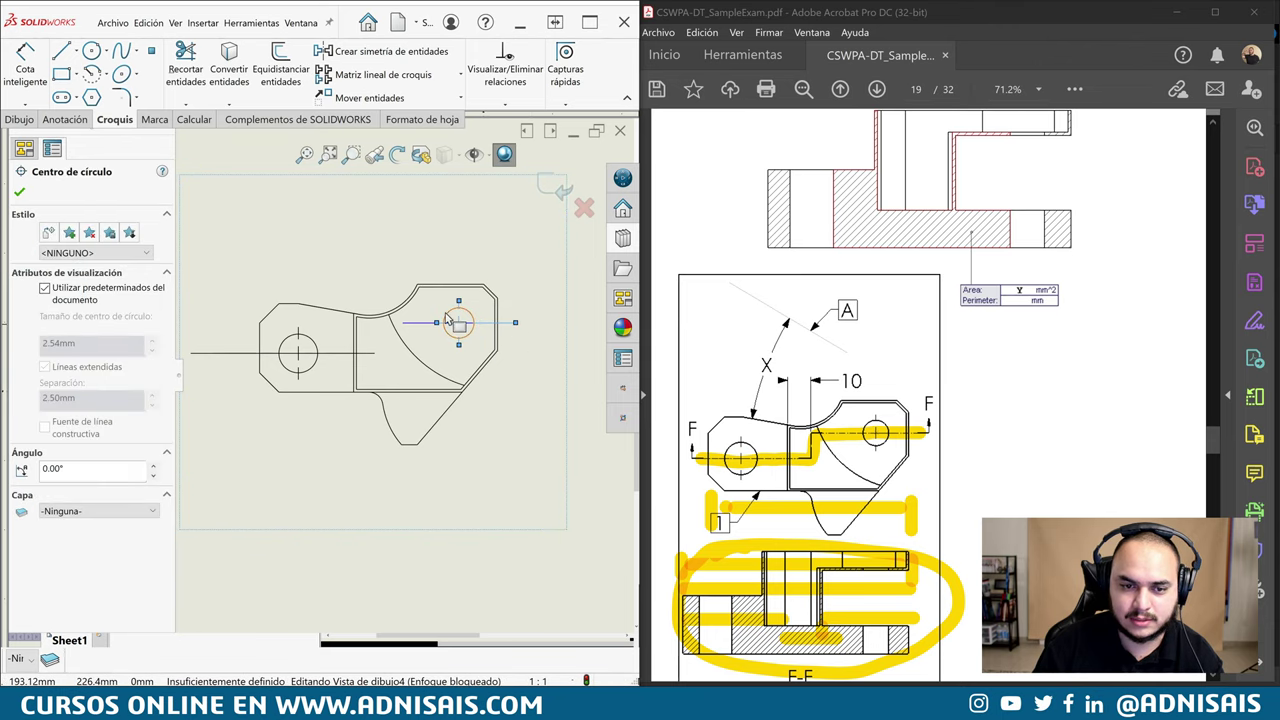
left_click(404, 327)
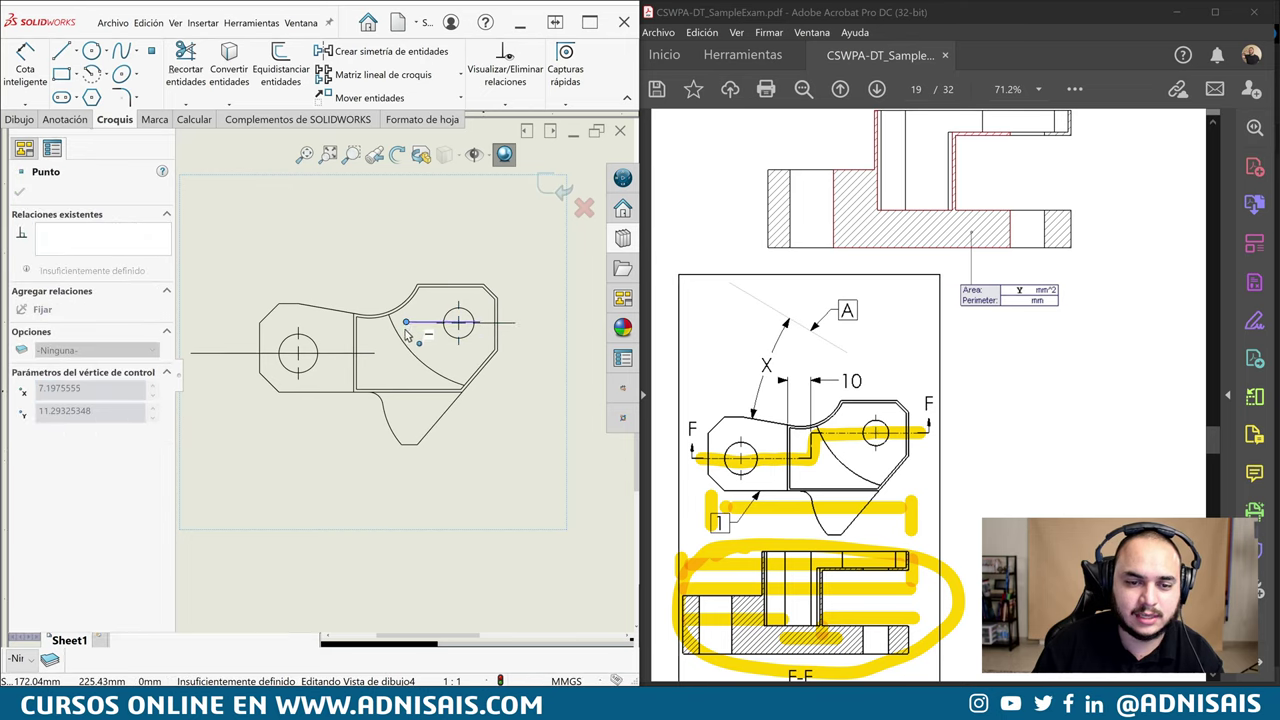
left_click(490, 335)
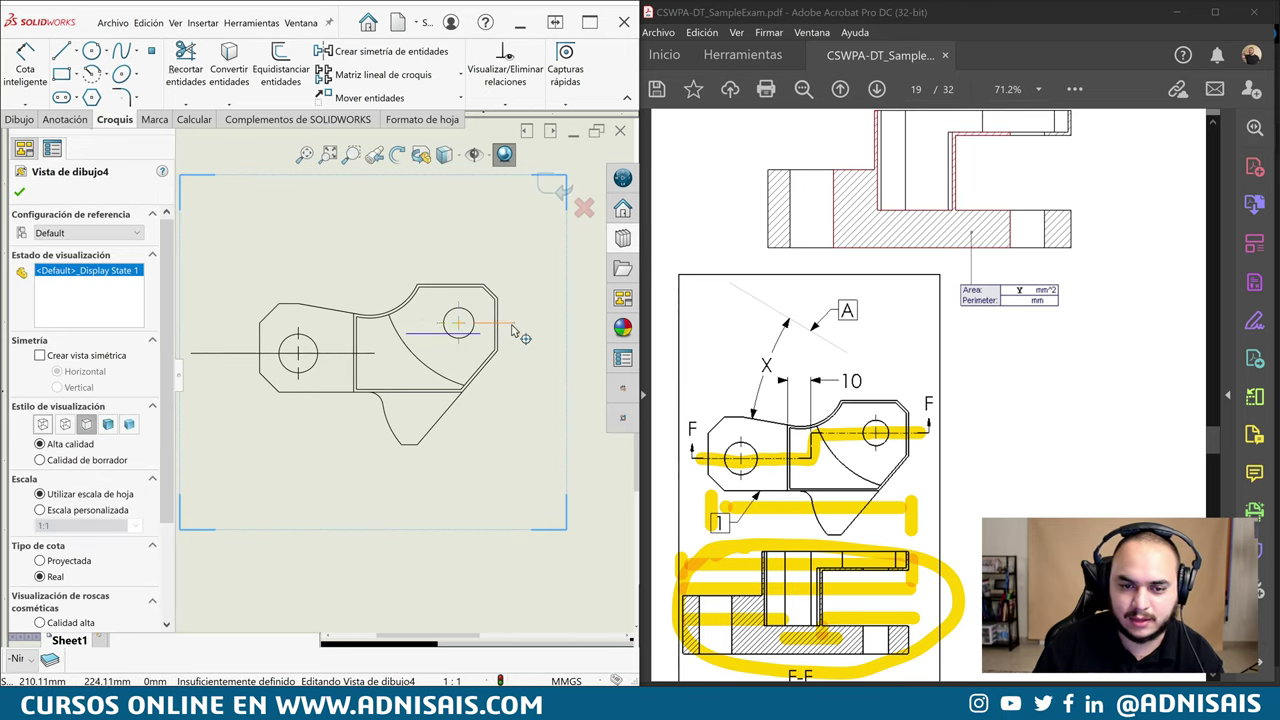
left_click(490, 330)
left_click(498, 325)
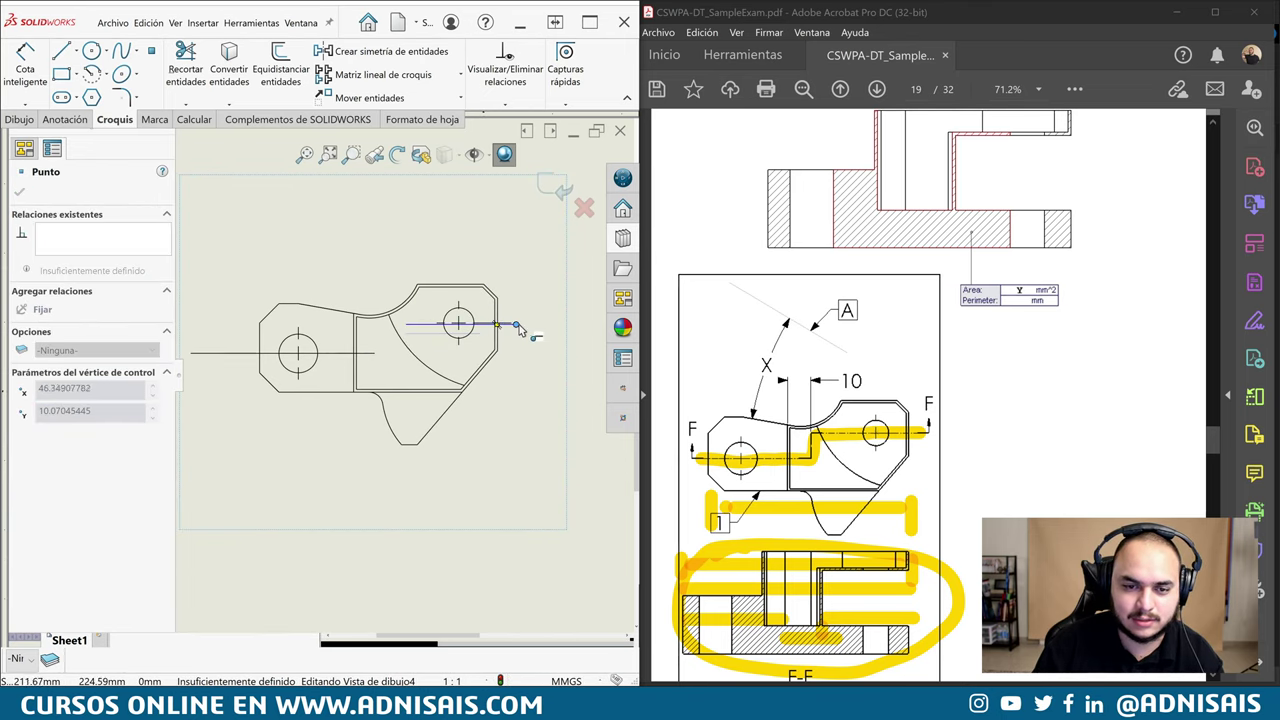
left_click_drag(519, 332, 533, 318)
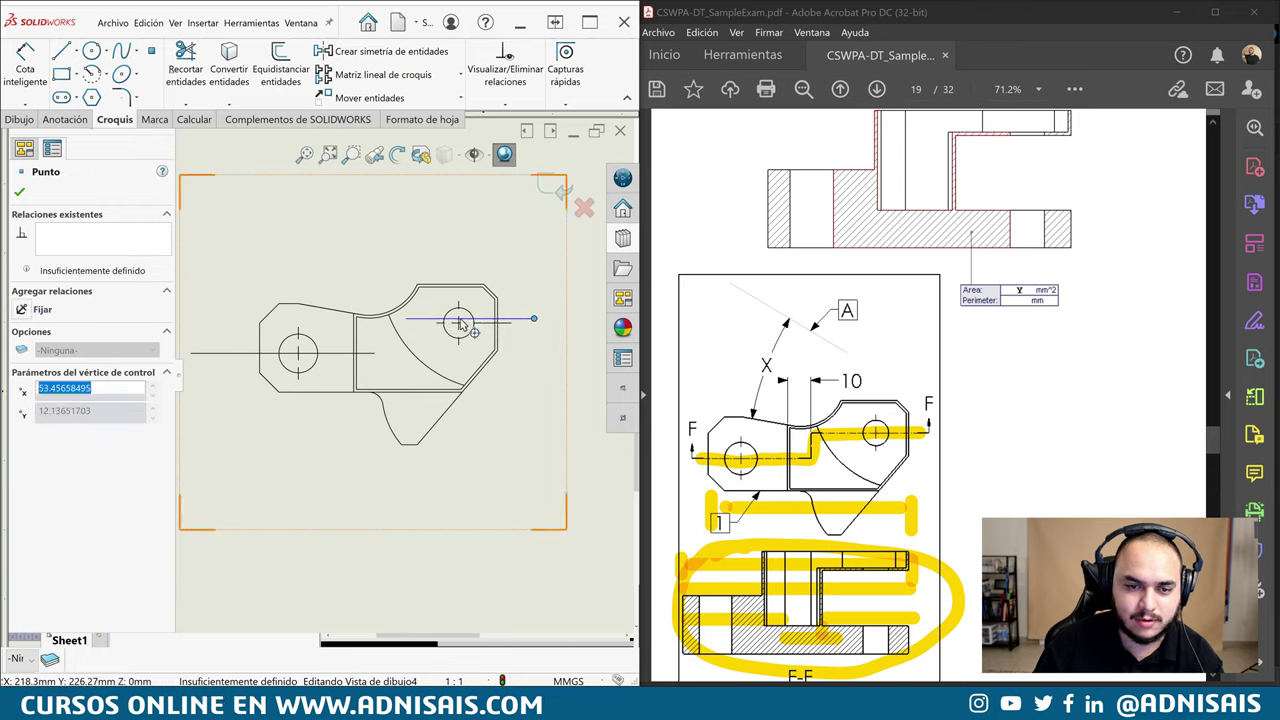
Add a Coincident relation between the line's endpoint and the arc
left_click(151, 50)
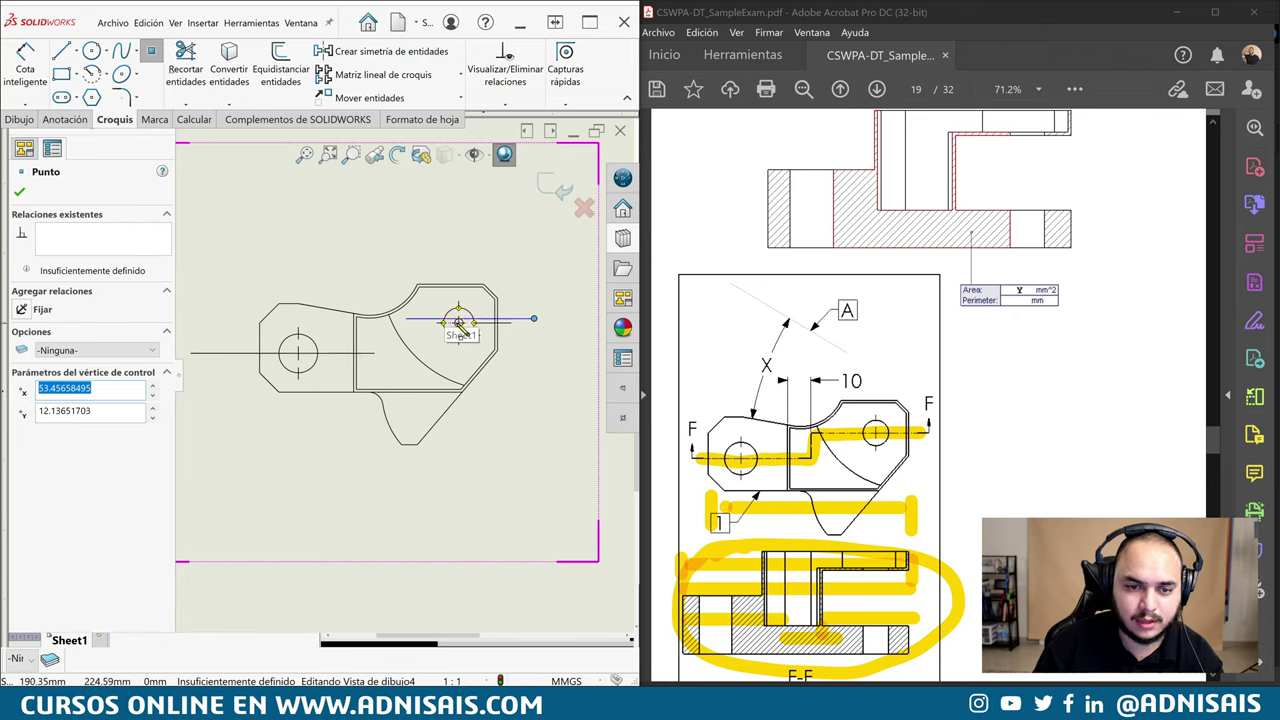
key("Escape")
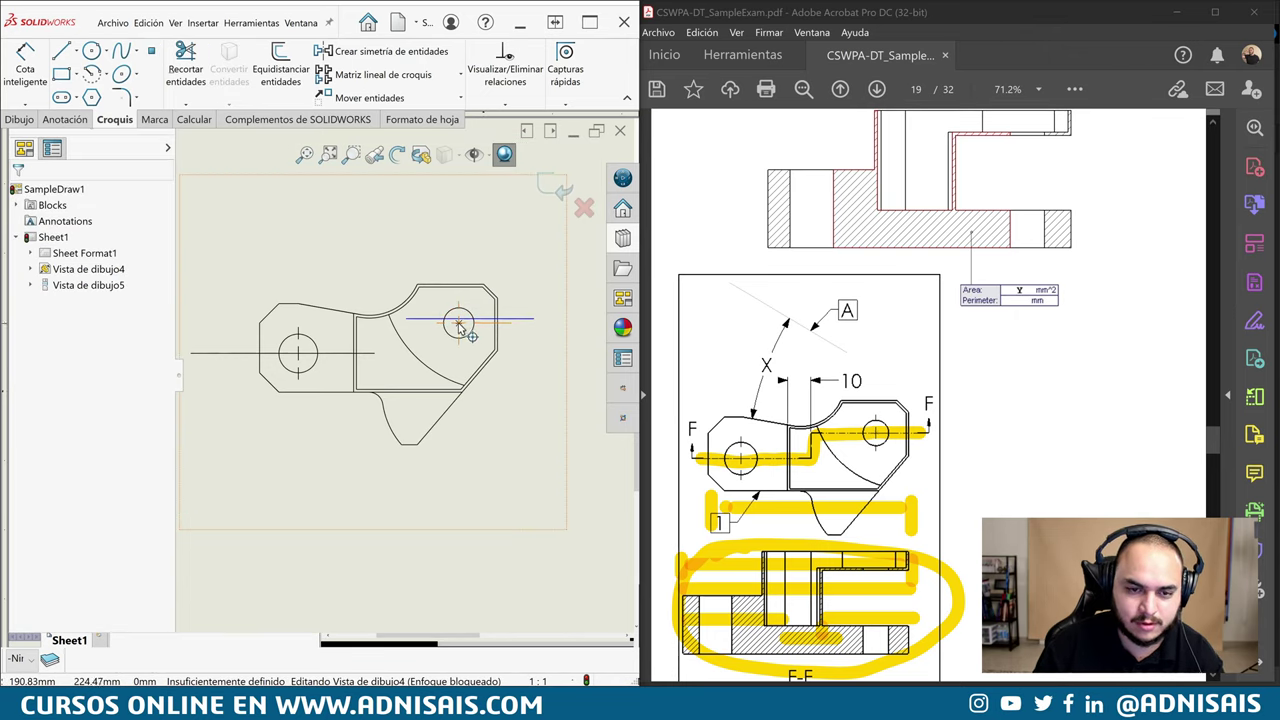
left_click(459, 326)
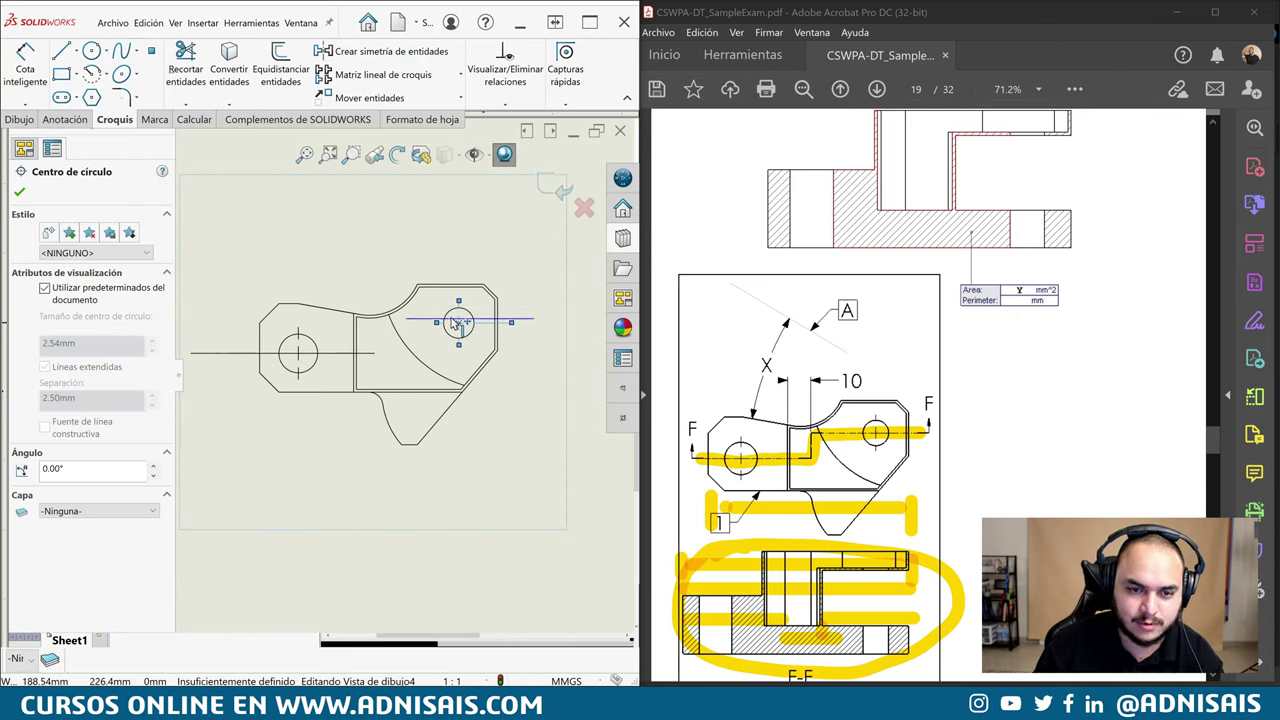
left_click(455, 322)
left_click(456, 324)
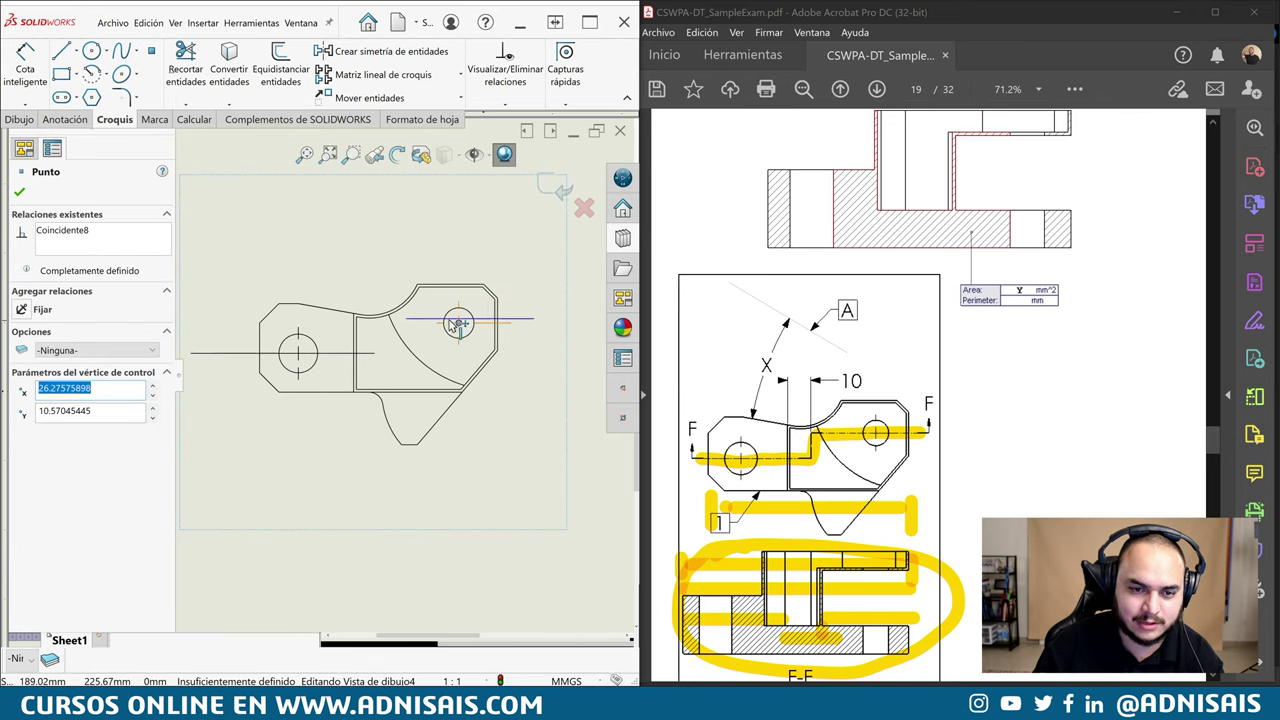
left_click(440, 322)
left_click(458, 322, "ctrl")
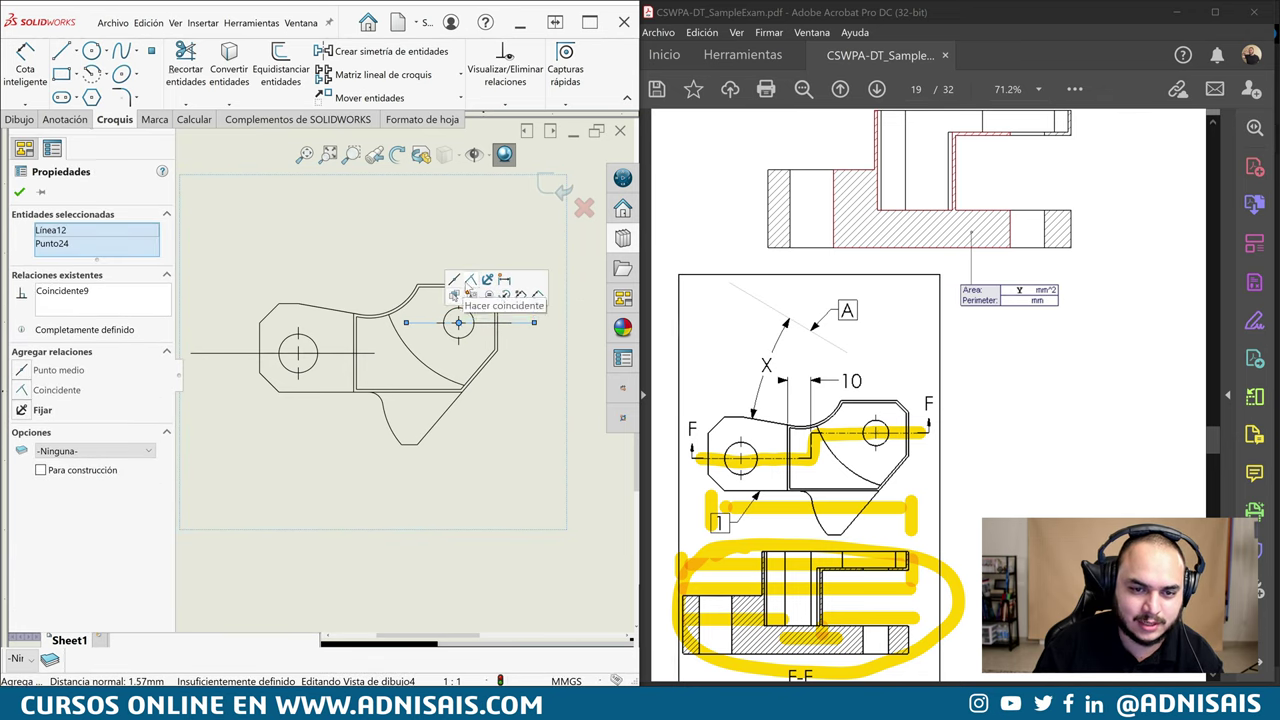
left_click(469, 288)
Slide the point left along the arc and sketch a short vertical jog down from it
left_click(397, 326)
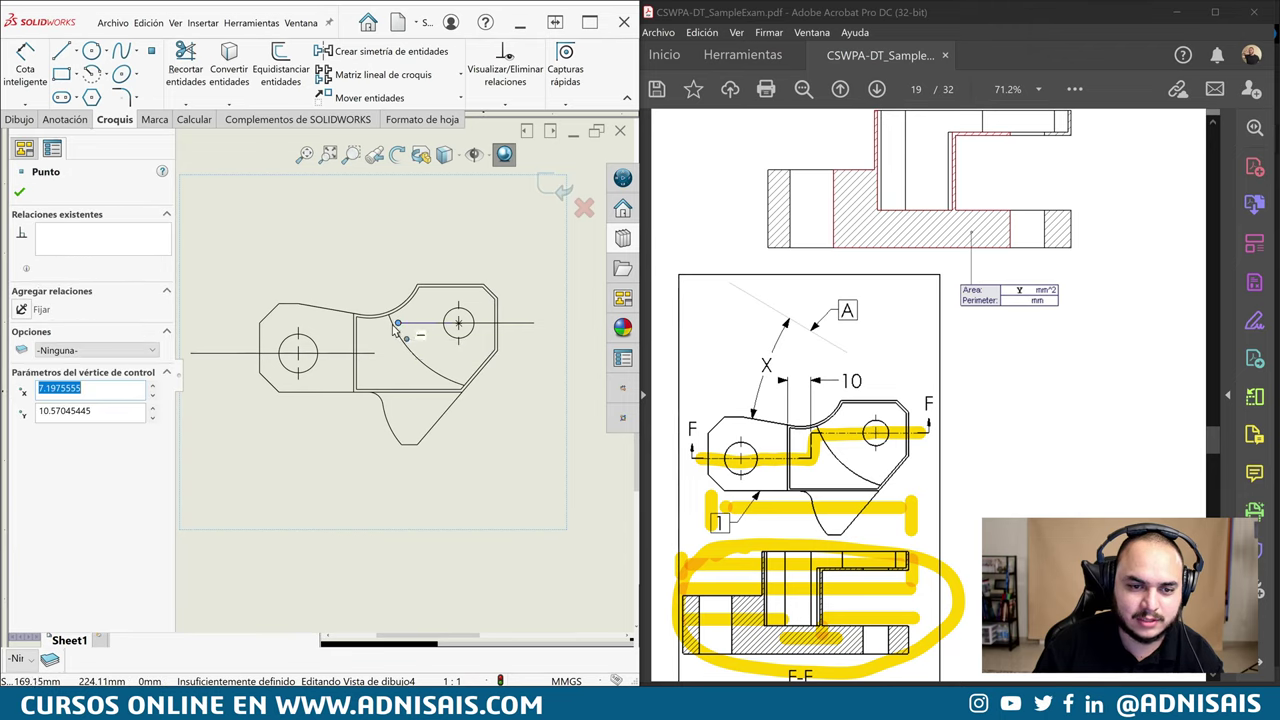
left_click_drag(396, 324, 374, 322)
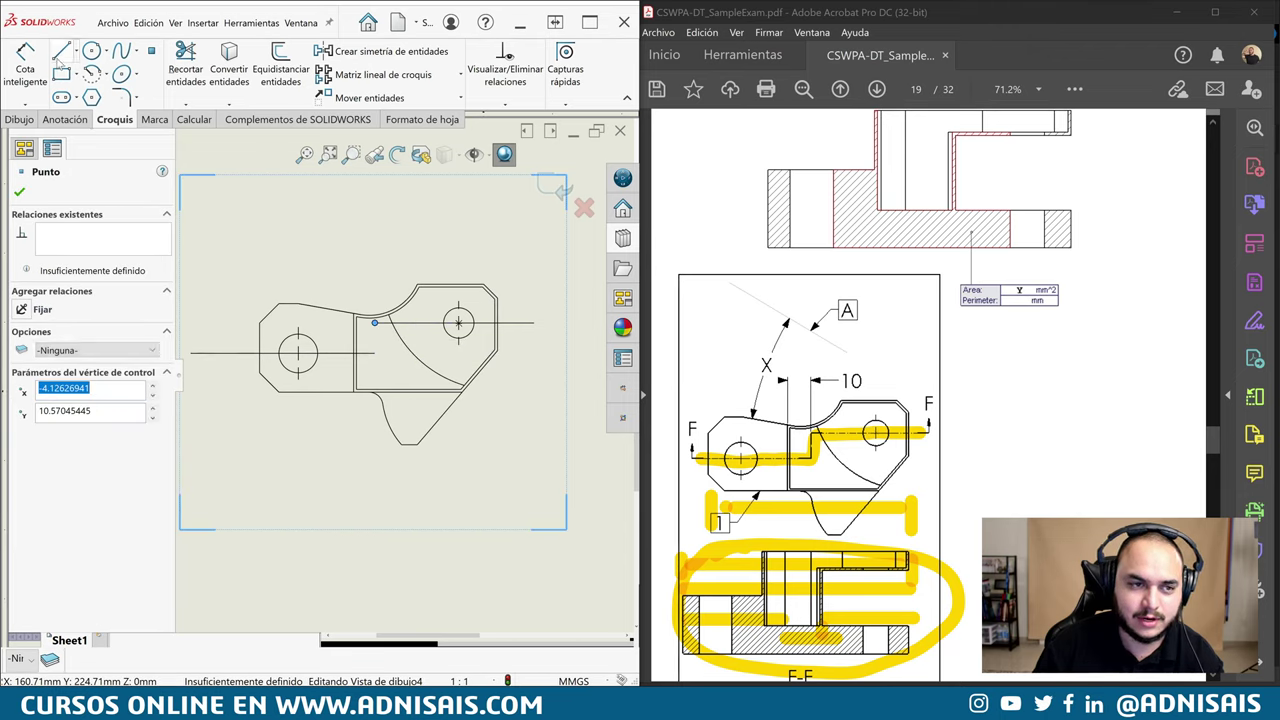
left_click(61, 51)
left_click(374, 322)
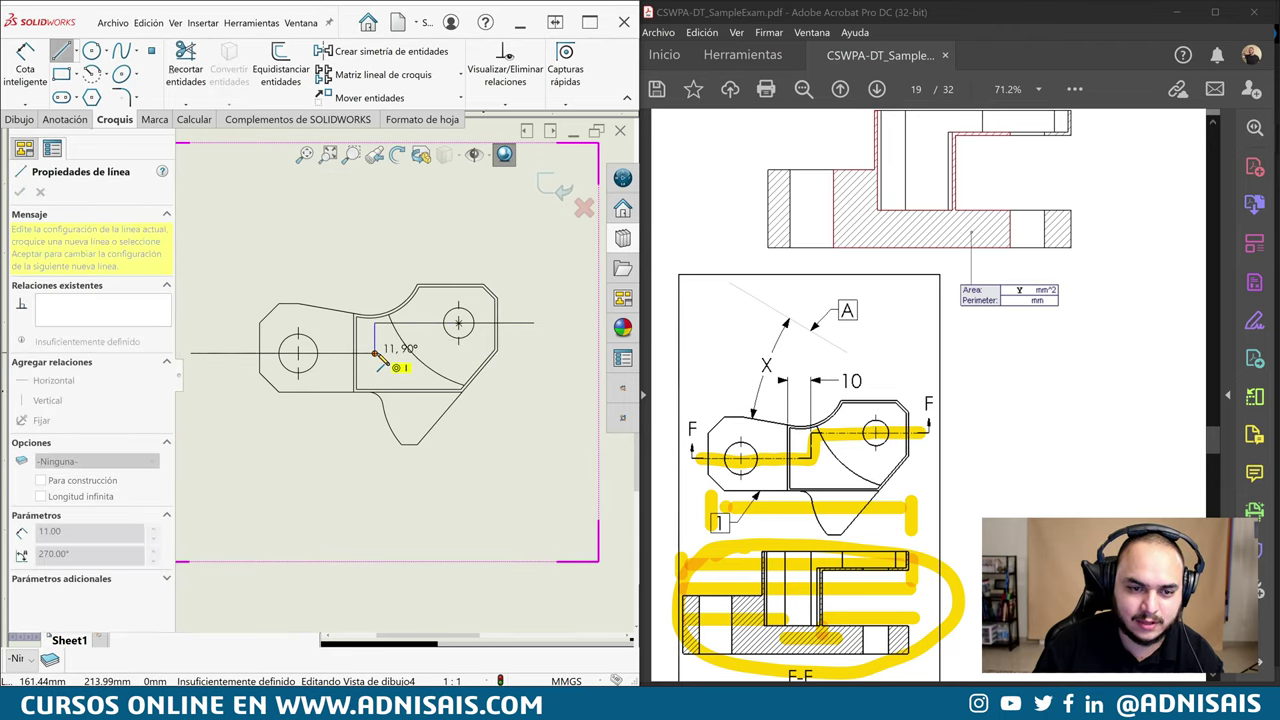
left_click(375, 352)
key("Escape")
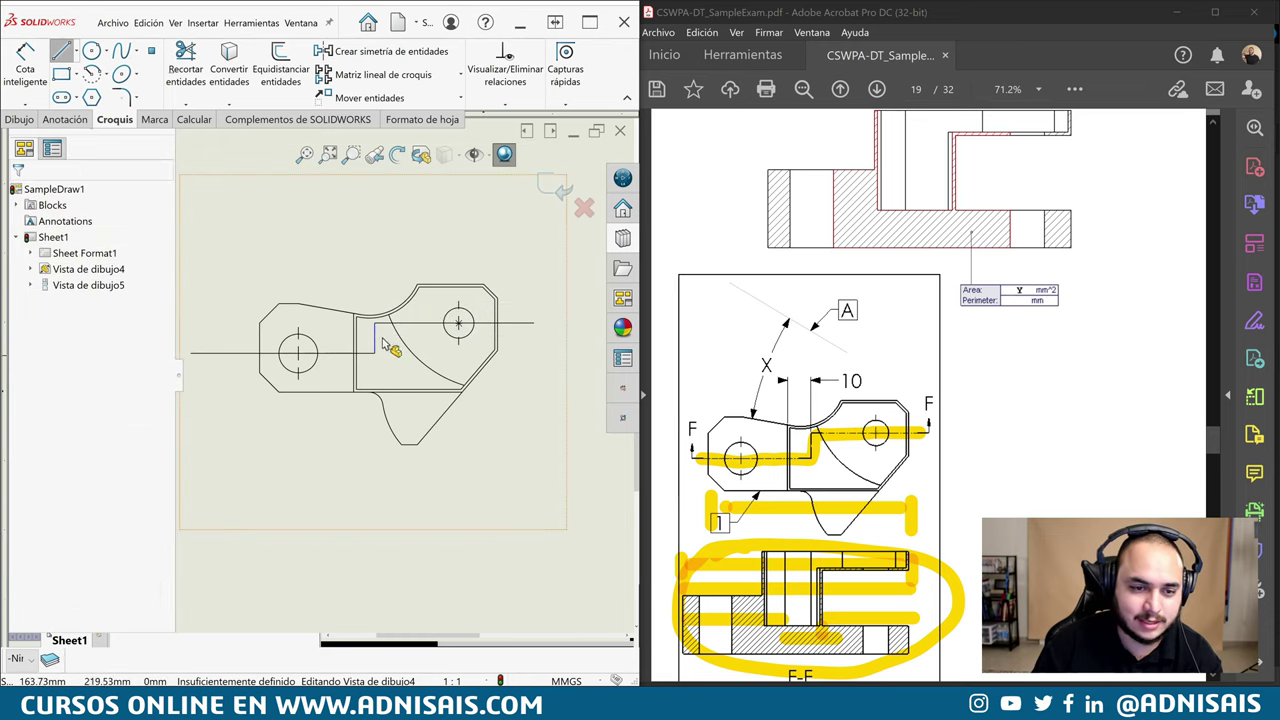
left_click(25, 60)
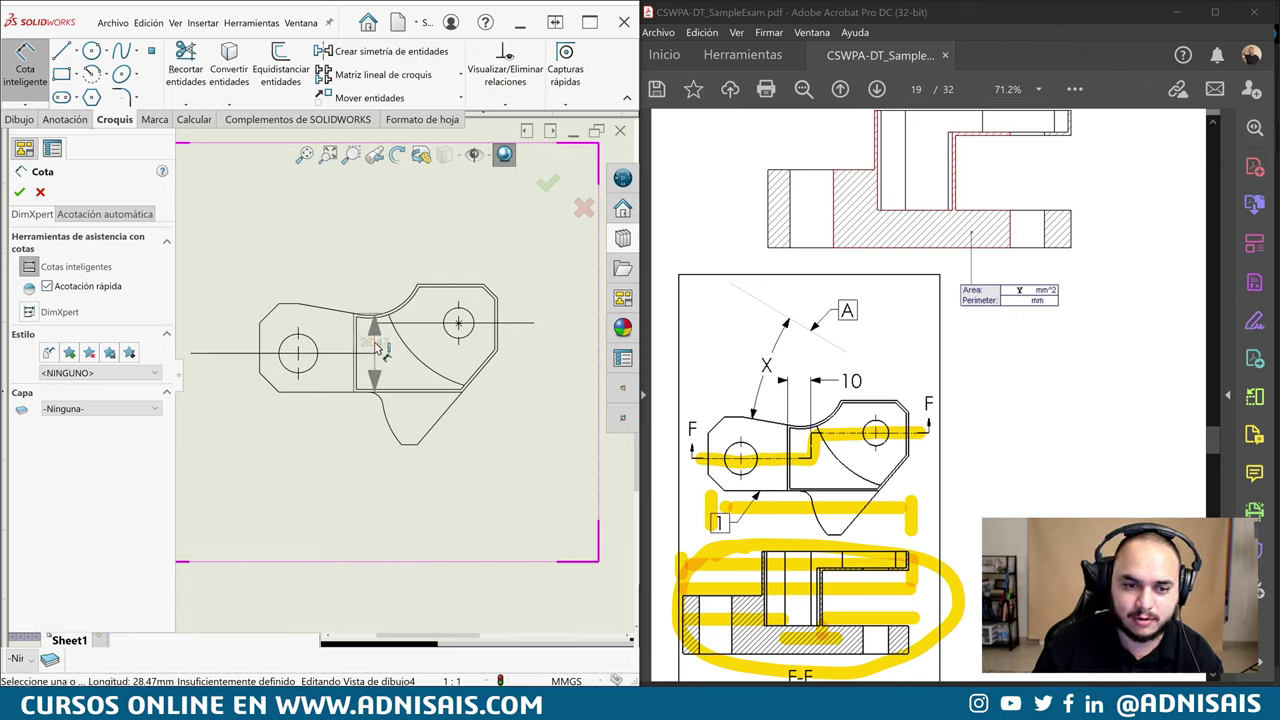
Dimension the vertical jog's offset as 10 mm
left_click(375, 340)
left_click(375, 295)
left_click(374, 295)
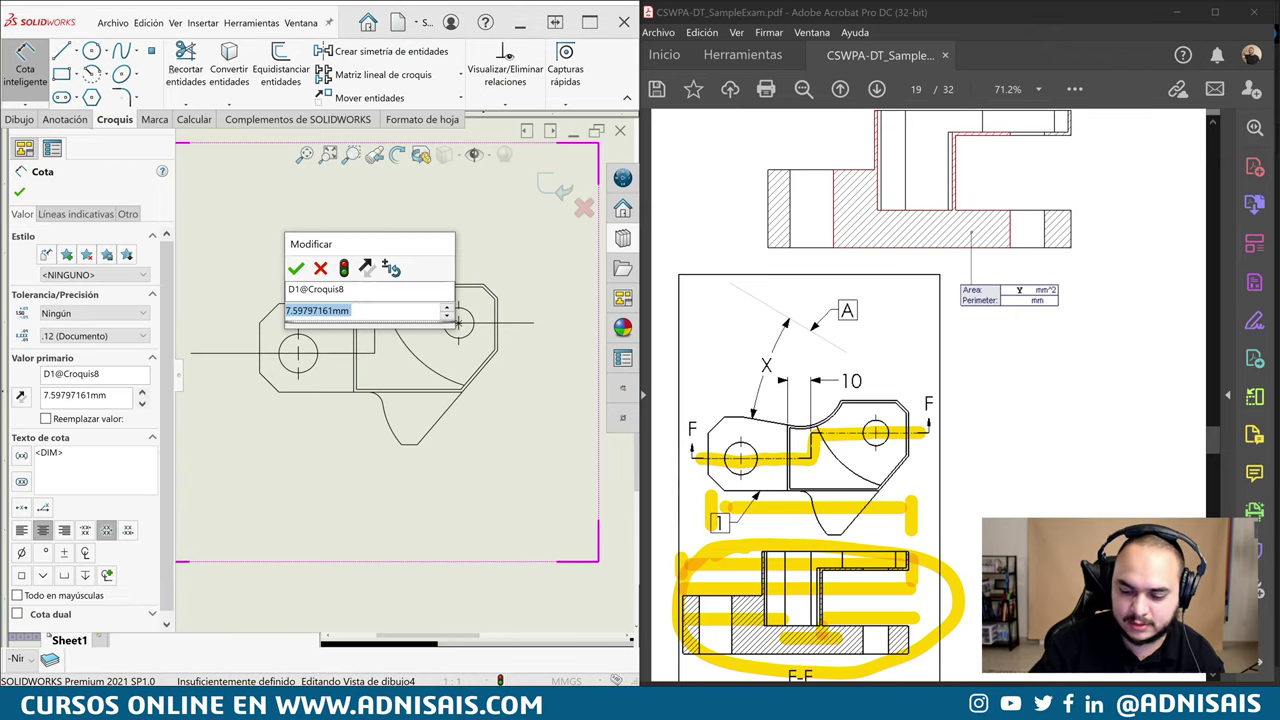
type("10")
key("Return")
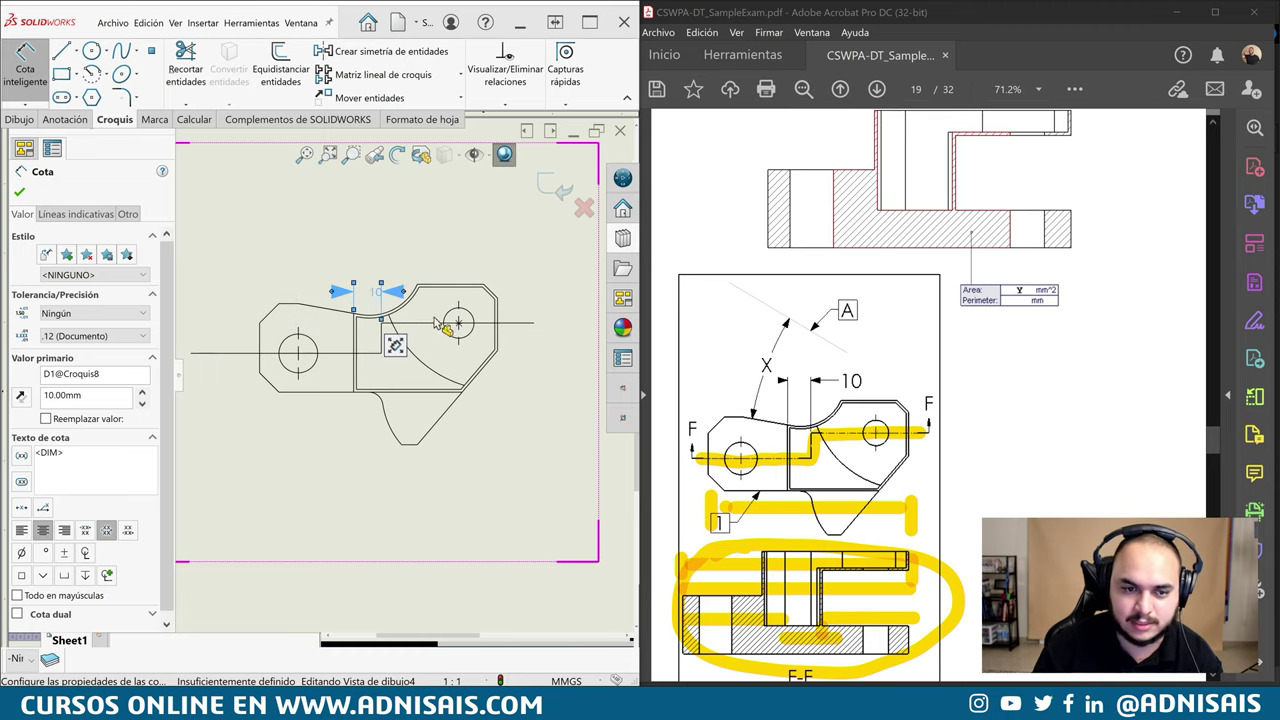
key("Escape")
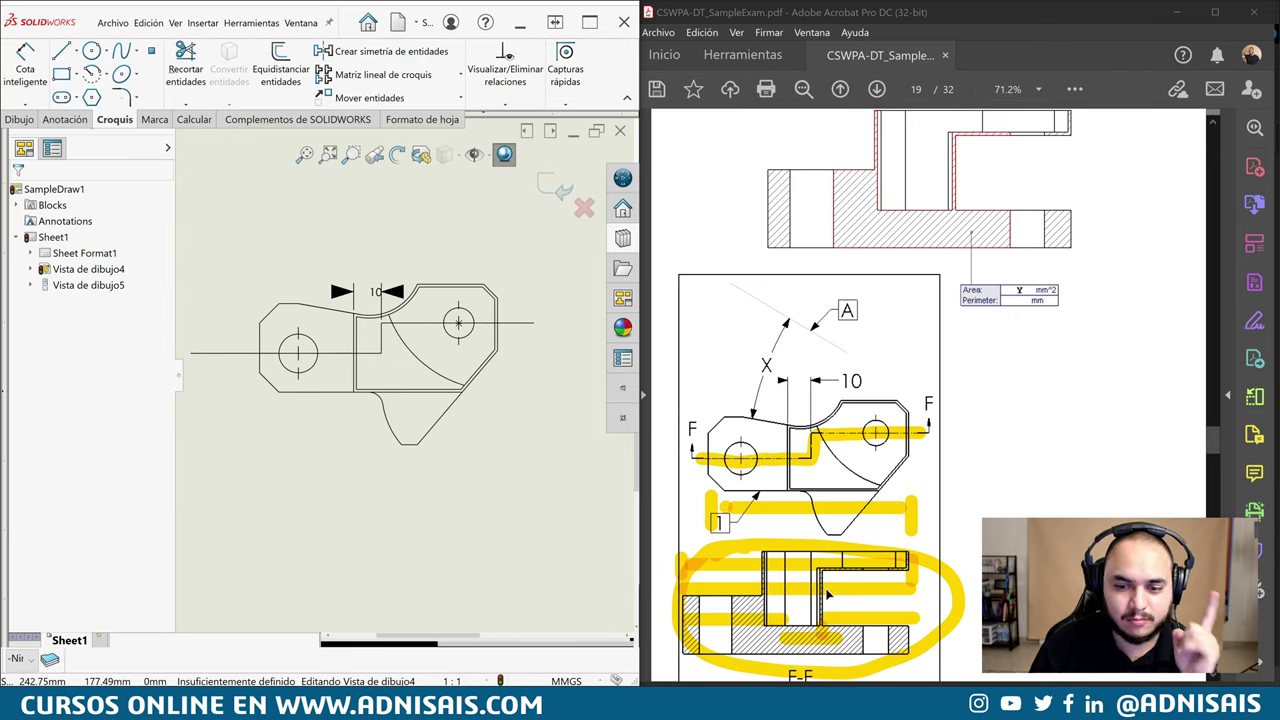
Launch Section View from the cut-line sketch and move the section-type question aside
left_click(812, 637)
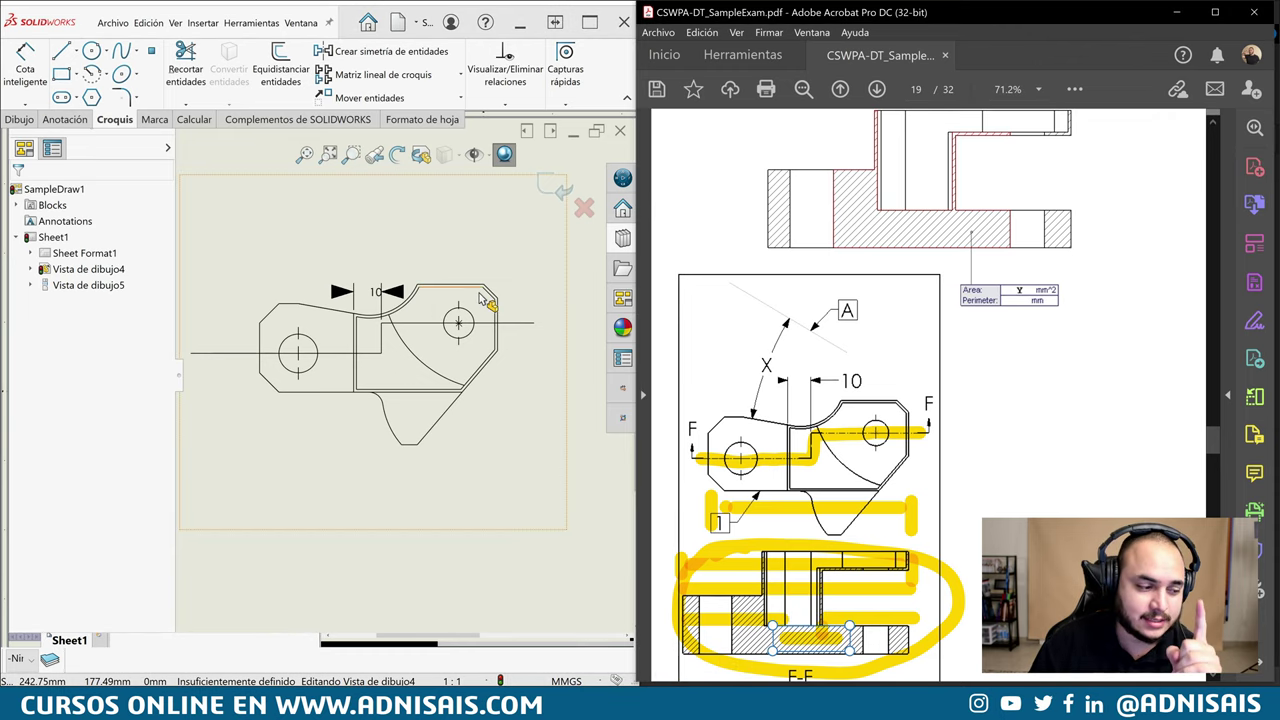
left_click(557, 187)
left_click_drag(541, 196, 423, 188)
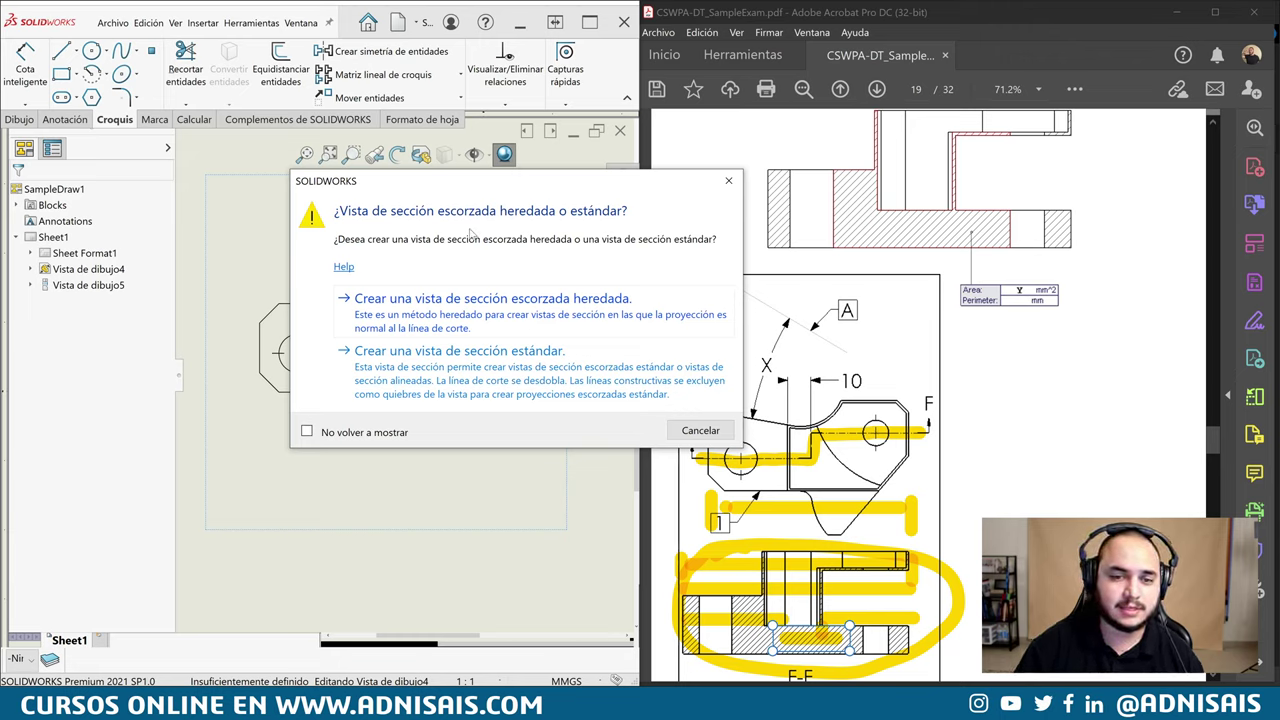
Choose a standard section view and place section E-E below the front view
left_click_drag(440, 188, 782, 150)
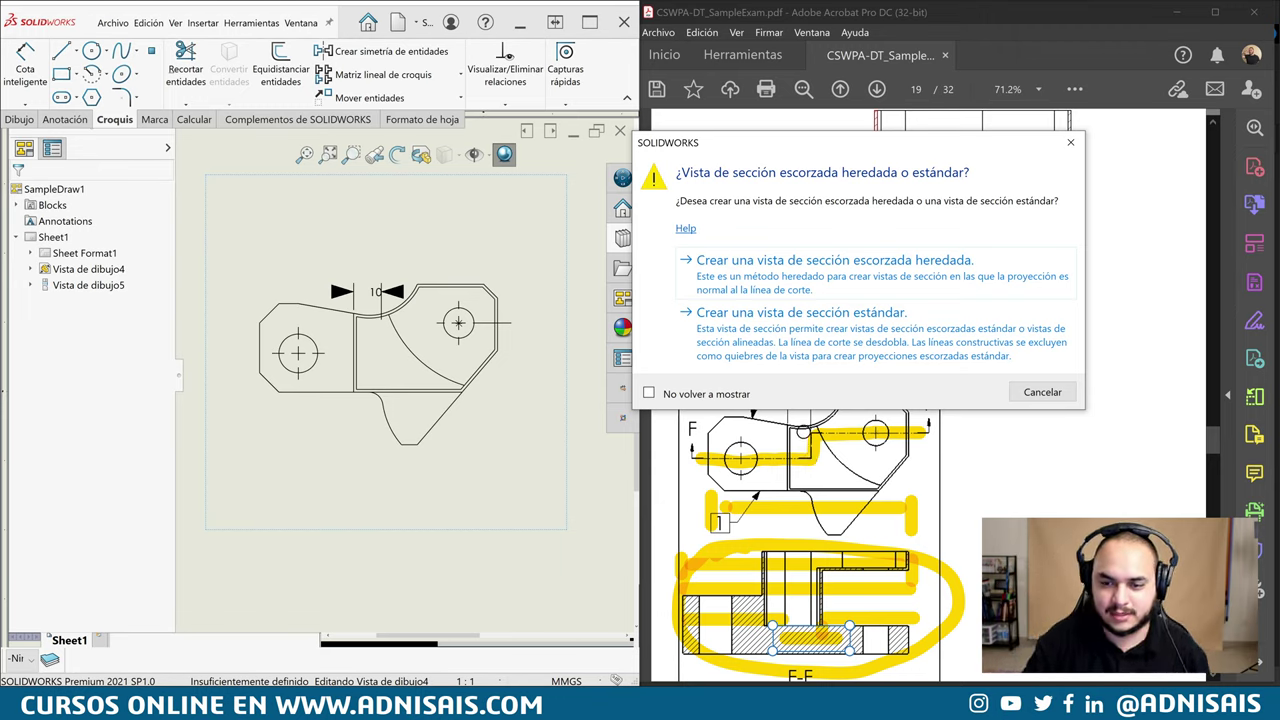
left_click(768, 438)
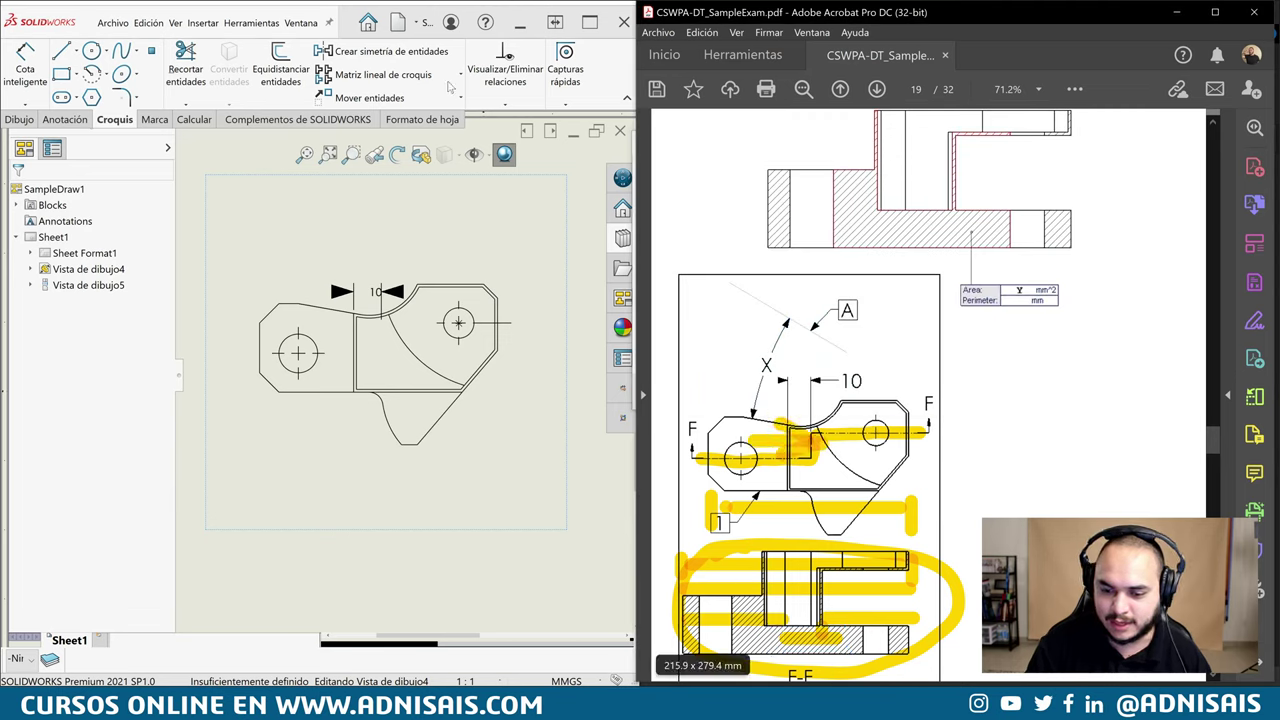
left_click(250, 22)
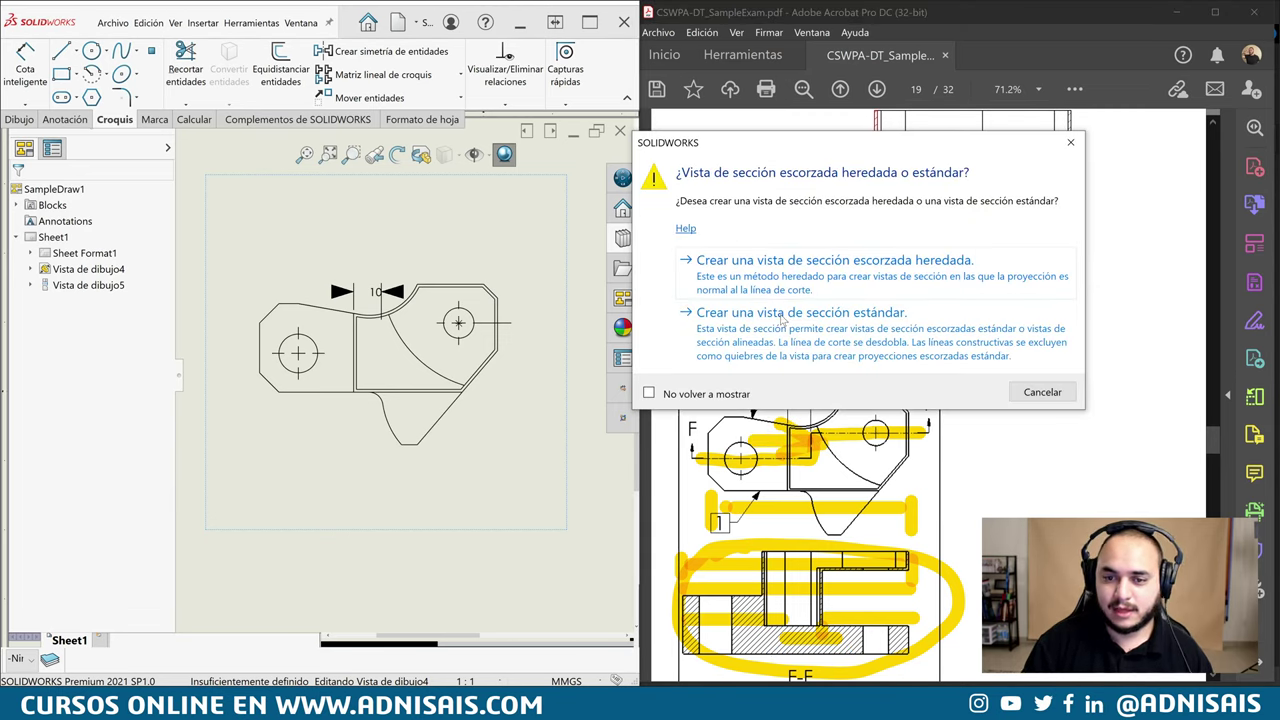
left_click(807, 337)
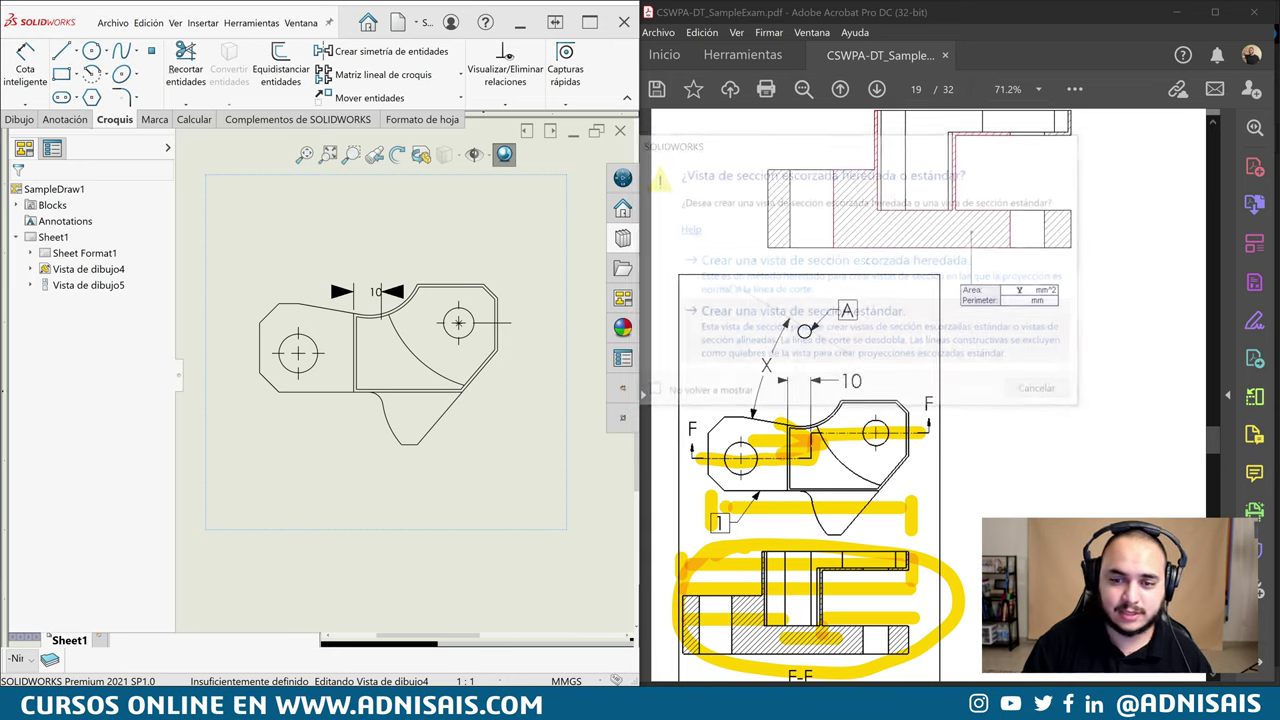
left_click(427, 549)
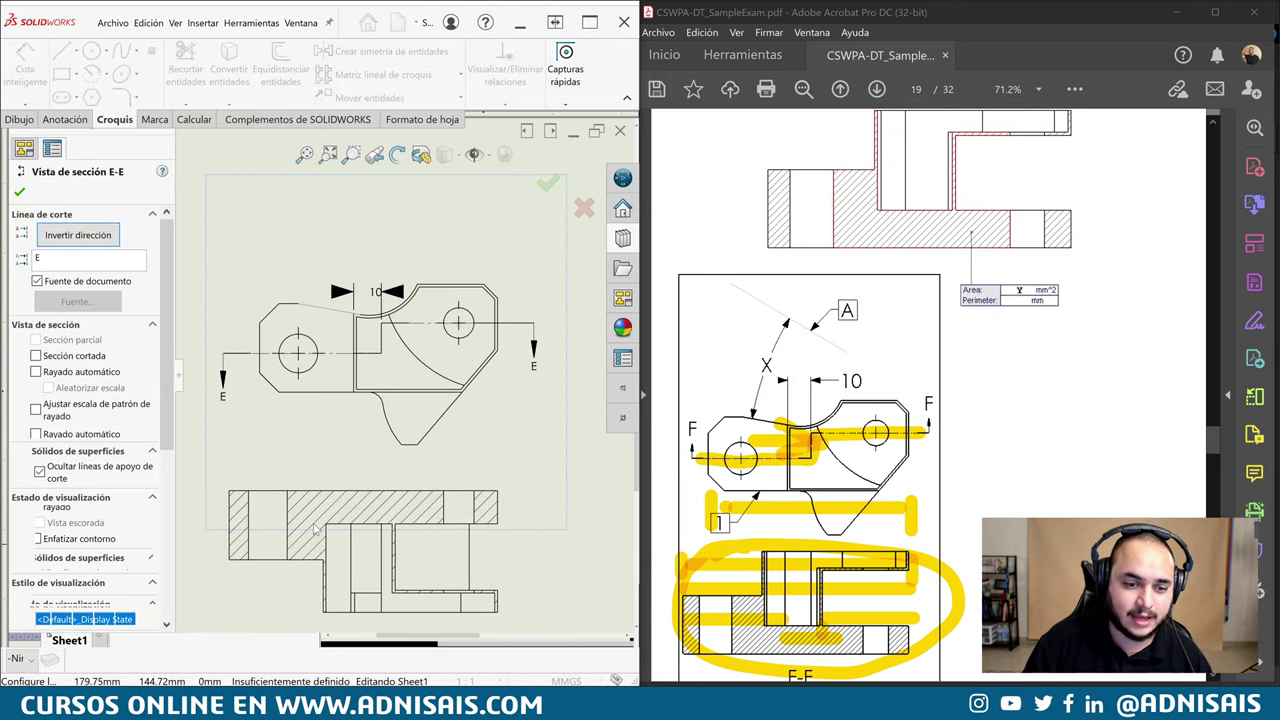
left_click(550, 430)
mouse_move(455, 497)
left_mouse_down()
mouse_move(481, 337)
mouse_move(457, 501)
left_mouse_up()
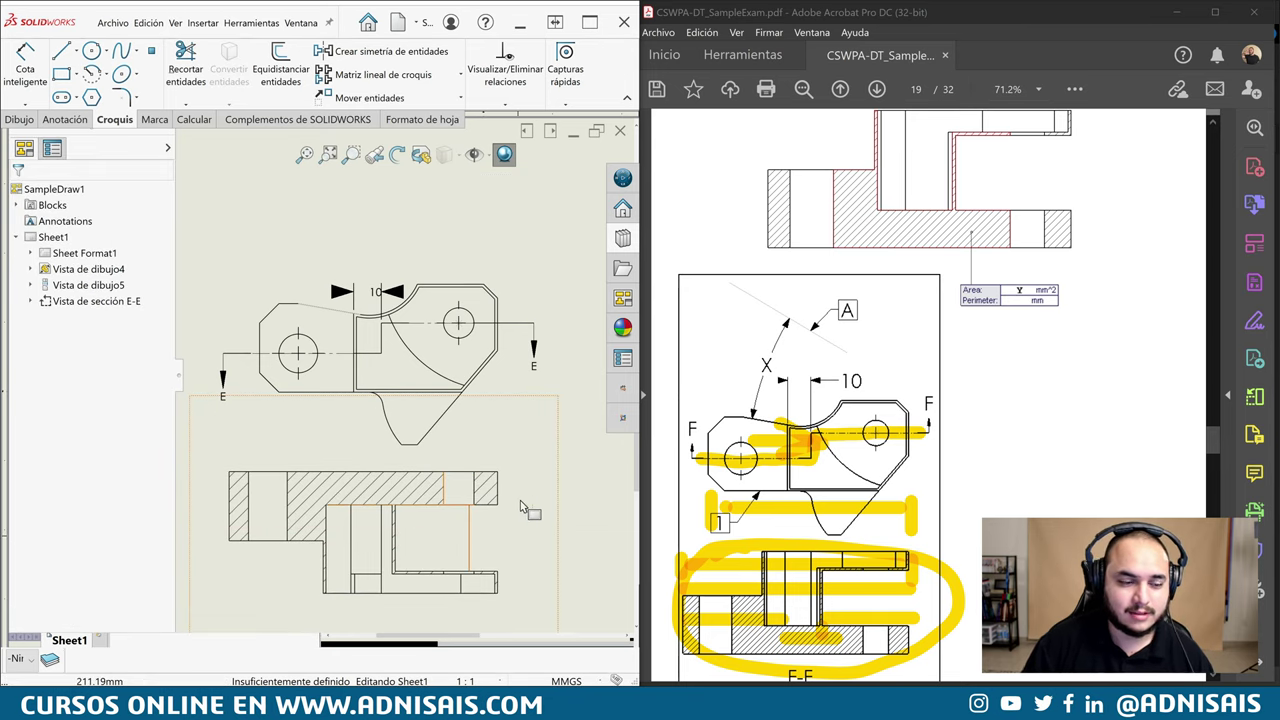
Flip section E-E's viewing direction to match the exam's F-F section
scroll(520, 500, "up", 2)
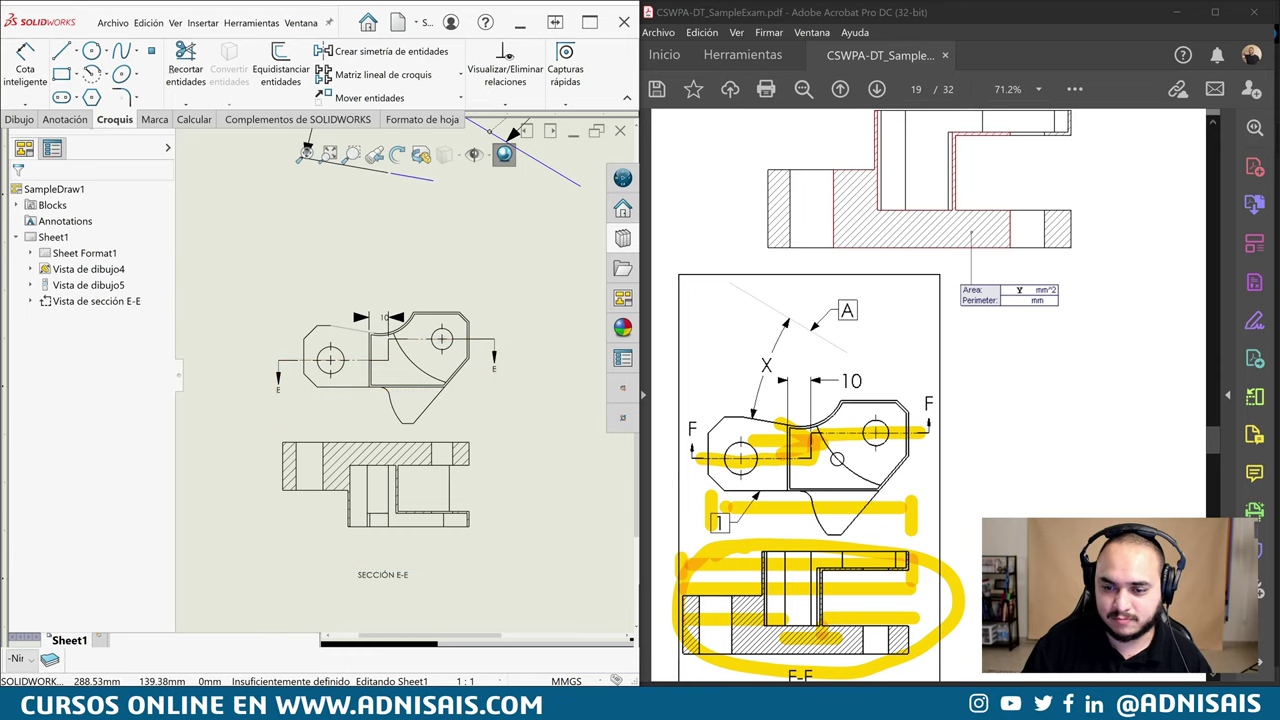
left_click(284, 362)
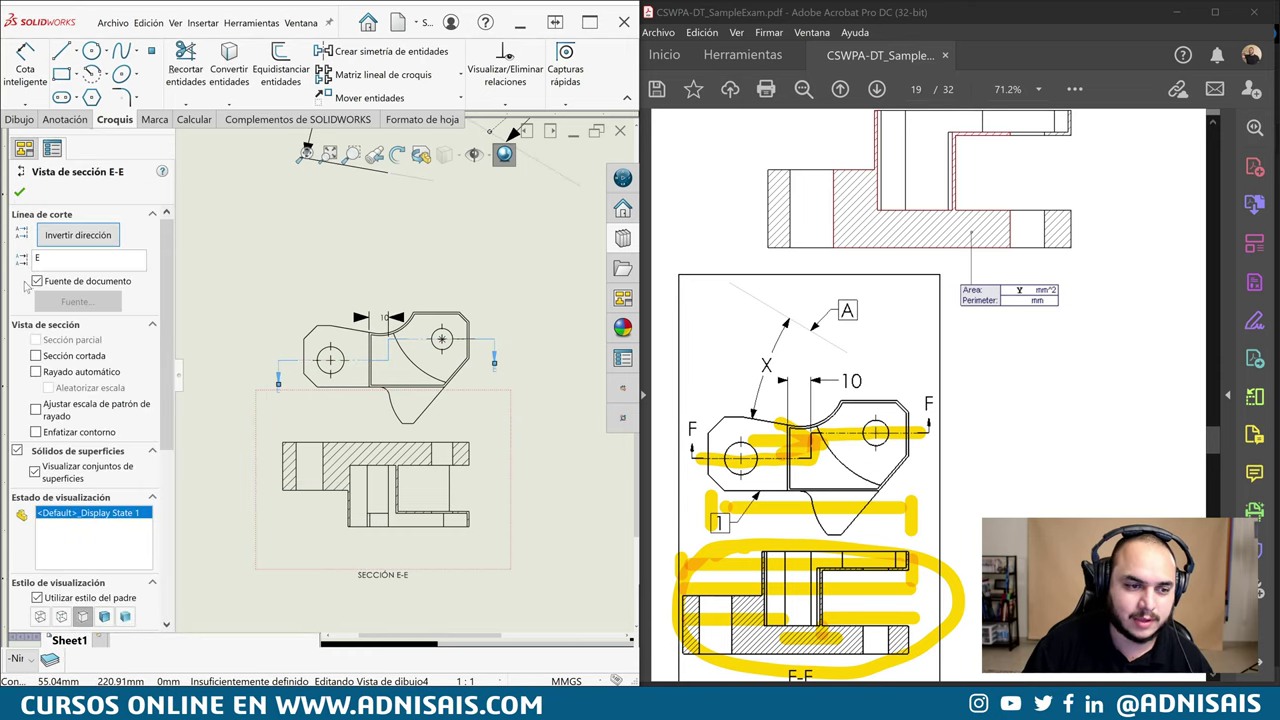
left_click(52, 242)
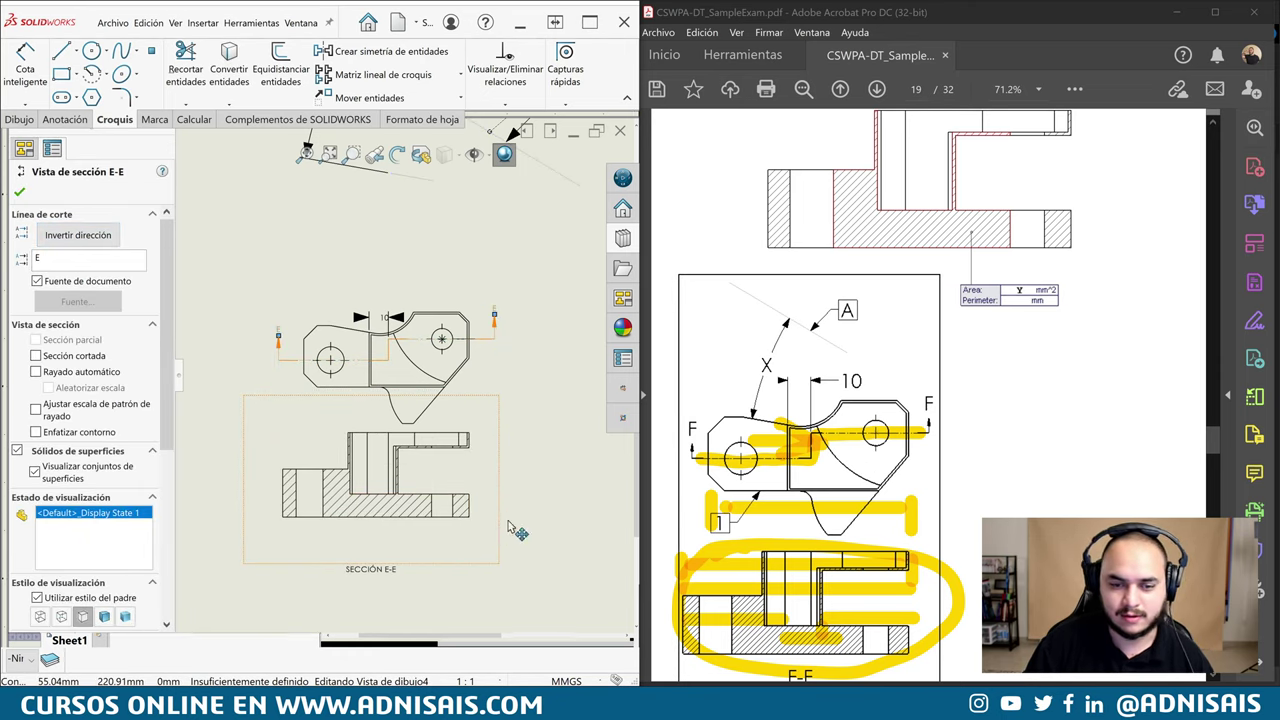
scroll(956, 264, "up", 1)
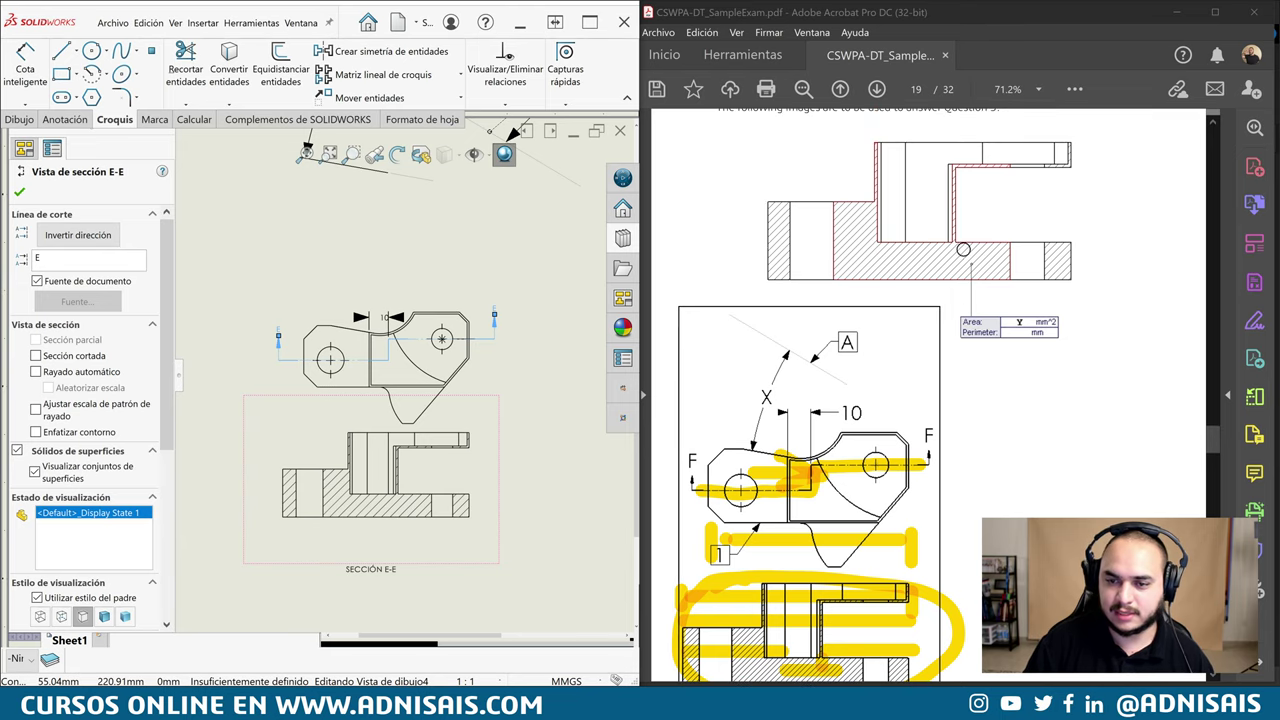
left_click(556, 494)
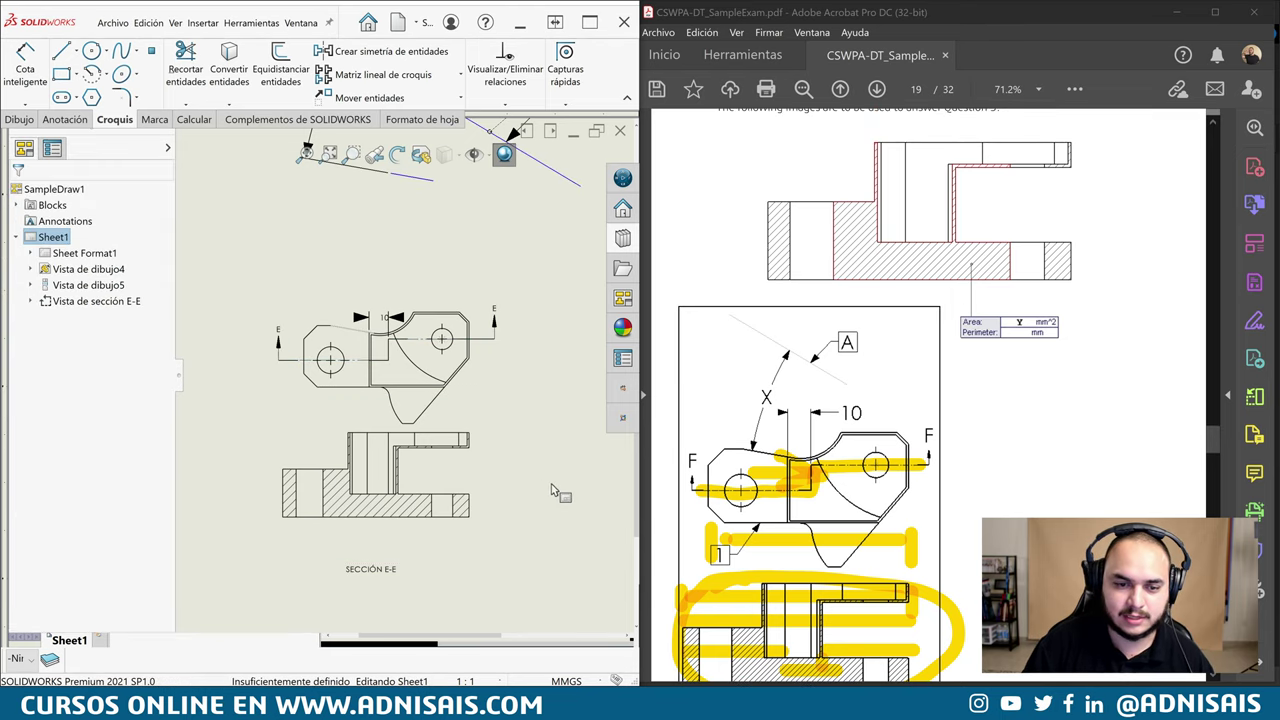
left_click(362, 512)
key("Escape")
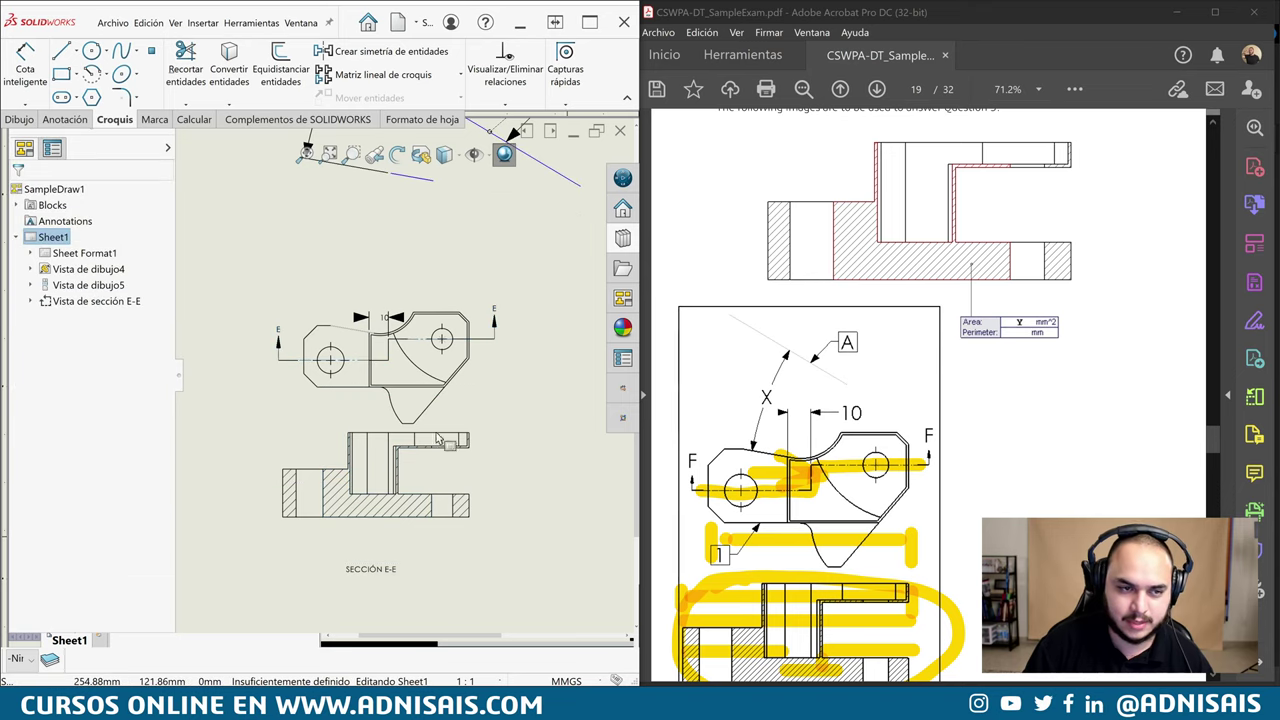
Measure section E-E's hatched face (924.12 mm^2 area, 285.96 mm perimeter) and highlight the matching answer
left_click(190, 119)
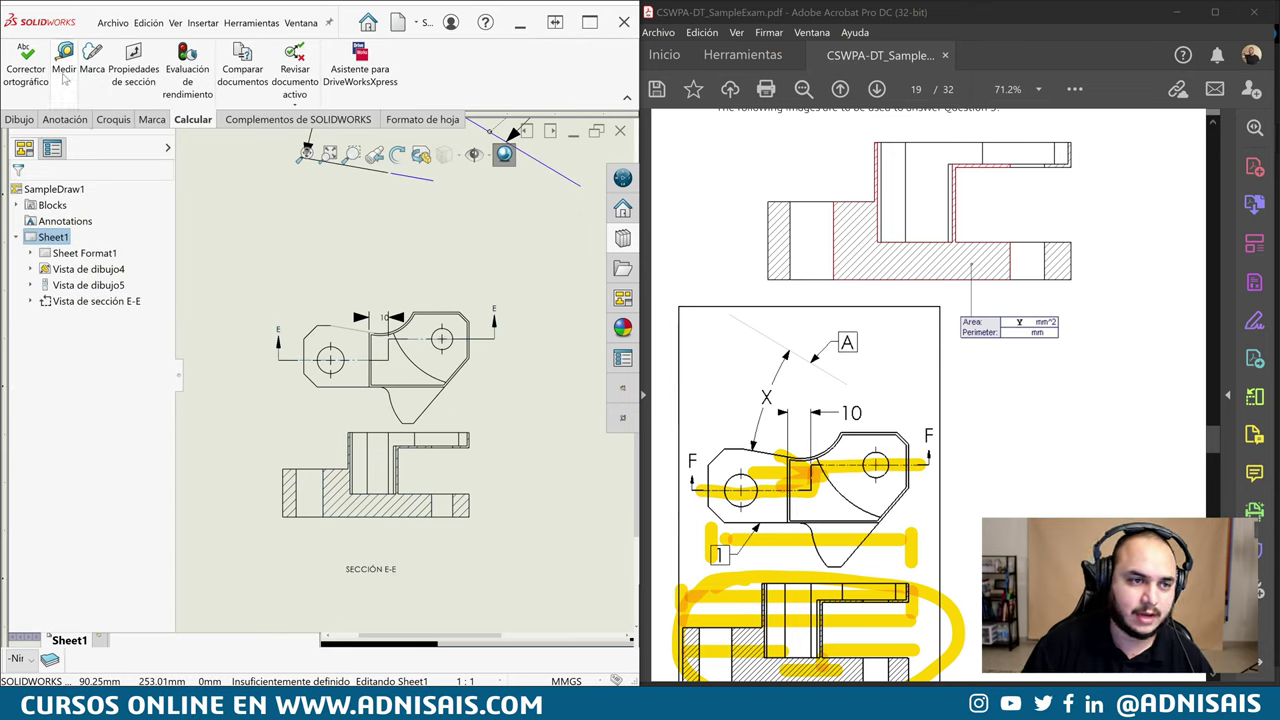
left_click(64, 58)
left_click(339, 492)
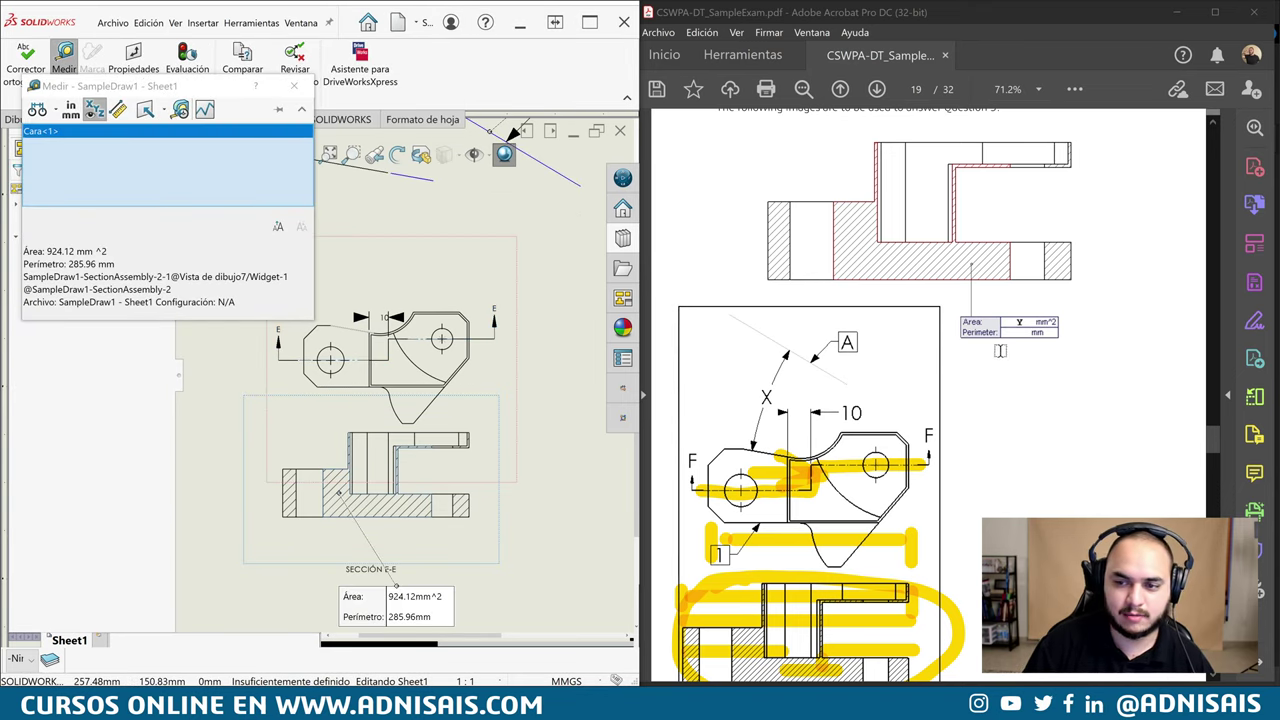
left_click_drag(1016, 320, 1090, 320)
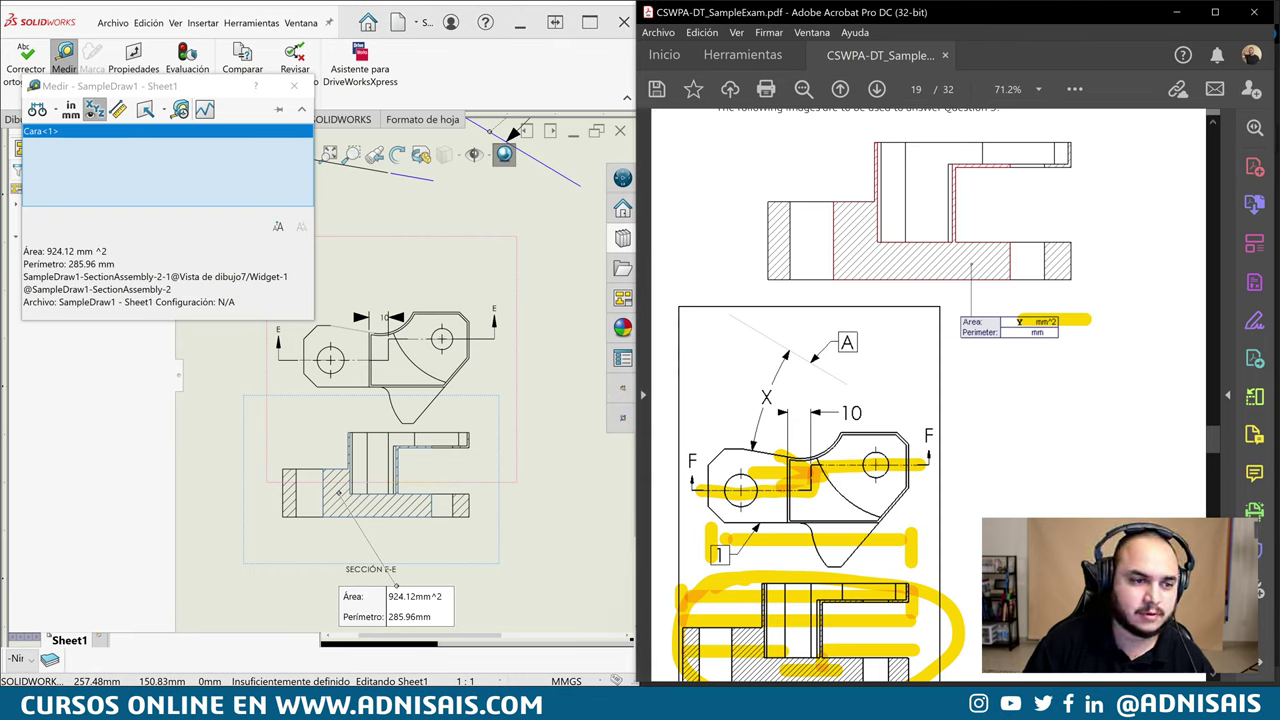
left_click(513, 133)
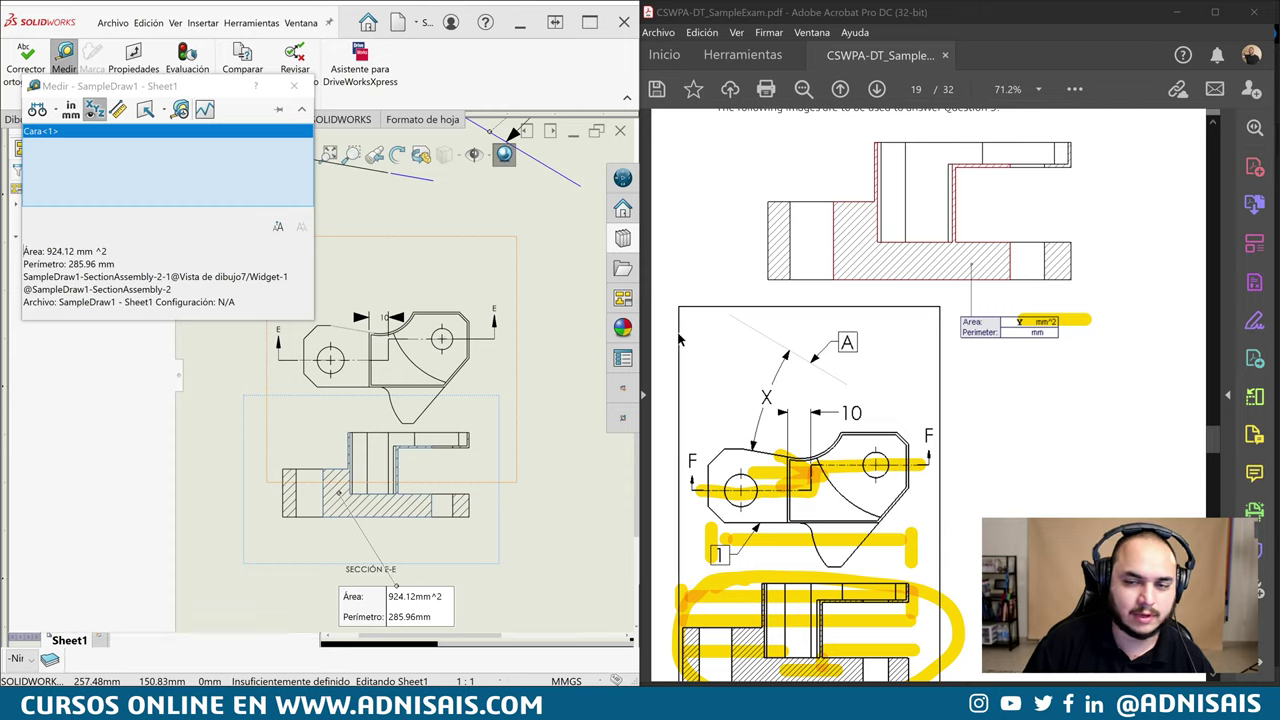
left_click_drag(1213, 440, 1217, 535)
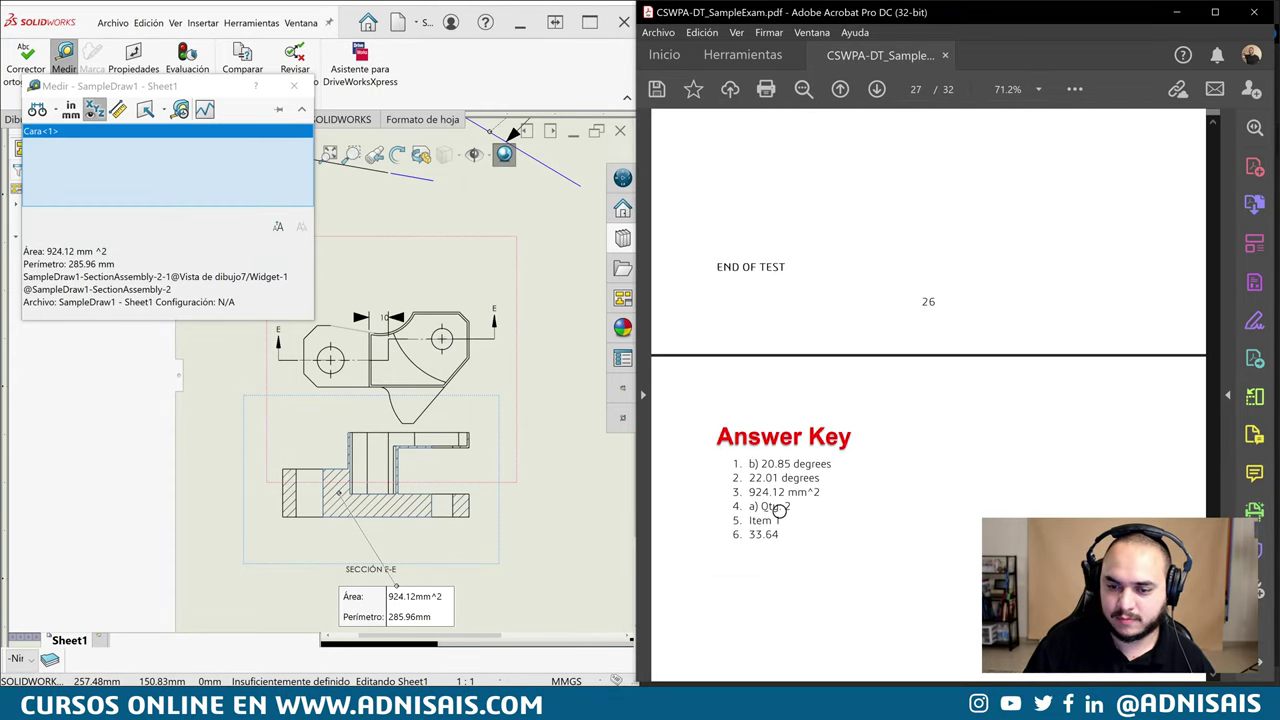
left_click_drag(748, 492, 822, 492)
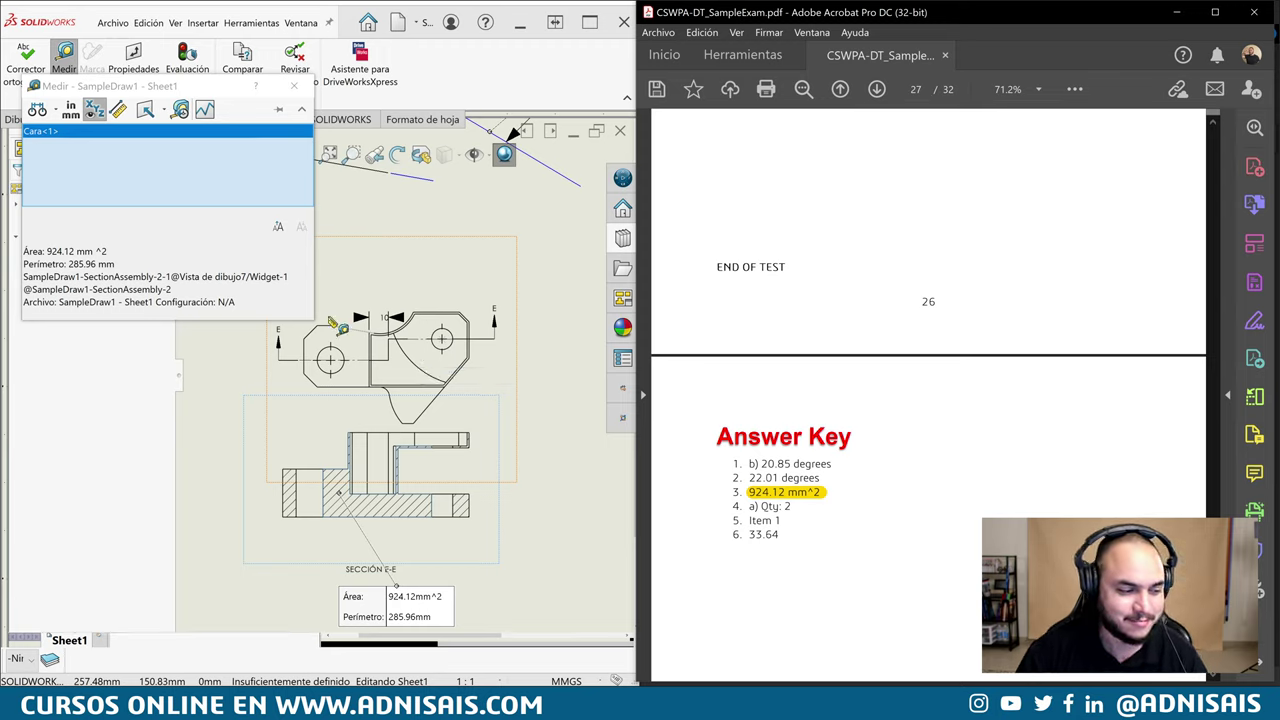
left_click(290, 90)
scroll(977, 381, "up", 1)
scroll(977, 381, "up", 2)
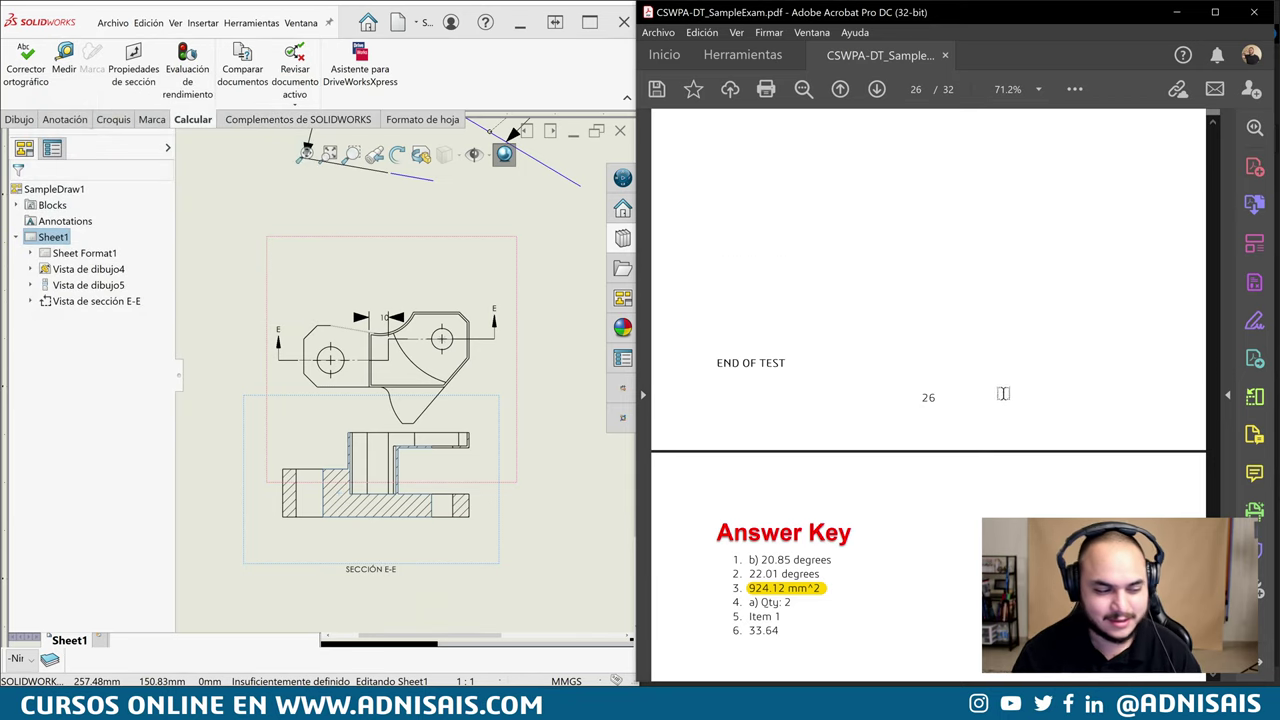
scroll(928, 394, "down", 1)
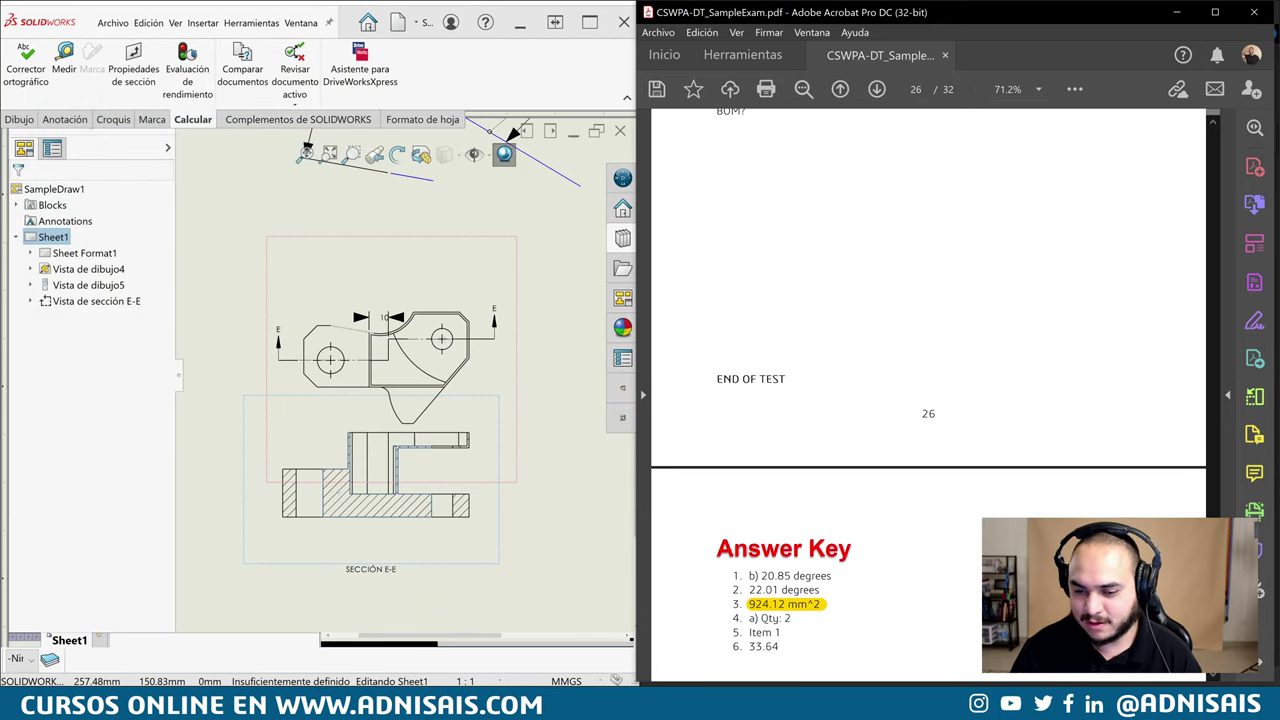
left_click_drag(1214, 560, 1225, 461)
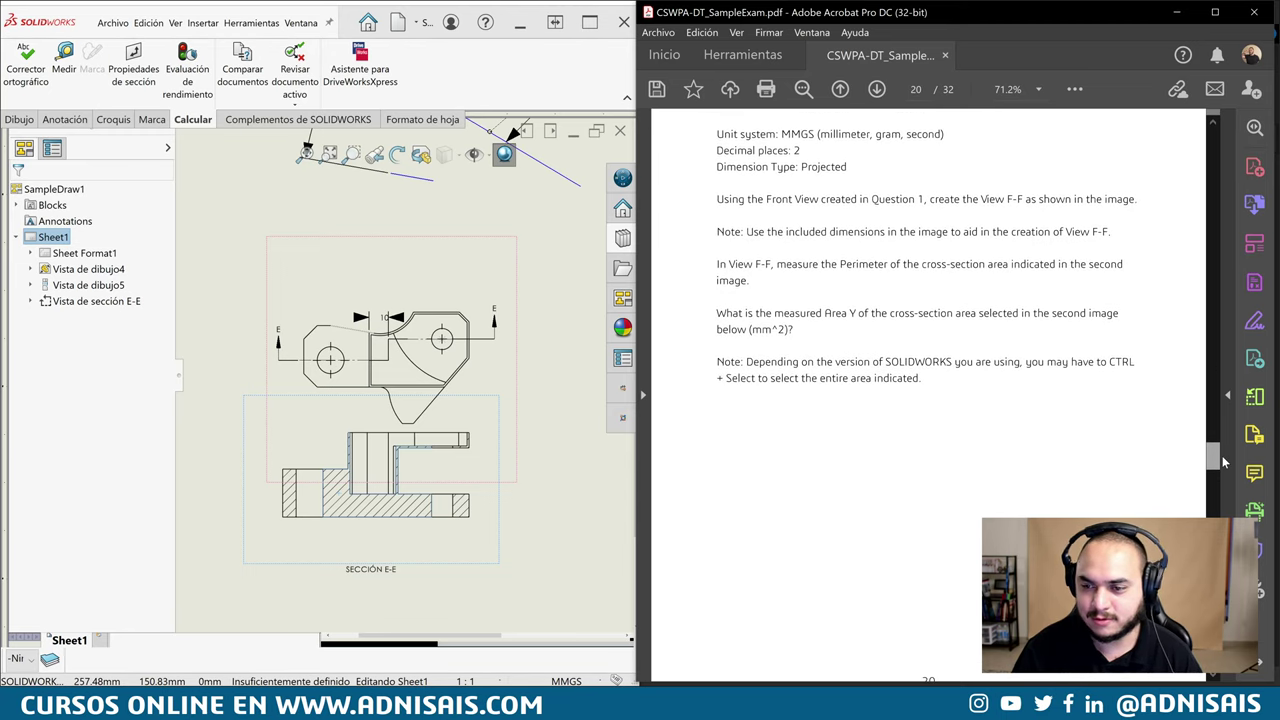
left_click_drag(1223, 460, 1225, 469)
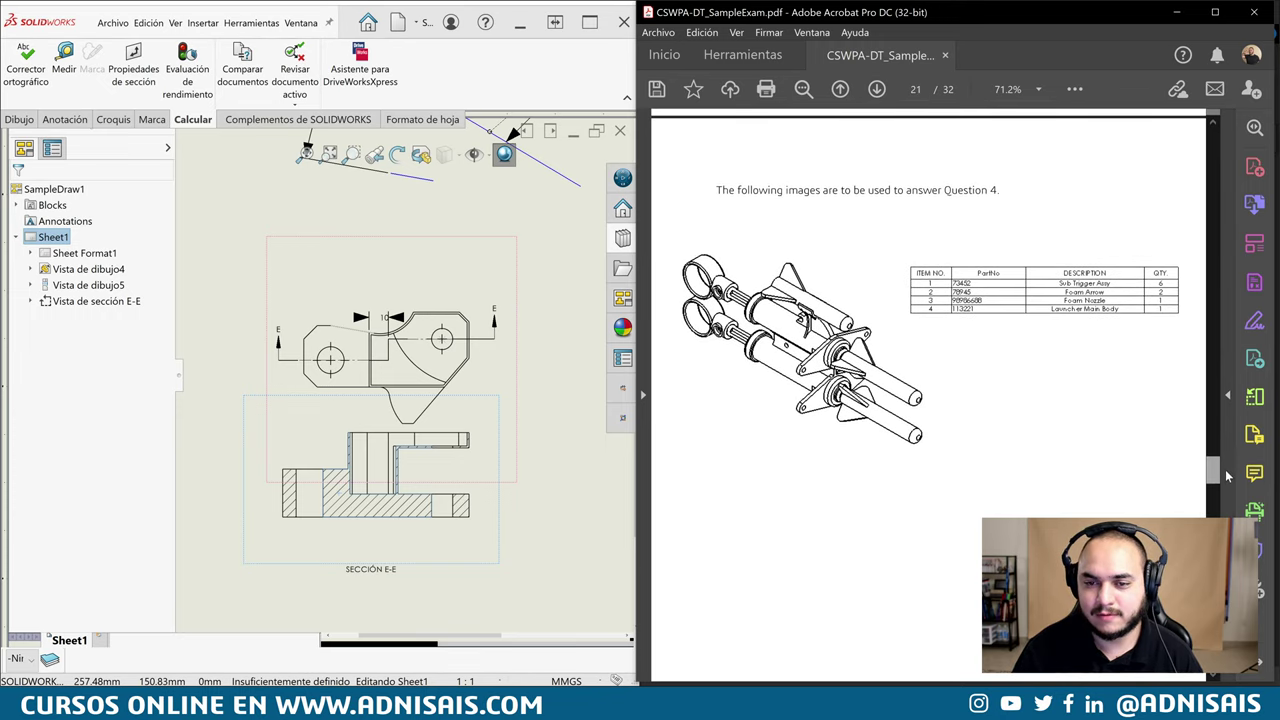
scroll(790, 210, "up", 3)
scroll(840, 254, "up", 4)
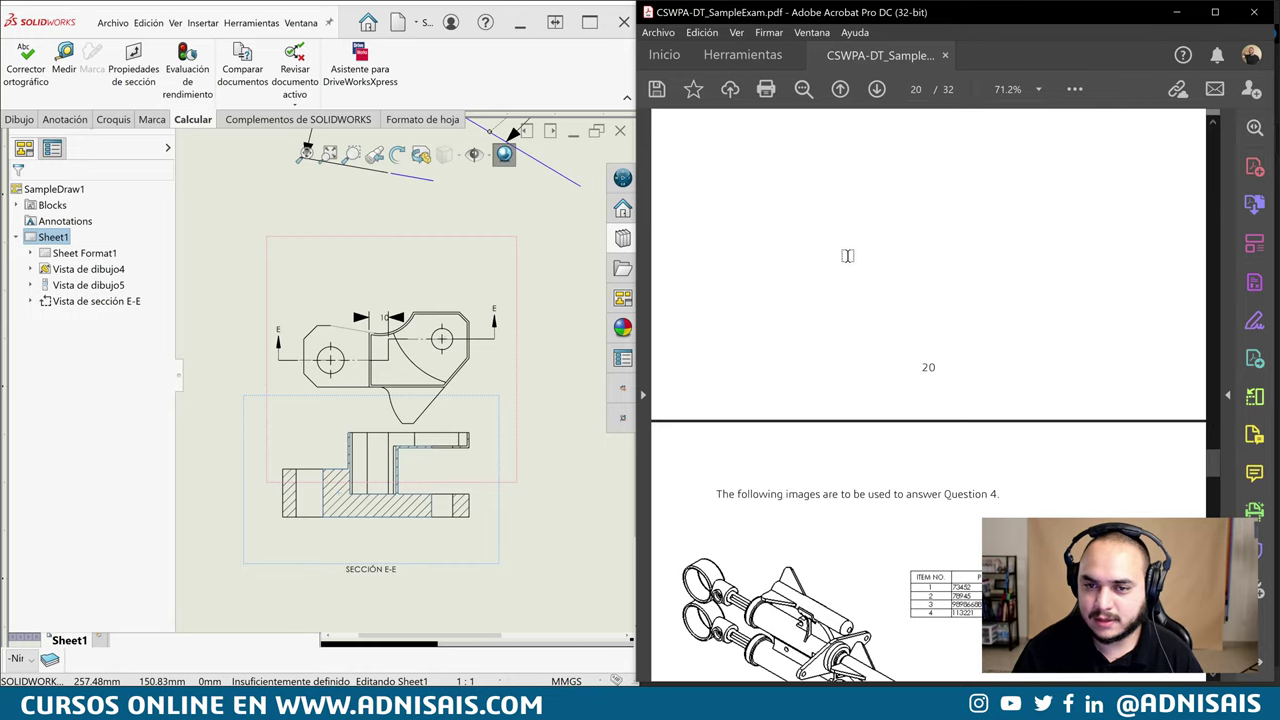
scroll(820, 256, "up", 4)
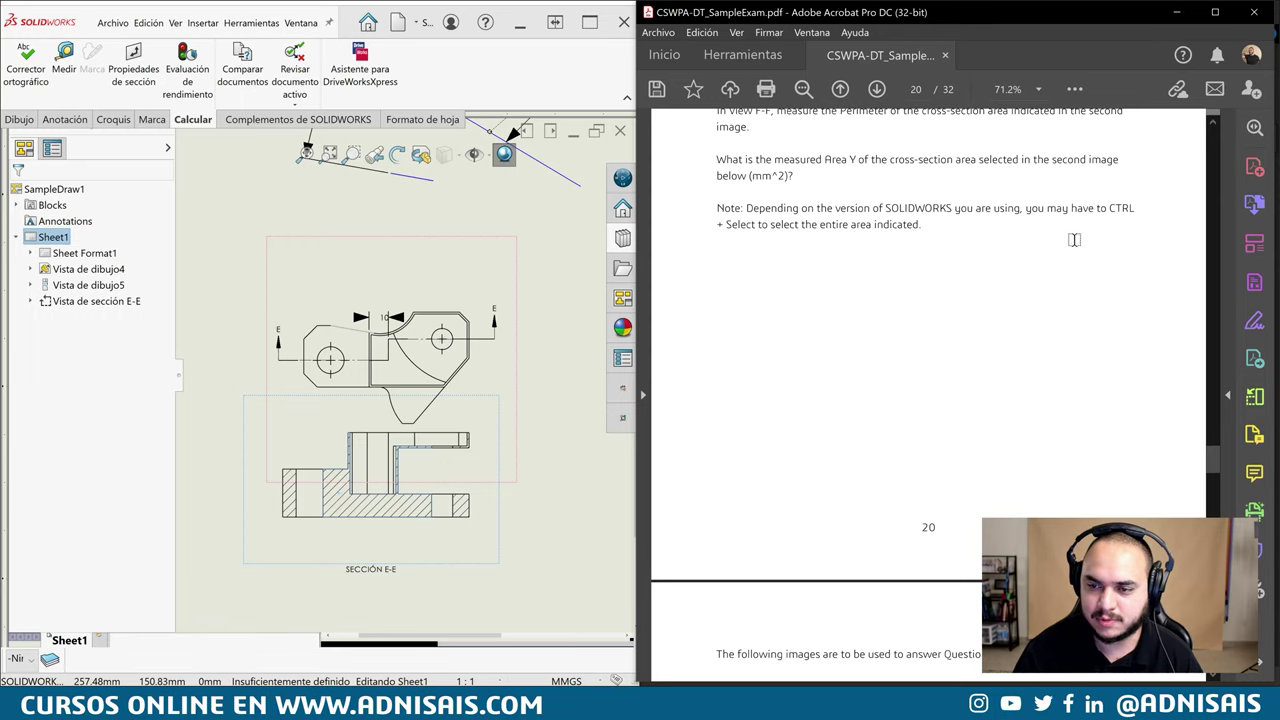
scroll(1068, 240, "up", 1)
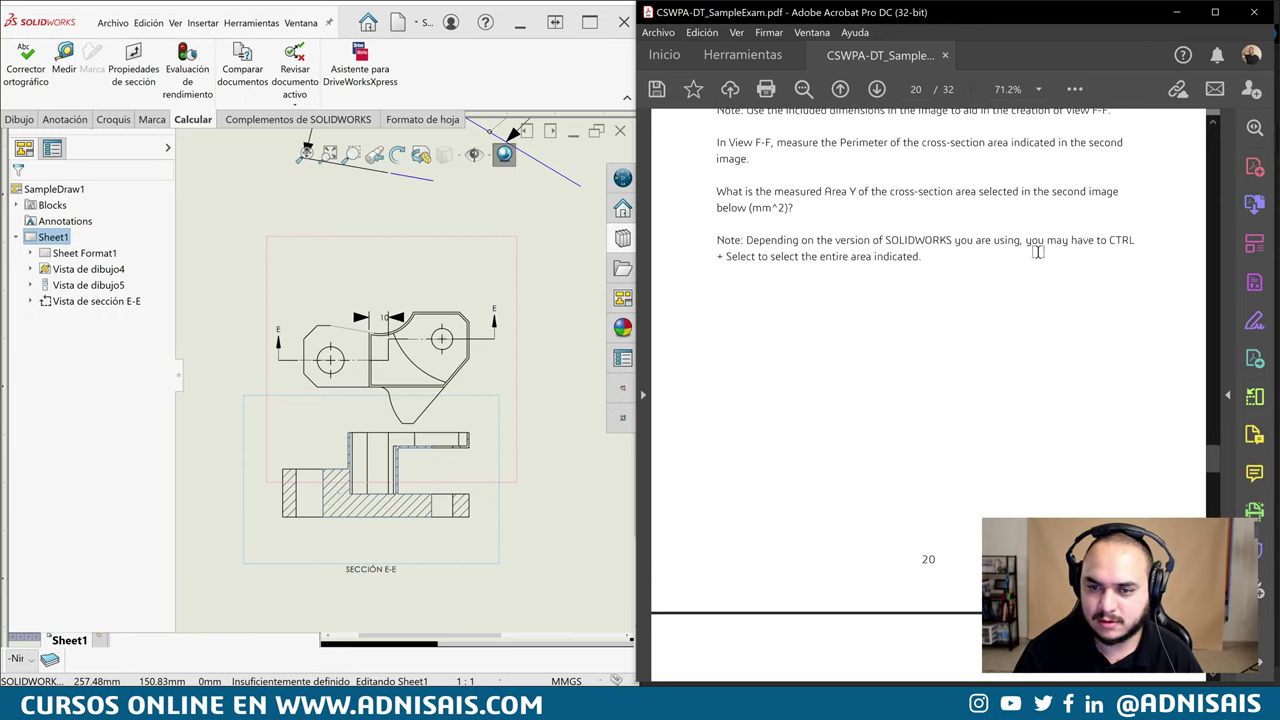
scroll(1103, 256, "up", 1)
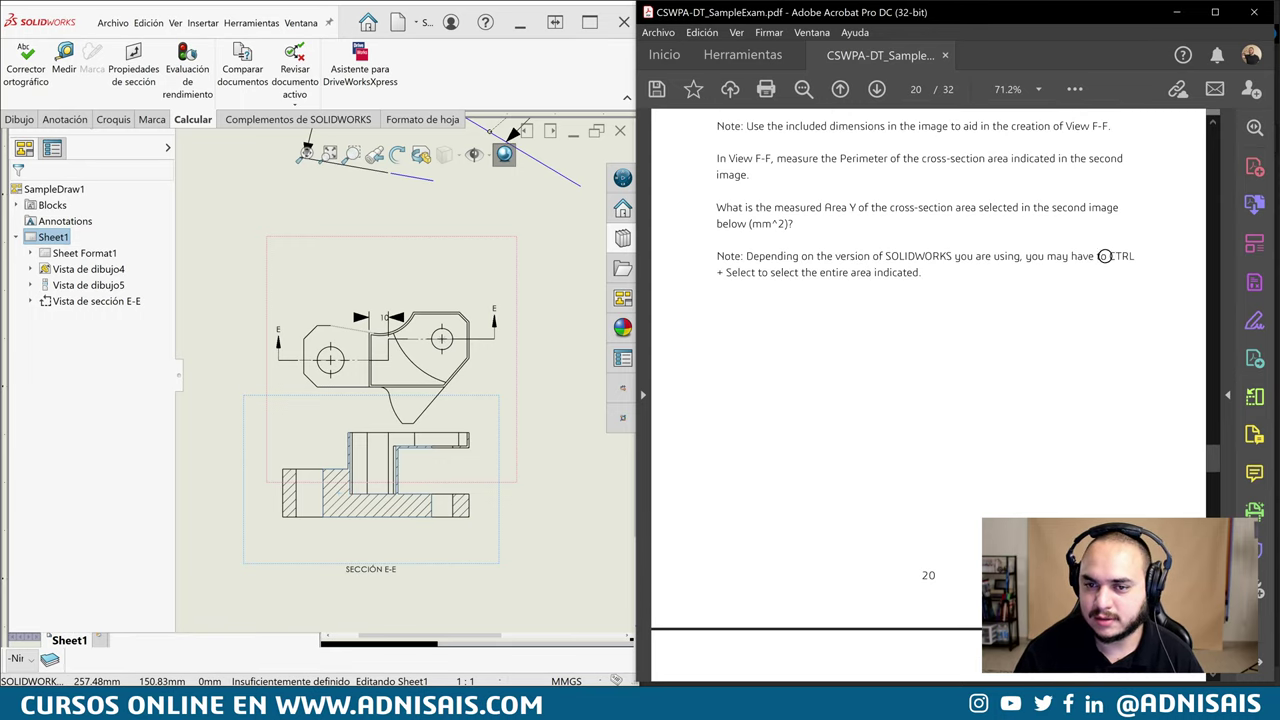
scroll(1104, 256, "down", 2)
scroll(733, 234, "up", 1)
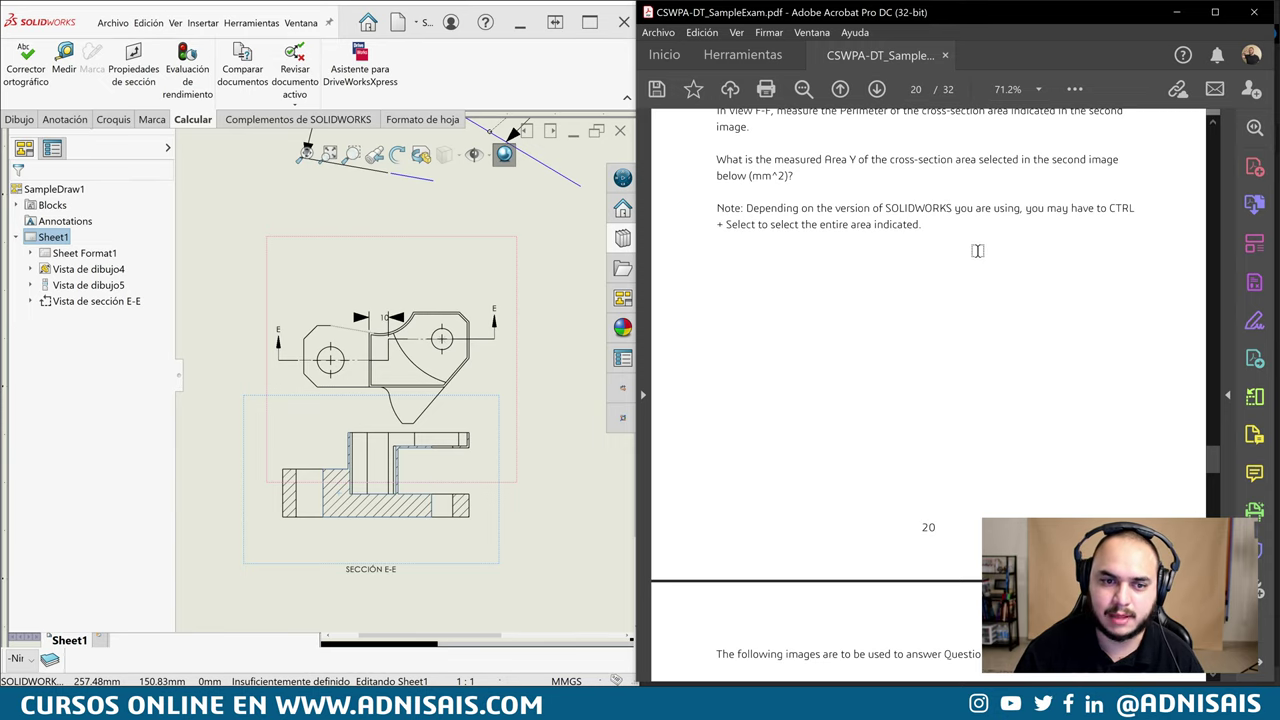
scroll(977, 250, "down", 1)
scroll(977, 250, "down", 3)
scroll(985, 258, "down", 2)
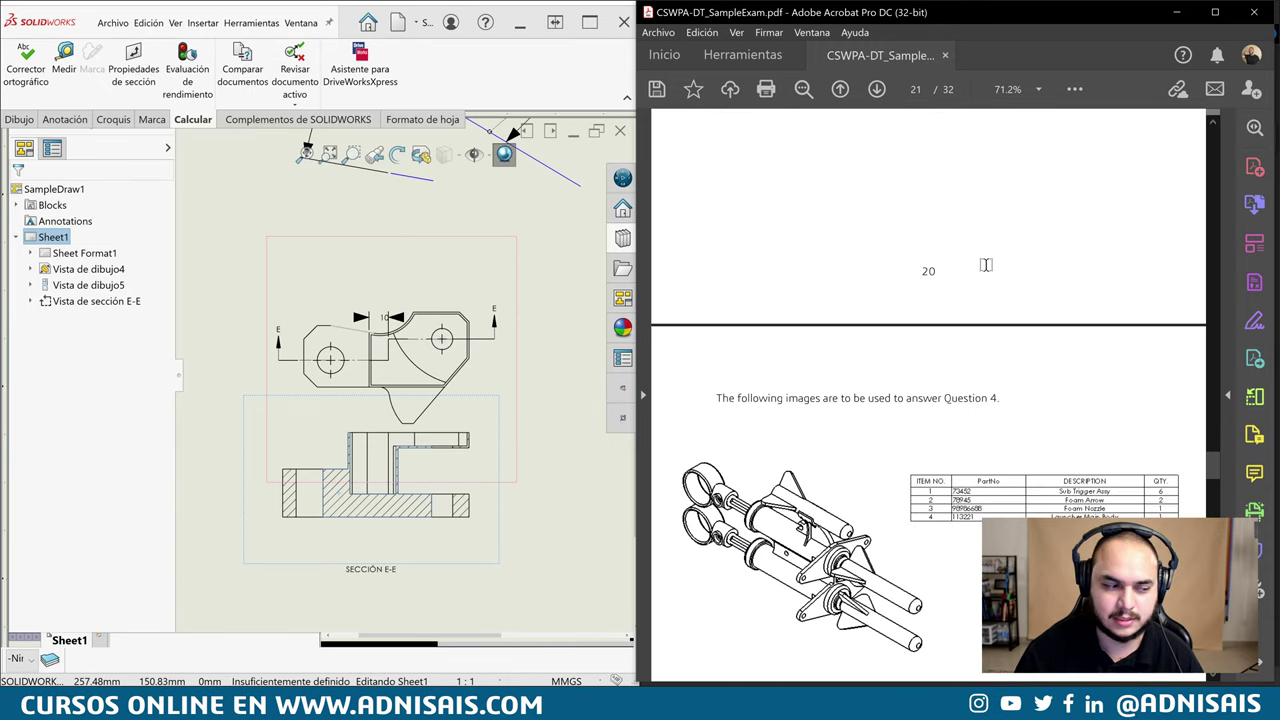
scroll(997, 268, "down", 3)
scroll(1027, 270, "down", 1)
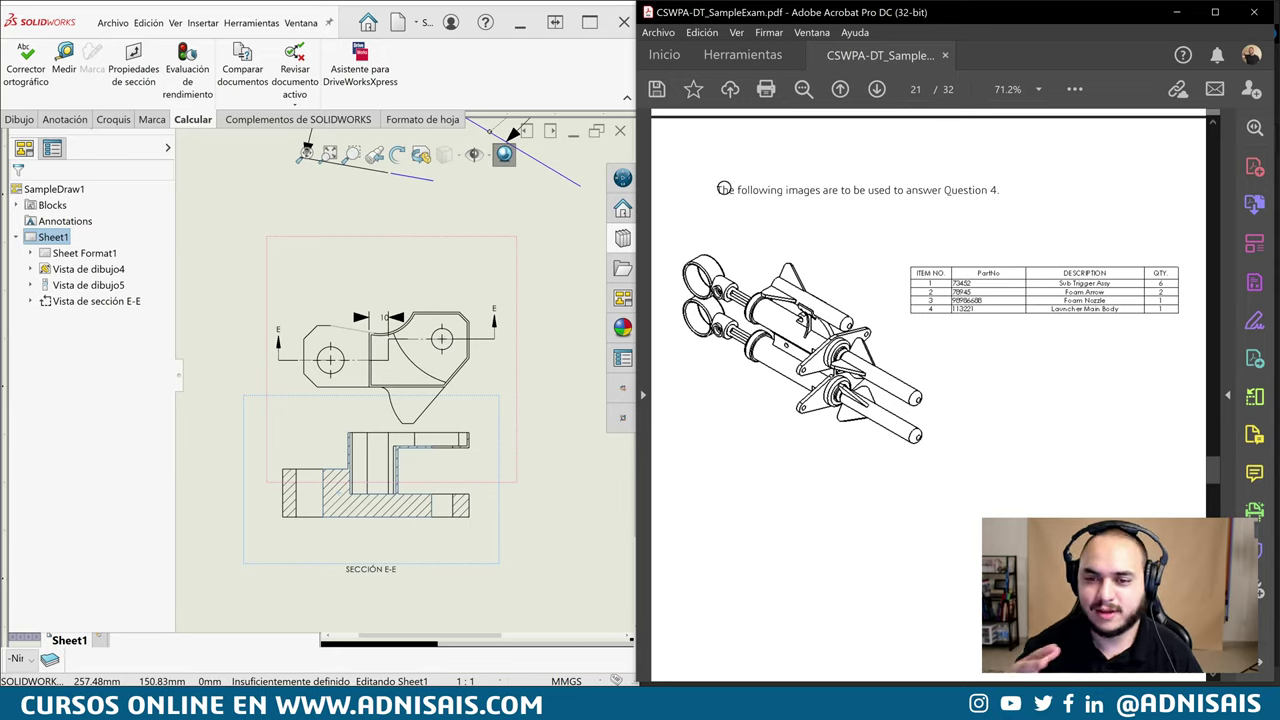
Highlight the Question 4 introduction sentence and the PartNo values in the parts table
left_click_drag(710, 189, 1004, 190)
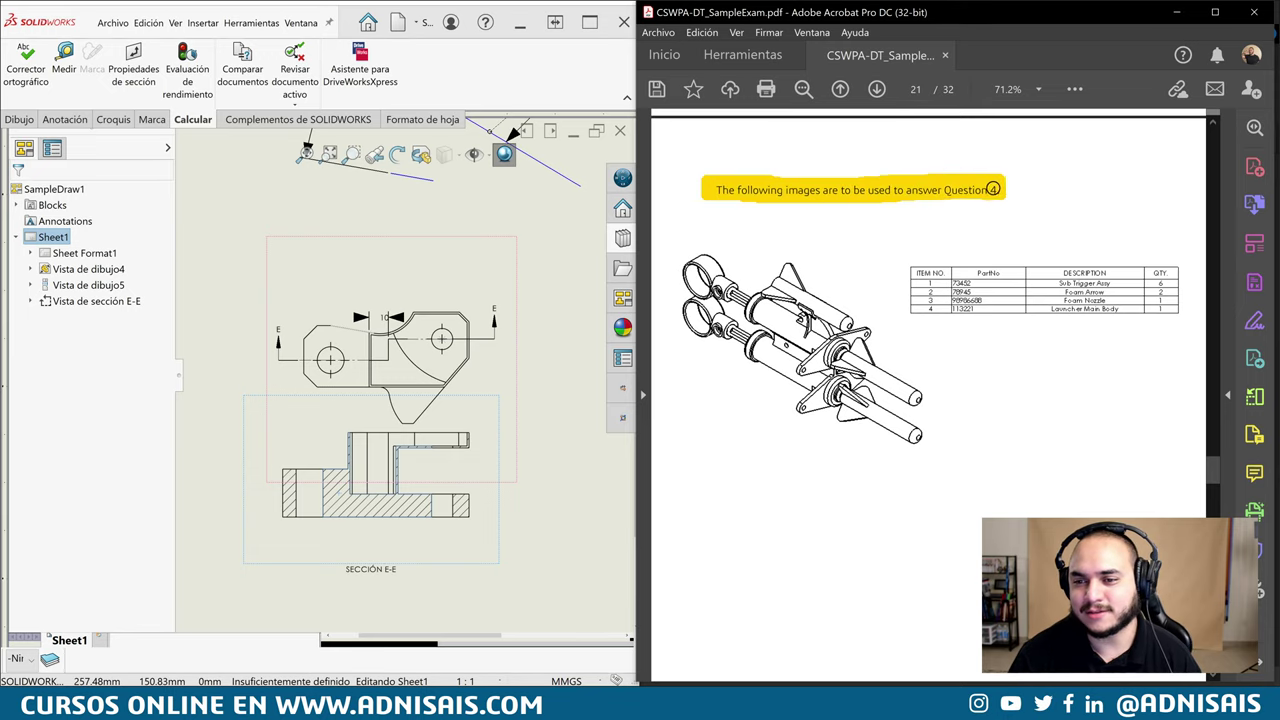
scroll(955, 282, "down", 2)
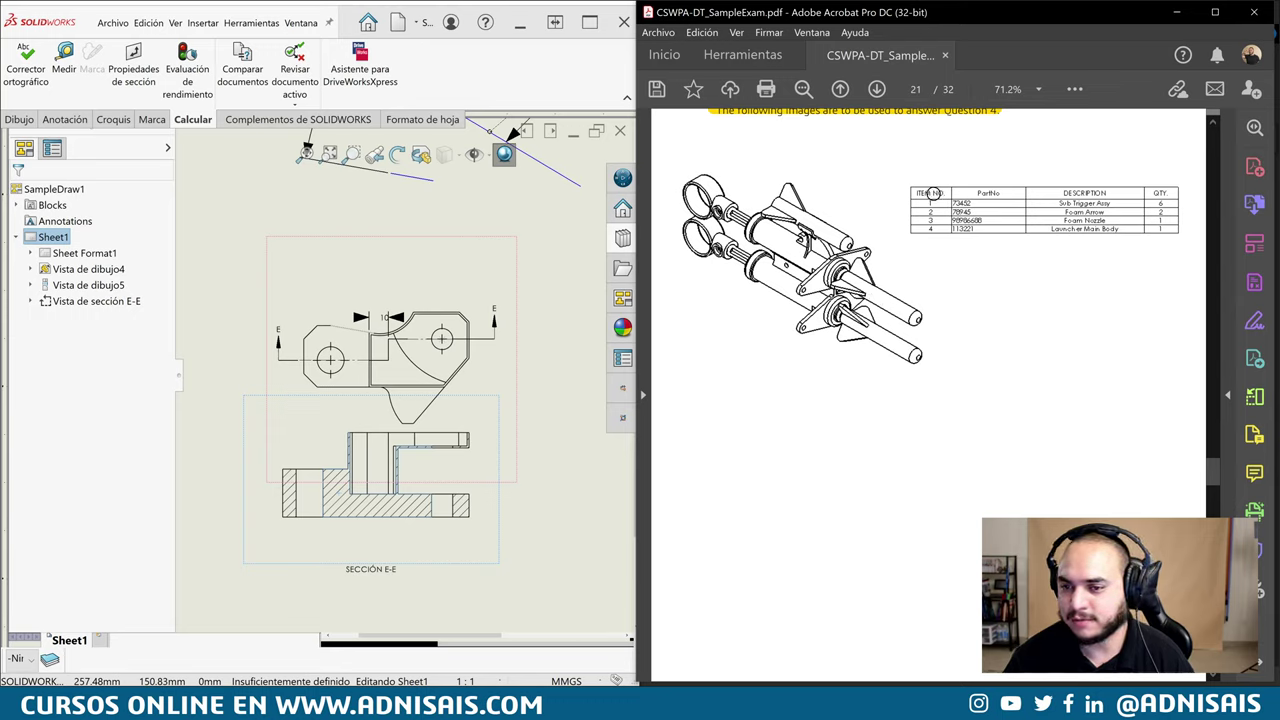
left_click_drag(973, 210, 980, 226)
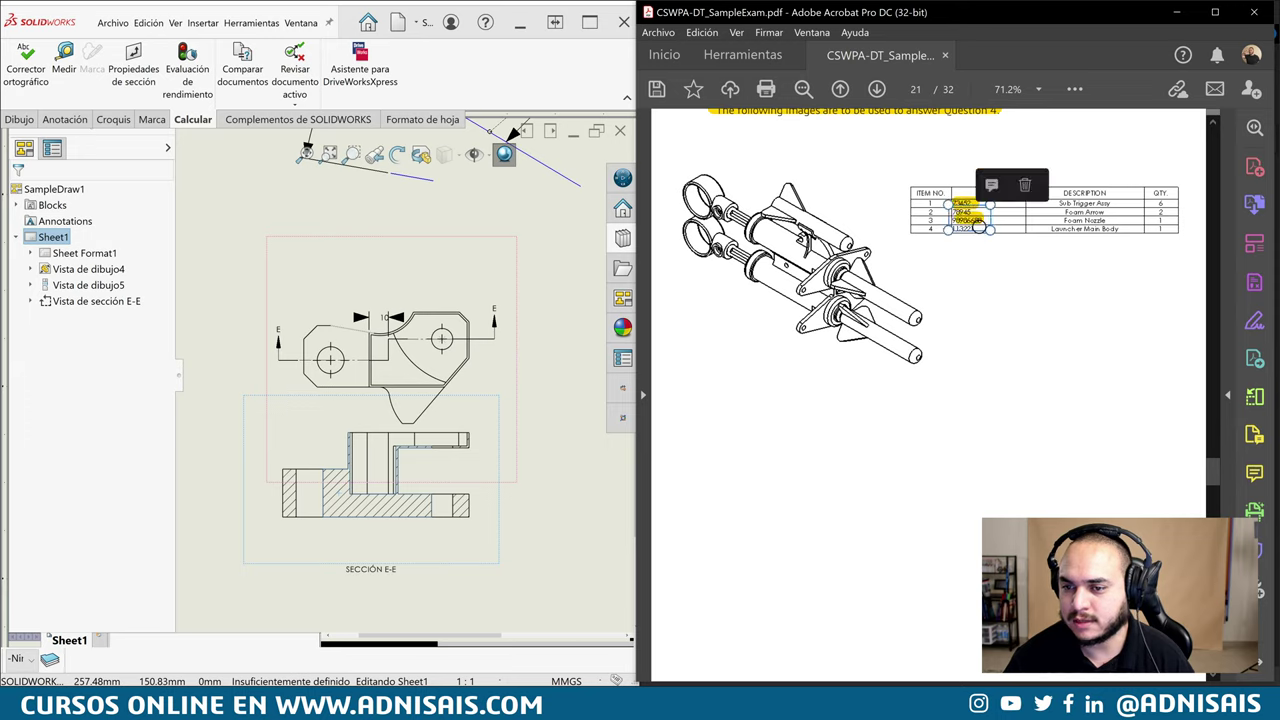
left_click(1068, 257)
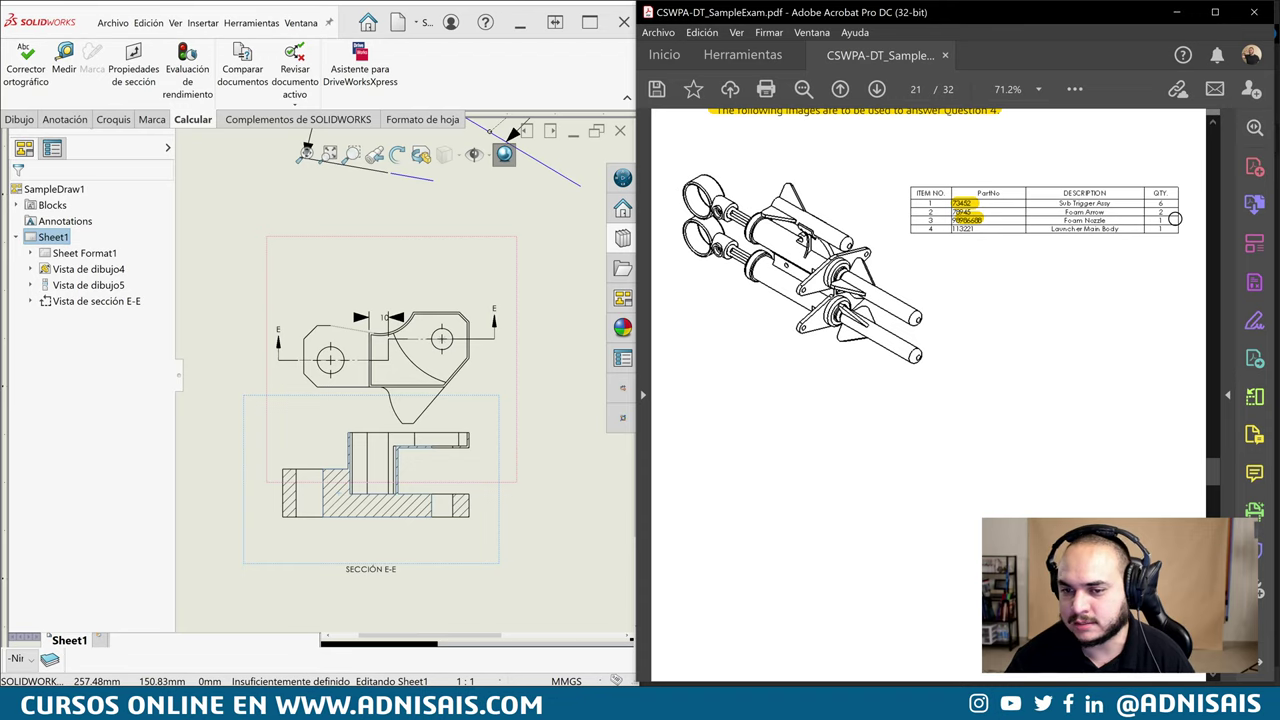
Highlight the BOM heading and the N/A settings further down the page
scroll(1172, 218, "down", 3)
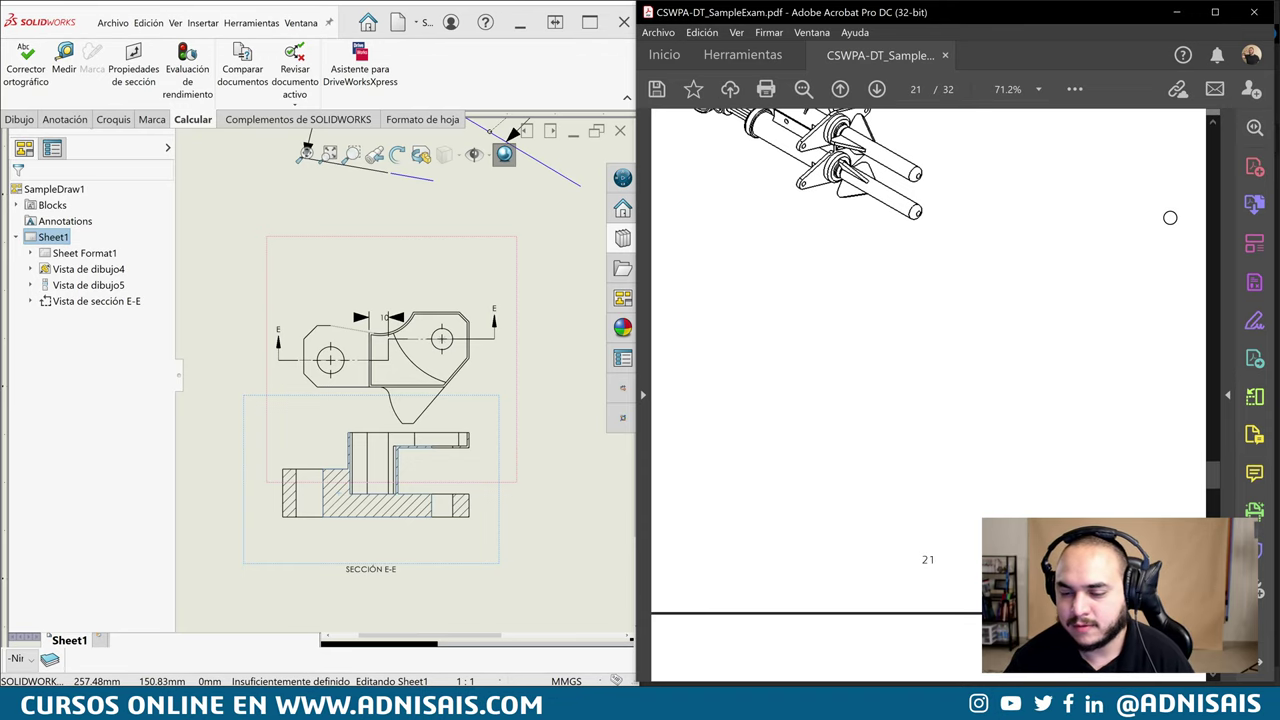
scroll(1170, 217, "down", 3)
scroll(1074, 226, "down", 3)
scroll(900, 230, "down", 3)
scroll(758, 236, "down", 1)
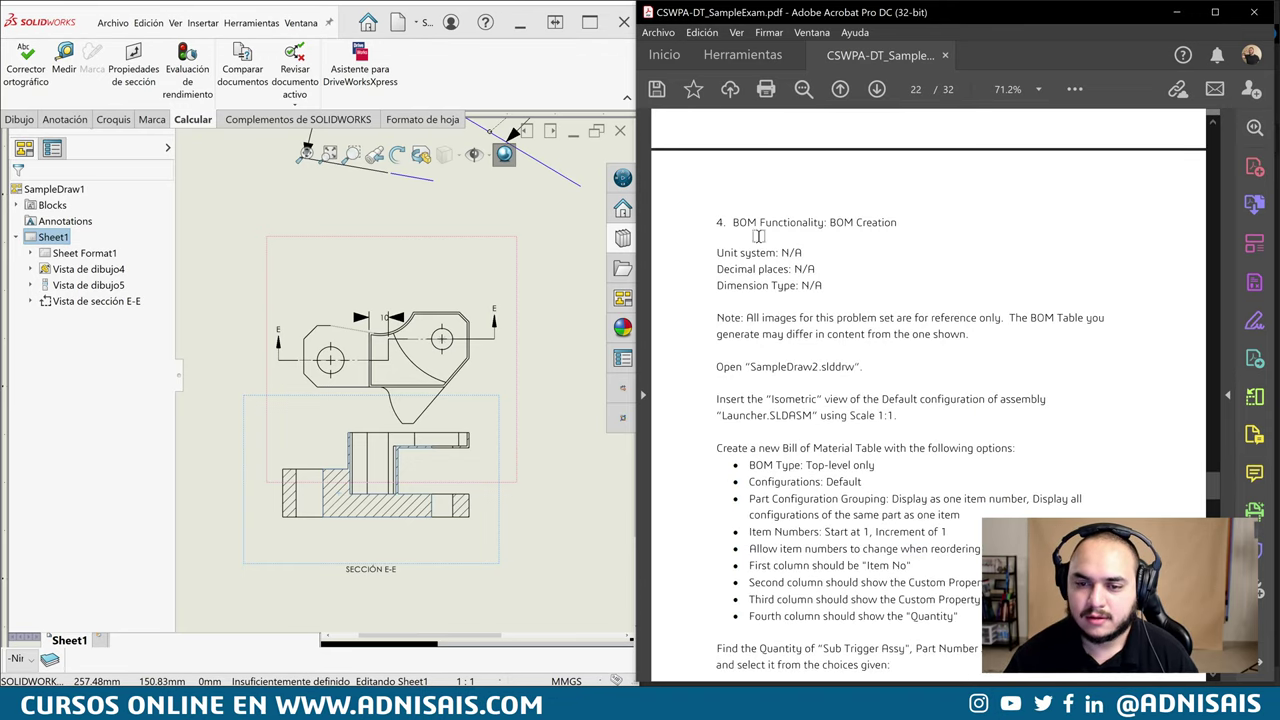
left_click_drag(741, 222, 896, 222)
scroll(845, 212, "down", 1)
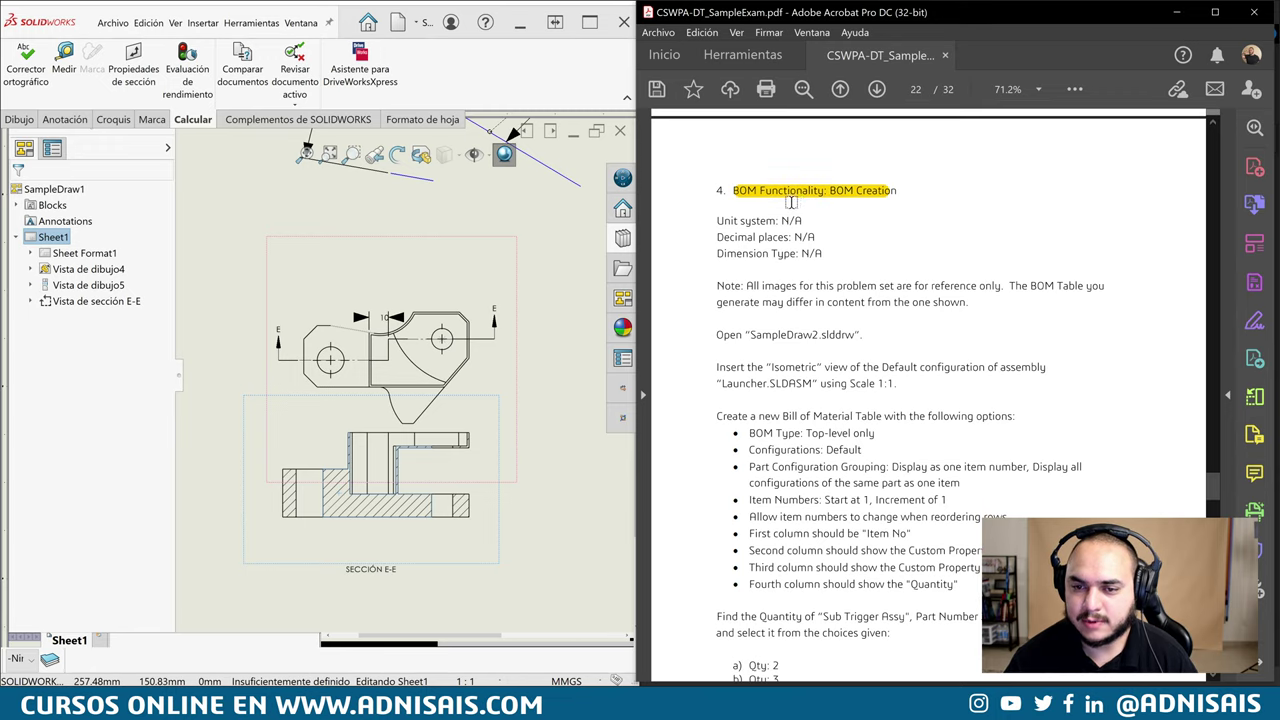
scroll(842, 202, "down", 1)
left_click_drag(782, 204, 828, 244)
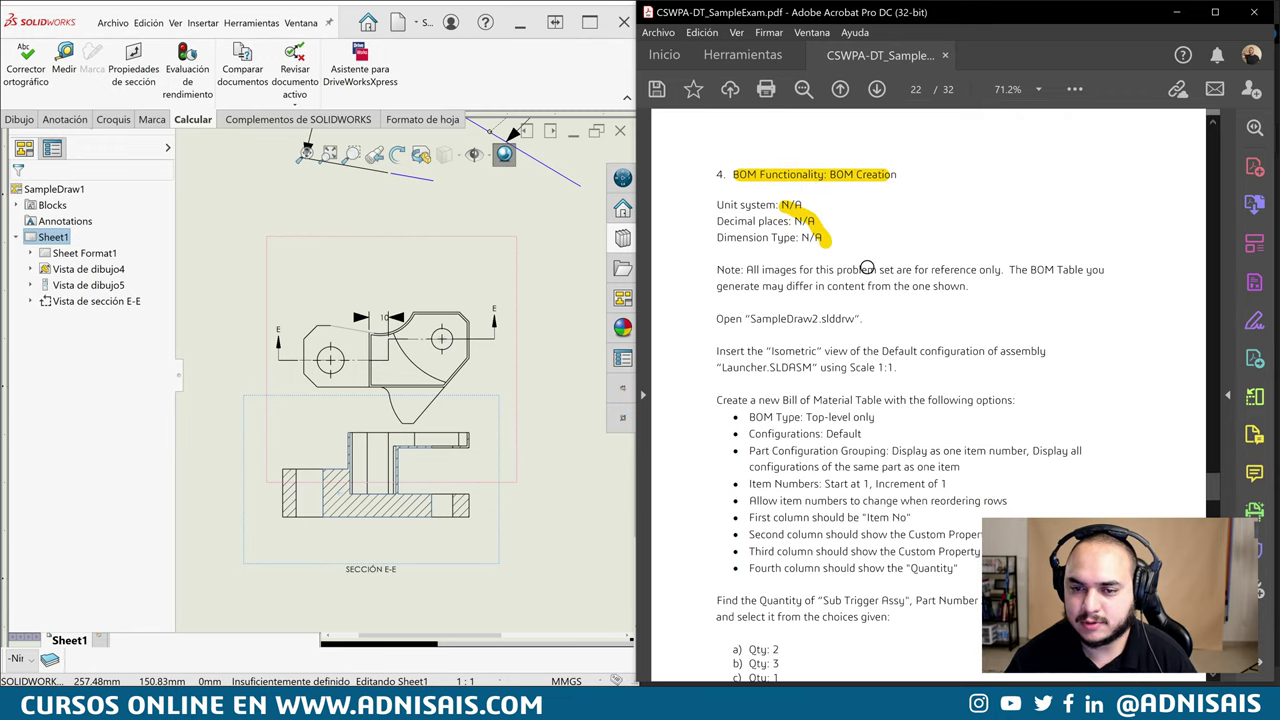
scroll(880, 254, "down", 1)
scroll(774, 207, "down", 2)
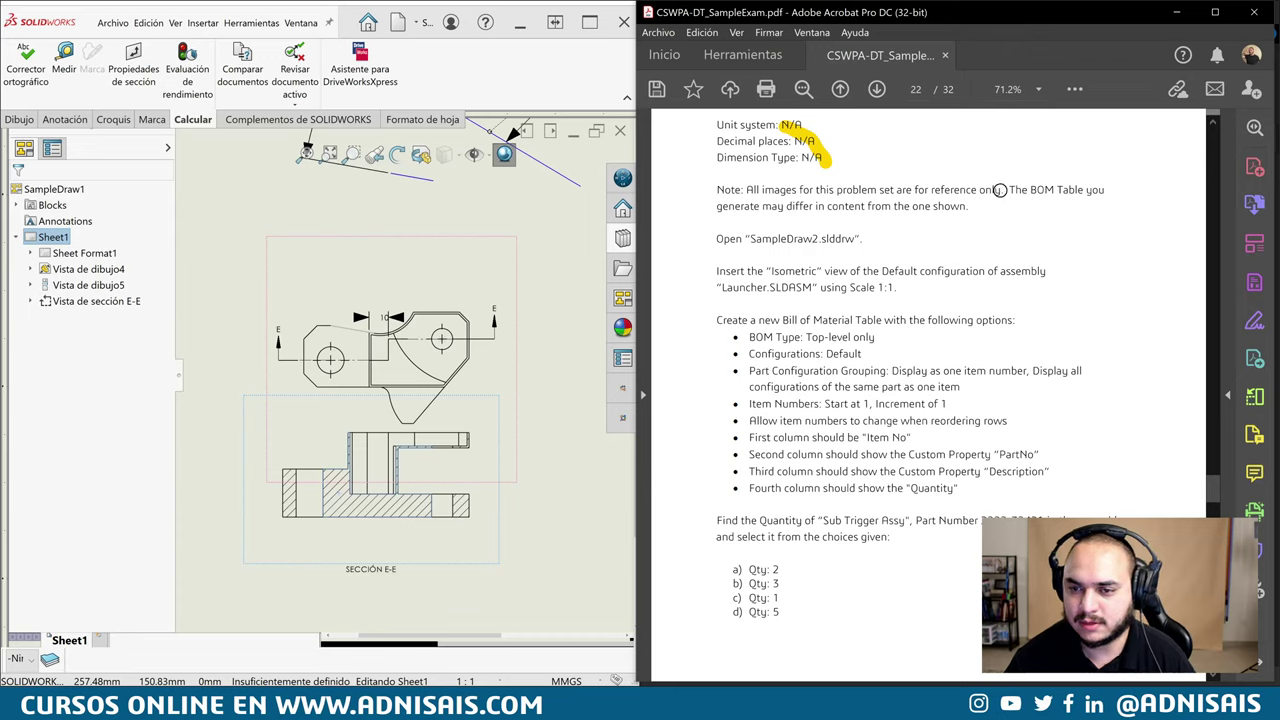
Highlight the reference-only BOM Table note and the SampleDraw2 drawing file name
left_click_drag(921, 189, 995, 190)
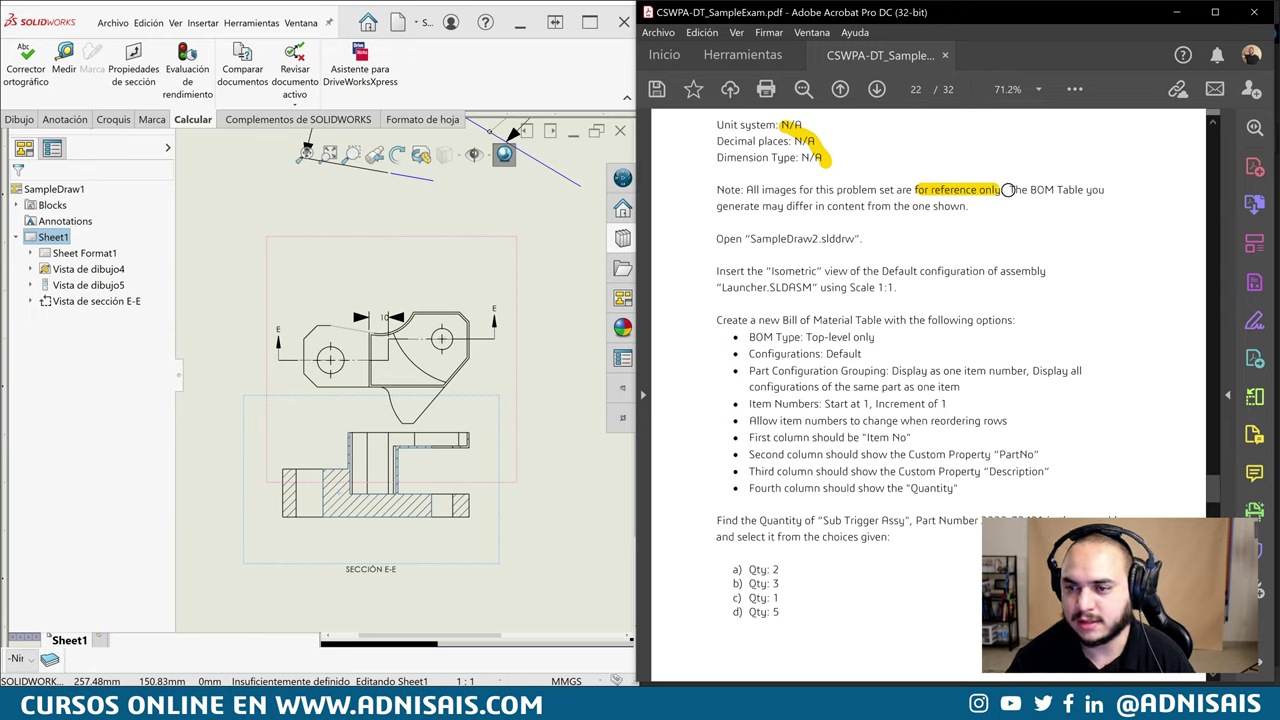
left_click_drag(1009, 189, 1088, 190)
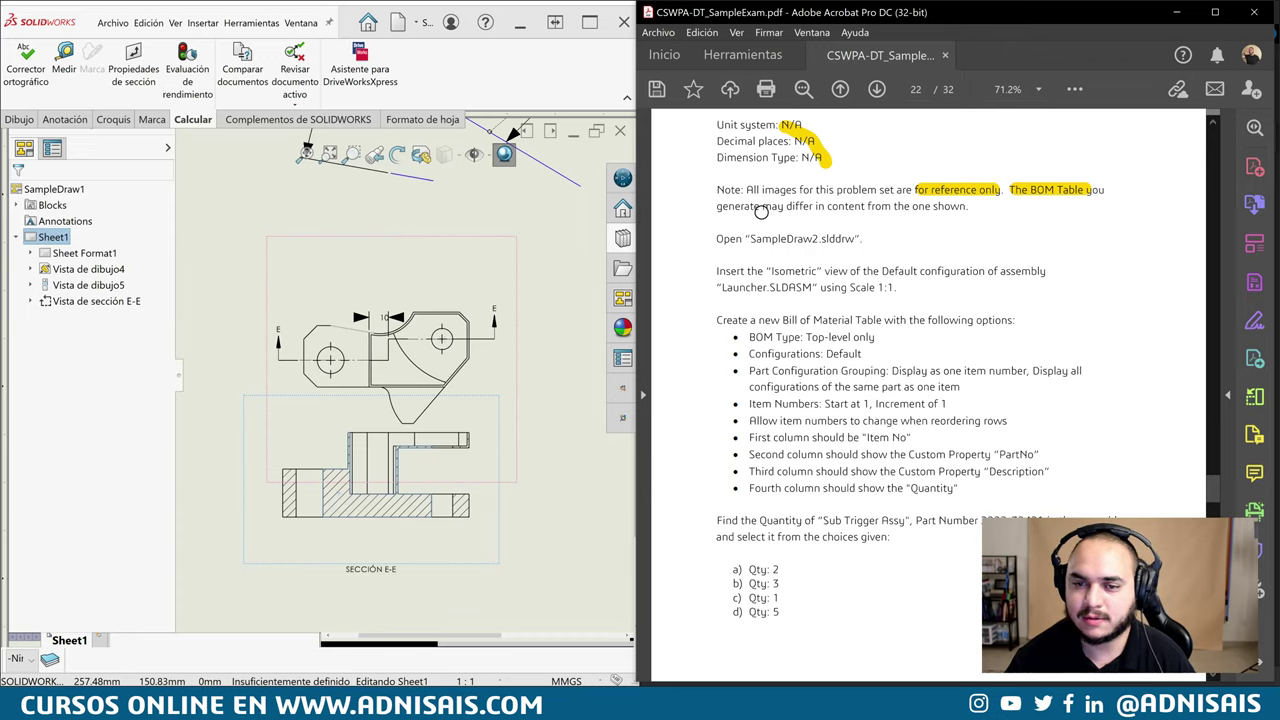
left_click_drag(752, 207, 962, 207)
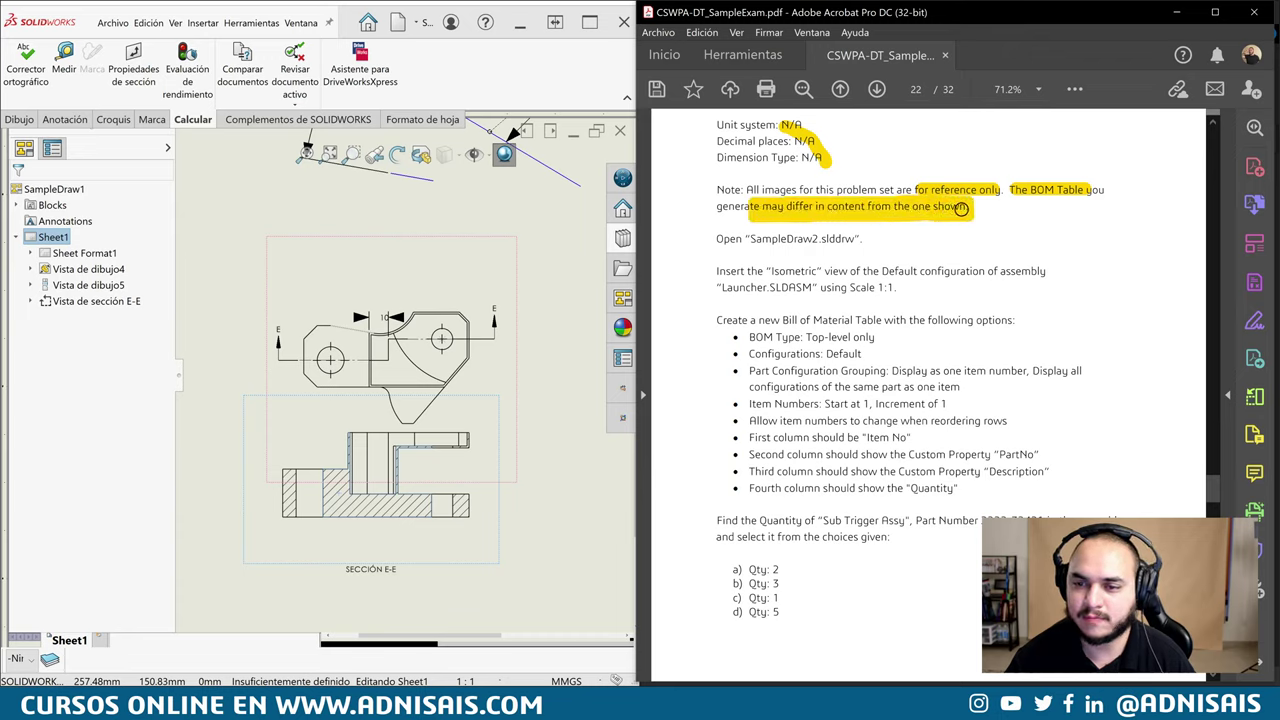
left_click_drag(962, 207, 963, 209)
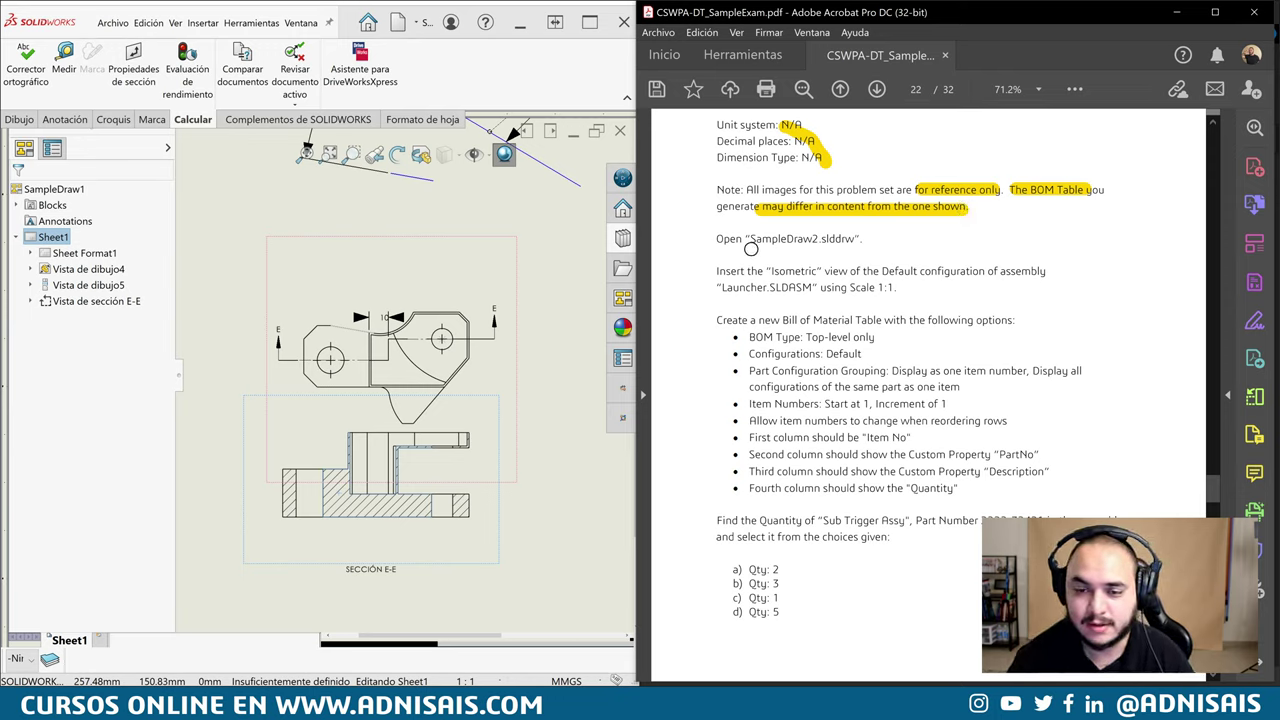
left_click_drag(750, 240, 855, 240)
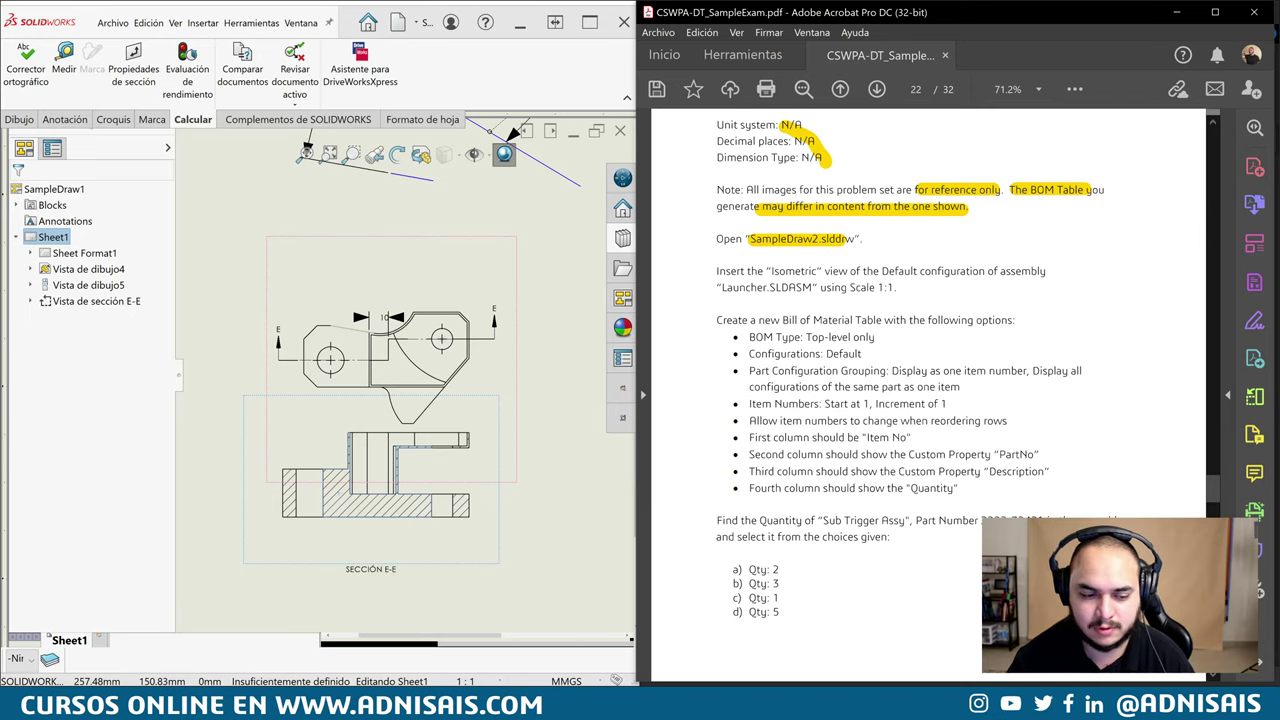
Open SampleDraw2.SLDDRW from the exam files folder in SOLIDWORKS
left_click(230, 645)
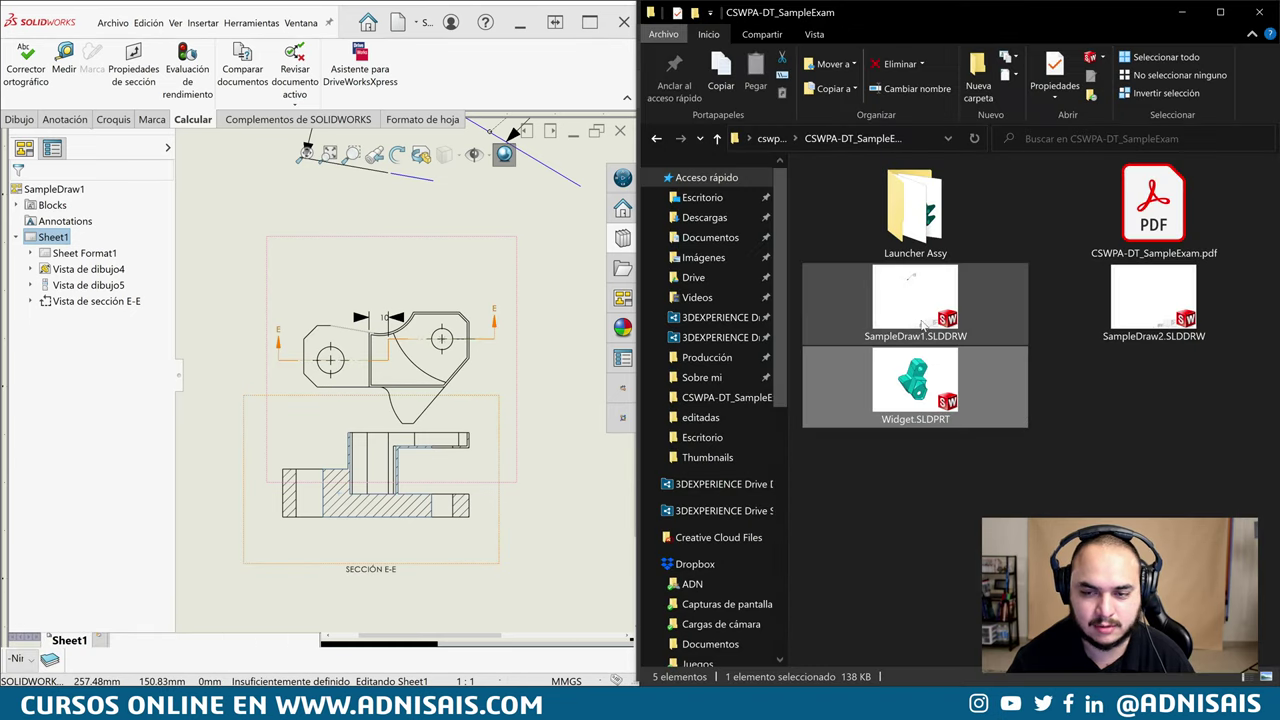
left_click(1132, 320)
double_click(1140, 313)
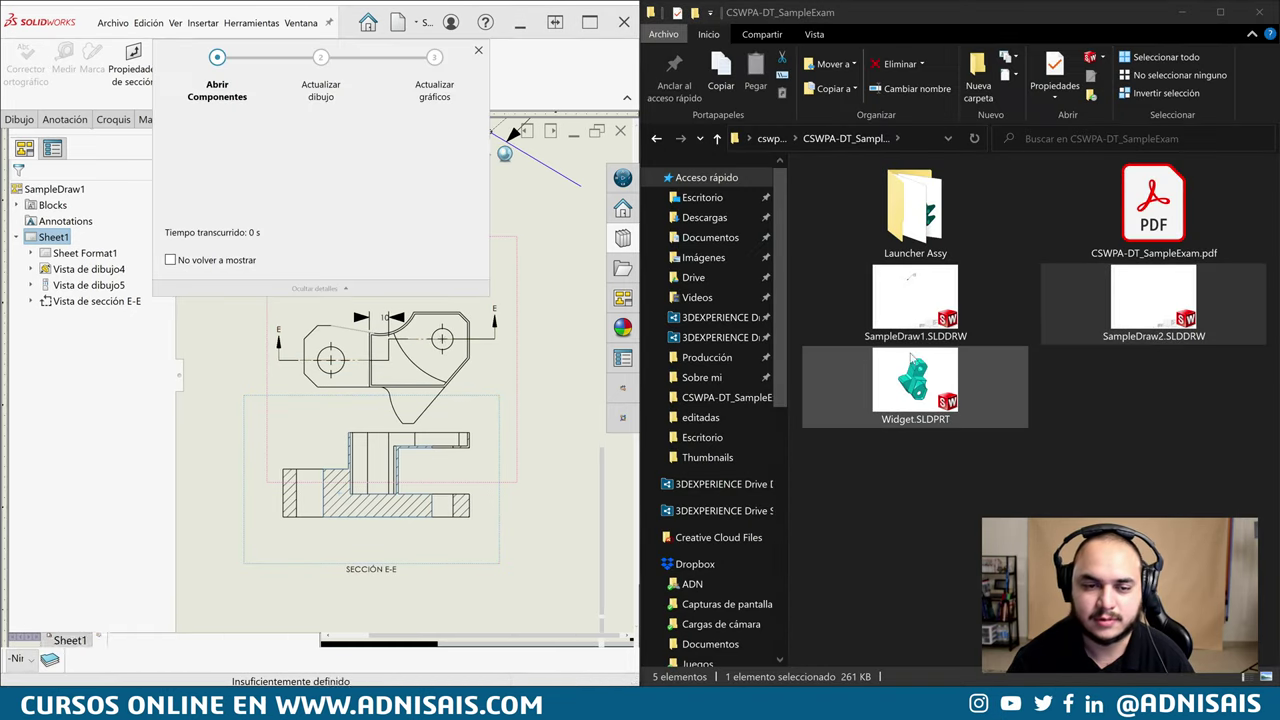
Highlight the Isometric view and the Launcher assembly scale instructions in the exam PDF
key("alt+Tab")
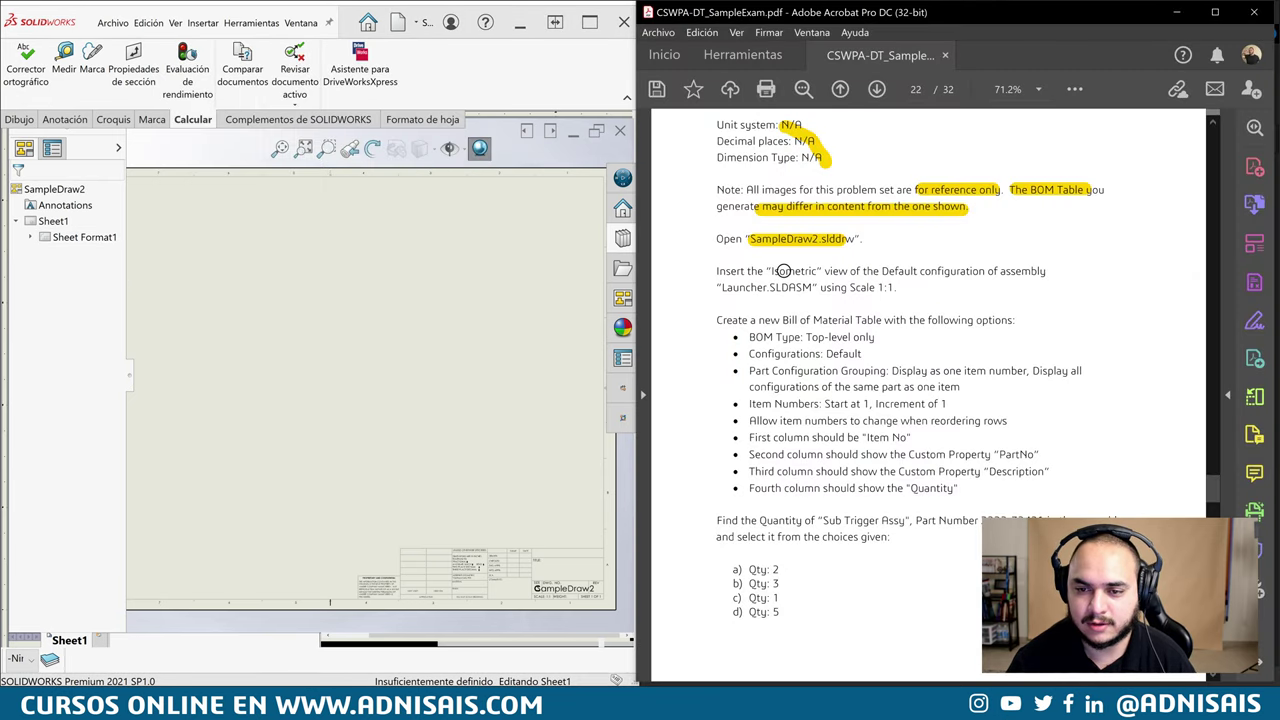
left_click_drag(781, 271, 1045, 271)
left_click_drag(736, 288, 912, 287)
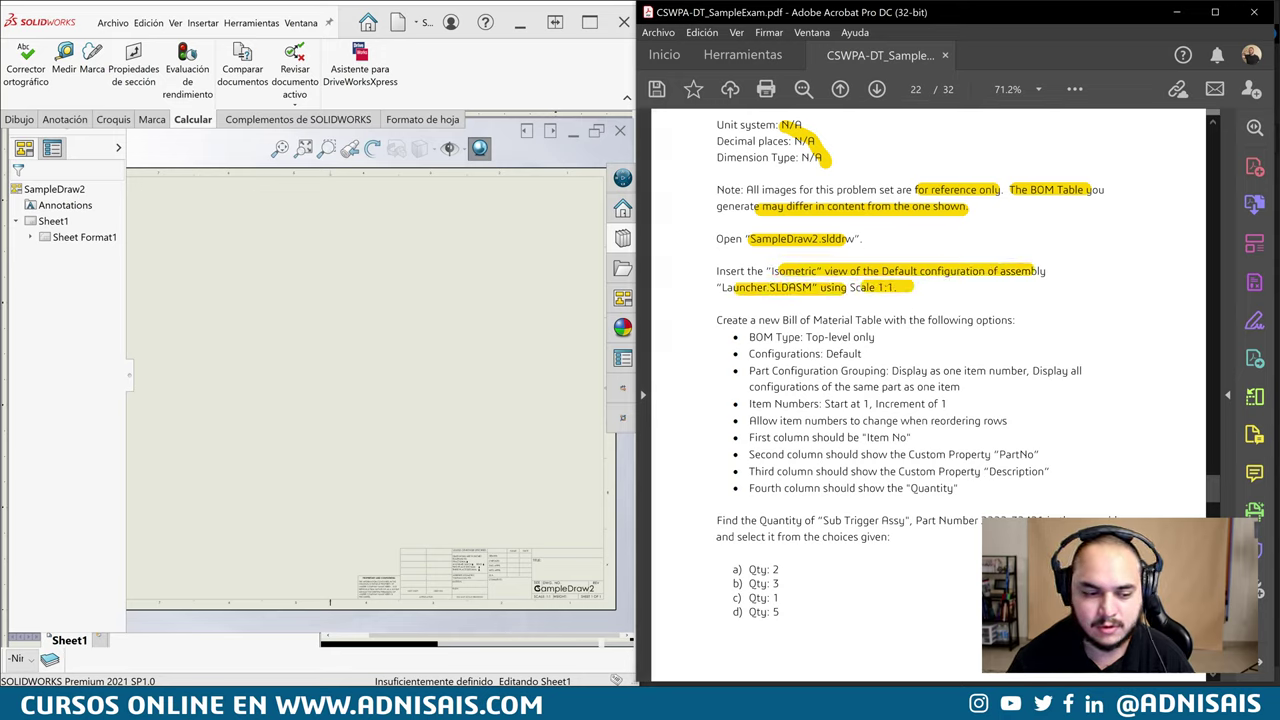
Open Launcher.SLDASM from the Launcher Assy folder, then return to the SampleDraw2 drawing
left_click(237, 670)
double_click(952, 237)
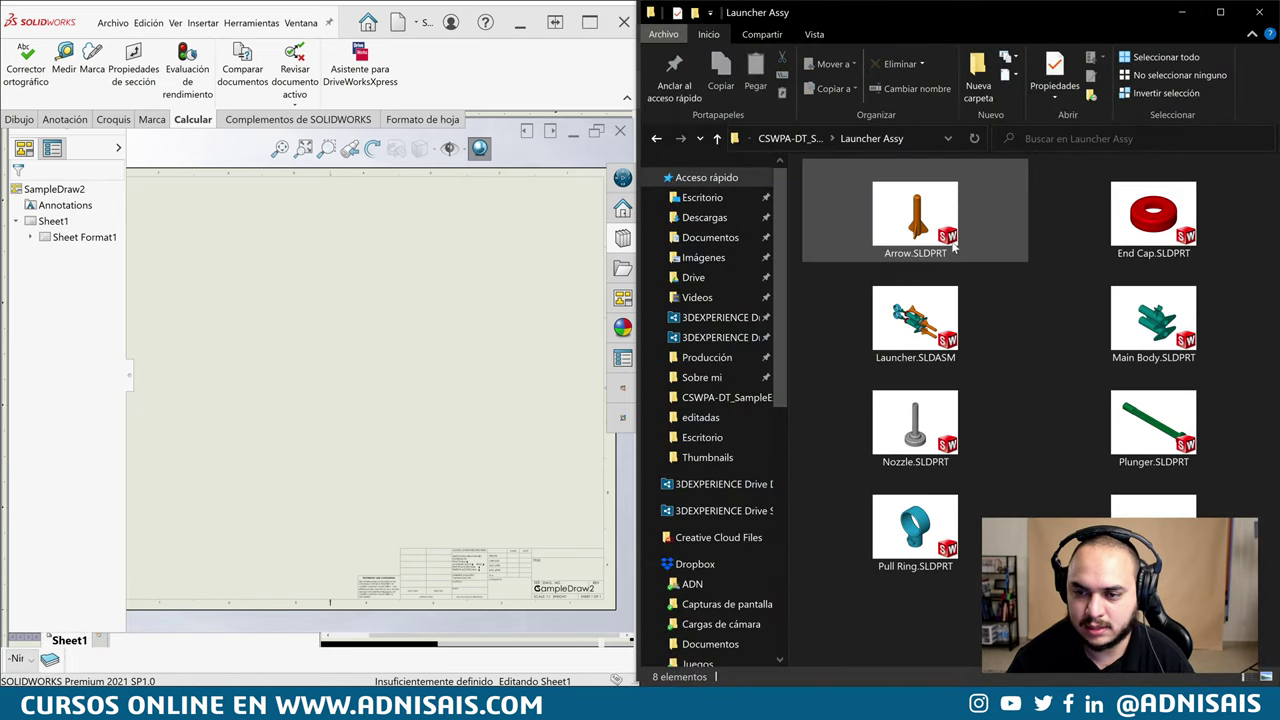
double_click(940, 330)
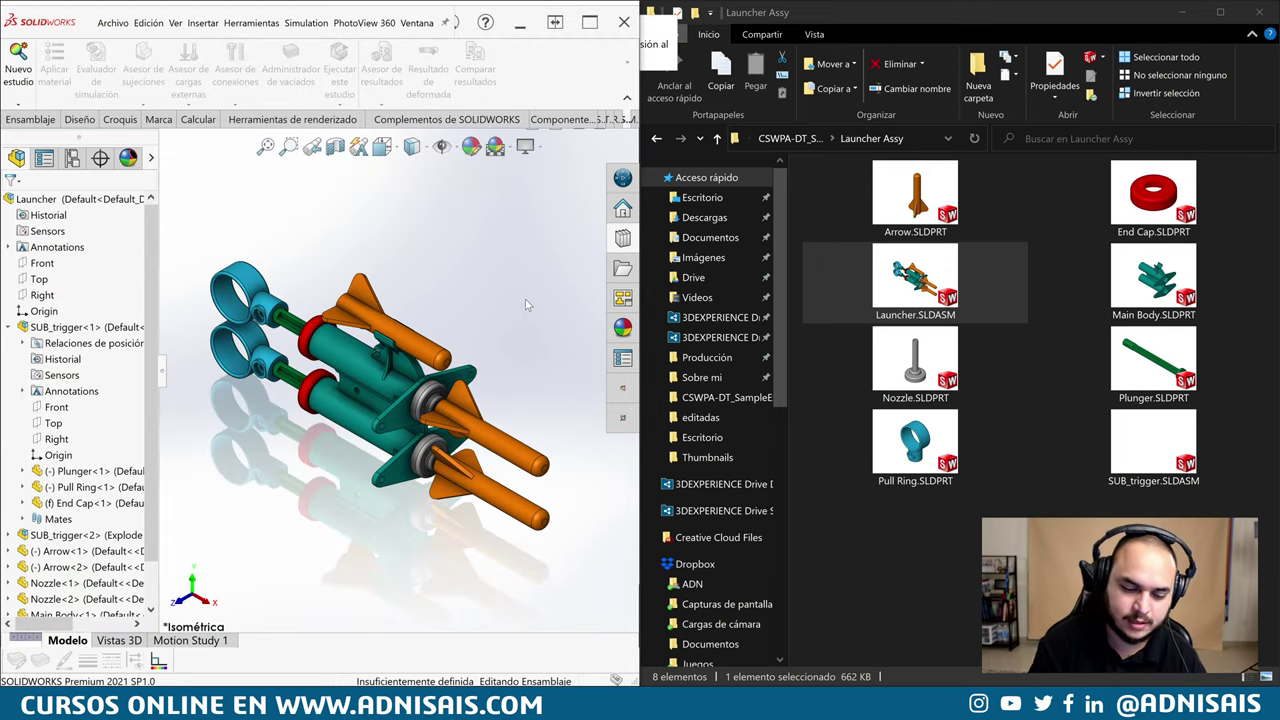
key("ctrl+Tab")
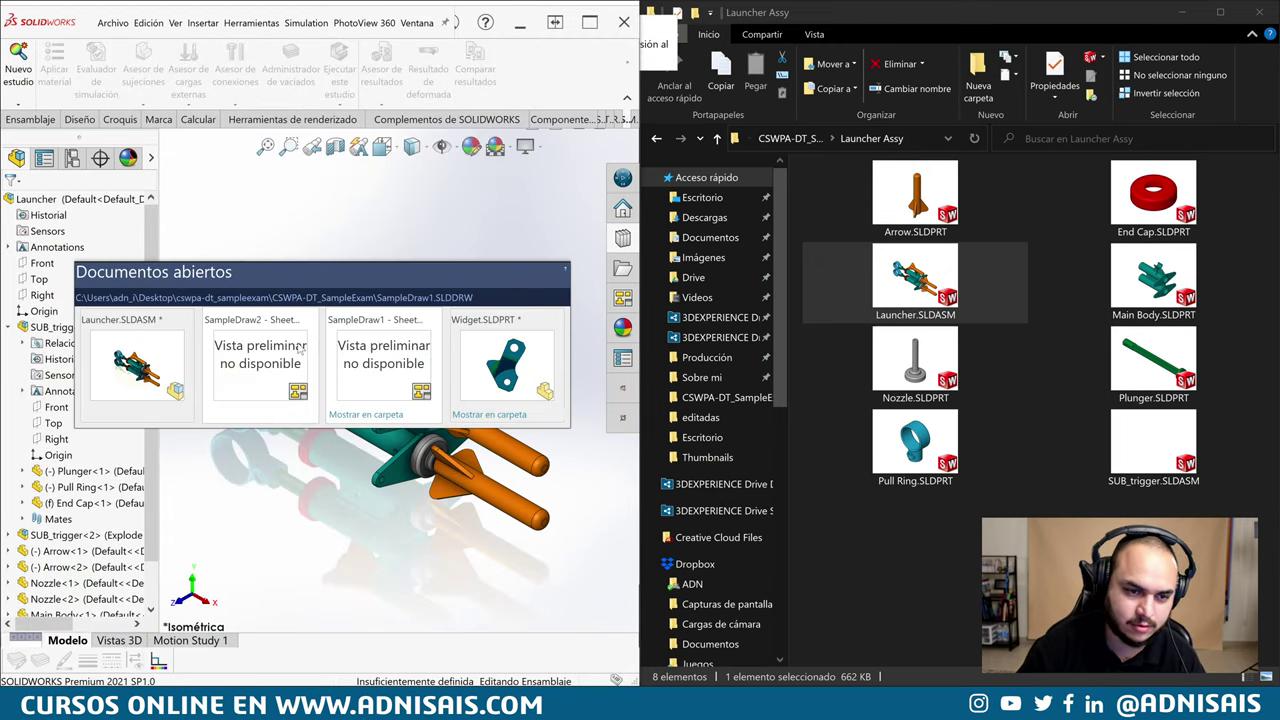
key("ctrl+Tab")
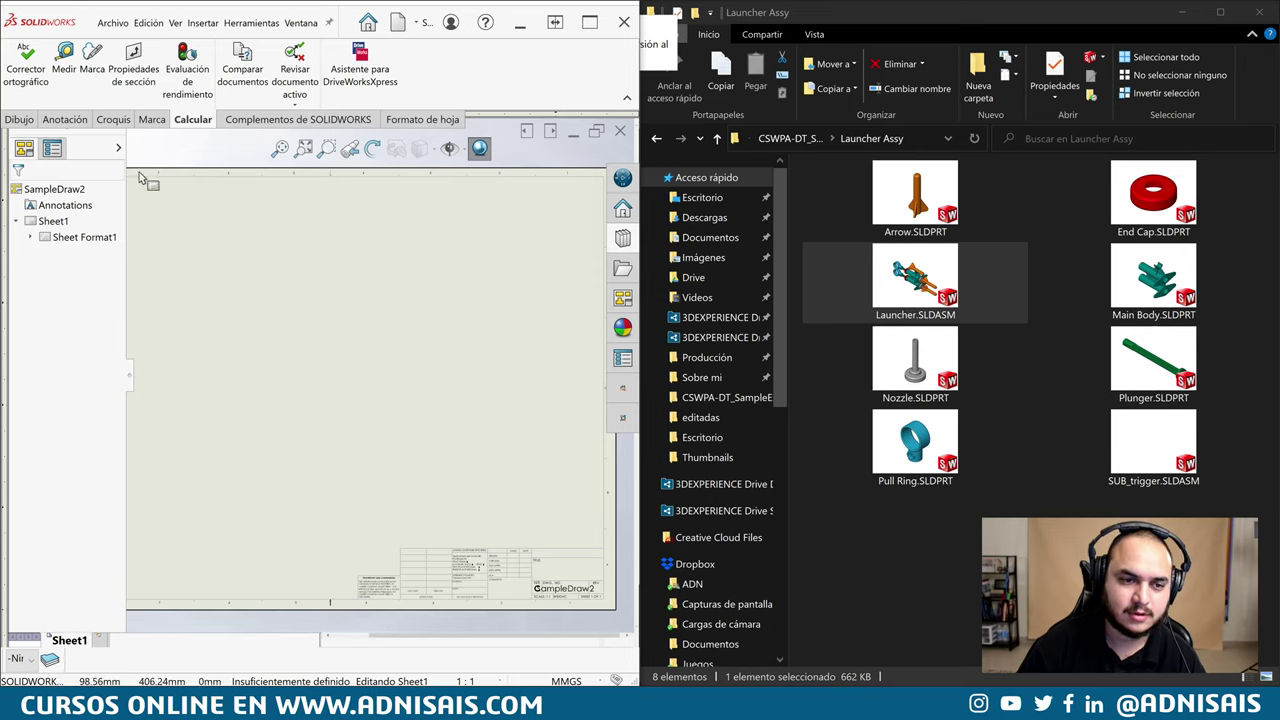
left_click(18, 119)
Insert Drawing View1 of Launcher in Isometric orientation at custom scale 1:1
left_click(18, 70)
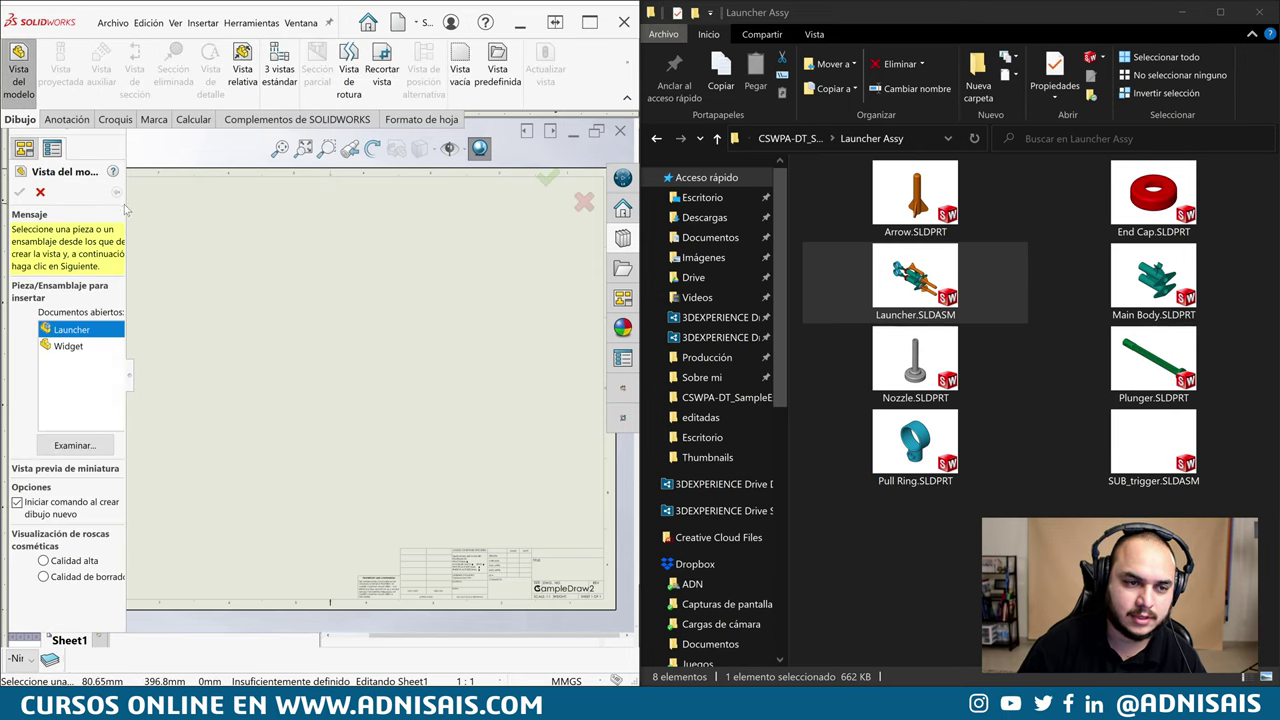
left_click_drag(125, 203, 213, 204)
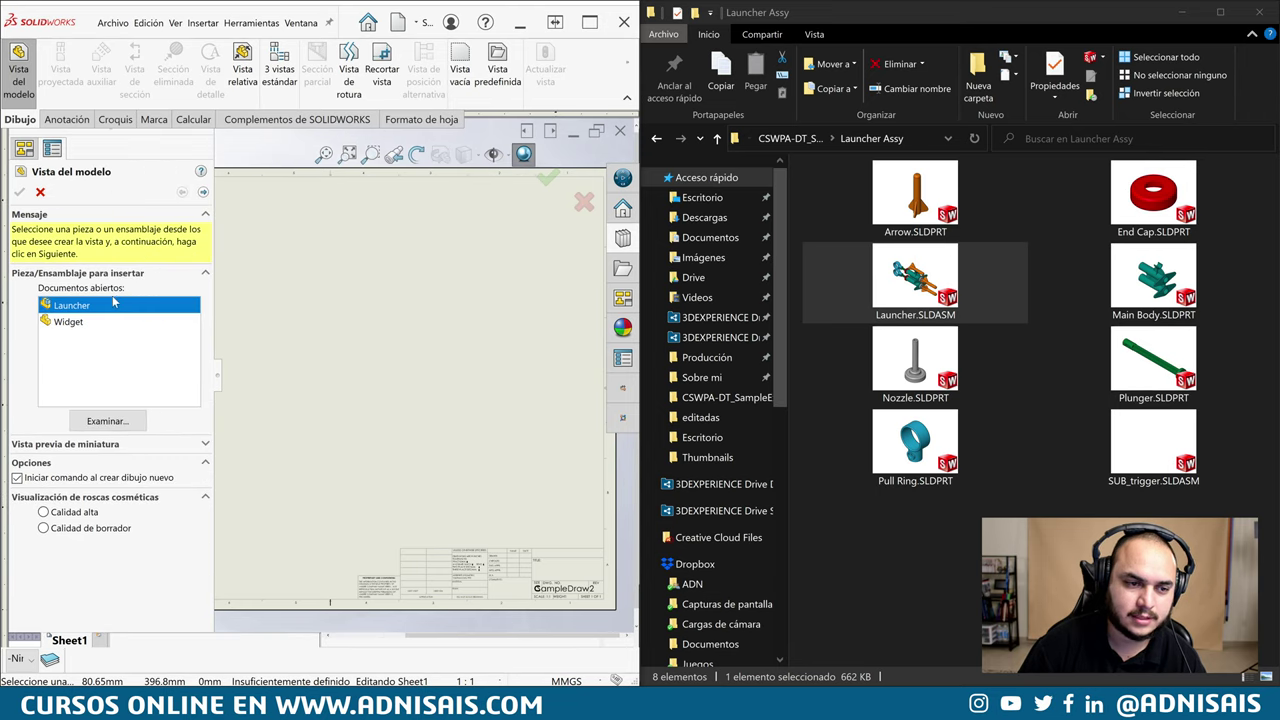
left_click(203, 192)
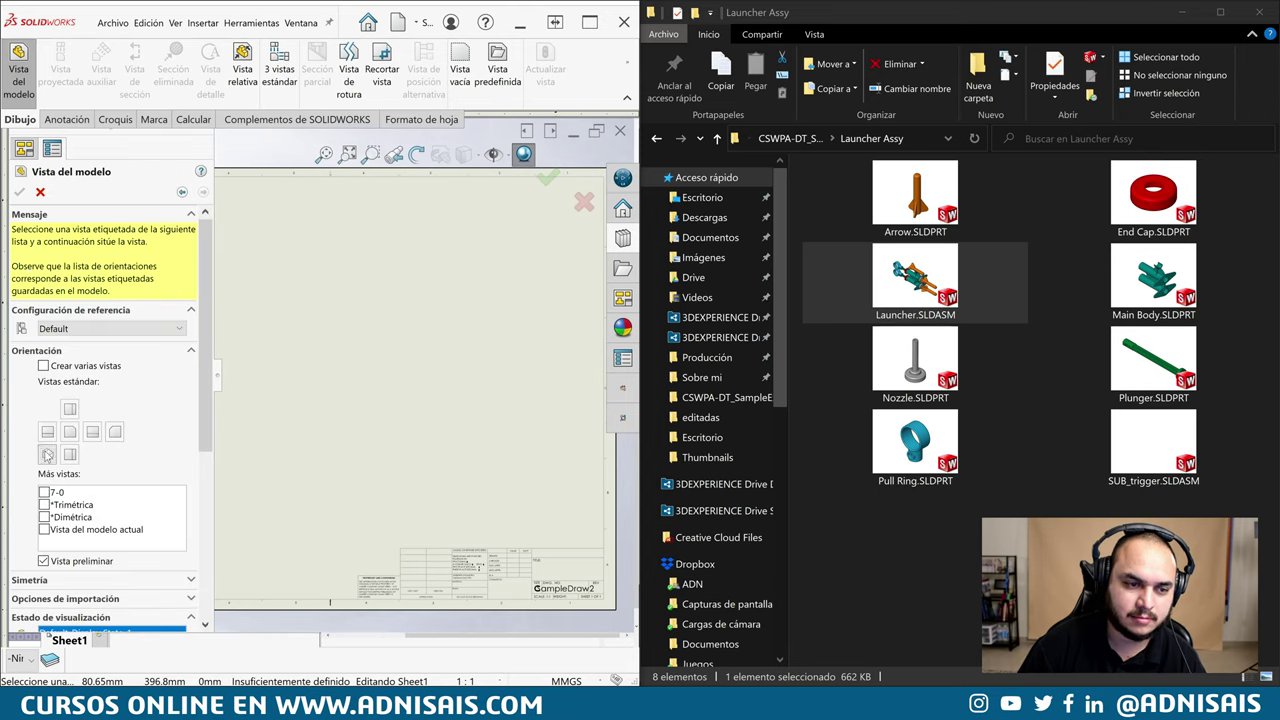
scroll(197, 385, "down", 2)
scroll(192, 420, "down", 2)
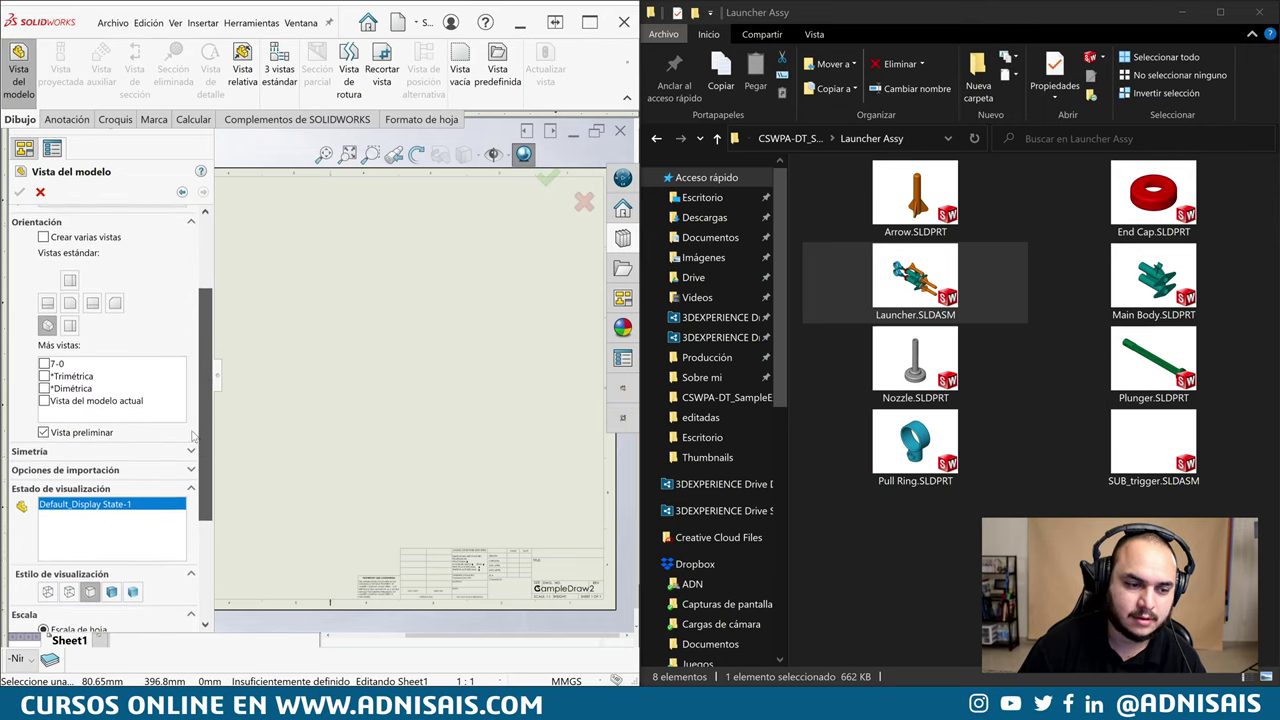
scroll(186, 460, "down", 2)
scroll(178, 510, "down", 2)
scroll(178, 510, "down", 1)
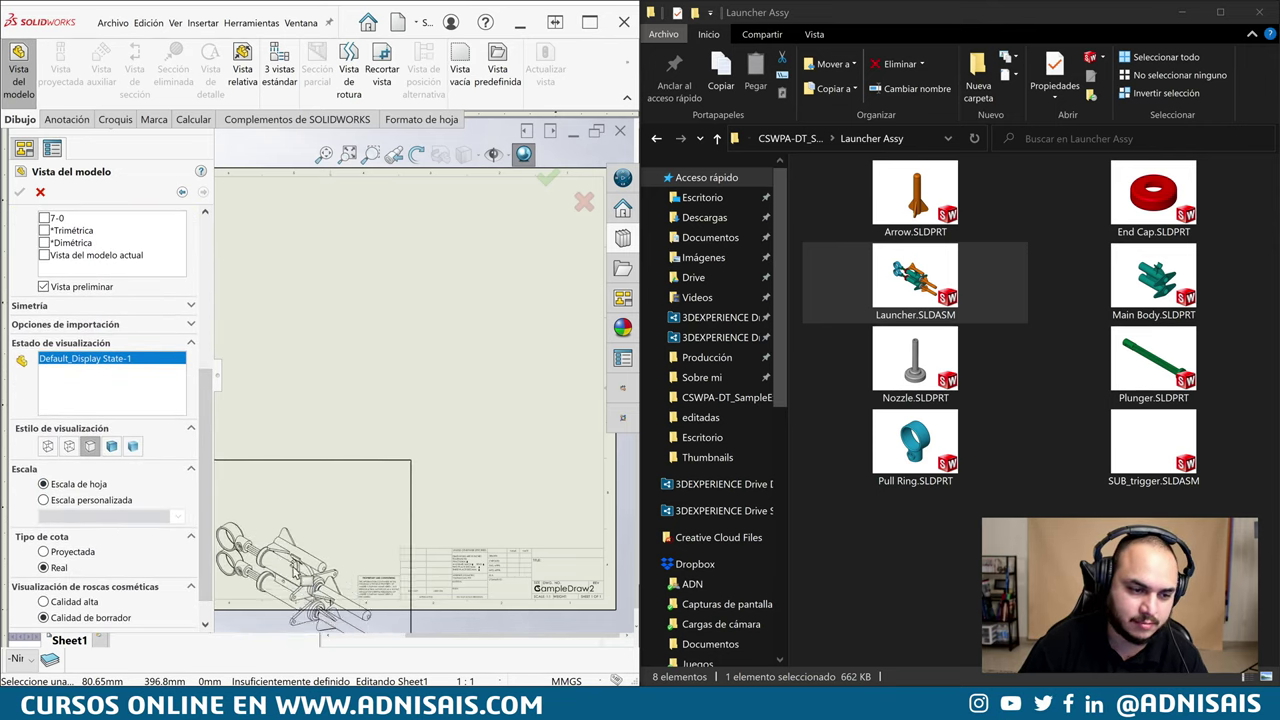
left_click(88, 500)
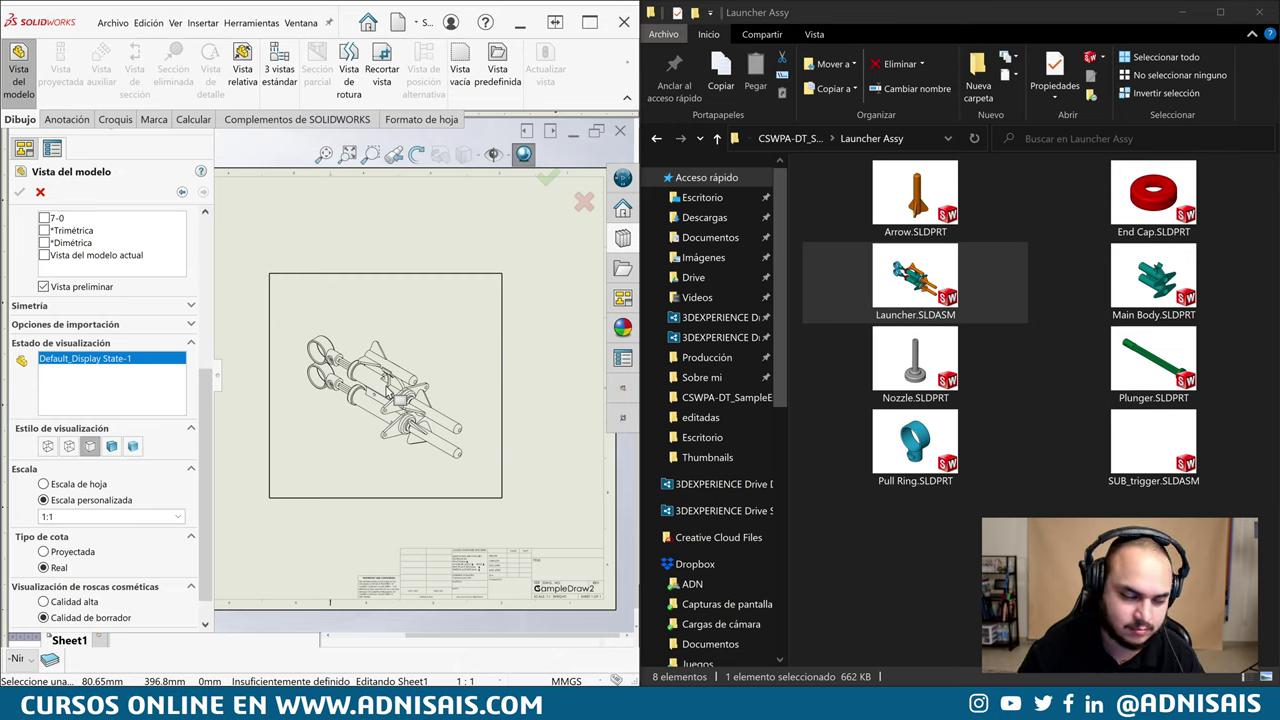
left_click(388, 390)
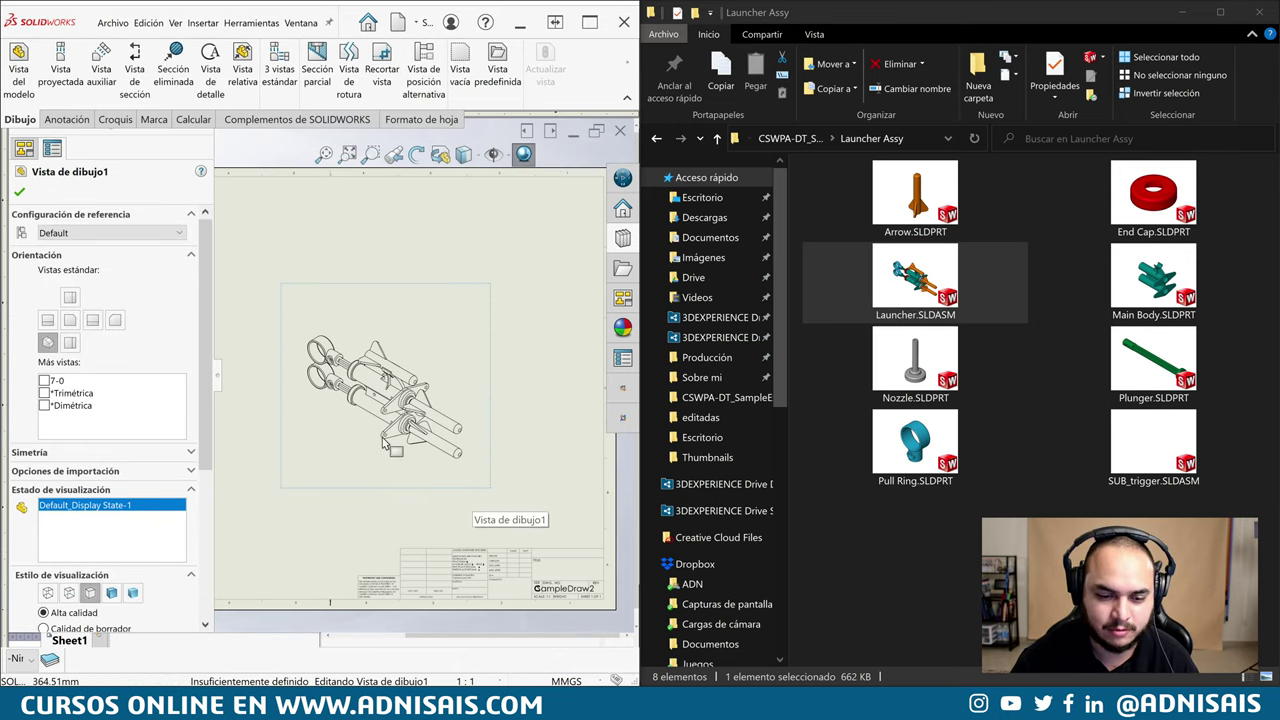
In the exam PDF, highlight the Create BOM, BOM Type, Configurations, Part Configuration Grouping and Item Numbers lines
key("alt+Tab")
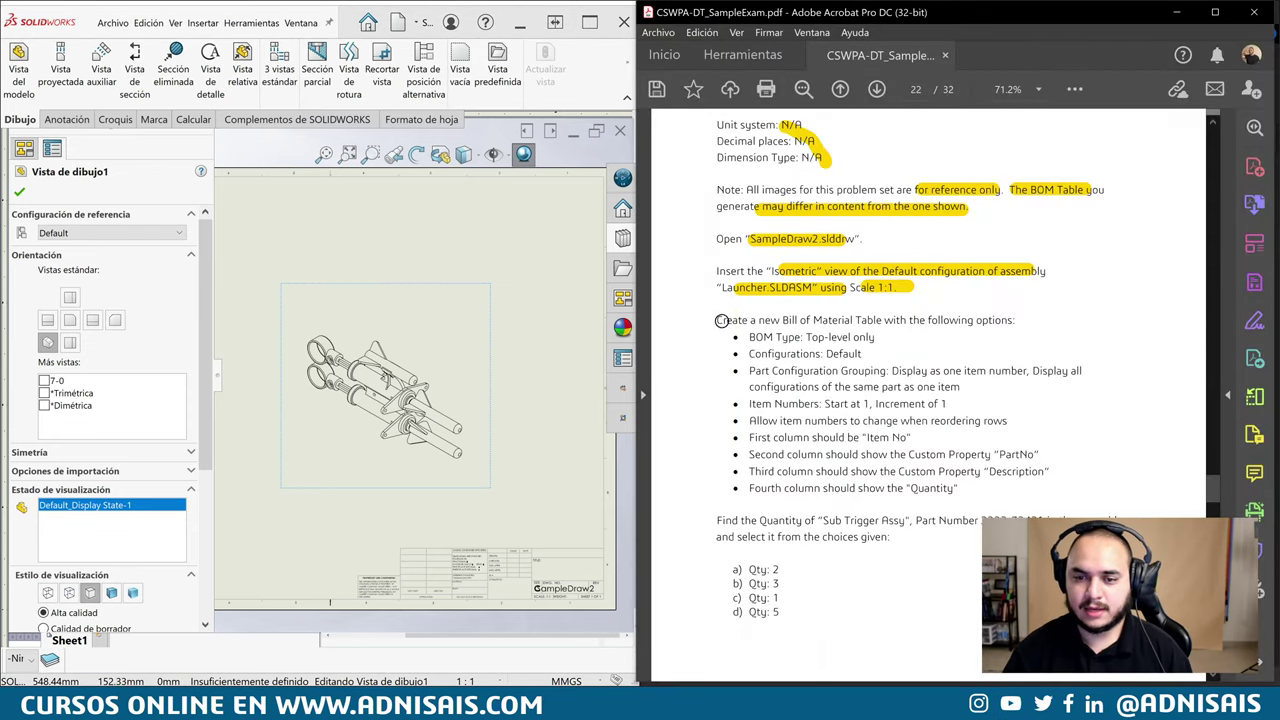
left_click_drag(716, 320, 1014, 320)
left_click_drag(748, 337, 896, 337)
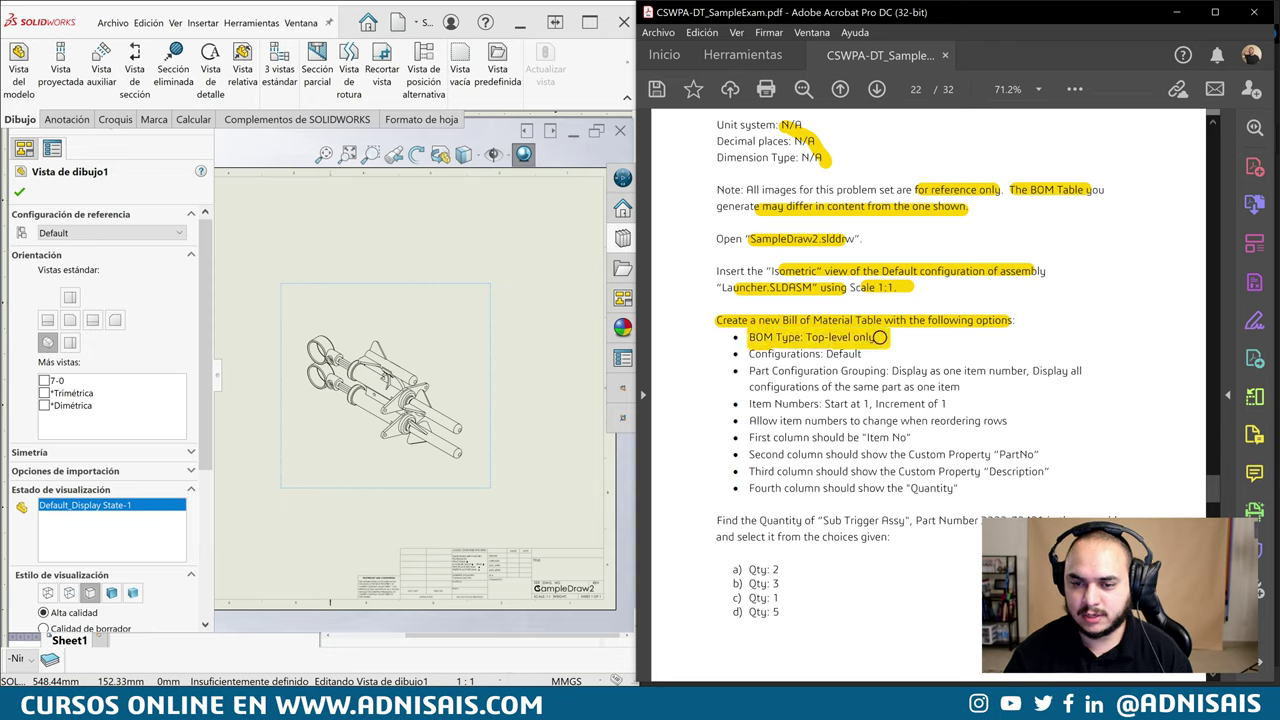
left_click_drag(777, 353, 862, 354)
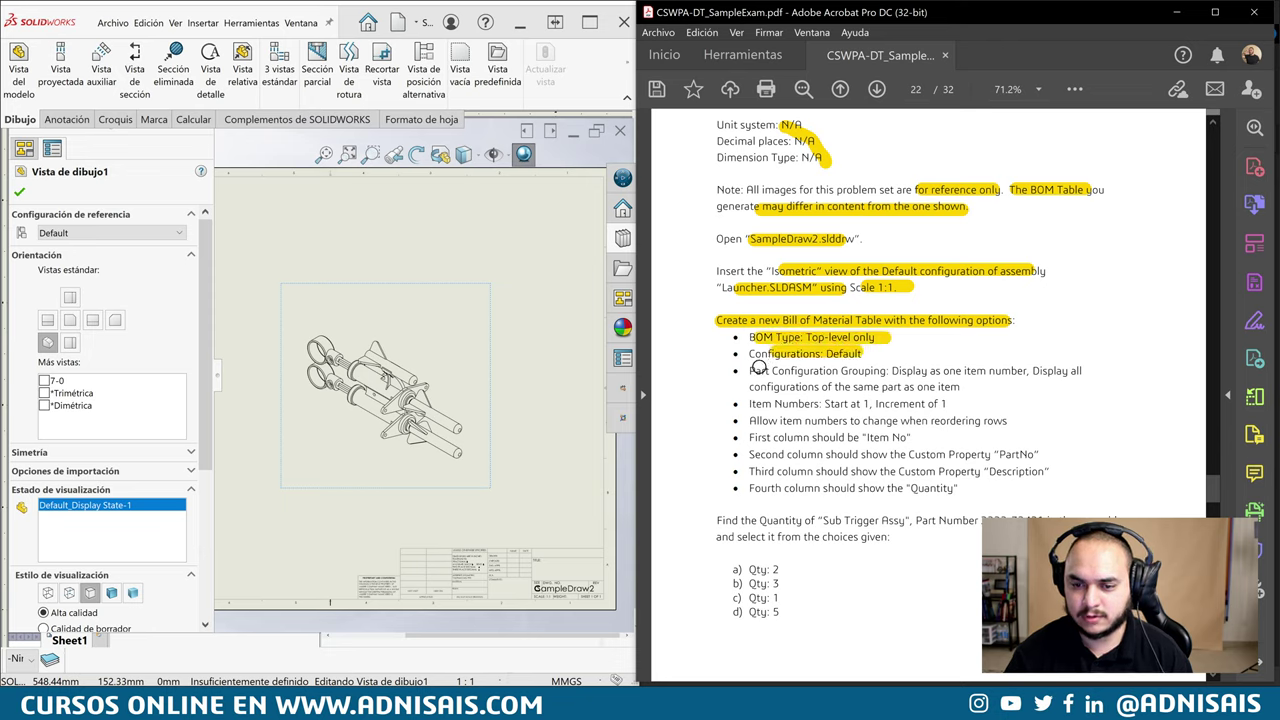
left_click_drag(750, 371, 1018, 374)
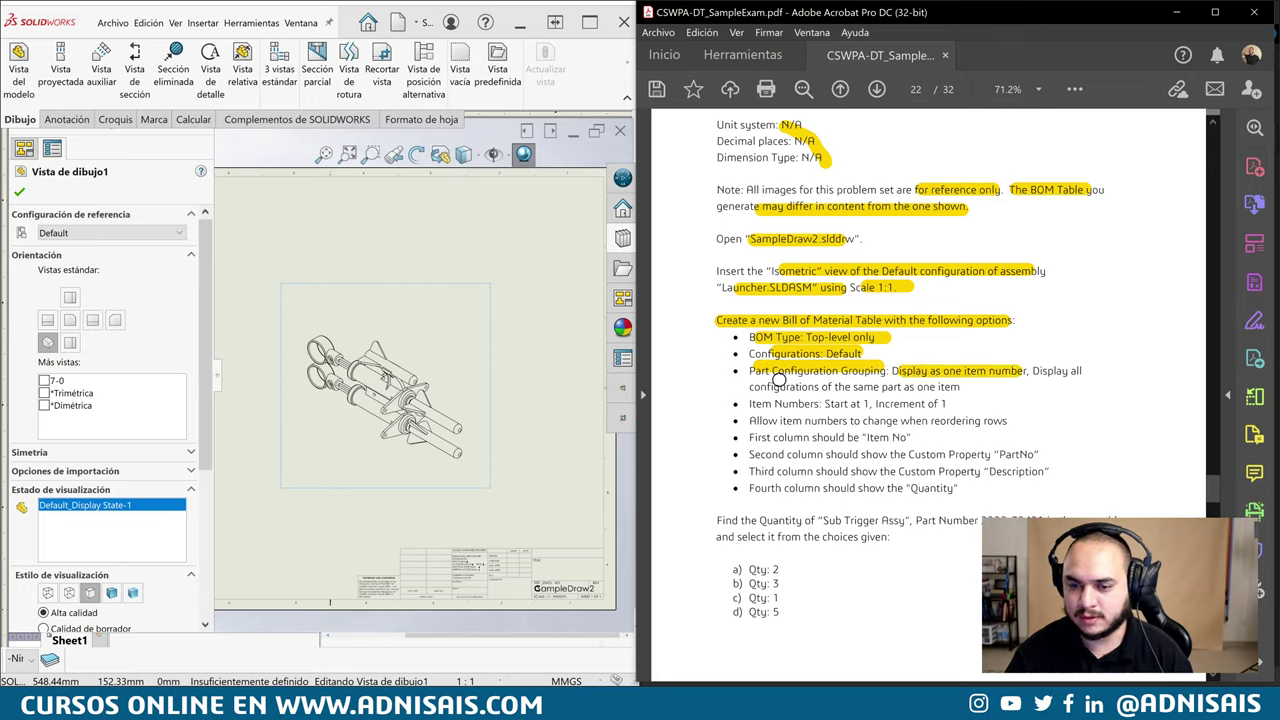
left_click_drag(776, 385, 960, 388)
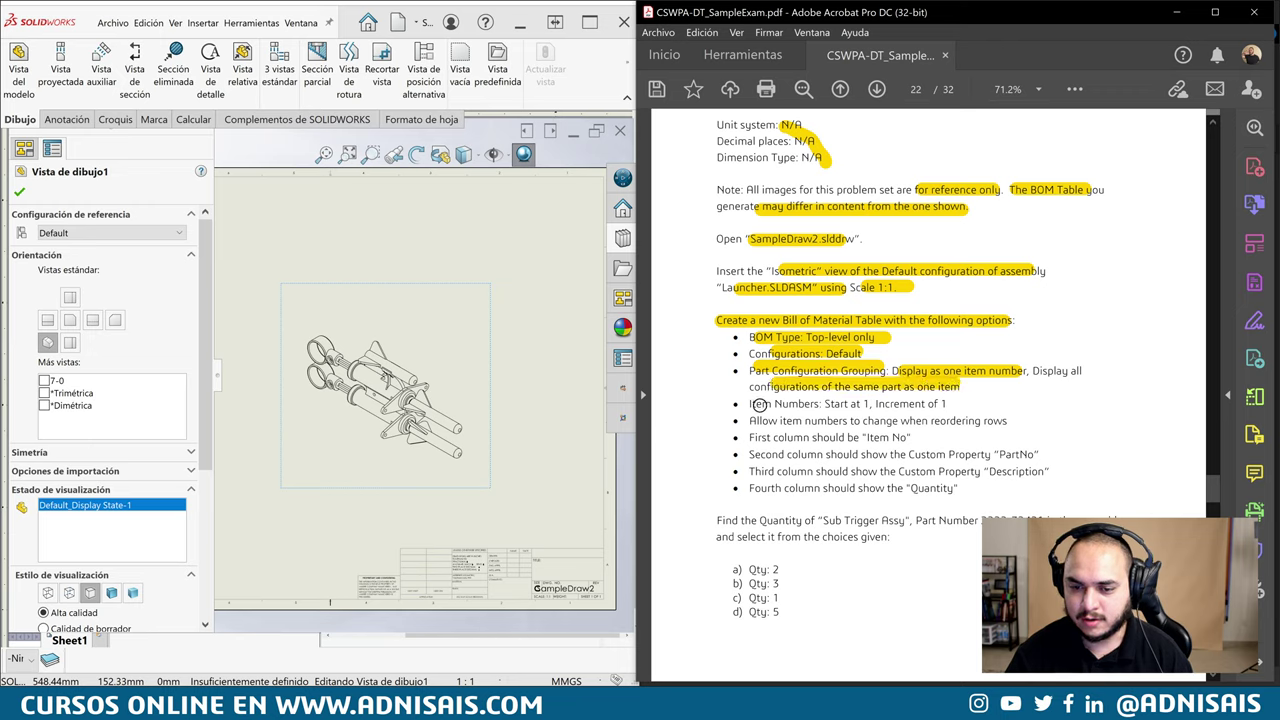
left_click_drag(762, 403, 846, 404)
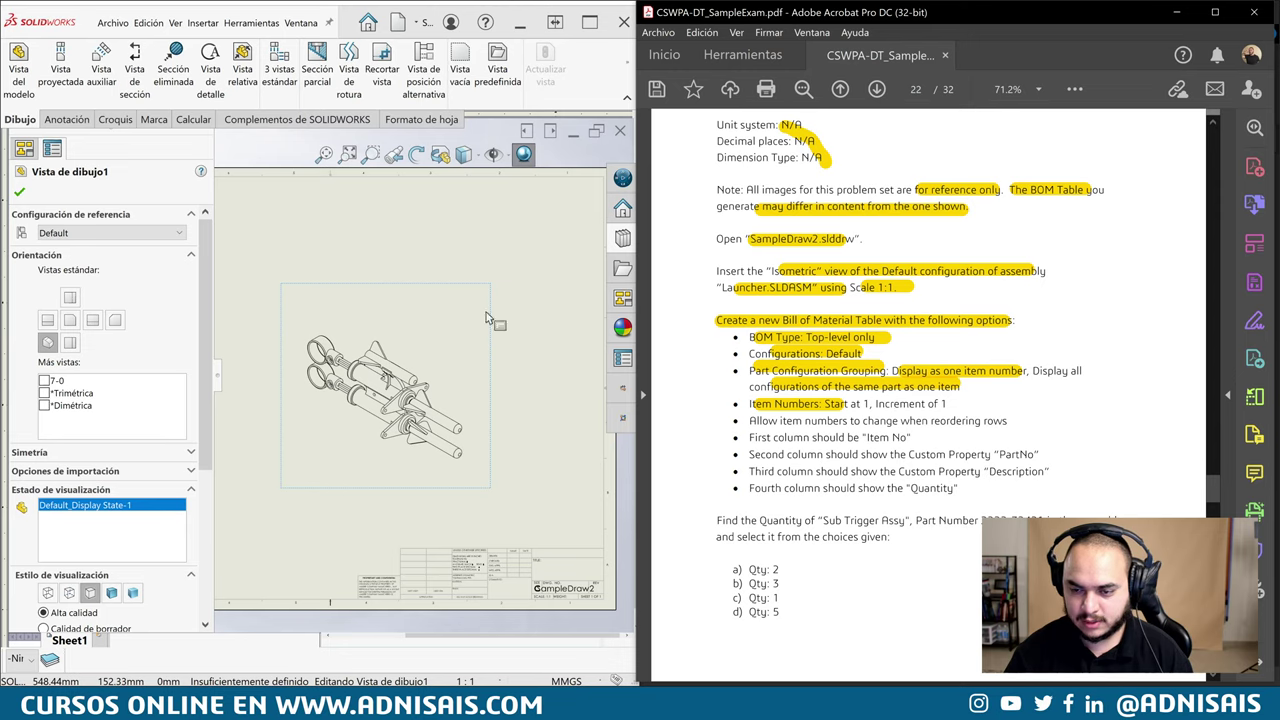
left_click(422, 228)
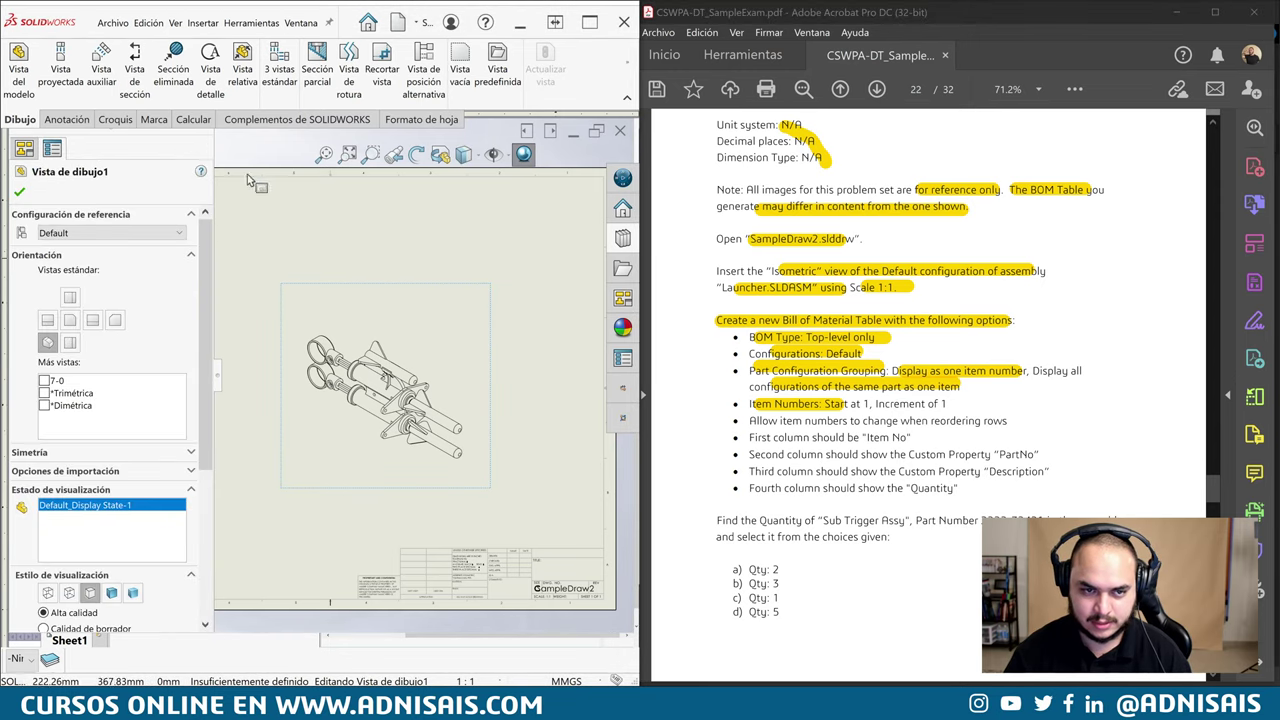
Start a Lista de materiales with Sólo nivel superior, Default configuration, and all configurations shown as one item
left_click(66, 119)
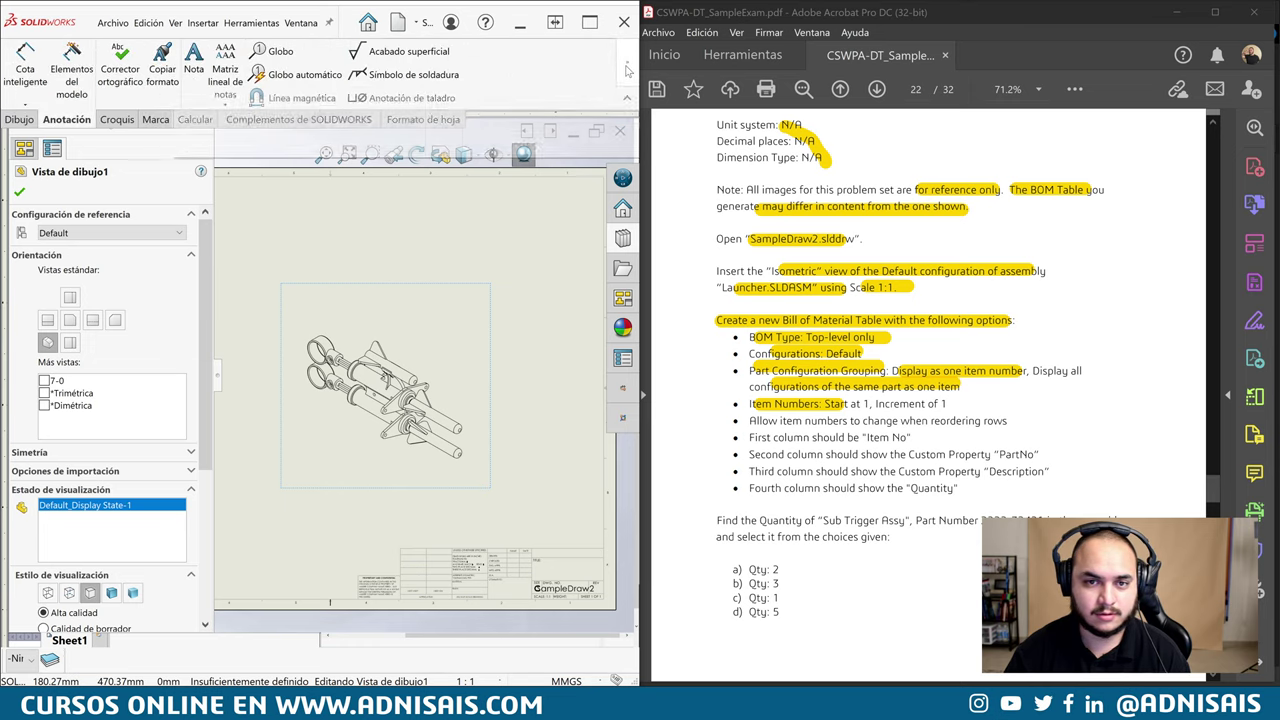
left_click(190, 148)
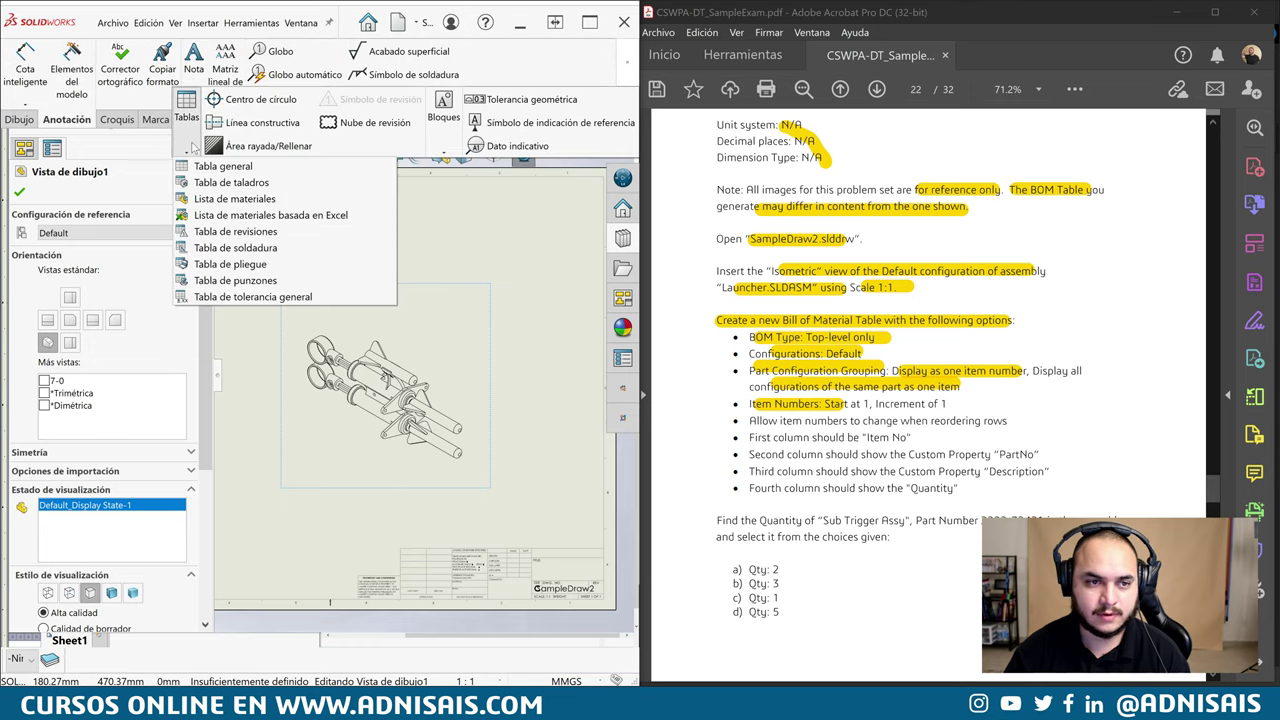
left_click(230, 200)
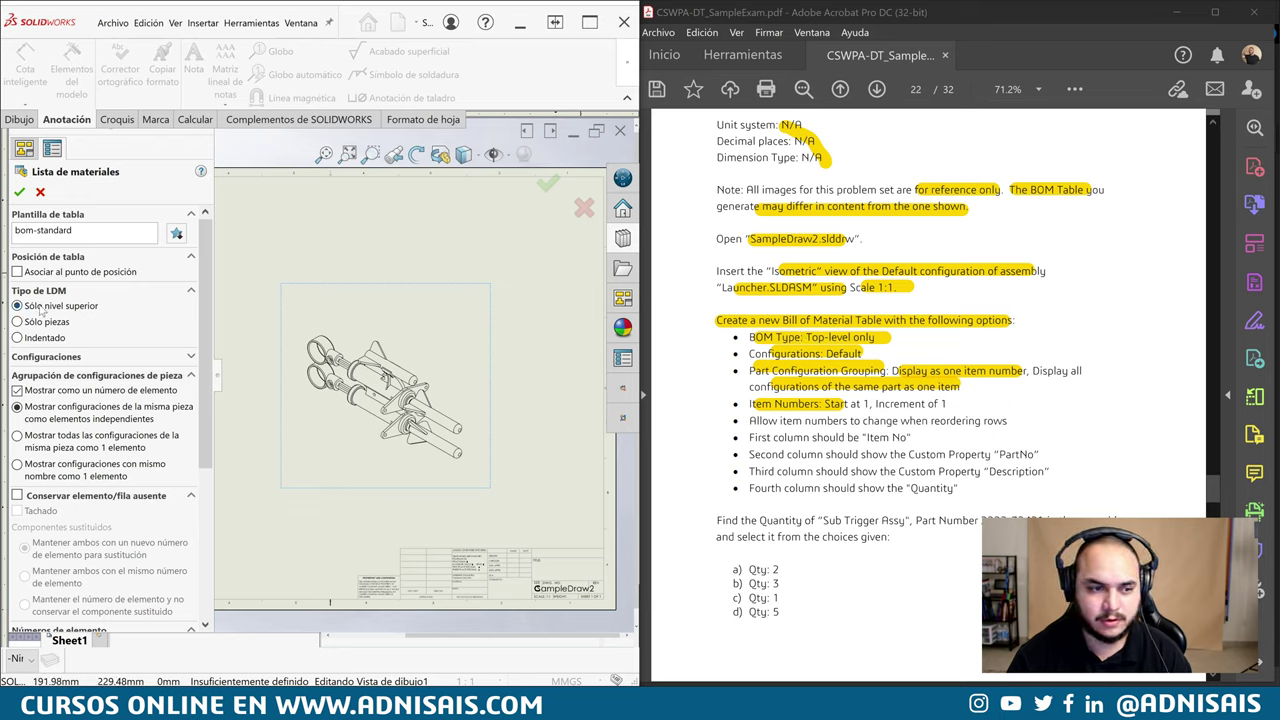
left_click(89, 358)
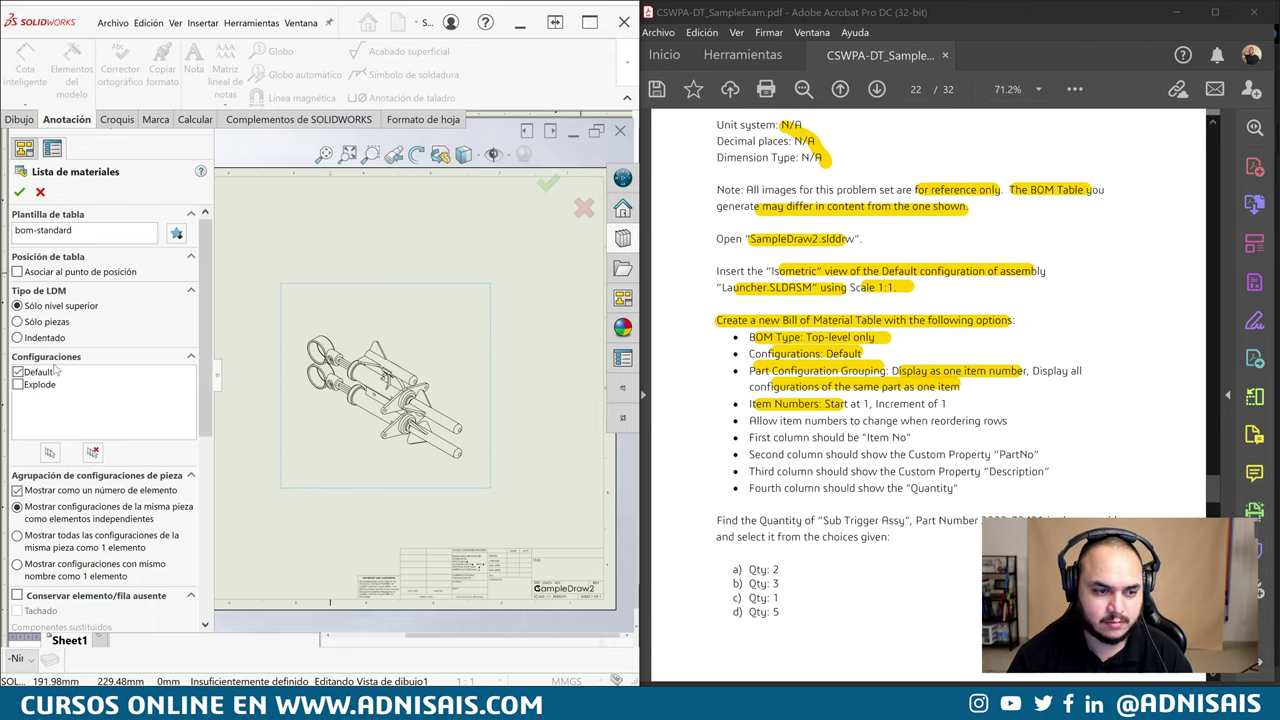
left_click(65, 357)
scroll(105, 337, "down", 3)
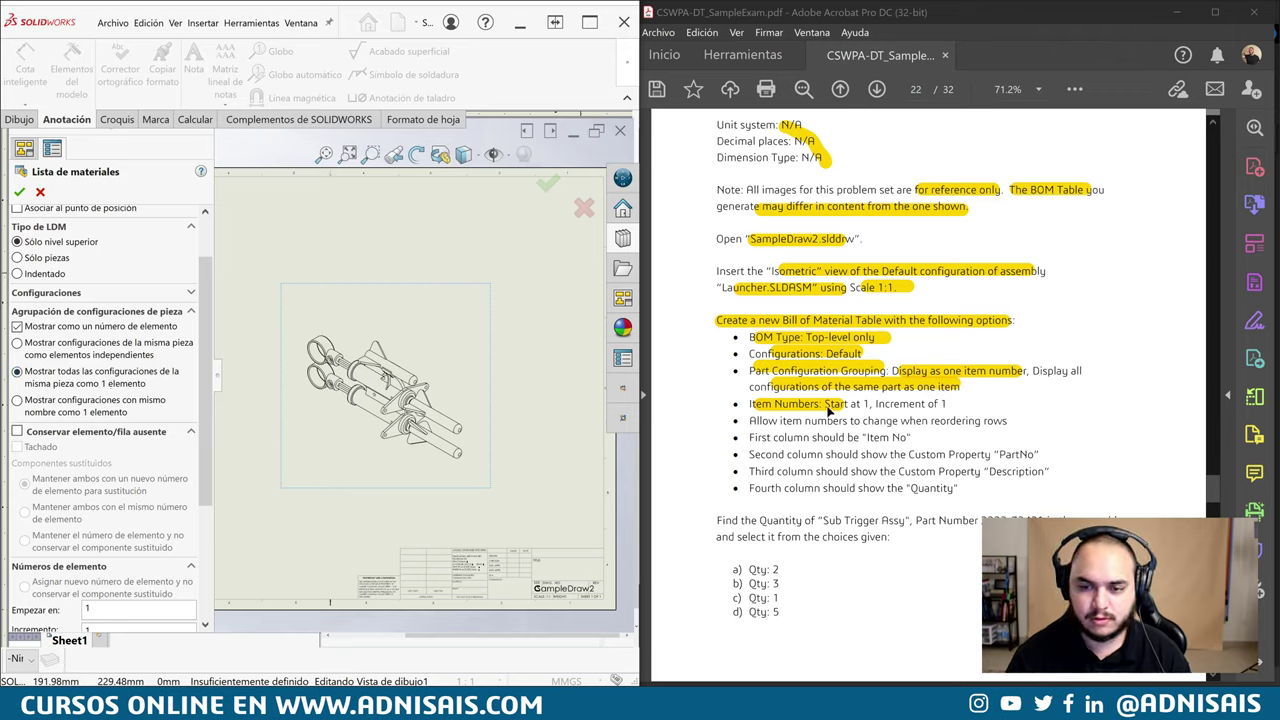
scroll(80, 451, "down", 3)
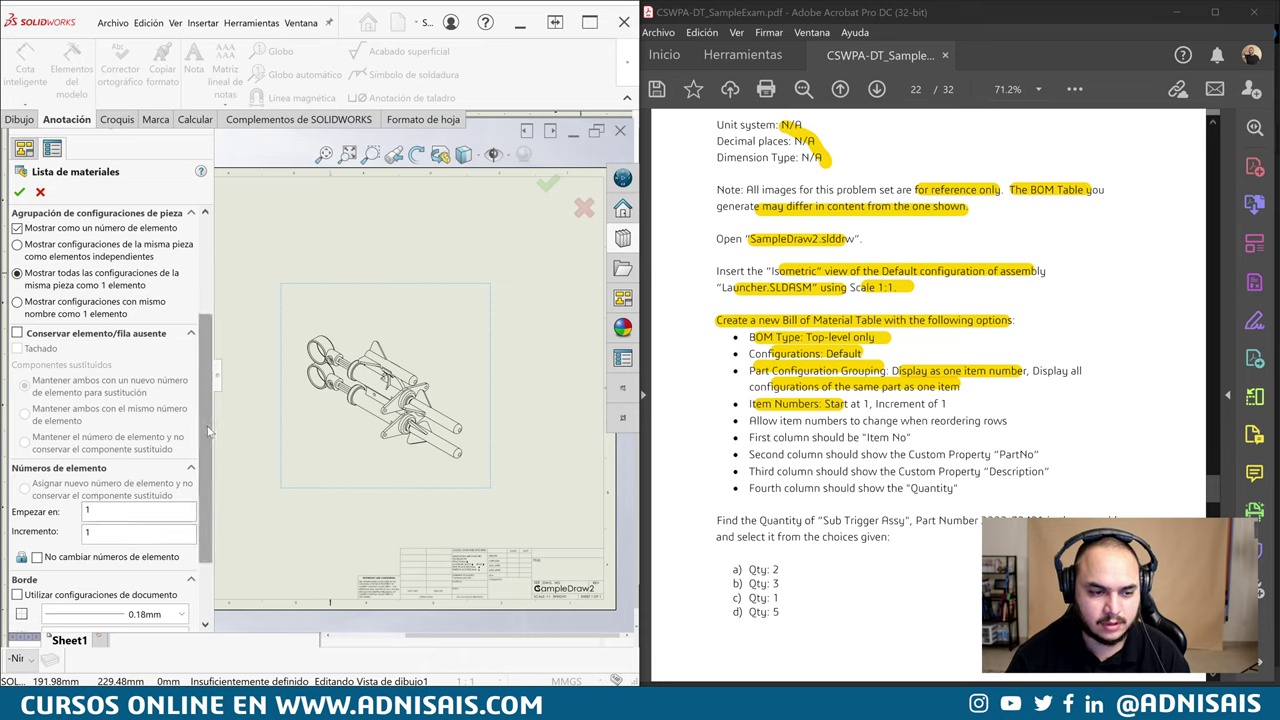
scroll(100, 450, "down", 3)
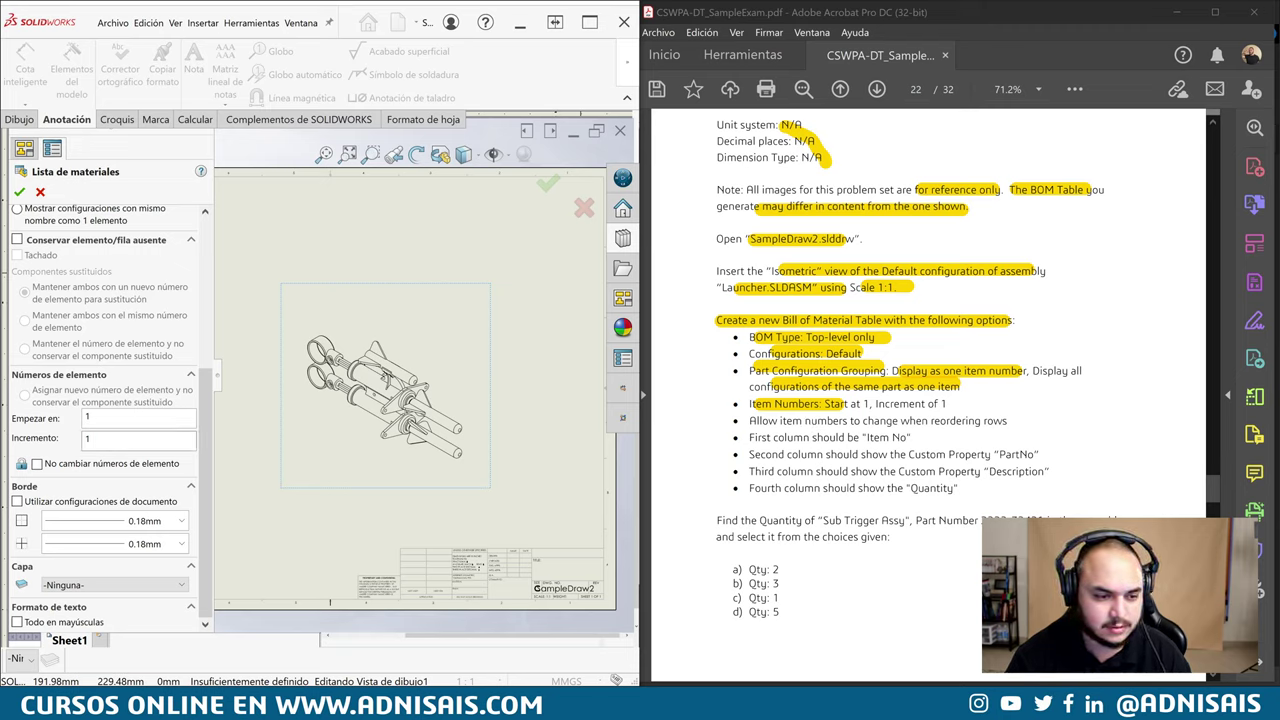
left_click_drag(205, 435, 205, 423)
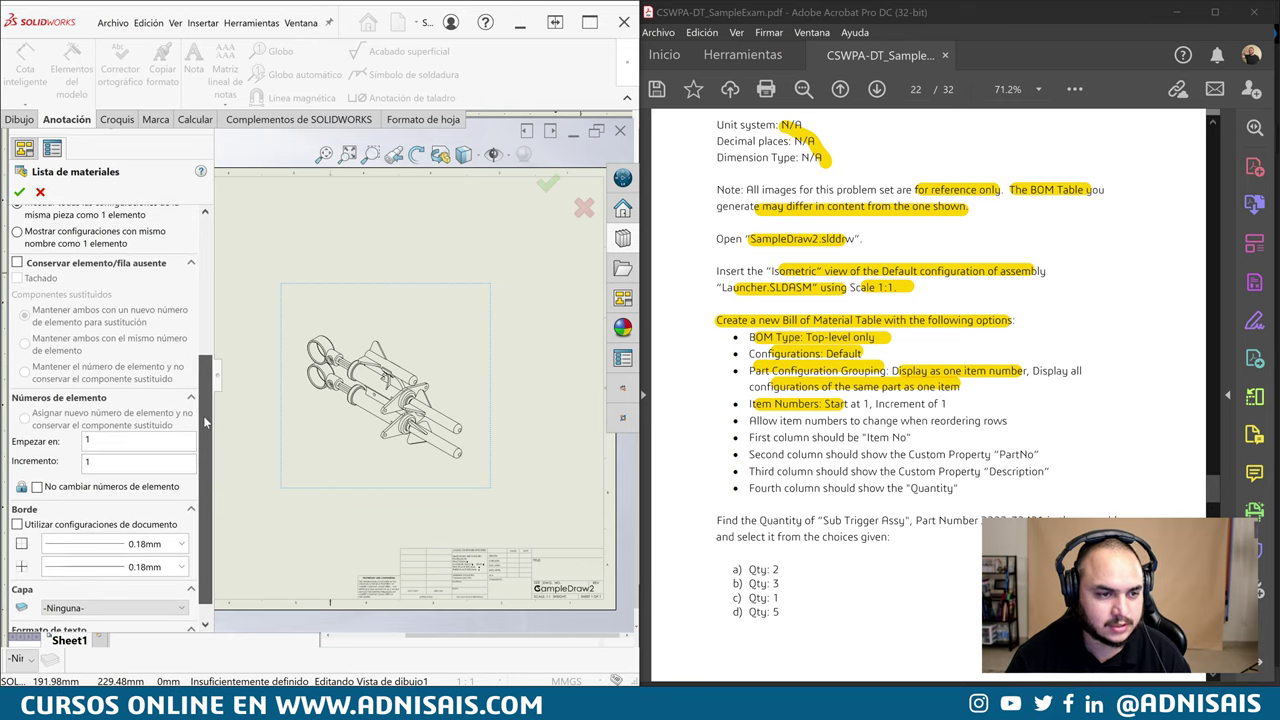
scroll(203, 415, "down", 1)
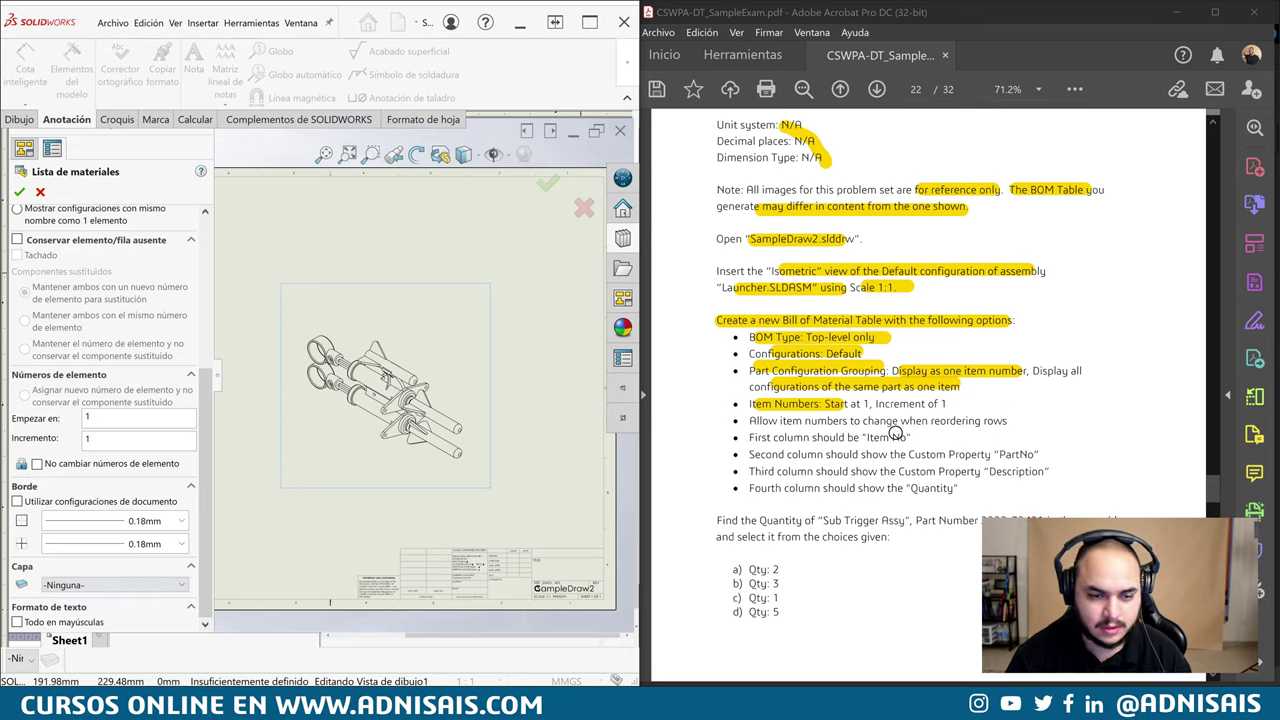
Highlight the 'Allow item numbers to change' line and the Item No, PartNo, Description and Quantity column requirements
left_click_drag(780, 421, 937, 421)
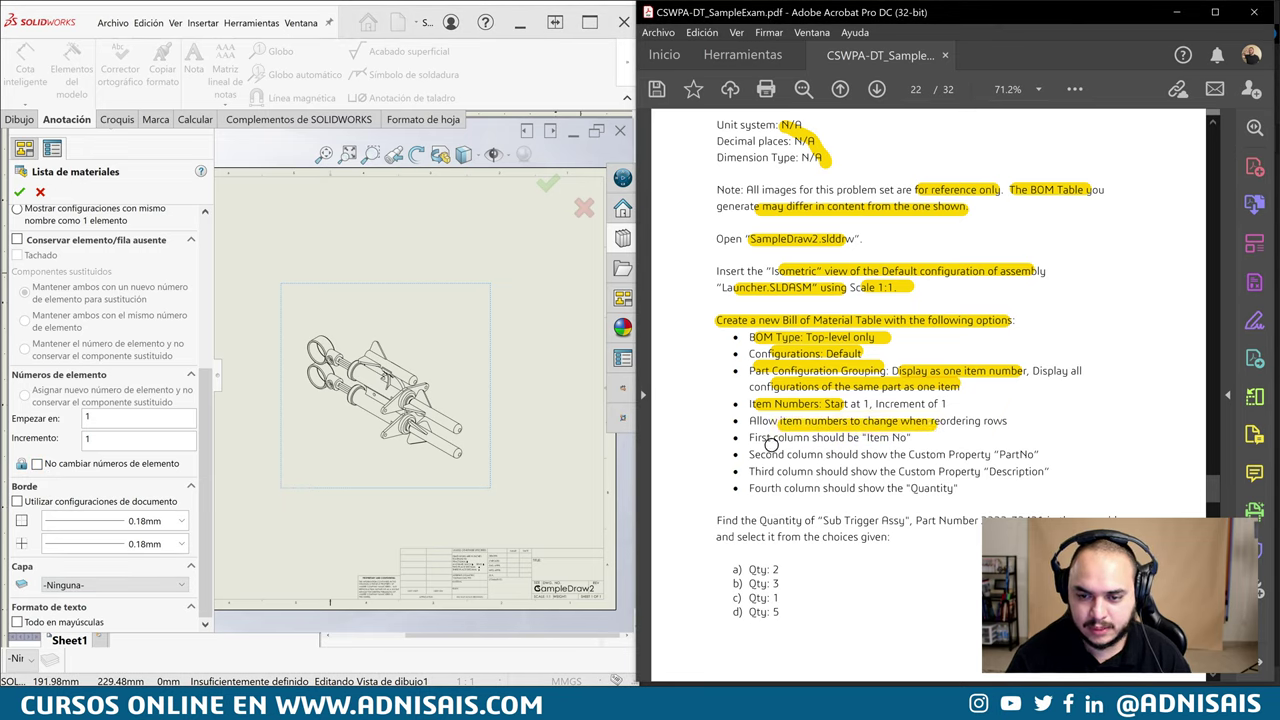
left_click_drag(765, 439, 893, 441)
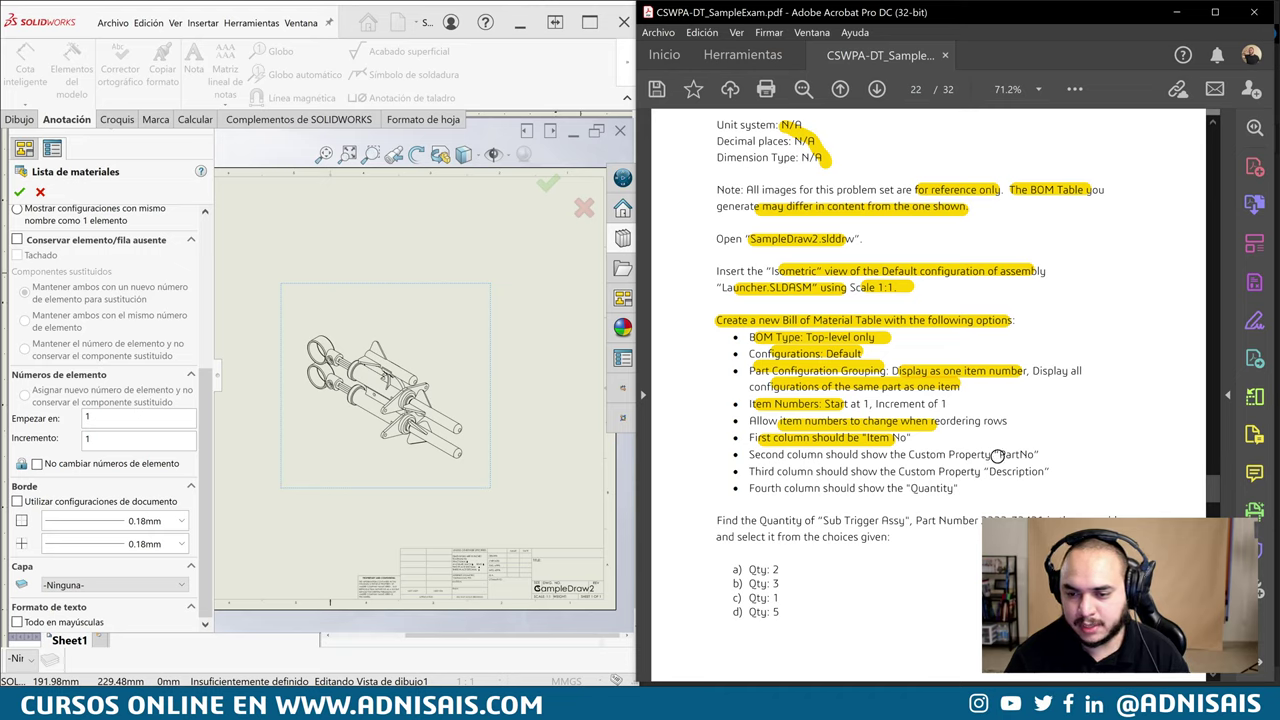
left_click_drag(999, 454, 1046, 454)
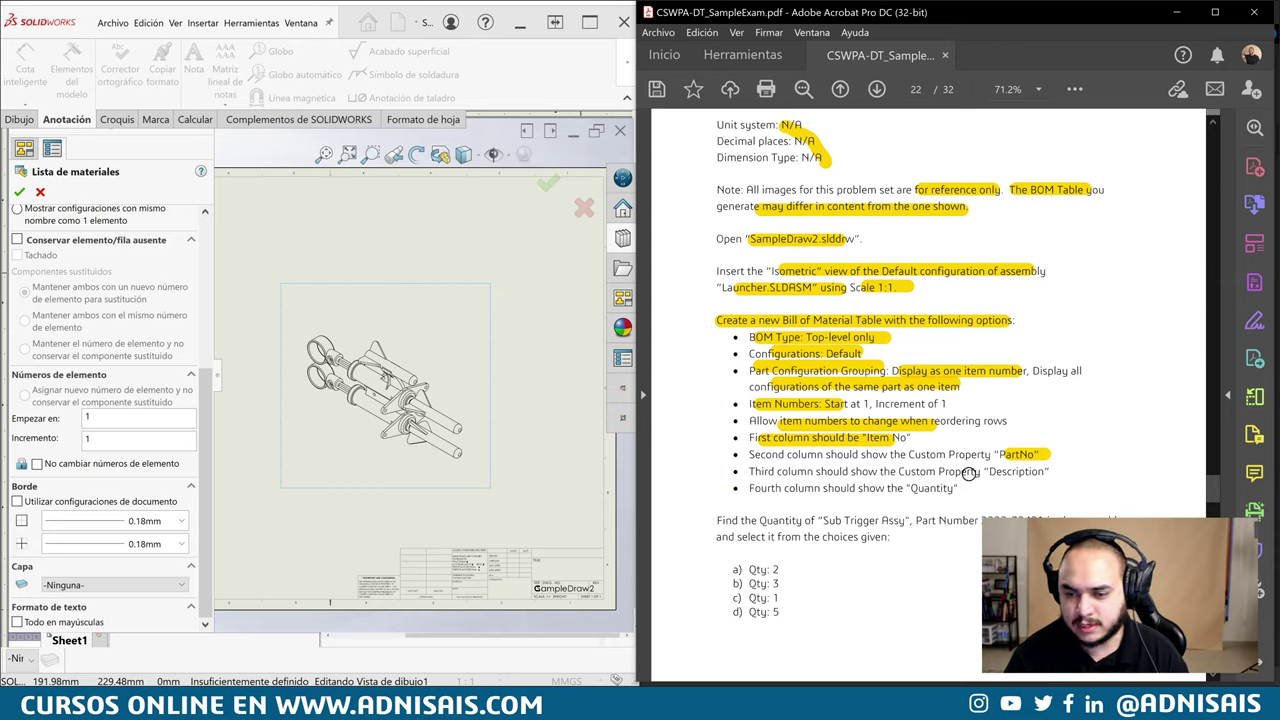
left_click_drag(992, 472, 1046, 471)
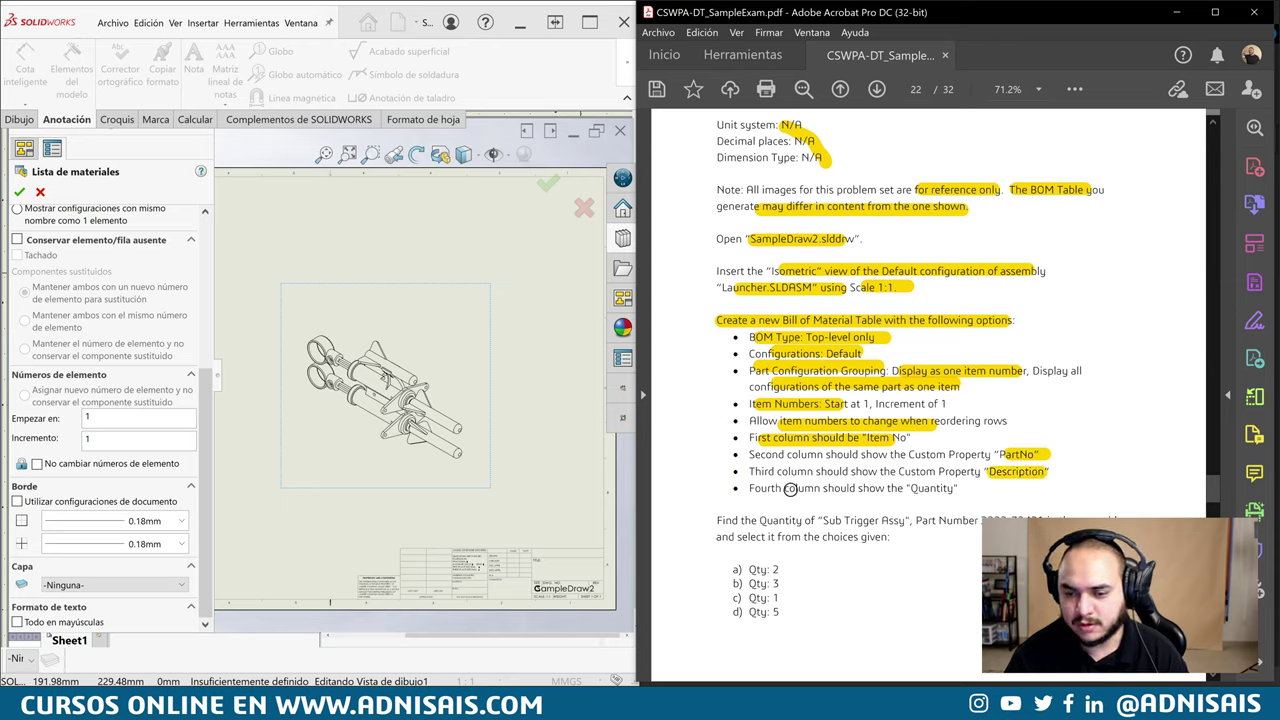
left_click_drag(906, 488, 962, 488)
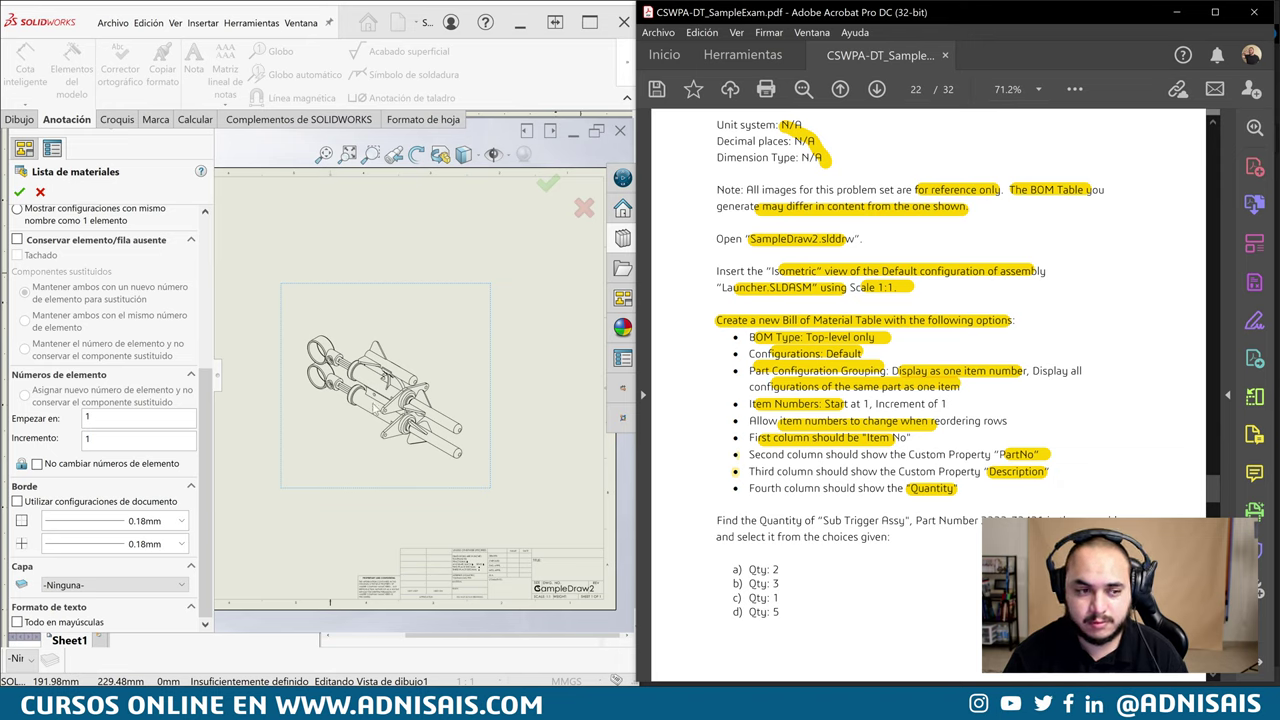
scroll(200, 276, "up", 5)
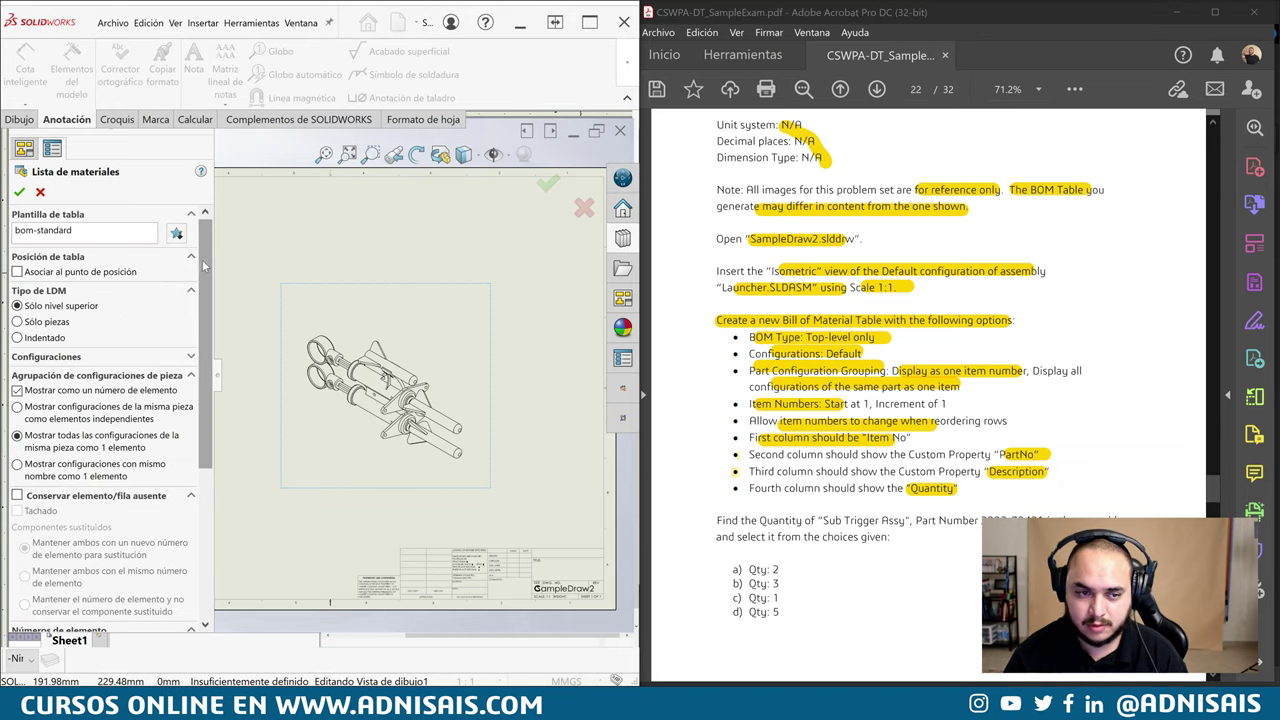
Accept the BOM settings and place the table at the sheet's top-left corner
left_click(19, 193)
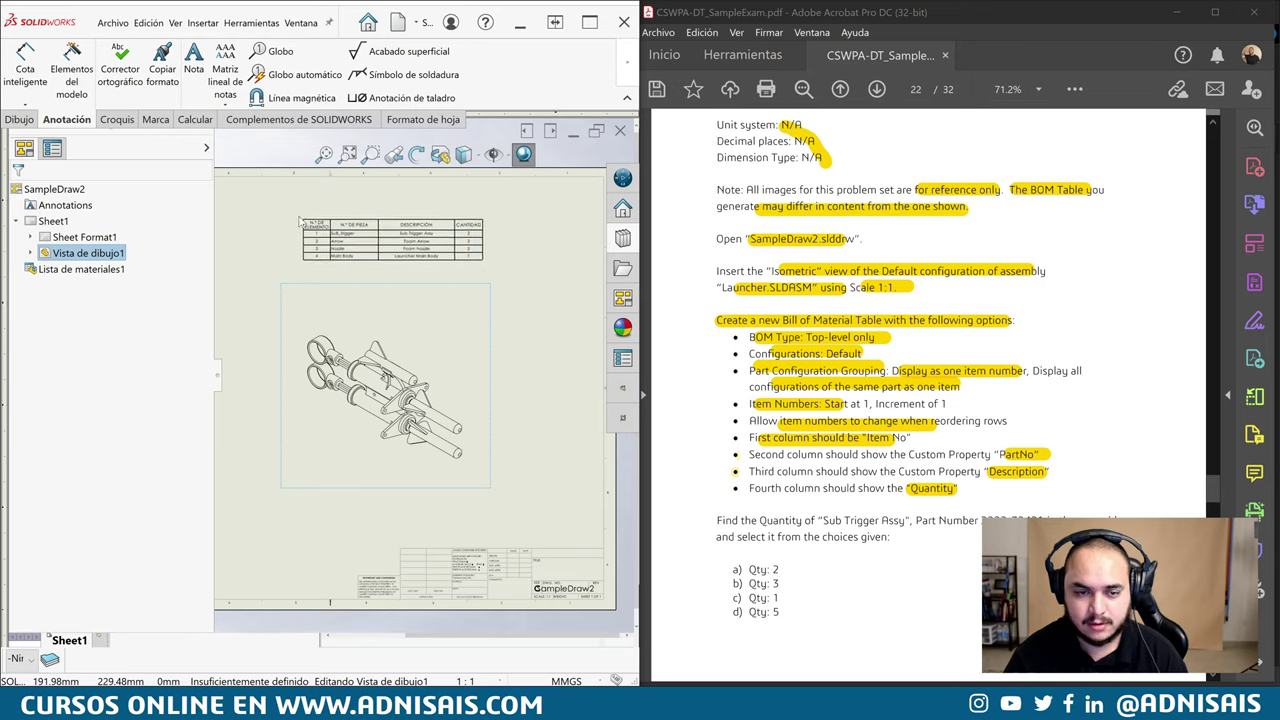
left_click(262, 207)
scroll(245, 168, "down", 2)
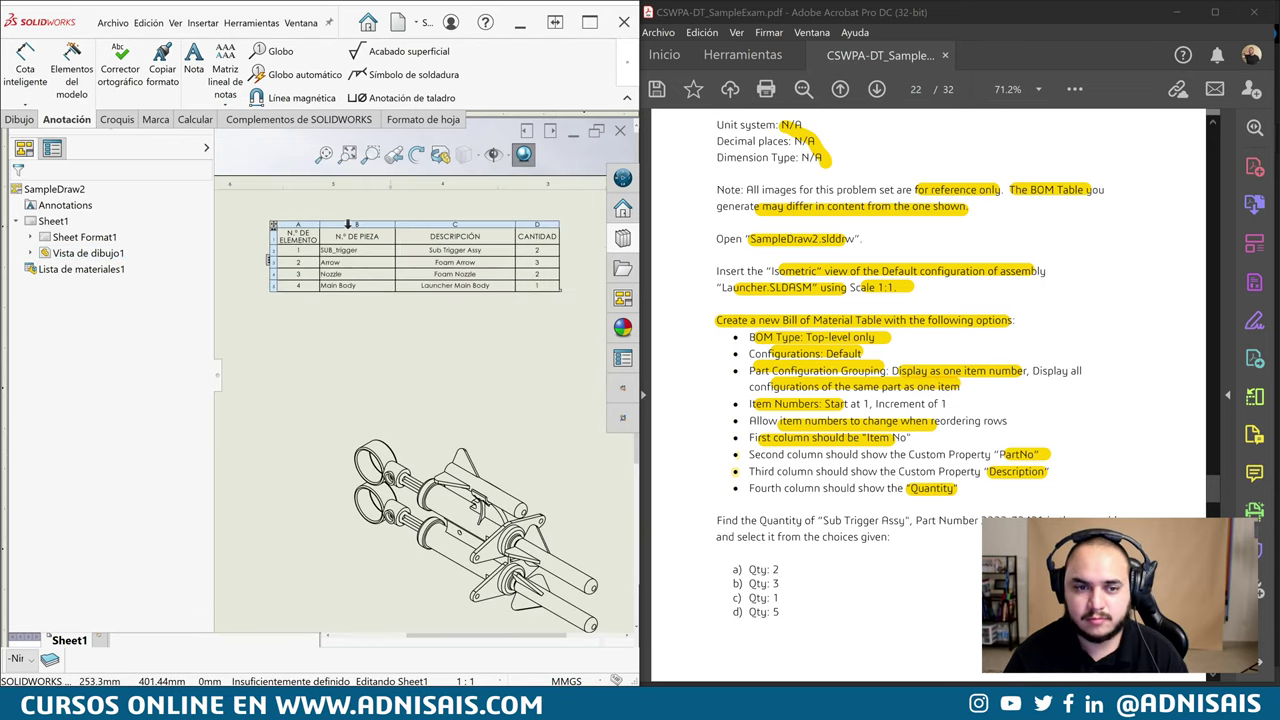
scroll(360, 238, "down", 1)
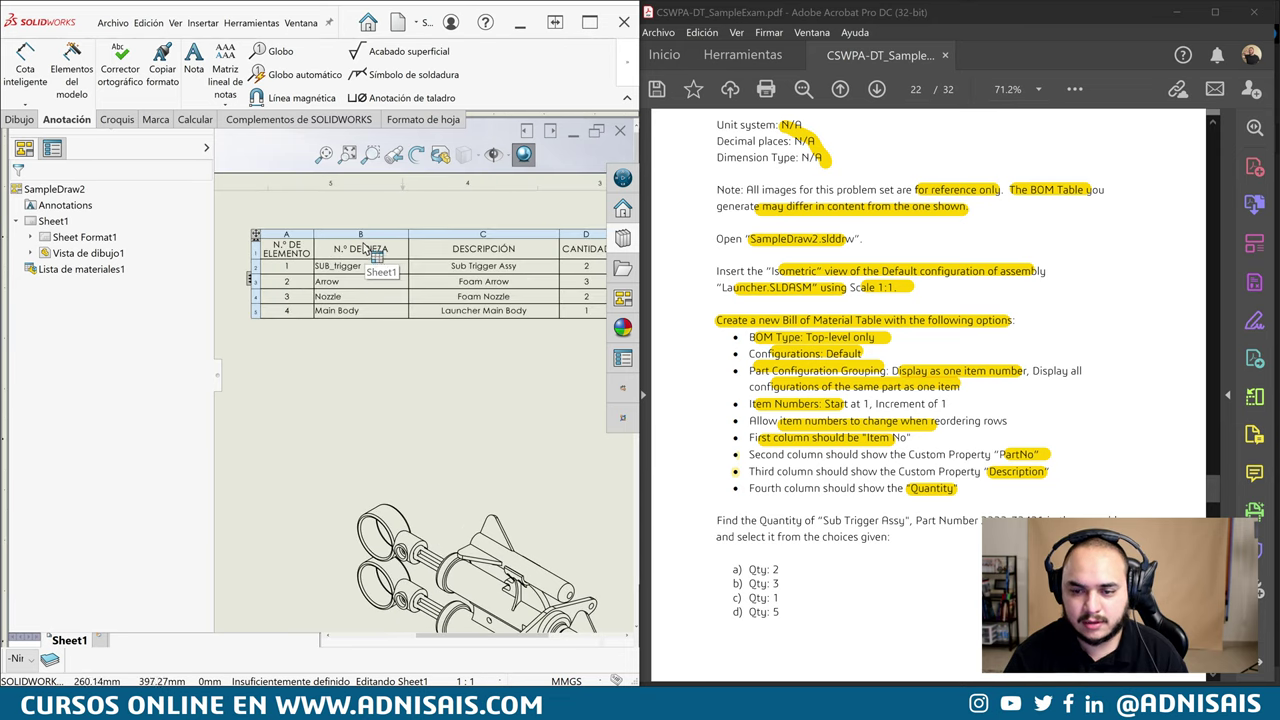
scroll(363, 245, "down", 1)
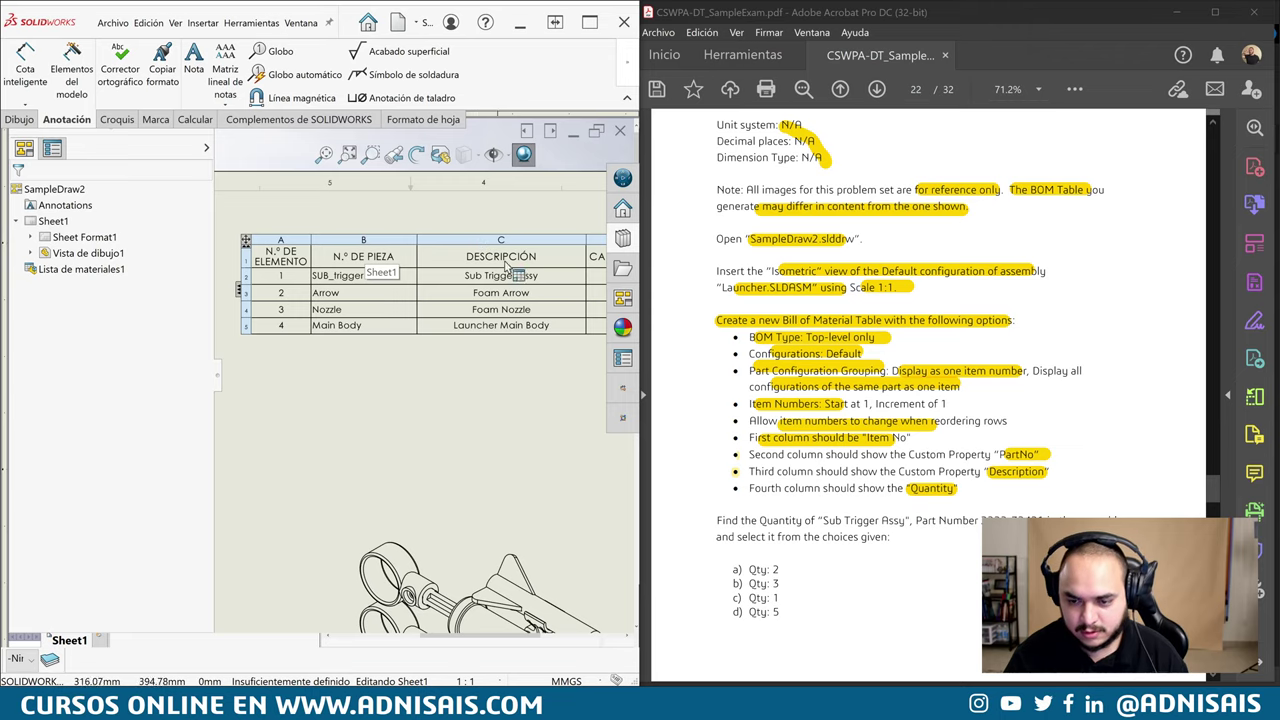
scroll(556, 282, "up", 2)
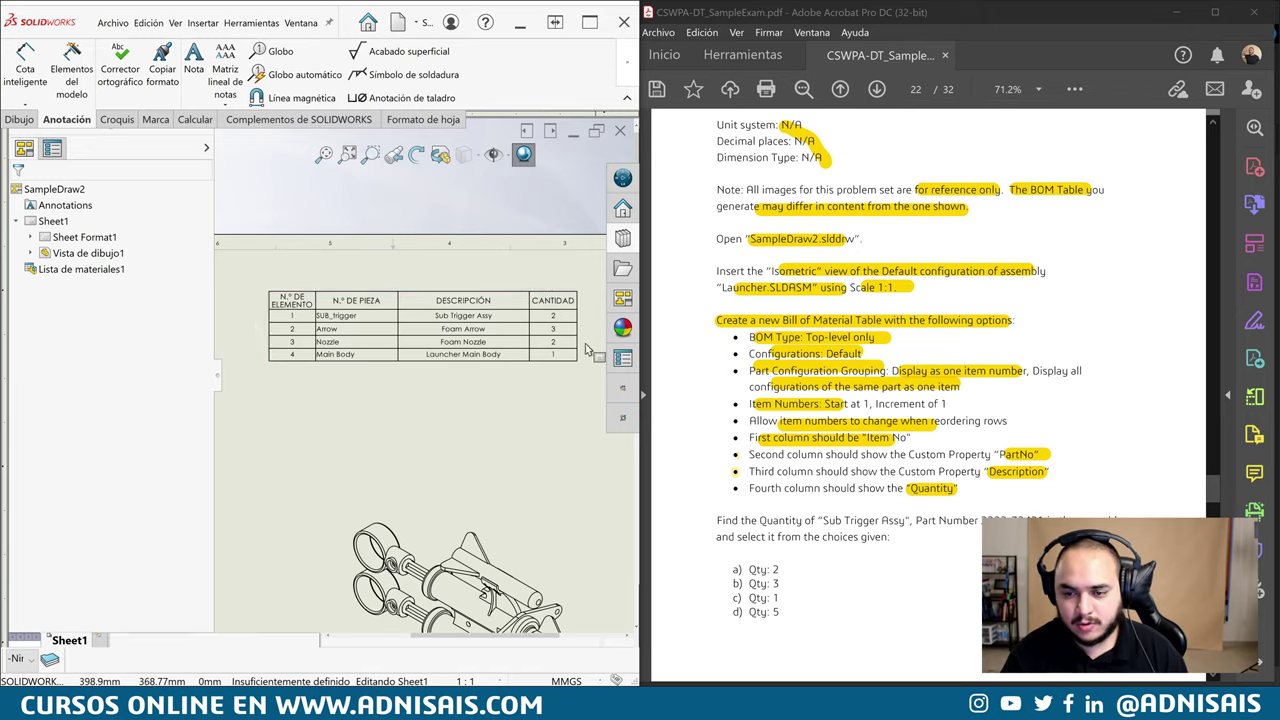
Set column C to the Description property and exit BOM table editing
left_click(472, 286)
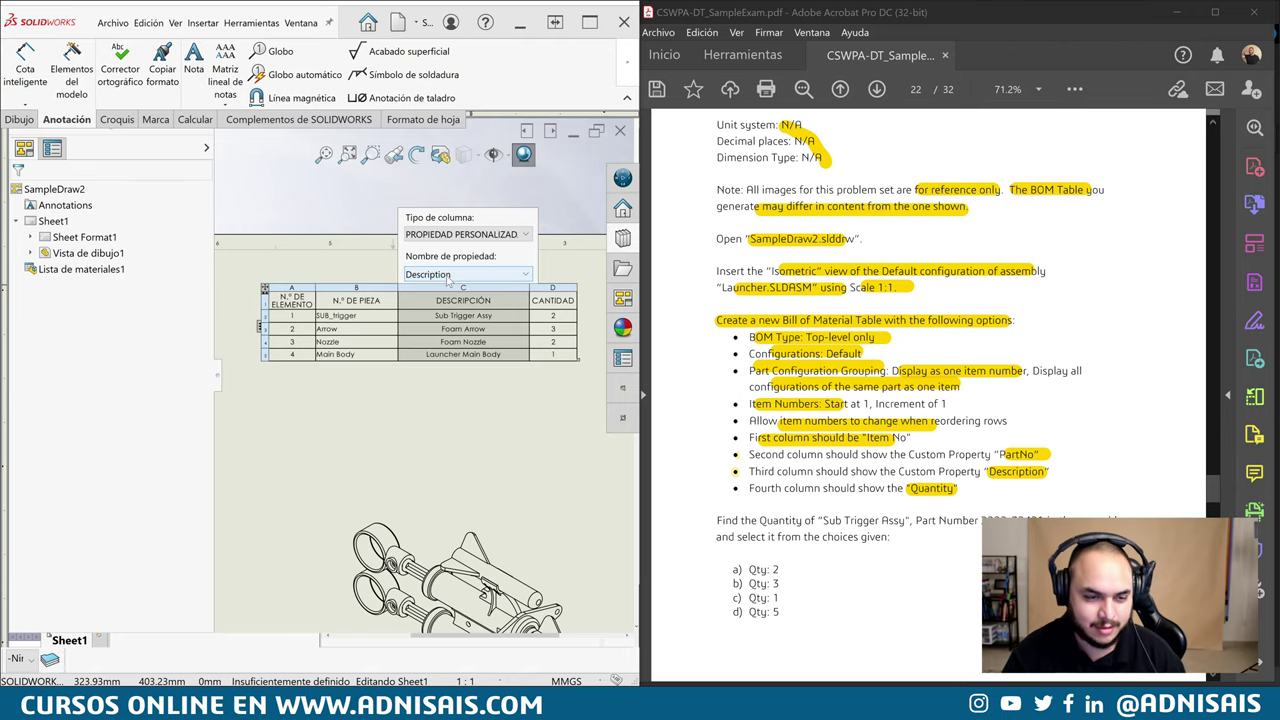
left_click(600, 400)
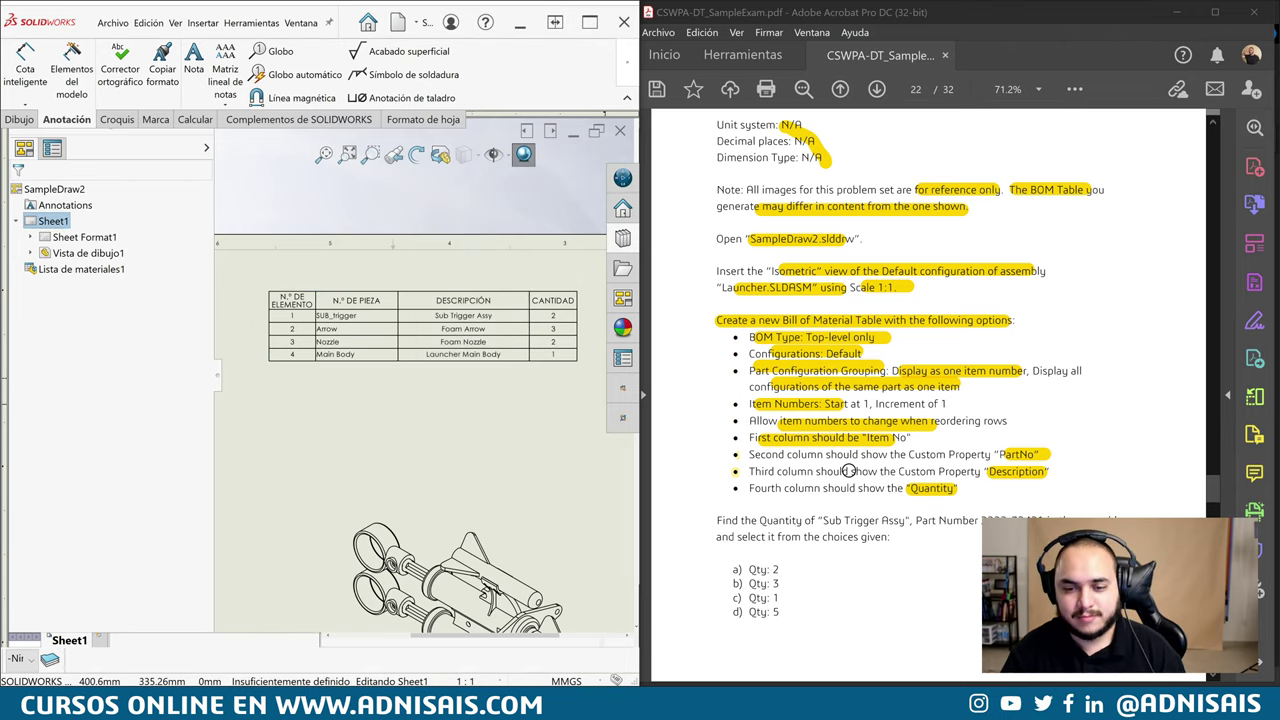
scroll(846, 489, "down", 1)
scroll(840, 487, "down", 1)
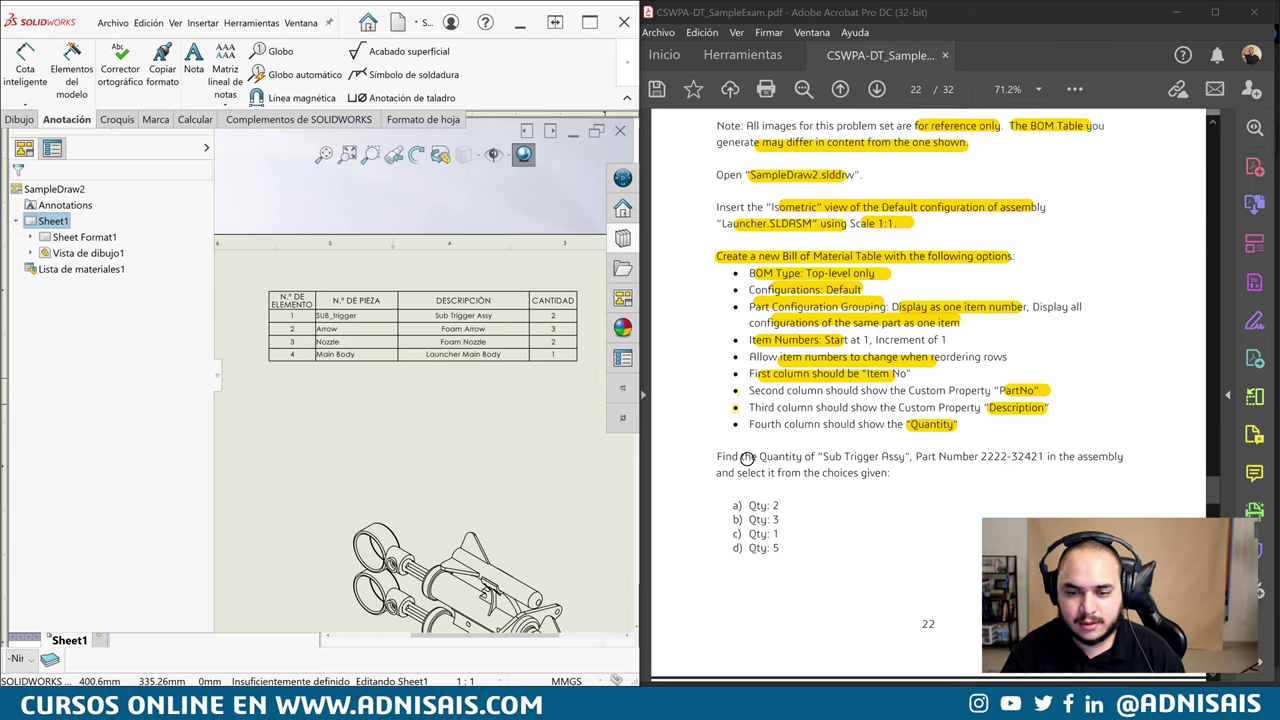
left_click(468, 338)
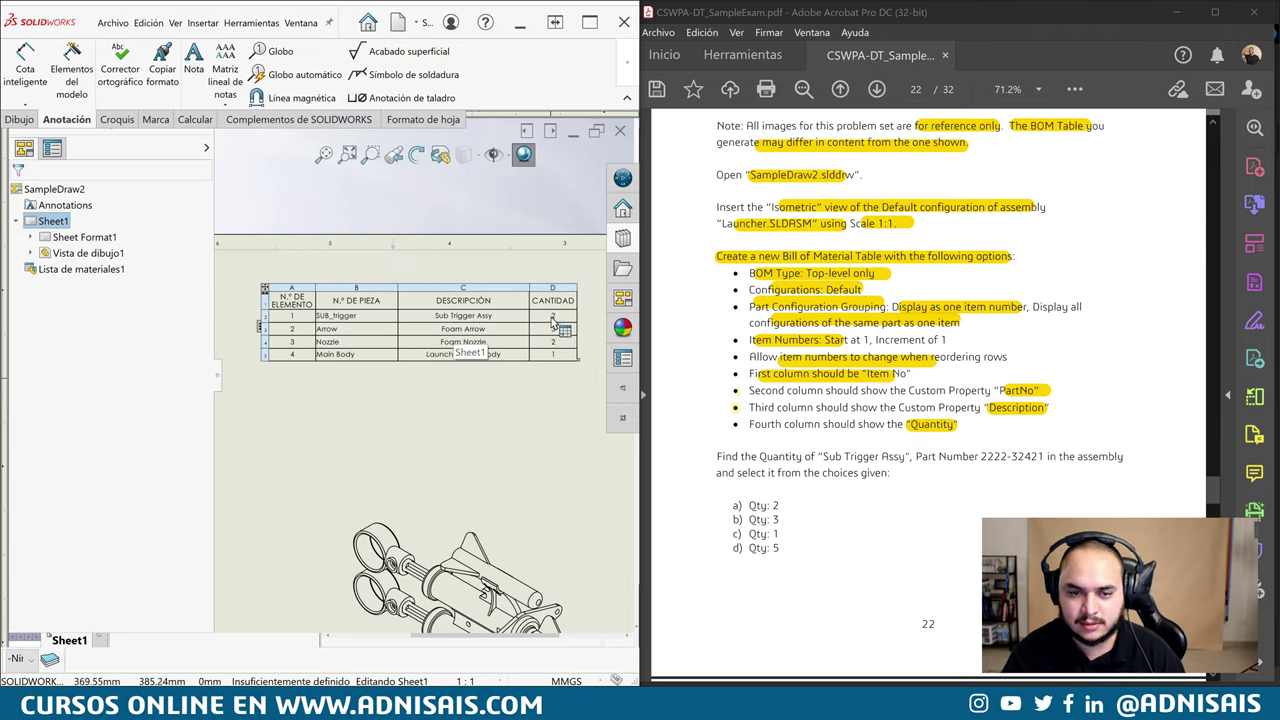
left_click(595, 335)
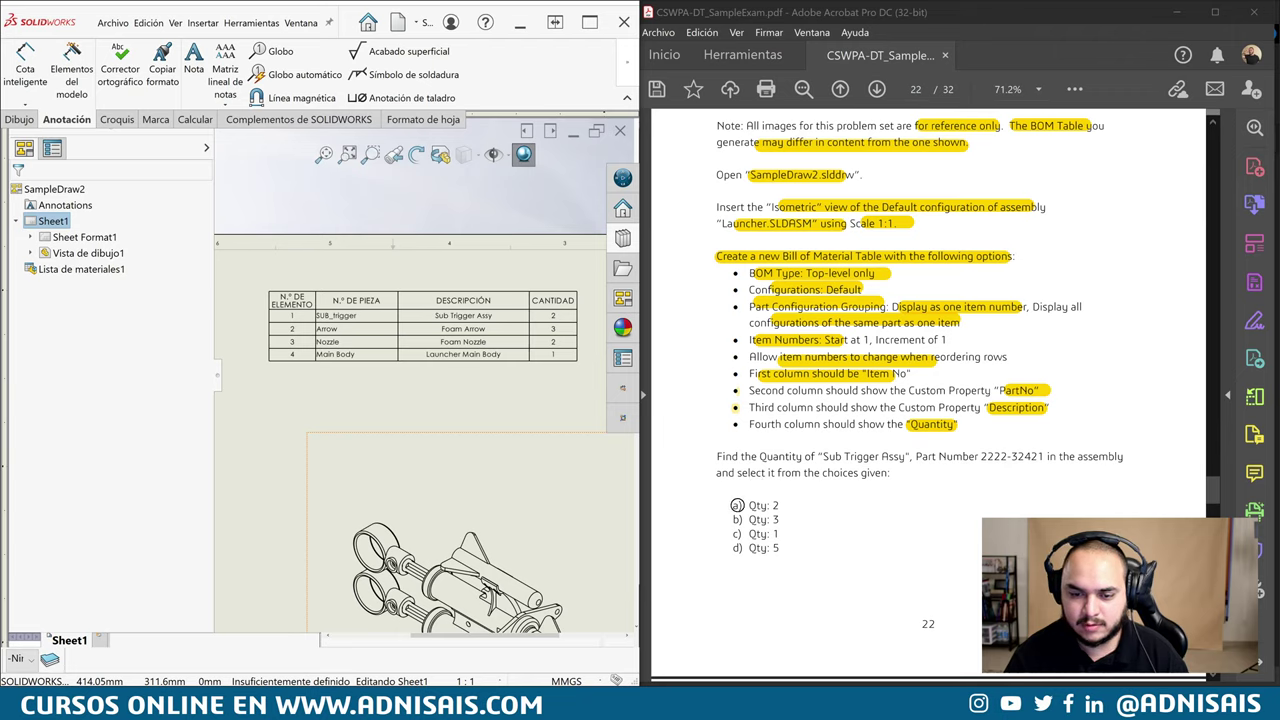
Highlight answer 'a) Qty: 2' in the question and in the answer key
left_click_drag(733, 505, 805, 506)
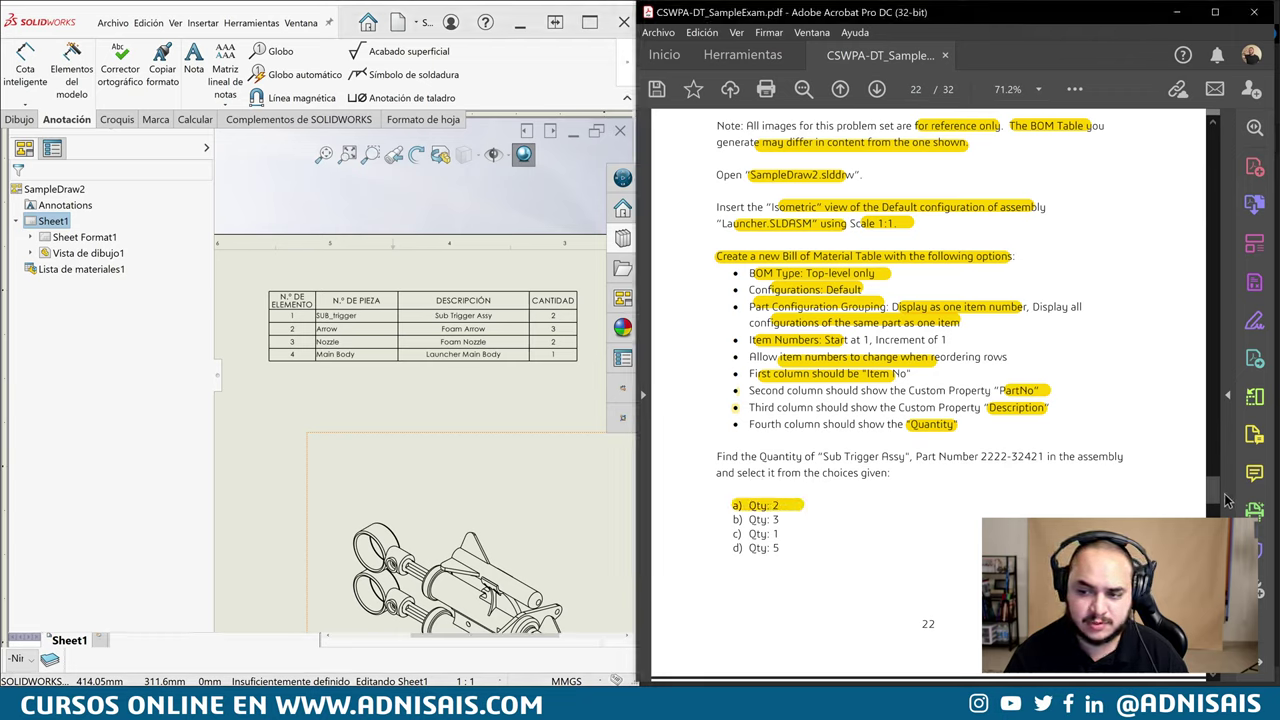
scroll(1215, 489, "down", 5)
scroll(1215, 489, "down", 5)
scroll(1215, 489, "down", 5)
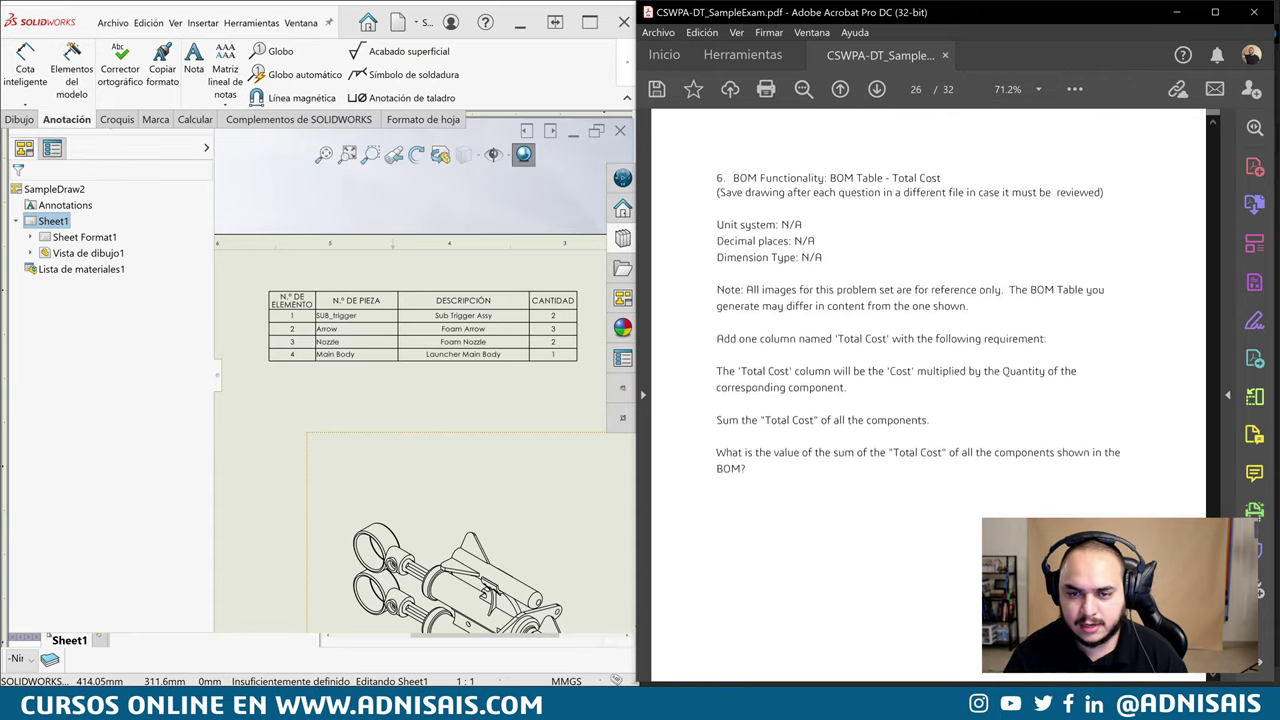
scroll(784, 378, "down", 5)
scroll(784, 378, "down", 2)
left_click_drag(748, 345, 812, 345)
Go to Question 5 and mark the leader of balloon X
scroll(928, 400, "up", 1)
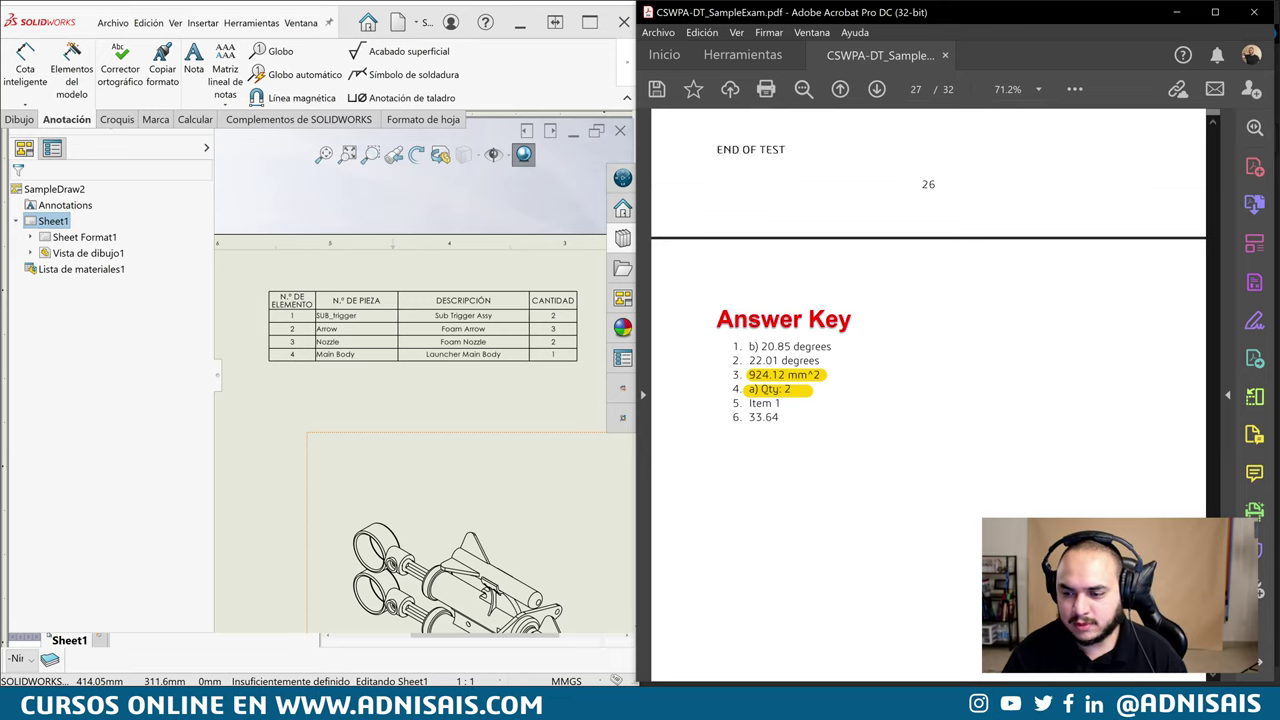
scroll(928, 400, "up", 5)
scroll(928, 400, "up", 3)
scroll(928, 400, "up", 3)
scroll(928, 400, "up", 2)
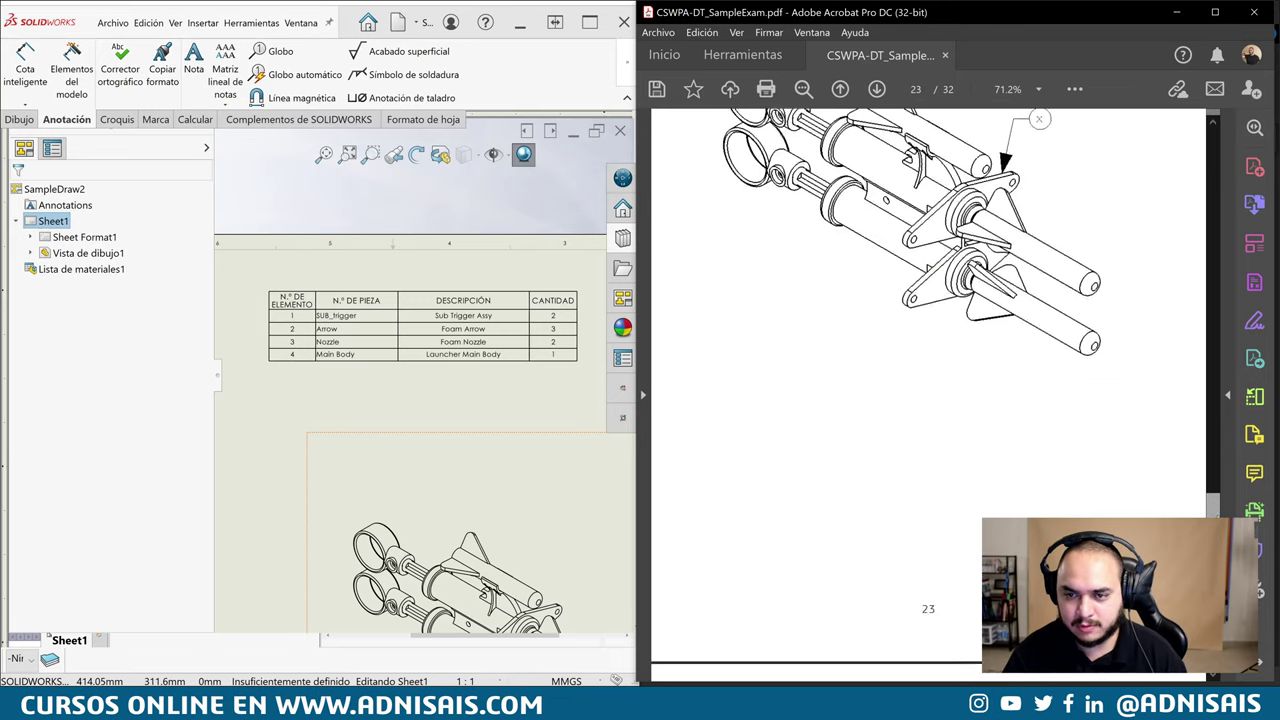
scroll(928, 400, "down", 10)
scroll(928, 400, "up", 10)
scroll(928, 400, "up", 2)
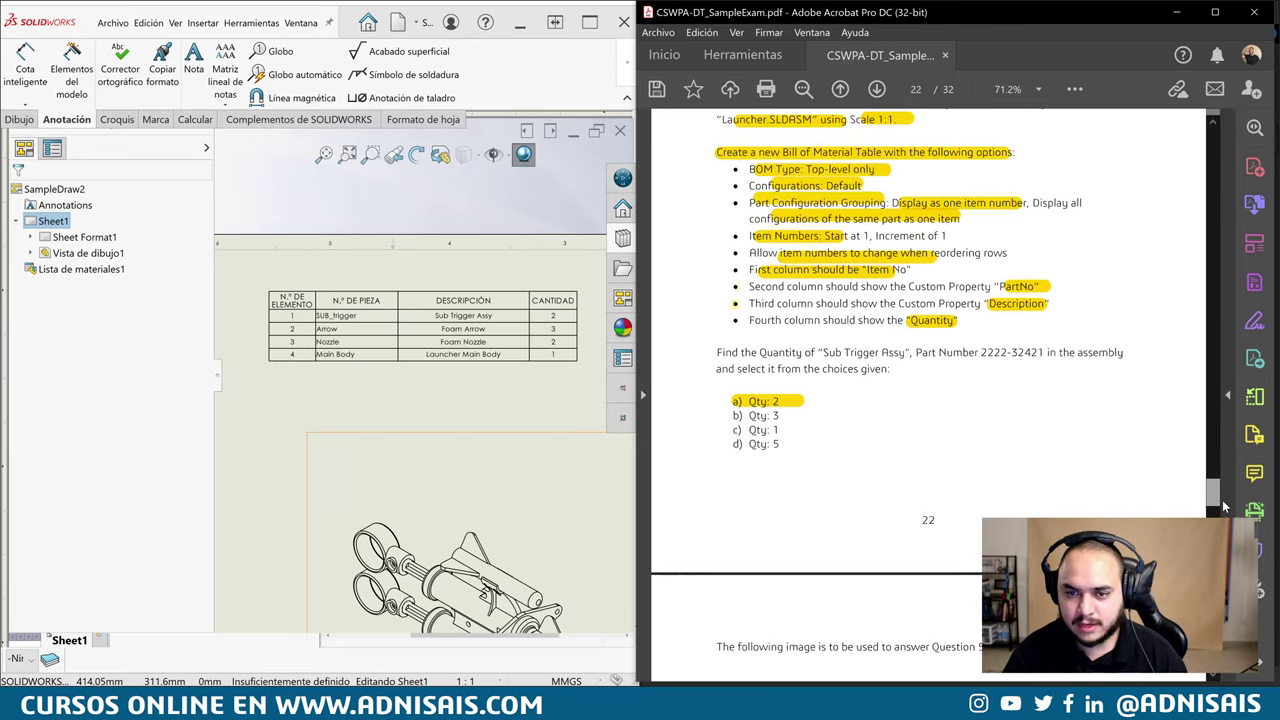
scroll(928, 400, "down", 4)
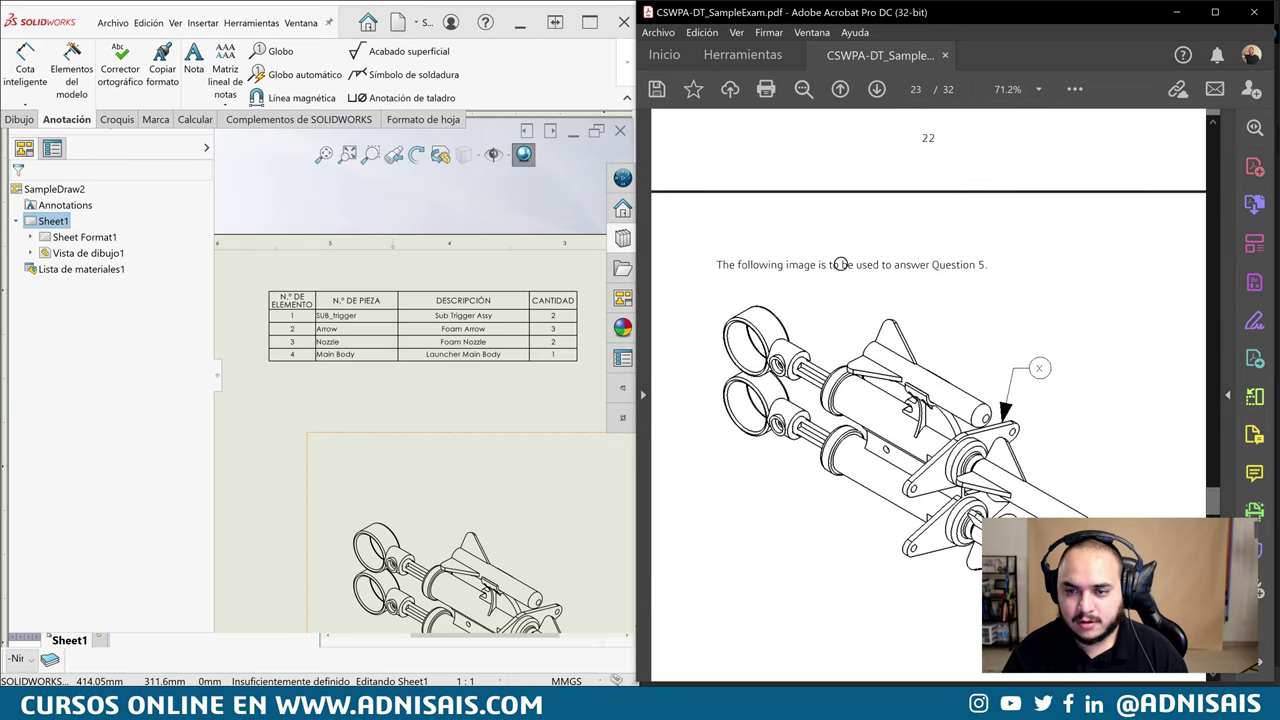
scroll(992, 296, "down", 1)
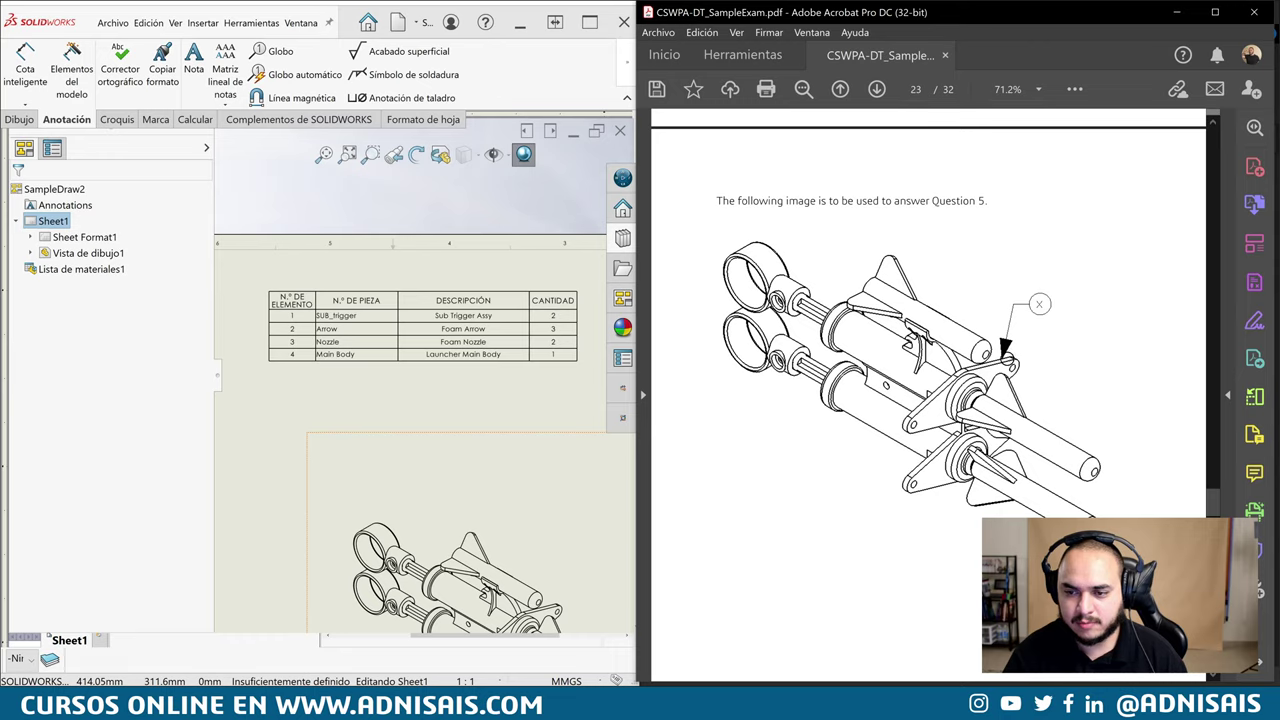
left_click_drag(1004, 349, 1040, 305)
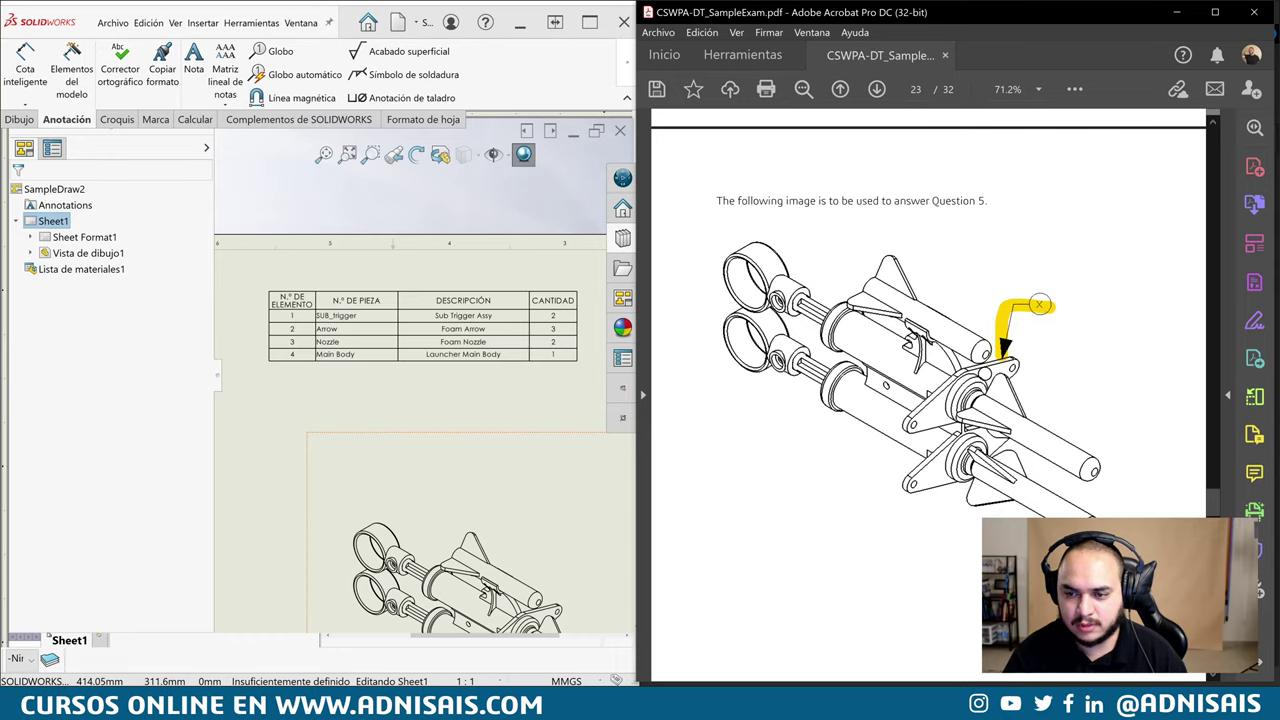
Highlight the three N/A values for Question 5's BOM reordering
scroll(1132, 411, "down", 2)
scroll(1132, 411, "down", 2)
scroll(1132, 411, "down", 3)
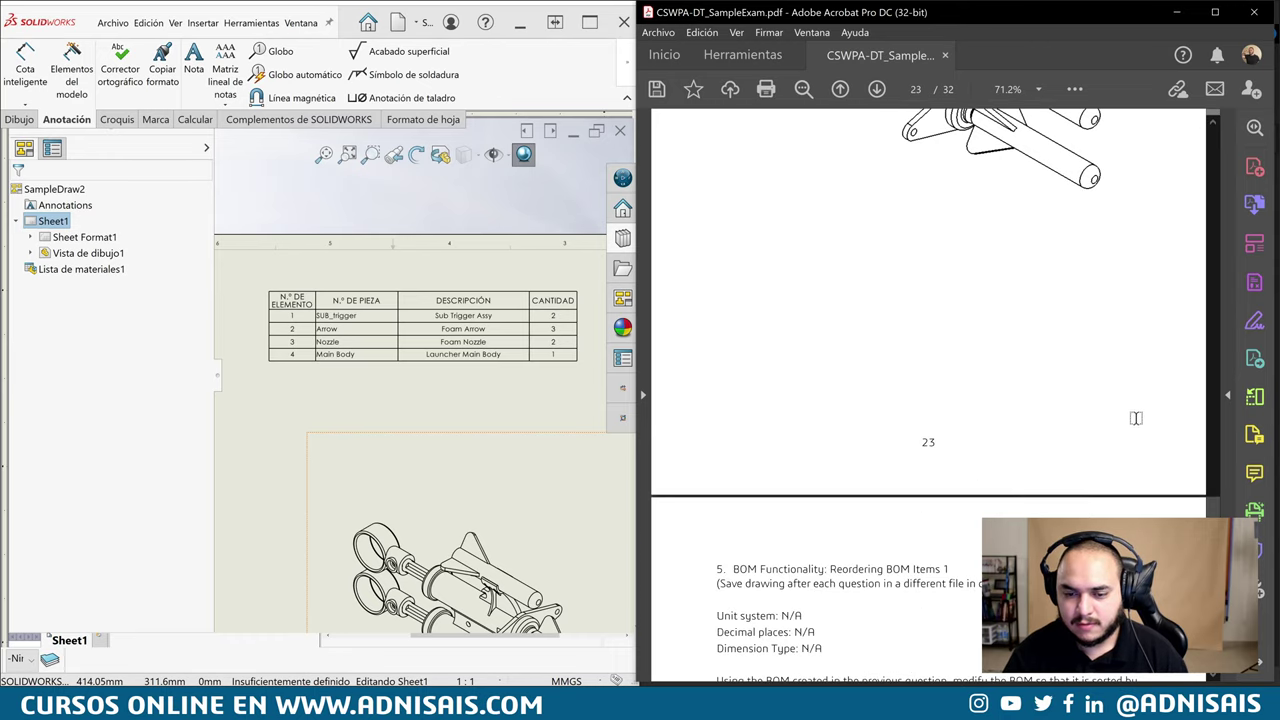
scroll(1132, 411, "down", 2)
scroll(1132, 411, "down", 1)
scroll(911, 378, "down", 2)
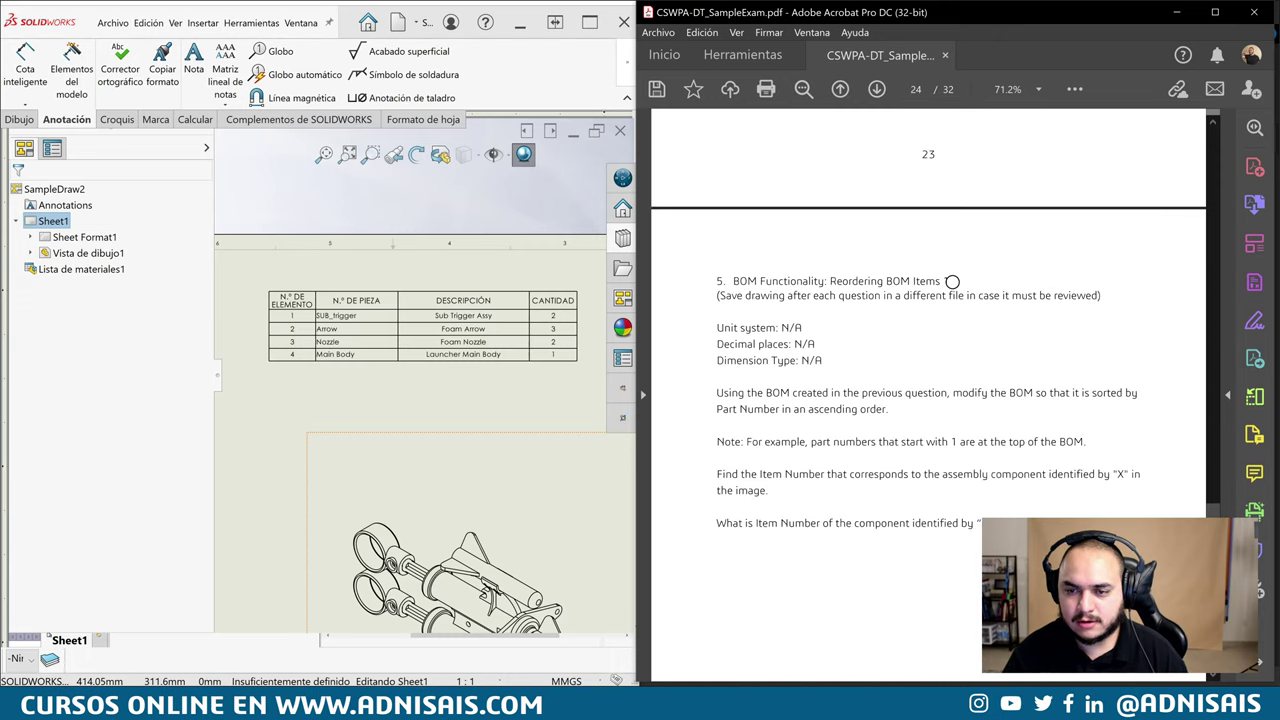
left_click_drag(783, 324, 816, 366)
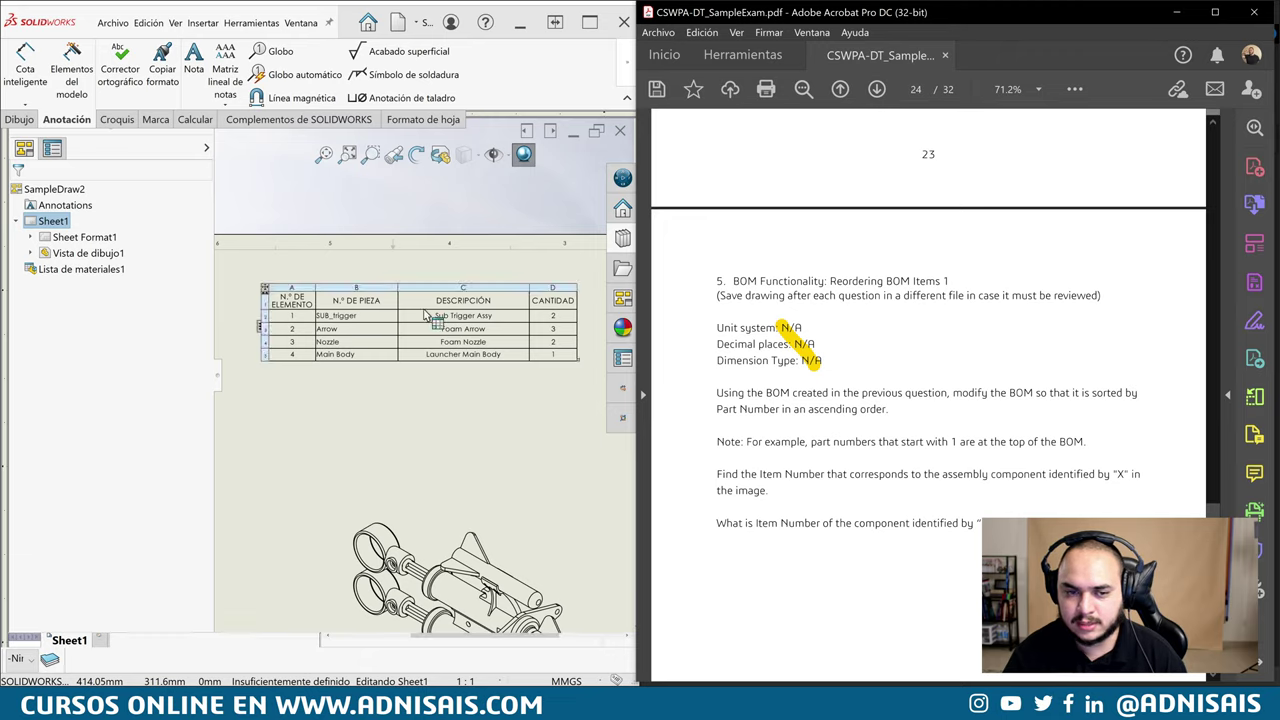
left_click(435, 318)
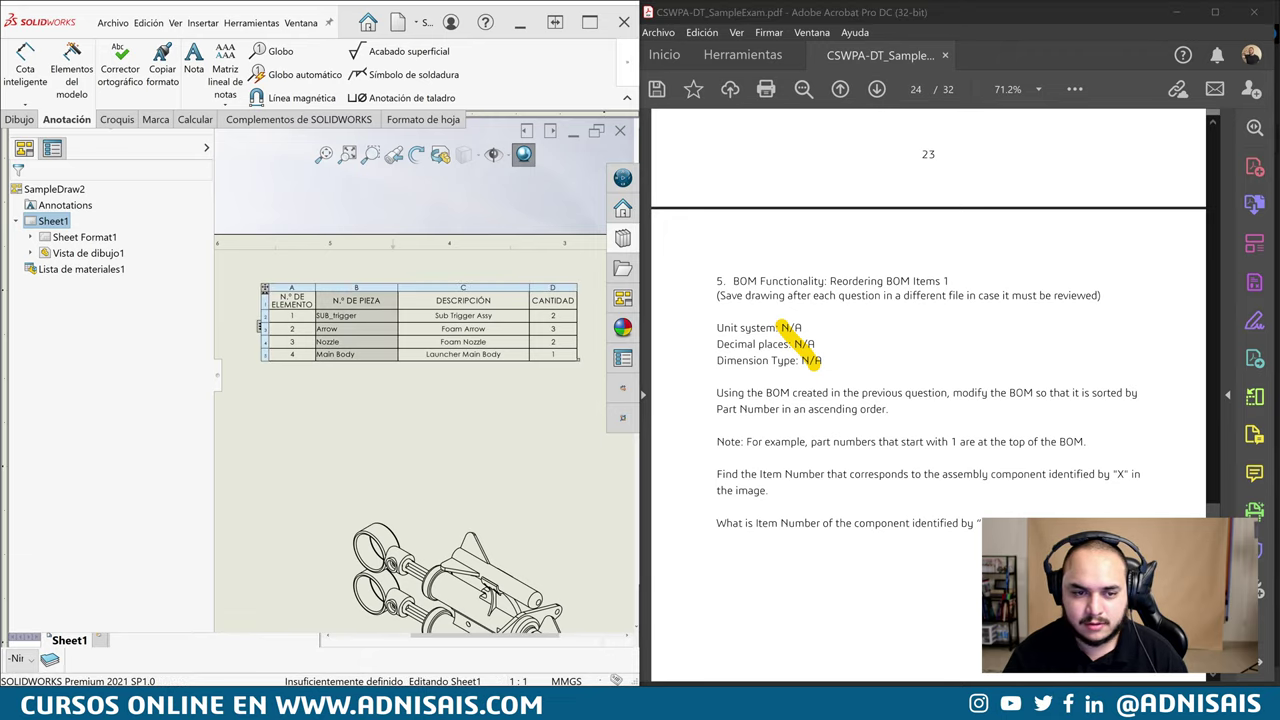
Sort the BOM by the N.º DE PIEZA column in ascending order
right_click(365, 286)
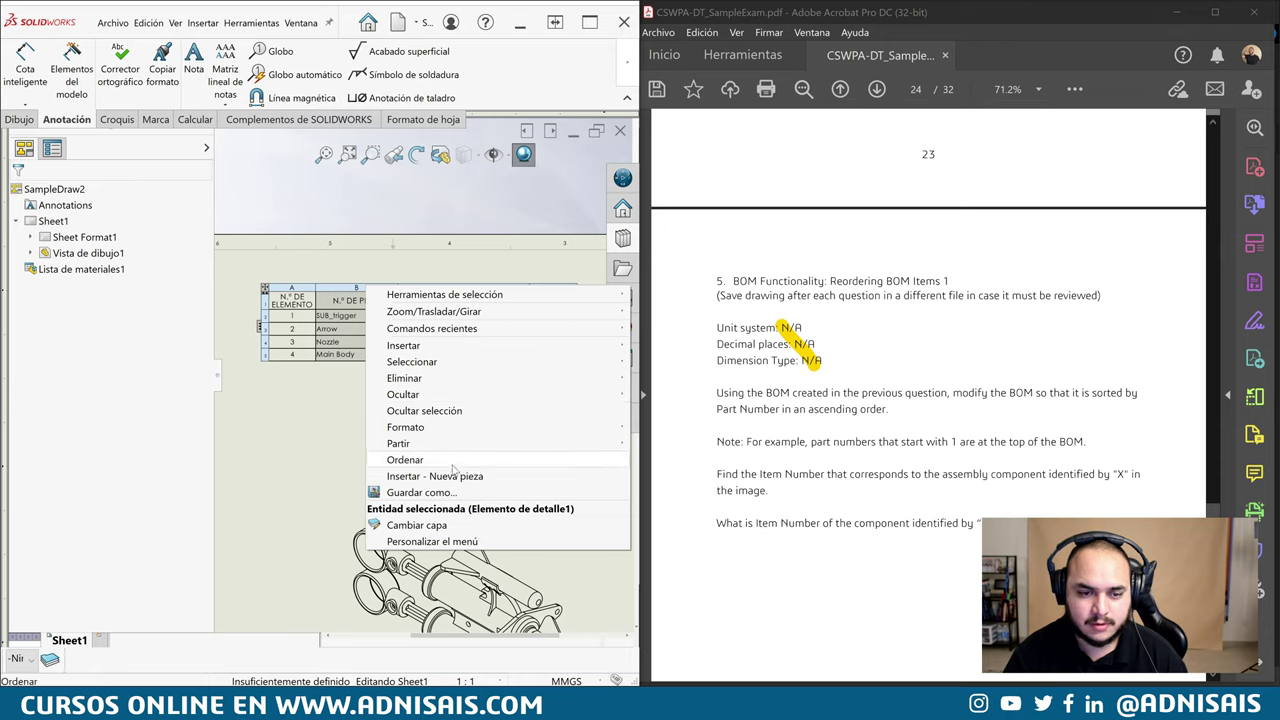
left_click(453, 465)
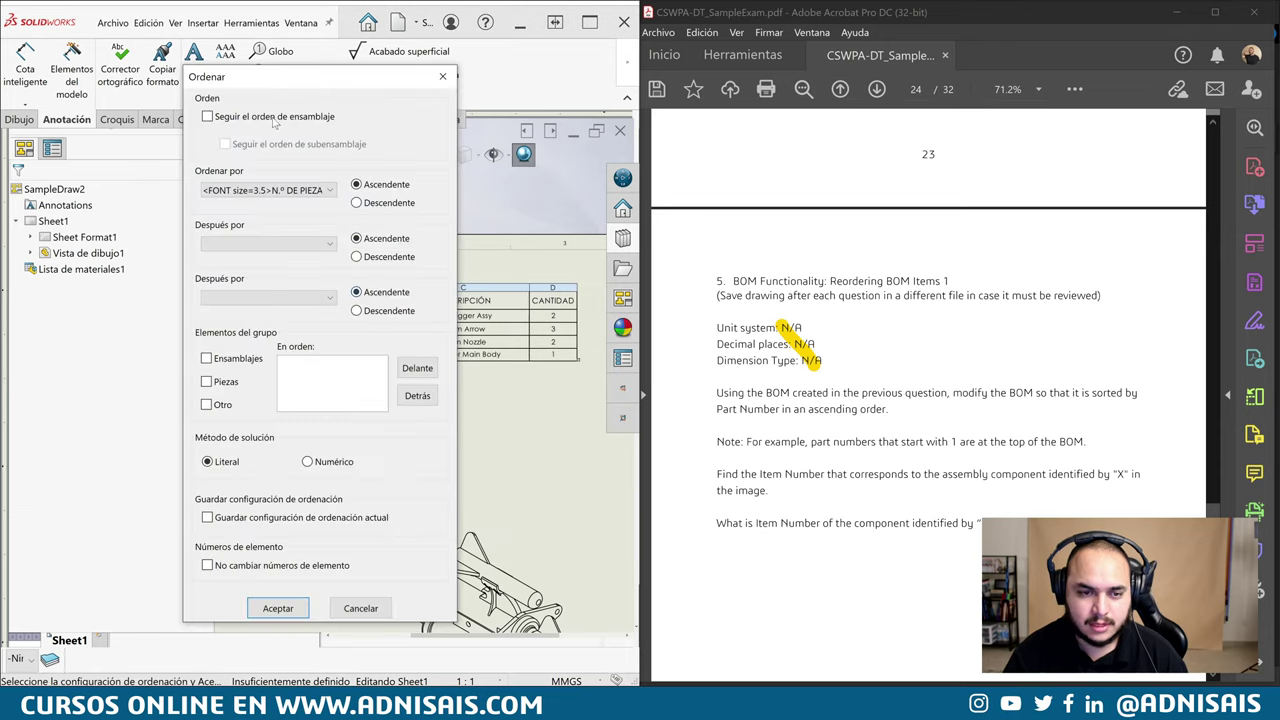
left_click_drag(274, 72, 574, 86)
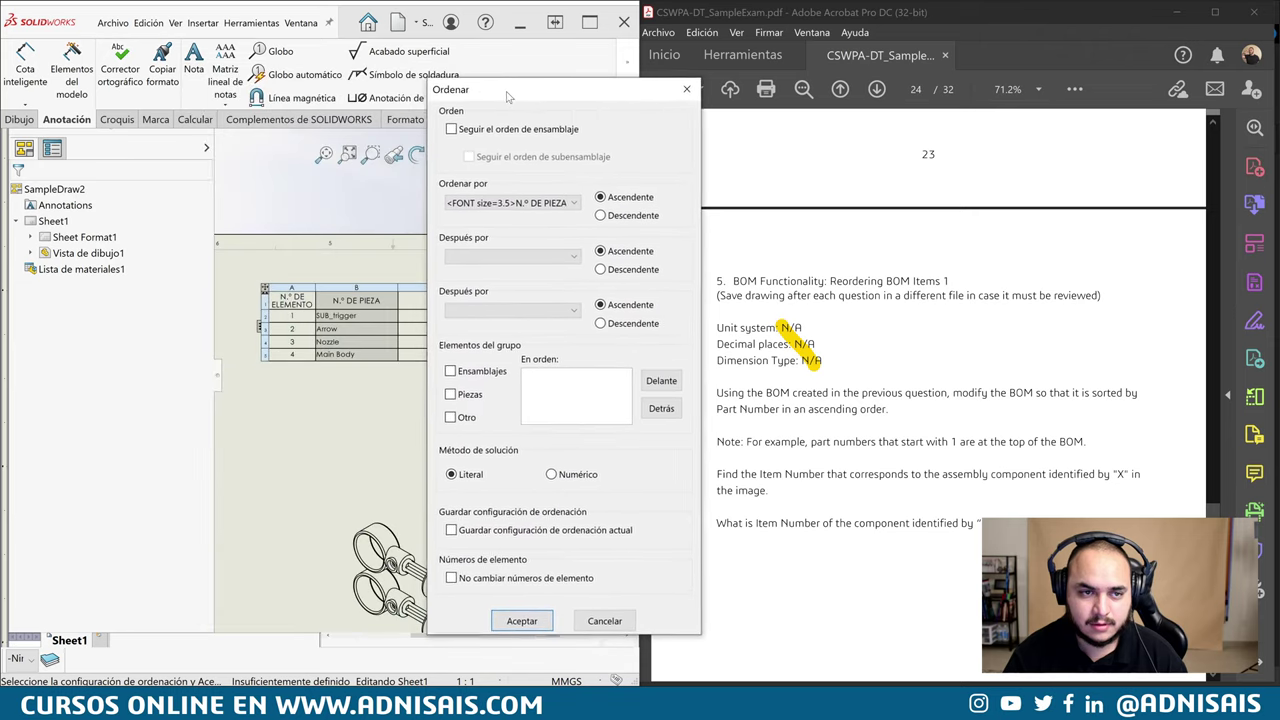
left_click(568, 205)
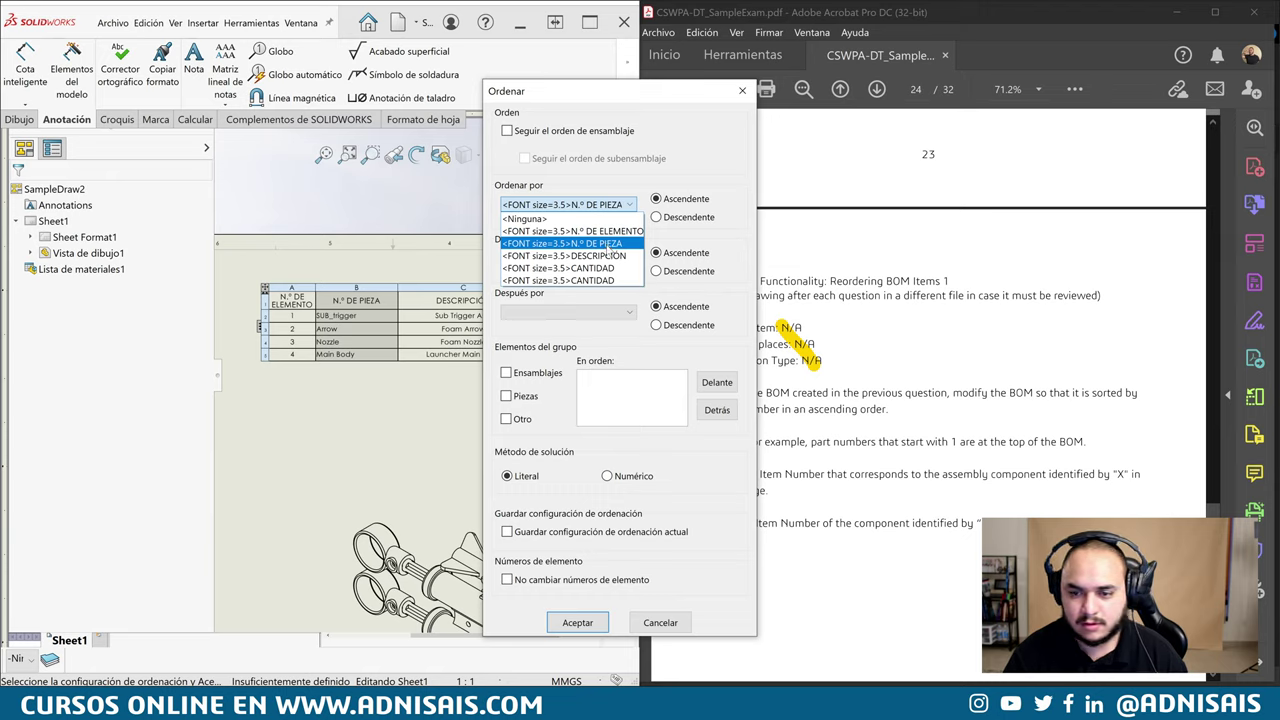
left_click(610, 246)
left_click_drag(641, 96, 507, 104)
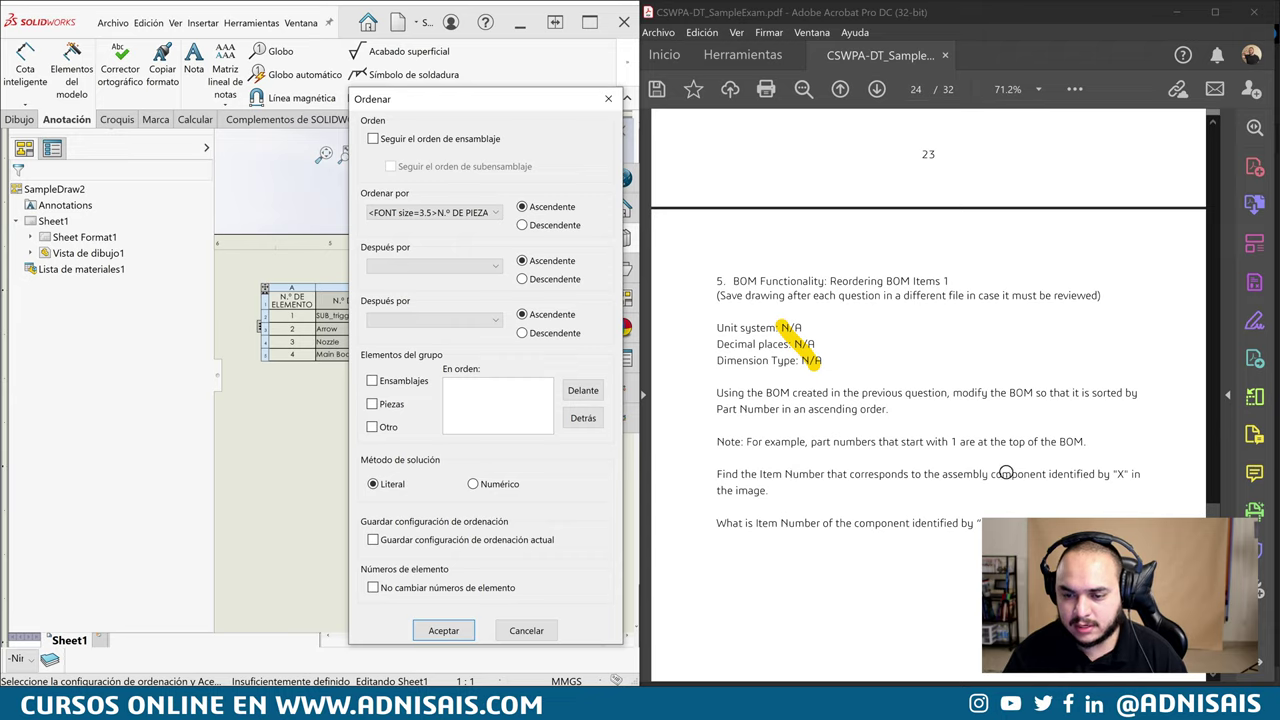
left_click_drag(445, 100, 635, 82)
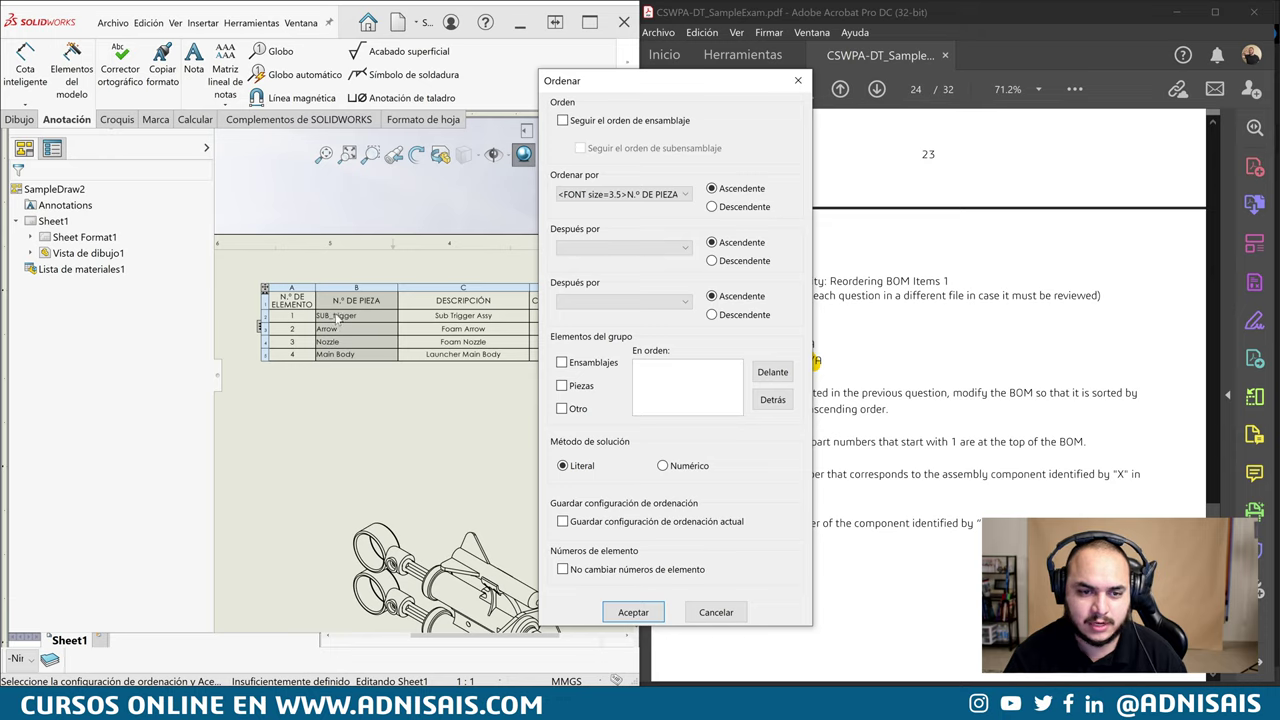
left_click(648, 612)
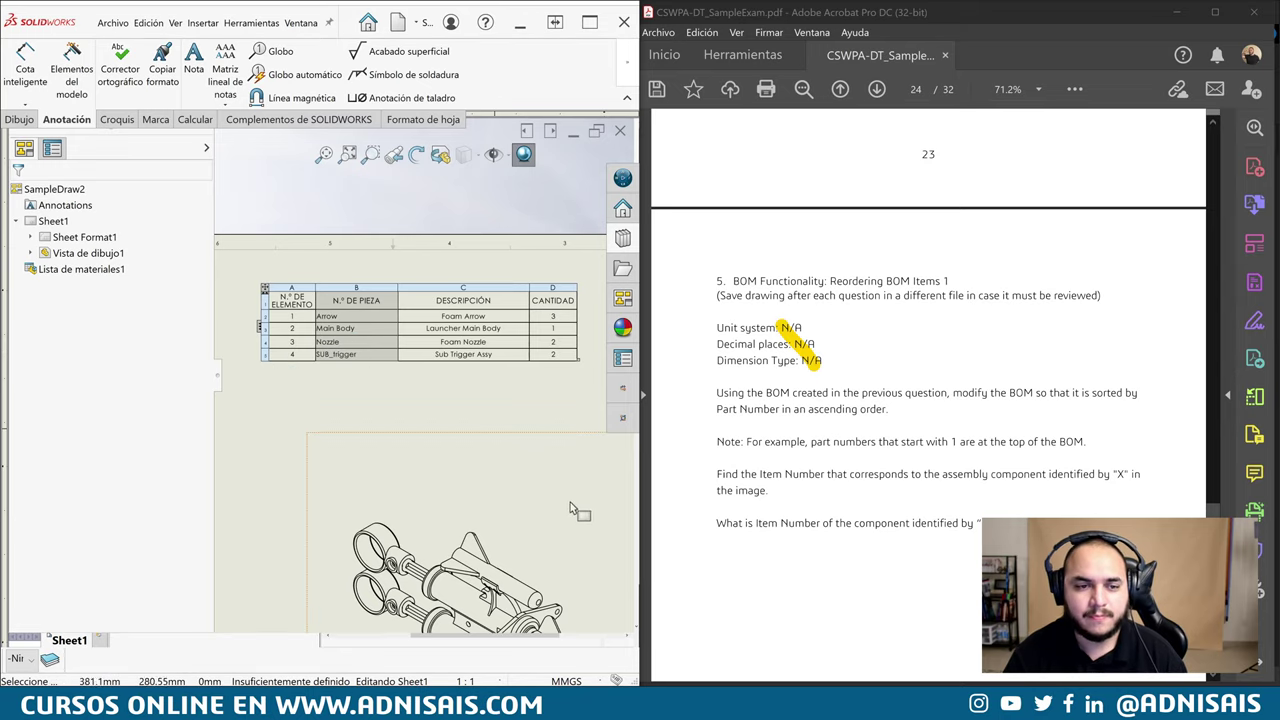
Highlight the text about component X and the question asking for its item number
scroll(421, 376, "up", 3)
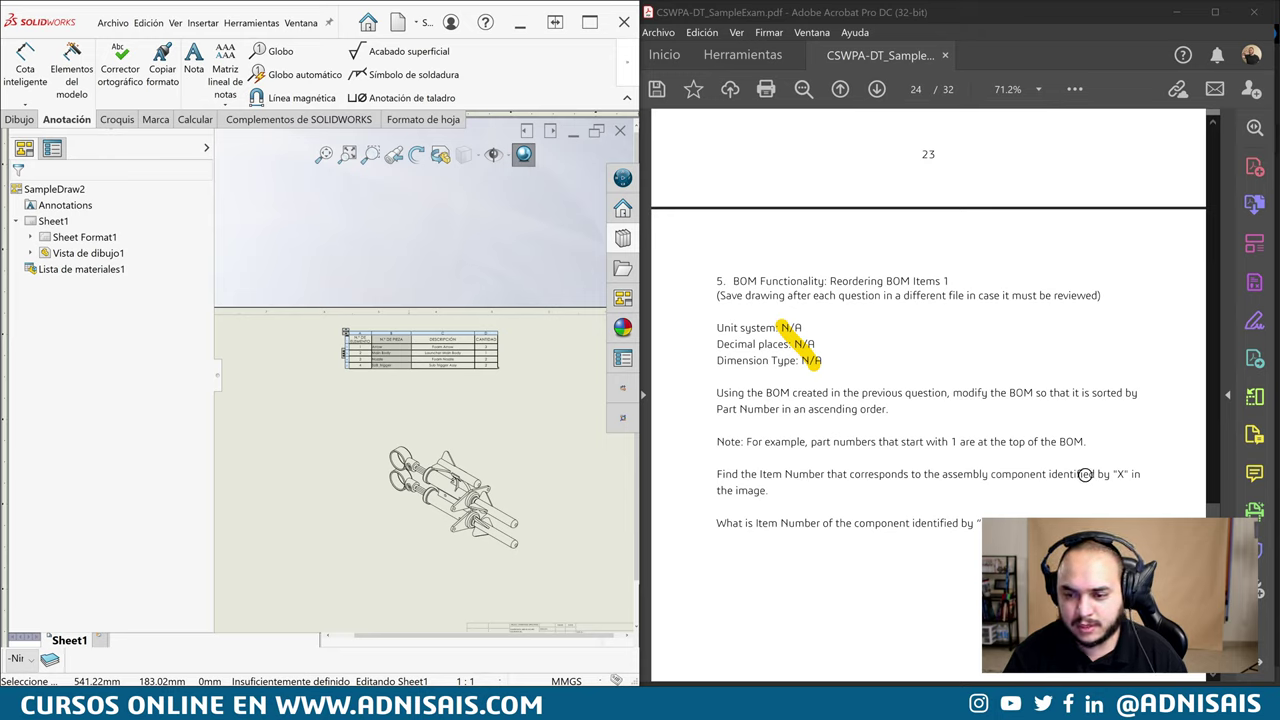
left_click_drag(1113, 474, 966, 474)
left_click_drag(783, 525, 984, 524)
scroll(928, 400, "up", 2)
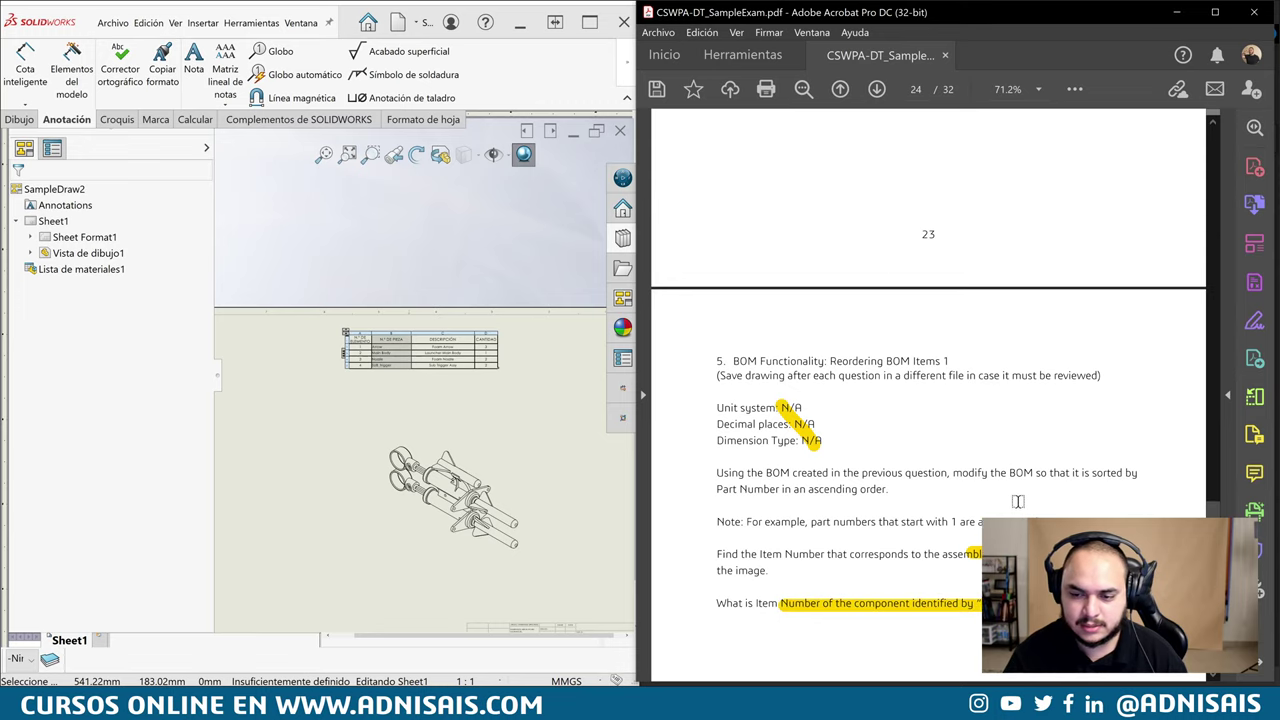
scroll(928, 400, "up", 5)
scroll(928, 400, "up", 4)
scroll(928, 400, "up", 4)
scroll(420, 377, "up", 1)
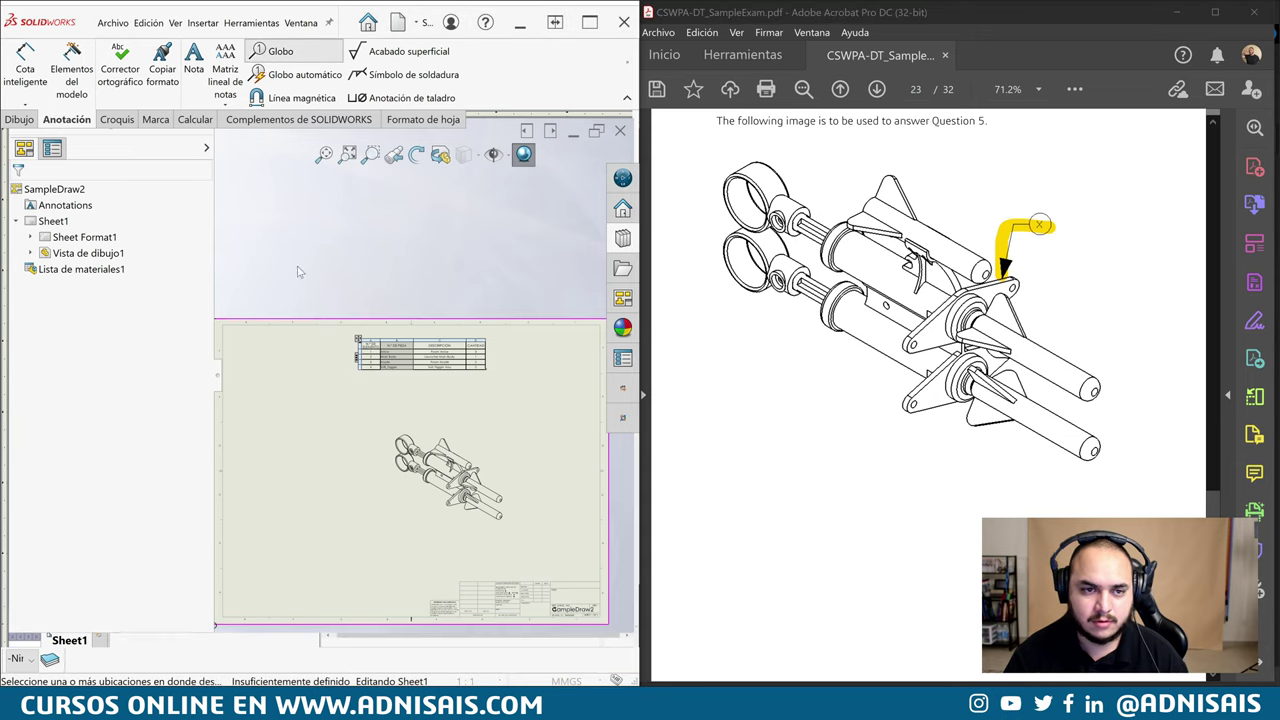
Add a balloon on the component marked X, showing item 2 (Main Body)
left_click(272, 52)
scroll(375, 360, "down", 3)
scroll(375, 360, "down", 3)
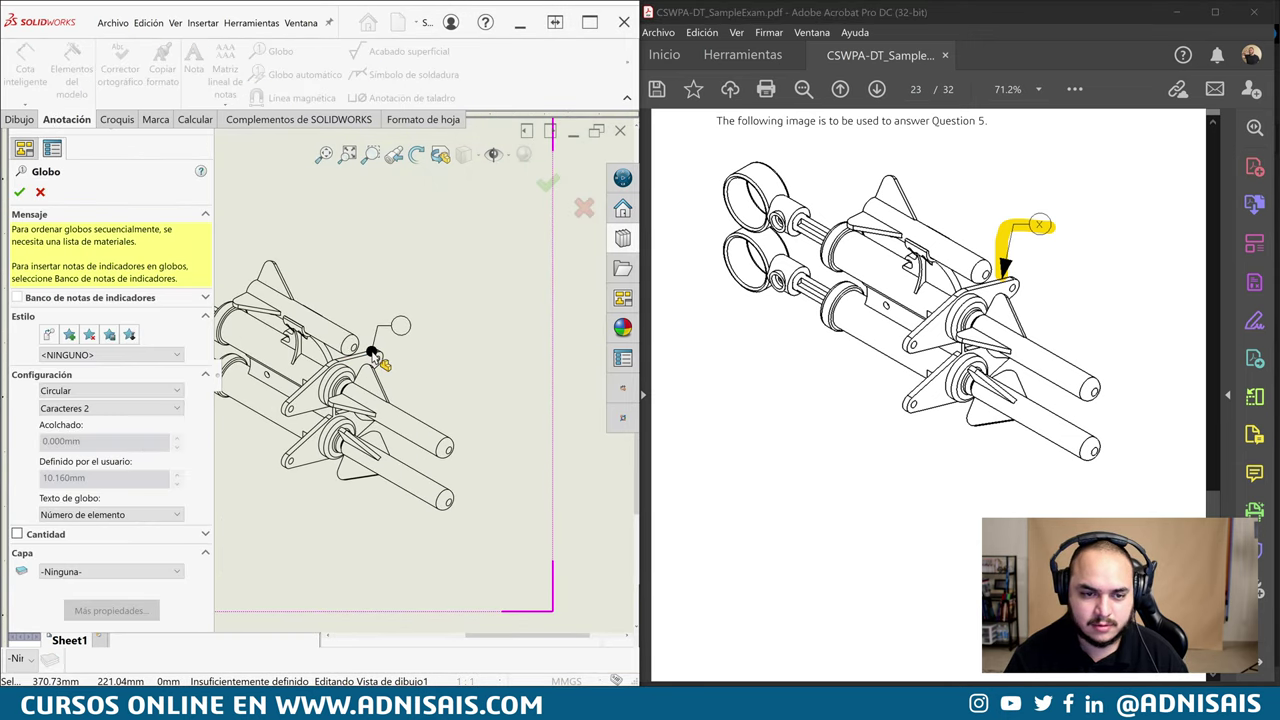
left_click(372, 352)
left_click(432, 292)
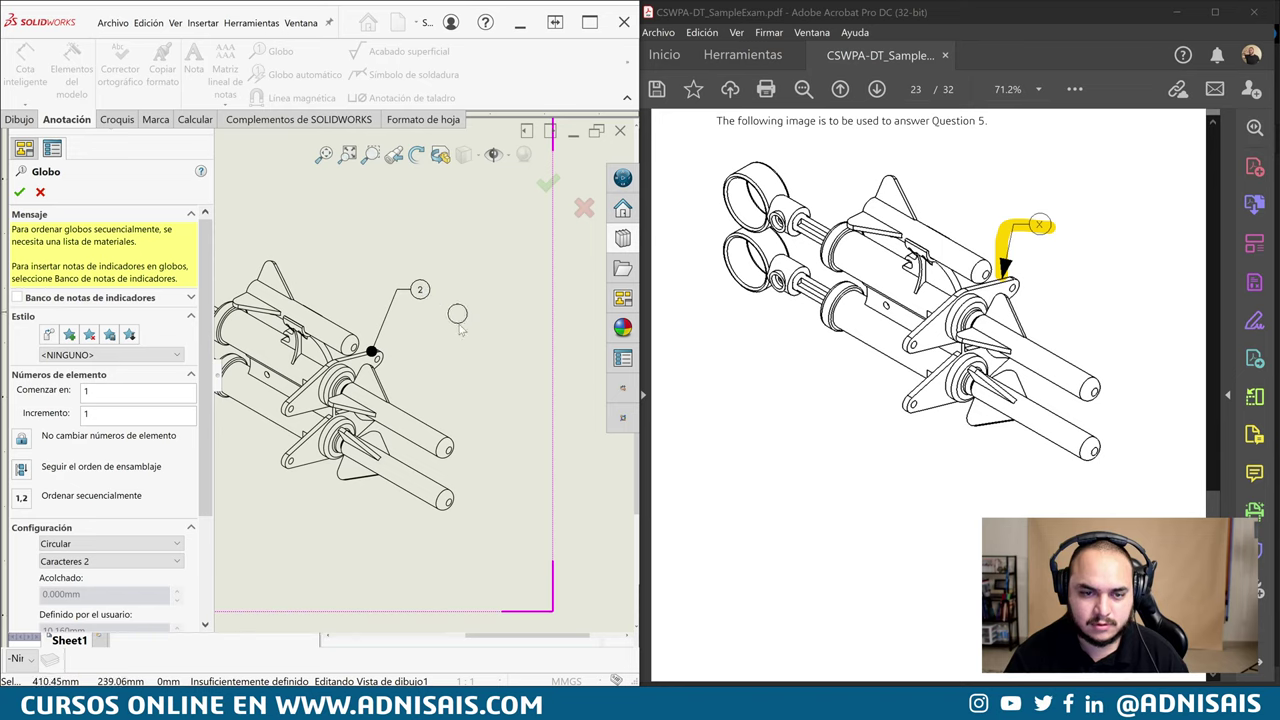
key("Escape")
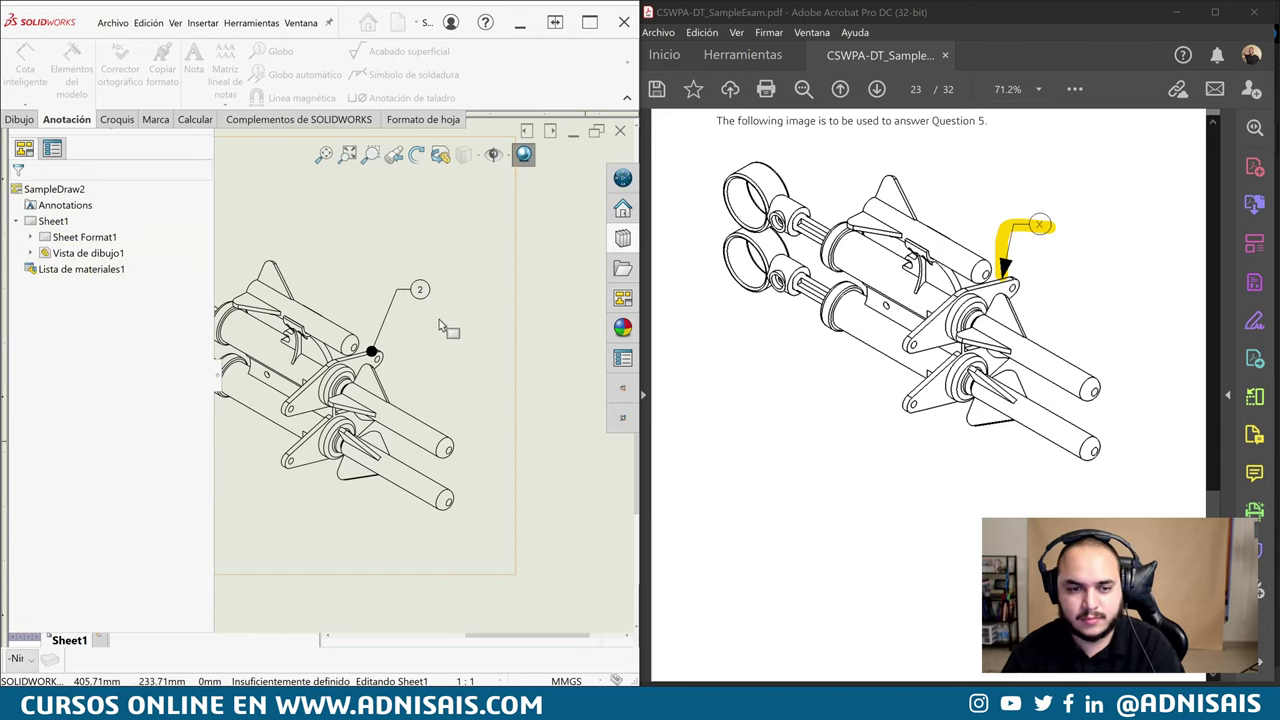
scroll(437, 320, "up", 2)
scroll(433, 318, "up", 3)
scroll(236, 222, "down", 1)
scroll(236, 222, "down", 2)
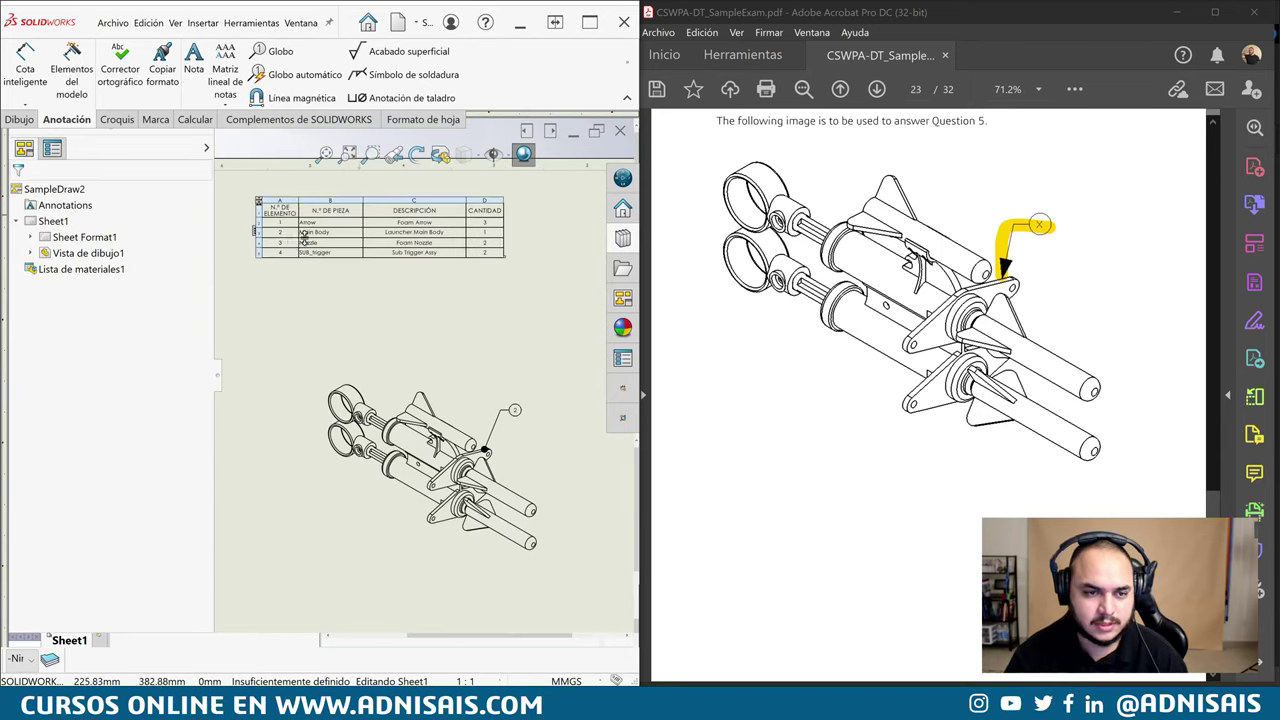
Highlight 'Item 1' in the exam's Answer Key
scroll(1199, 498, "down", 5)
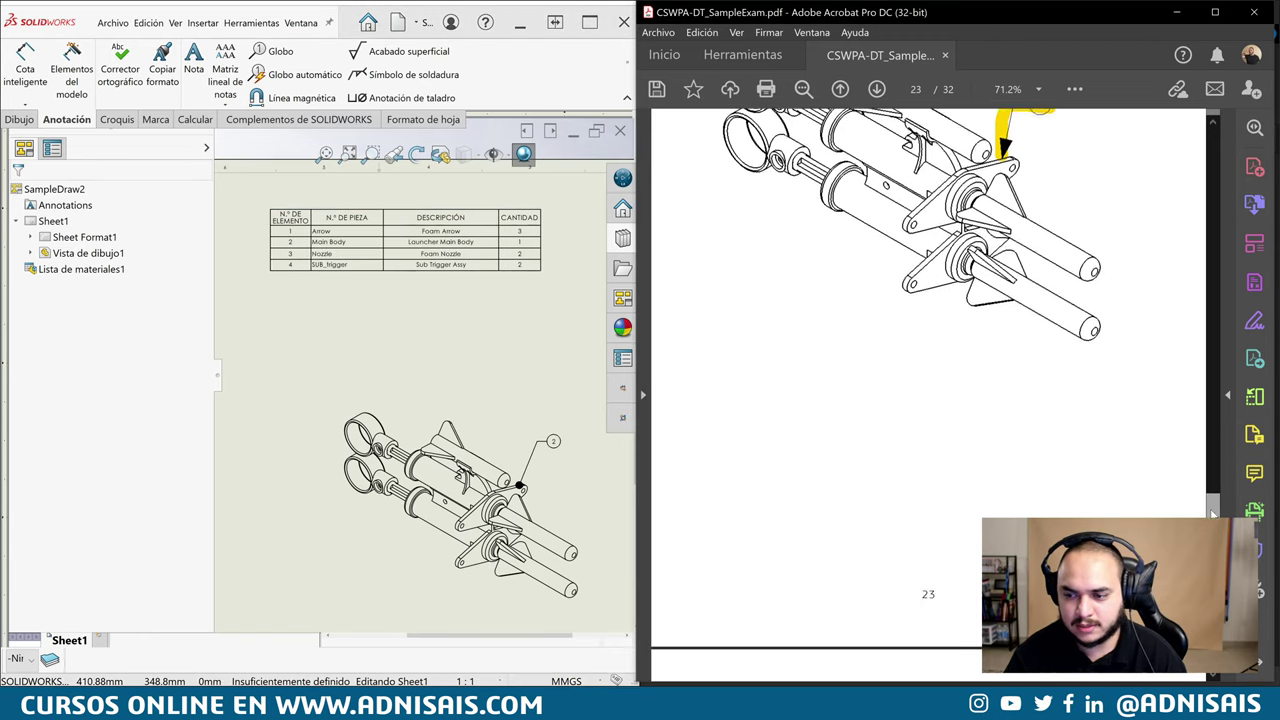
scroll(1199, 498, "down", 5)
scroll(1199, 498, "down", 5)
scroll(1199, 498, "down", 5)
scroll(905, 496, "down", 5)
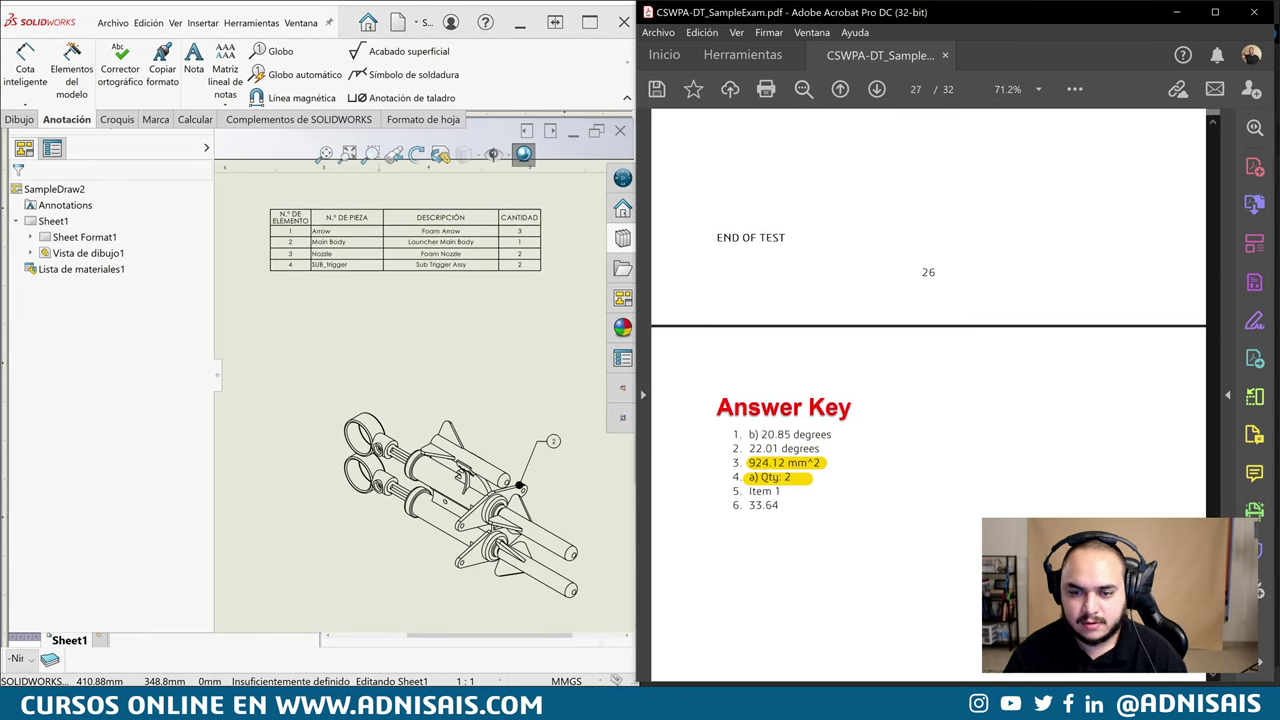
left_click_drag(748, 491, 792, 491)
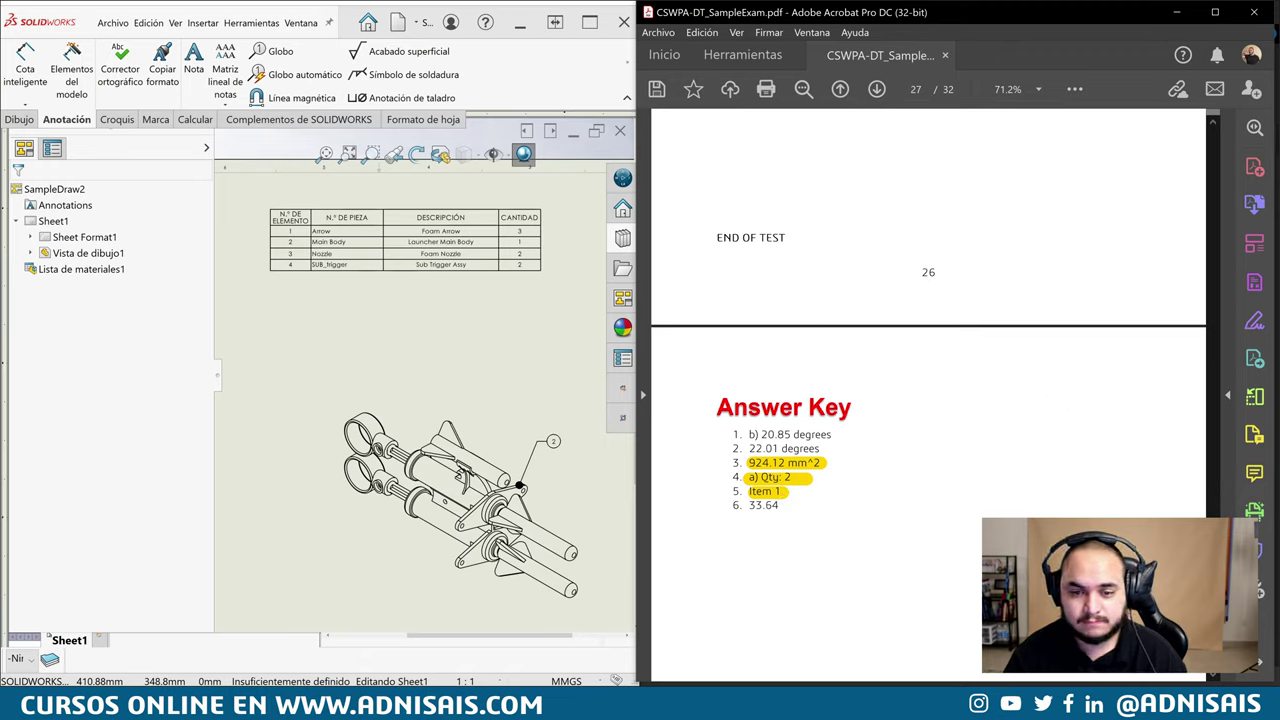
On page 22, highlight the 'Allow item numbers to change' reordering requirement
scroll(600, 478, "down", 1)
scroll(597, 472, "down", 1)
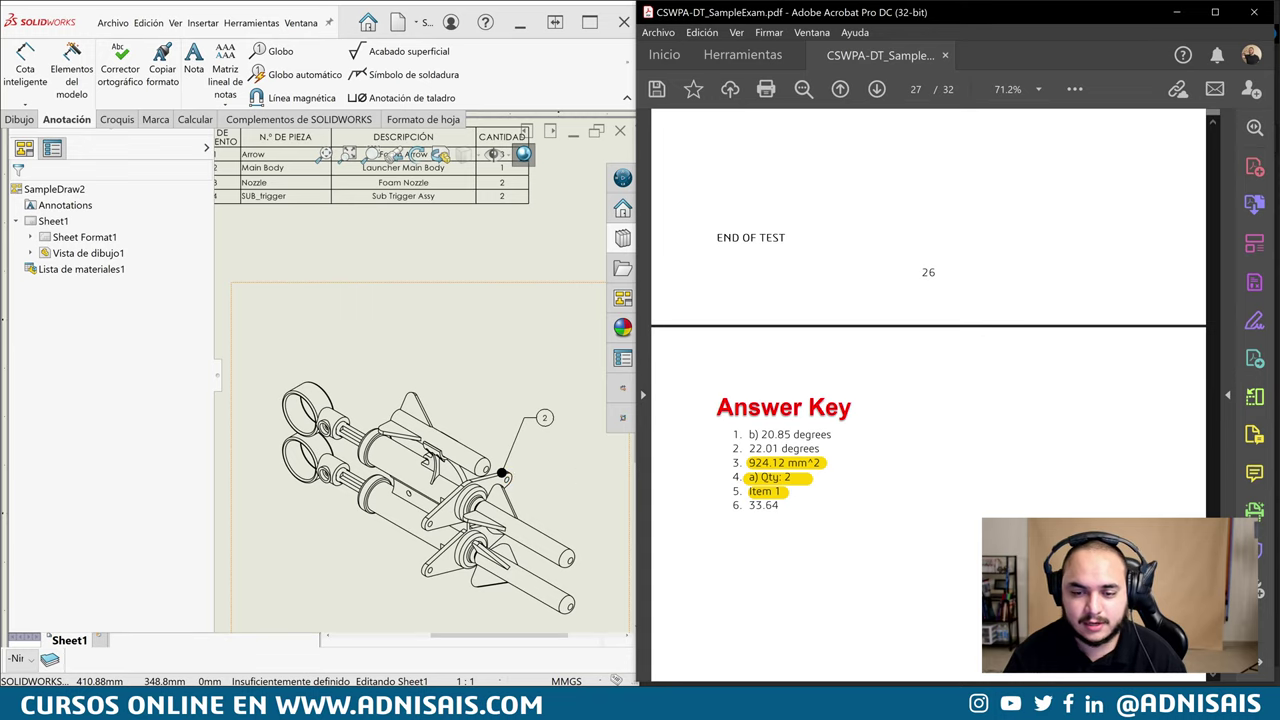
scroll(928, 400, "up", 2)
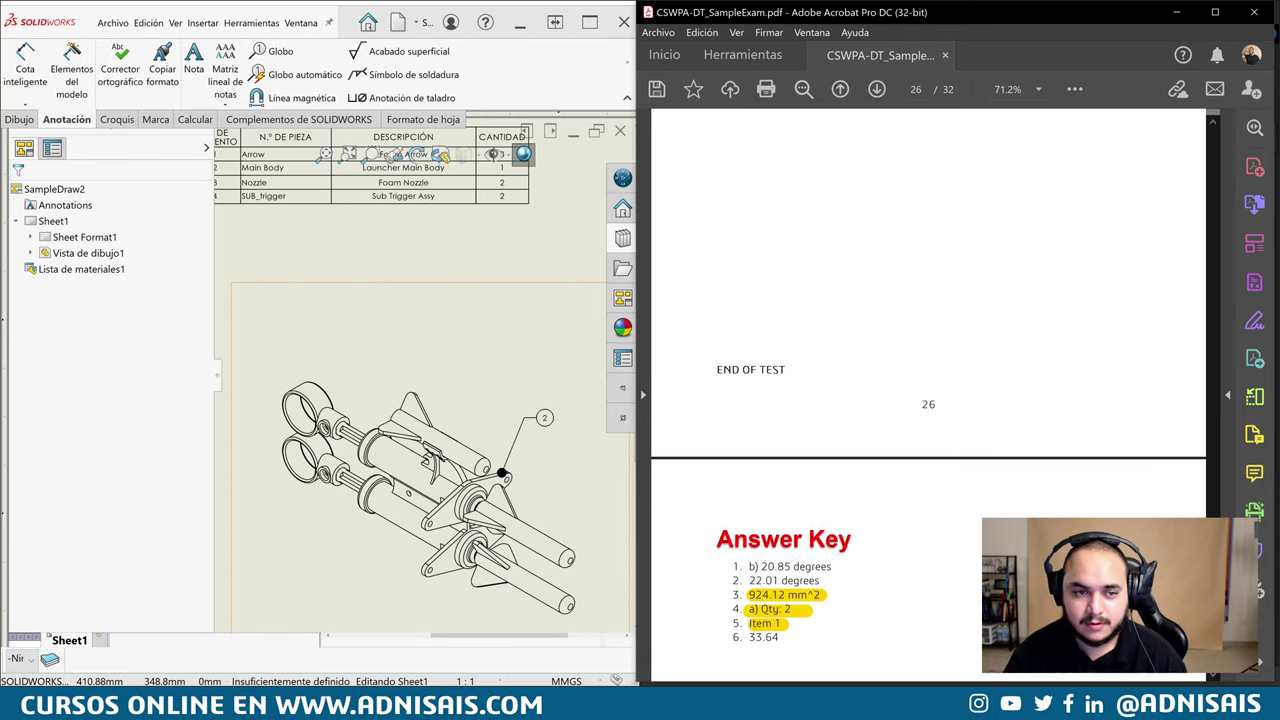
scroll(928, 400, "up", 10)
scroll(1231, 508, "up", 3)
scroll(1231, 508, "up", 3)
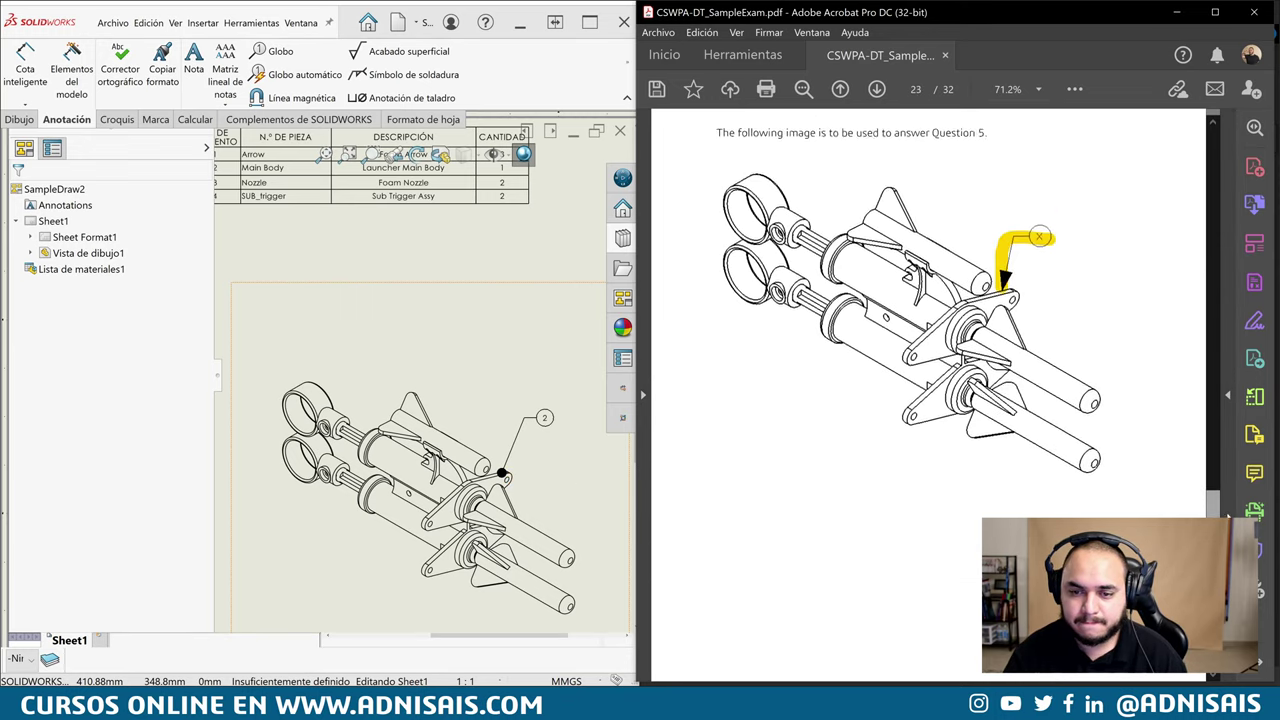
scroll(1231, 508, "up", 2)
scroll(1231, 508, "up", 3)
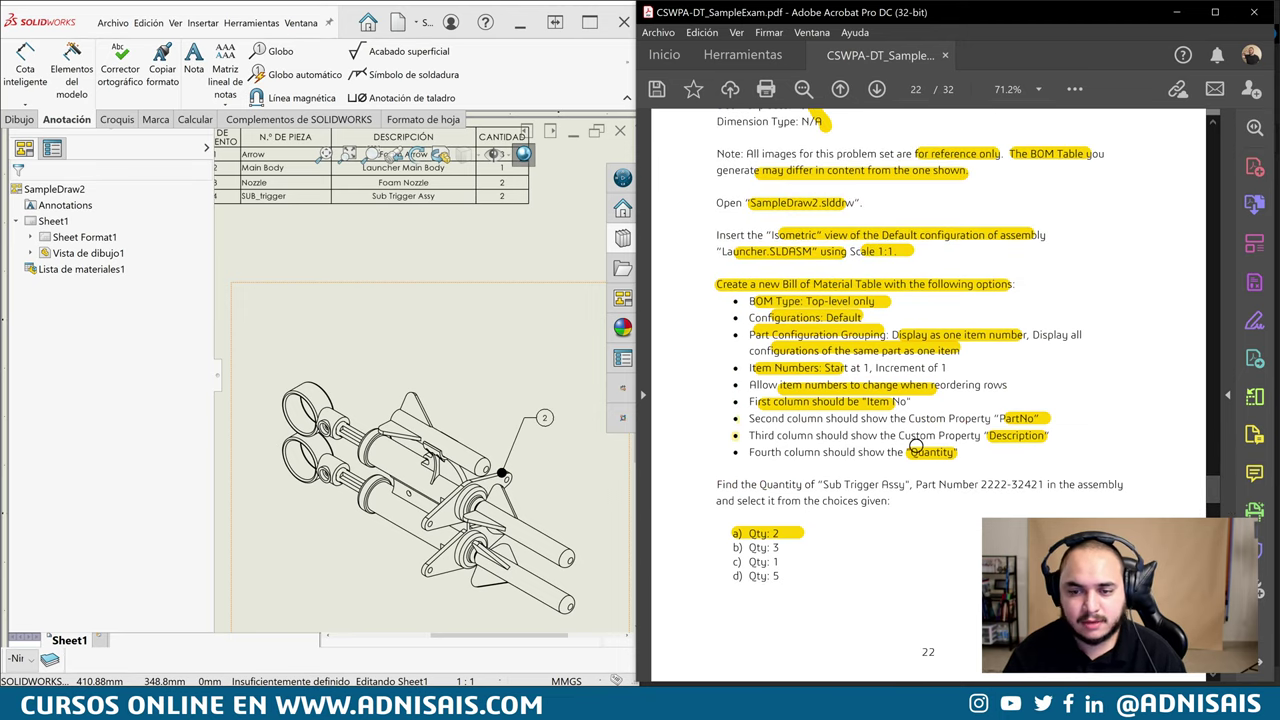
mouse_move(765, 401)
left_mouse_down()
mouse_move(748, 401)
mouse_move(1008, 387)
left_mouse_up()
Scroll through the exam and return to page 22's highlighted BOM options
scroll(265, 200, "up", 1)
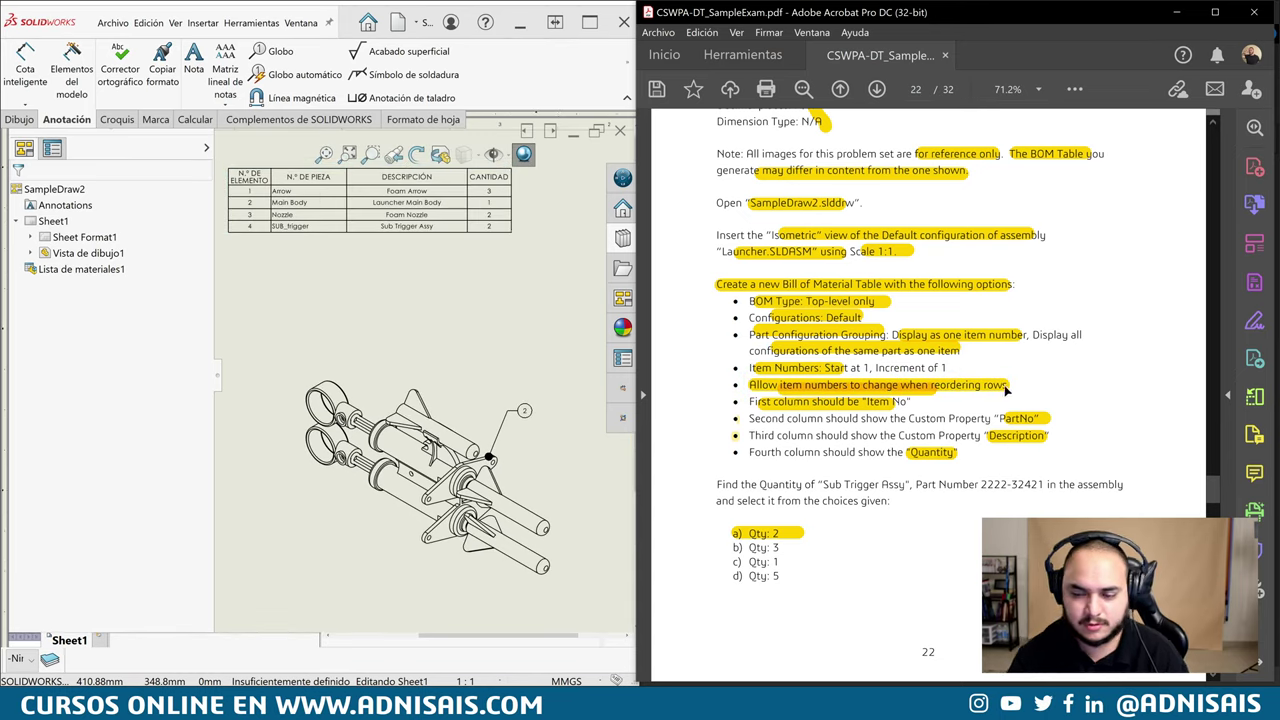
scroll(893, 405, "down", 1)
scroll(893, 405, "down", 2)
scroll(893, 405, "down", 5)
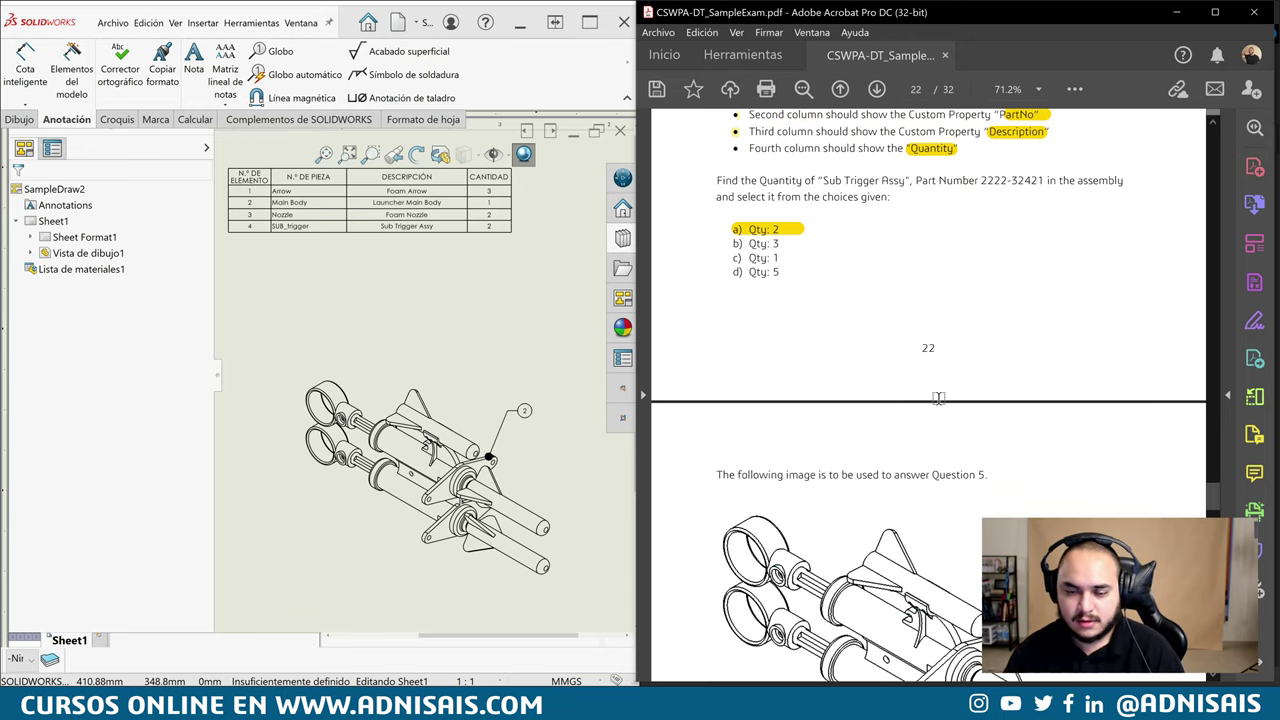
scroll(893, 405, "down", 2)
scroll(1047, 433, "down", 3)
scroll(1047, 433, "down", 2)
scroll(1047, 433, "down", 2)
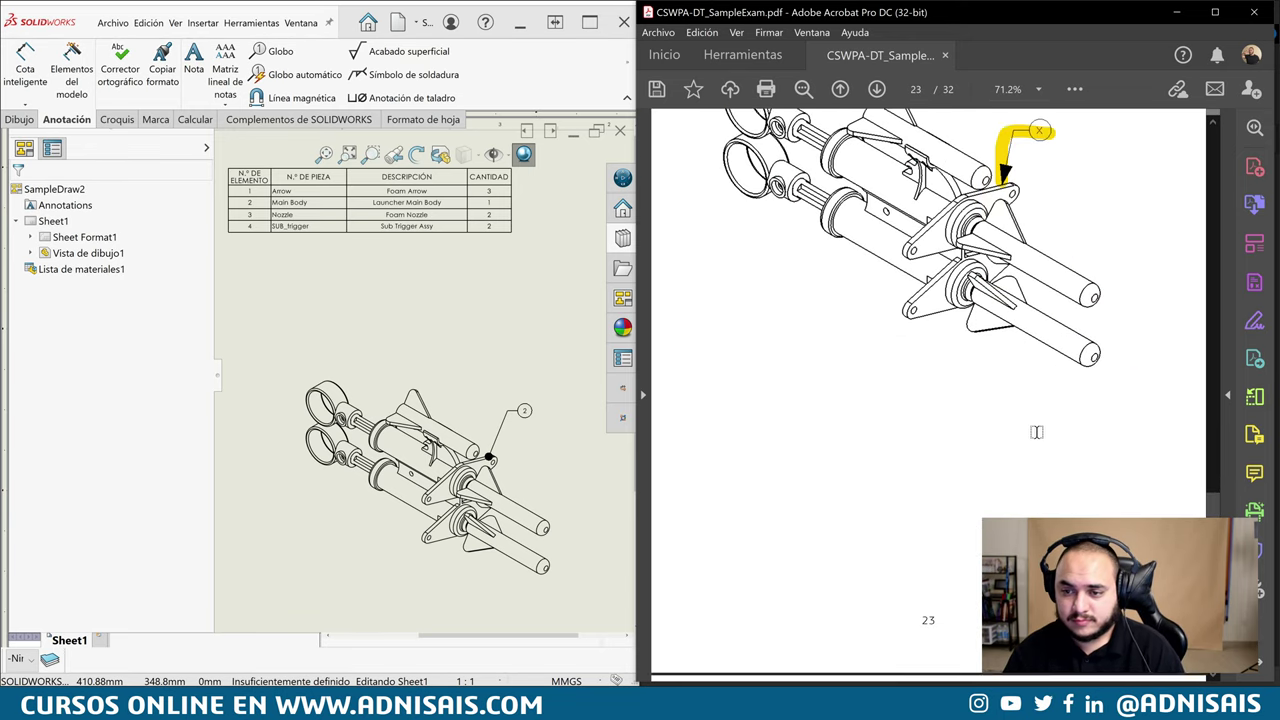
scroll(1047, 433, "down", 2)
scroll(1047, 433, "down", 3)
scroll(1070, 420, "down", 2)
scroll(1080, 411, "down", 1)
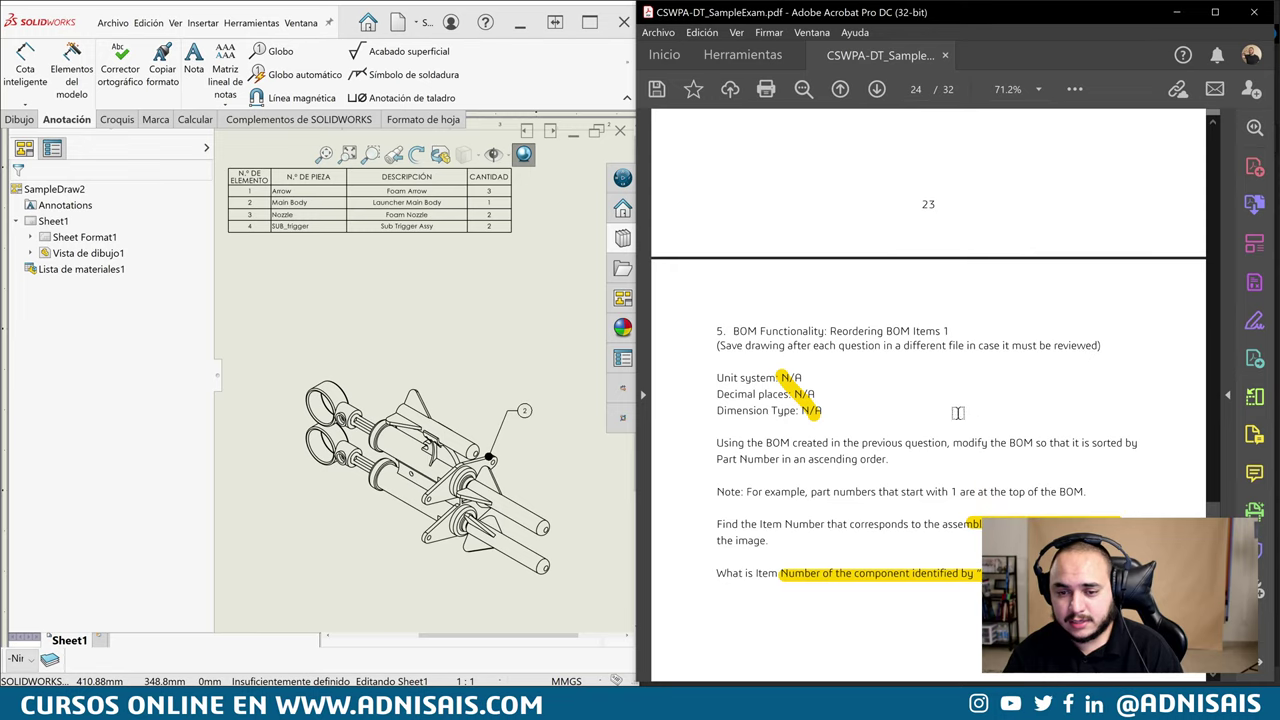
scroll(900, 400, "down", 2)
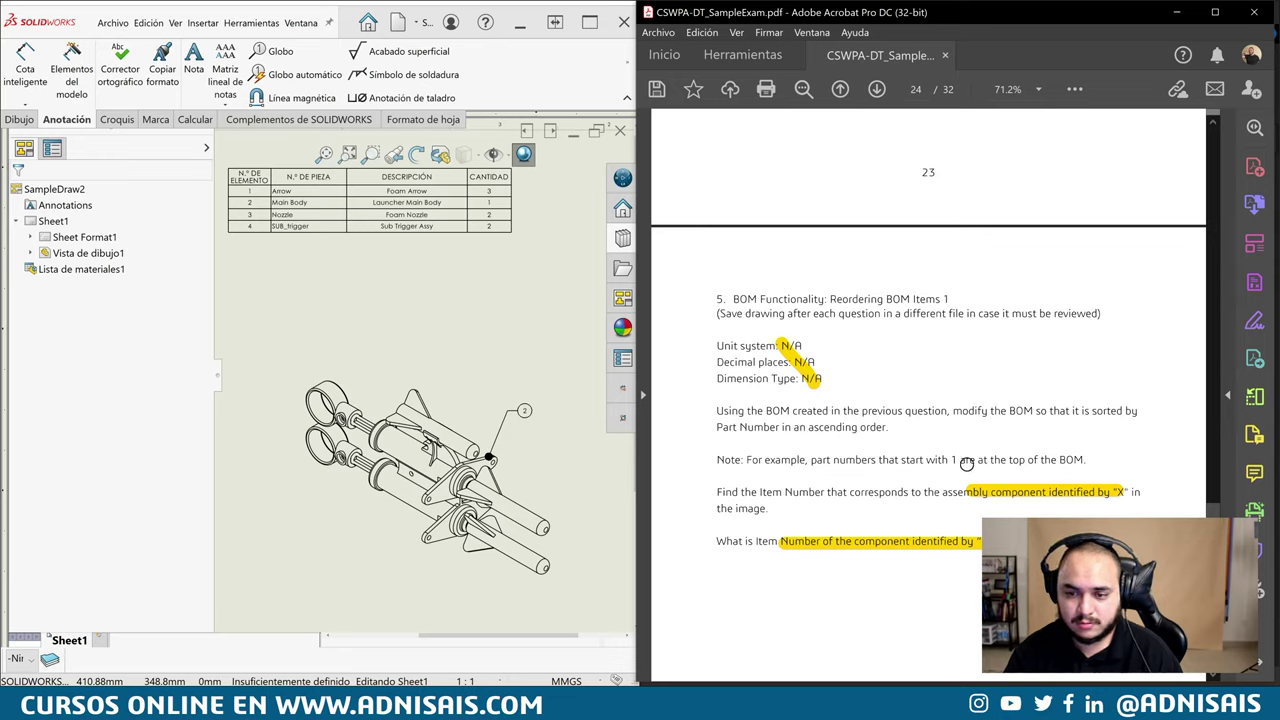
scroll(1000, 443, "up", 2)
scroll(984, 413, "up", 3)
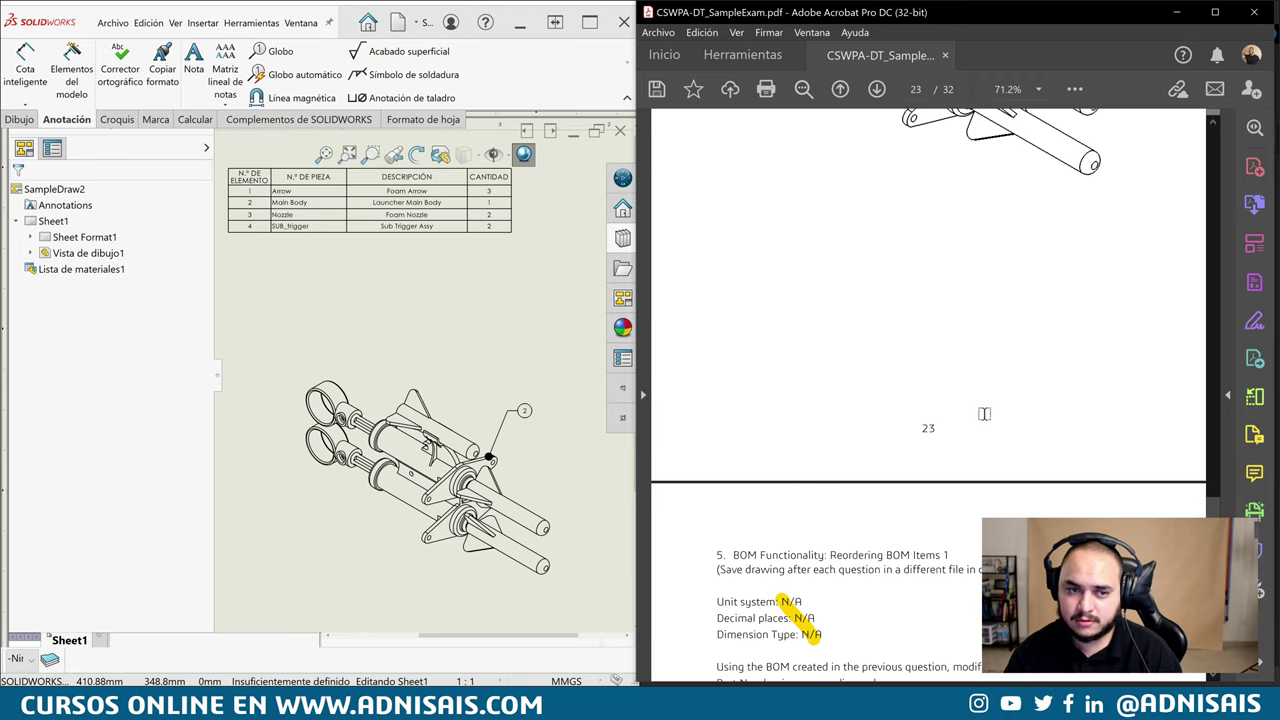
scroll(984, 413, "up", 6)
scroll(981, 388, "up", 4)
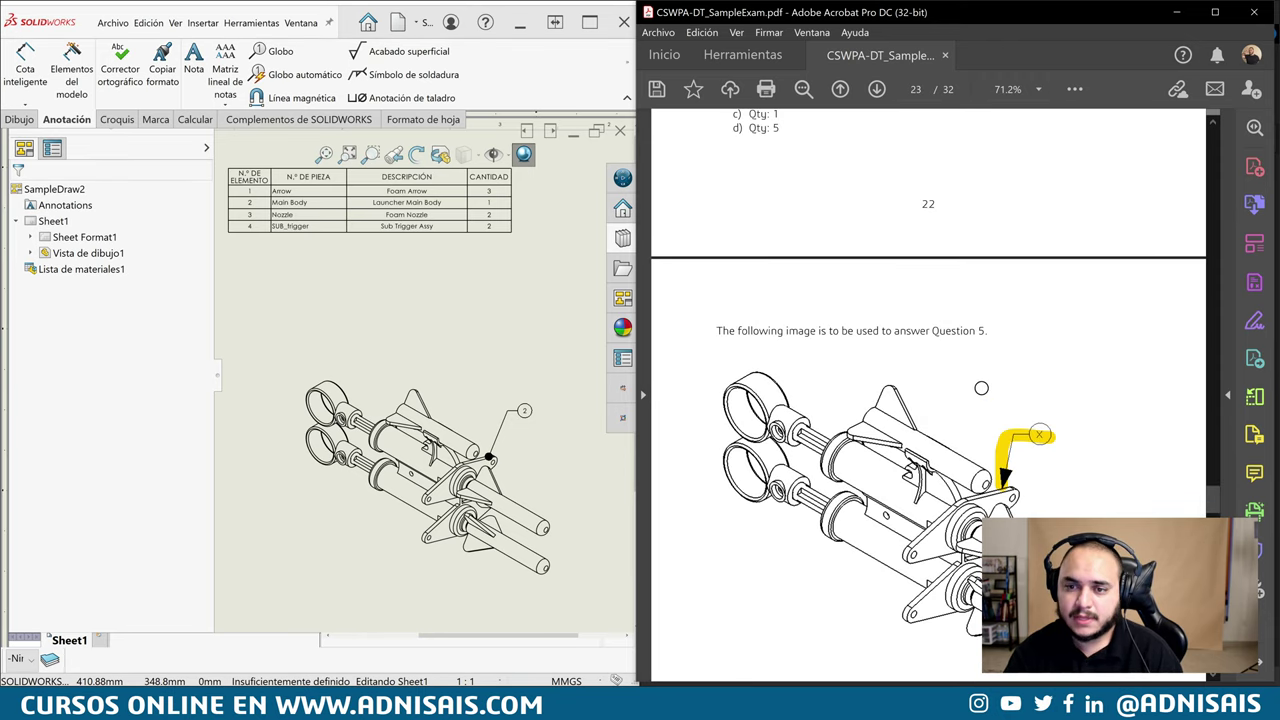
scroll(981, 388, "up", 3)
scroll(970, 356, "up", 3)
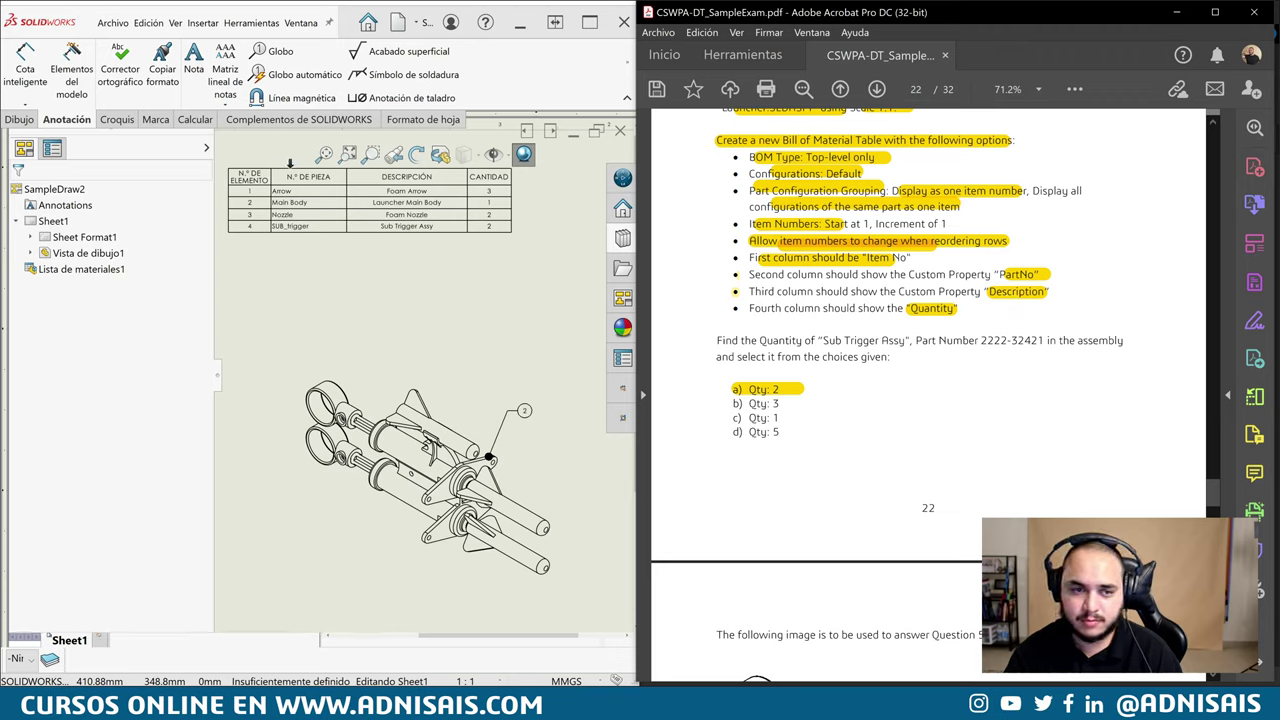
Confirm BOM column B keeps the part number column type
left_click(290, 165)
left_click(360, 131)
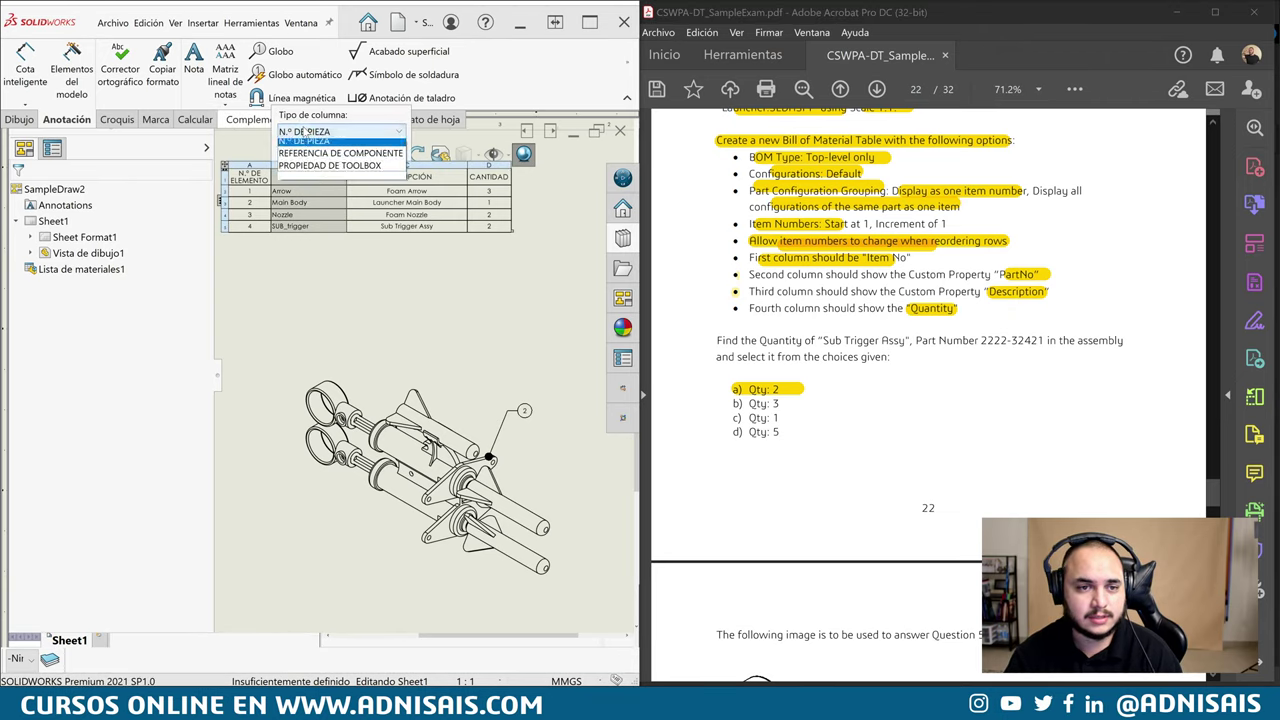
left_click(365, 197)
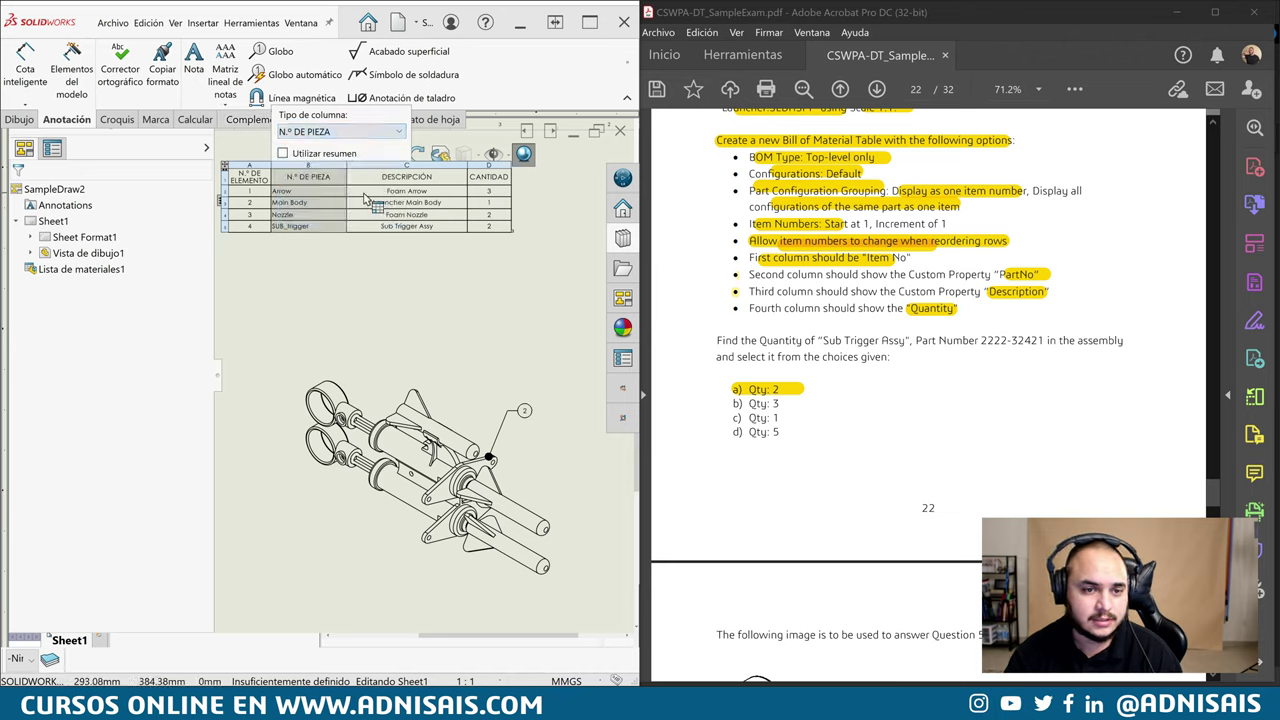
left_click(455, 285)
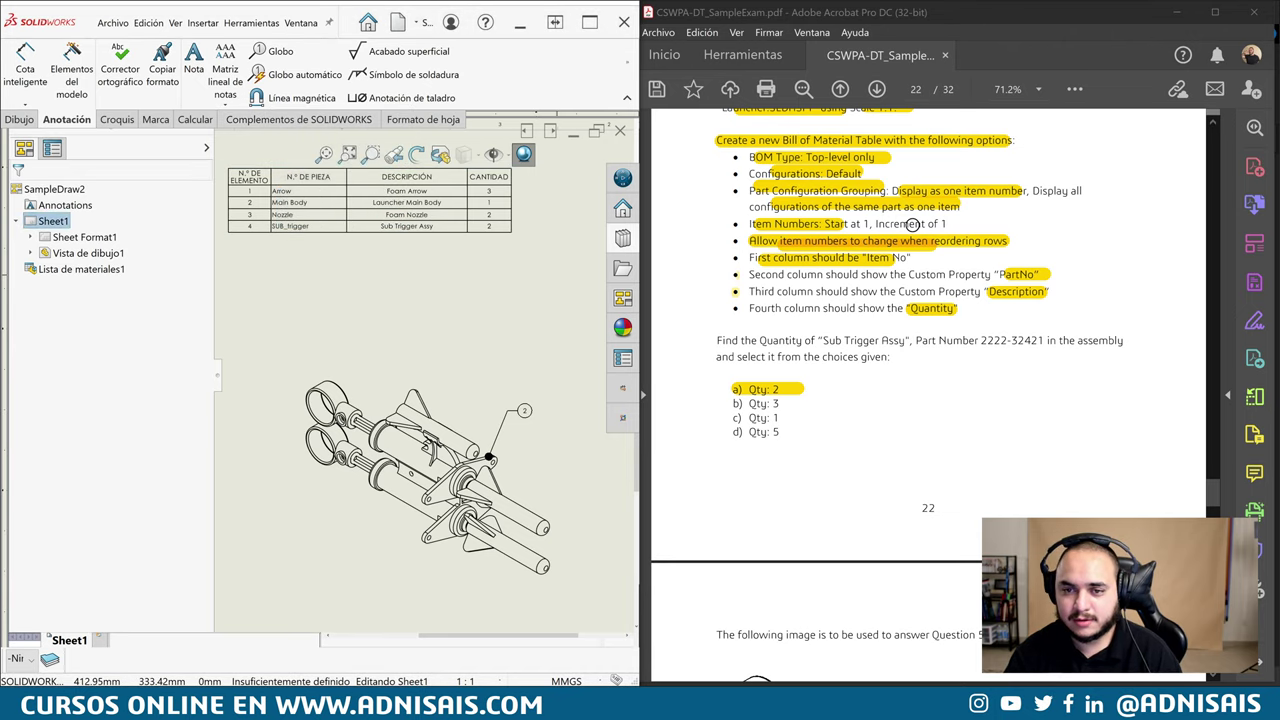
Highlight 'Part Number 2222-32421' in the Sub Trigger Assy quantity question
scroll(888, 248, "up", 1)
scroll(888, 235, "up", 1)
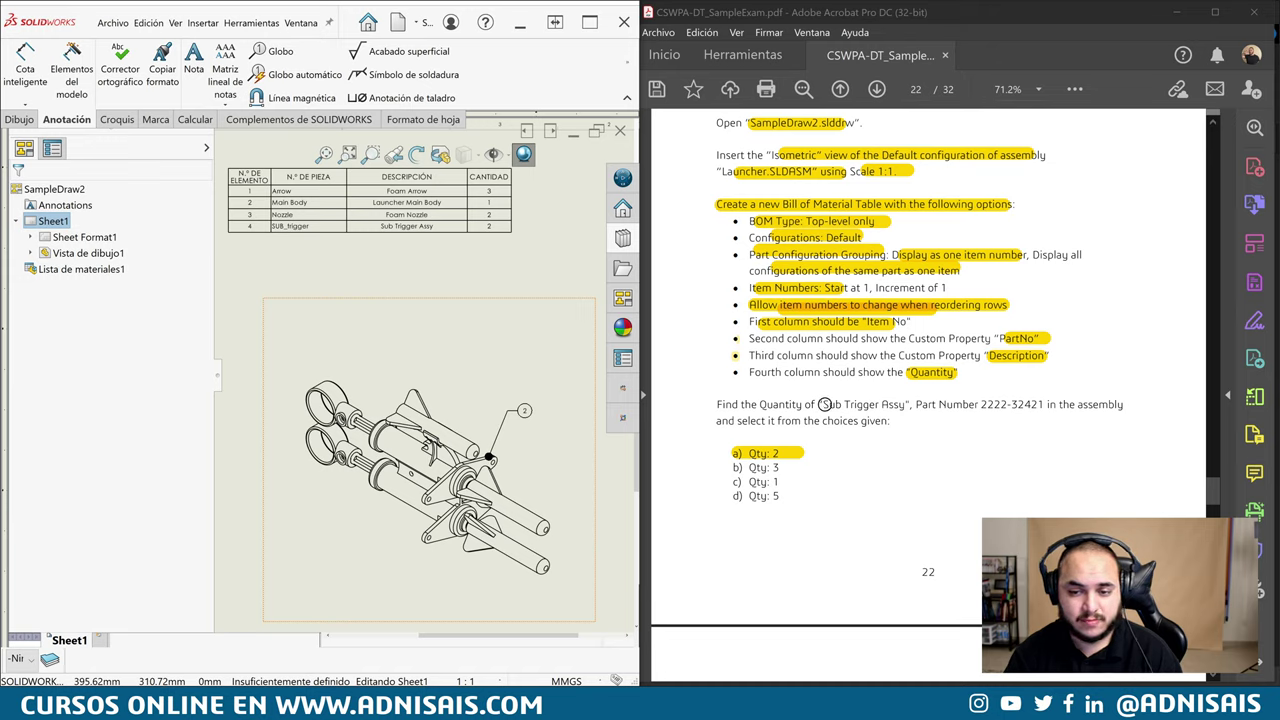
scroll(971, 404, "down", 1)
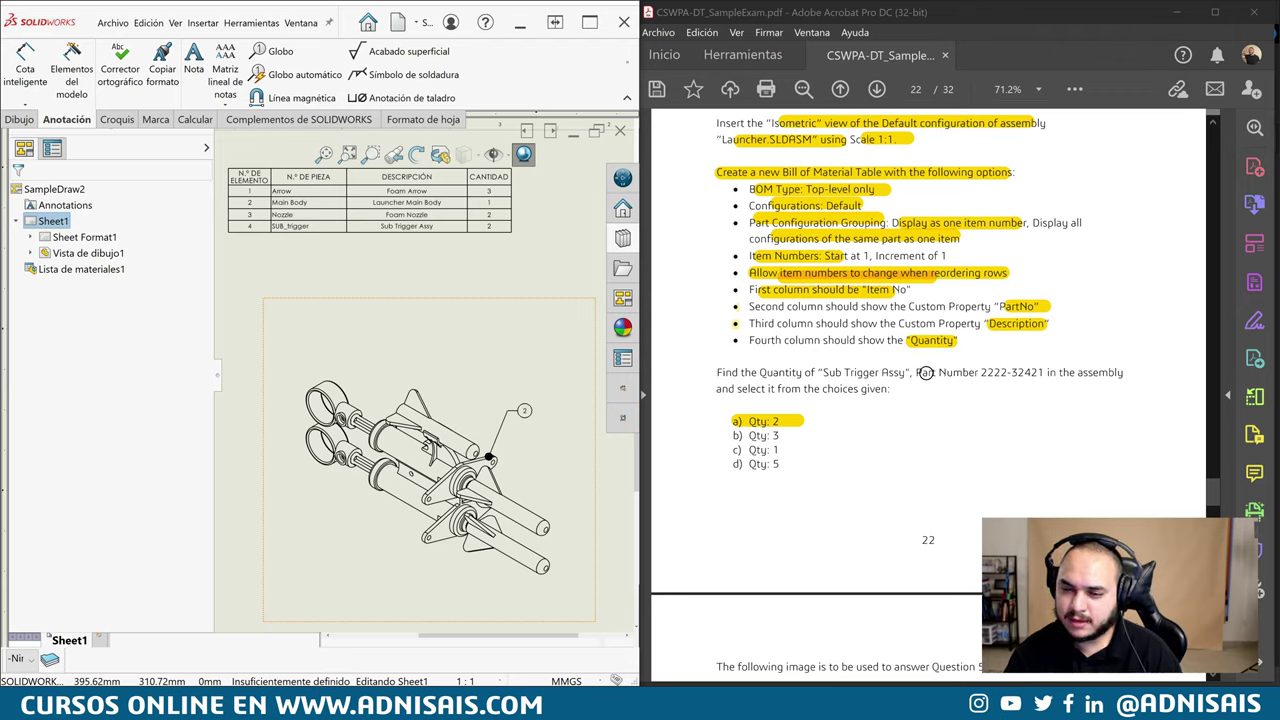
left_click_drag(924, 372, 1040, 372)
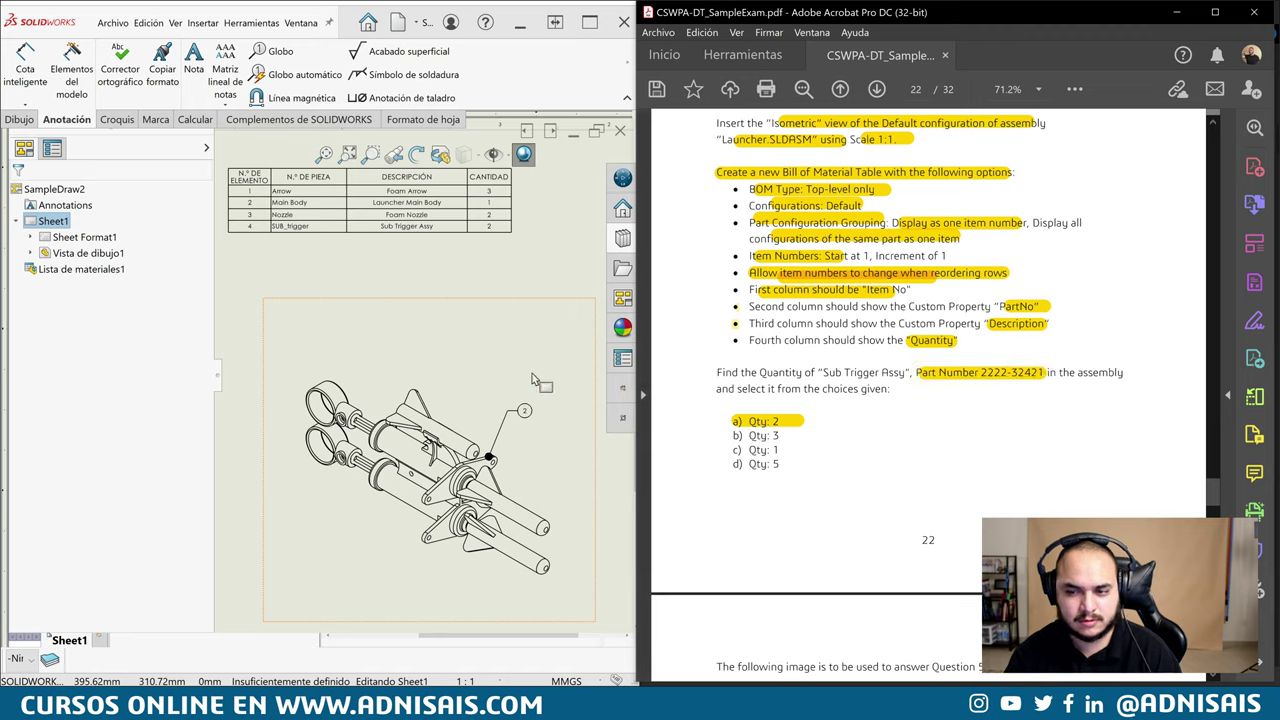
scroll(540, 383, "up", 2)
scroll(382, 277, "down", 3)
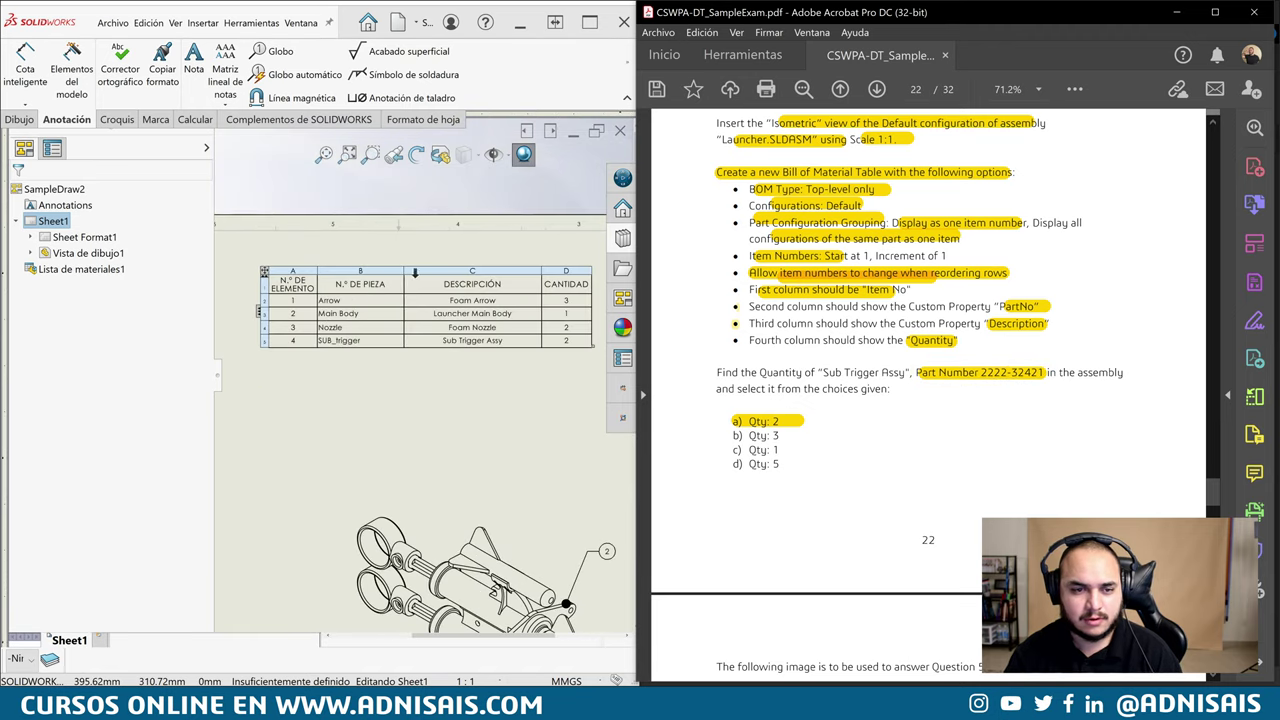
Make column B a PROPIEDAD PERSONALIZADA column showing the PartNo property
left_click(383, 271)
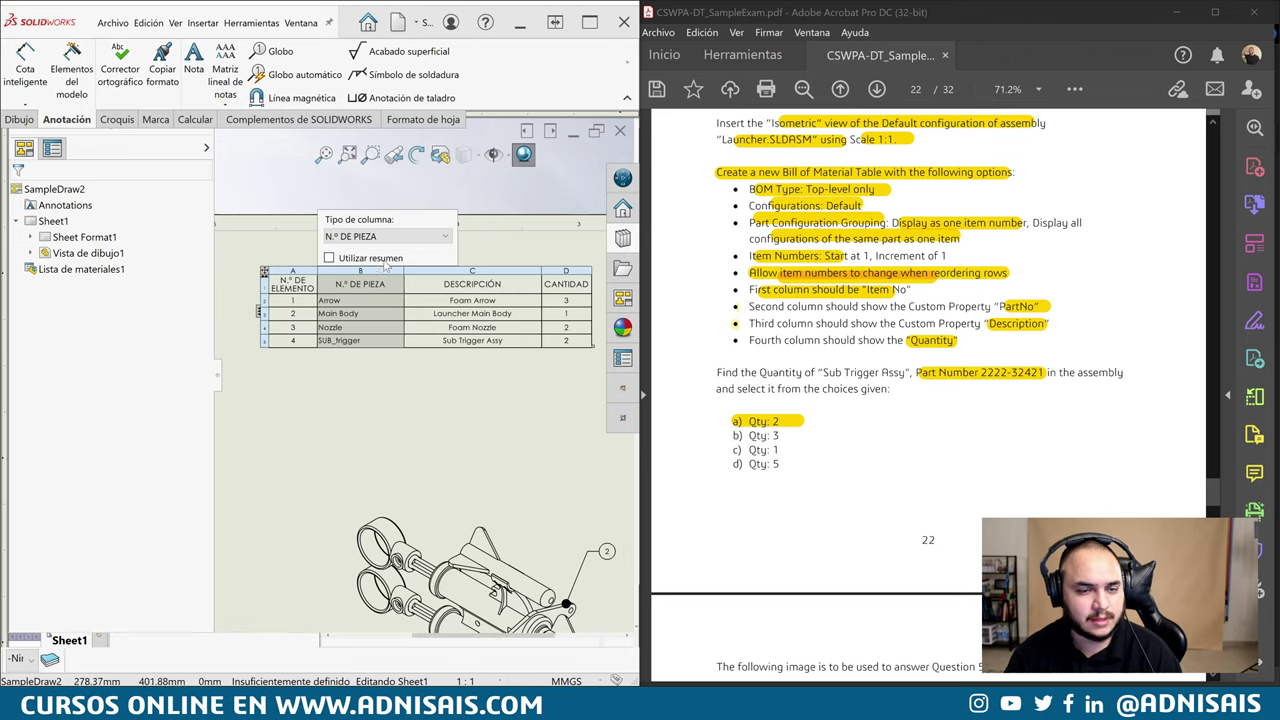
left_click(452, 270)
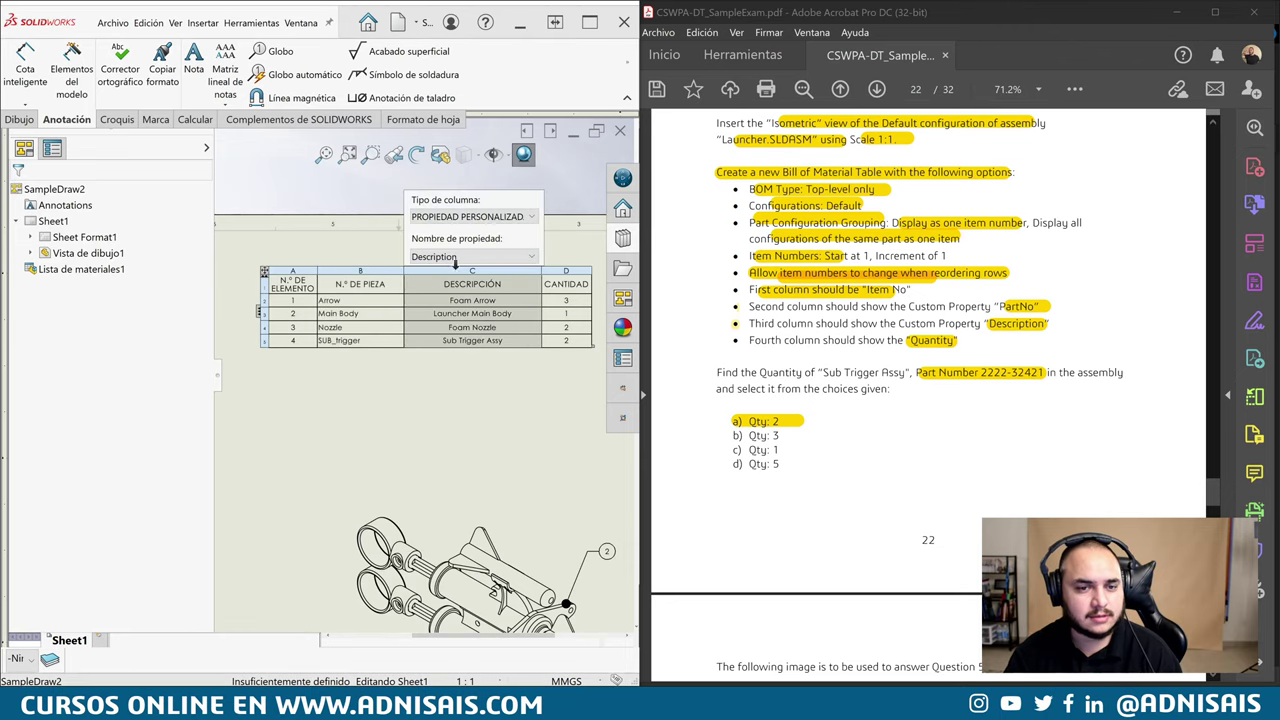
left_click(467, 256)
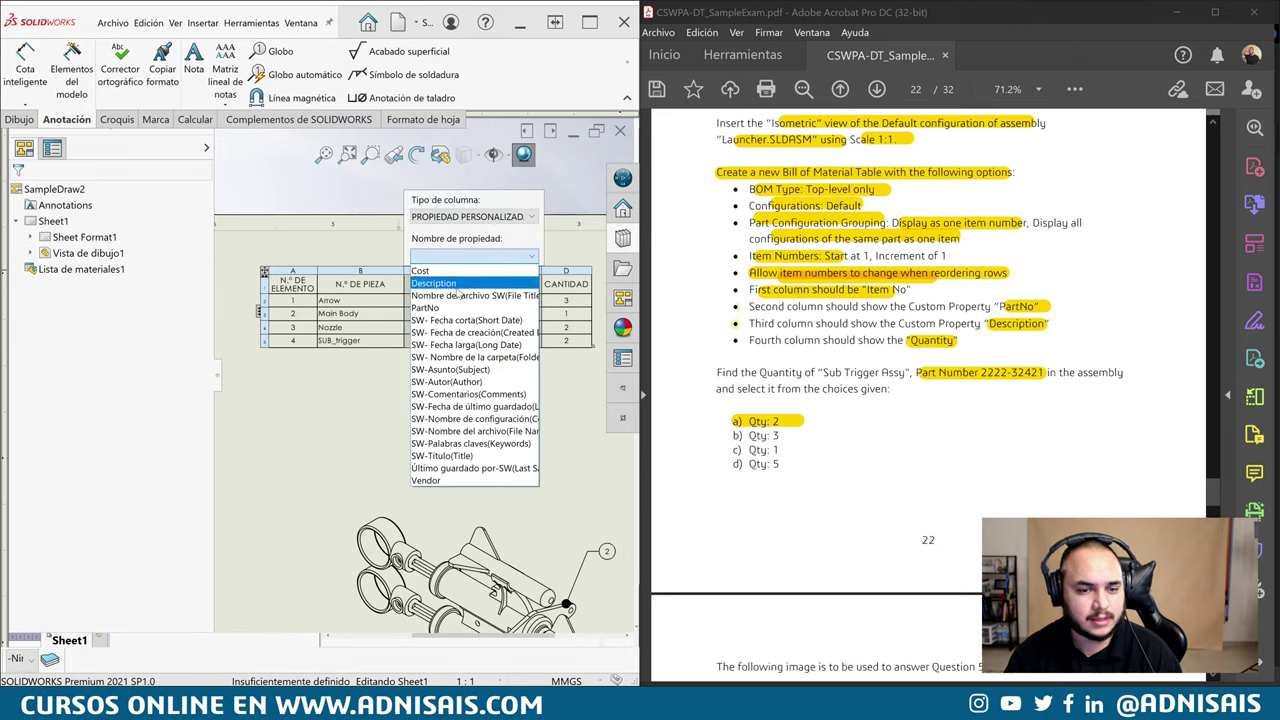
left_click(443, 311)
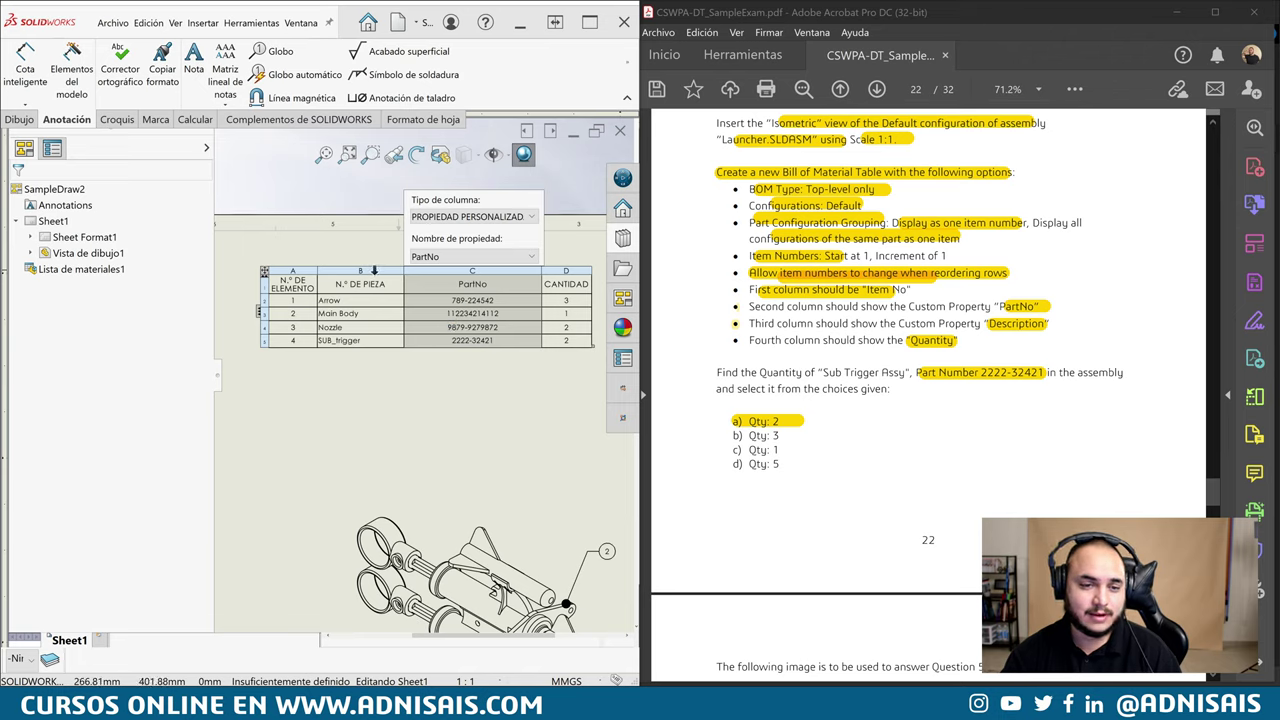
left_click(460, 256)
left_click(369, 233)
left_click(377, 271)
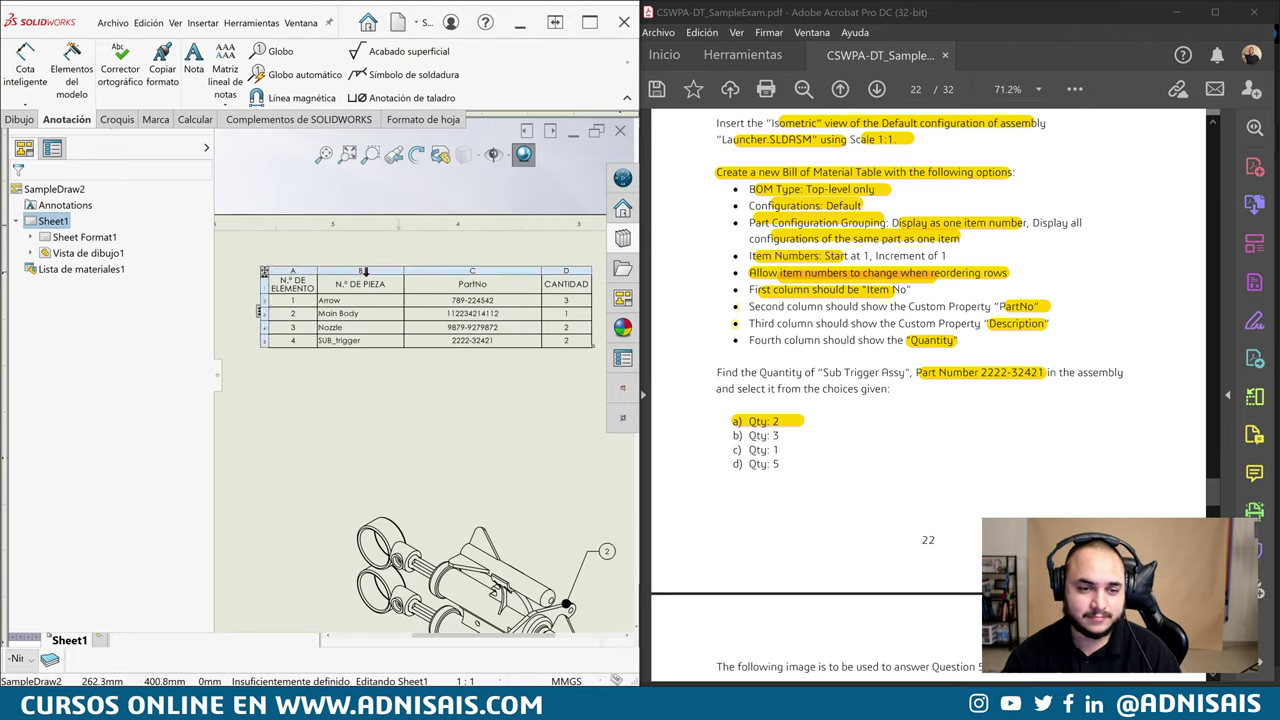
left_click(385, 236)
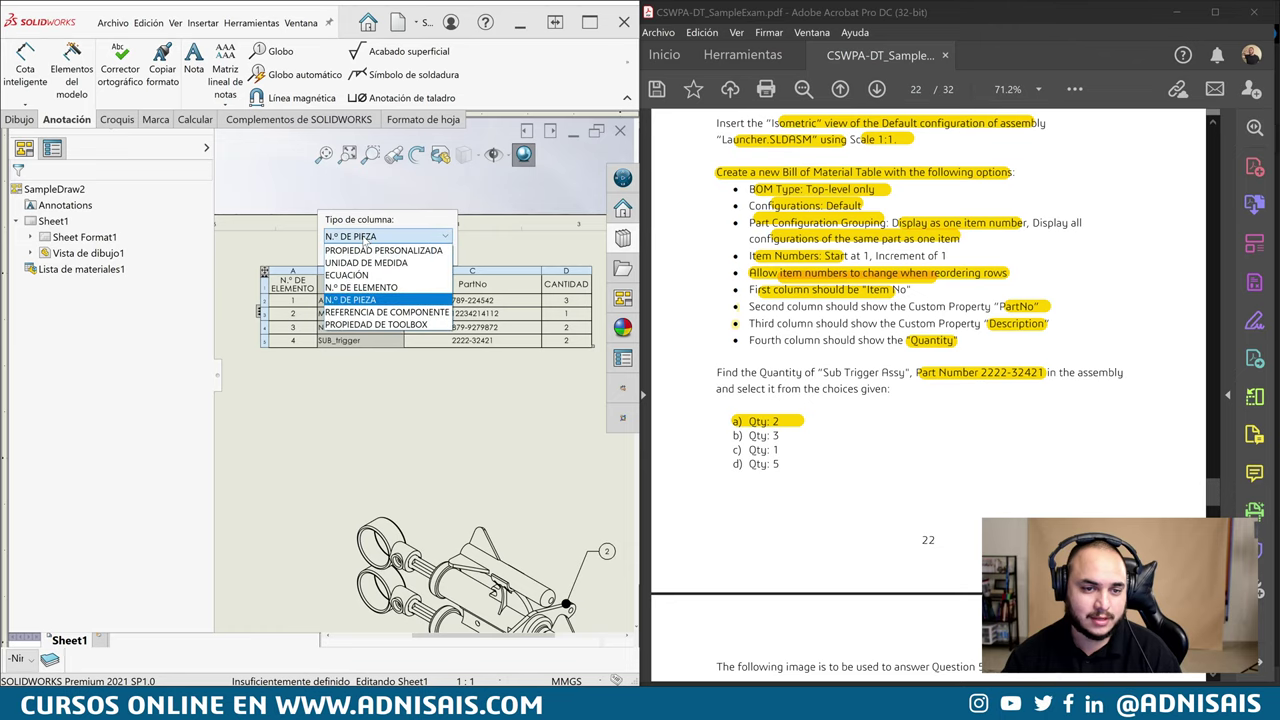
left_click(387, 250)
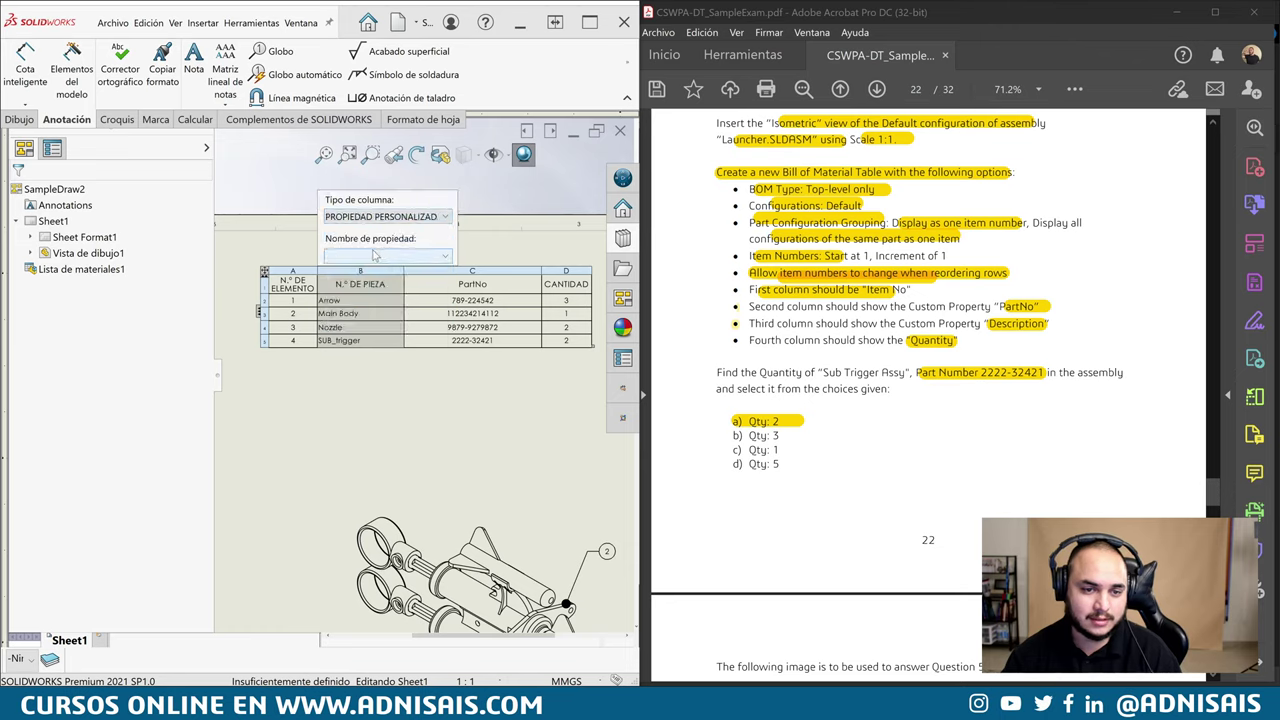
left_click(372, 256)
left_click(362, 308)
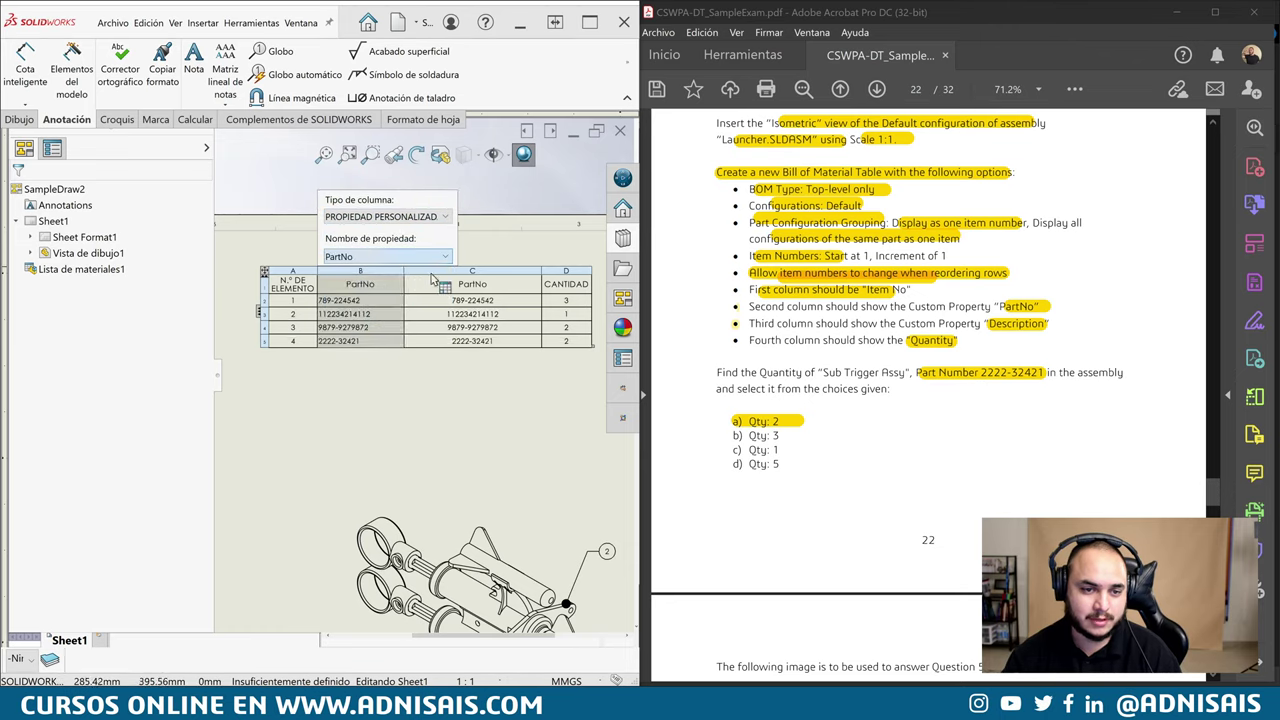
Set column C's property name to Description
left_click(476, 271)
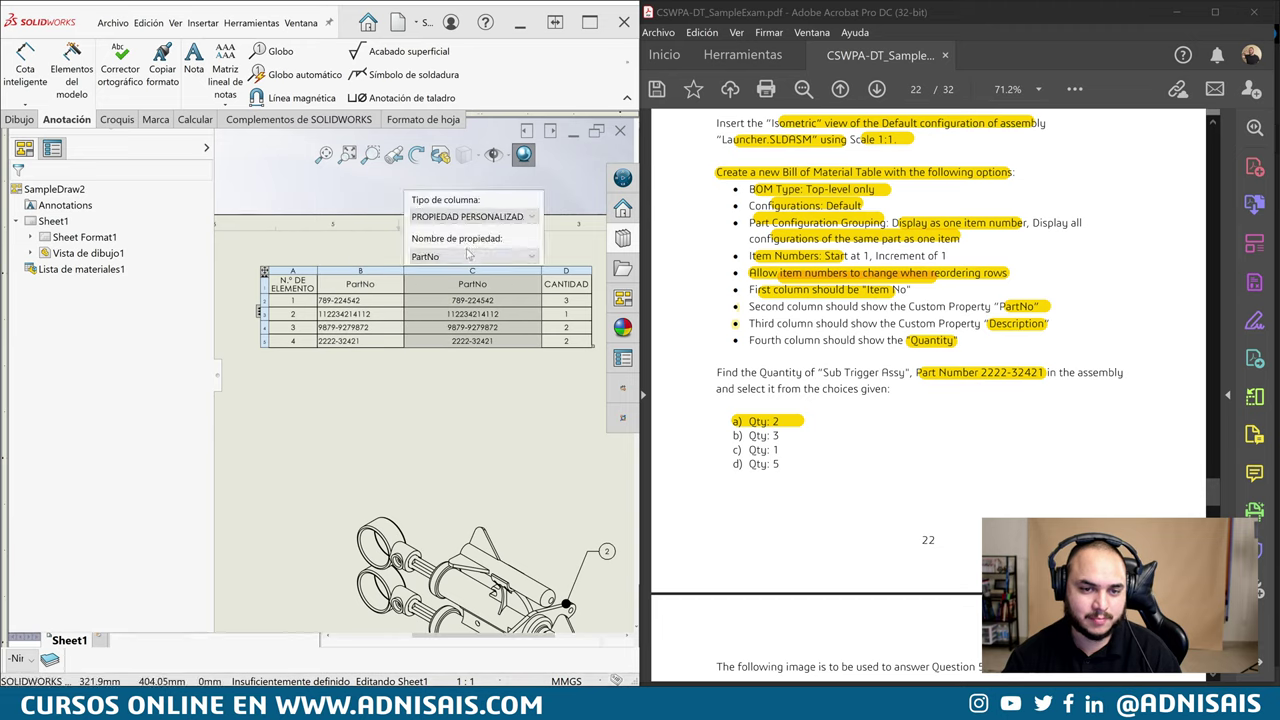
left_click(472, 256)
left_click(440, 278)
left_click(387, 258)
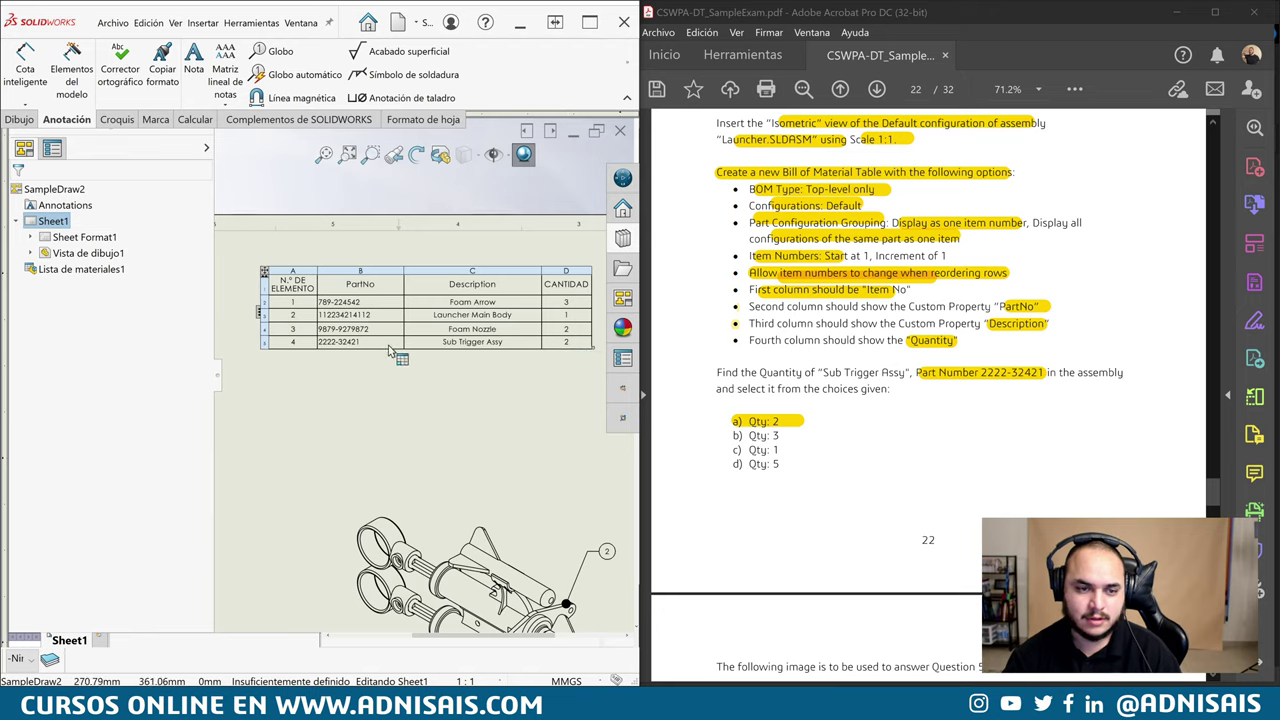
Sort the BOM by PartNo ascending so its items renumber 1–4
right_click(369, 271)
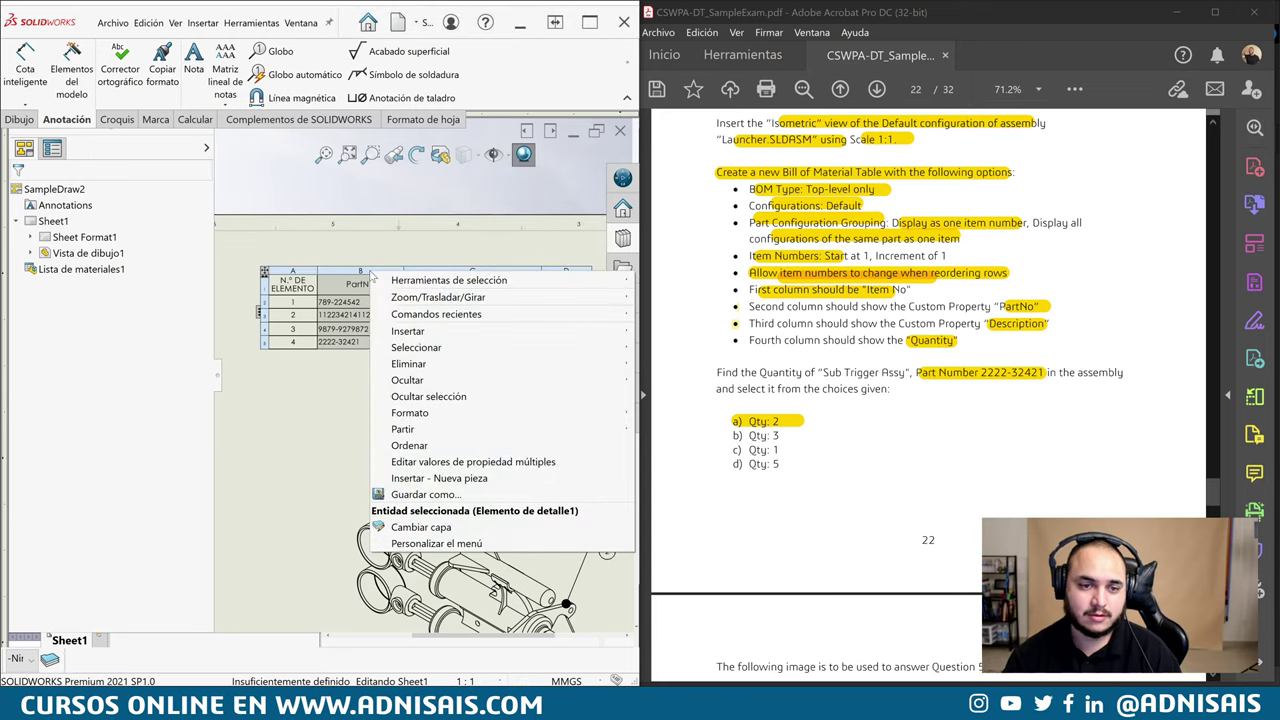
left_click(460, 447)
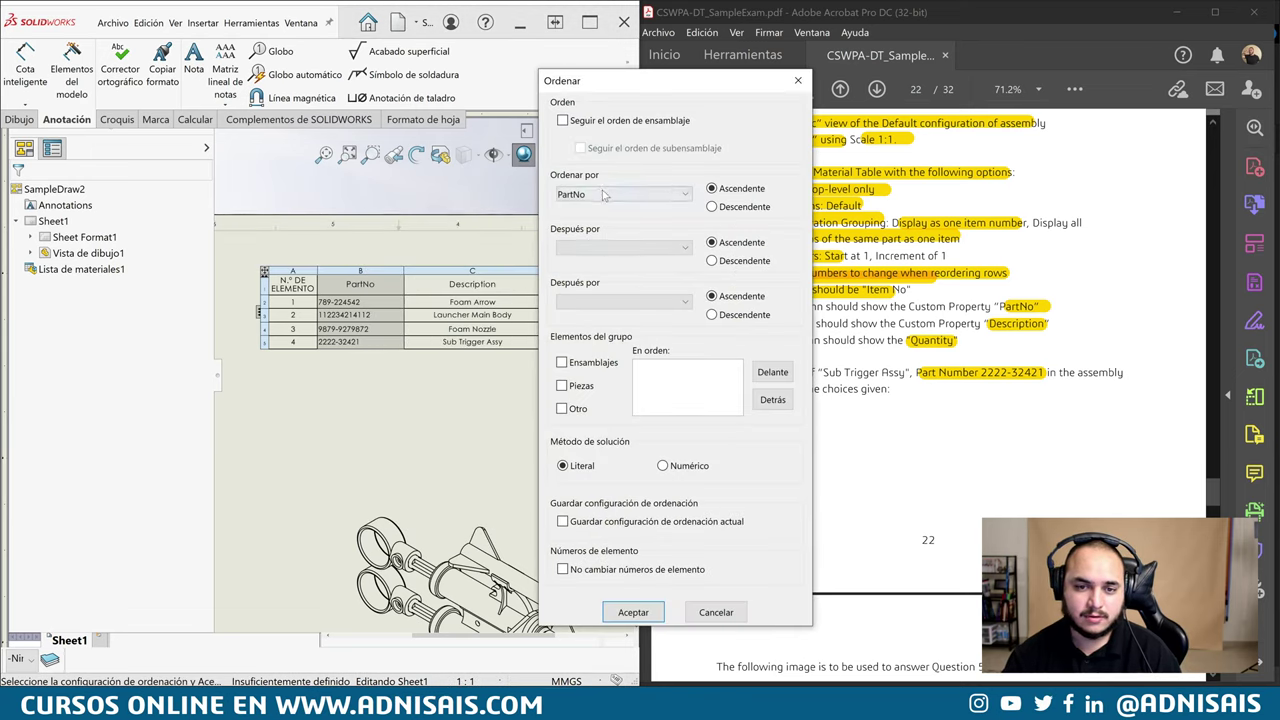
left_click(633, 612)
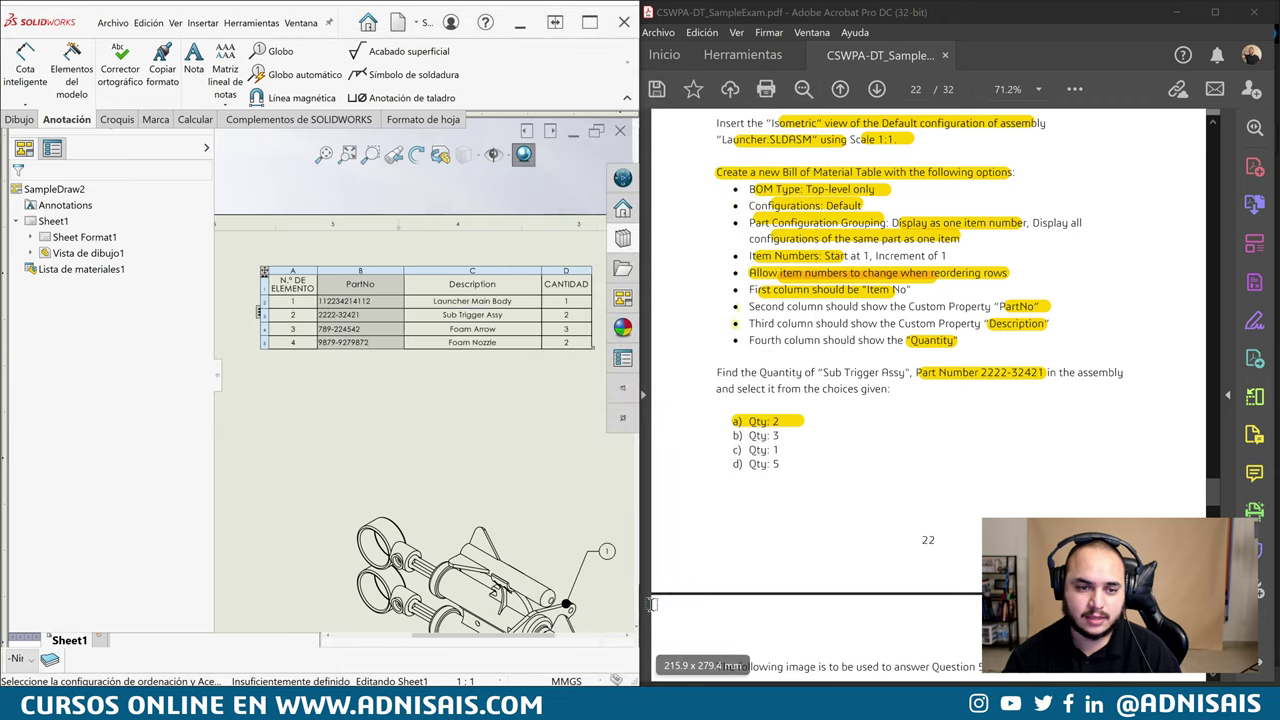
left_click(603, 552)
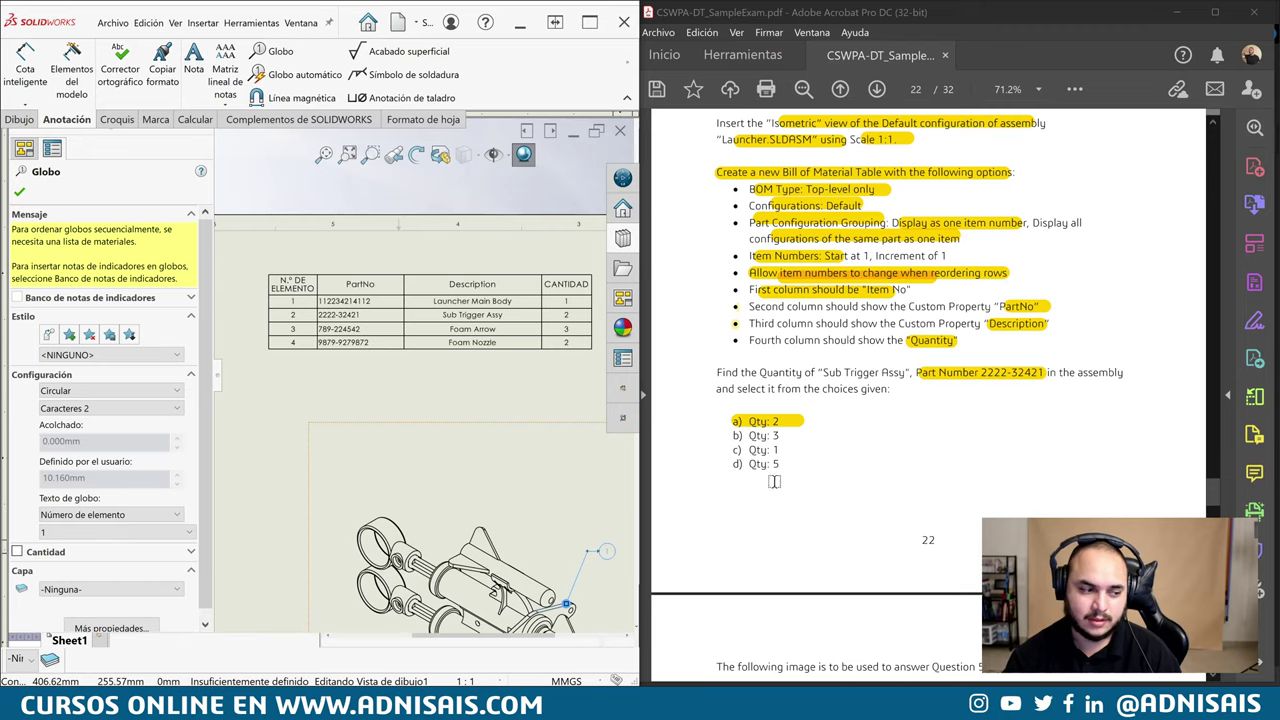
scroll(948, 397, "down", 2)
scroll(948, 397, "down", 2)
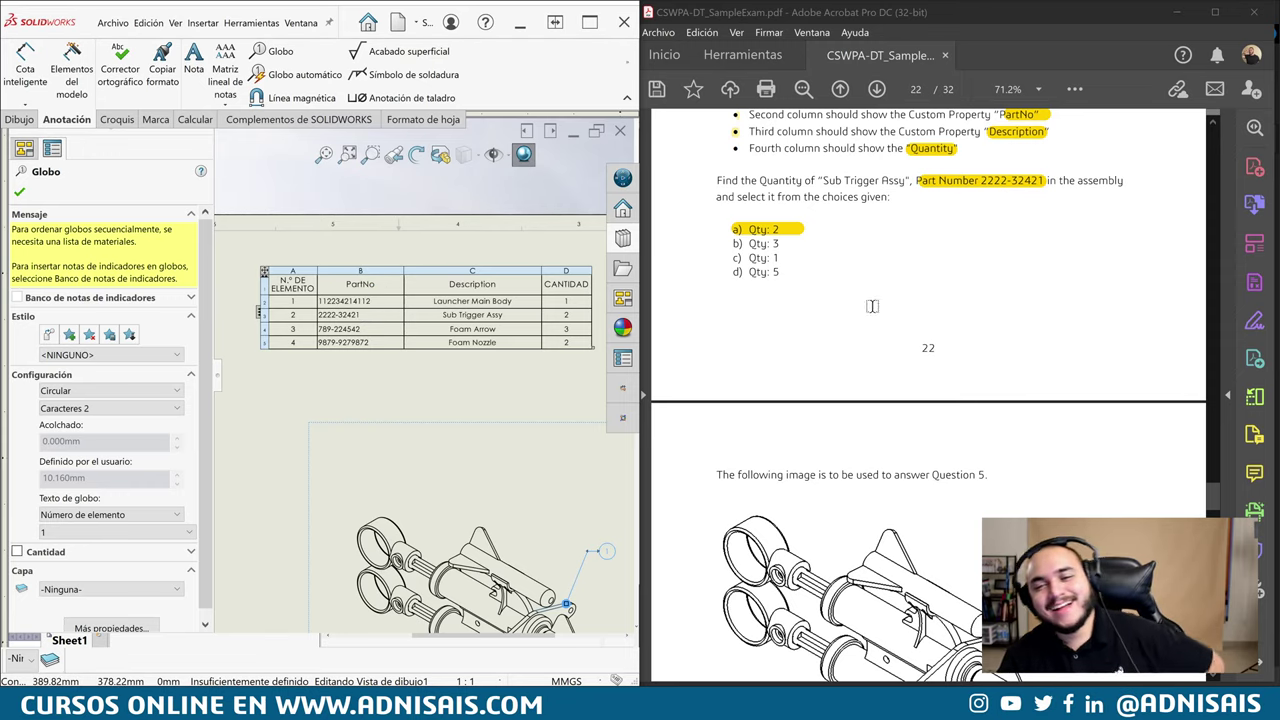
scroll(1042, 311, "down", 3)
scroll(1042, 311, "down", 2)
scroll(1048, 340, "down", 5)
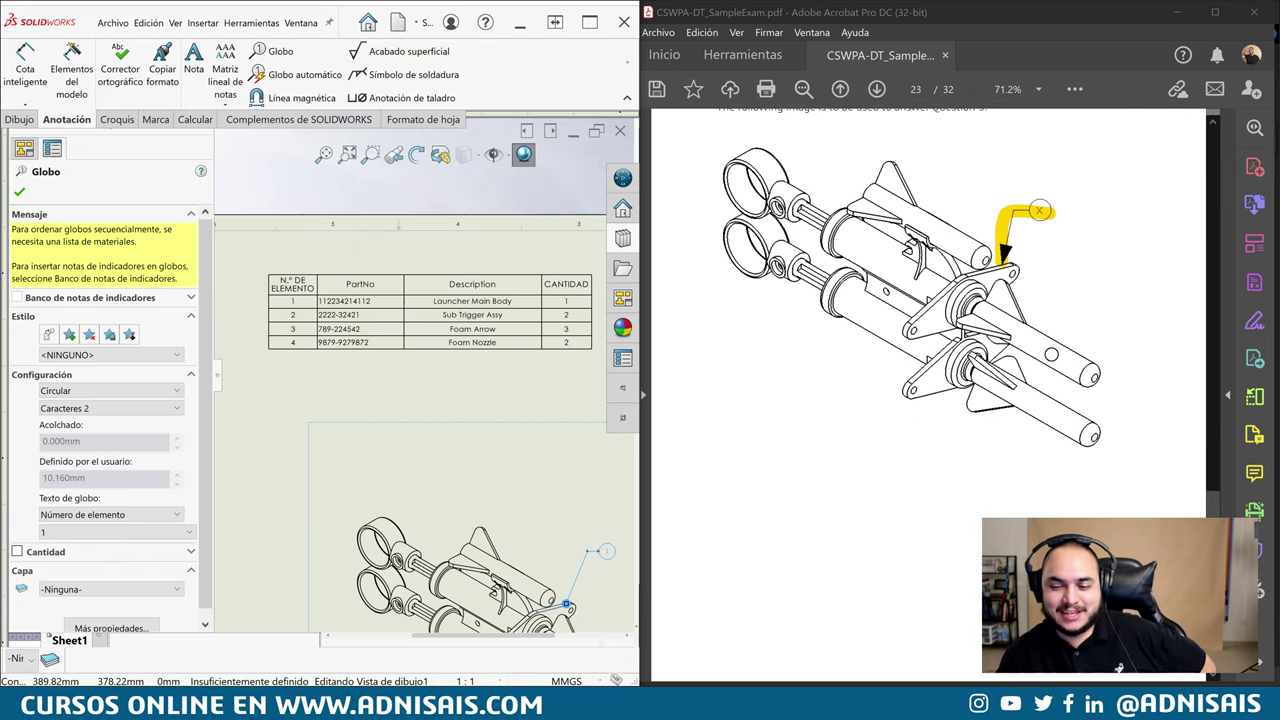
scroll(1050, 345, "down", 2)
scroll(1056, 353, "down", 1)
scroll(1056, 353, "down", 2)
scroll(1060, 354, "down", 2)
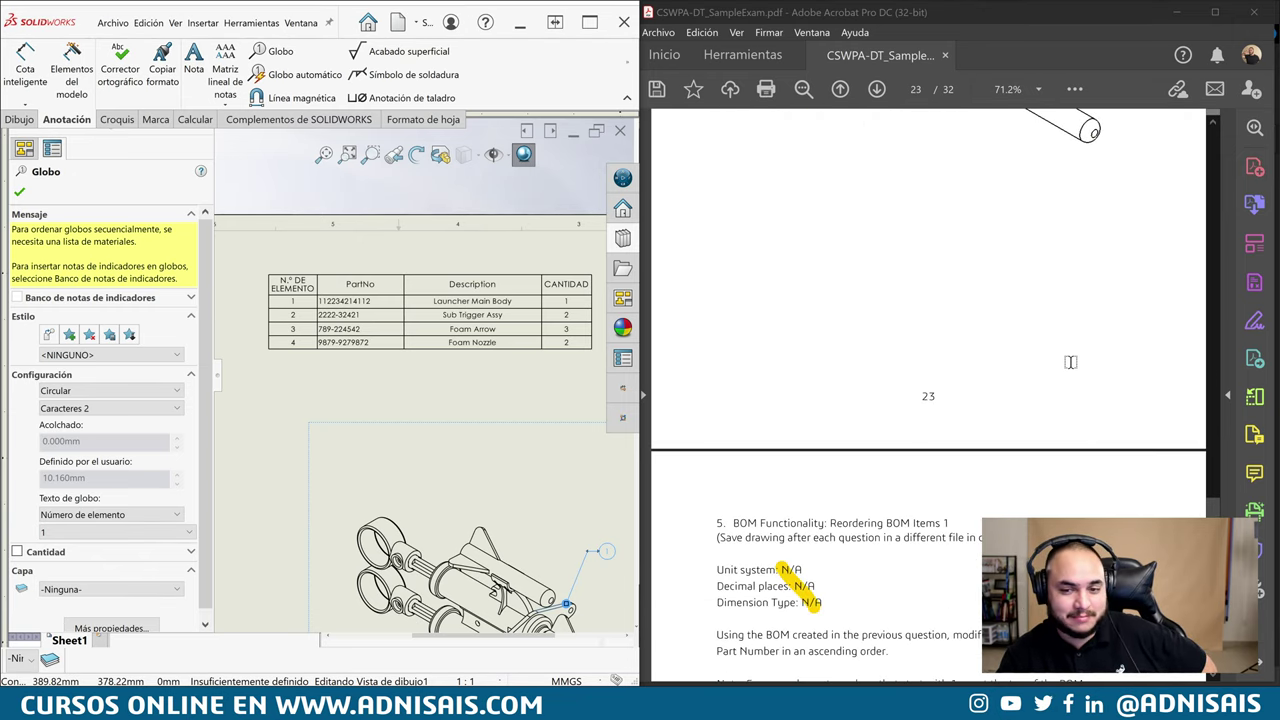
scroll(1066, 354, "down", 3)
scroll(1077, 355, "down", 3)
scroll(1077, 355, "down", 5)
scroll(1094, 334, "down", 2)
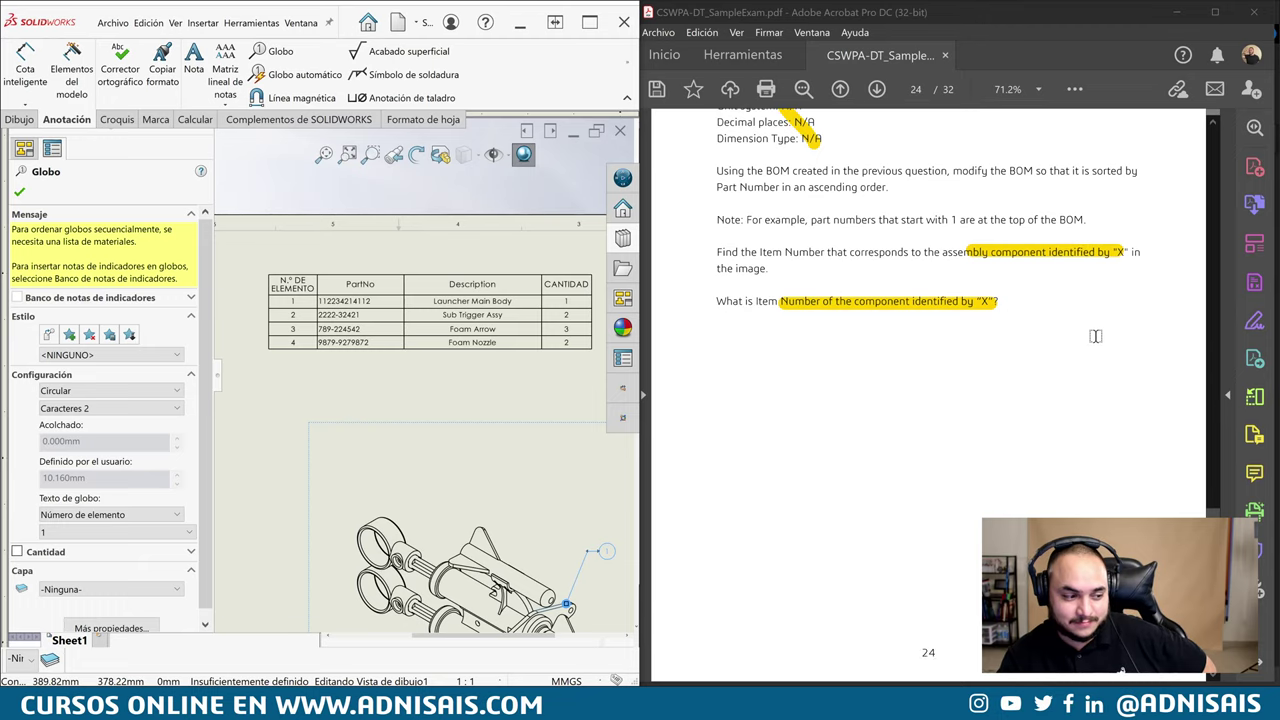
scroll(1106, 343, "down", 2)
scroll(1109, 350, "down", 2)
scroll(1109, 350, "down", 2)
scroll(1115, 360, "down", 2)
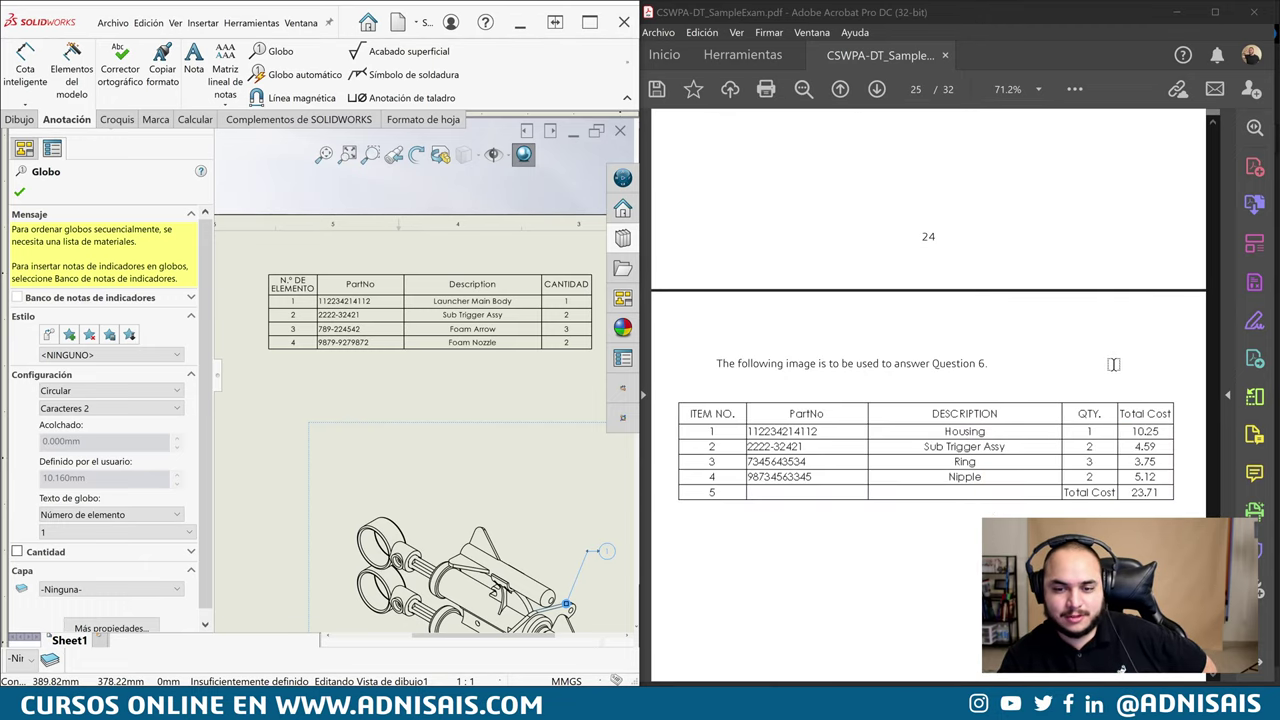
scroll(1122, 373, "down", 1)
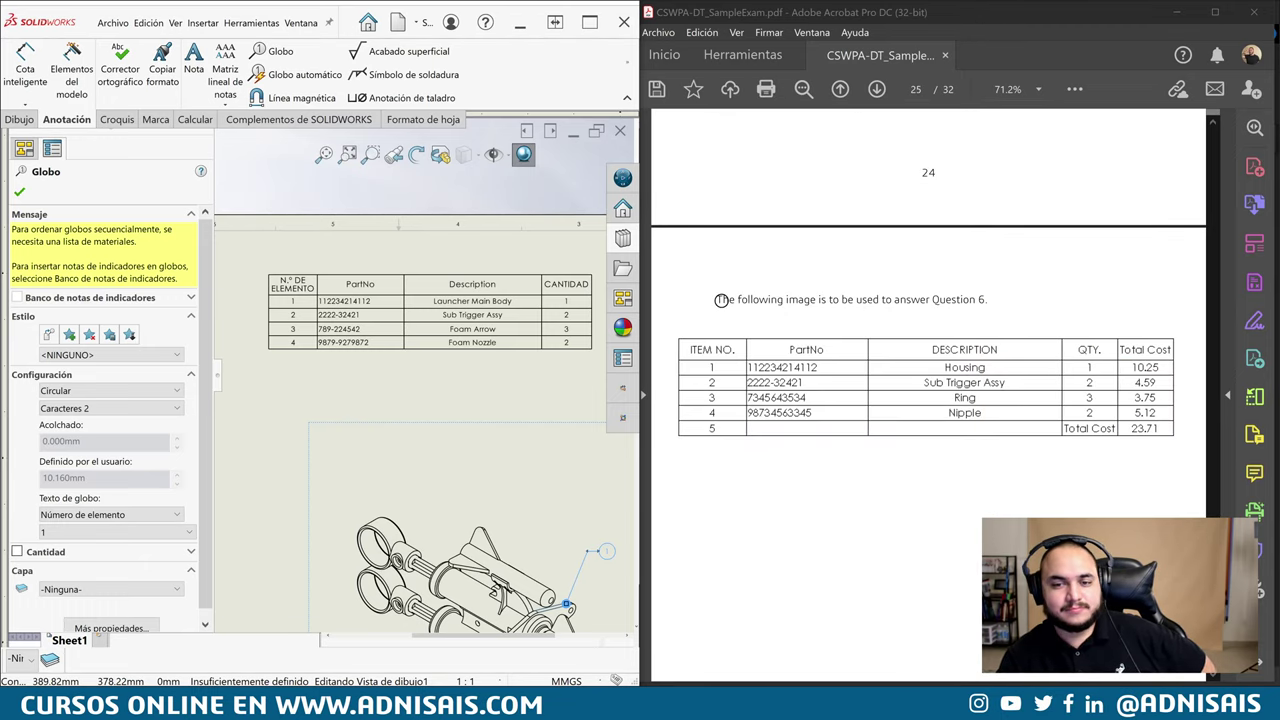
left_click_drag(721, 300, 1041, 306)
scroll(1023, 308, "down", 1)
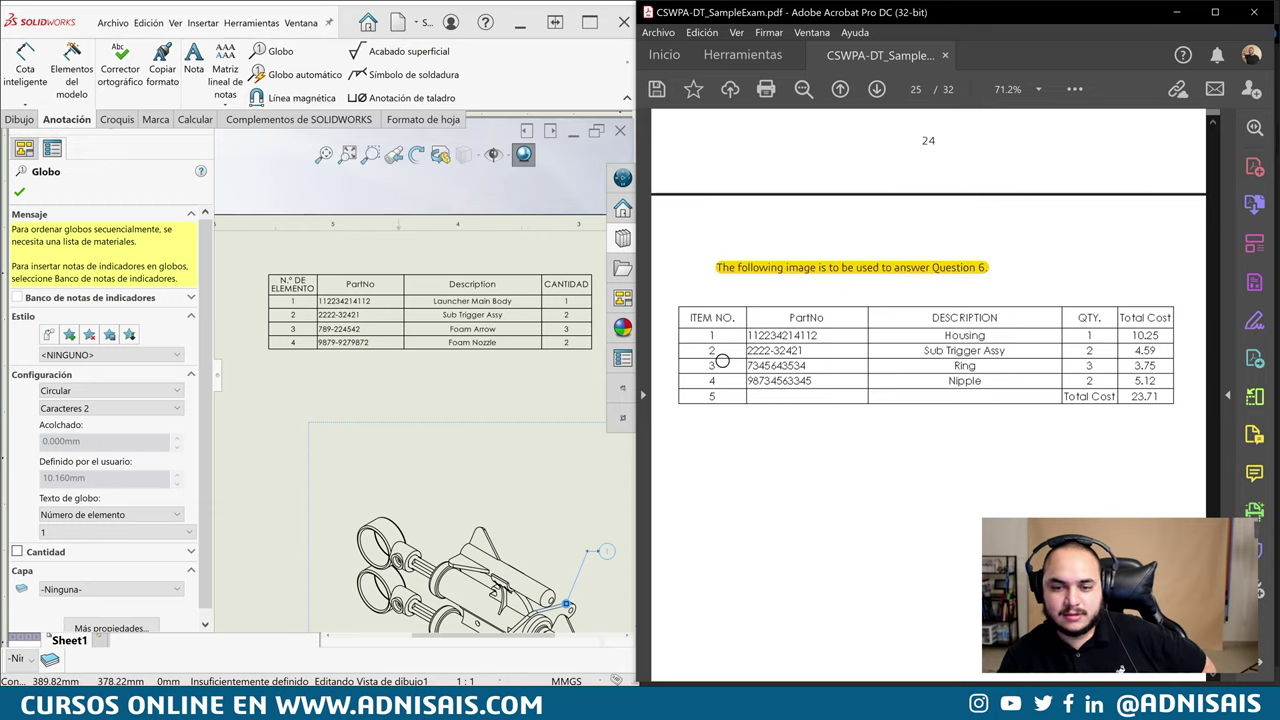
left_click(561, 336)
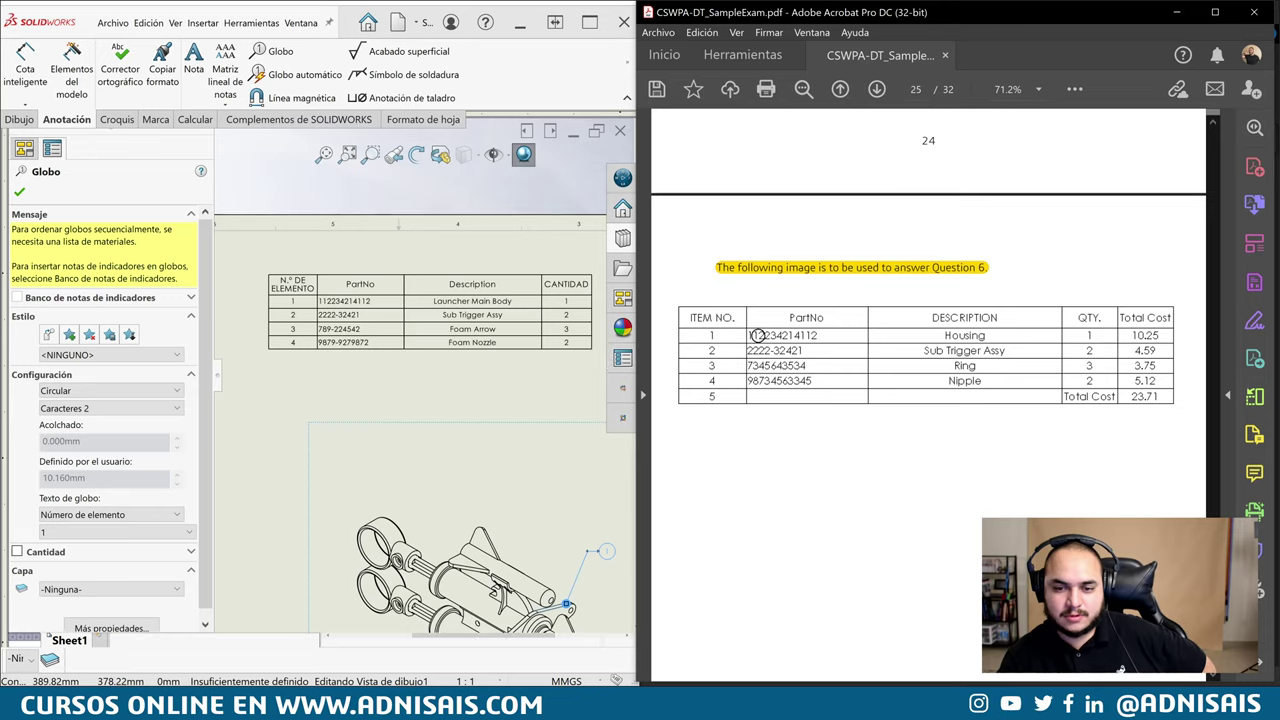
left_click_drag(748, 366, 826, 376)
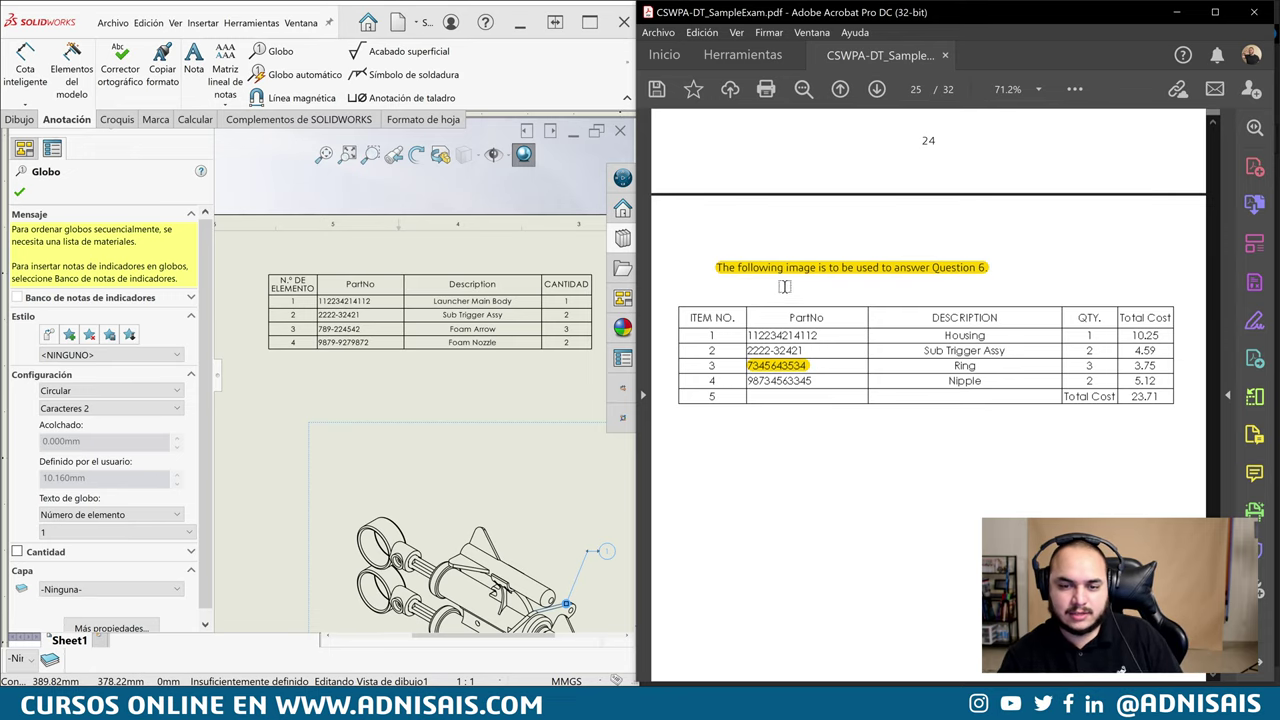
Highlight Question 6's N/A settings and the note that BOMs may differ
scroll(1037, 362, "down", 1)
scroll(986, 320, "down", 2)
scroll(986, 320, "down", 3)
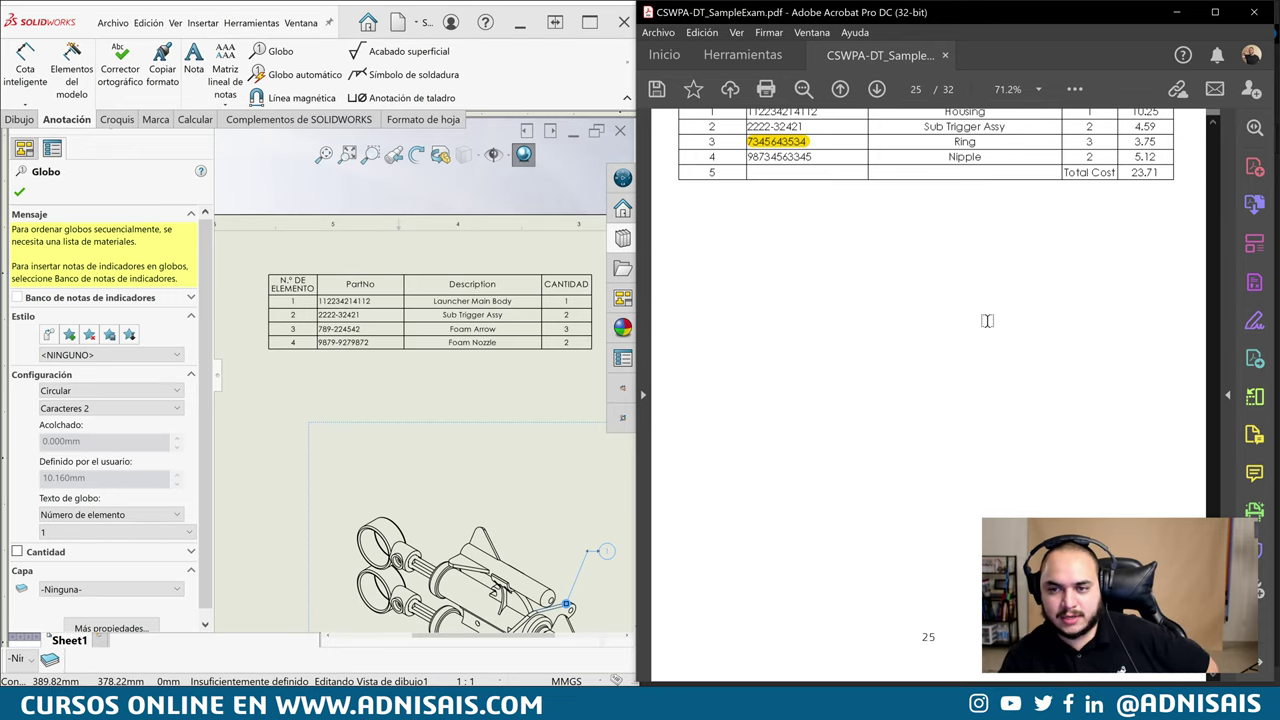
scroll(986, 326, "down", 2)
scroll(986, 326, "down", 4)
scroll(966, 329, "down", 2)
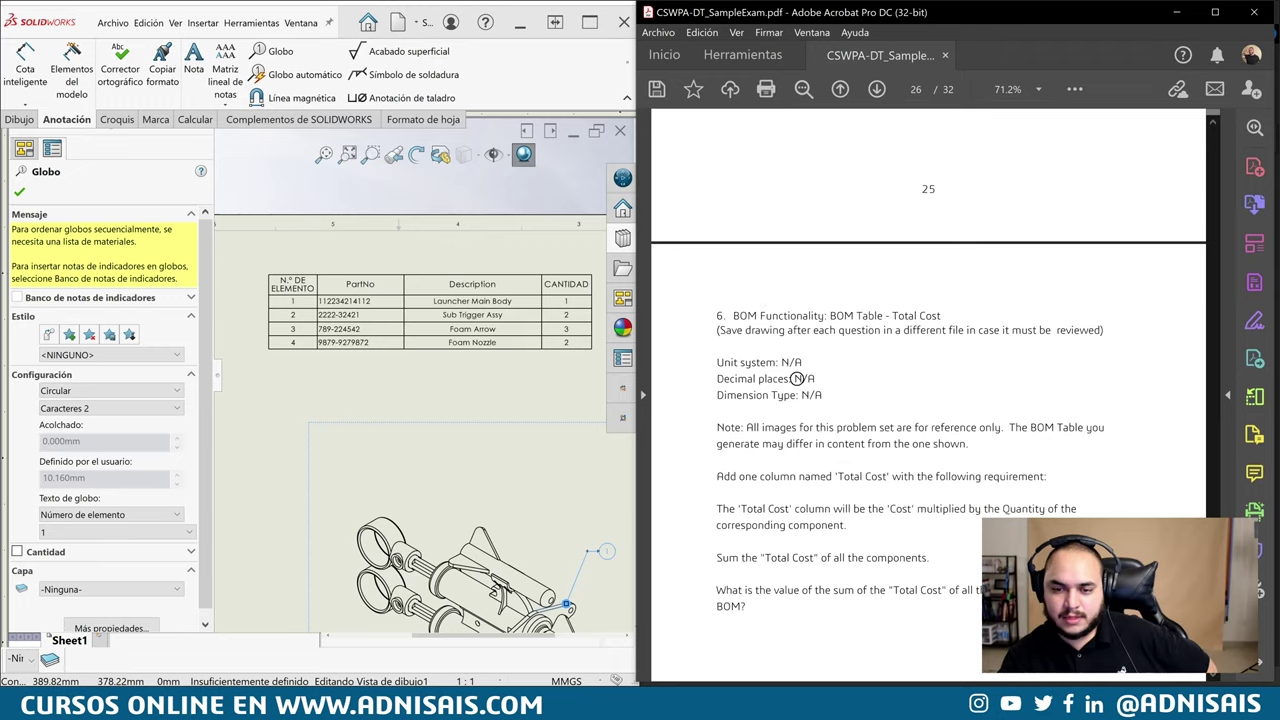
scroll(806, 384, "down", 1)
left_click_drag(790, 356, 820, 398)
scroll(765, 427, "down", 1)
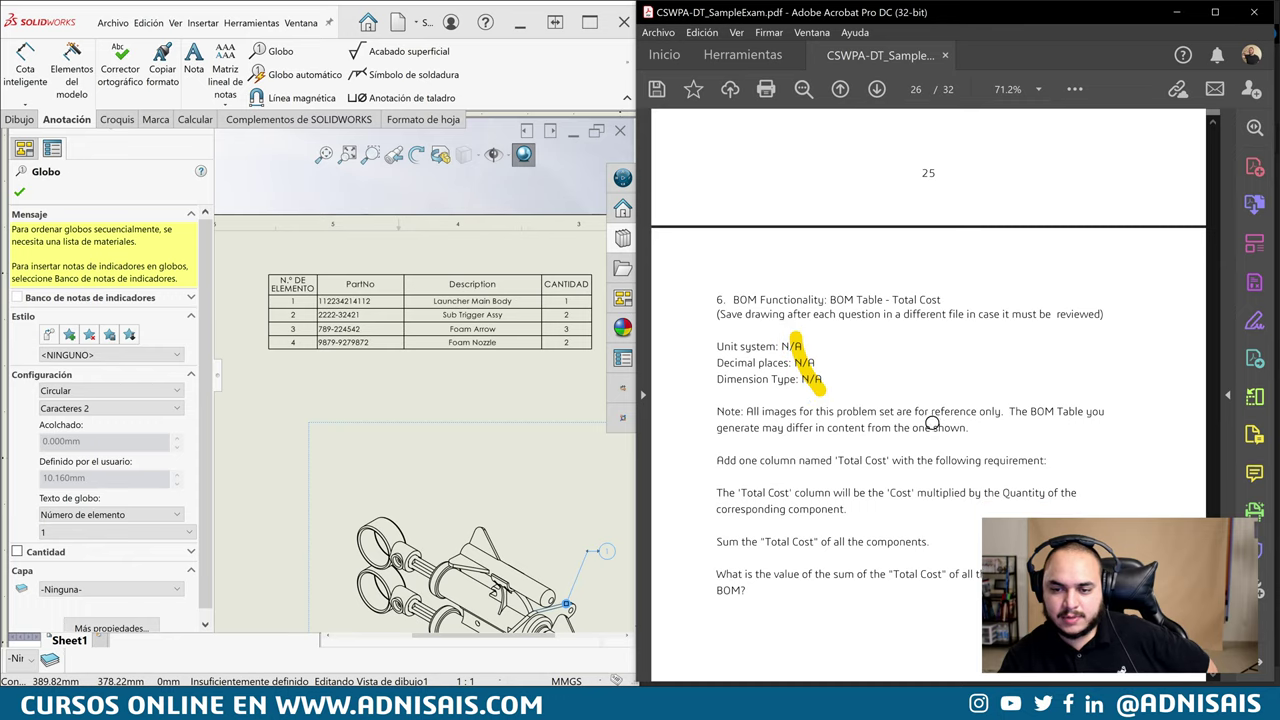
scroll(765, 415, "down", 1)
left_click_drag(928, 395, 1105, 395)
left_click_drag(787, 411, 976, 411)
scroll(1008, 416, "down", 3)
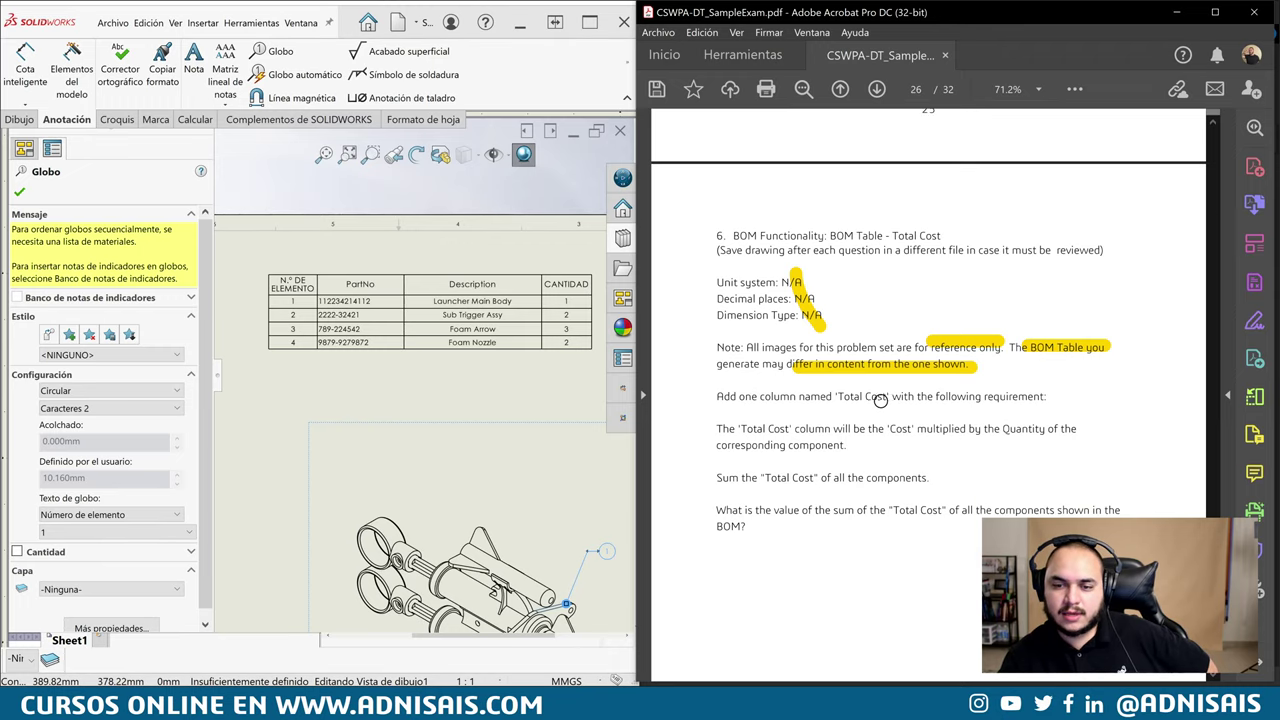
Insert a column right of CANTIDAD showing the Cost property: 9.99, 6.50, 1.25, 3.45
right_click(566, 278)
mouse_move(603, 333)
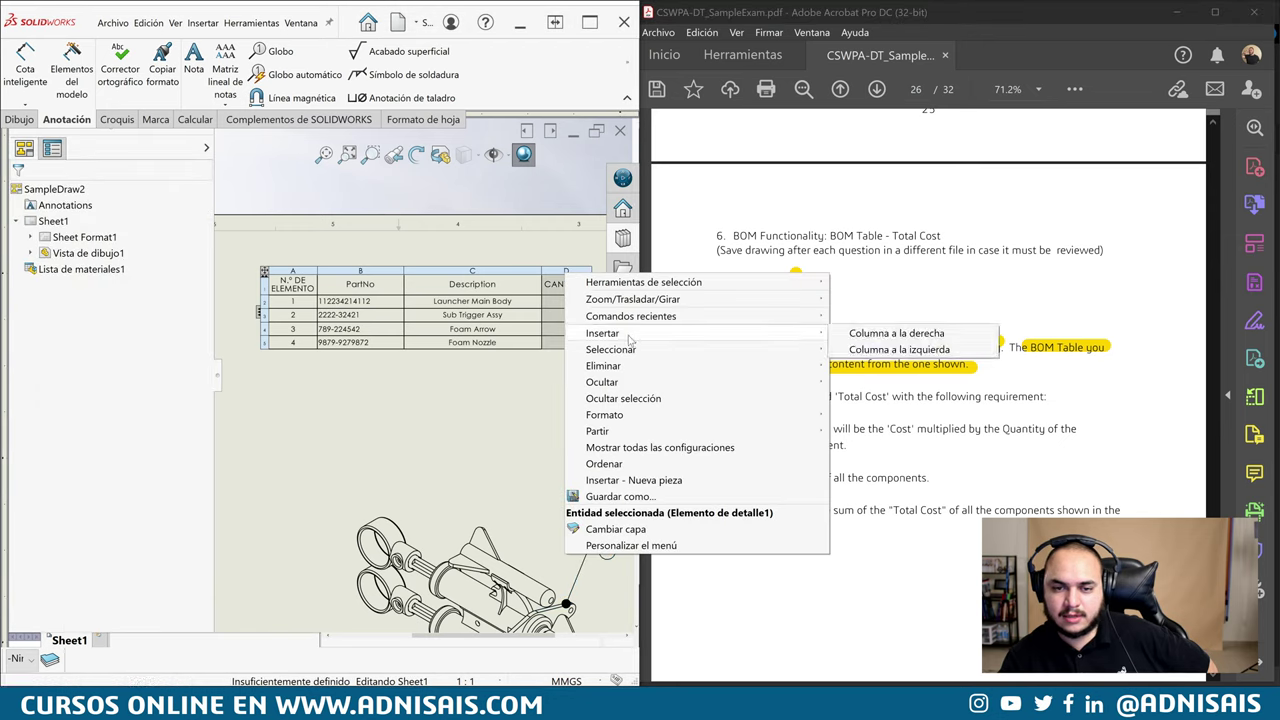
left_click(885, 333)
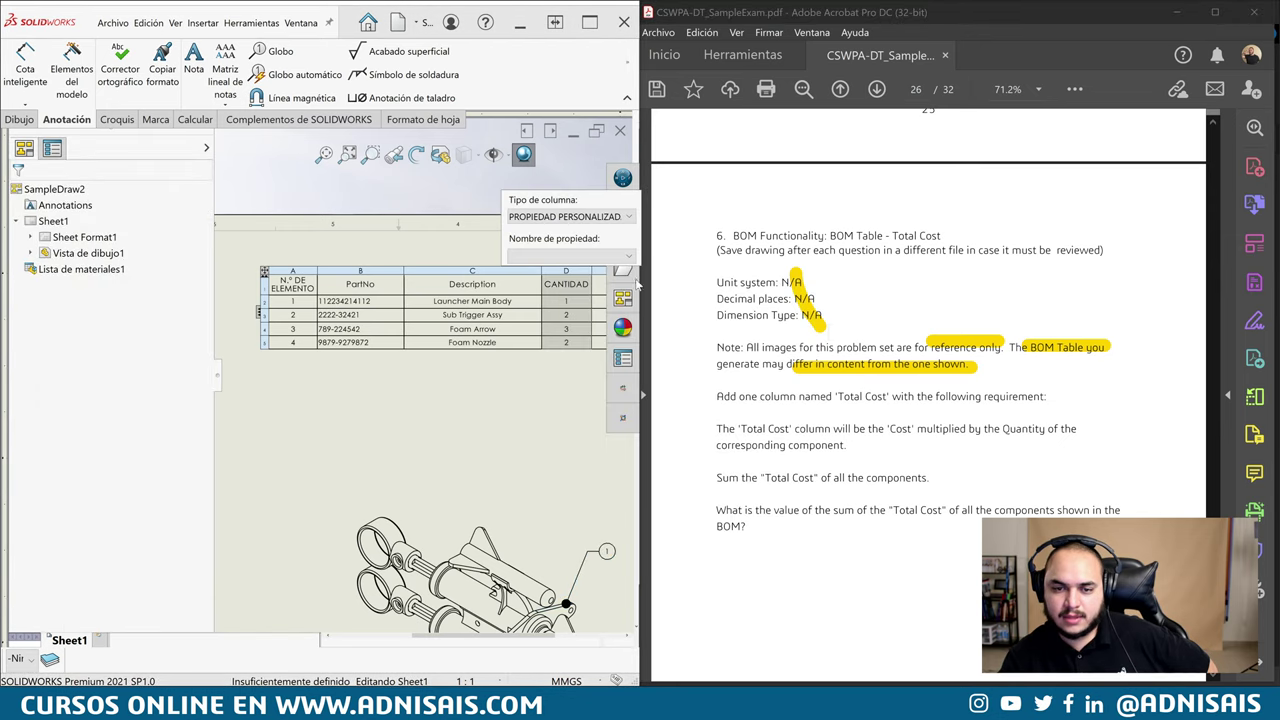
left_click(575, 256)
left_click(568, 270)
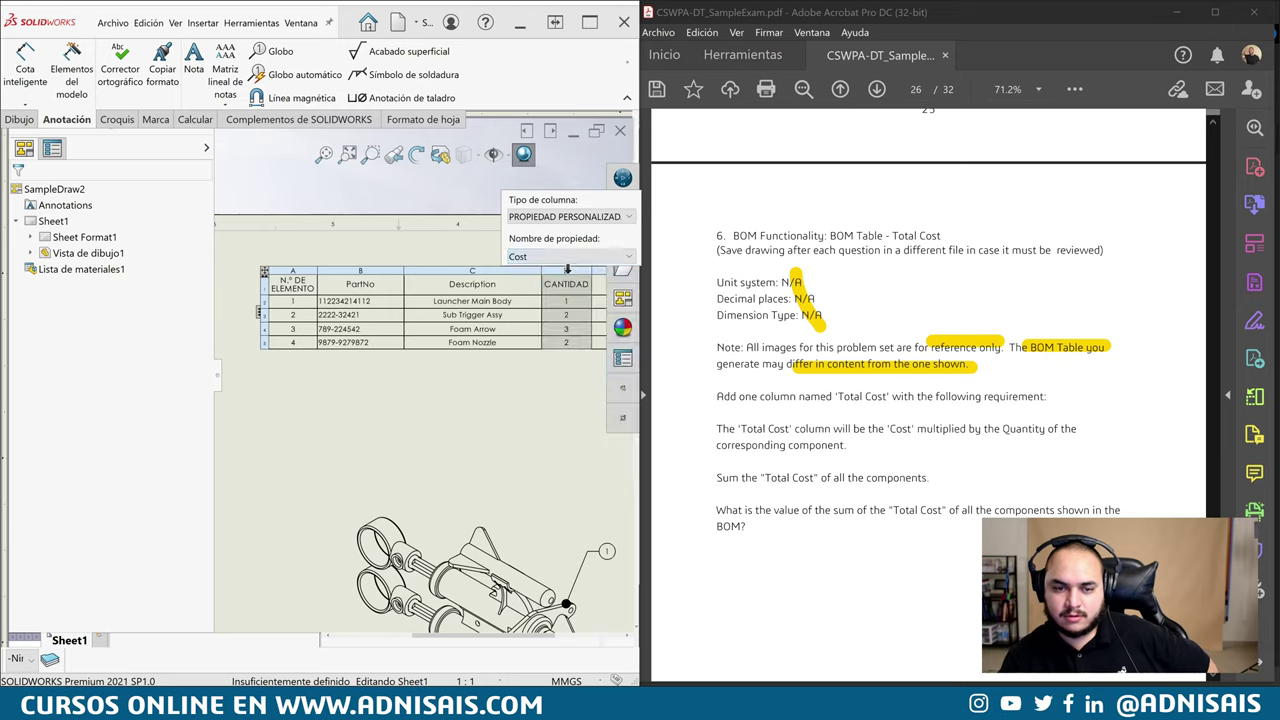
left_click(560, 420)
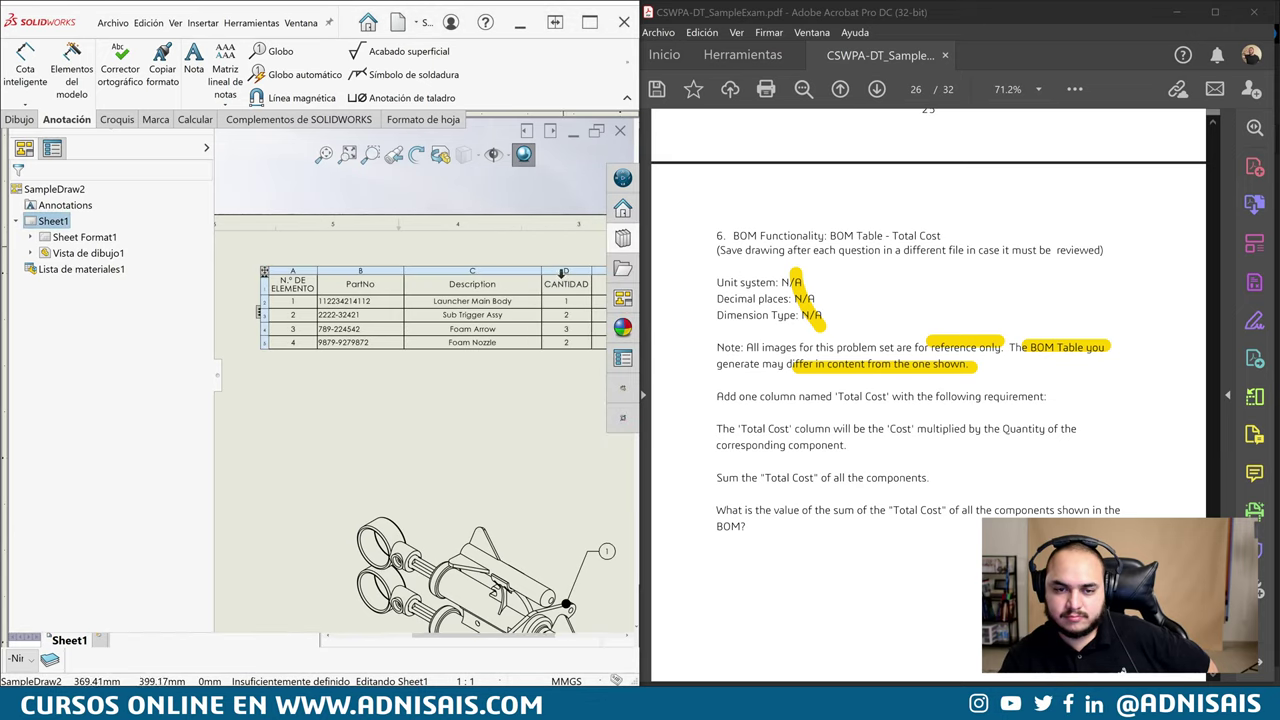
middle_click_drag(613, 325, 510, 375)
scroll(545, 372, "down", 1)
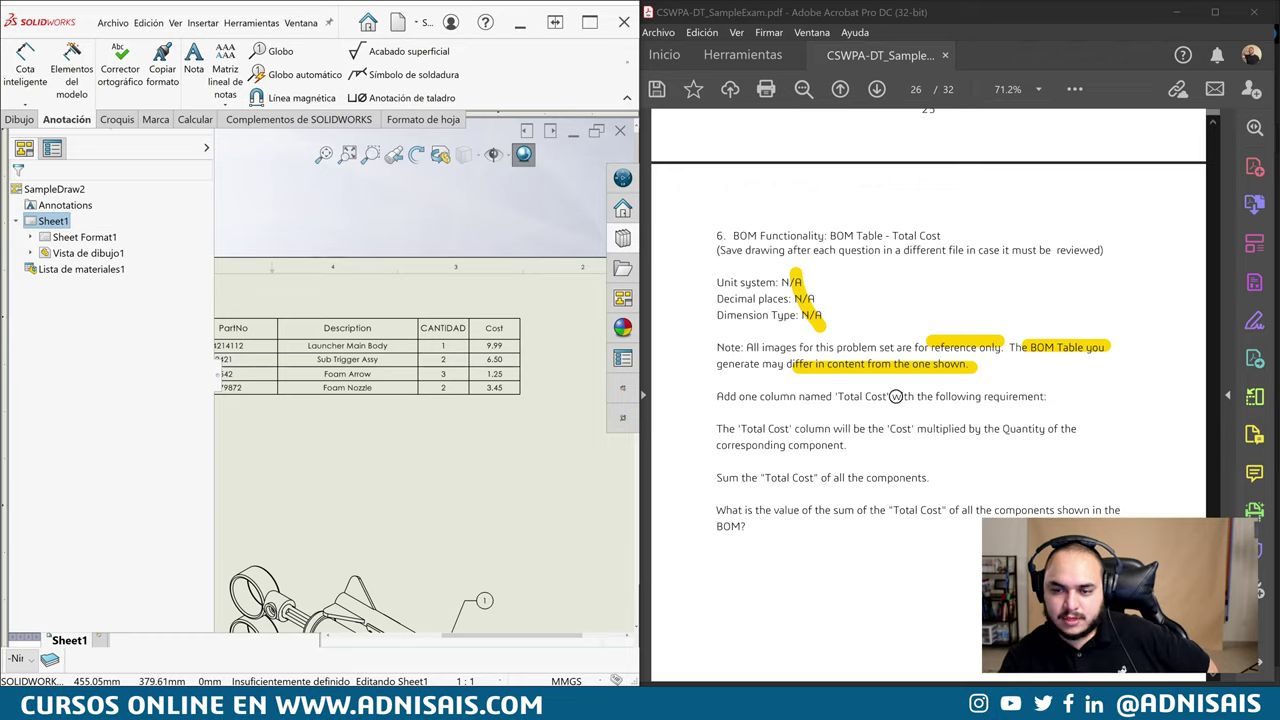
Highlight the 'Total Cost' column name and the instruction to sum the Total Cost
left_click_drag(737, 430, 1076, 431)
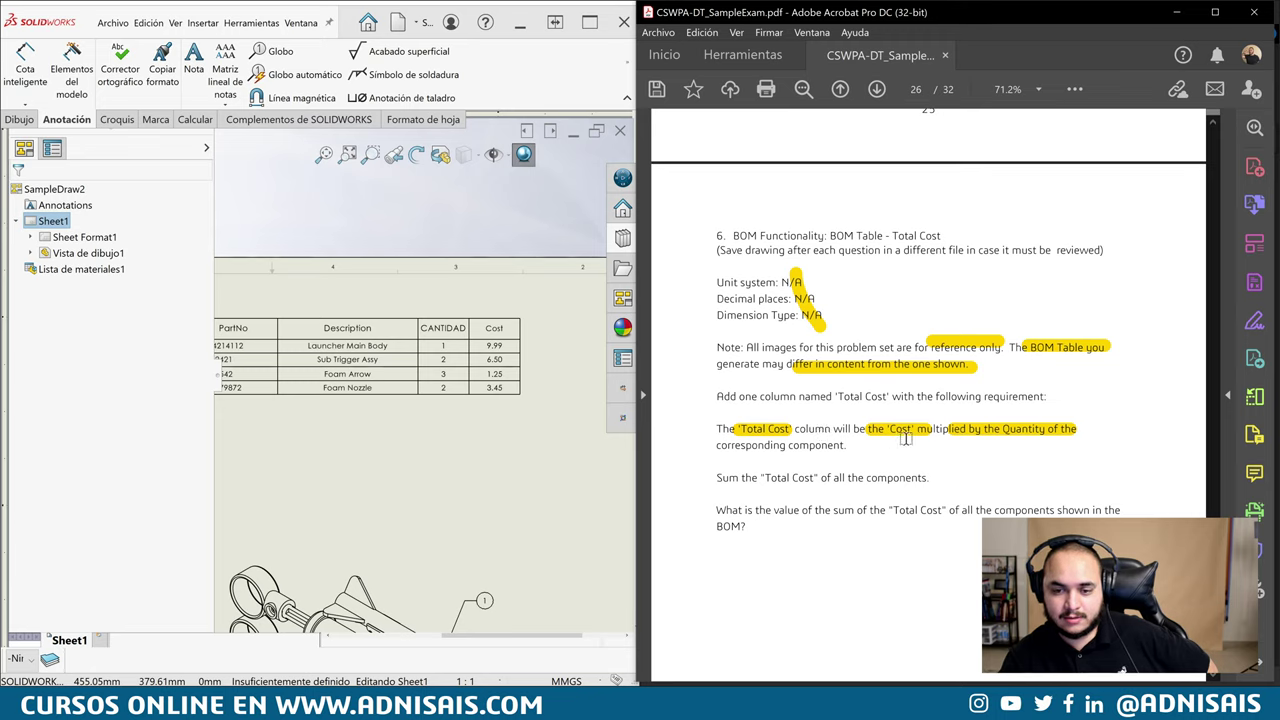
left_click(492, 313)
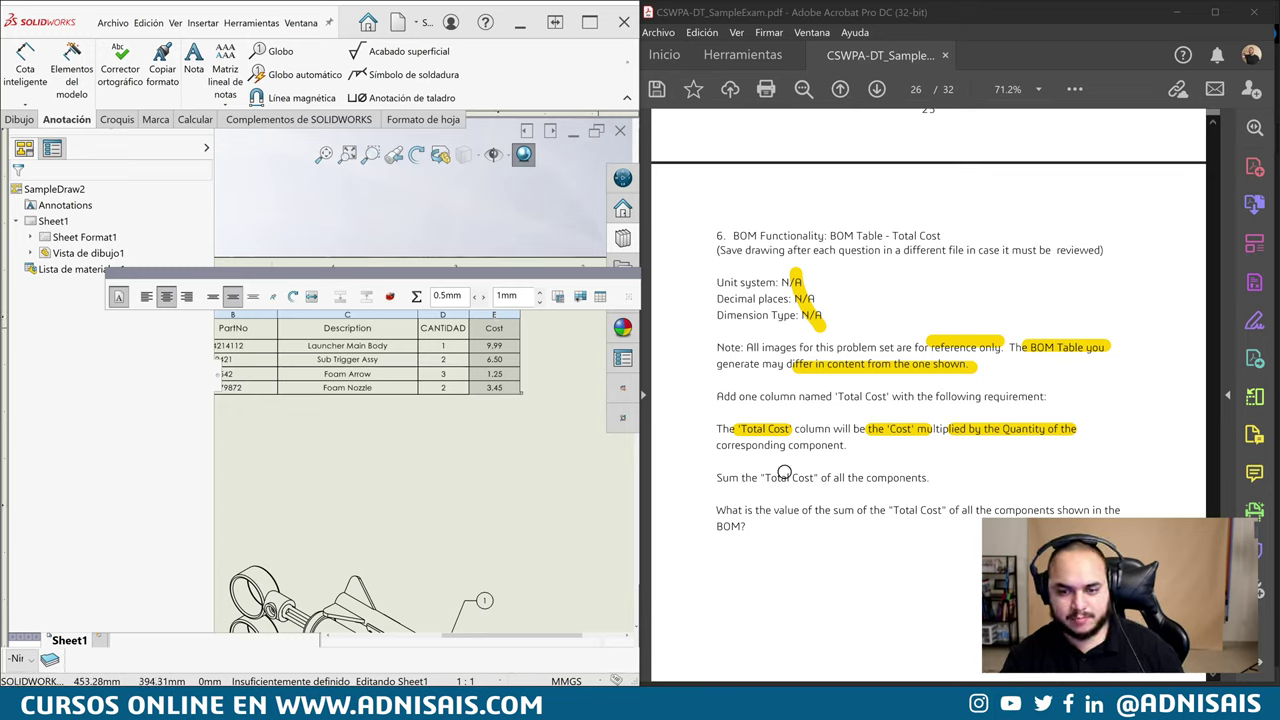
left_click_drag(717, 478, 836, 478)
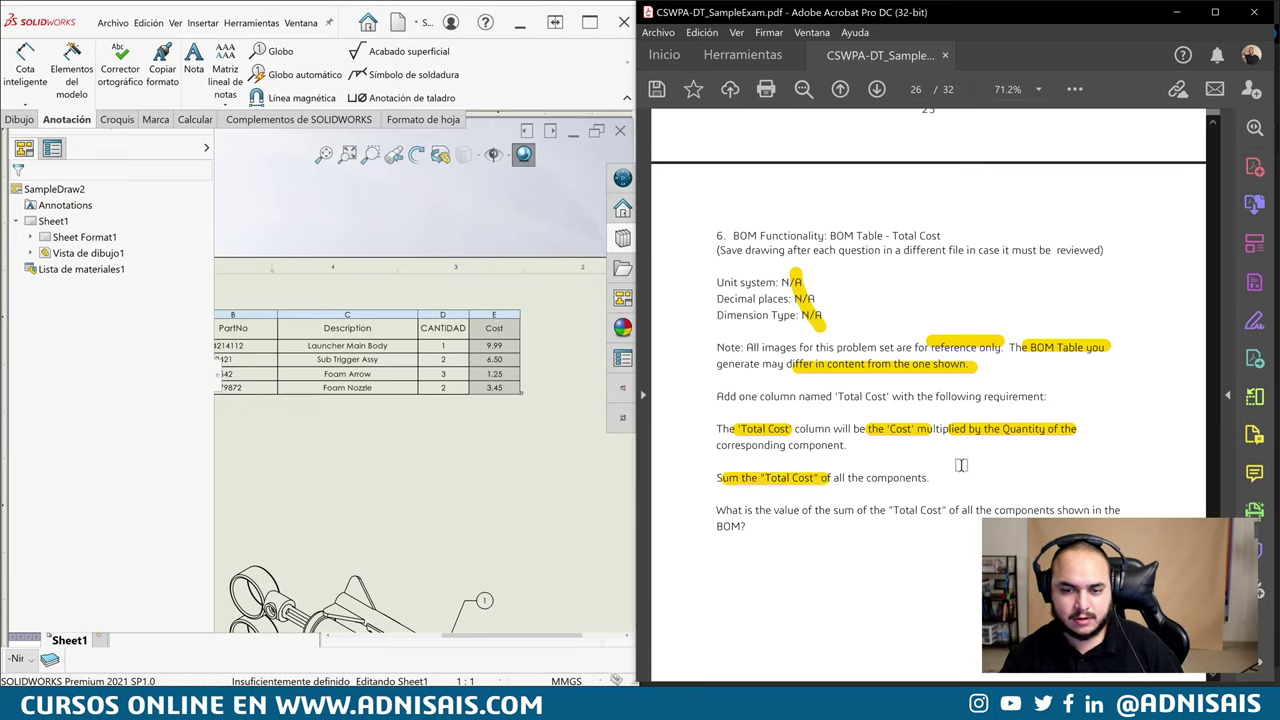
Back on page 25, highlight the example table's Total Cost header
scroll(955, 465, "up", 4)
scroll(955, 465, "up", 3)
scroll(937, 457, "up", 3)
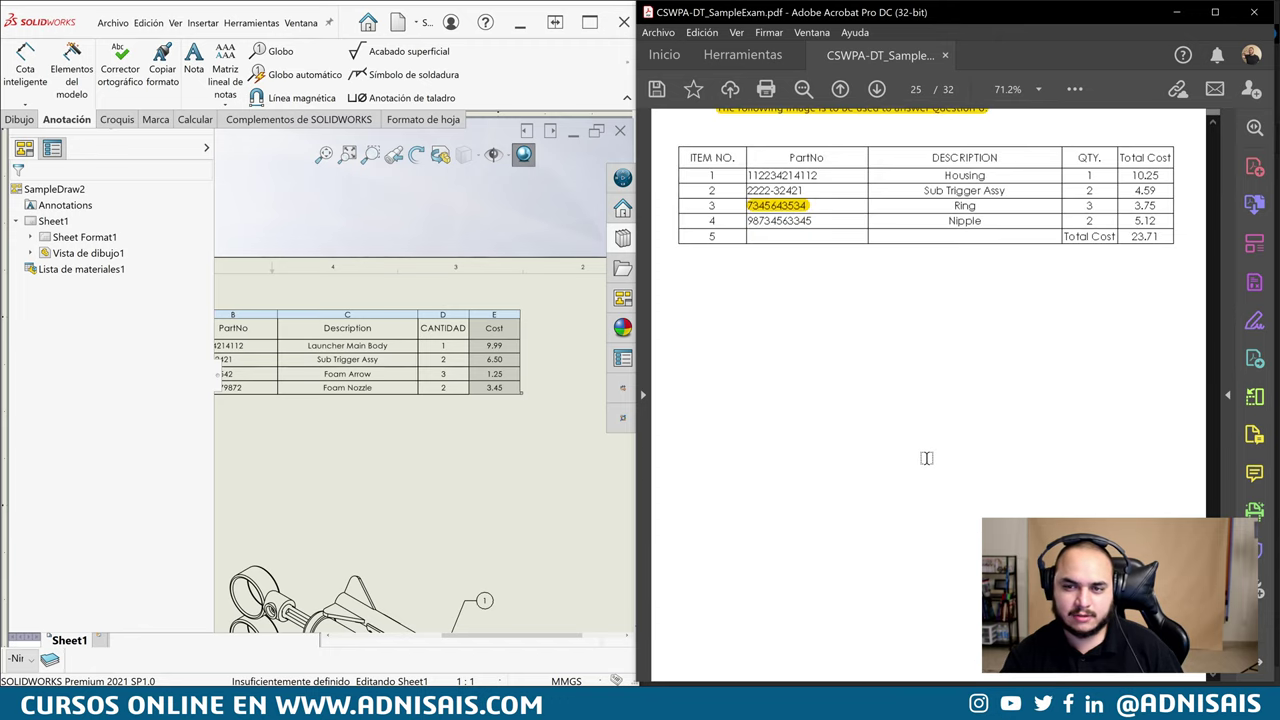
scroll(1018, 350, "up", 3)
left_click_drag(1121, 255, 1170, 256)
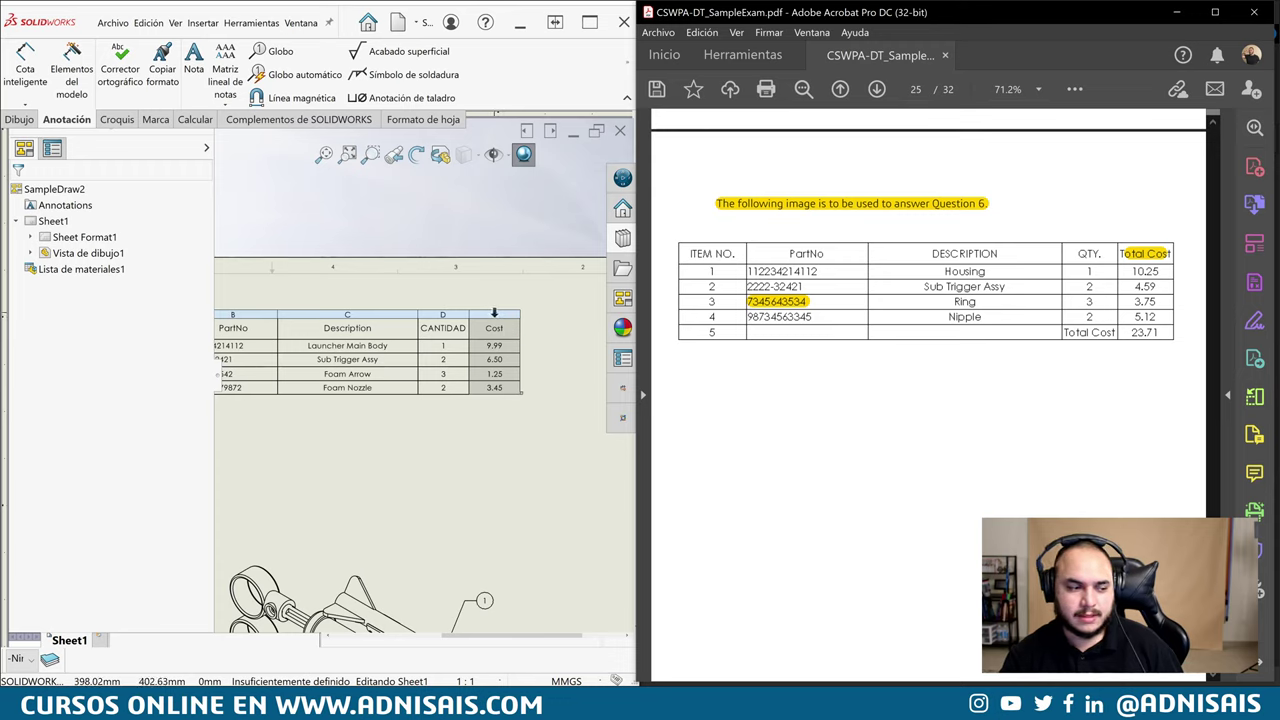
Change the Cost column's type to ECUACIÓN, leaving its cells blank
left_click(493, 313)
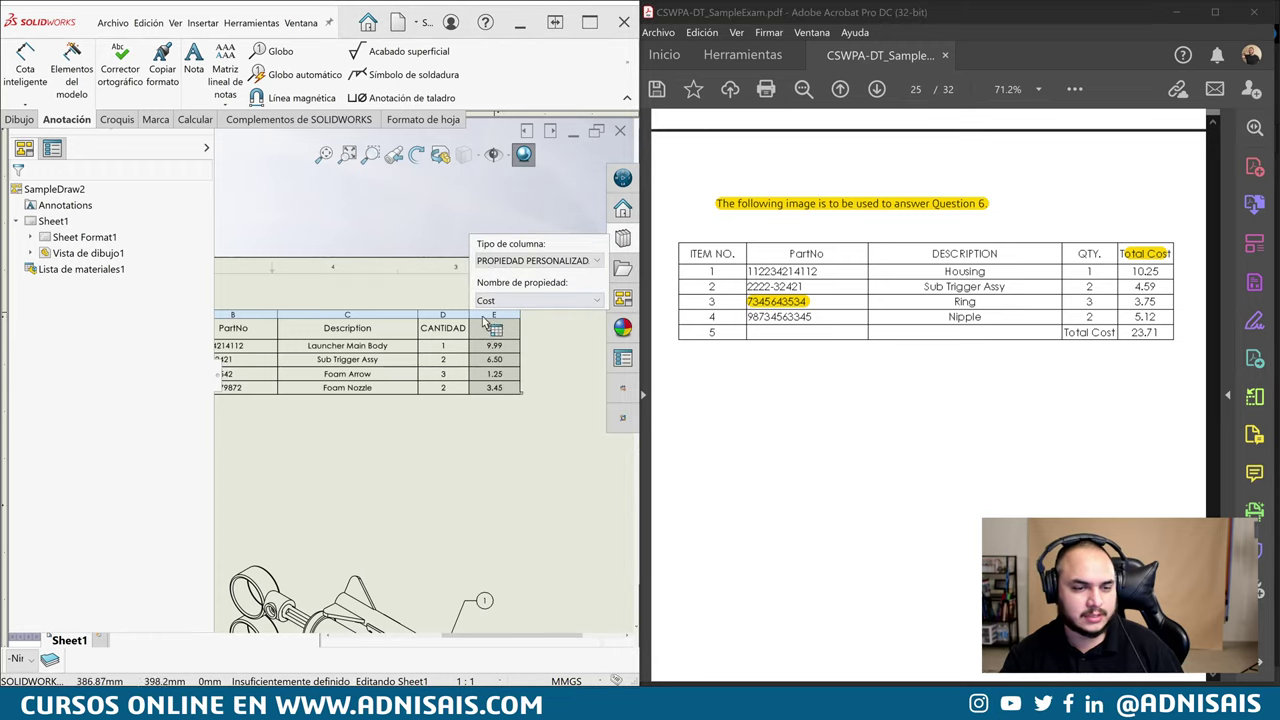
left_click(551, 304)
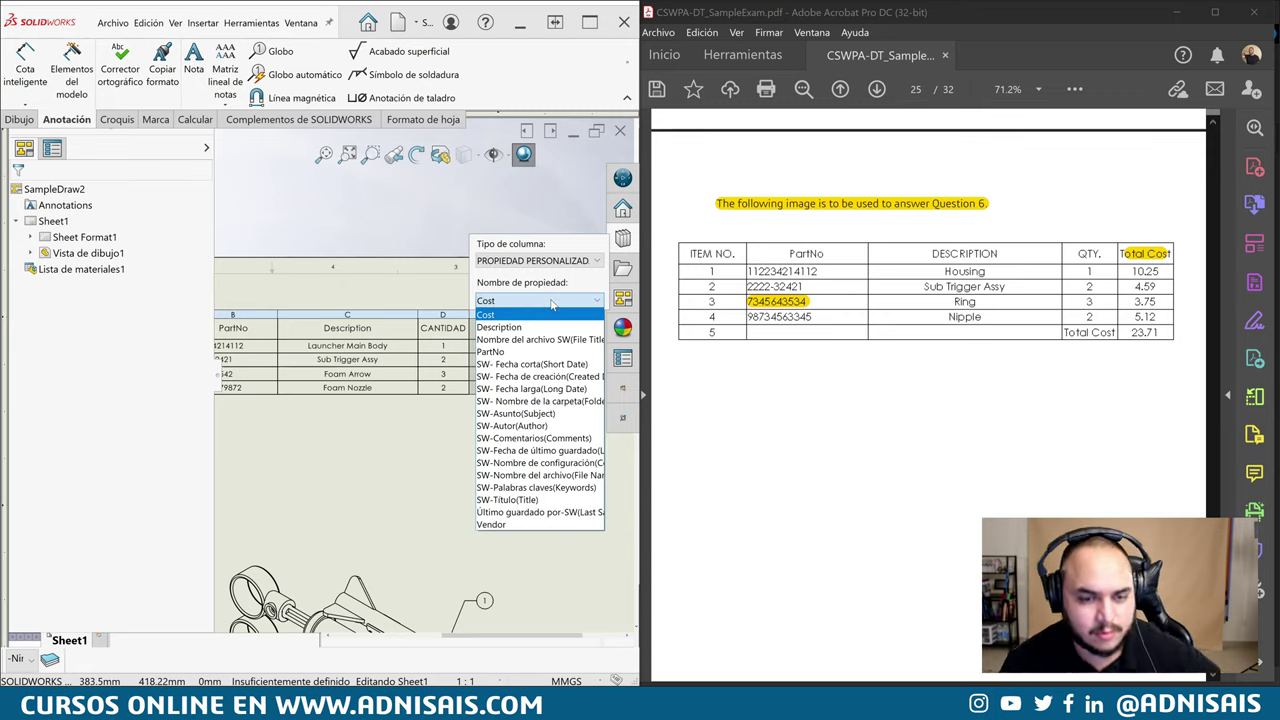
left_click(561, 266)
left_click(559, 264)
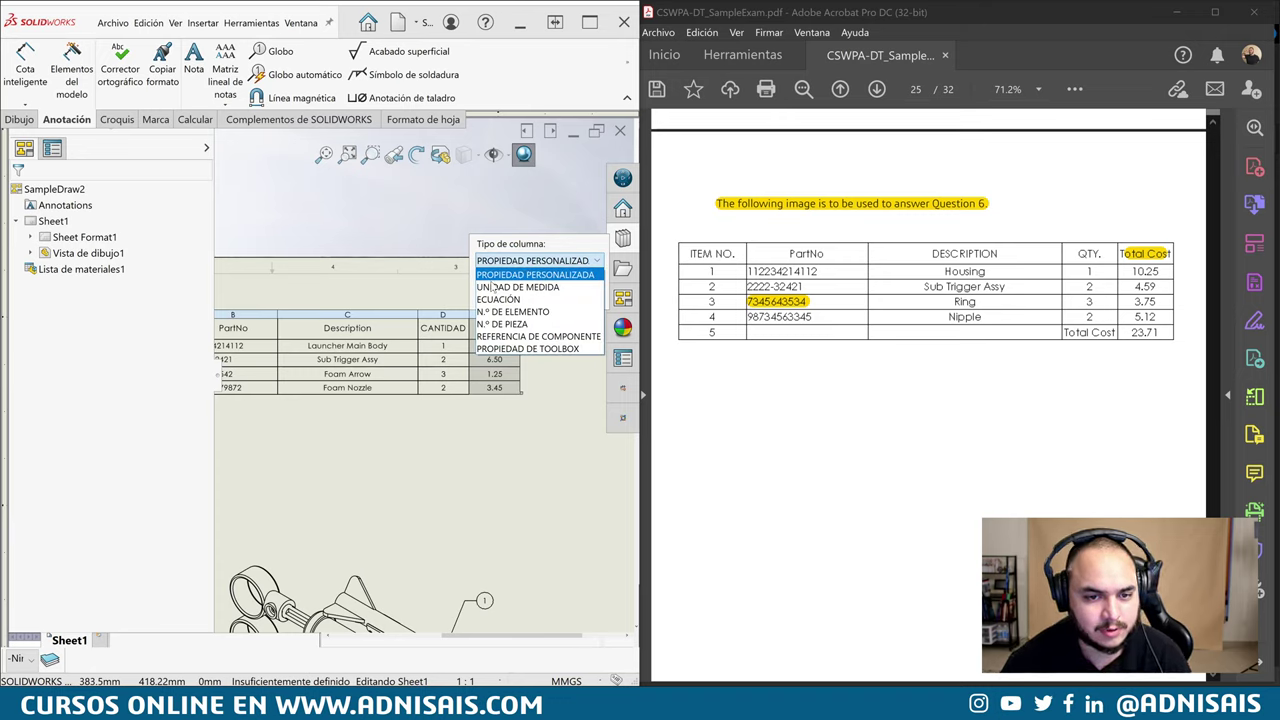
left_click(498, 299)
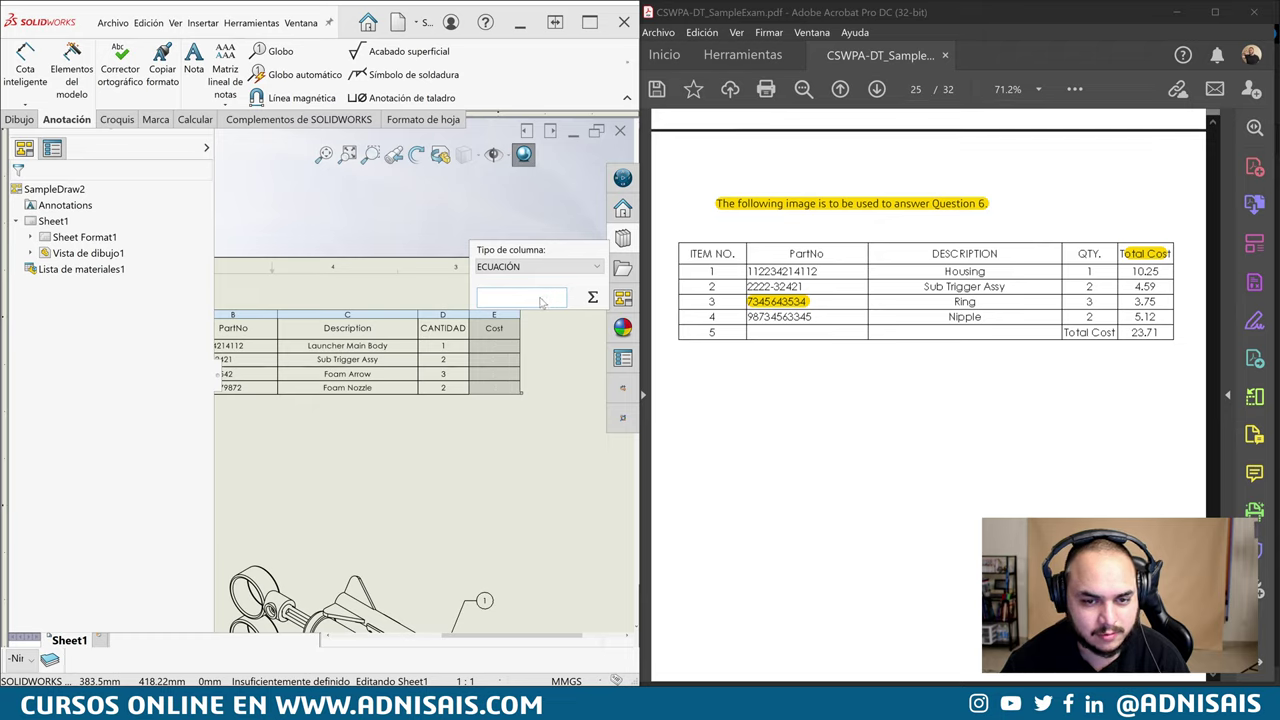
Enter and apply the equation "CANTIDAD"*"Cost" for the column
left_click(592, 297)
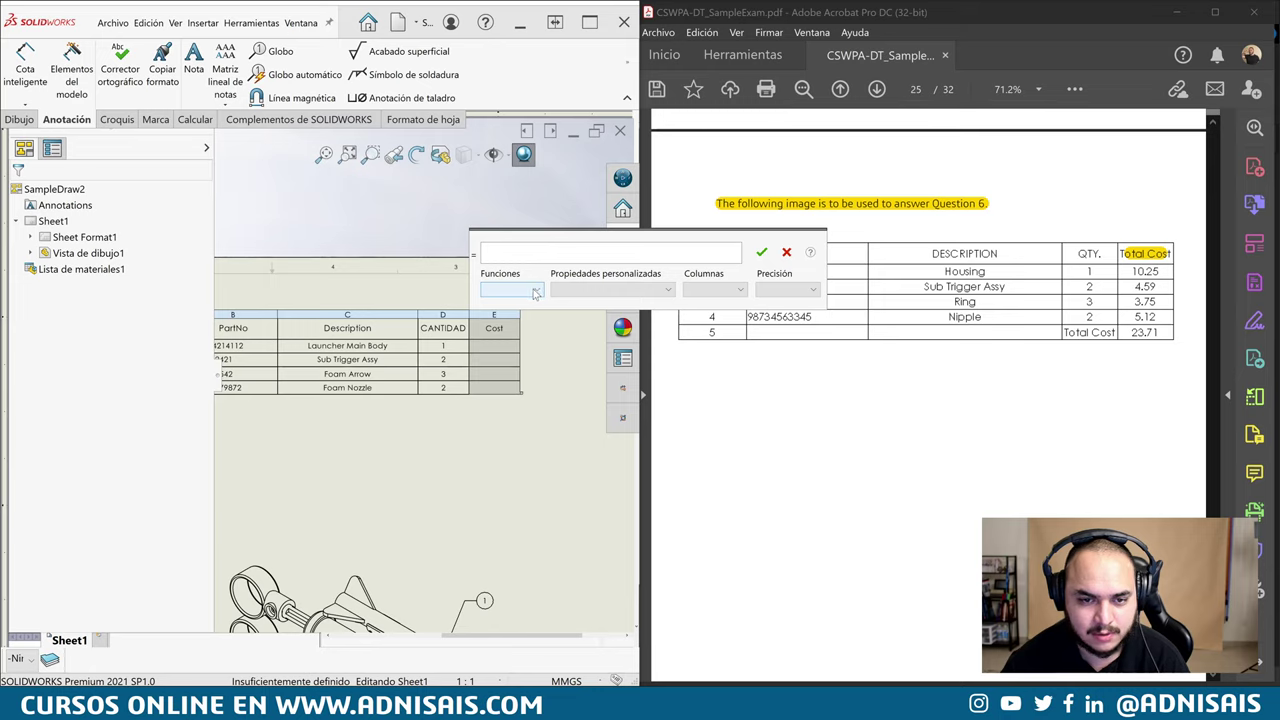
left_click(726, 291)
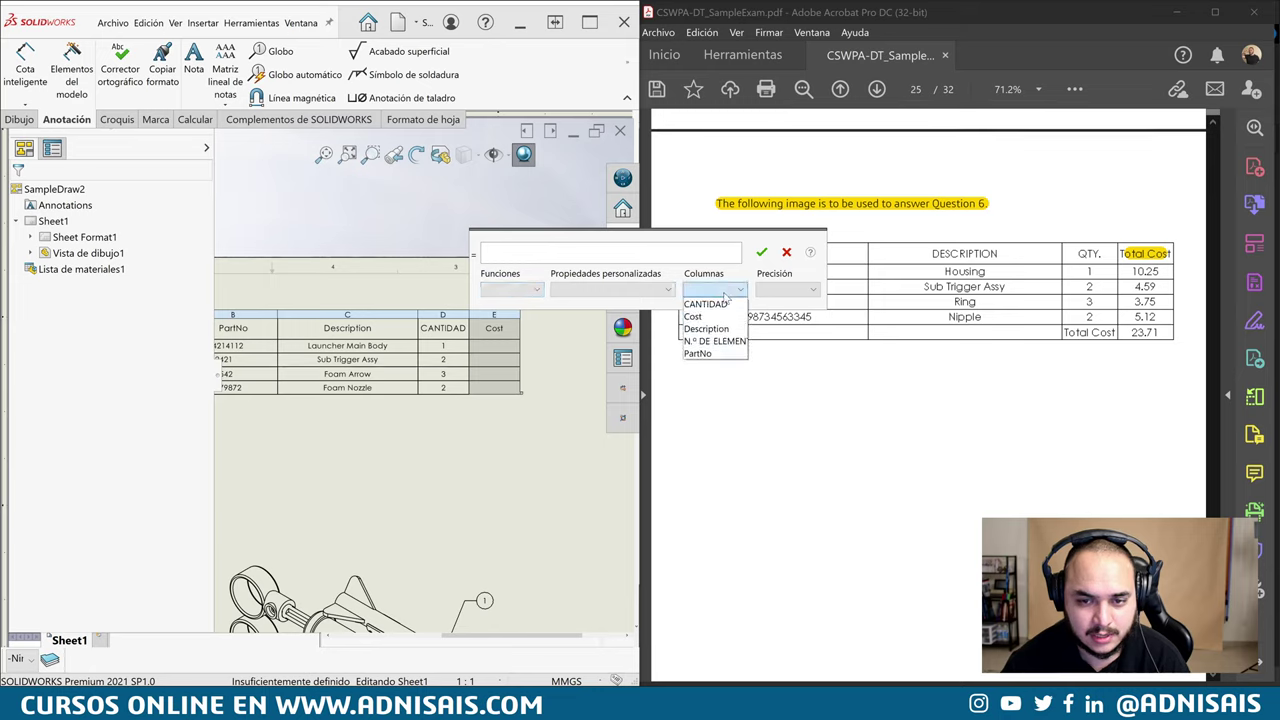
left_click(718, 303)
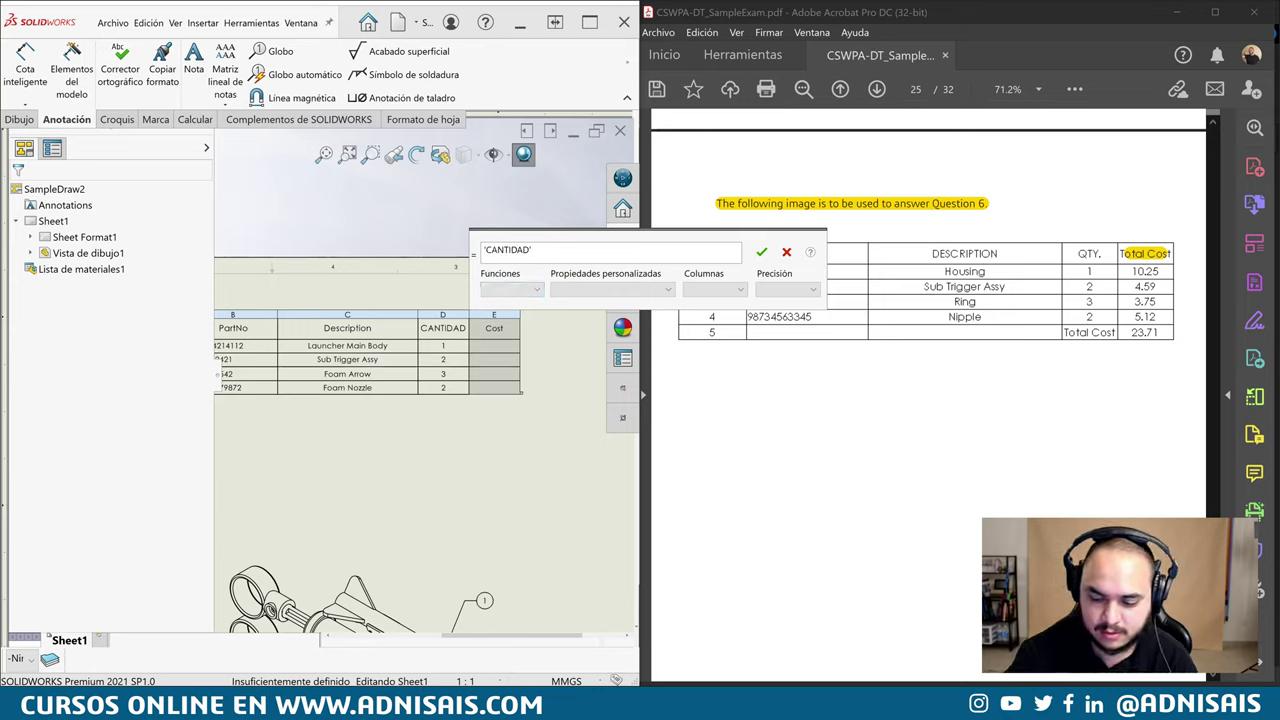
type("*")
left_click(592, 289)
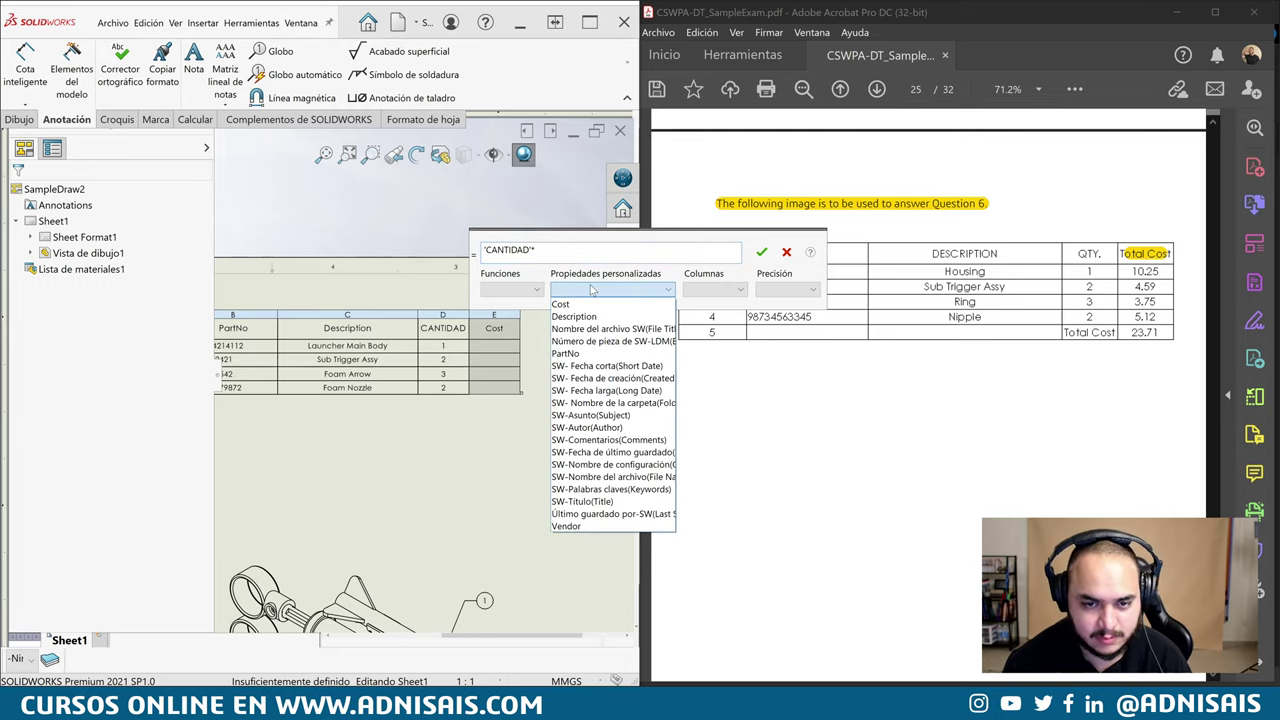
left_click(562, 304)
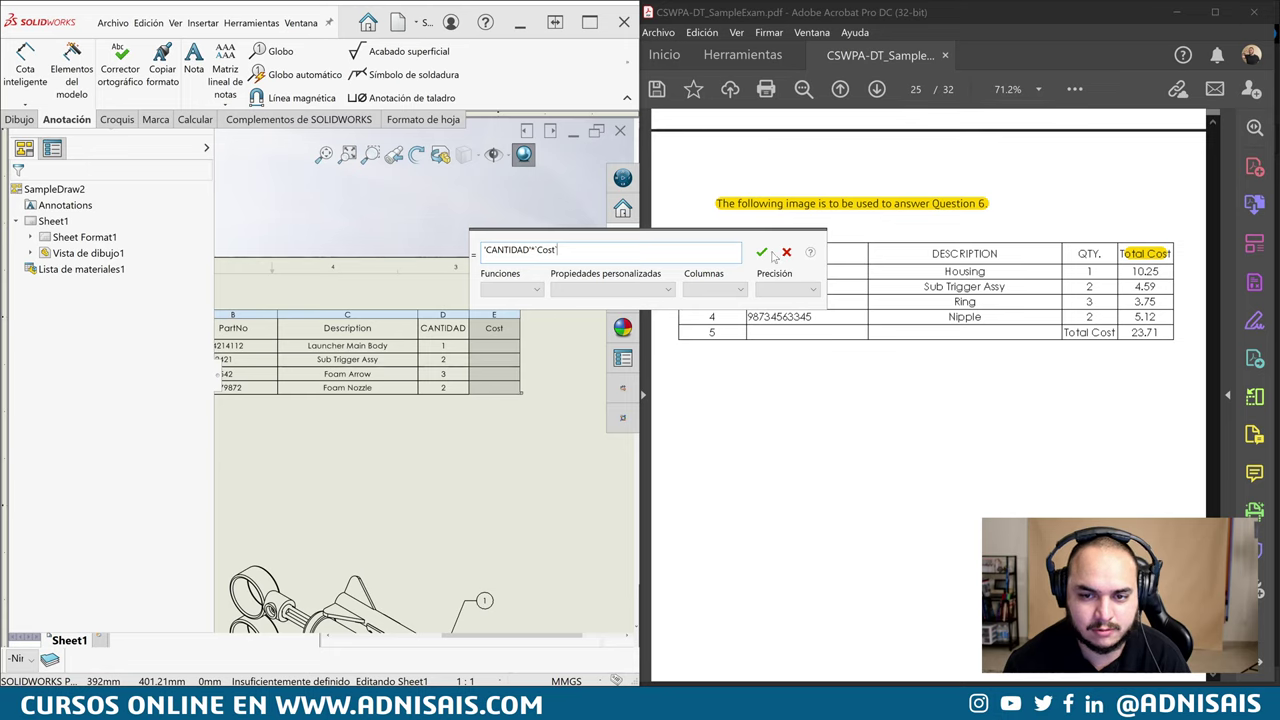
left_click(762, 253)
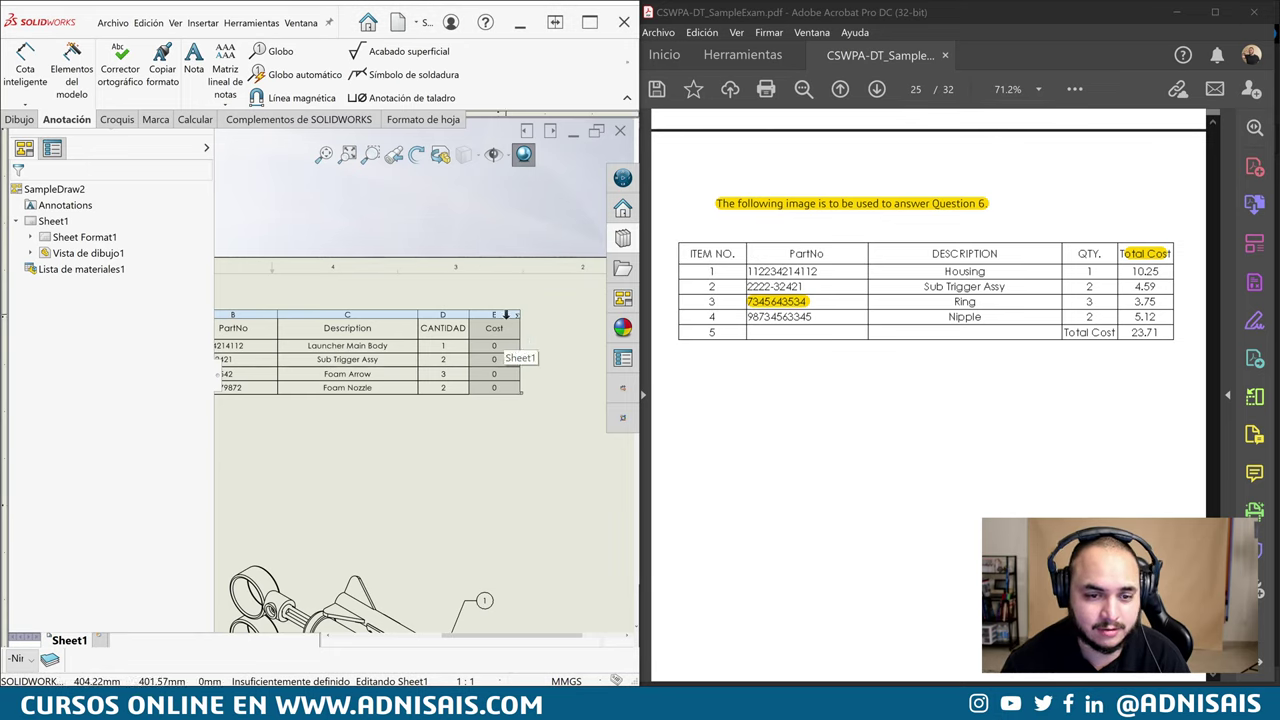
Rework the column's formula with CANTIDAD, then cancel the equation edit
left_click(506, 315)
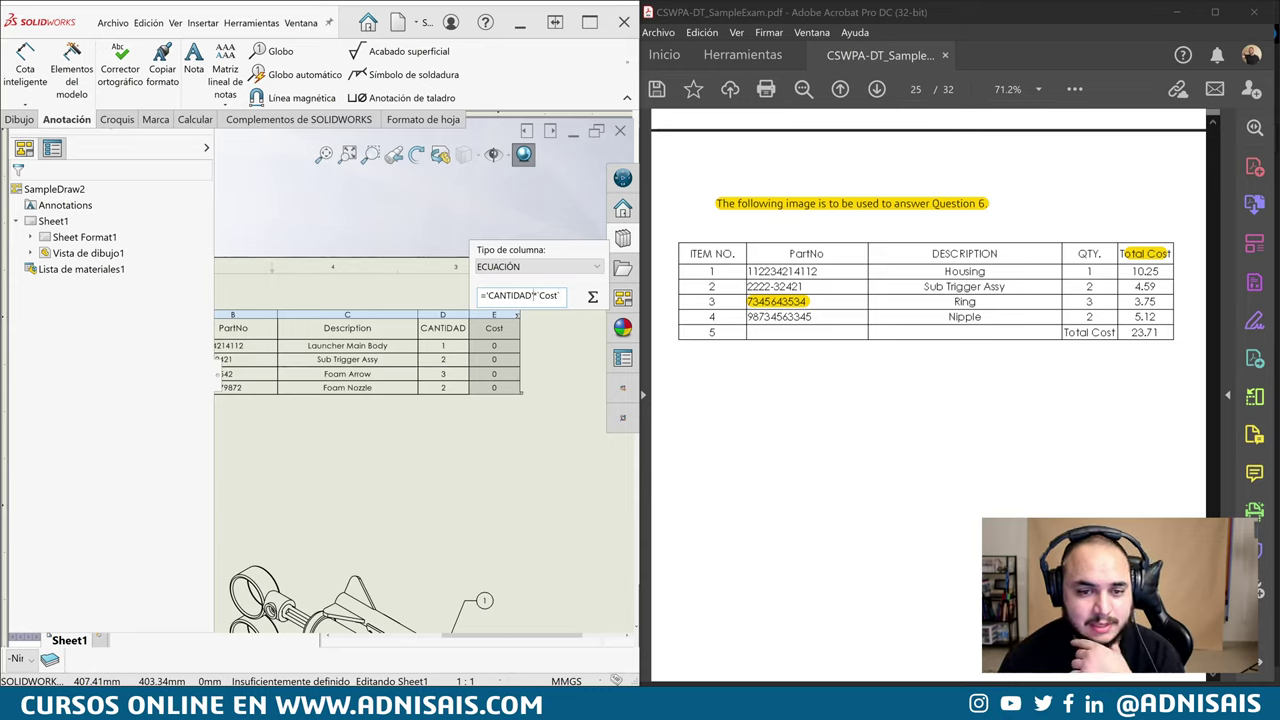
type("*")
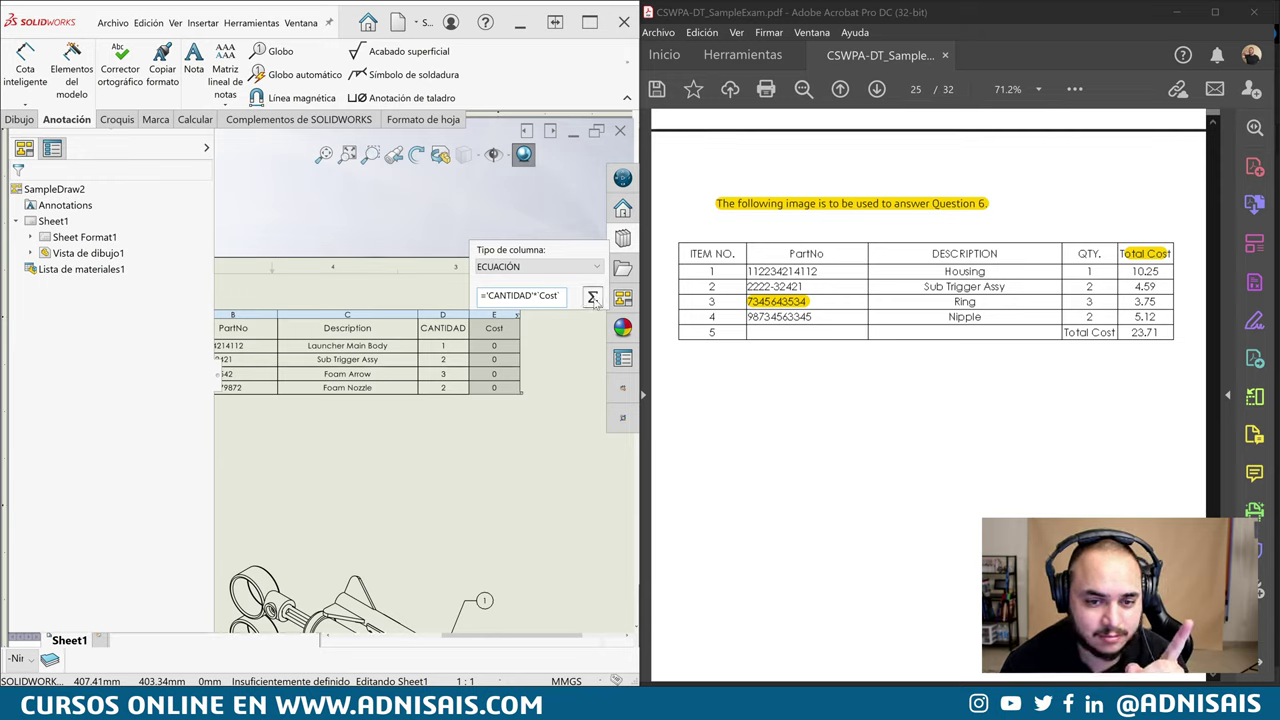
left_click(513, 298)
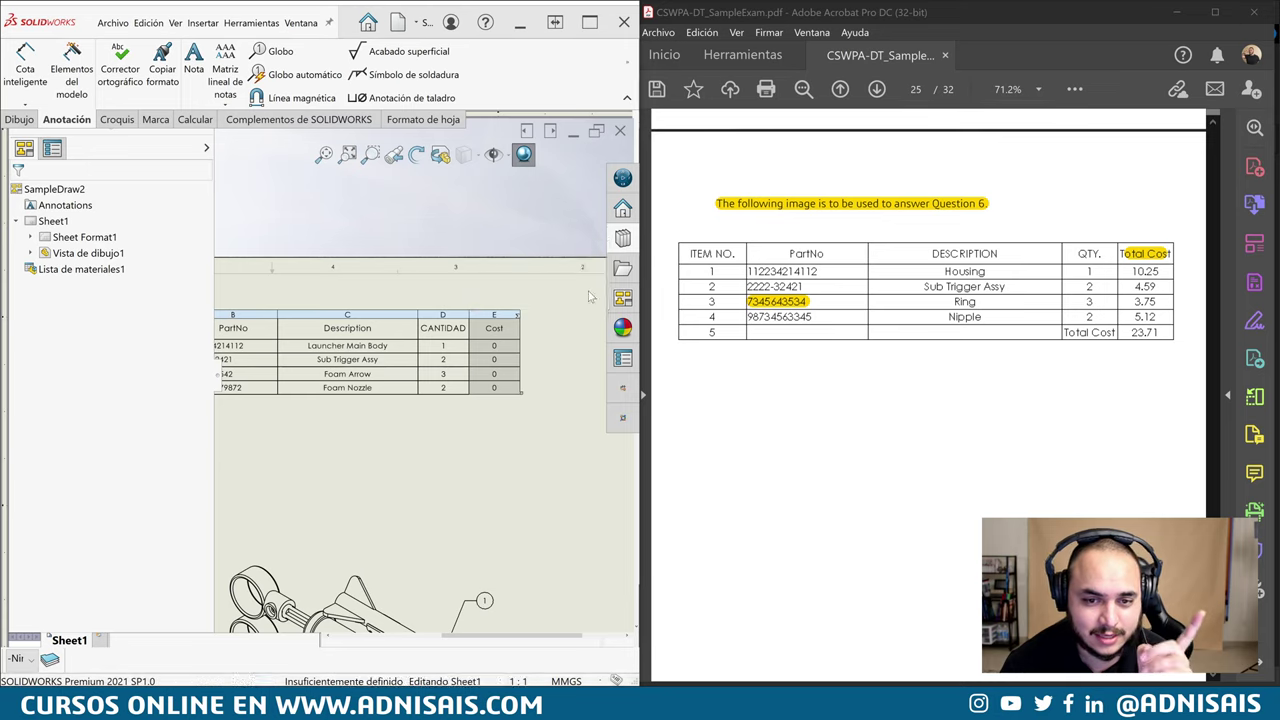
left_click(557, 249)
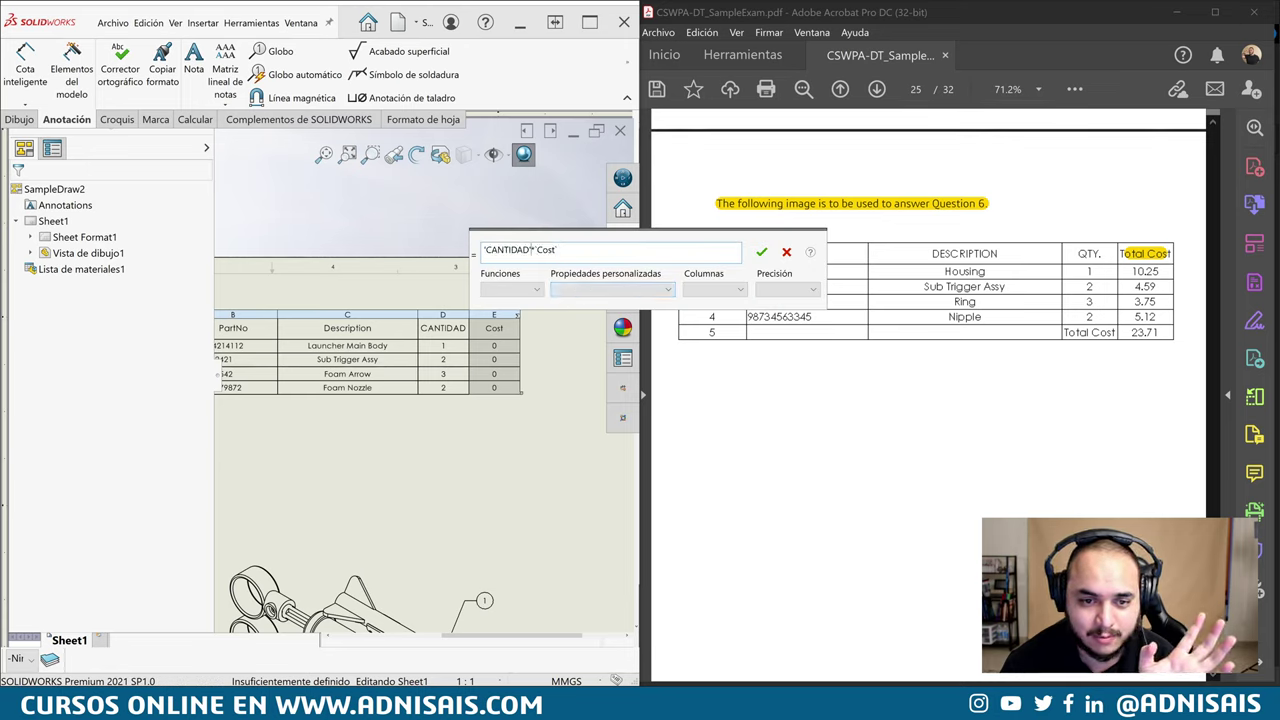
key("BackSpace")
key("BackSpace")
key("BackSpace")
key("BackSpace")
key("BackSpace")
key("BackSpace")
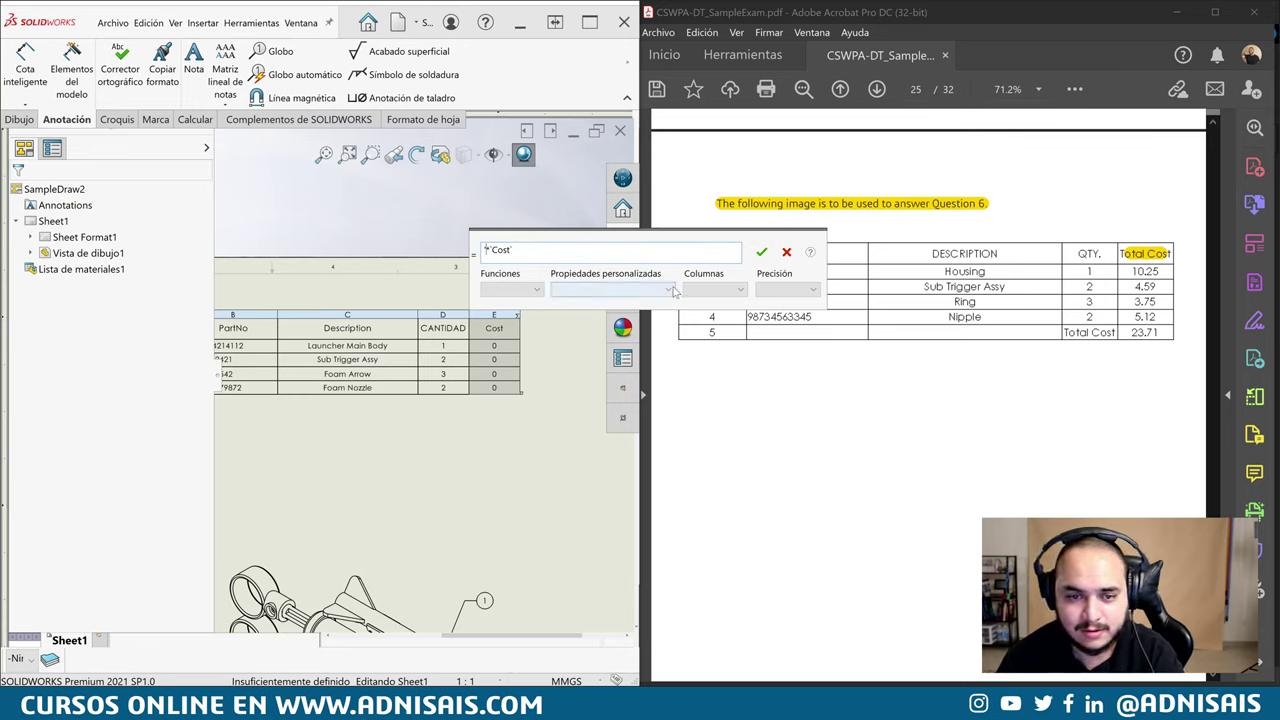
left_click(672, 289)
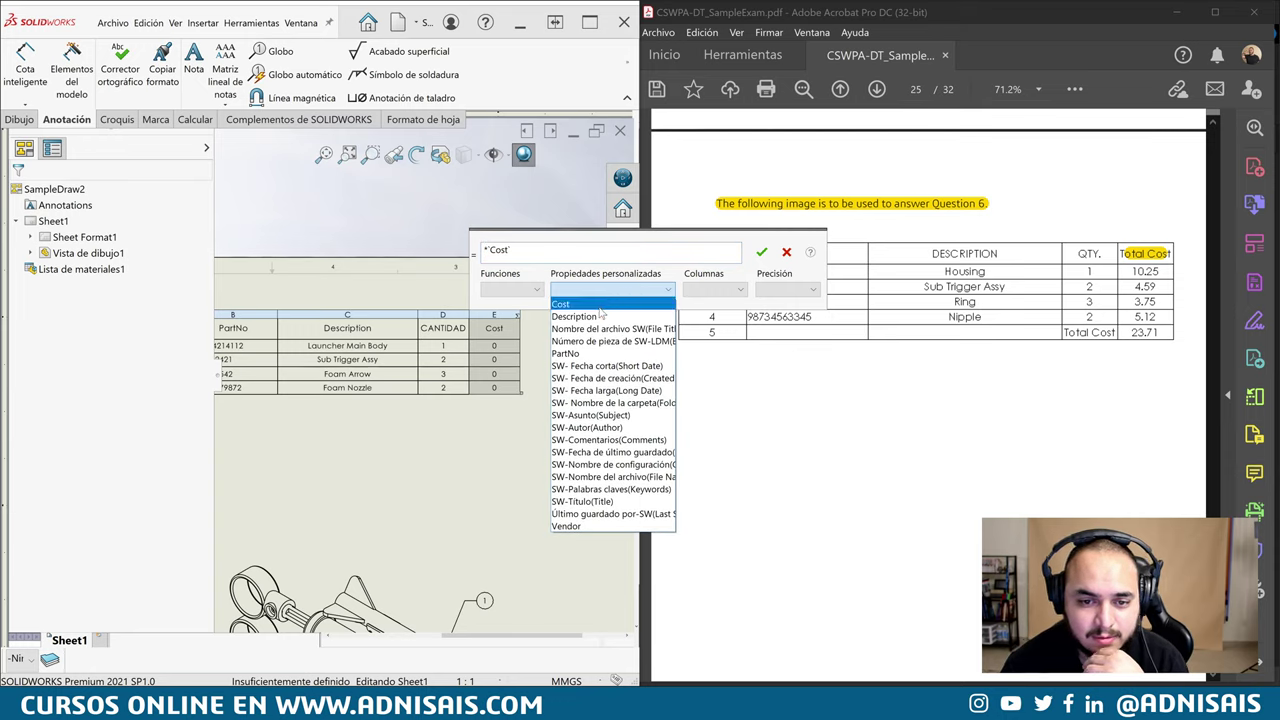
left_click(714, 289)
left_click(714, 289)
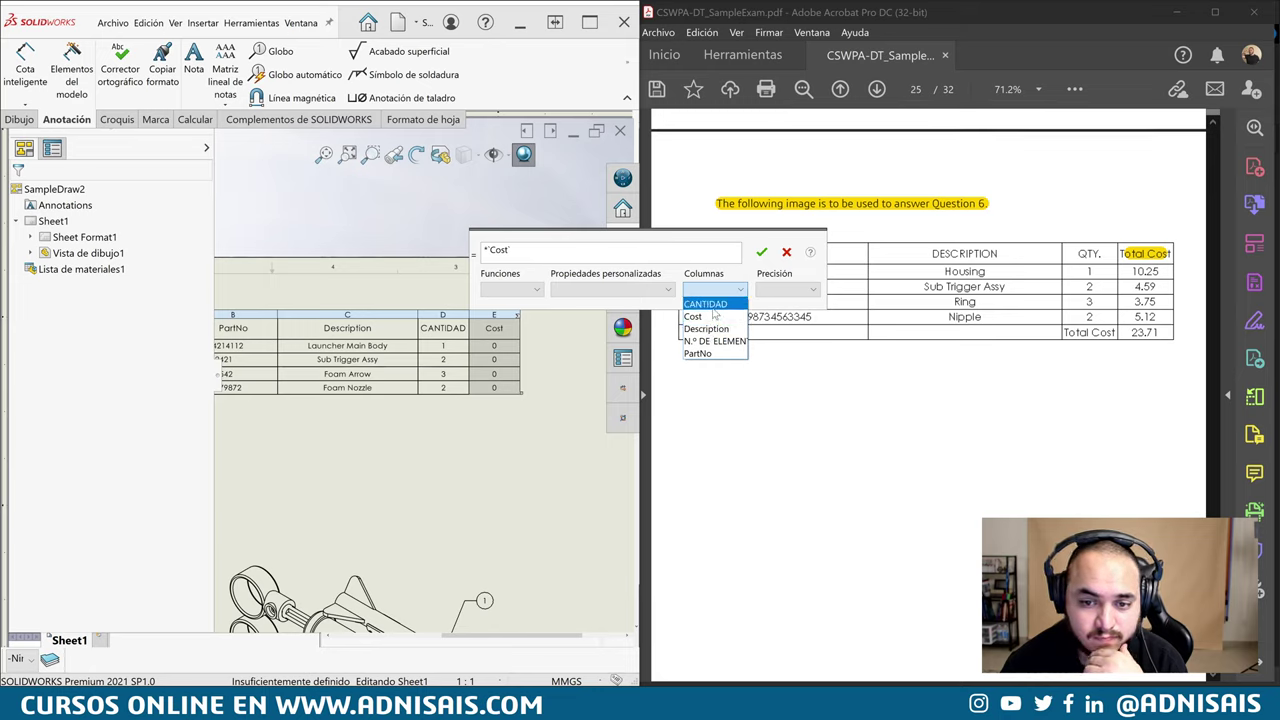
left_click(710, 304)
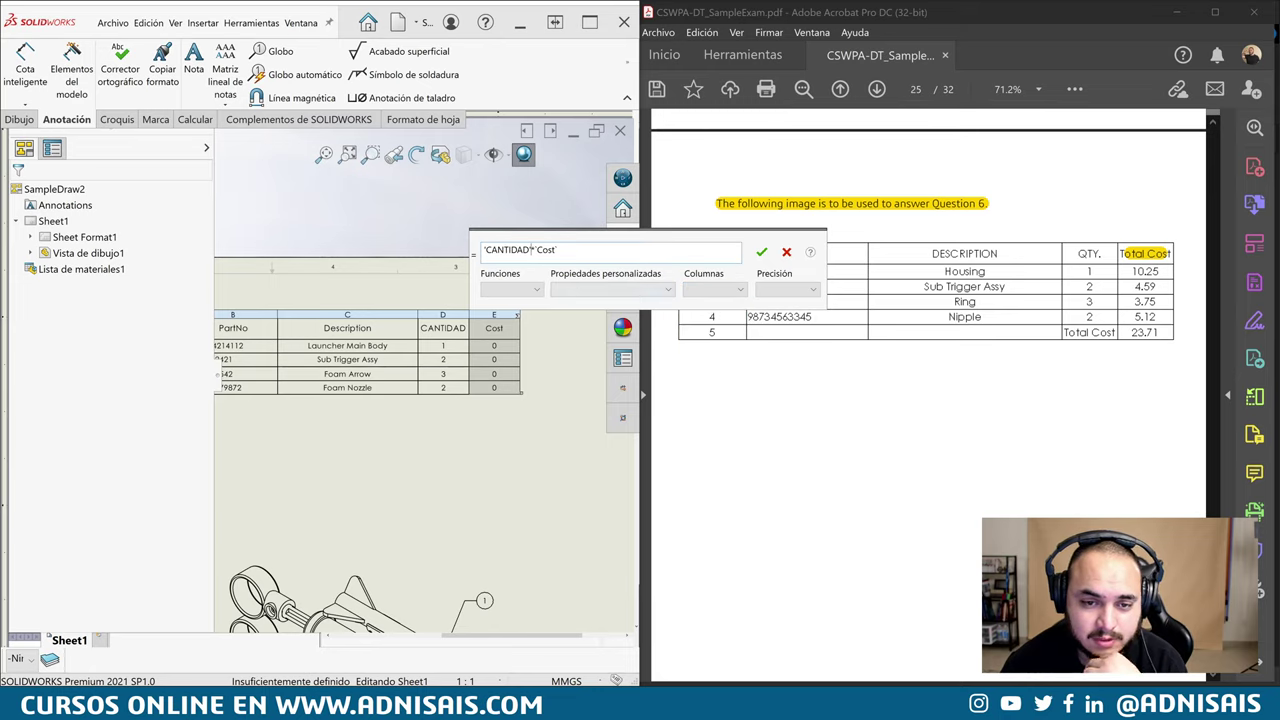
left_click(534, 289)
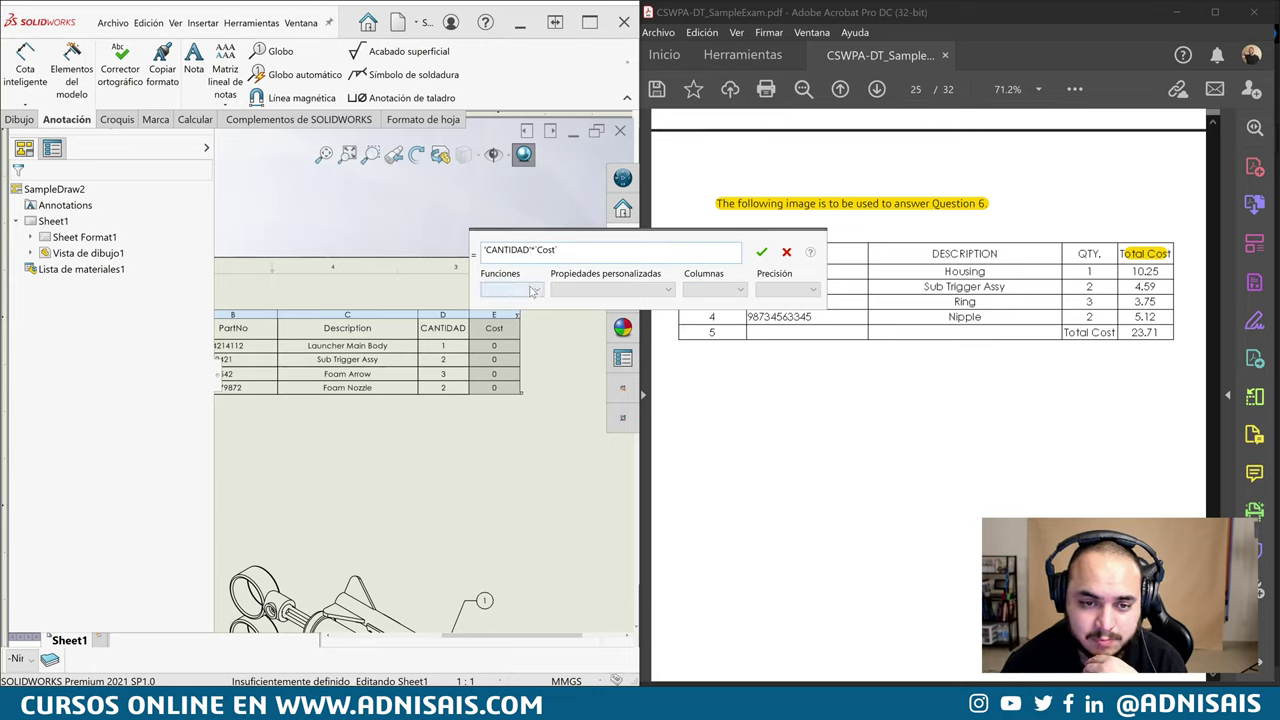
left_click(543, 272)
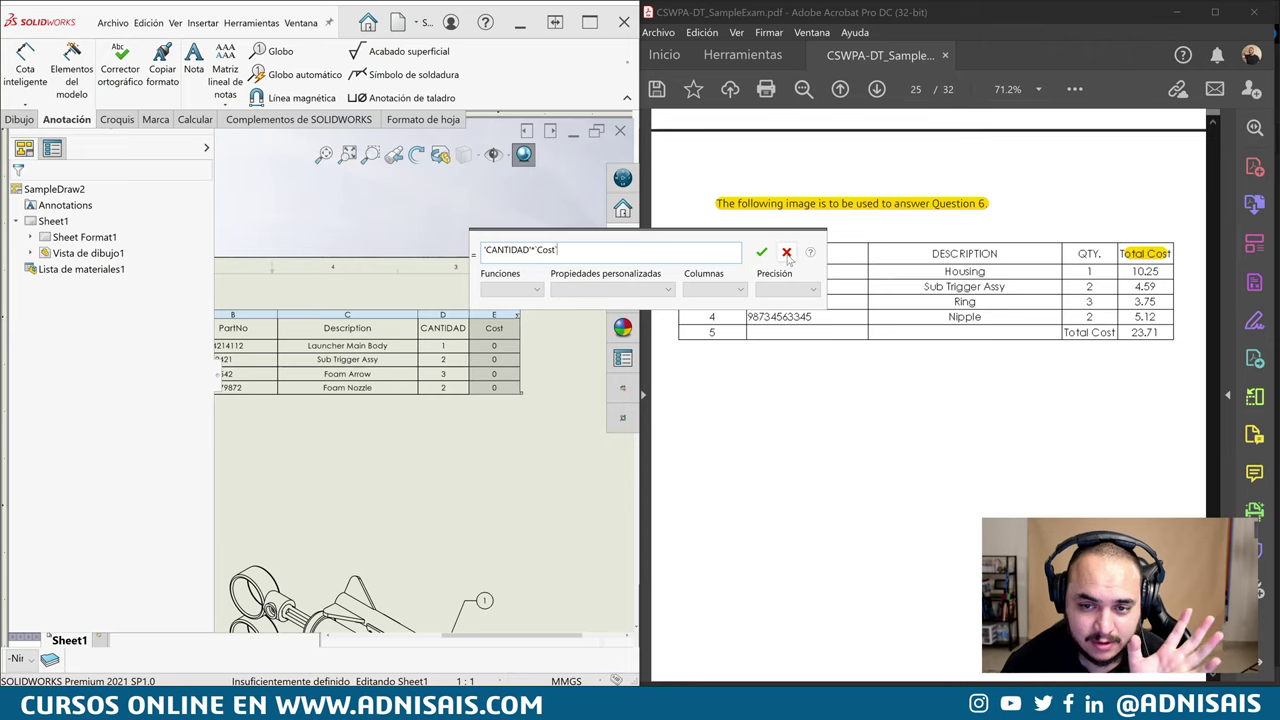
key("Return")
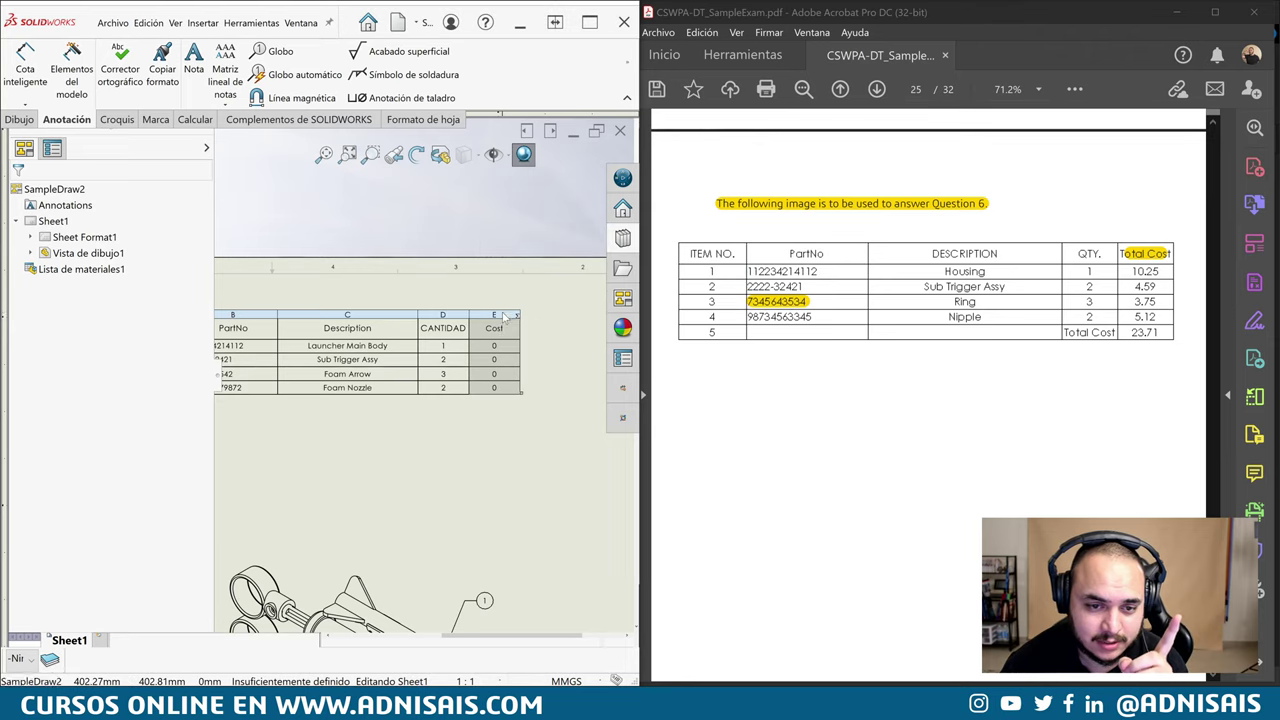
Switch column E back to PROPIEDAD PERSONALIZADA with Cost as the property name
right_click(503, 316)
key("Escape")
left_click(500, 316)
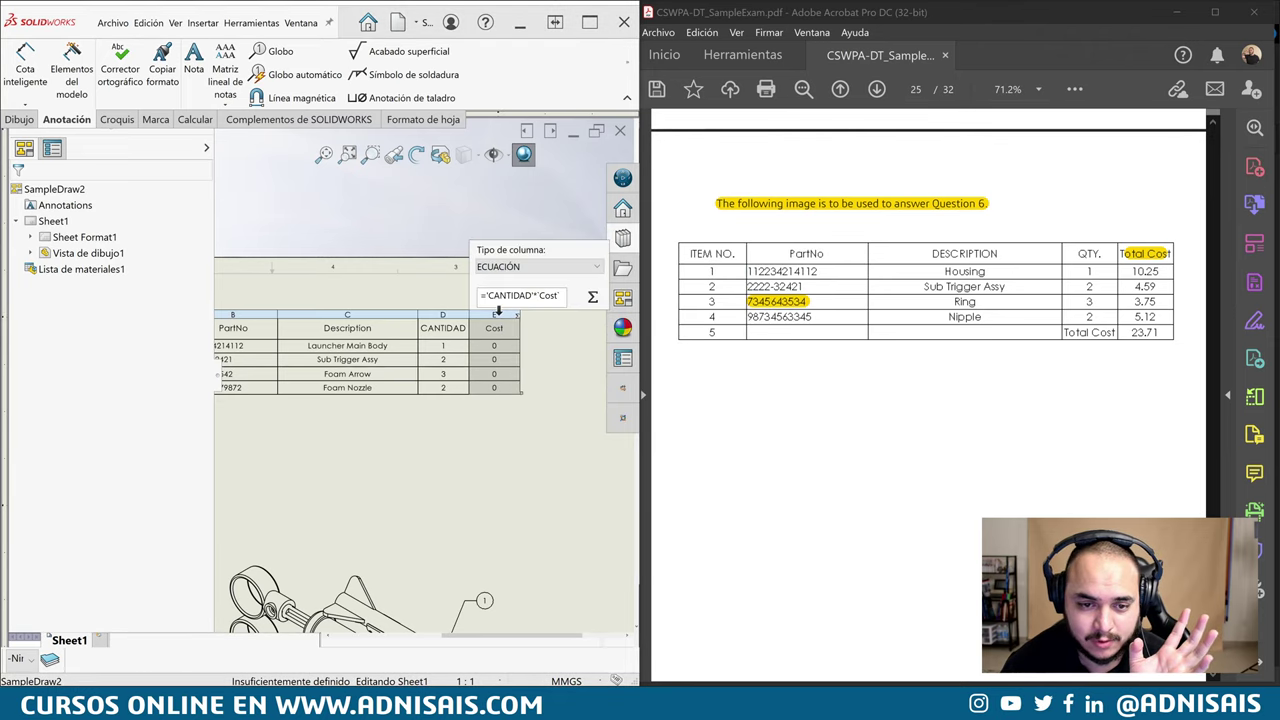
left_click(525, 267)
scroll(525, 290, "up", 2)
left_click(525, 279)
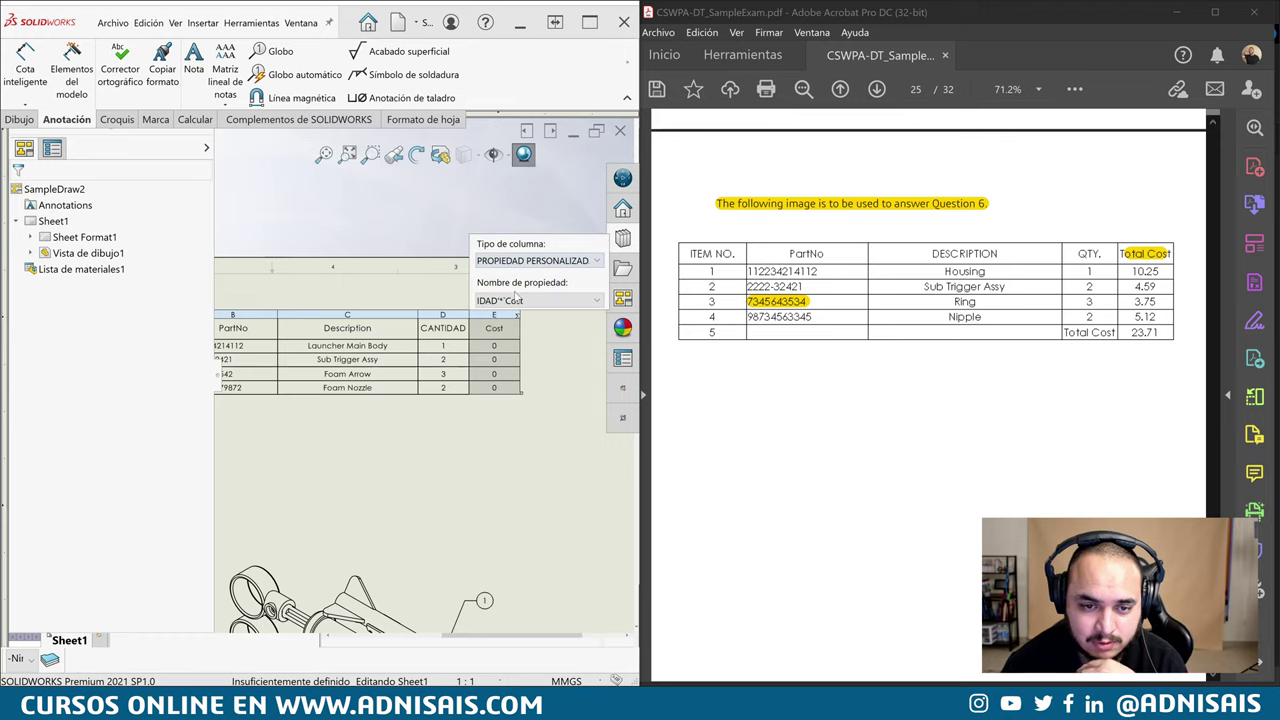
left_click(518, 300)
left_click(512, 317)
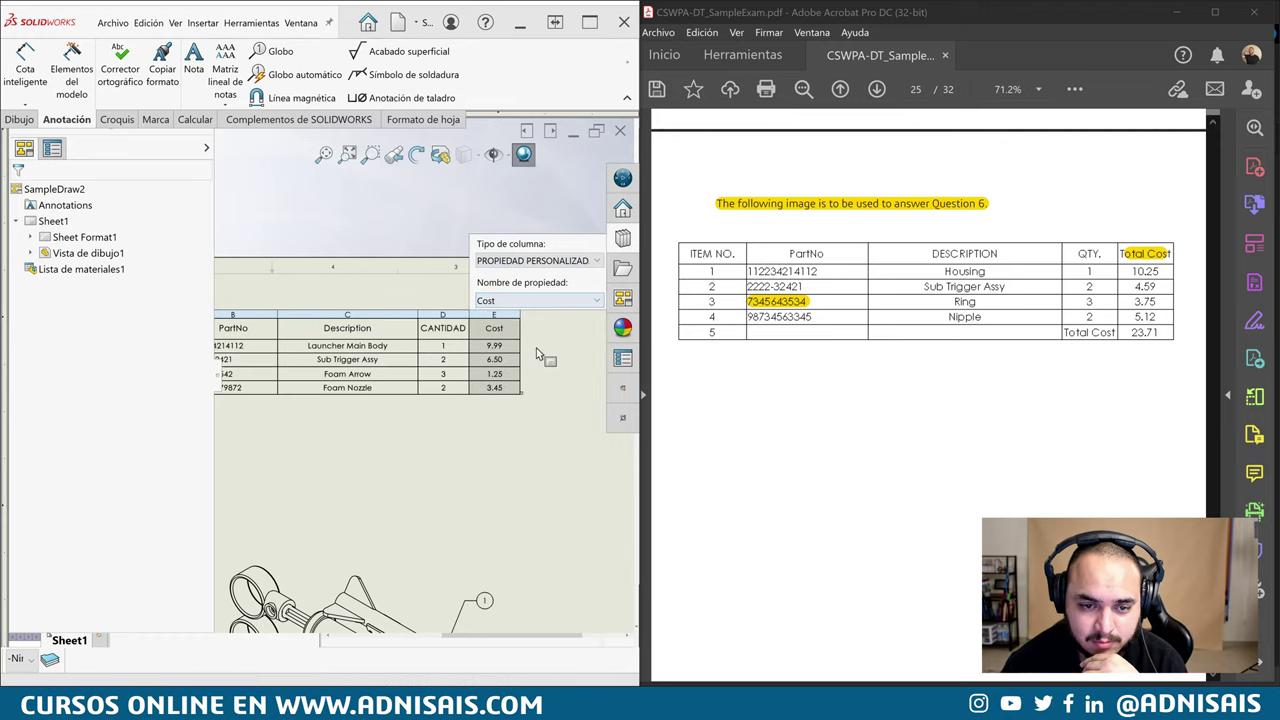
Insert a new column right of Cost and make it an ECUACIÓN column
right_click(500, 316)
mouse_move(533, 373)
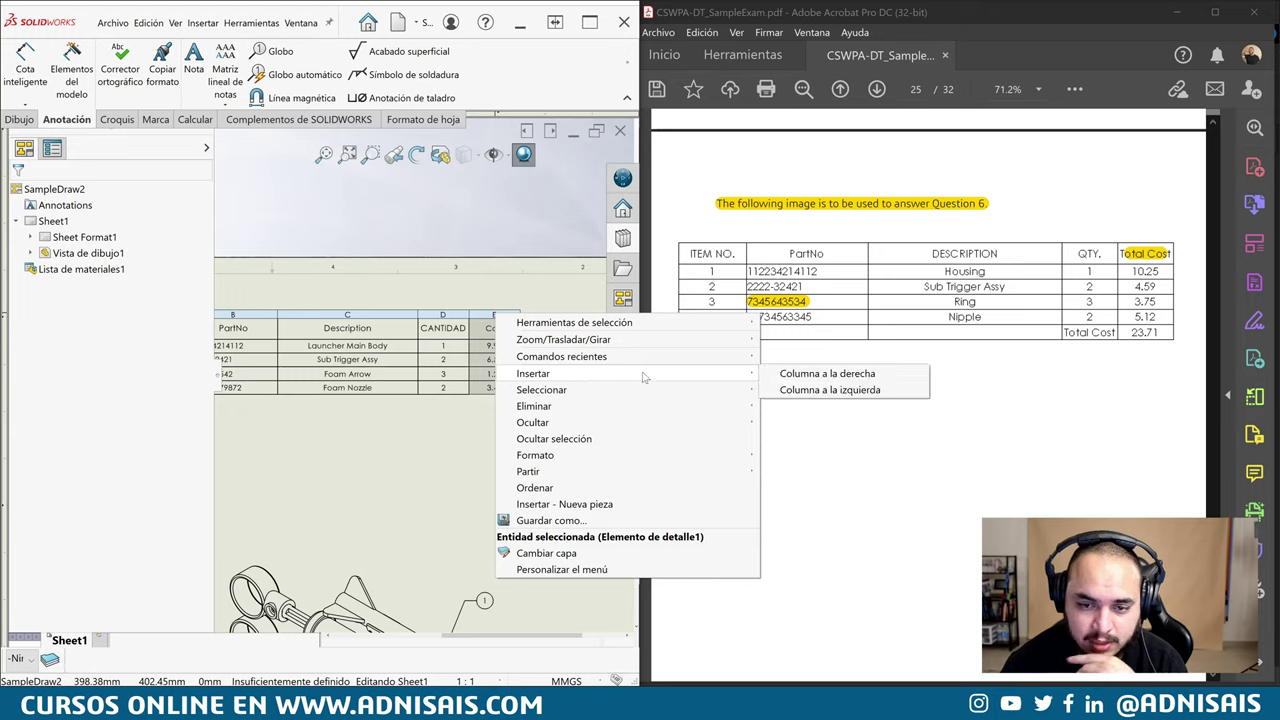
left_click(810, 373)
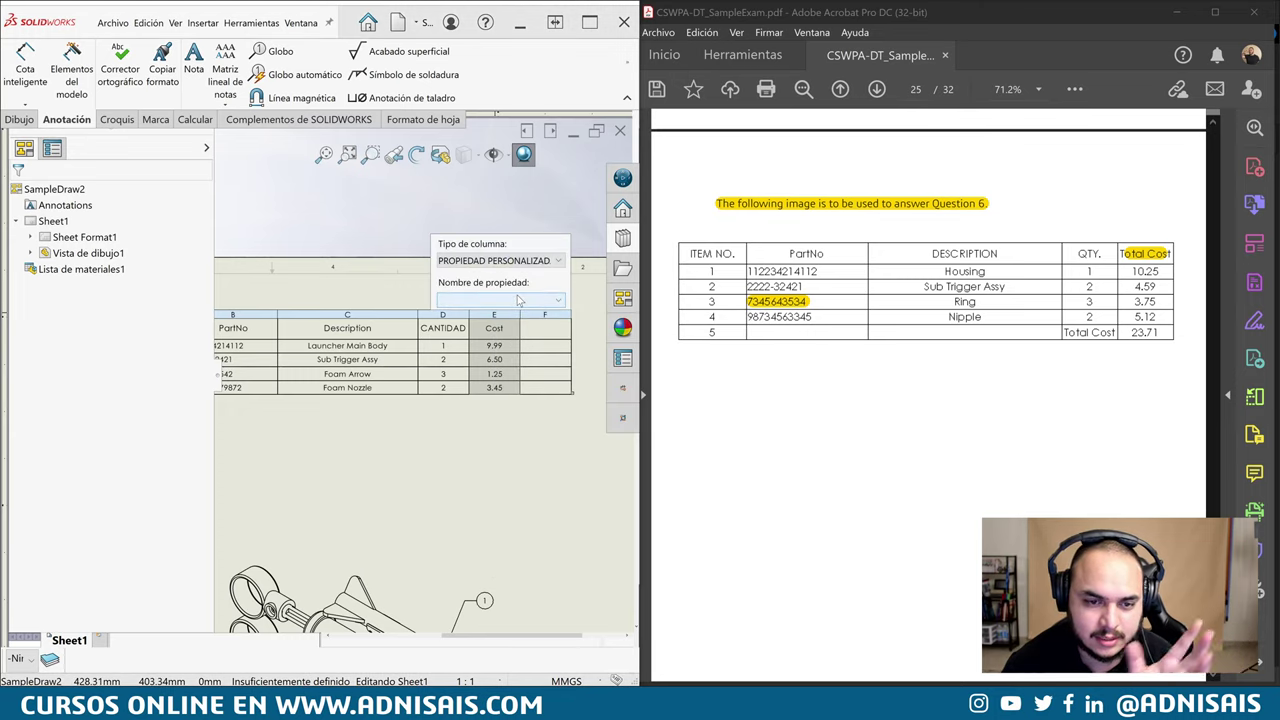
left_click(500, 260)
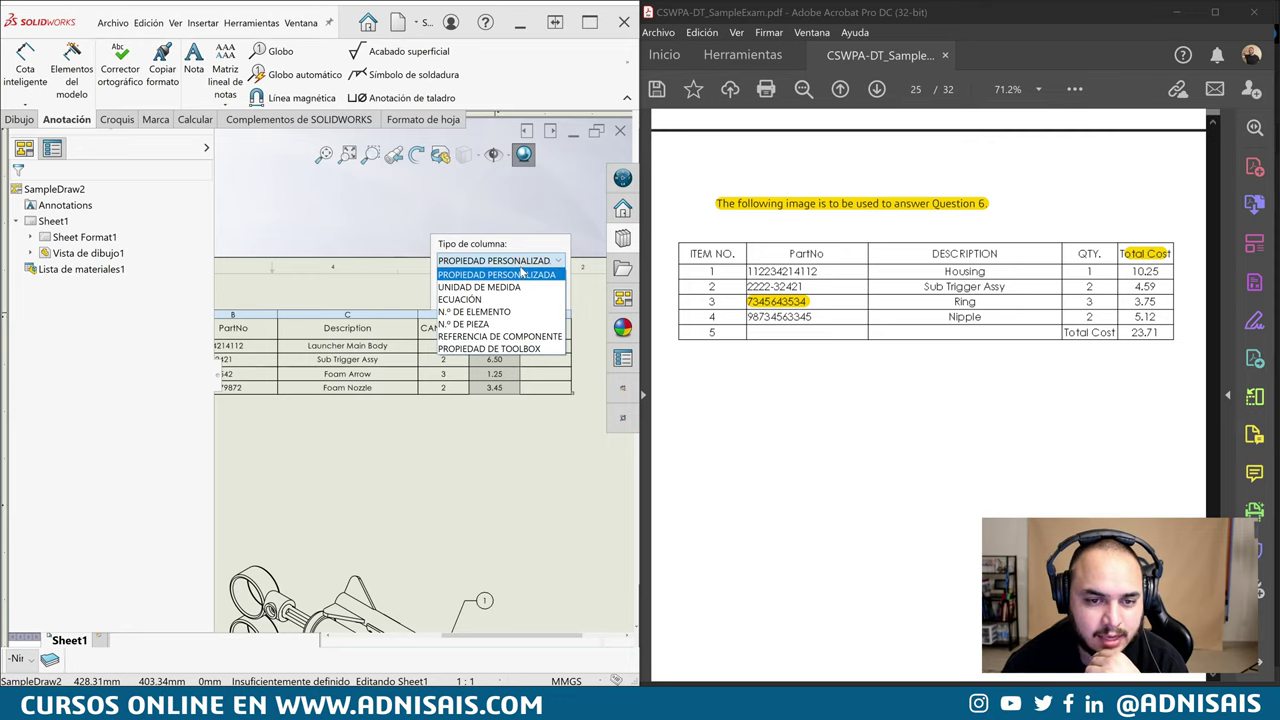
left_click(505, 300)
Build and apply the equation 'CANTIDAD'*'Cost' from the table columns
left_click(553, 297)
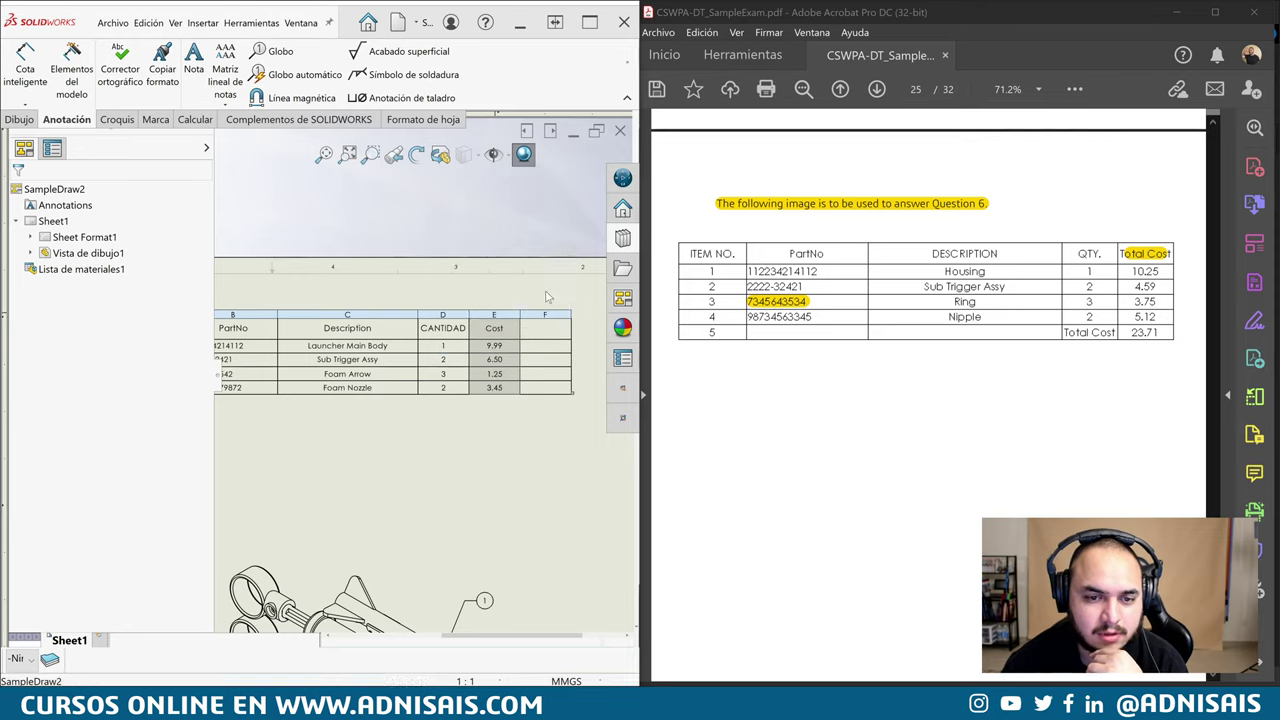
left_click(690, 289)
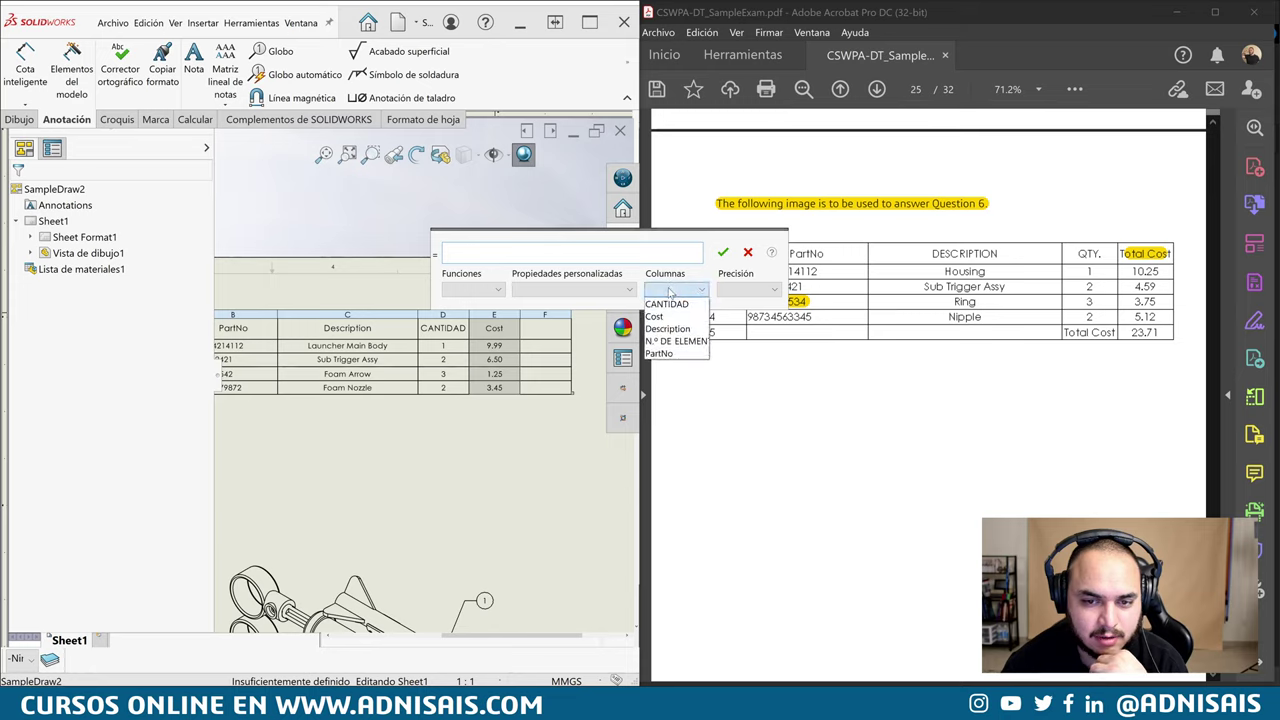
left_click(675, 305)
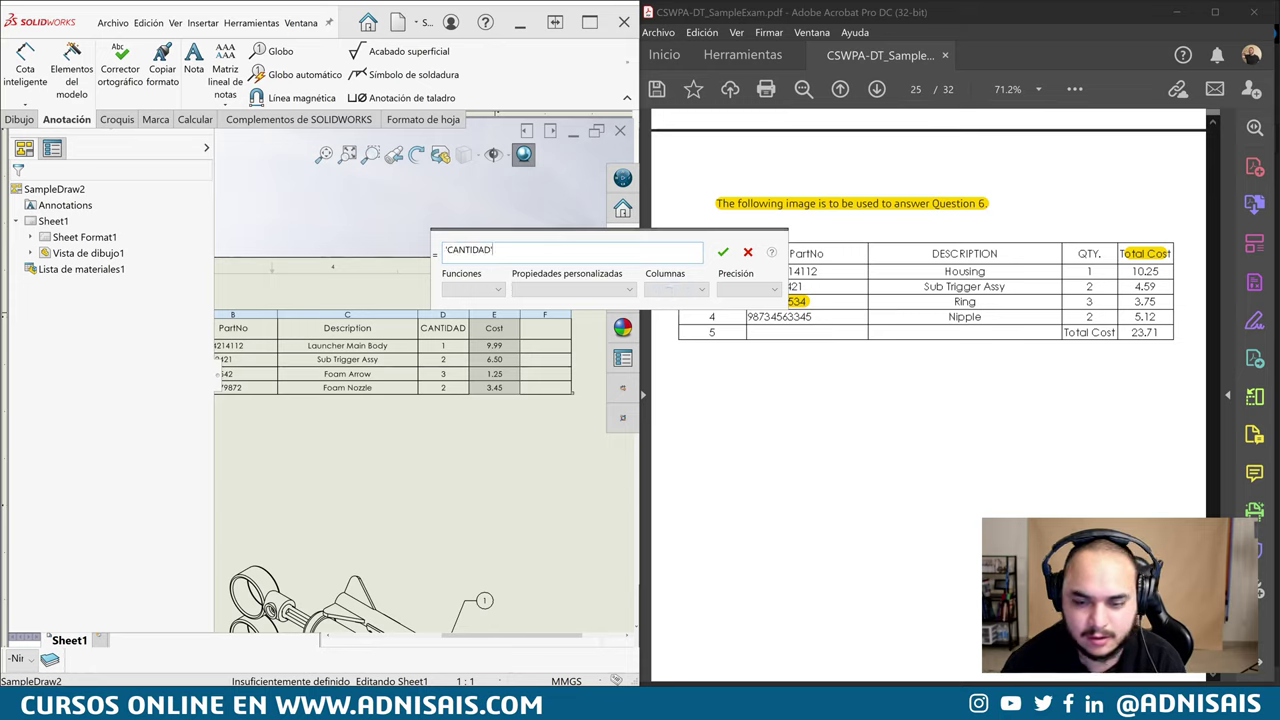
type("*")
left_click(672, 289)
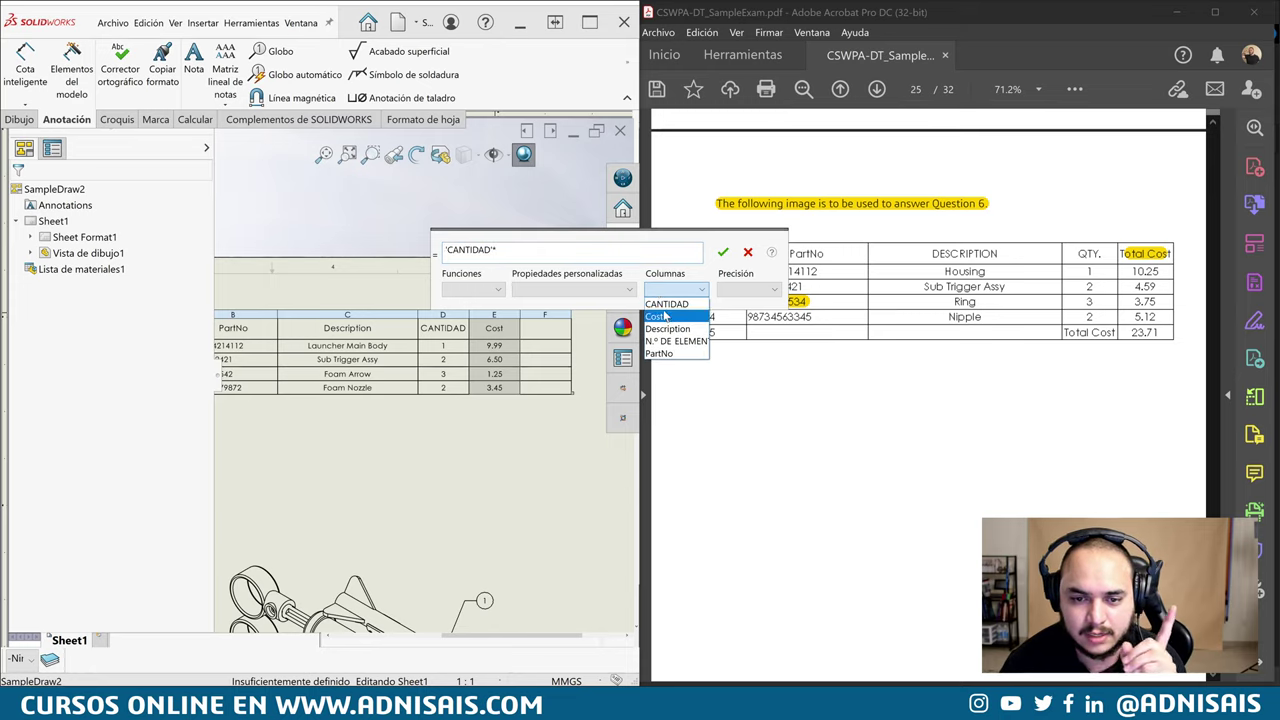
left_click(655, 316)
left_click(723, 253)
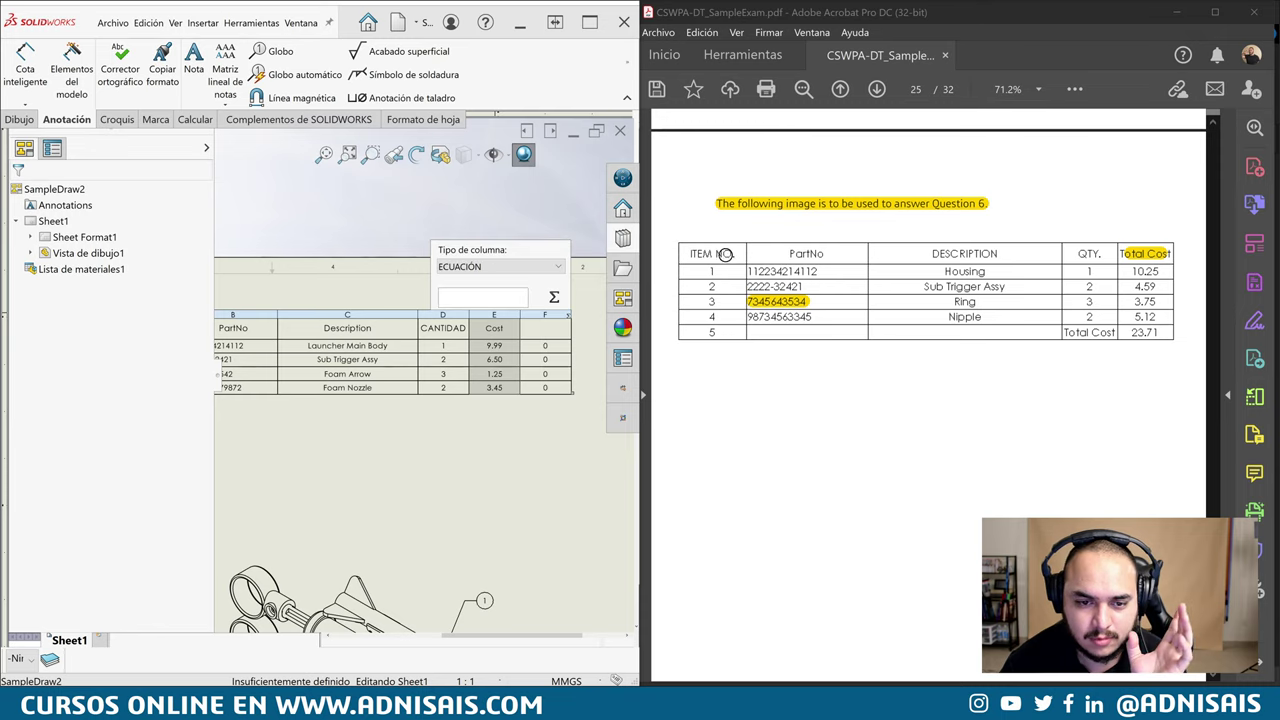
key("Escape")
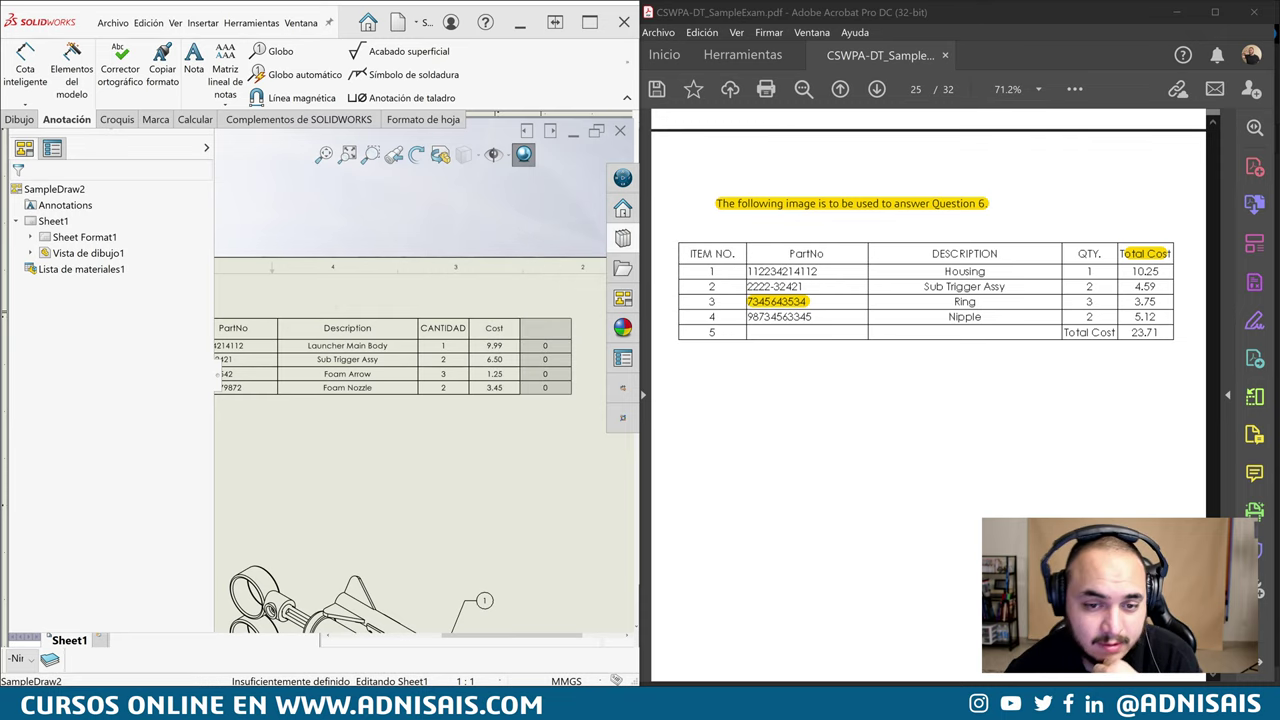
left_click(541, 312)
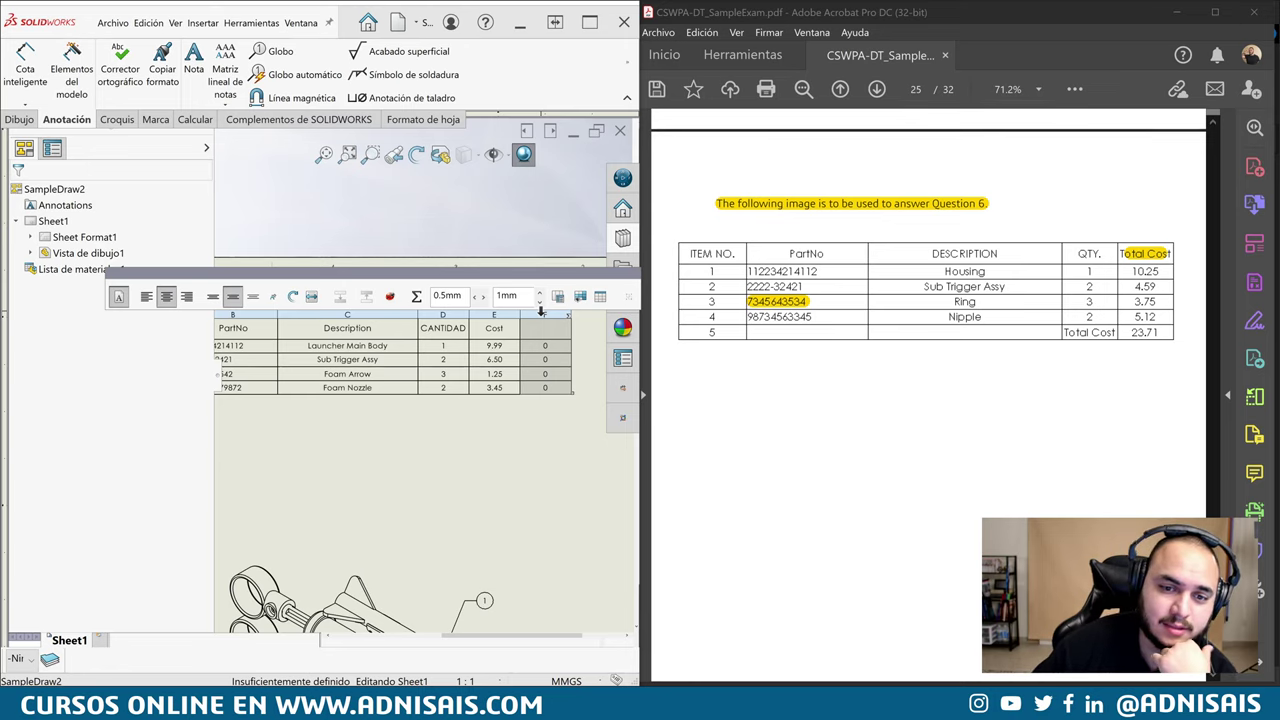
Clear column F's property name and set its type back to ECUACIÓN
left_click(541, 312)
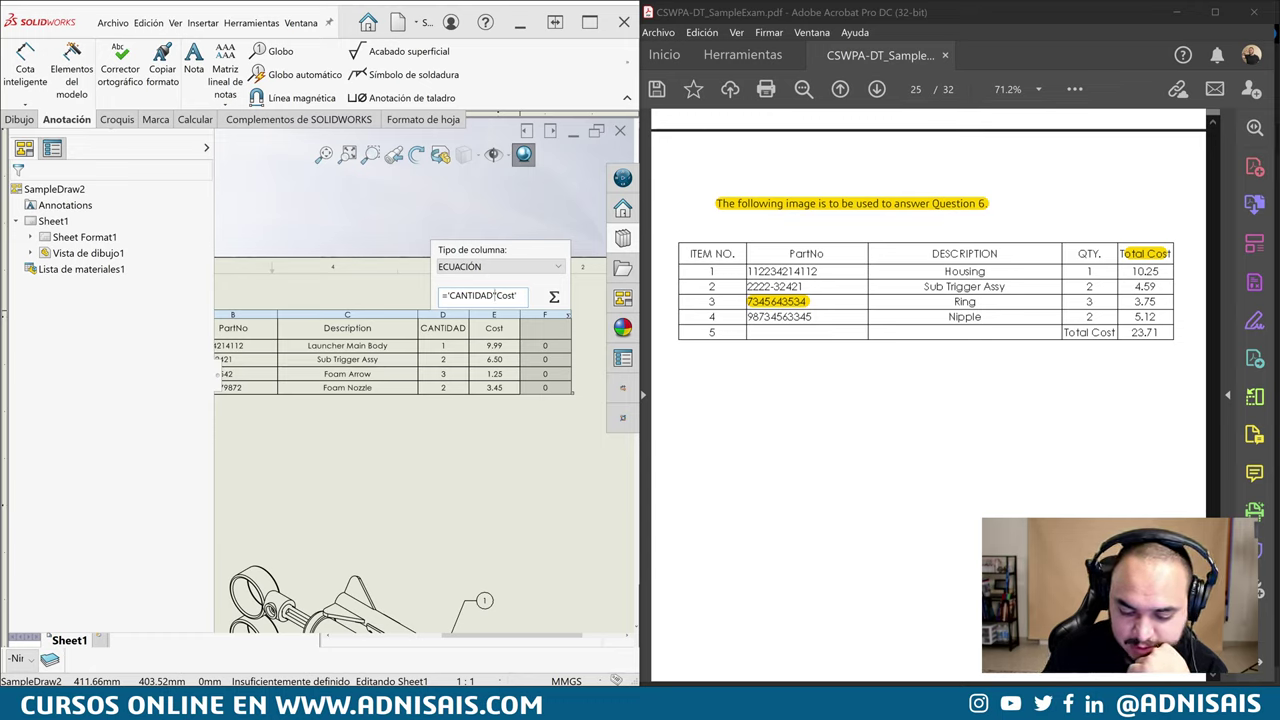
key("Return")
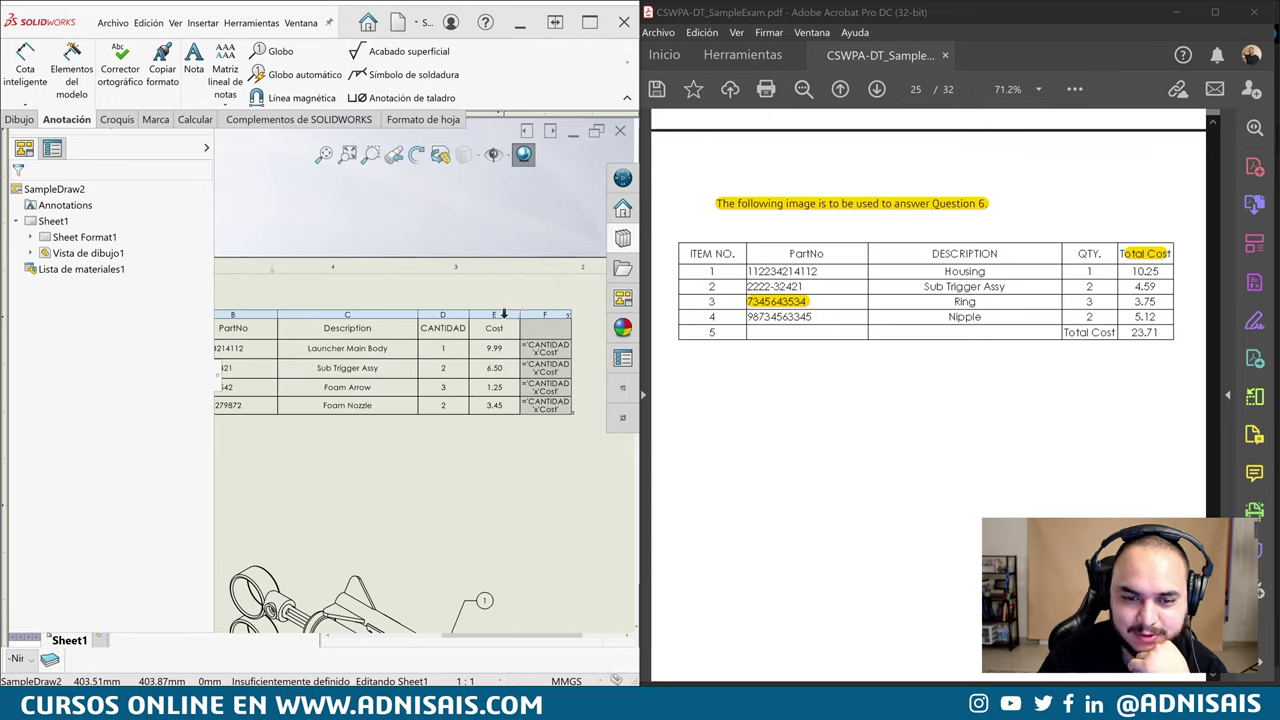
left_click(545, 315)
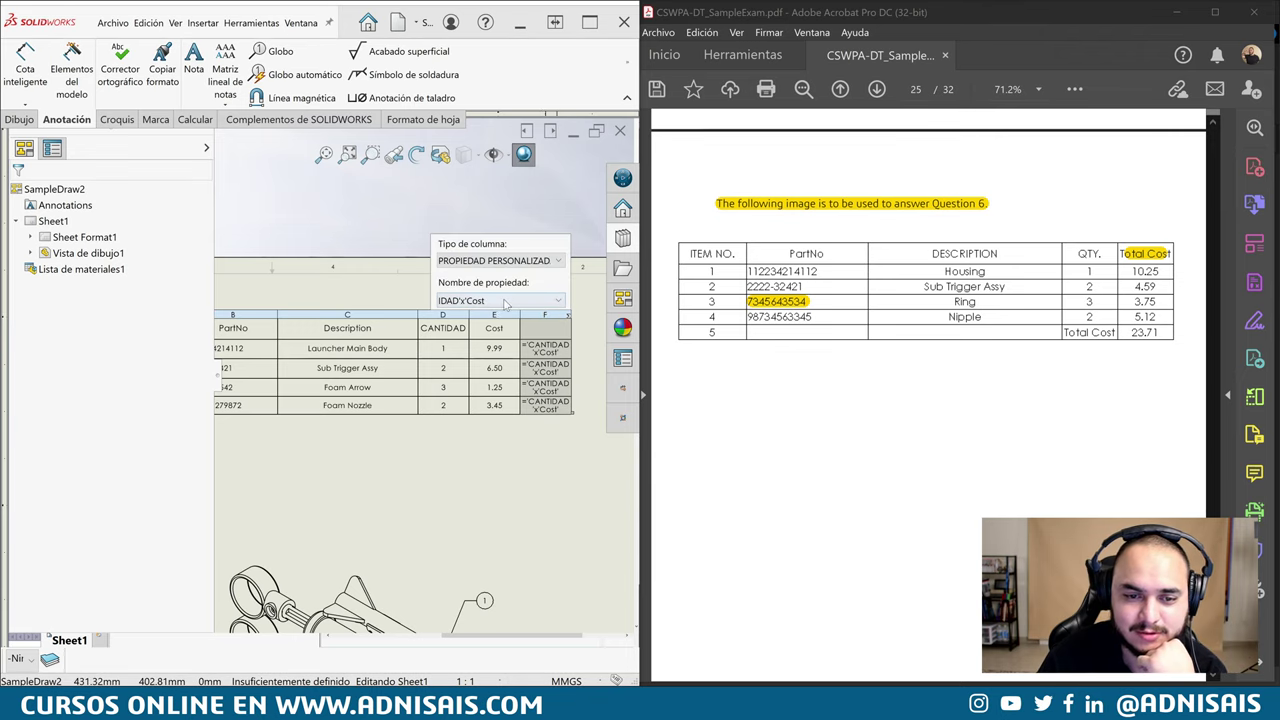
left_click(505, 304)
left_click(500, 313)
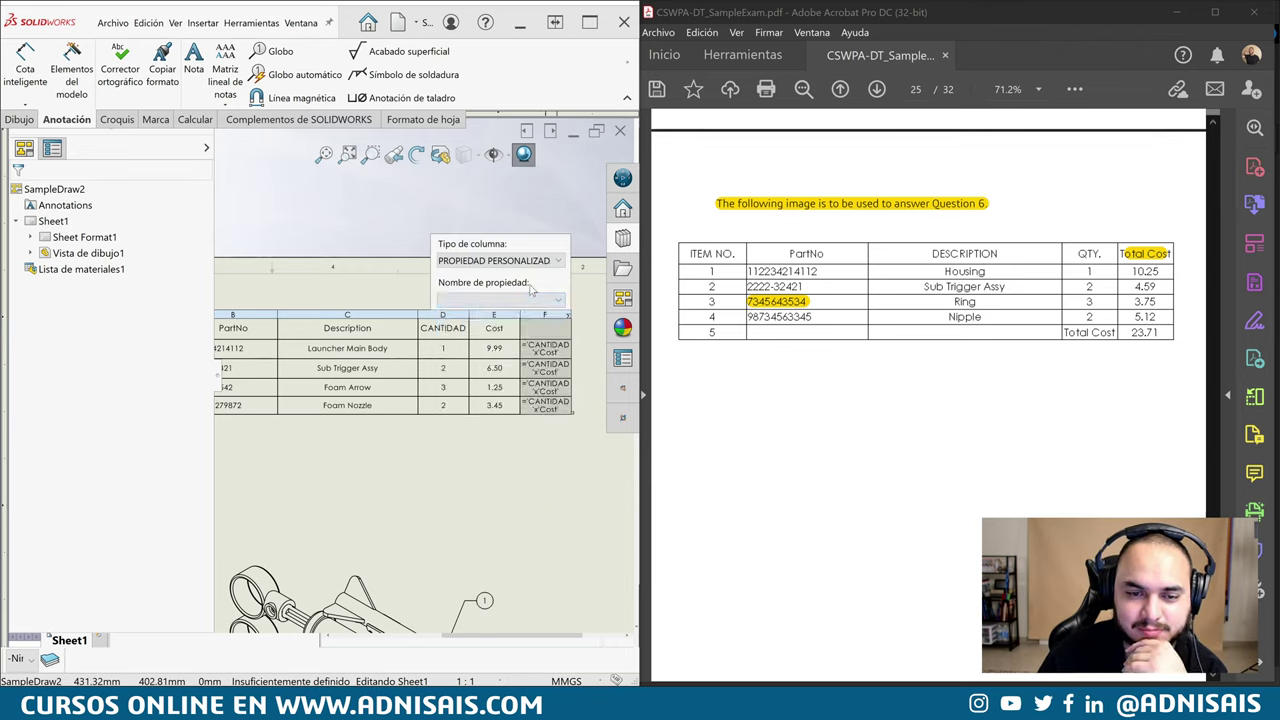
left_click(530, 299)
left_click(515, 261)
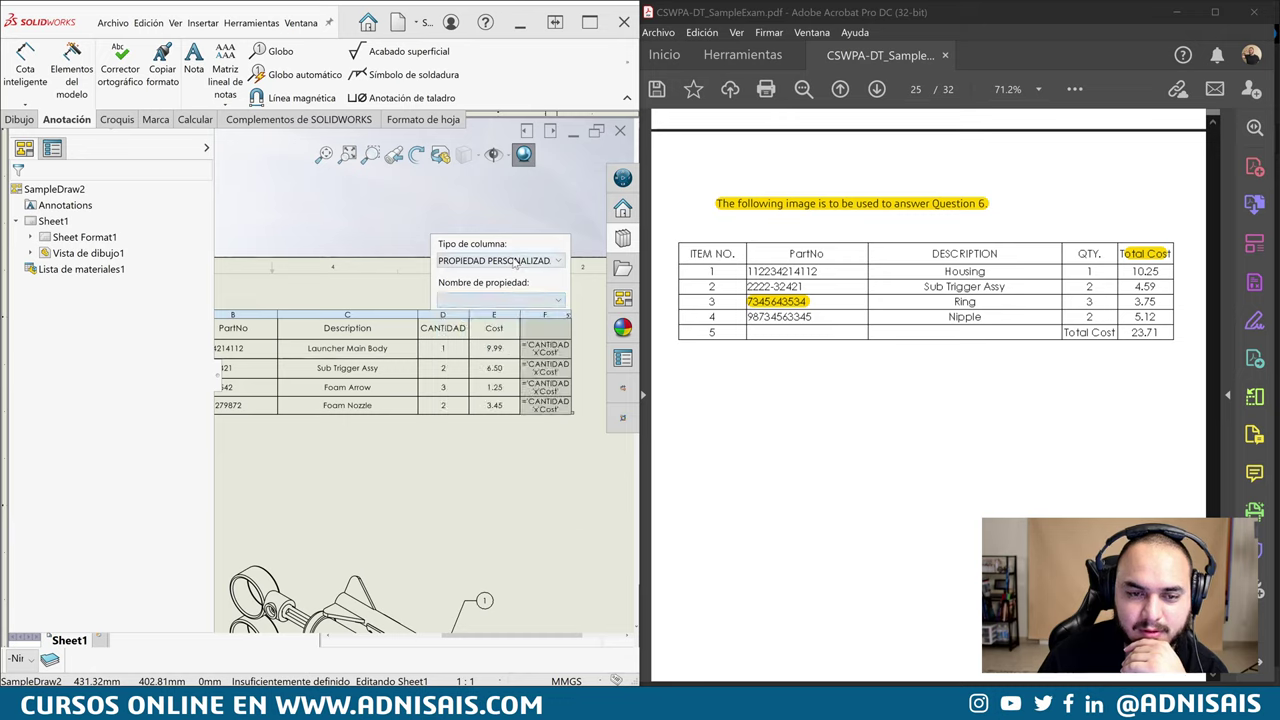
left_click(515, 261)
left_click(500, 297)
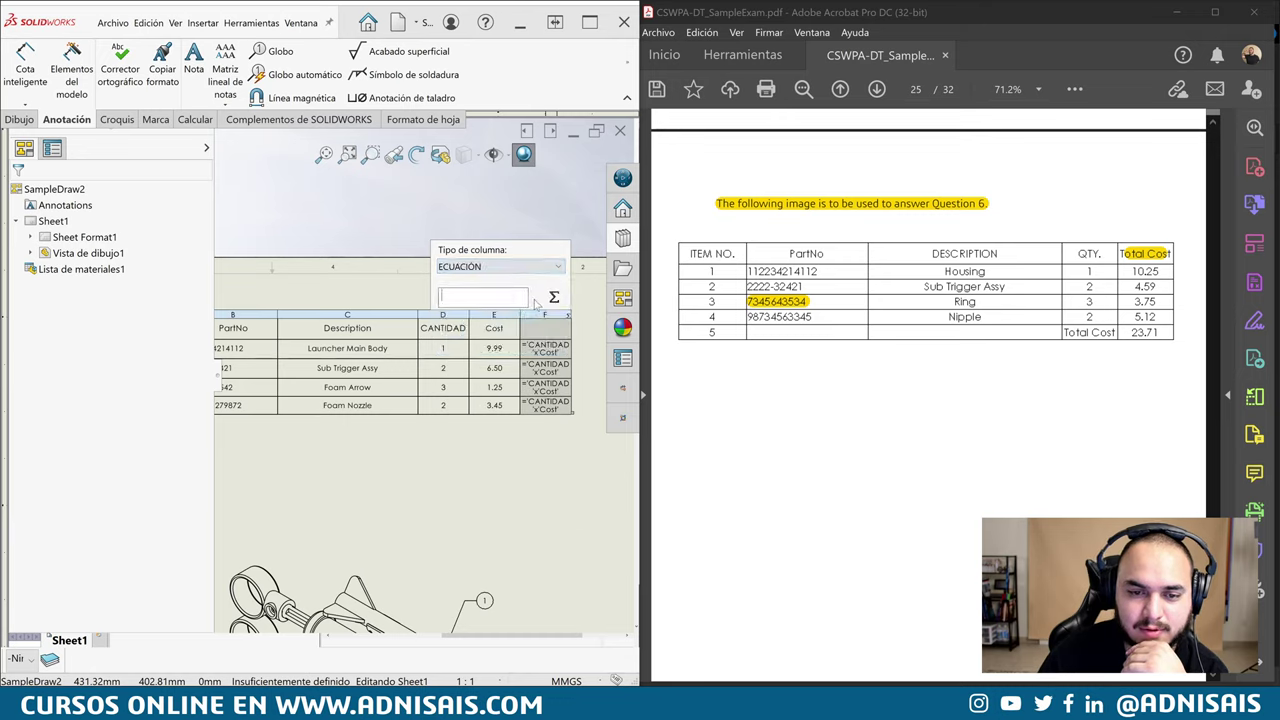
Give column F the equation Cost times CANTIDAD and apply it
left_click(500, 298)
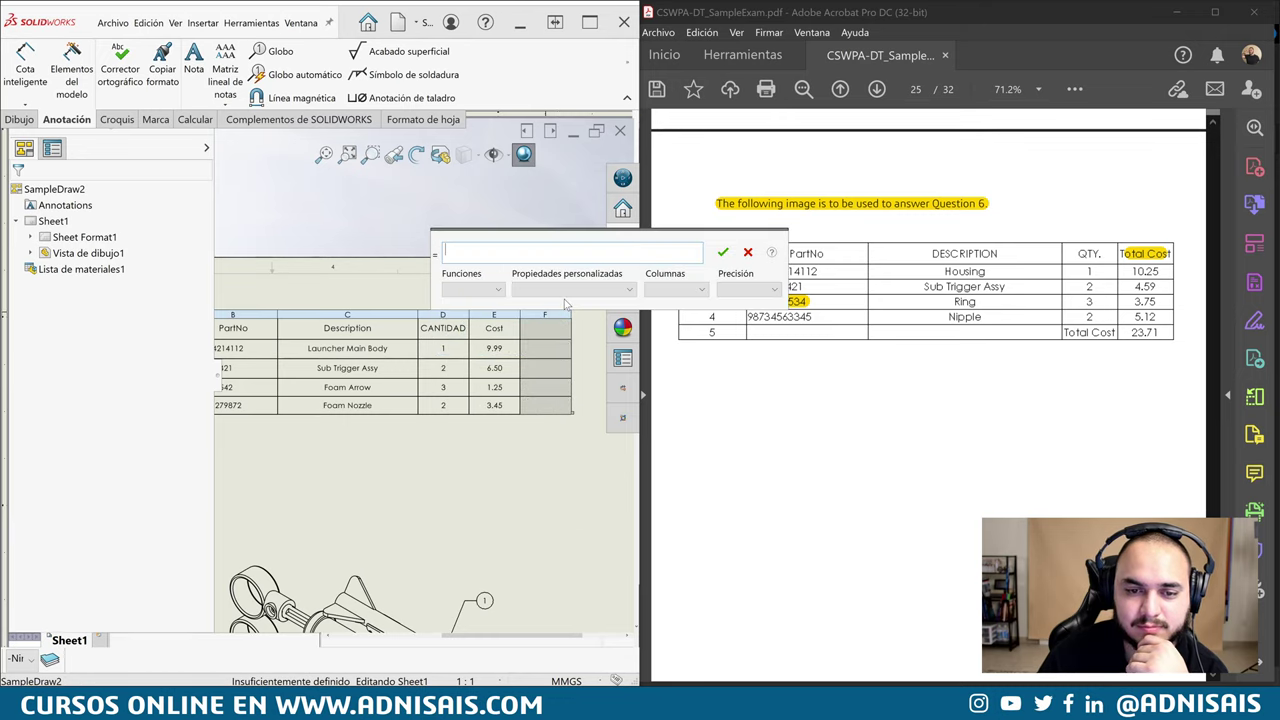
left_click(550, 289)
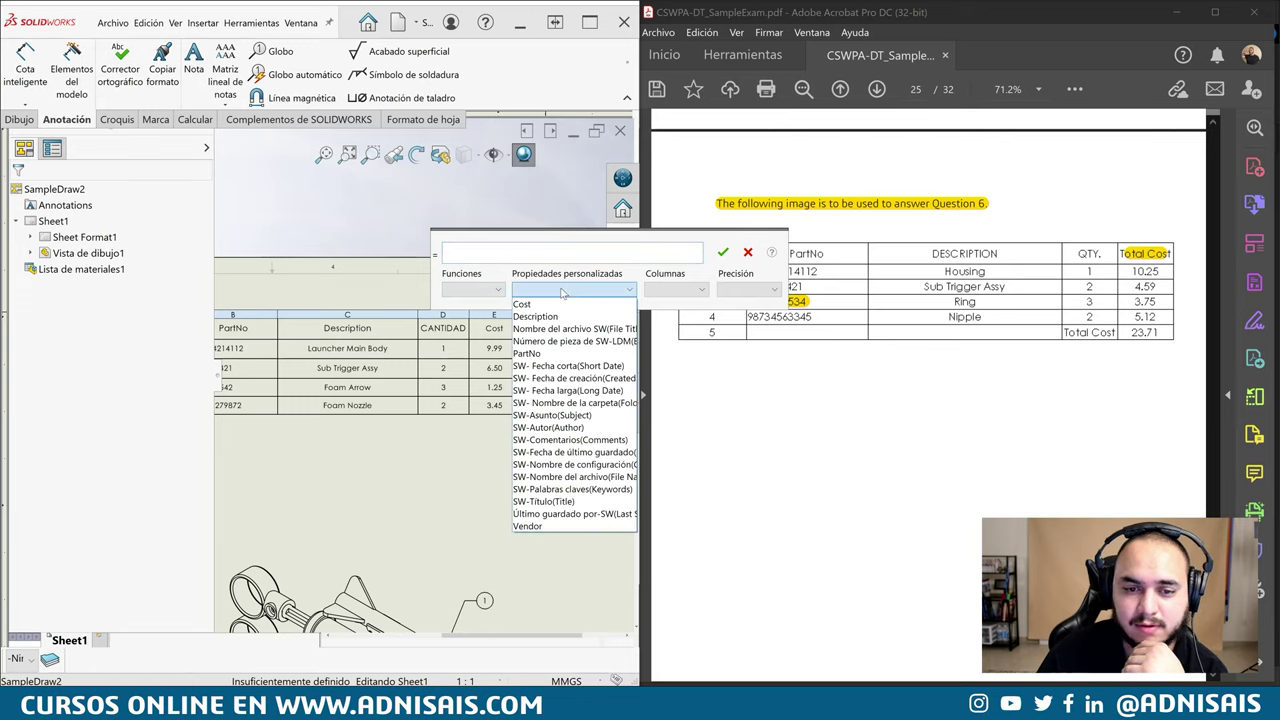
left_click(538, 305)
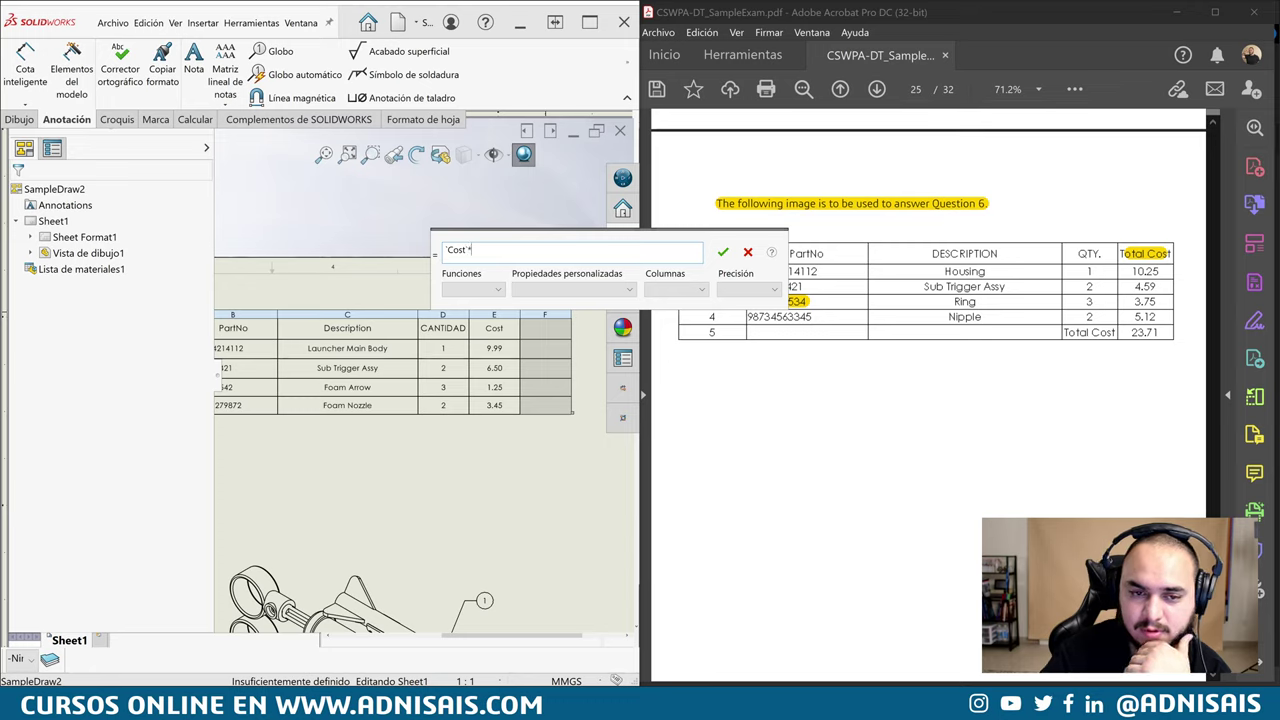
left_click(675, 289)
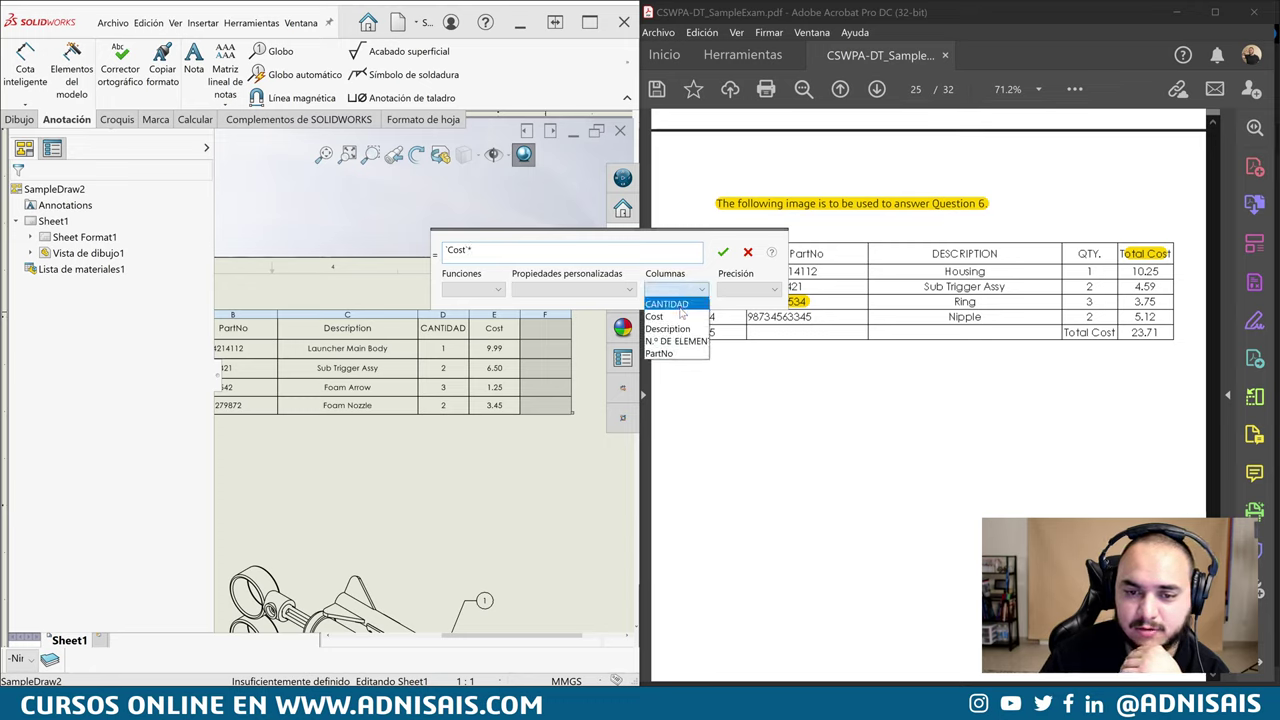
left_click(679, 305)
left_click(722, 252)
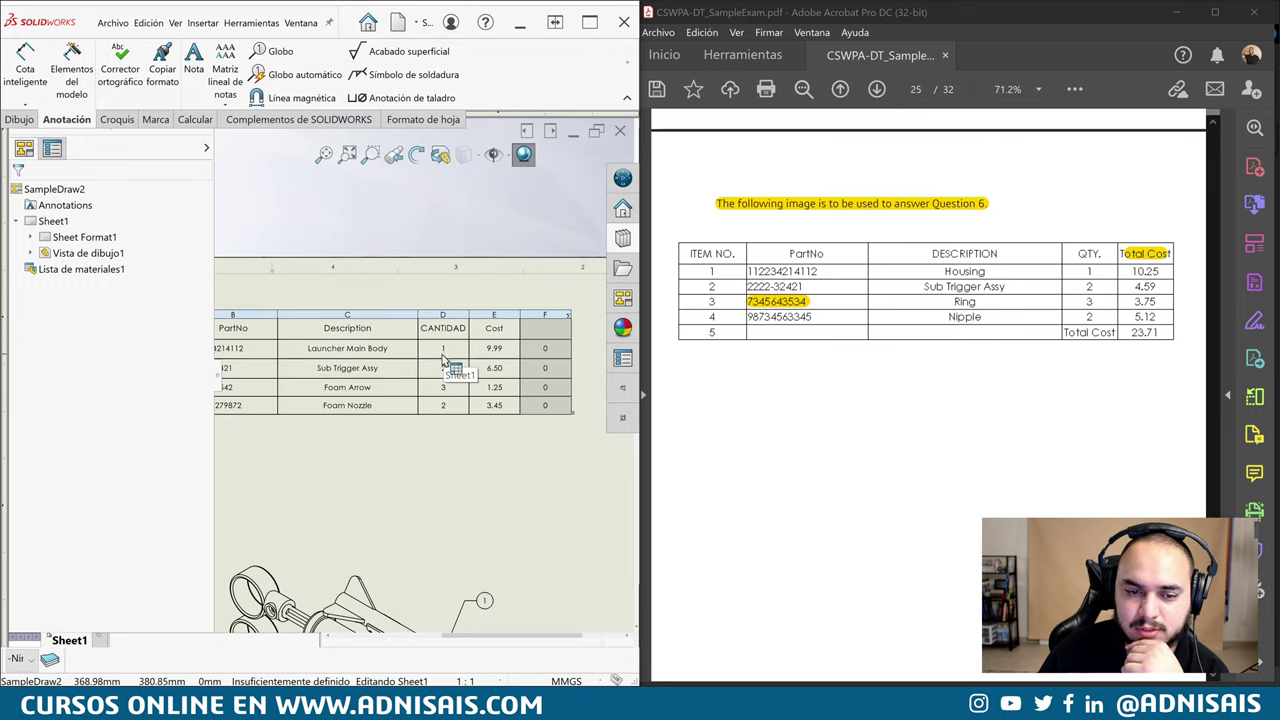
Replace CANTIDAD with Cost in column F's equation so it reads 99.8001, 42.25, 1.5625, 11.9025
scroll(520, 350, "up", 1)
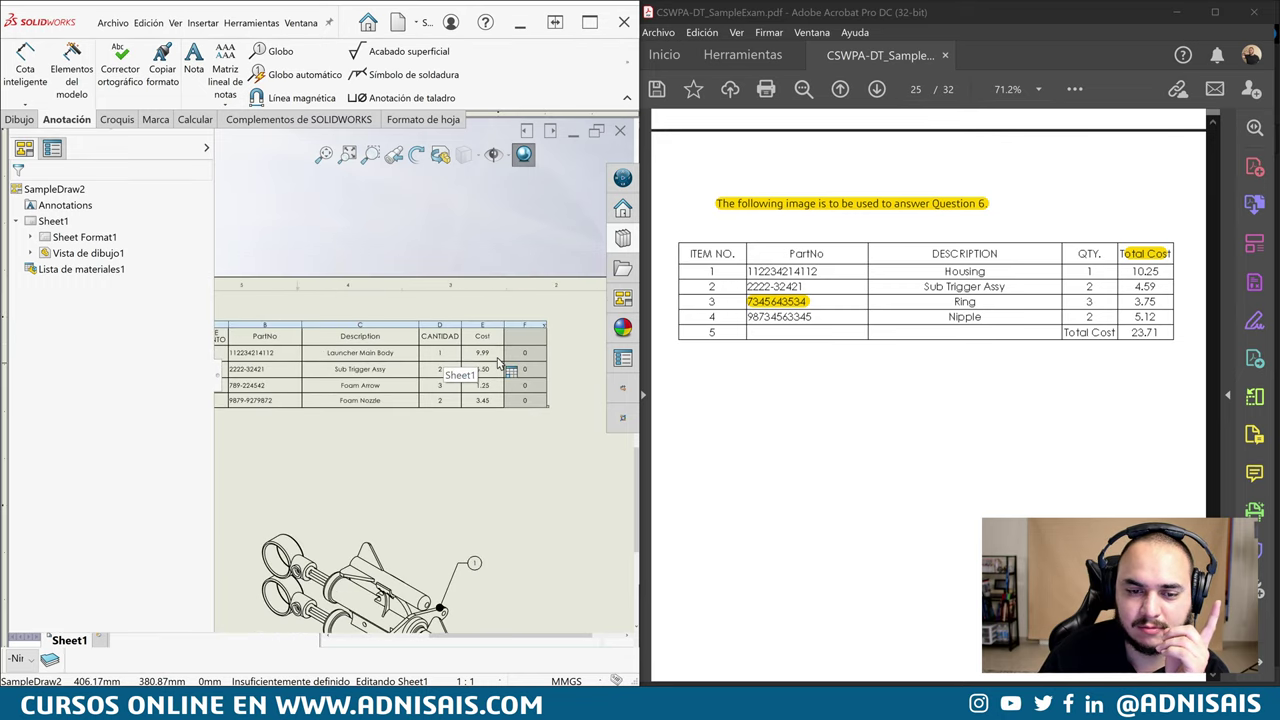
scroll(516, 362, "up", 1)
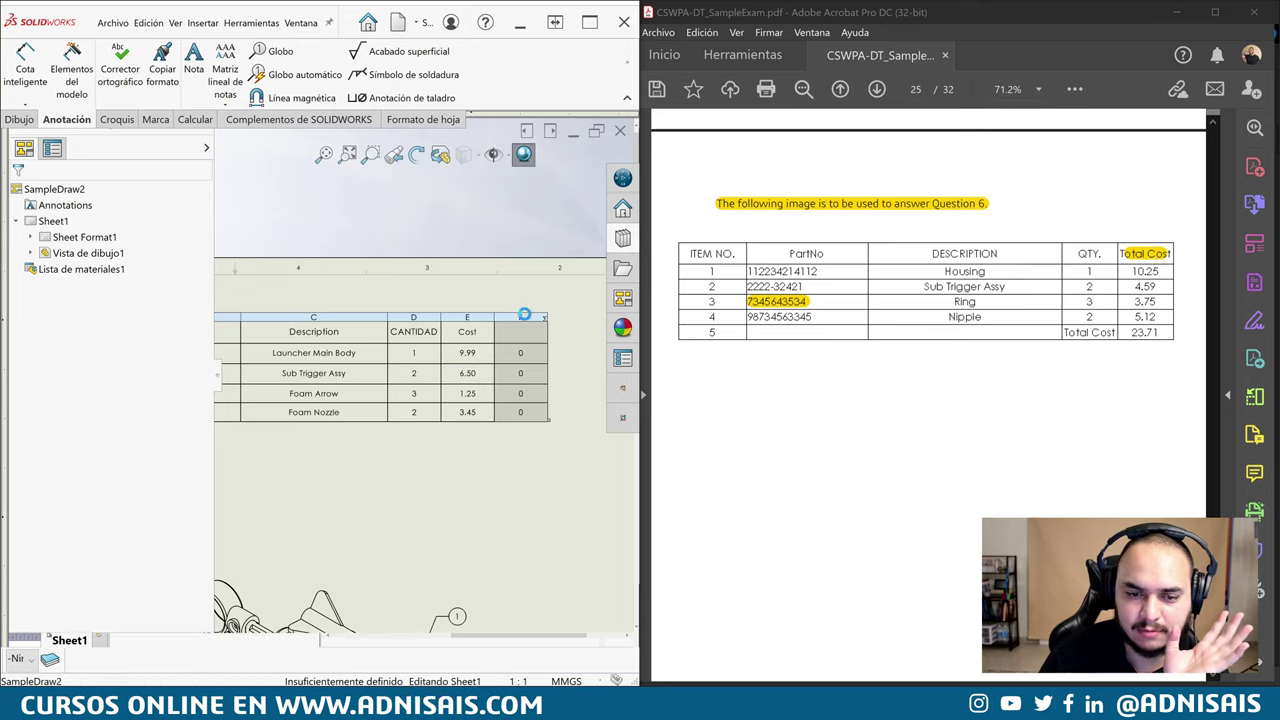
left_click(520, 317)
left_click(612, 300)
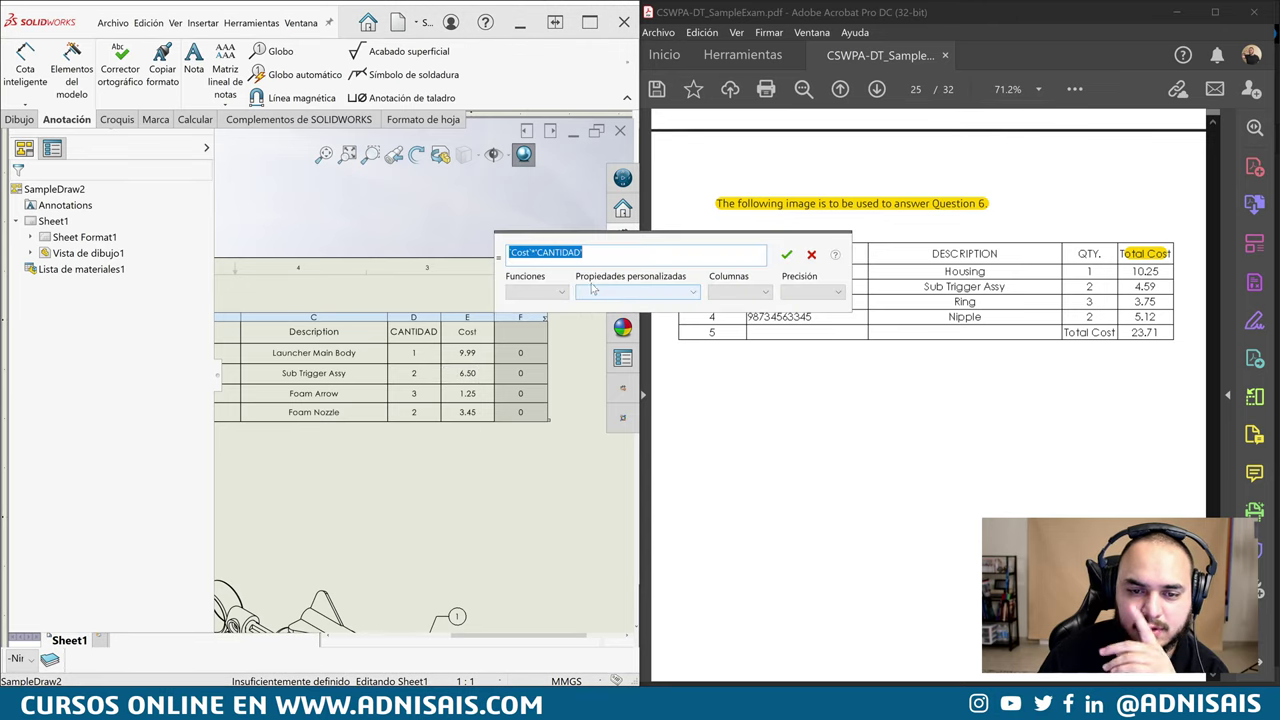
key("BackSpace")
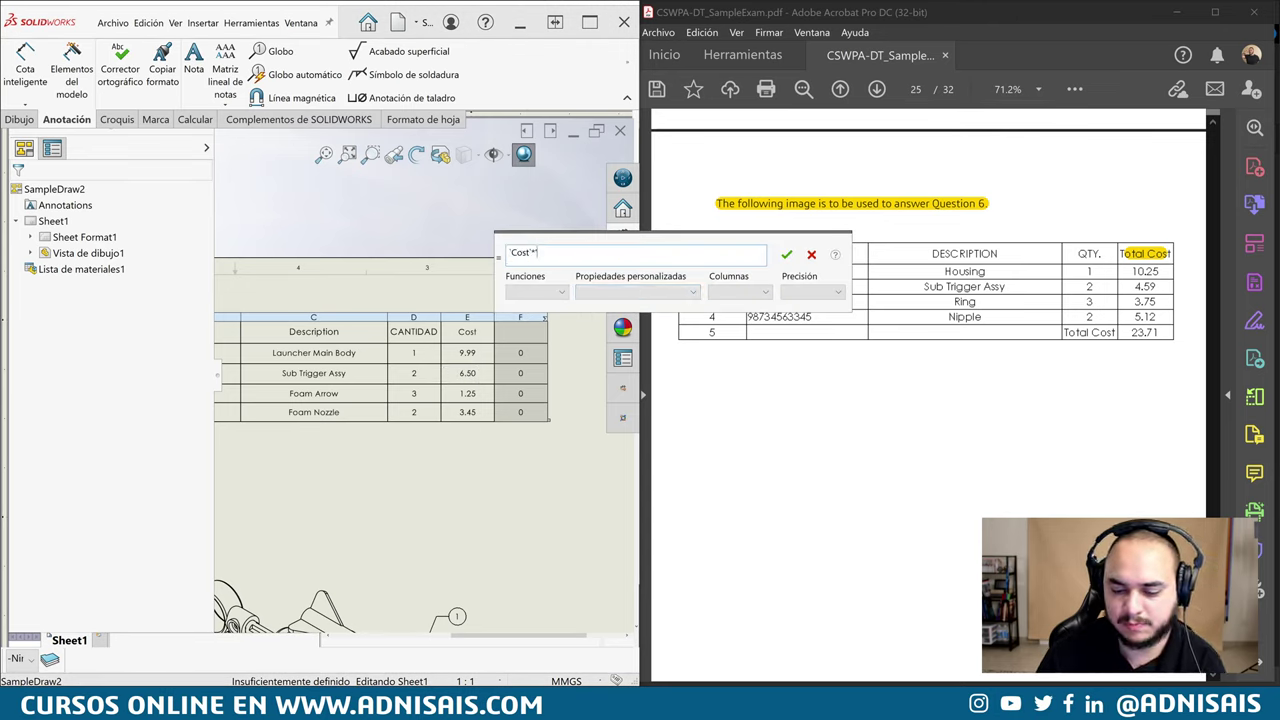
left_click(733, 290)
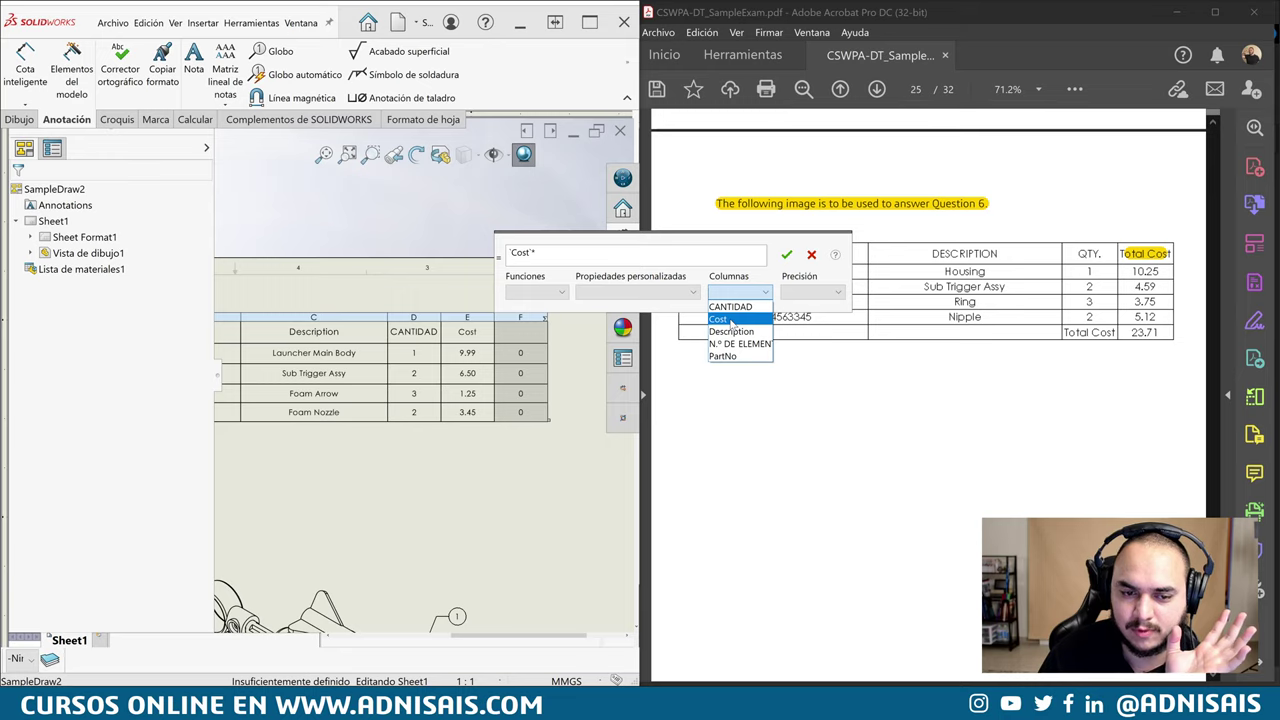
left_click(729, 319)
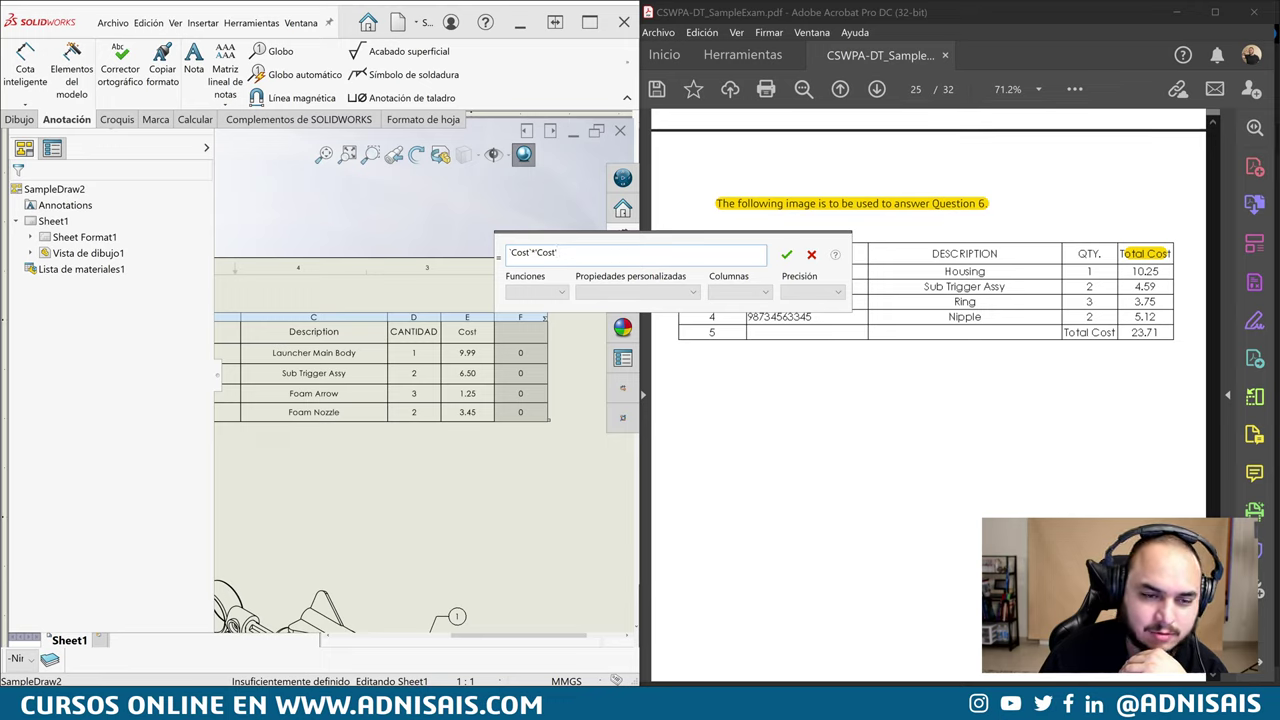
left_click(786, 254)
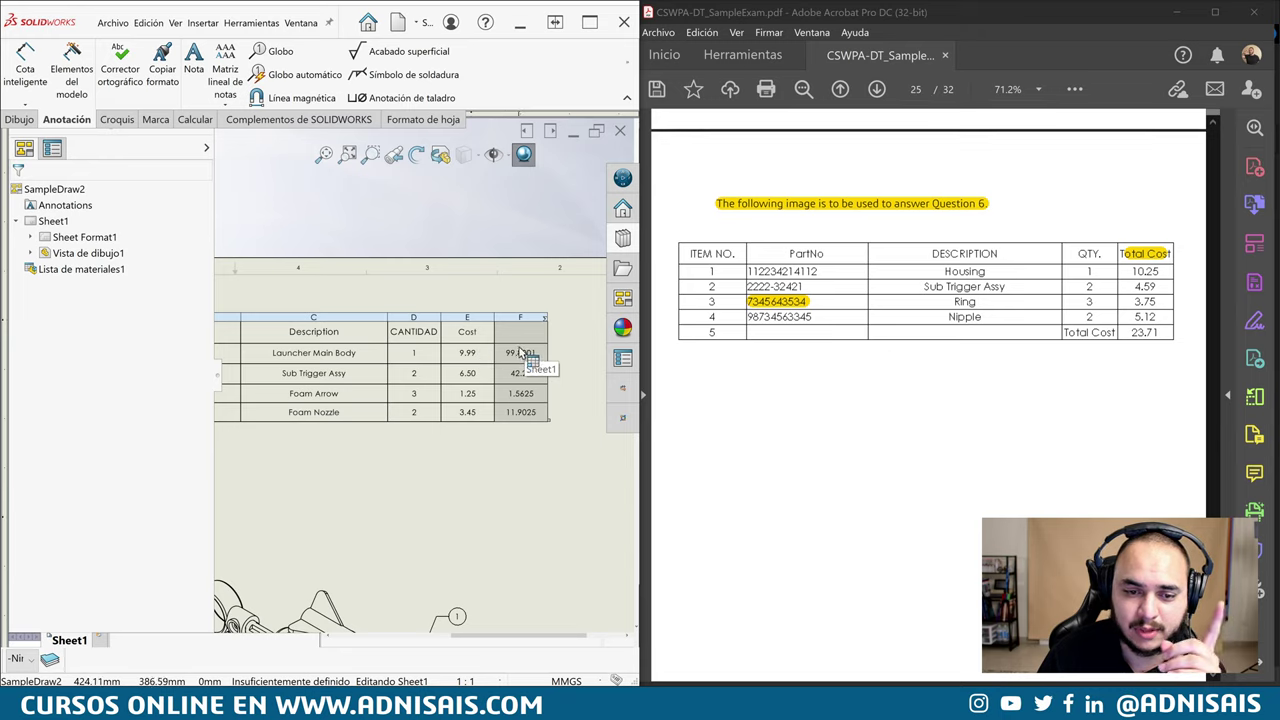
Exit BOM table editing, zoom to fit the SampleDraw2 sheet, and pin the menu bar
left_click(415, 317)
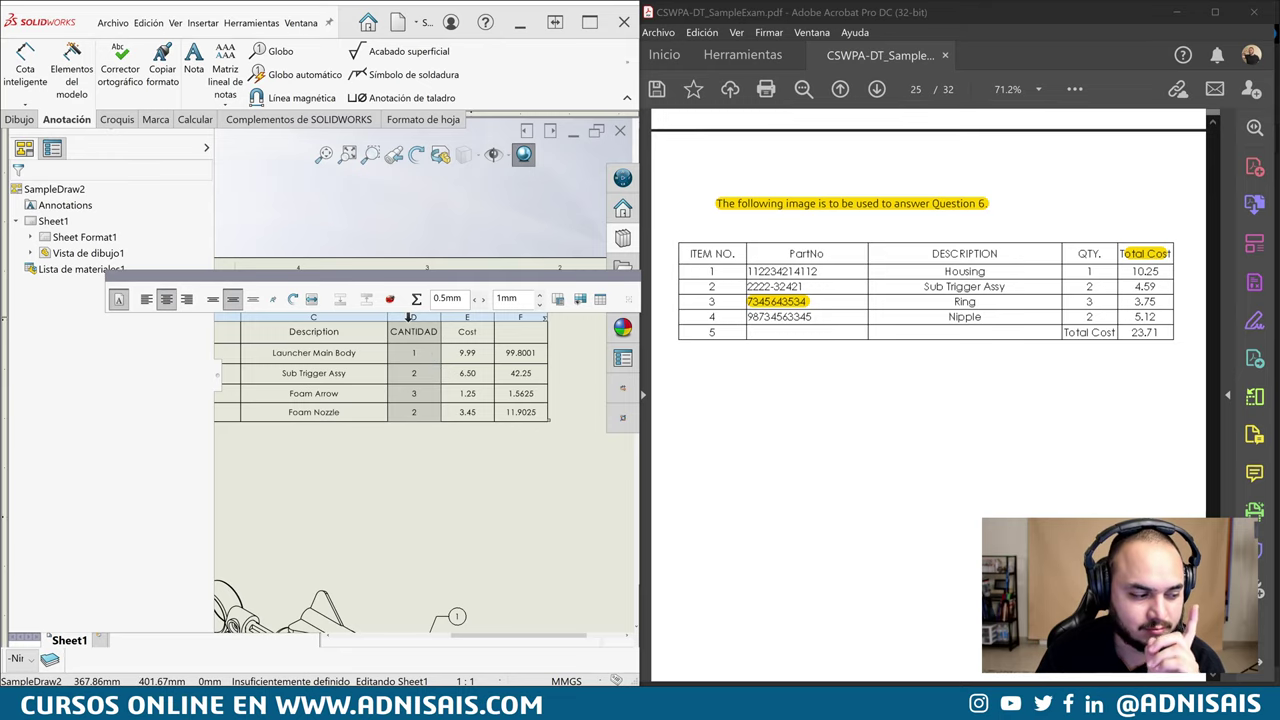
left_click(380, 213)
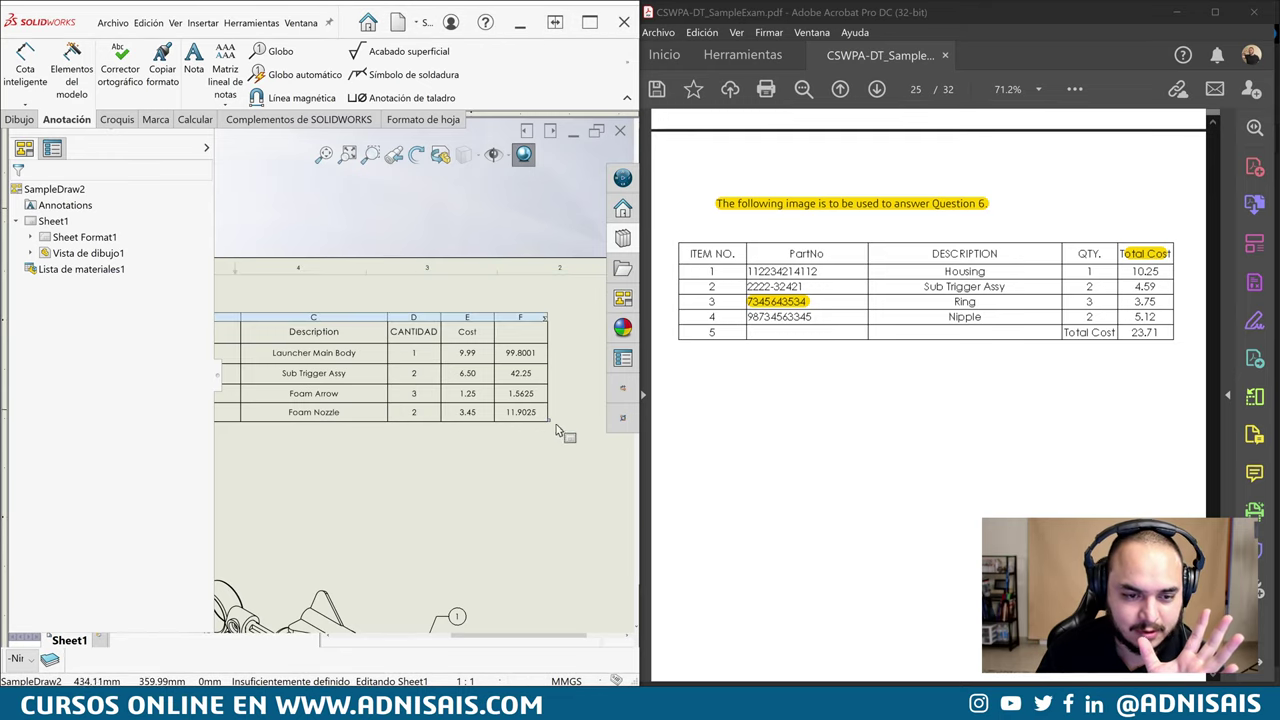
key("f")
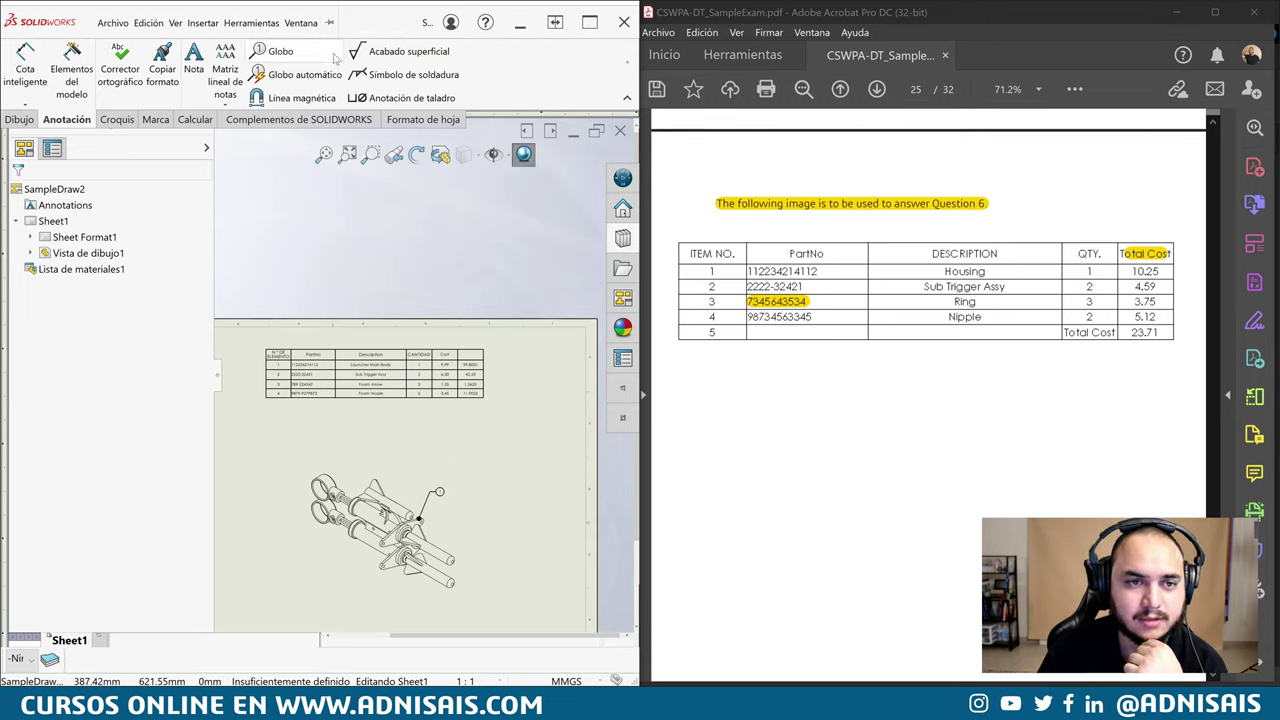
left_click(300, 22)
left_click(330, 23)
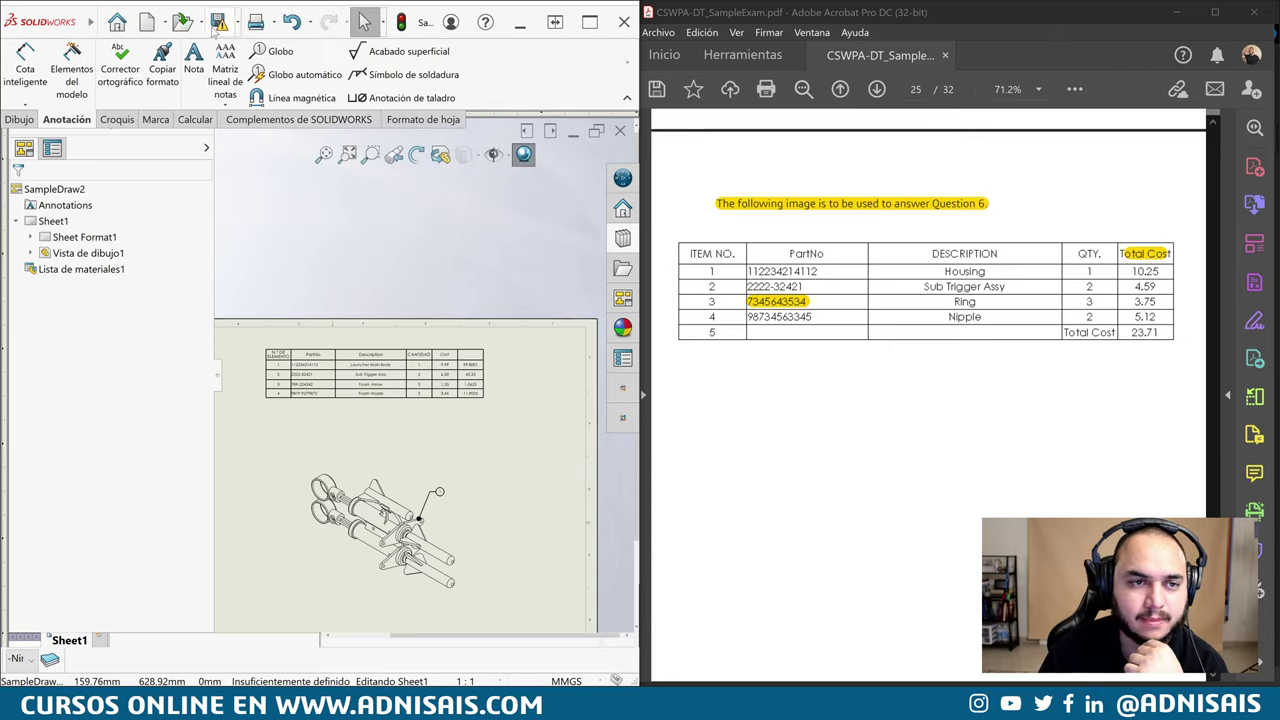
Save SampleDraw2 together with all its referenced files
left_click(220, 24)
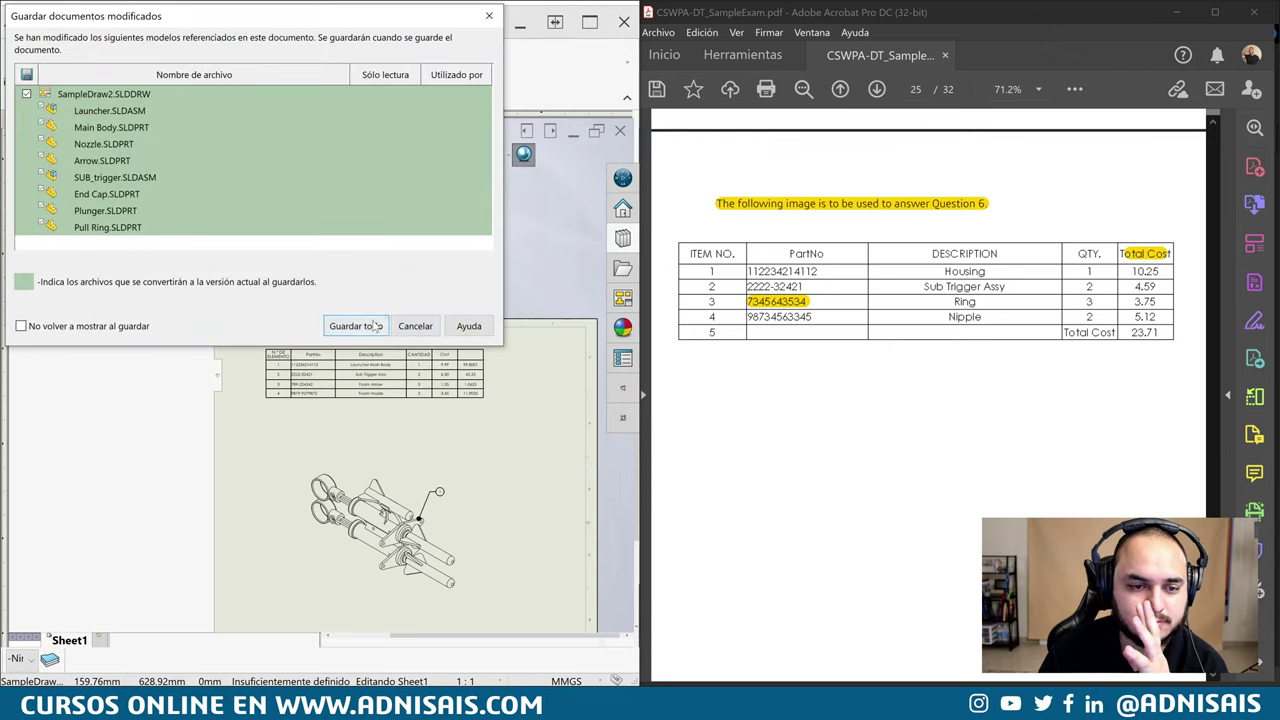
left_click(358, 324)
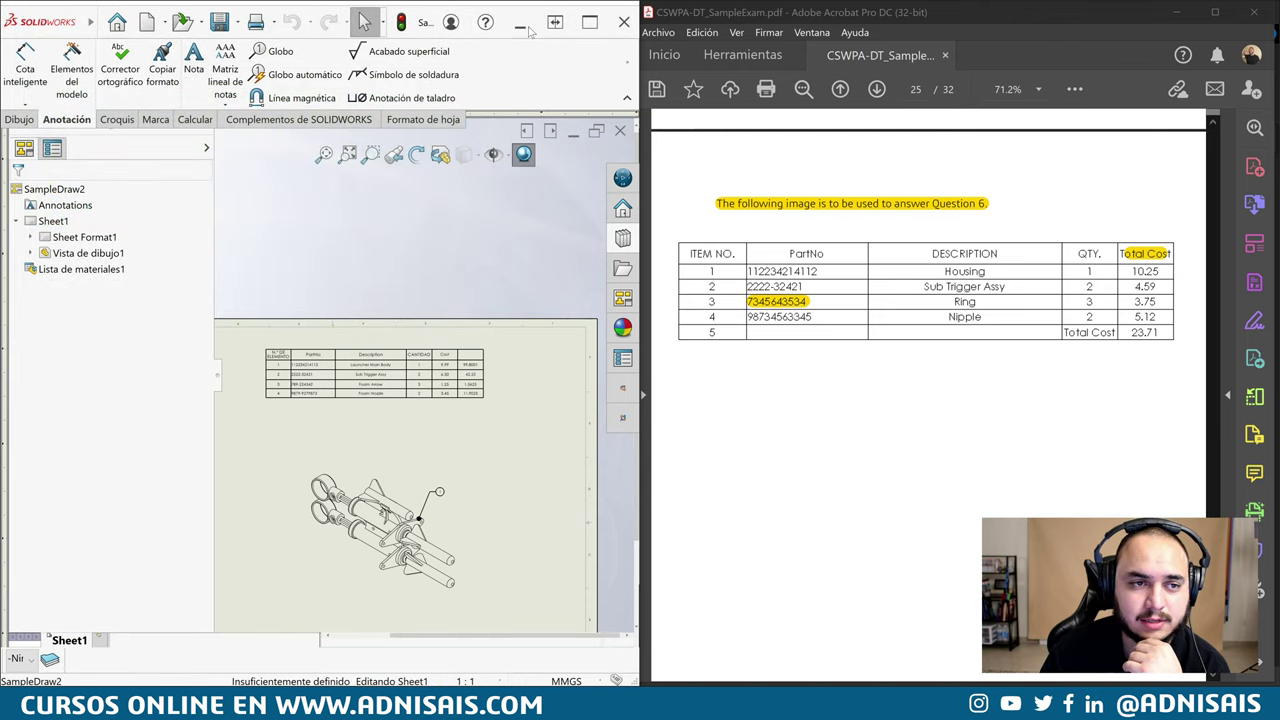
left_click(592, 24)
Enable 'Utilizar los menús en inglés' in System Options to switch to English menus
left_click(460, 17)
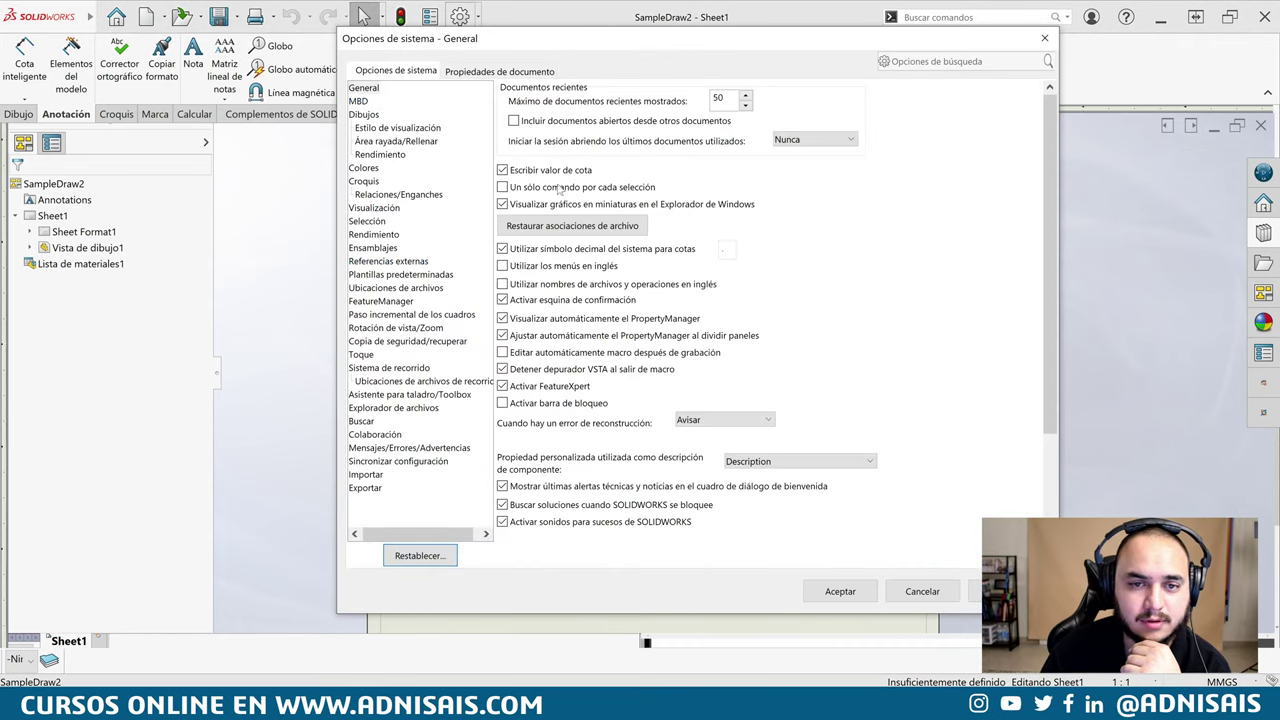
left_click(524, 266)
left_click(834, 354)
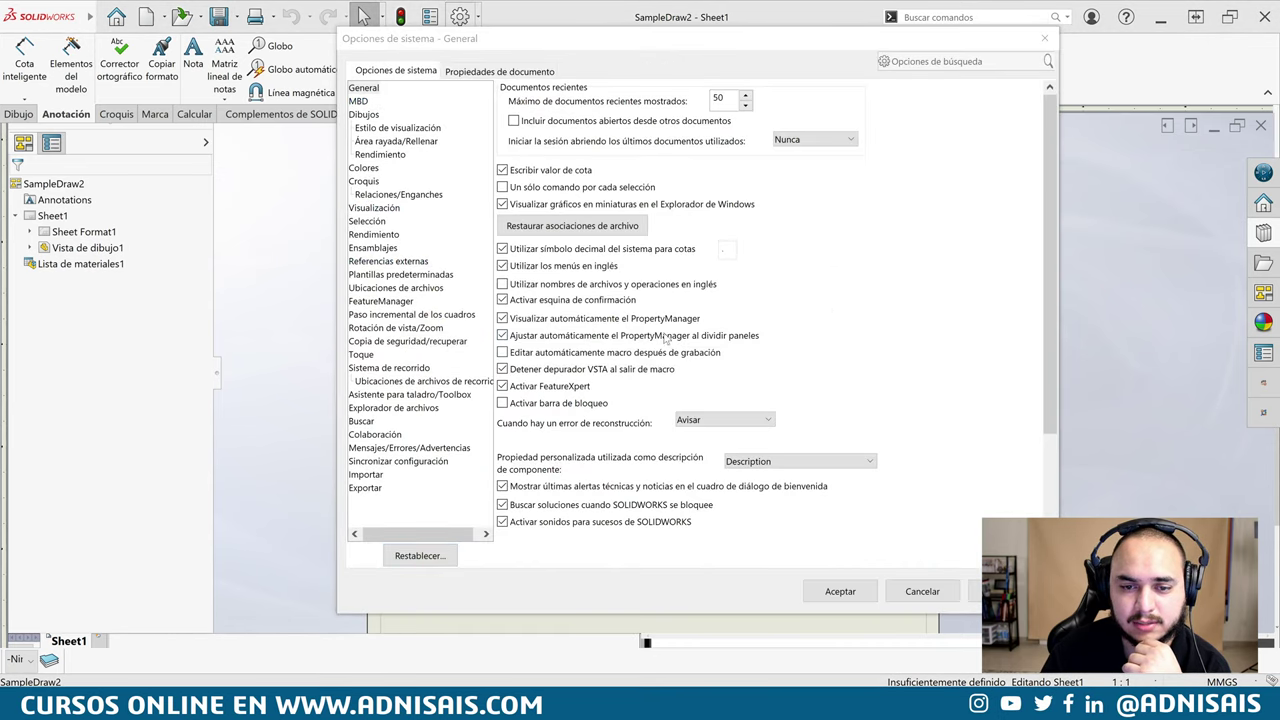
left_click(858, 586)
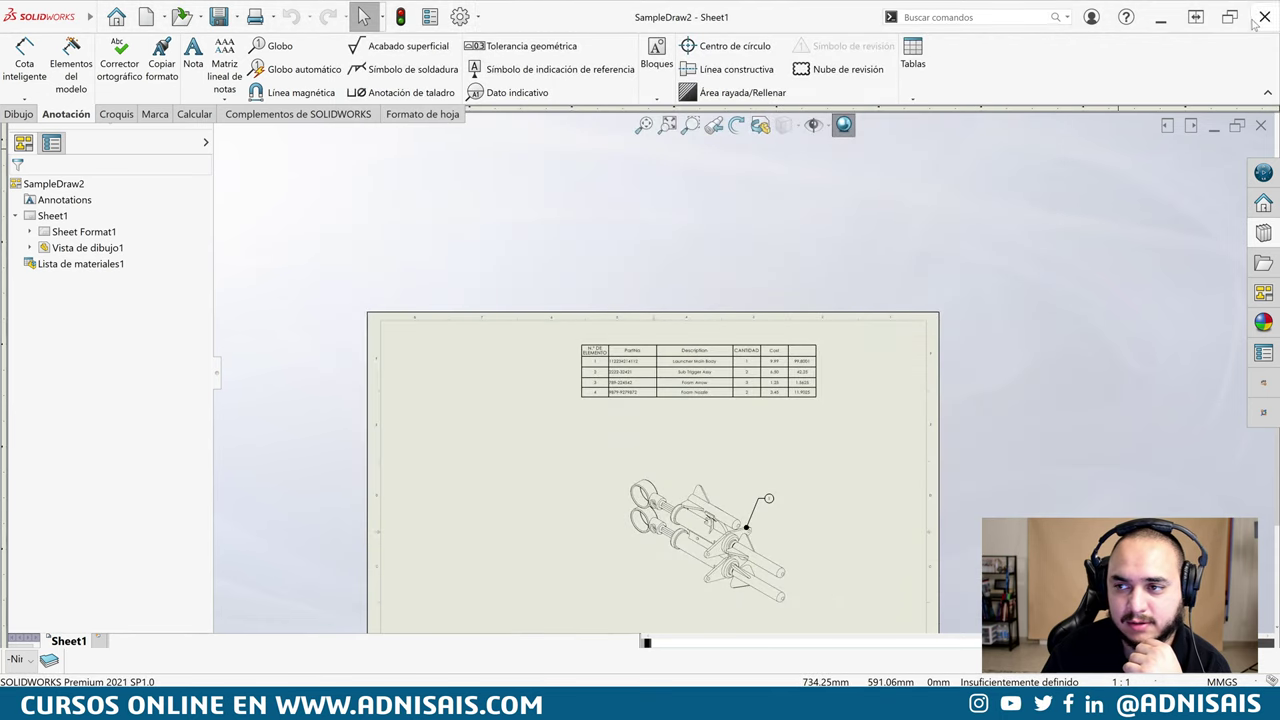
Close SOLIDWORKS without saving SampleDraw1, then relaunch it from the desktop icon
left_click(1256, 22)
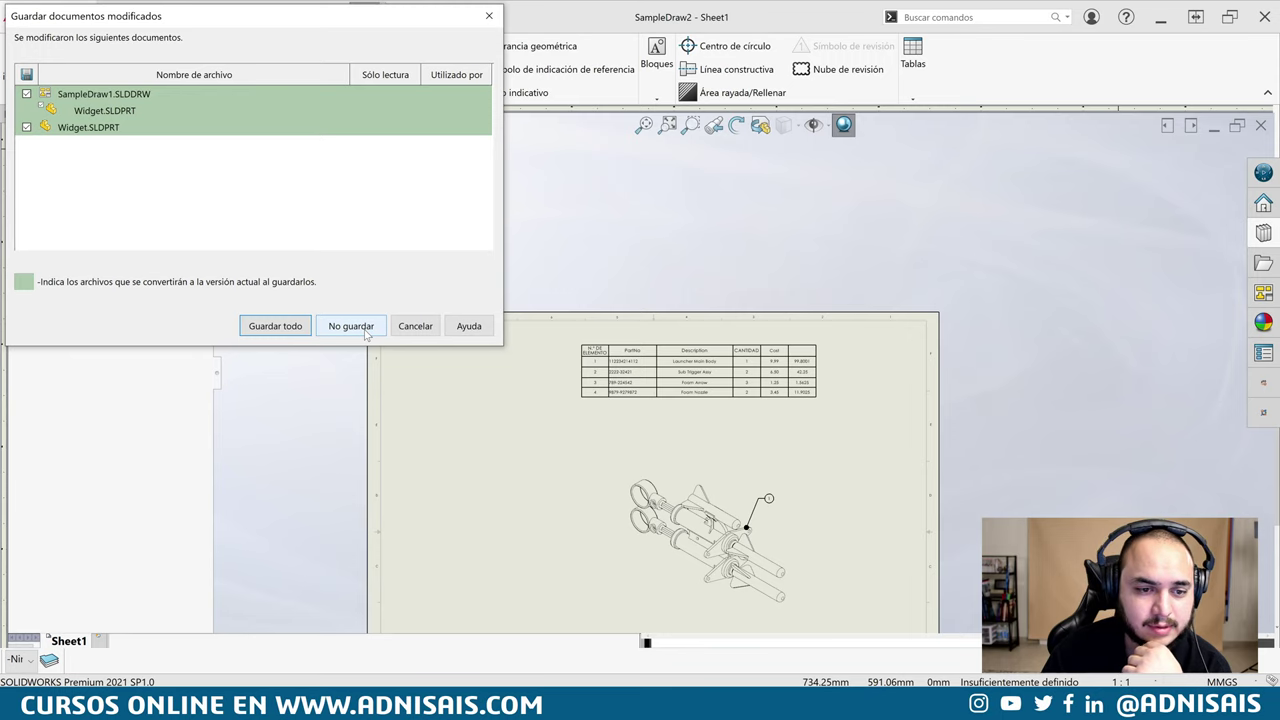
left_click(324, 328)
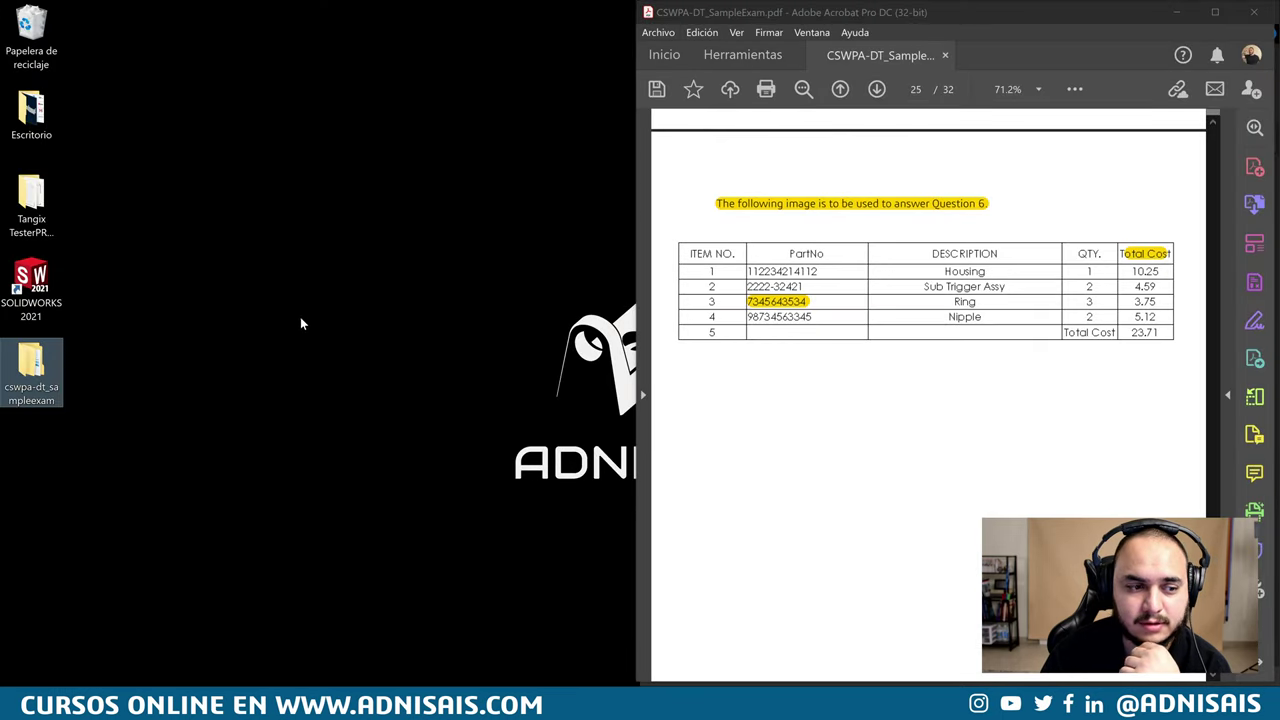
double_click(31, 287)
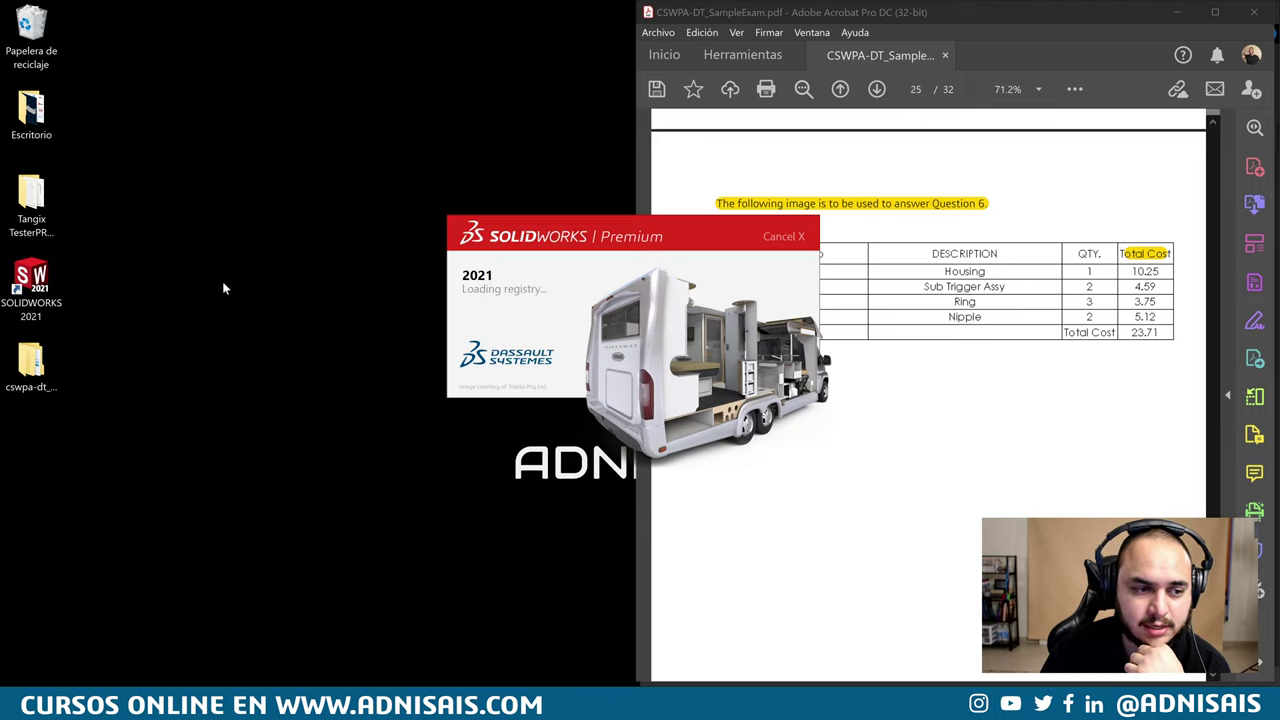
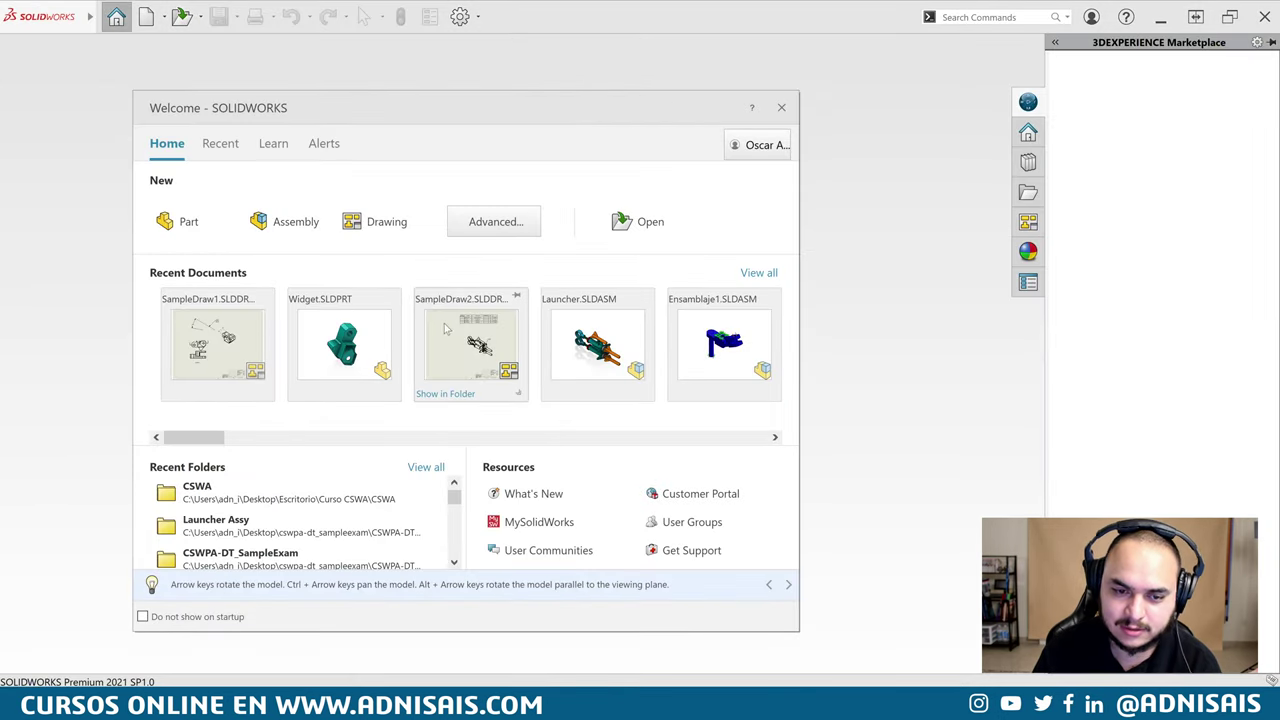
Open the SampleDraw2 drawing from Recent Documents in the Welcome dialog
left_click(474, 328)
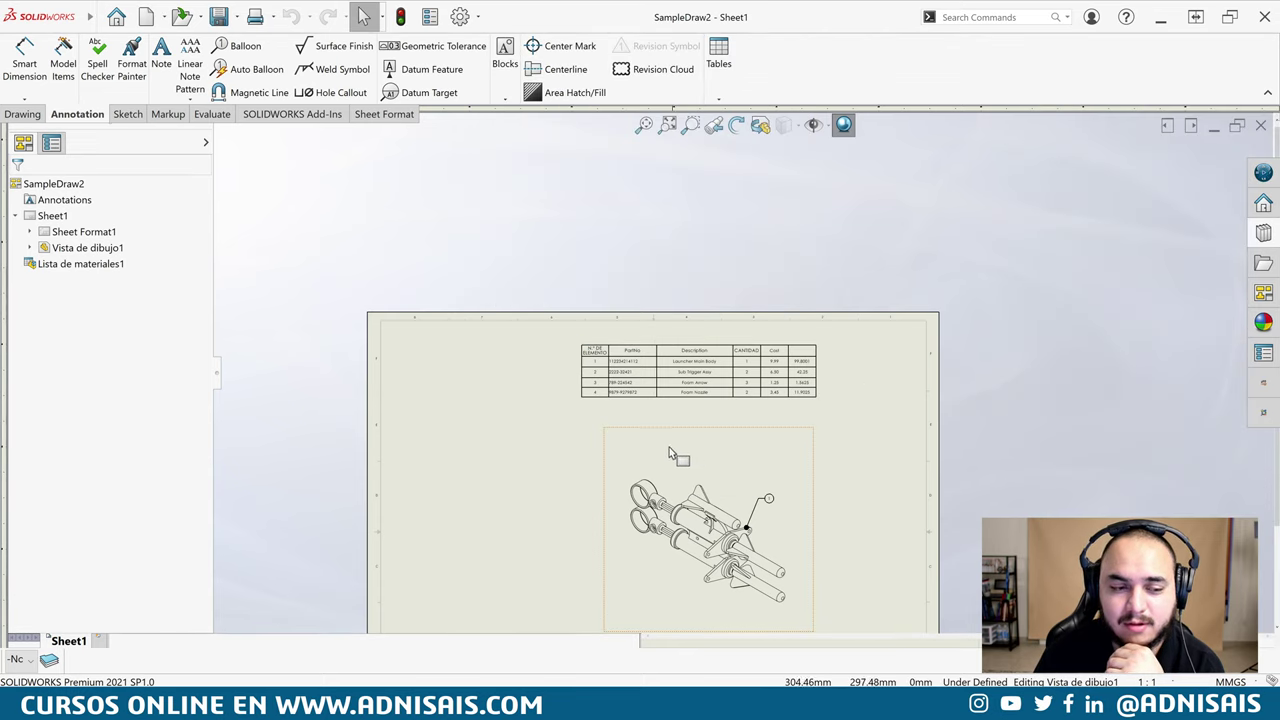
Insert a Bill of Materials for the launcher view using the bom-standard template with top-level items
left_click(492, 424)
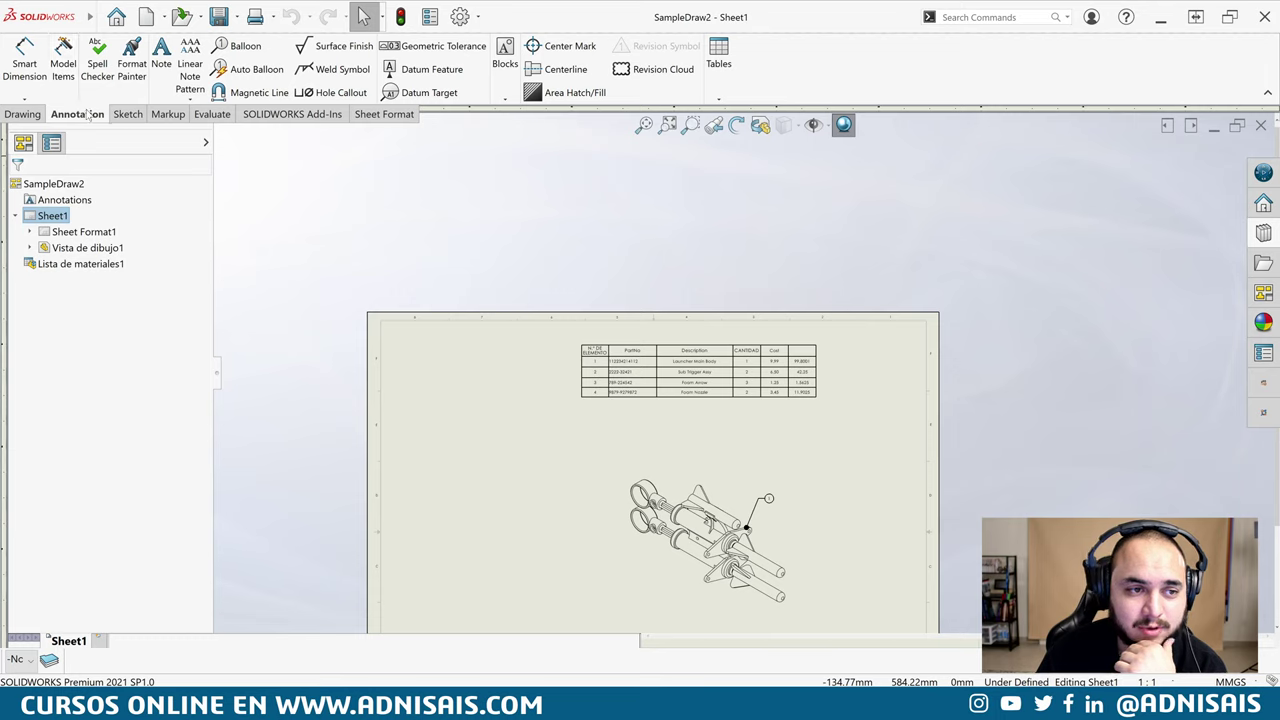
left_click(716, 68)
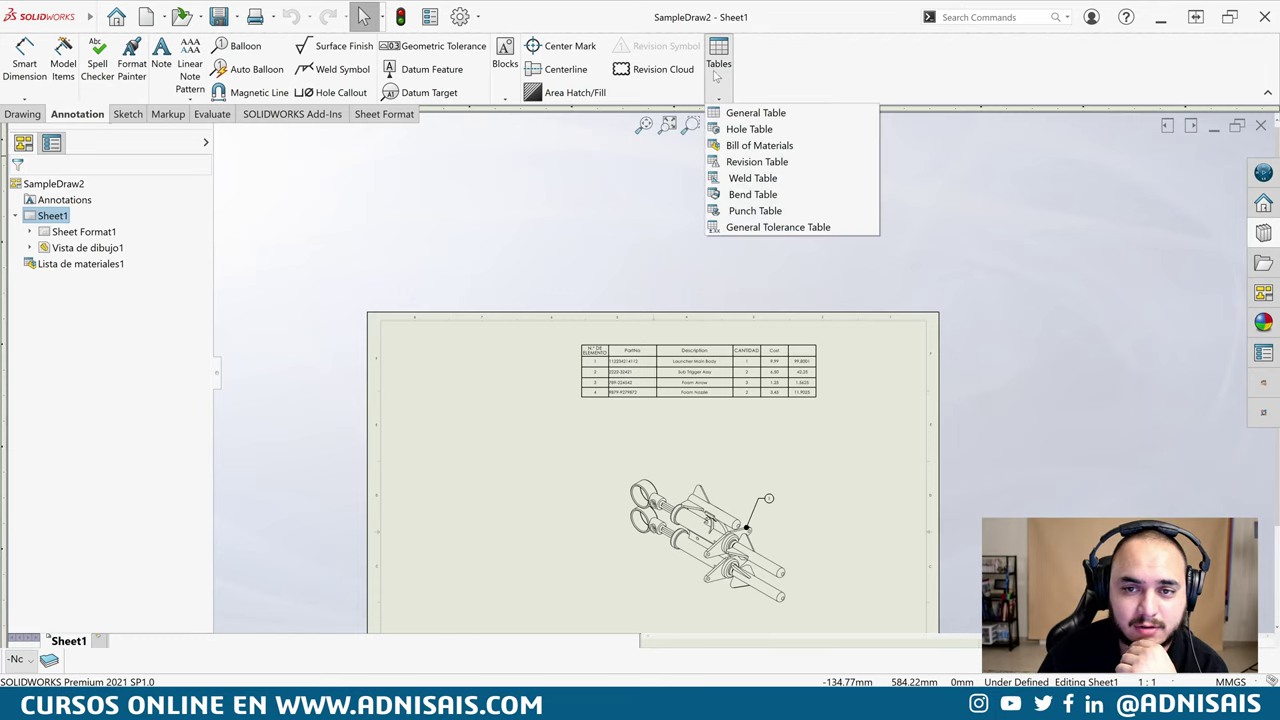
left_click(746, 145)
left_click(640, 480)
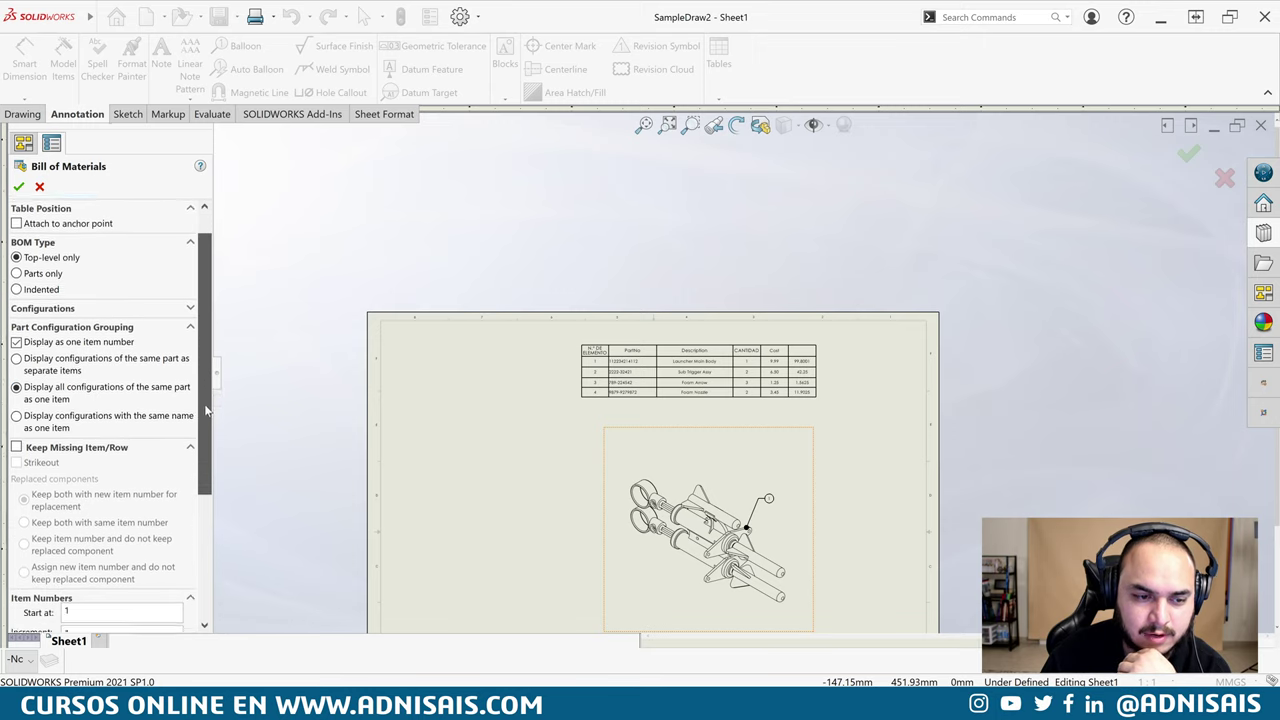
scroll(203, 380, "down", 5)
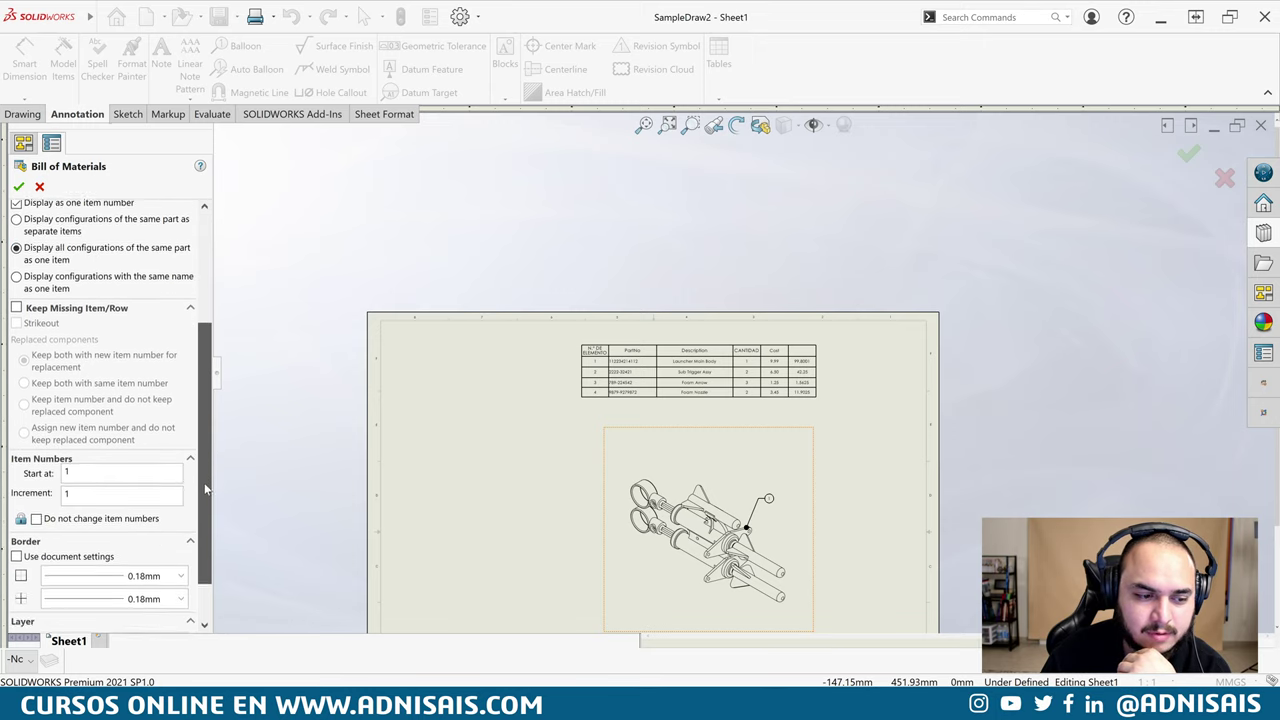
left_click(18, 186)
Place Bill of Materials1 on the sheet to the left of the launcher view
left_click(400, 424)
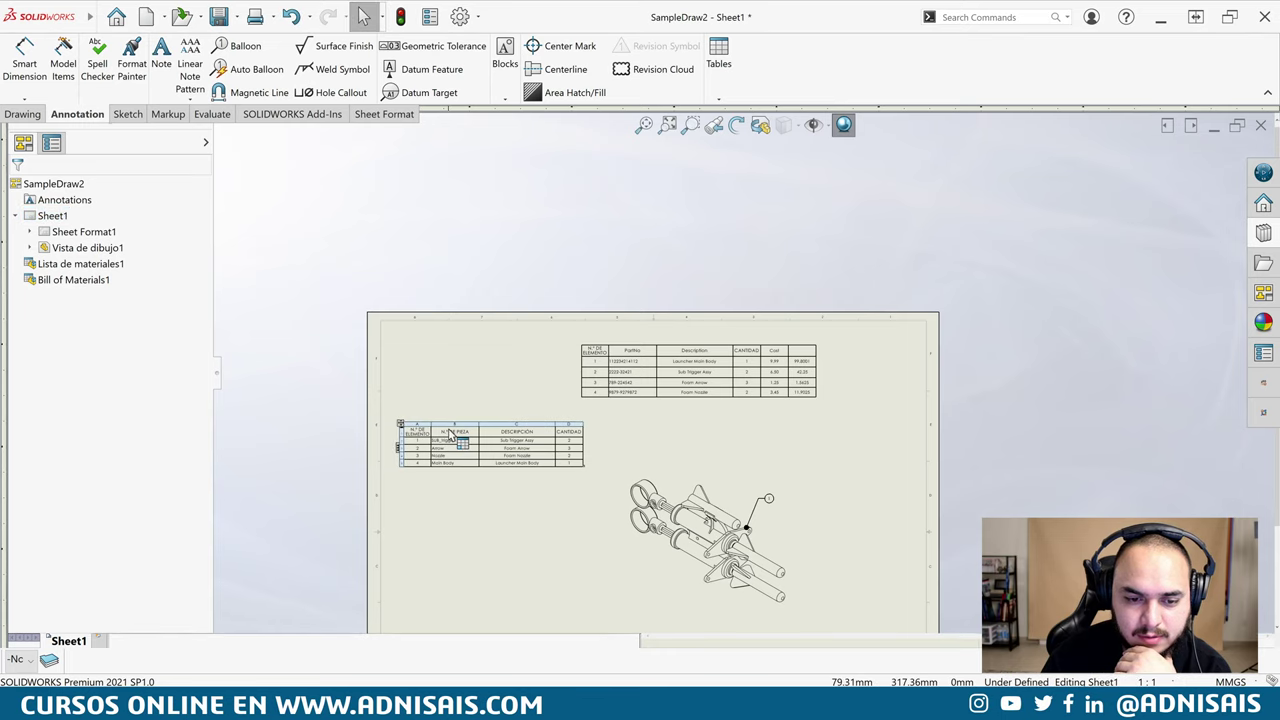
left_click(455, 425)
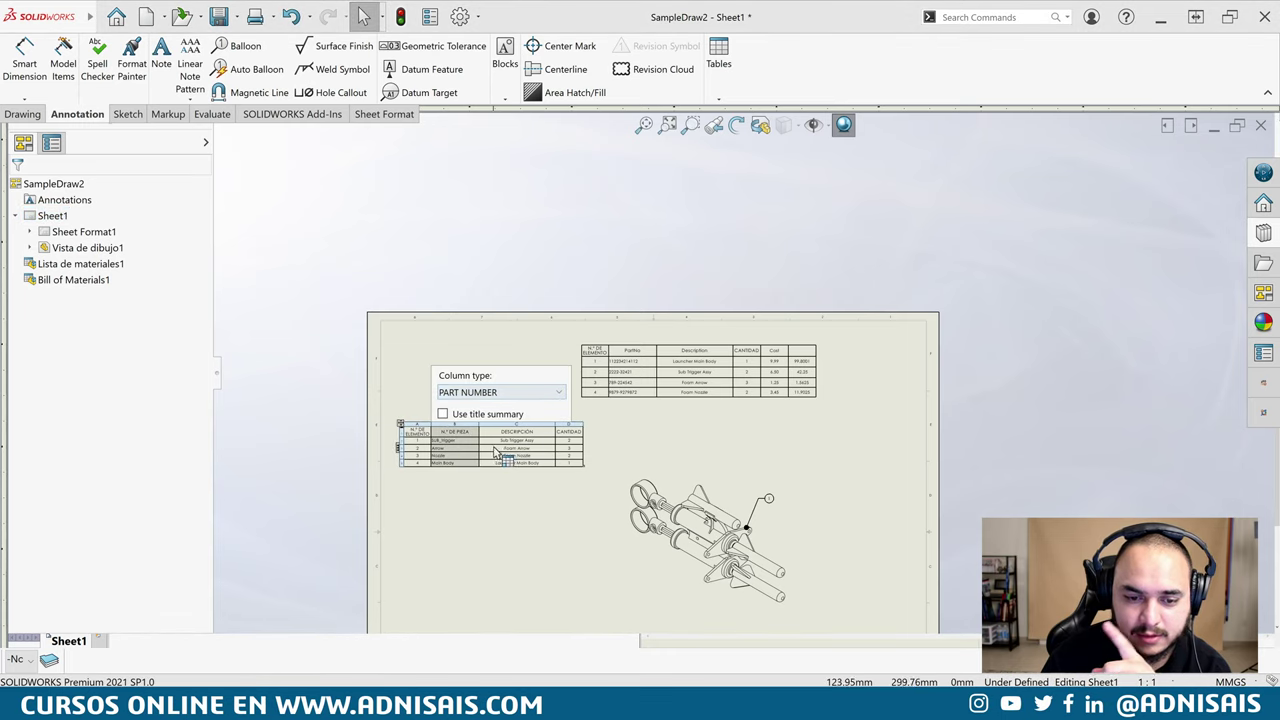
scroll(390, 470, "up", 3)
left_click(510, 380)
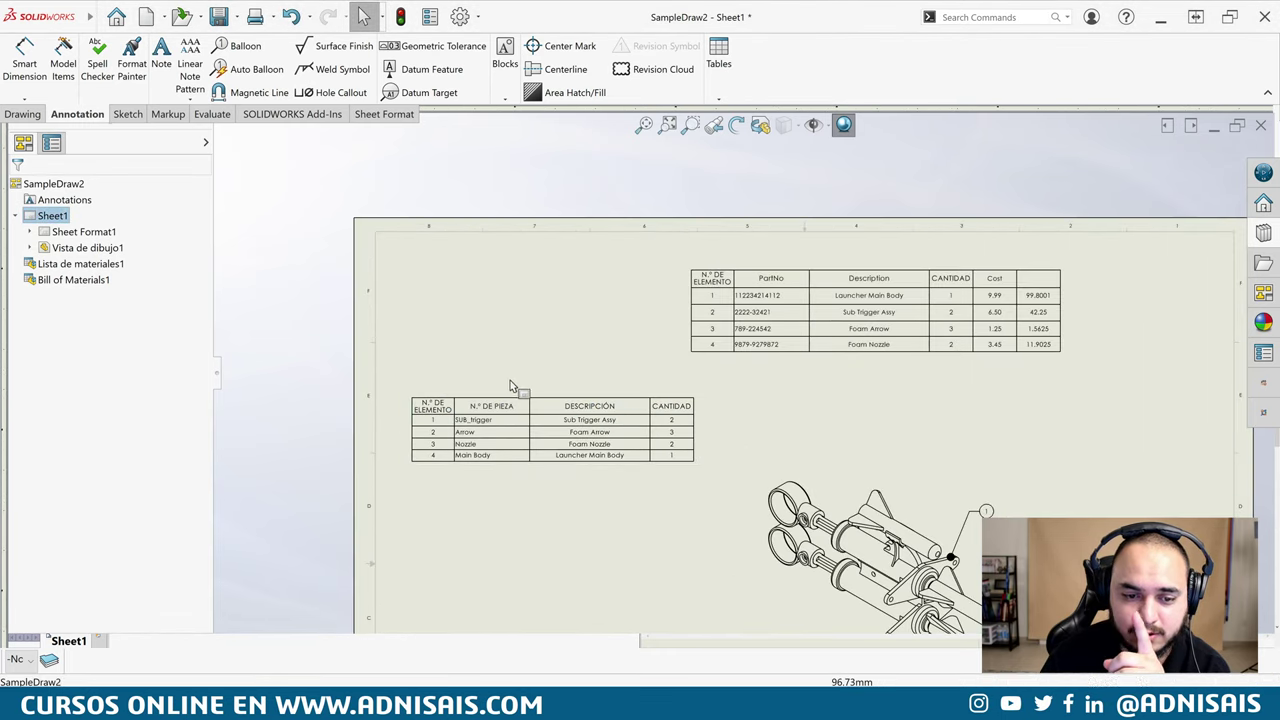
Insert a new EQUATION-type column to the right of CANTIDAD
left_click(669, 420)
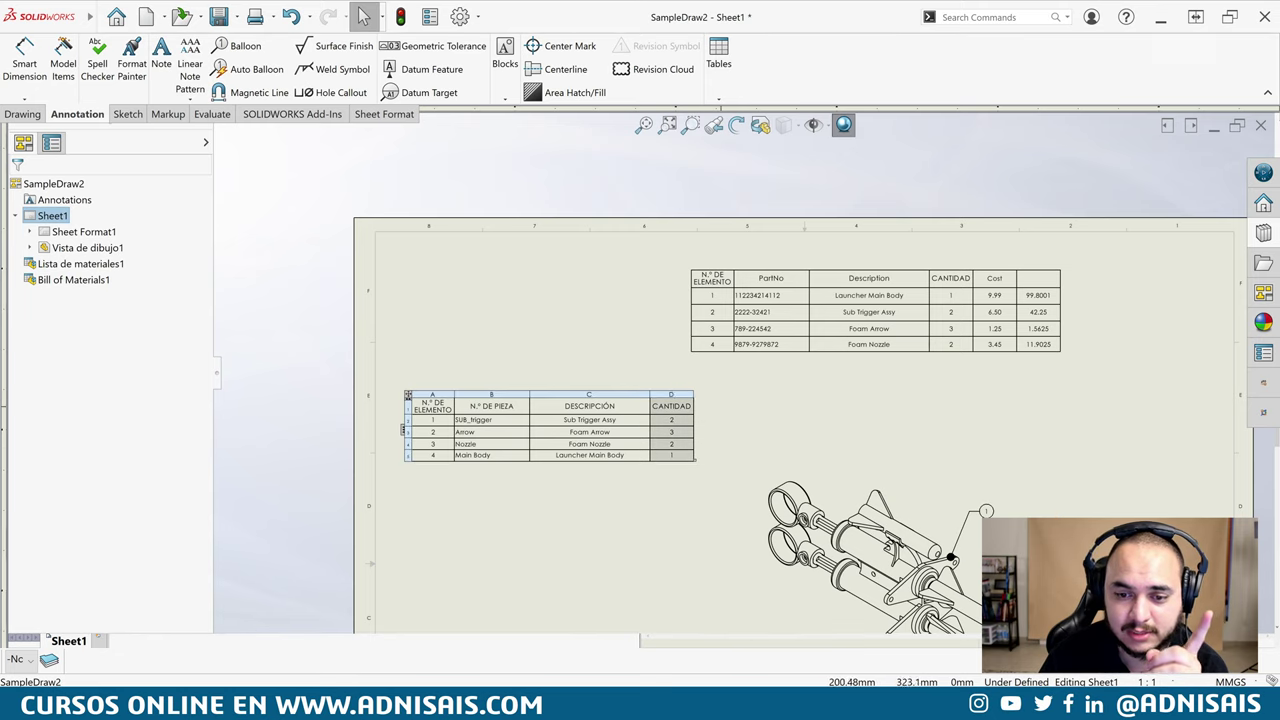
right_click(680, 396)
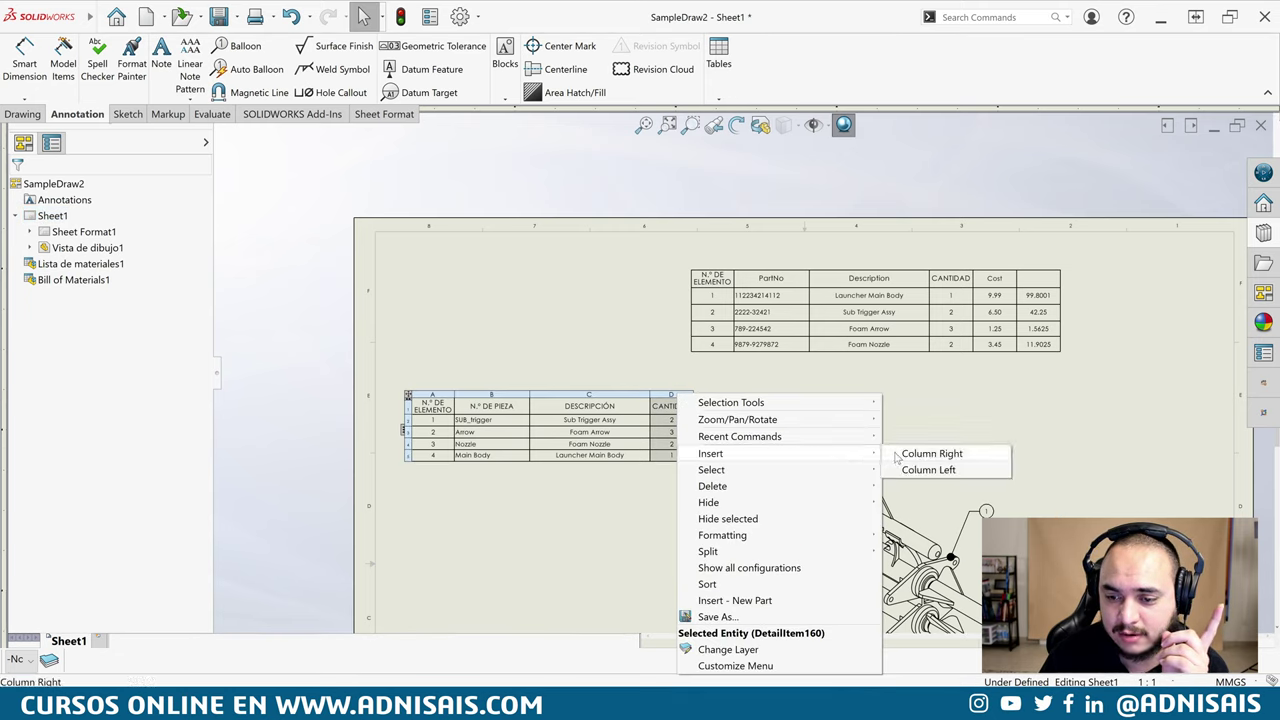
left_click(898, 453)
left_click(763, 347)
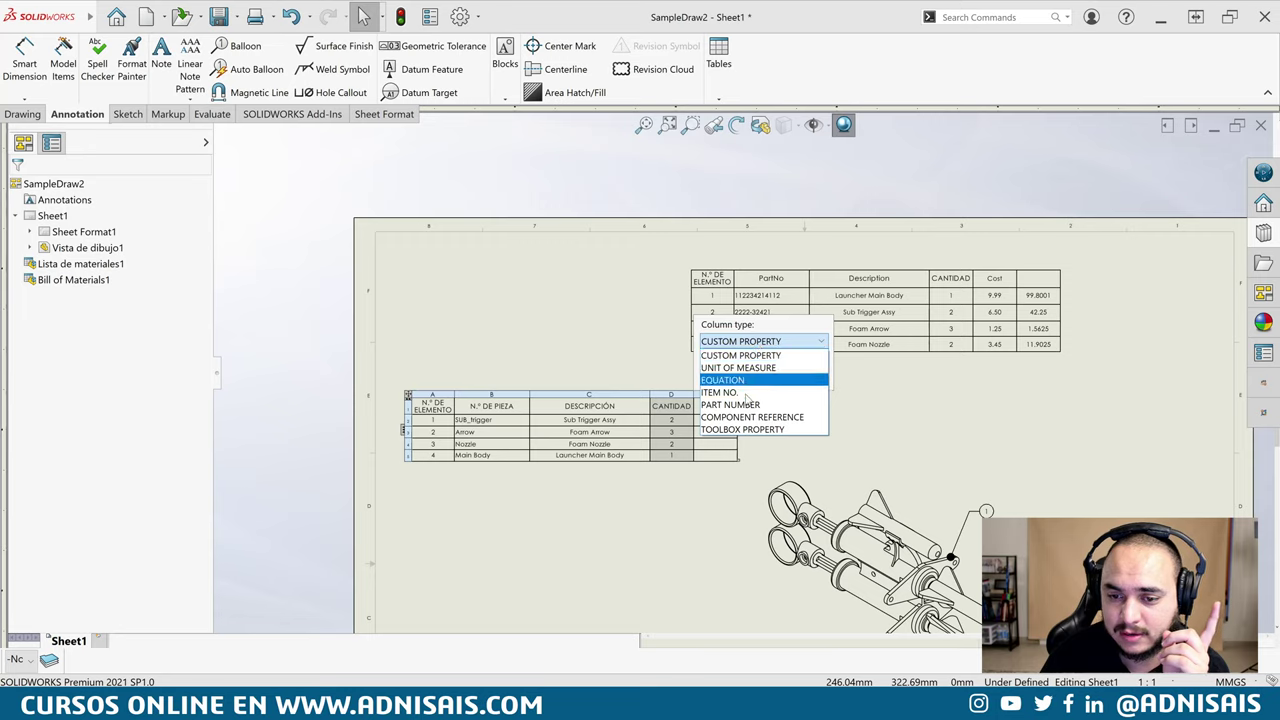
left_click(748, 381)
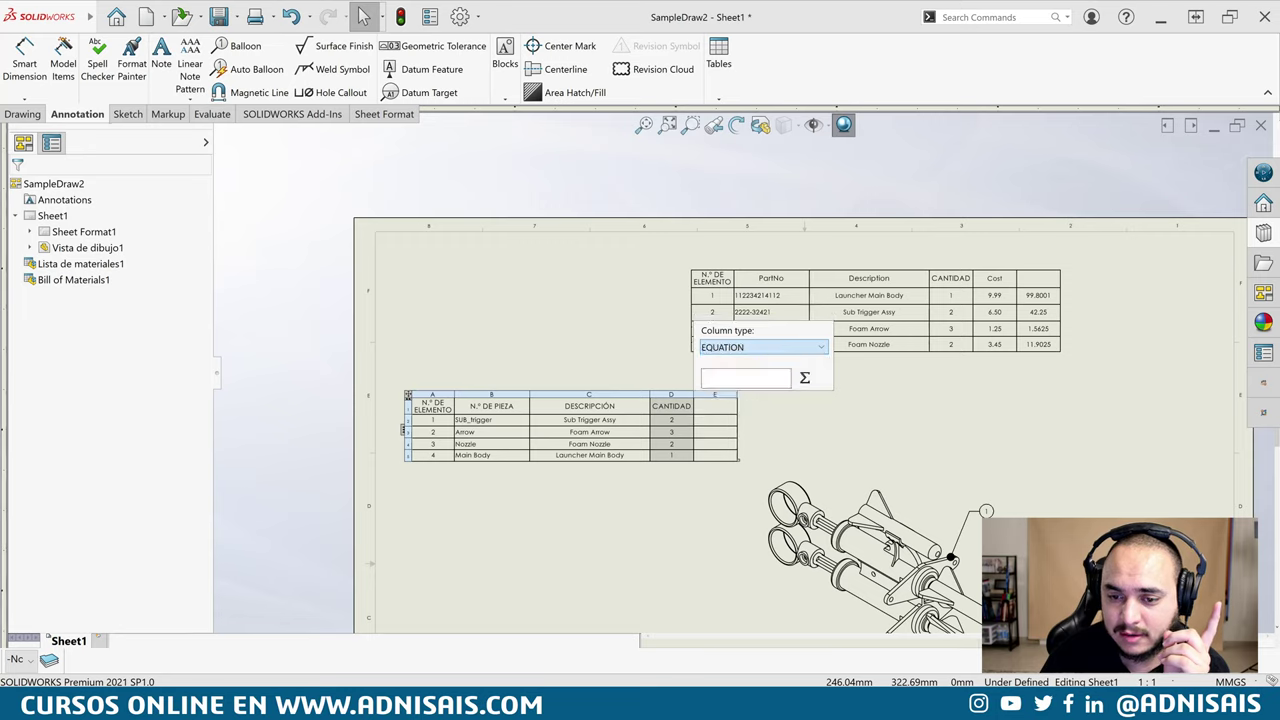
Set the new column's equation to 'CANTIDAD'*'Cost' and apply it
left_click(805, 378)
left_click(922, 370)
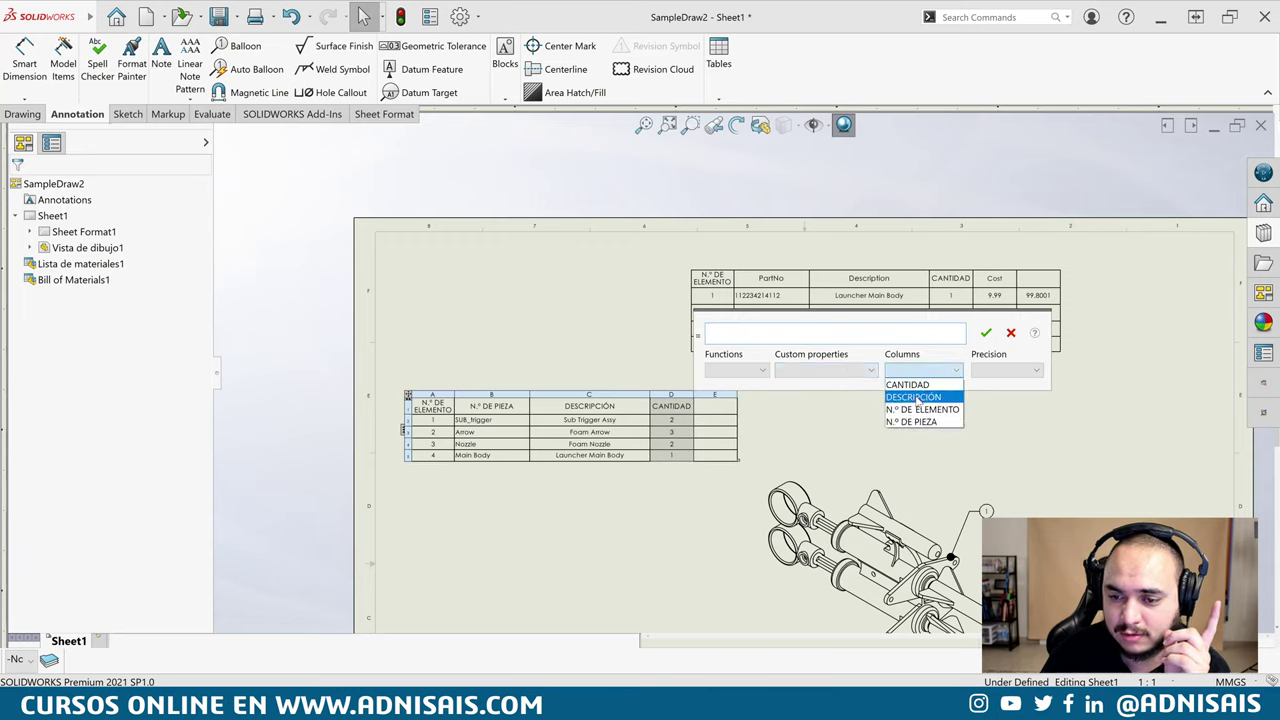
left_click(905, 381)
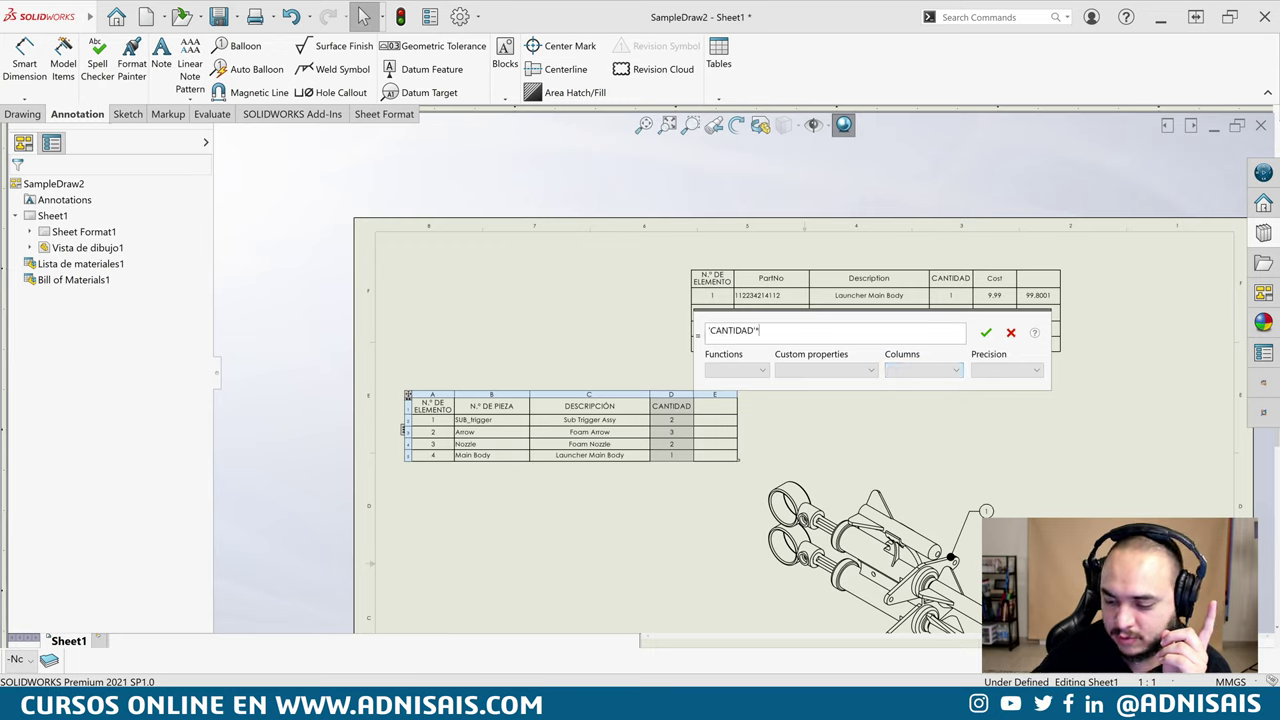
left_click(825, 370)
left_click(812, 390)
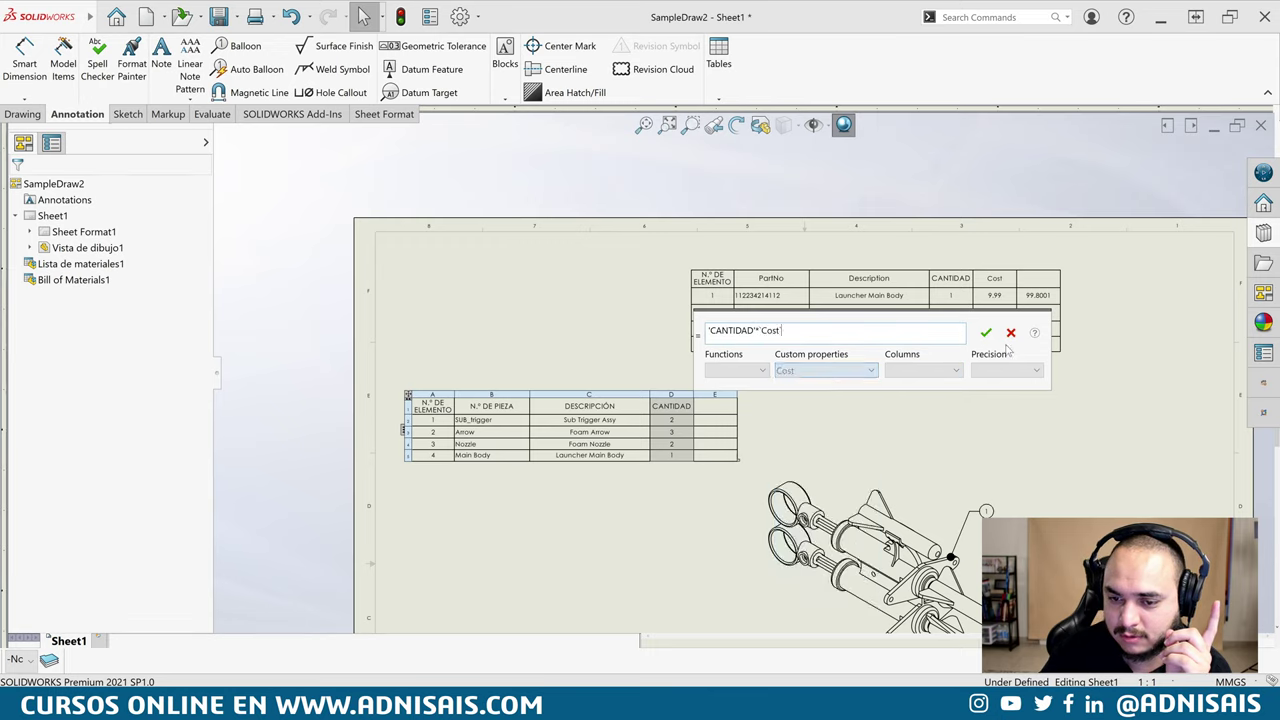
left_click(986, 333)
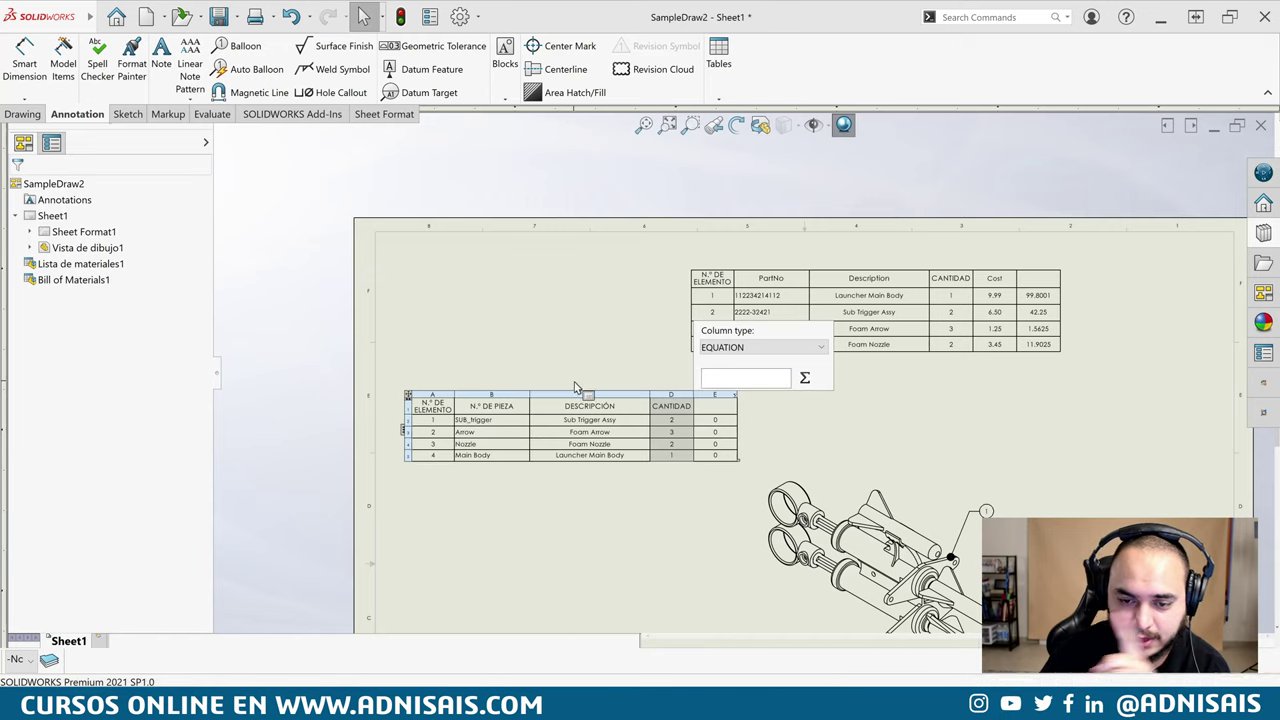
left_click(409, 395)
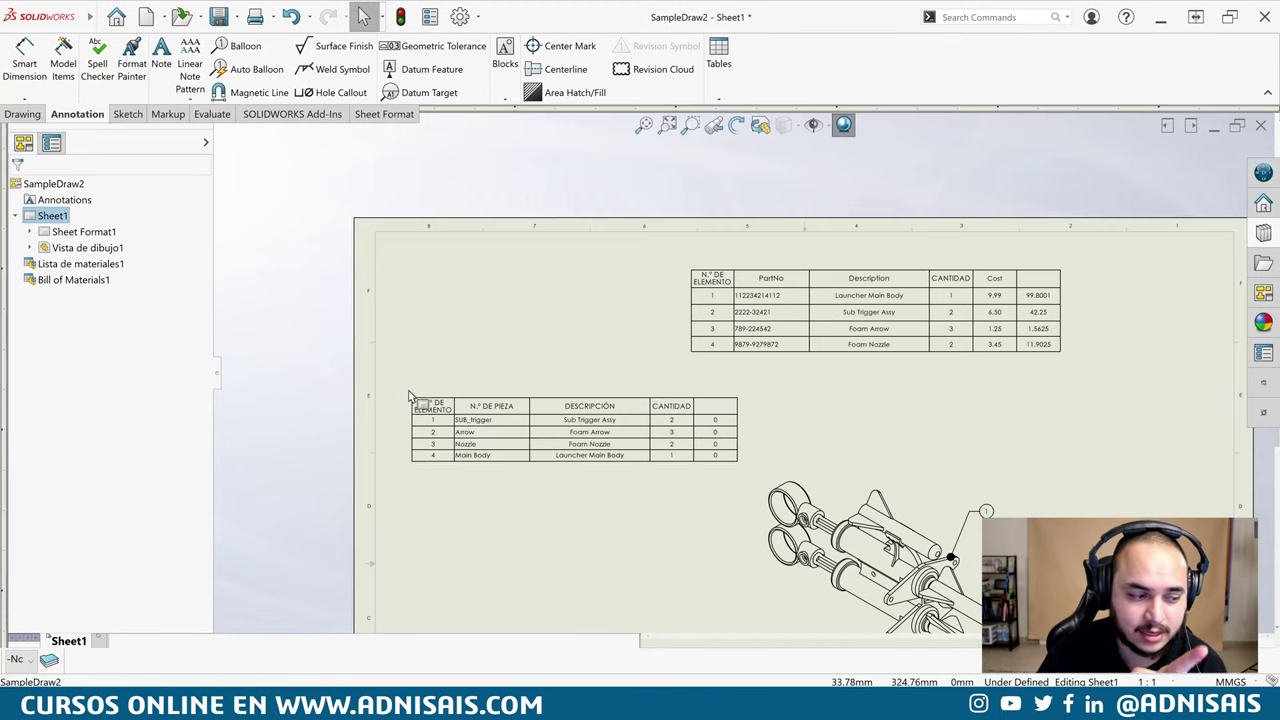
Show the BOM Templates folders in the File Locations options, selecting the lang\spanish entry
left_click(460, 16)
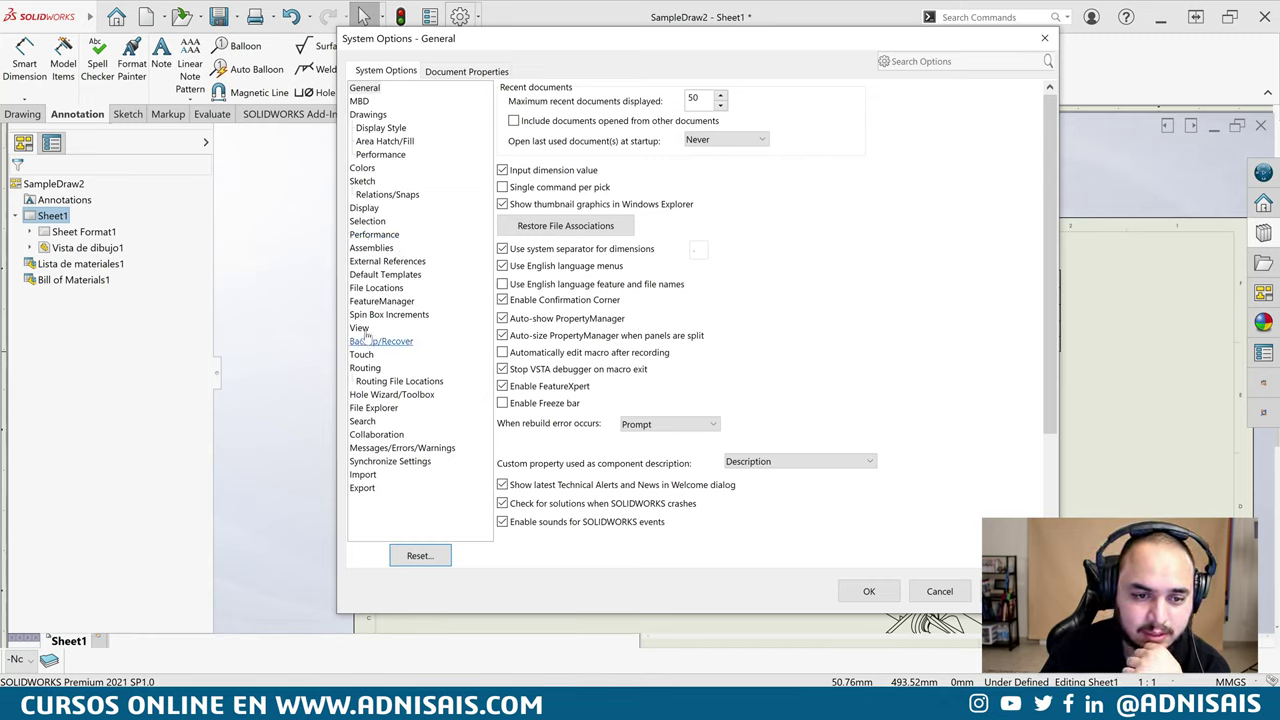
left_click(376, 288)
left_click(586, 102)
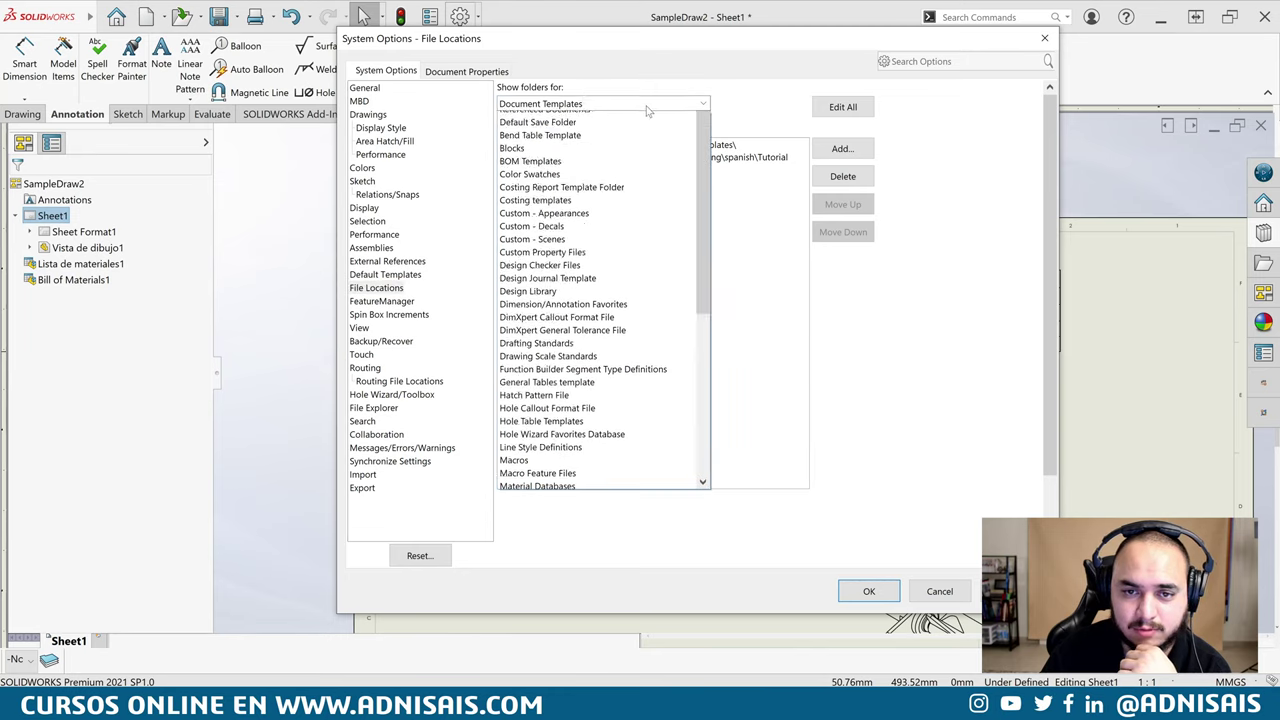
scroll(564, 160, "down", 1)
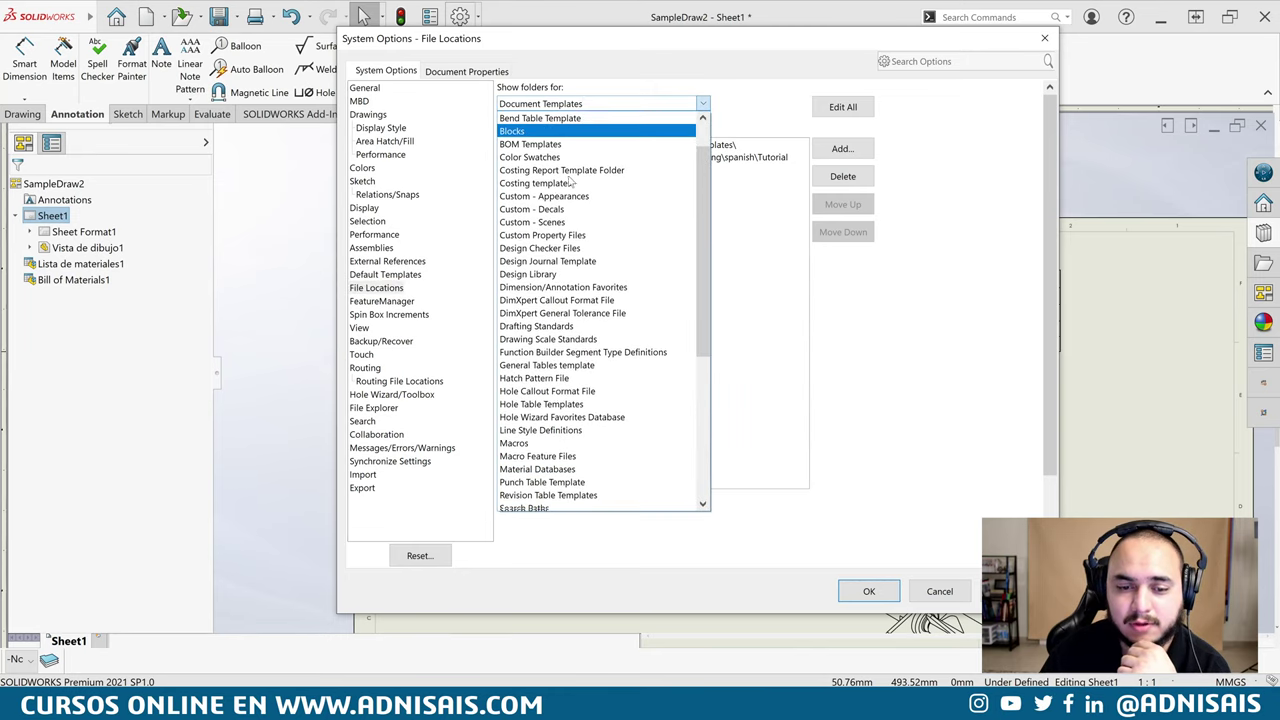
scroll(566, 200, "down", 2)
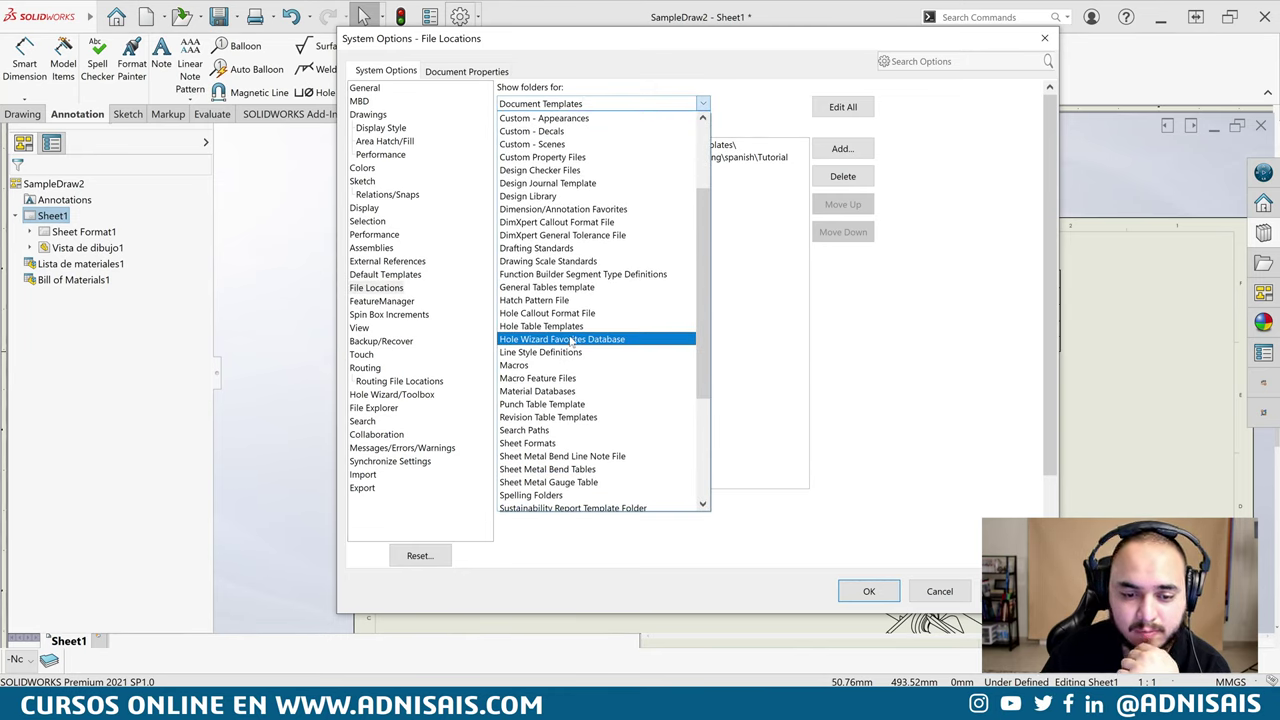
scroll(575, 330, "up", 2)
scroll(572, 260, "up", 1)
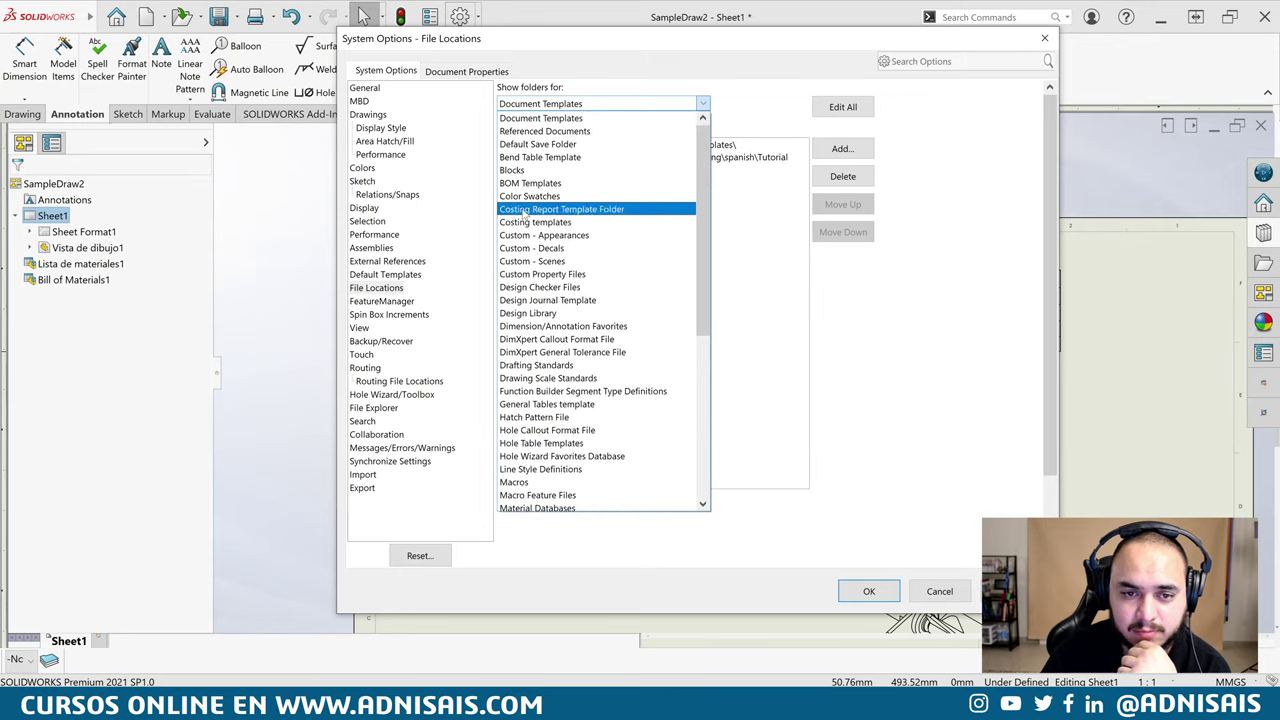
left_click(570, 180)
left_click(646, 148)
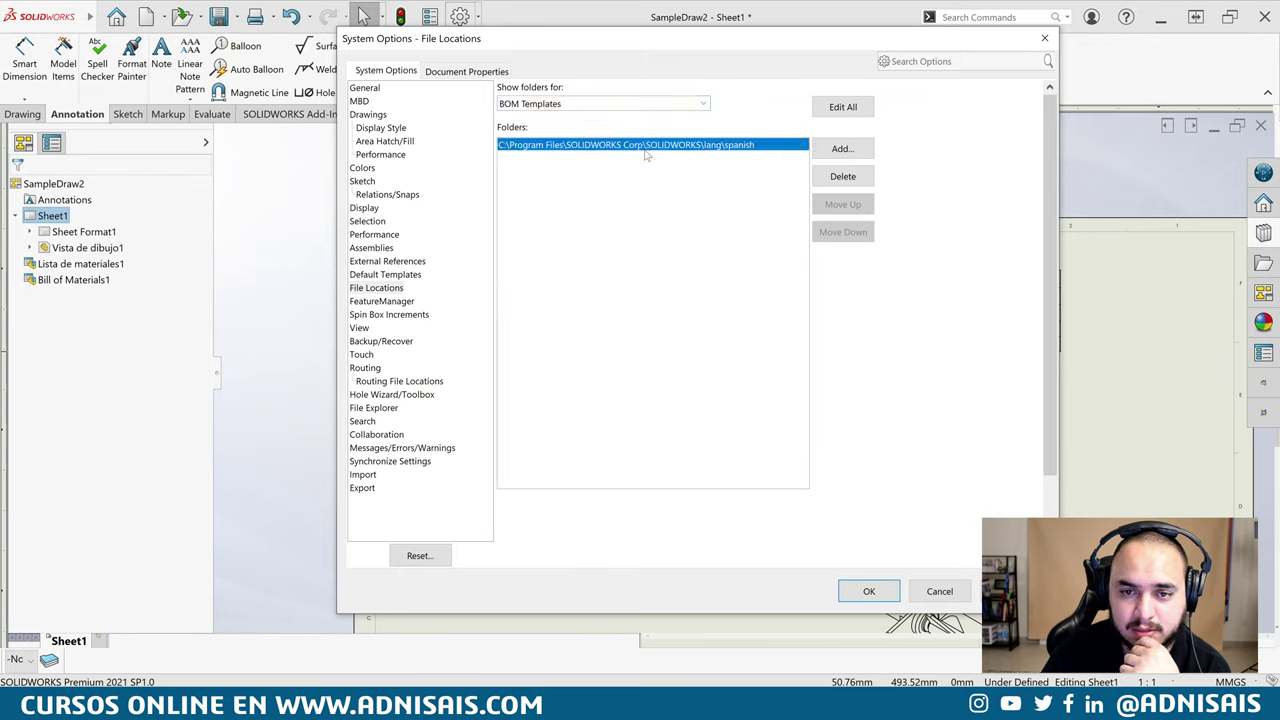
Browse to the lang\english folder under Archivos de programa\SOLIDWORKS Corp\SOLIDWORKS
left_click(843, 150)
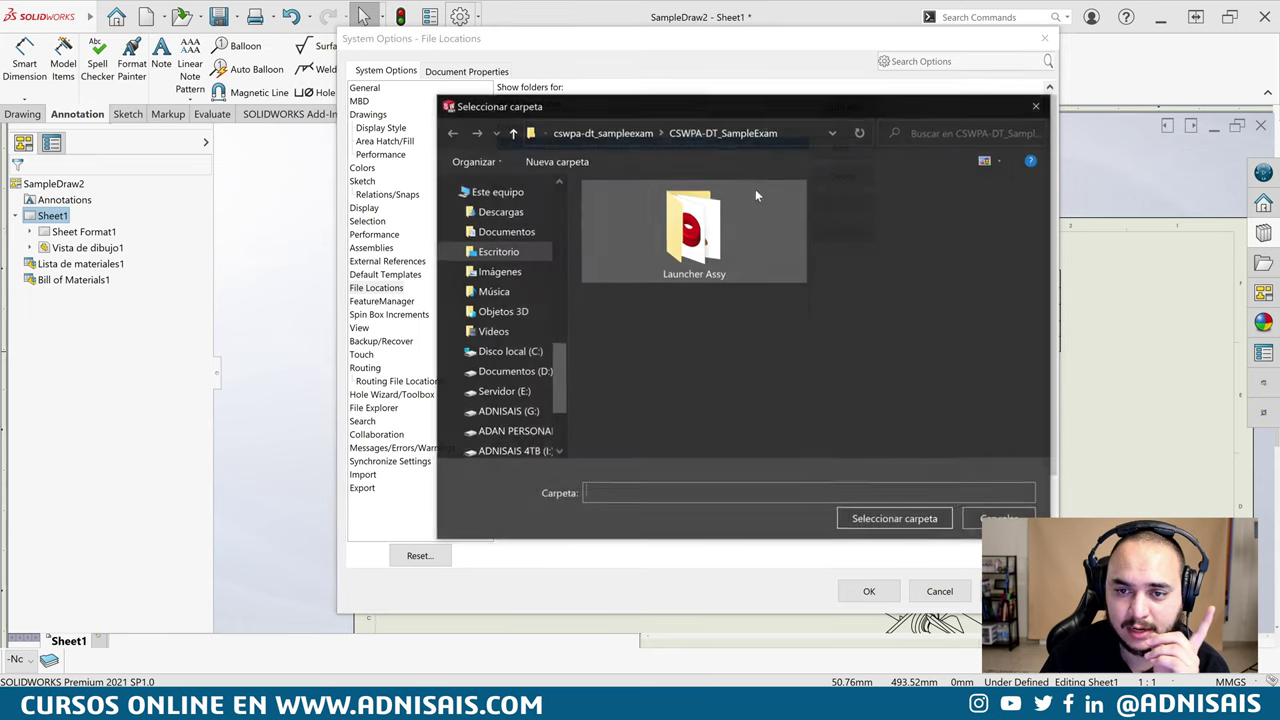
left_click_drag(657, 113, 603, 223)
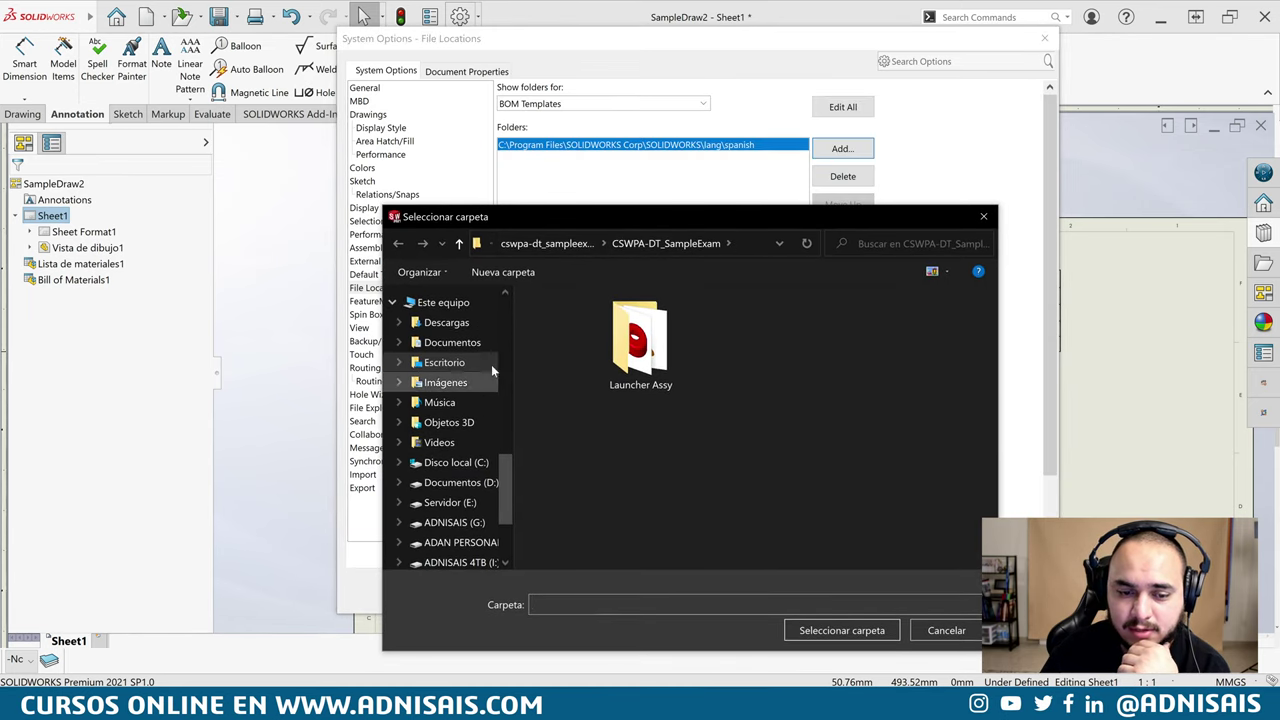
left_click(479, 464)
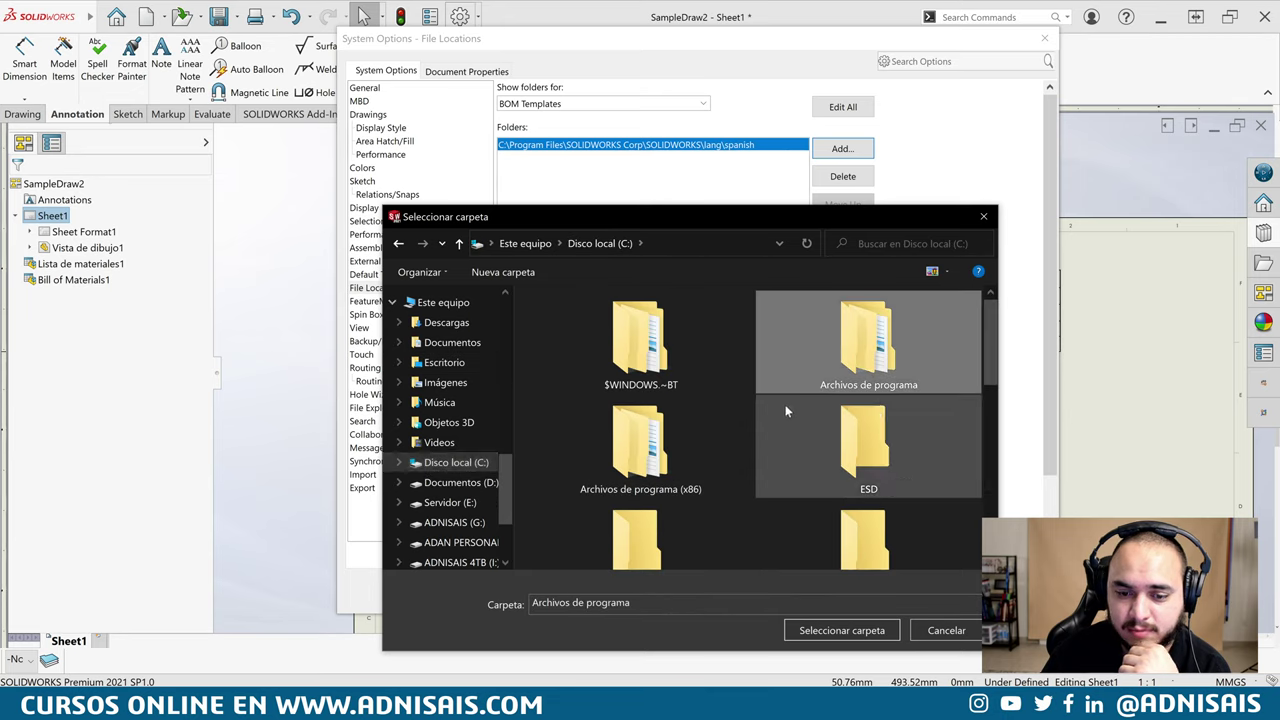
double_click(790, 375)
scroll(703, 473, "down", 3)
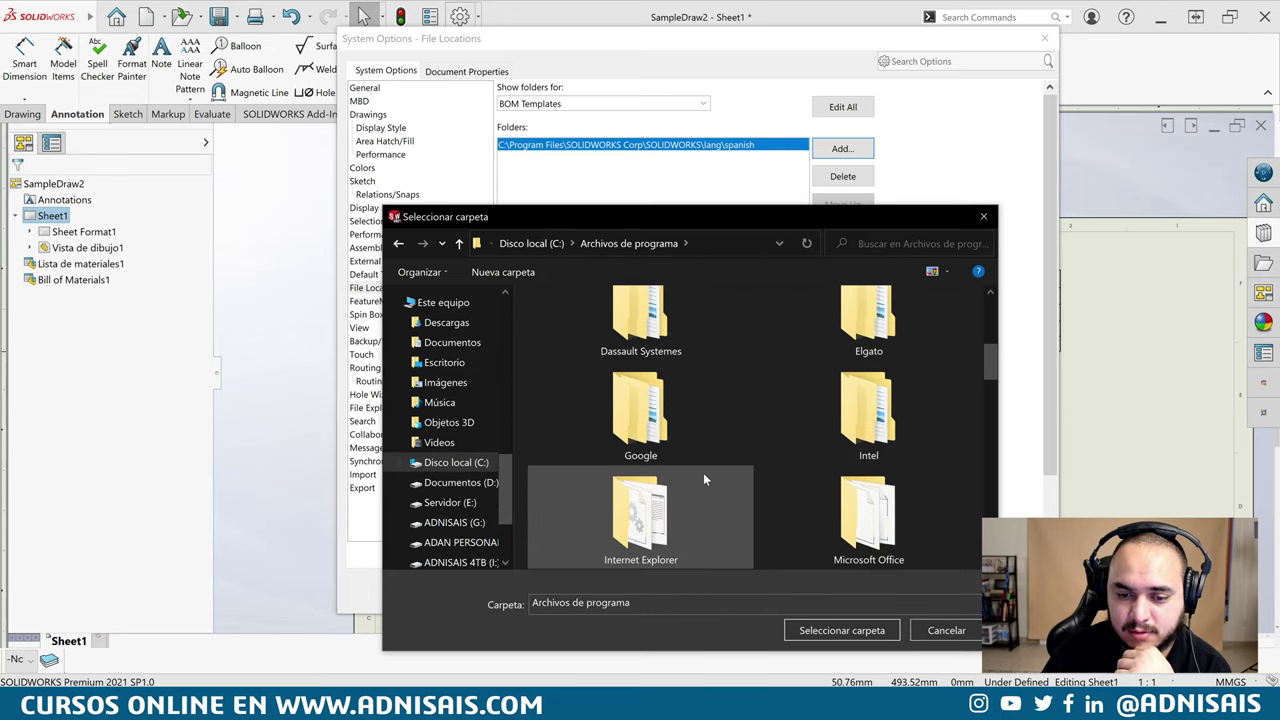
scroll(745, 429, "down", 3)
scroll(730, 422, "down", 3)
double_click(652, 360)
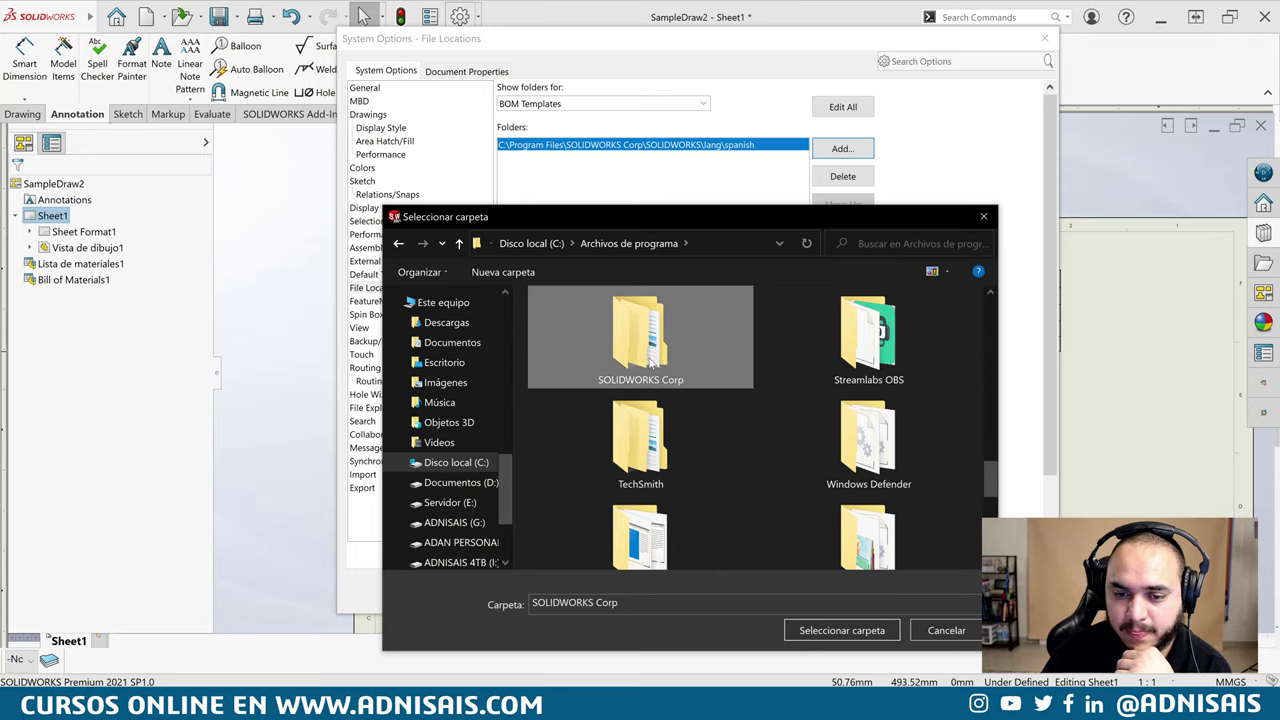
left_click(861, 378)
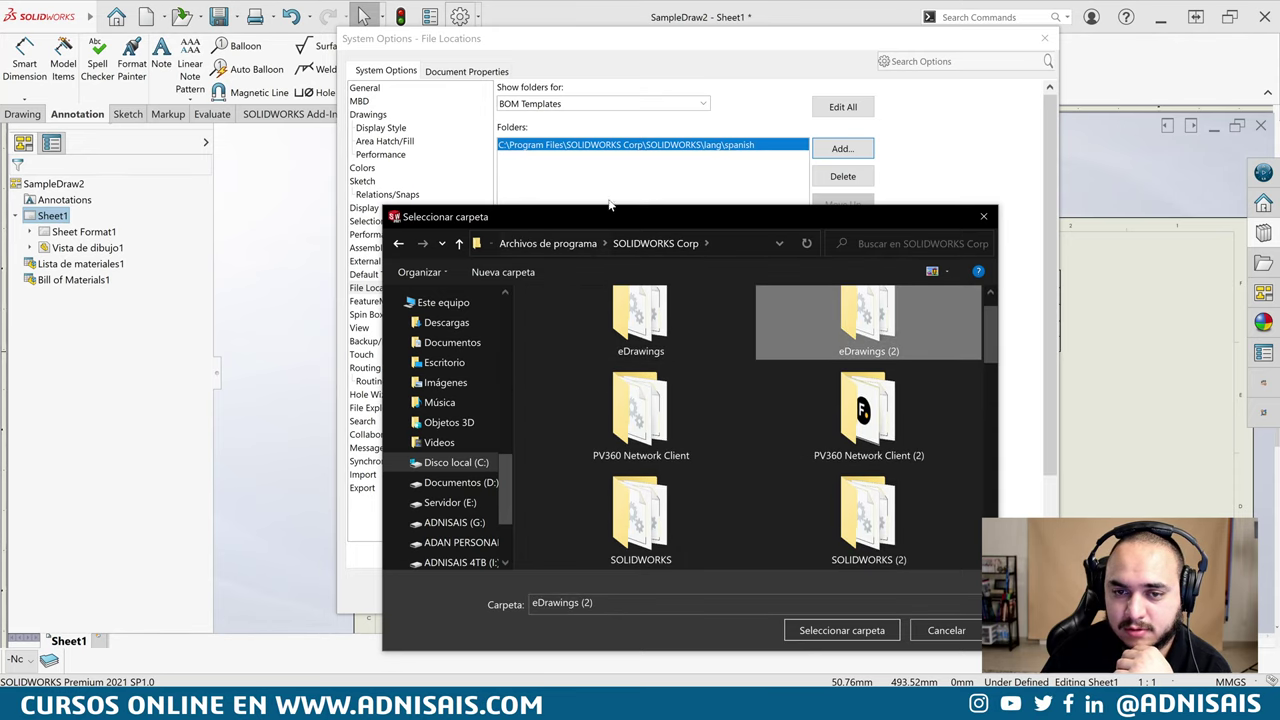
double_click(655, 522)
left_click(677, 448)
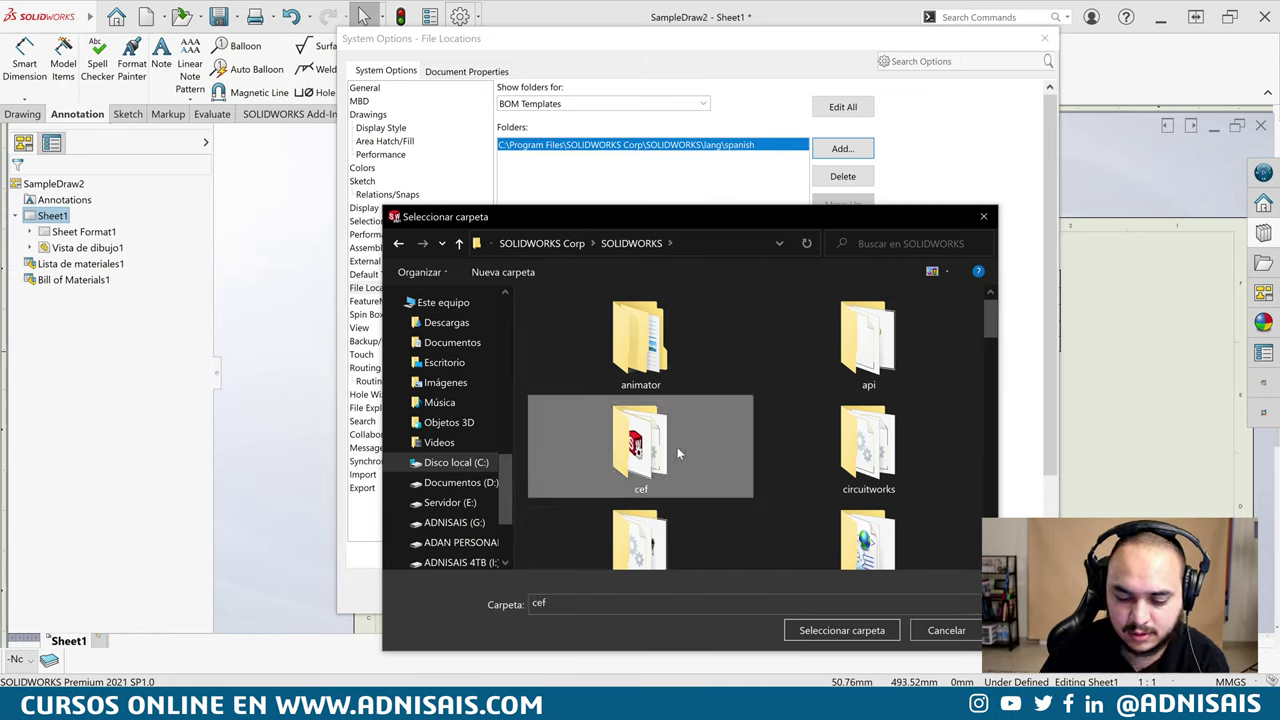
type("lang")
double_click(867, 362)
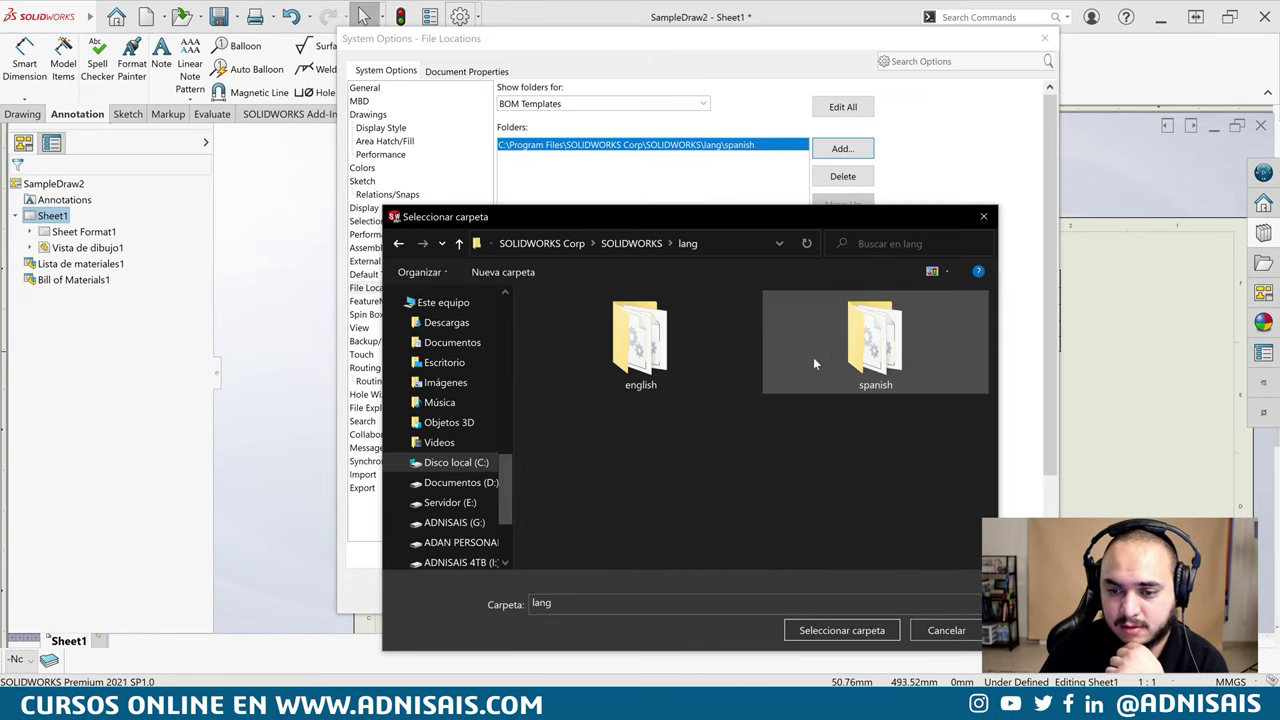
double_click(630, 362)
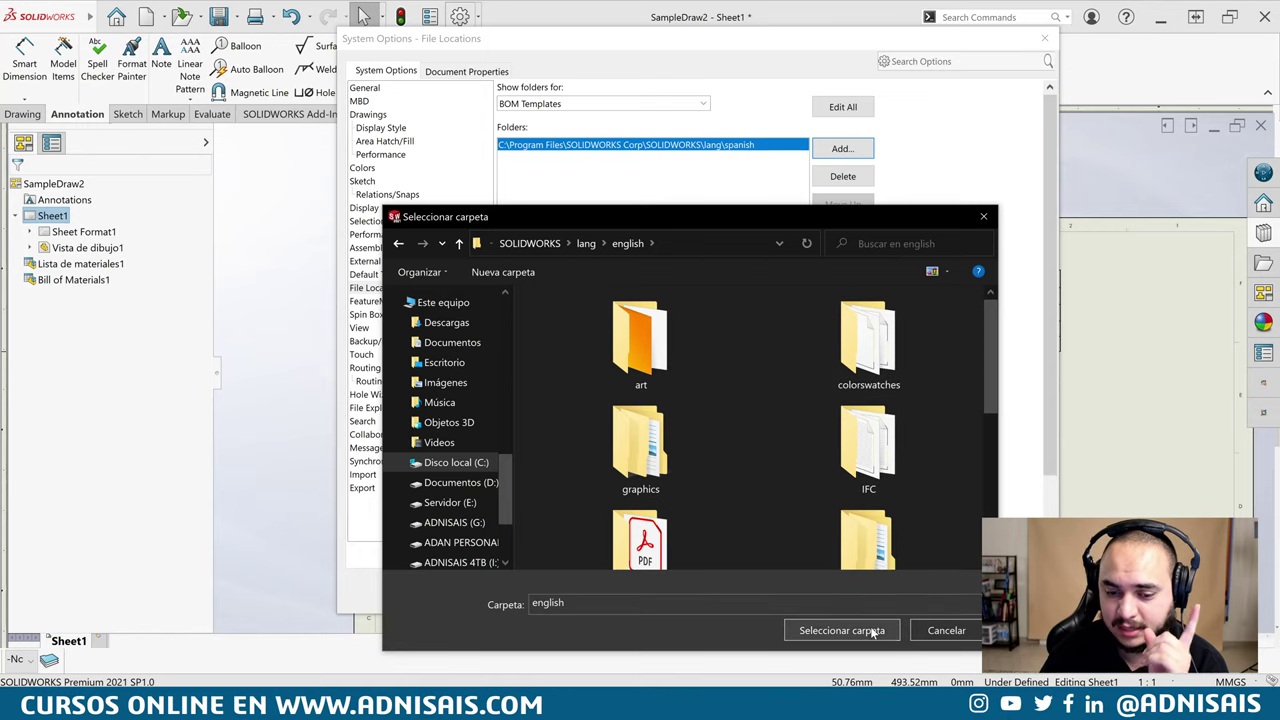
Add lang\english as a BOM template location above spanish and accept the search-path change
left_click(841, 630)
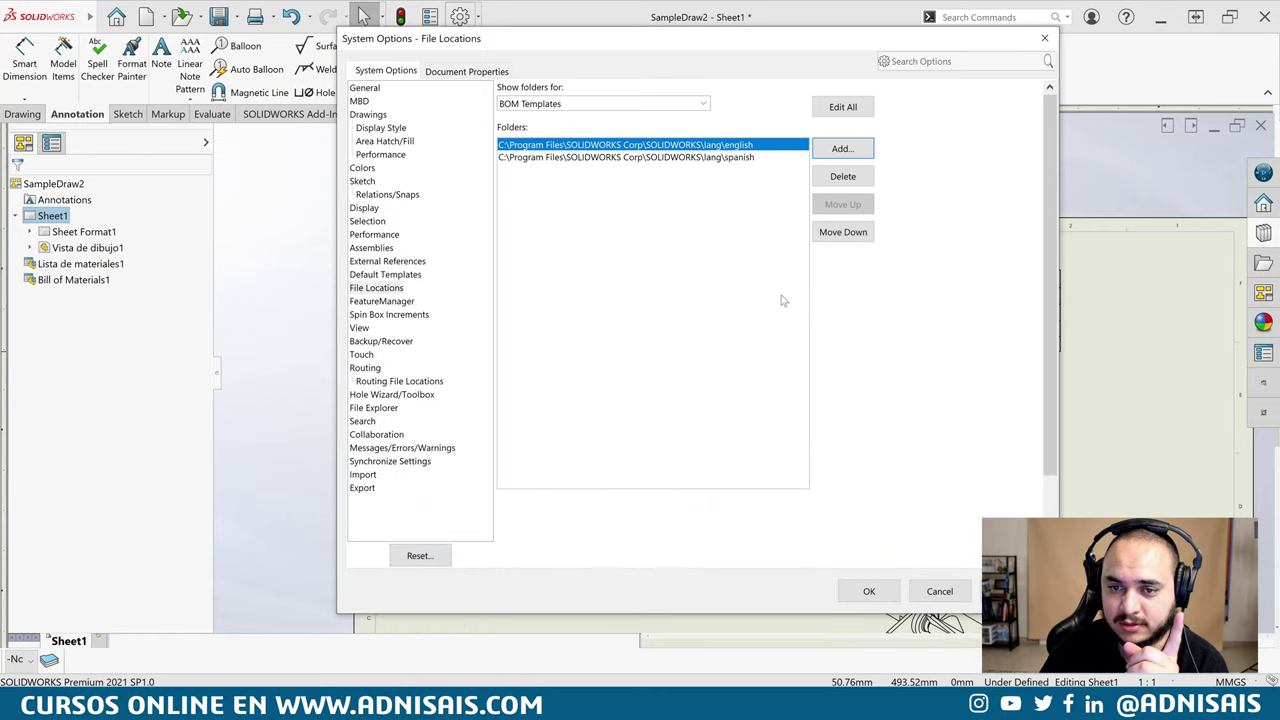
left_click(752, 158)
left_click(768, 146)
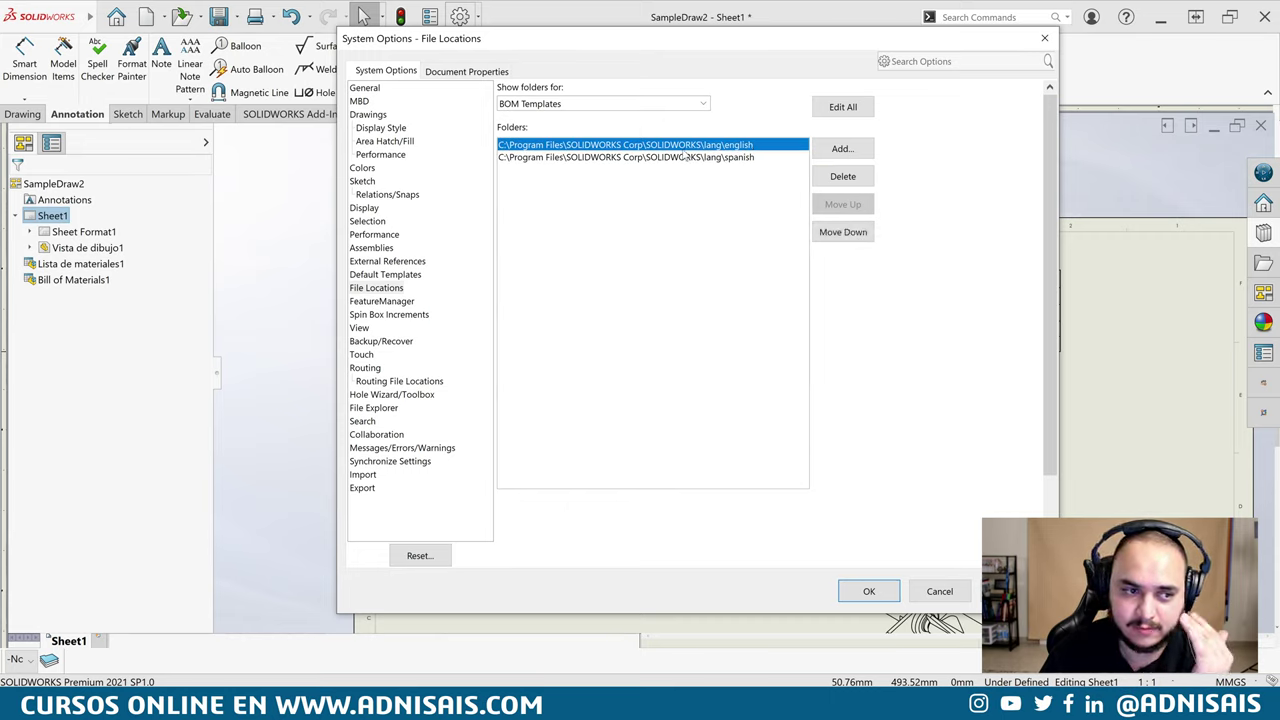
left_click(890, 596)
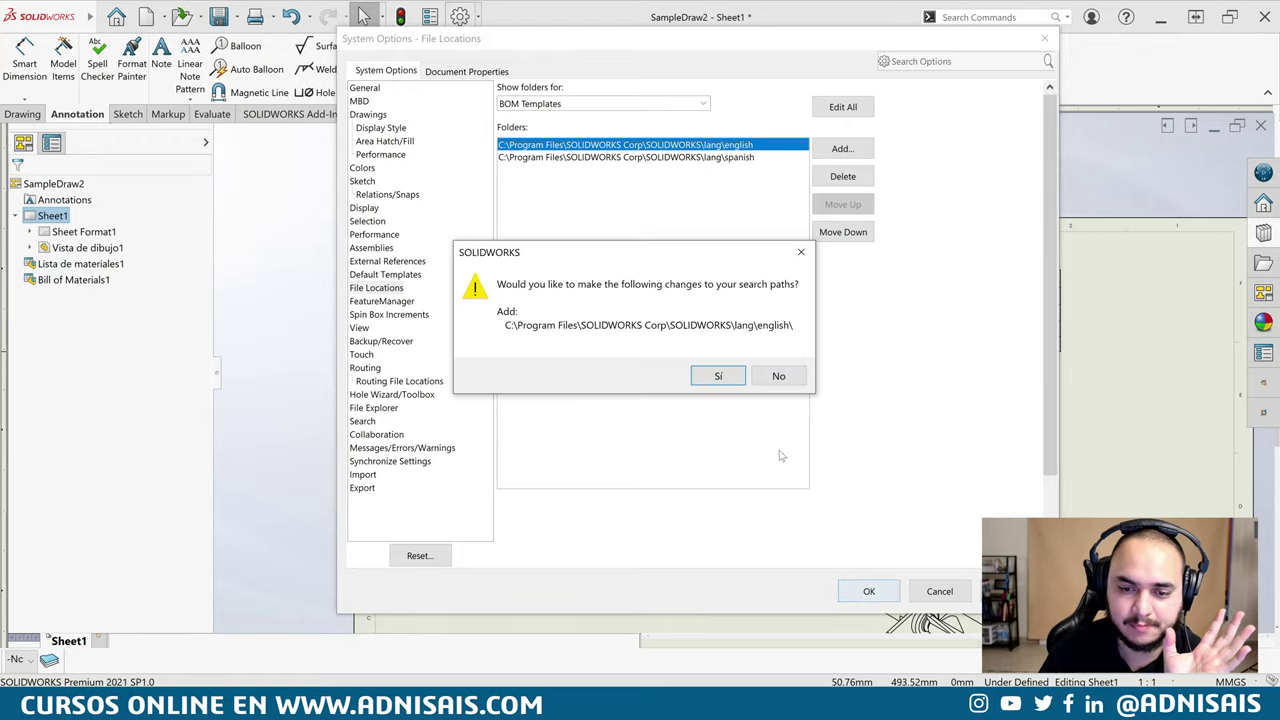
left_click(720, 375)
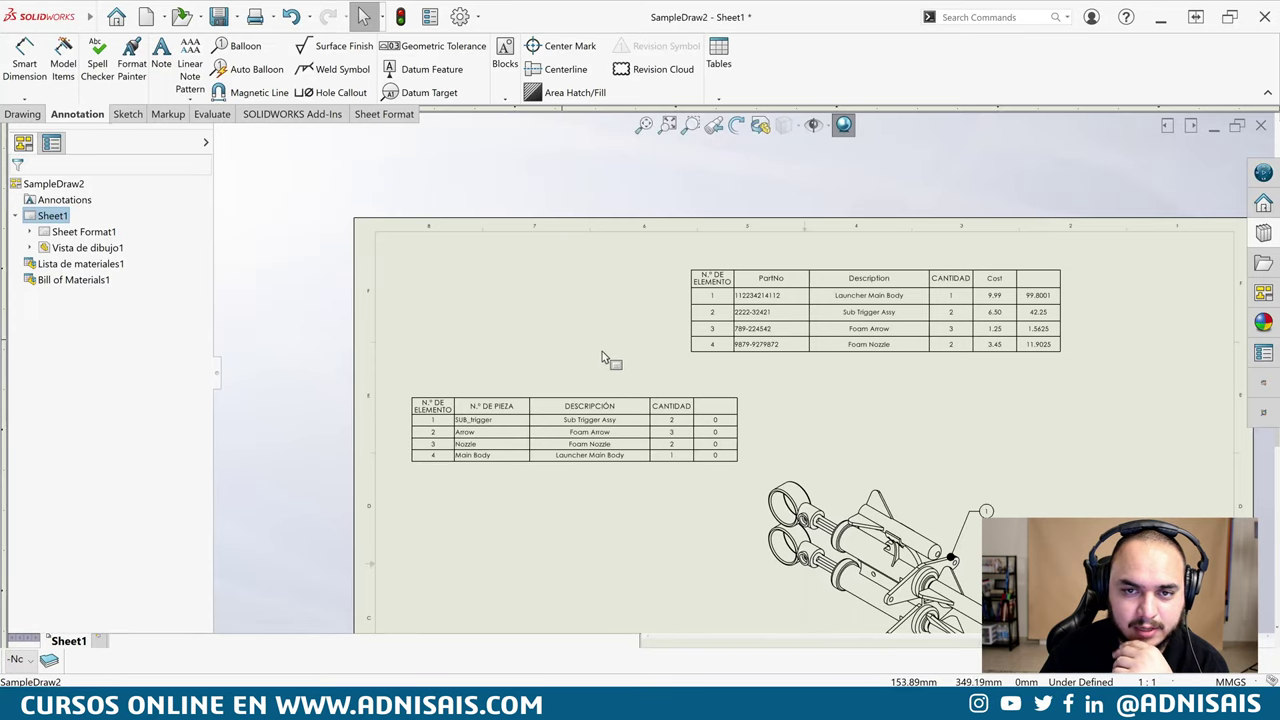
Insert Bill of Materials2 for the launcher drawing view with default settings
left_click(718, 98)
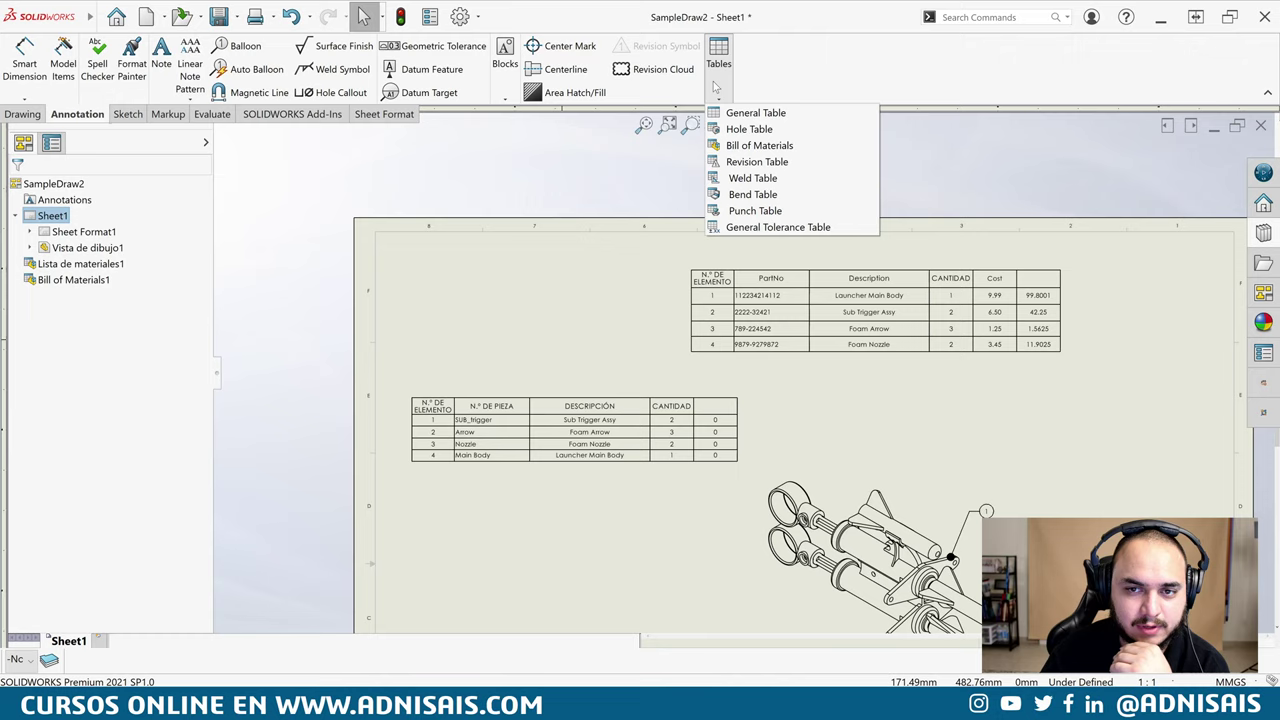
left_click(745, 146)
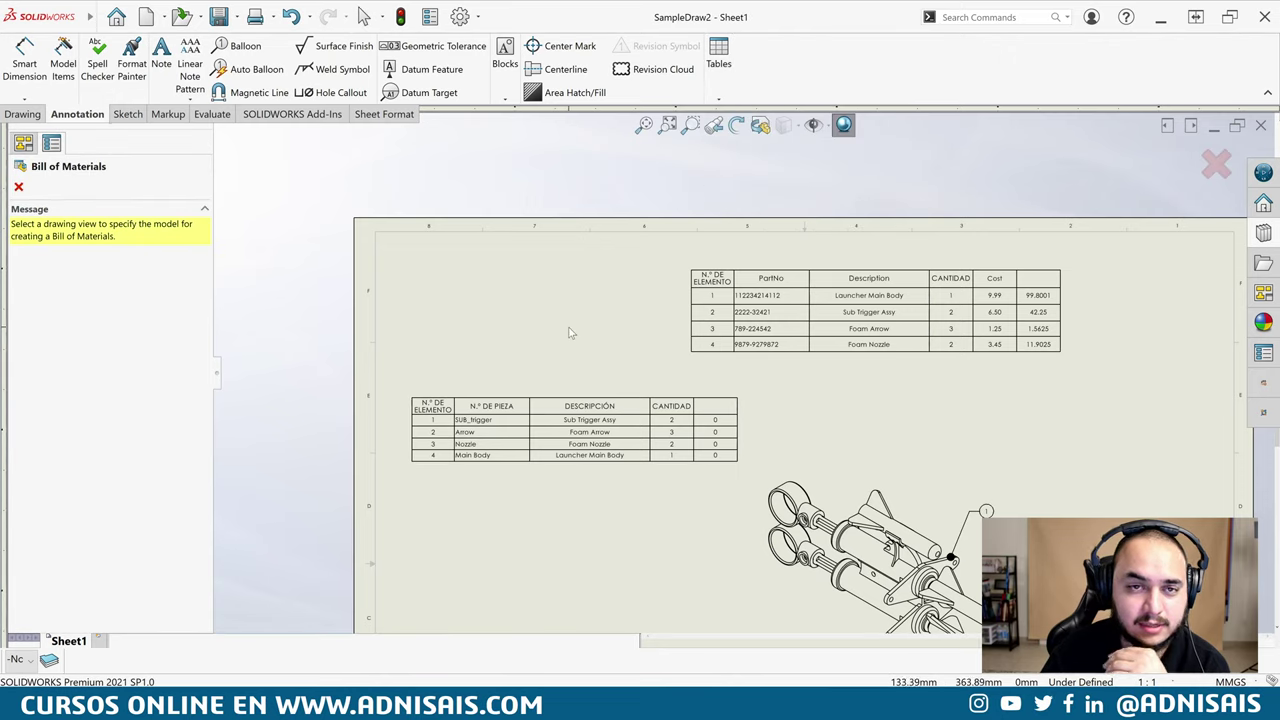
left_click(866, 451)
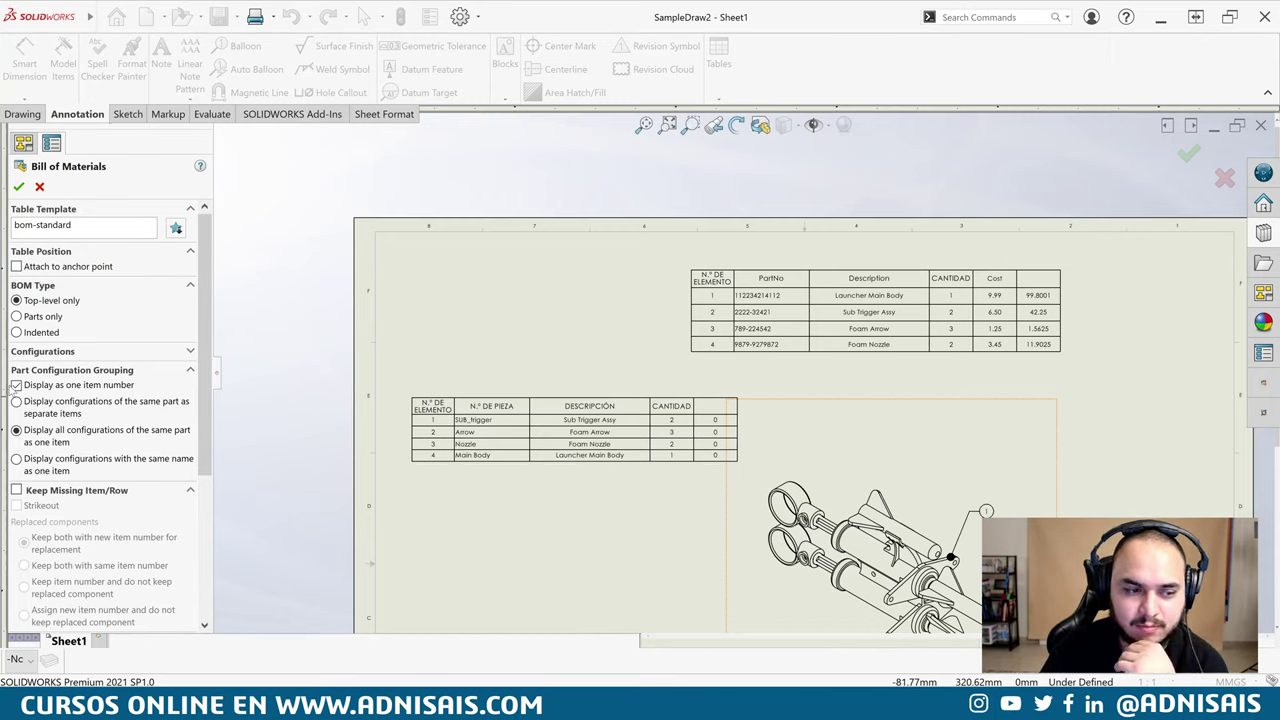
left_click(18, 187)
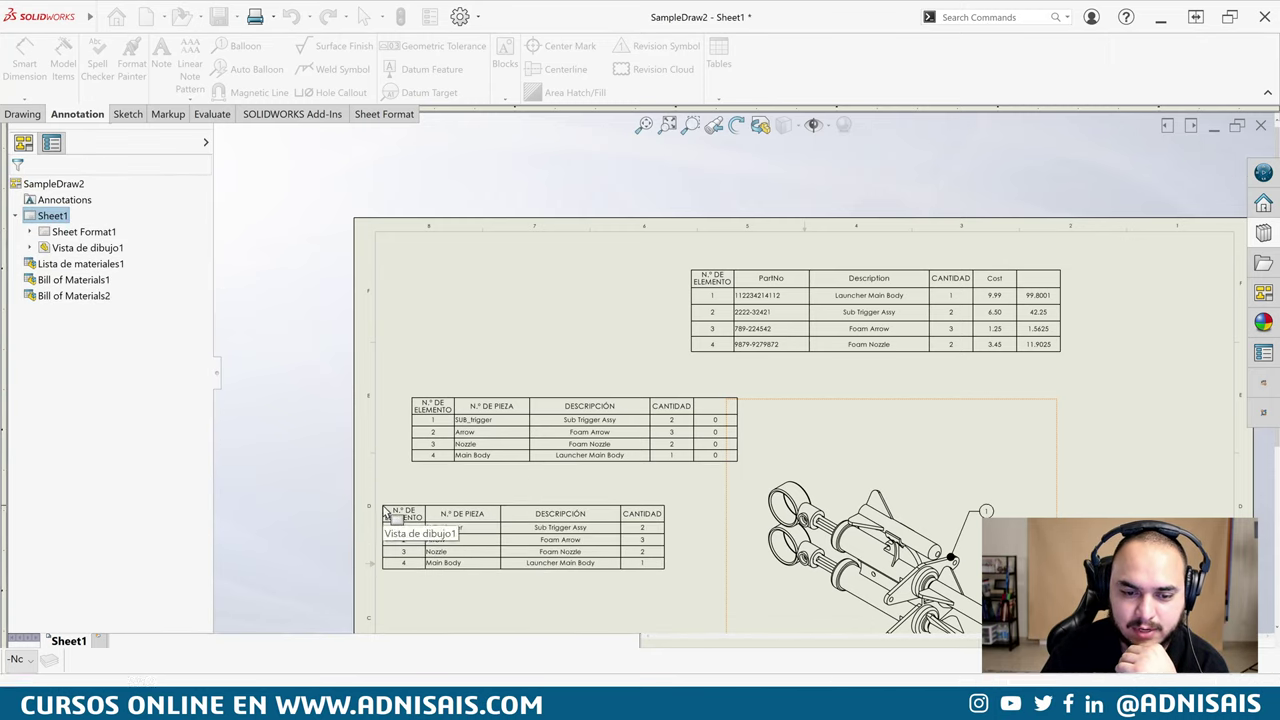
Place the table below the existing one and add an EQUATION column right of CANTIDAD
left_click(378, 502)
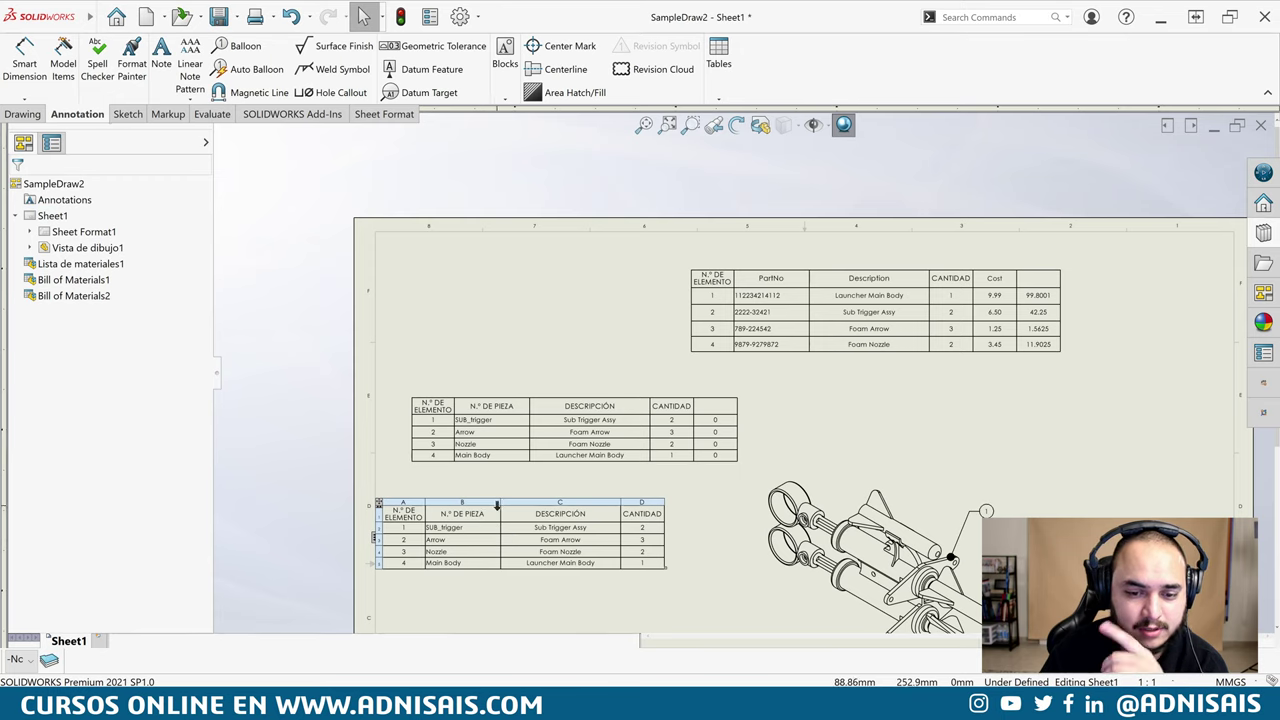
left_click(380, 504)
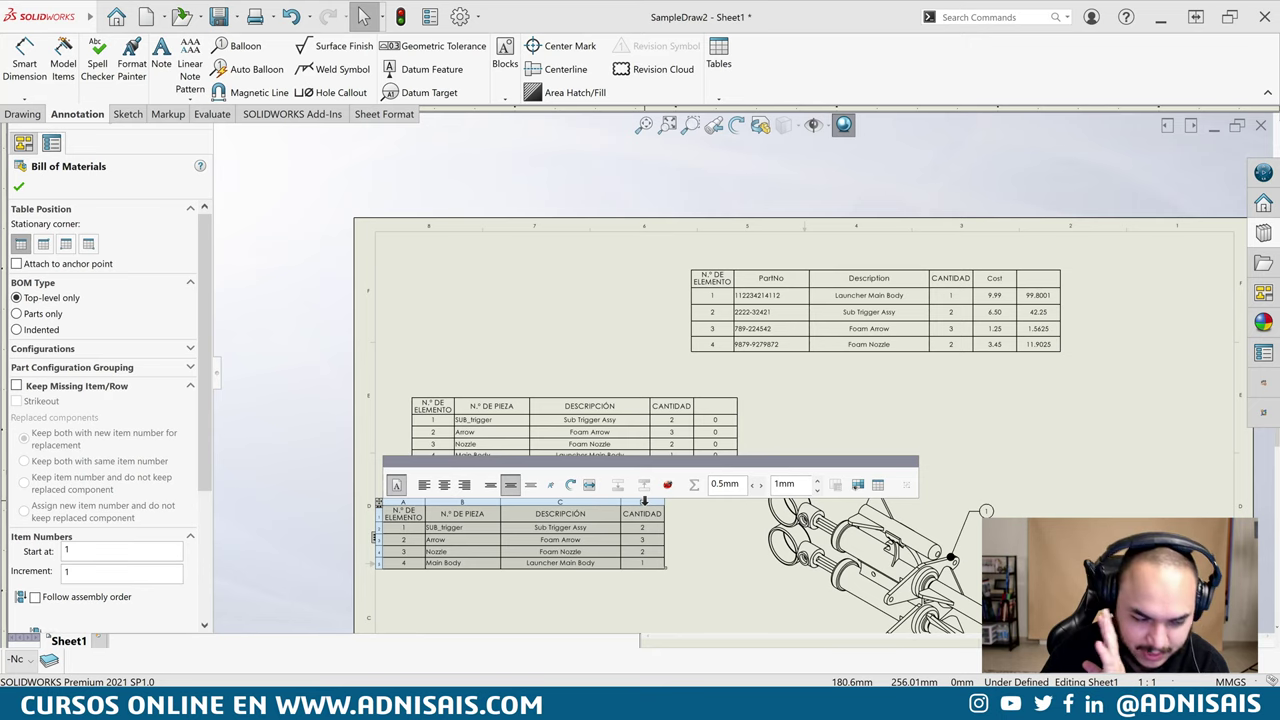
left_click(644, 501)
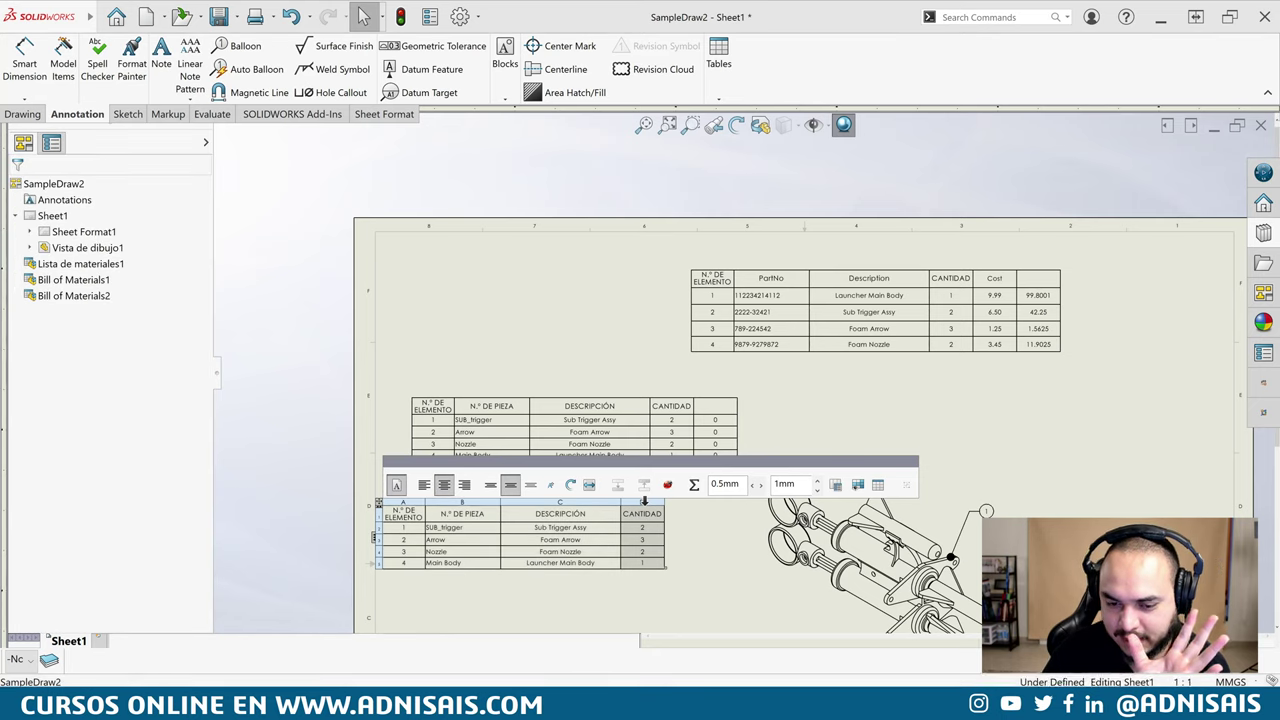
right_click(646, 501)
mouse_move(678, 280)
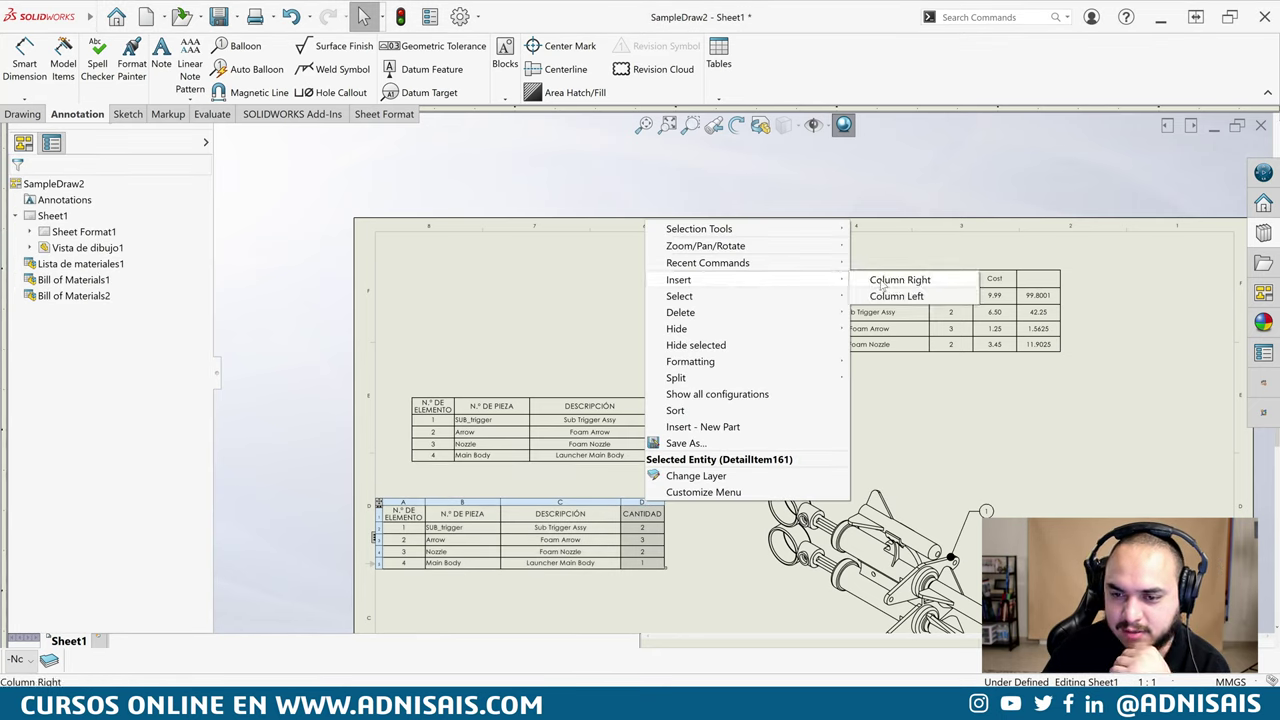
left_click(894, 281)
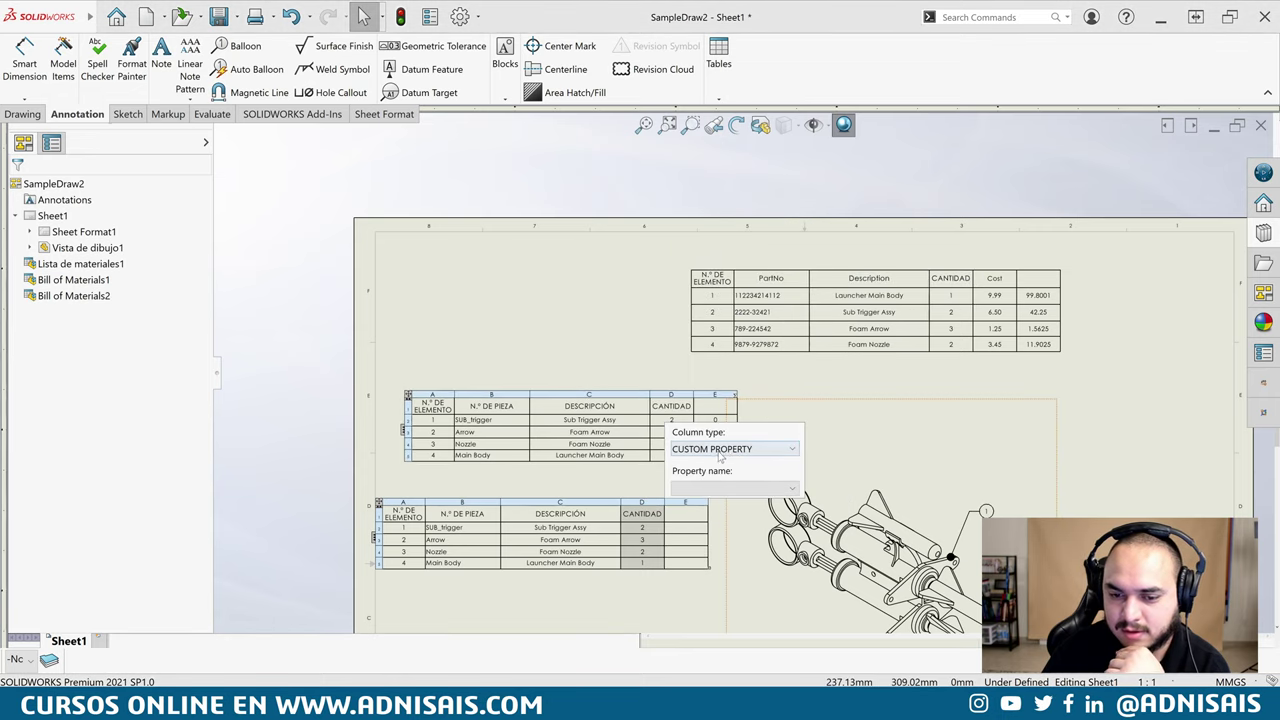
left_click(735, 449)
left_click(737, 487)
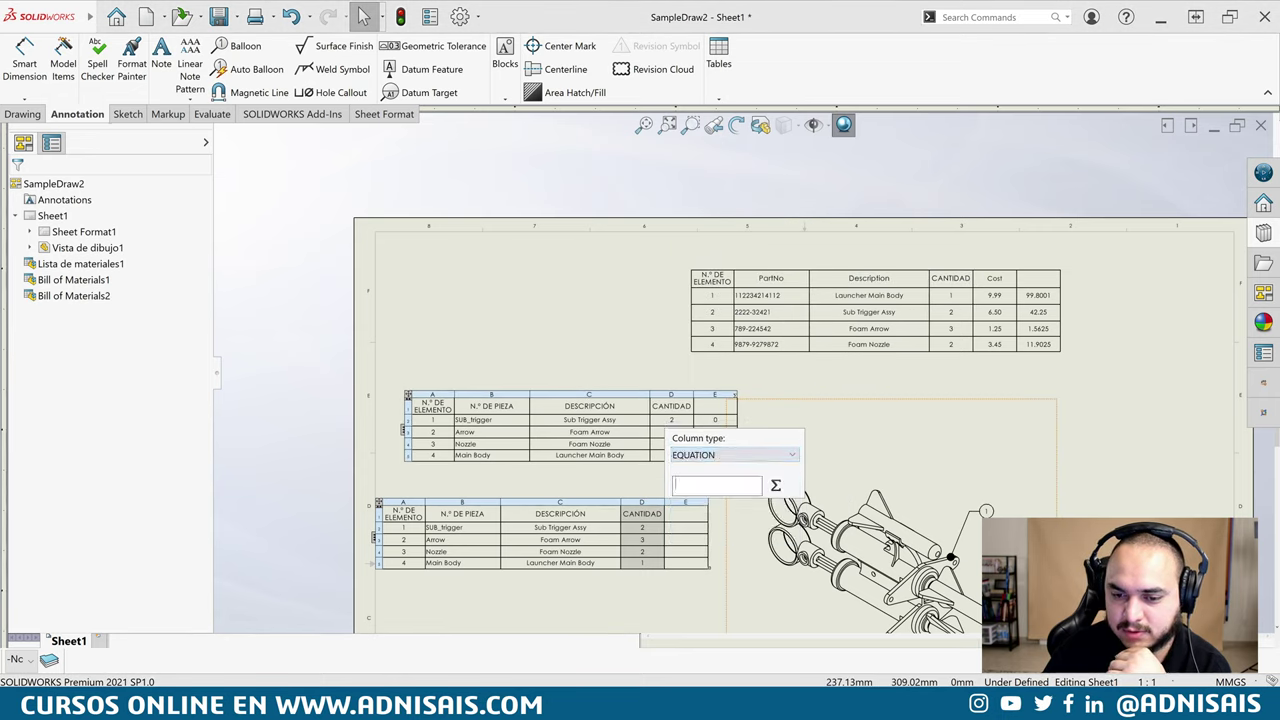
Set the new column's equation to 'Cost'*'CANTIDAD' and confirm it
left_click(776, 487)
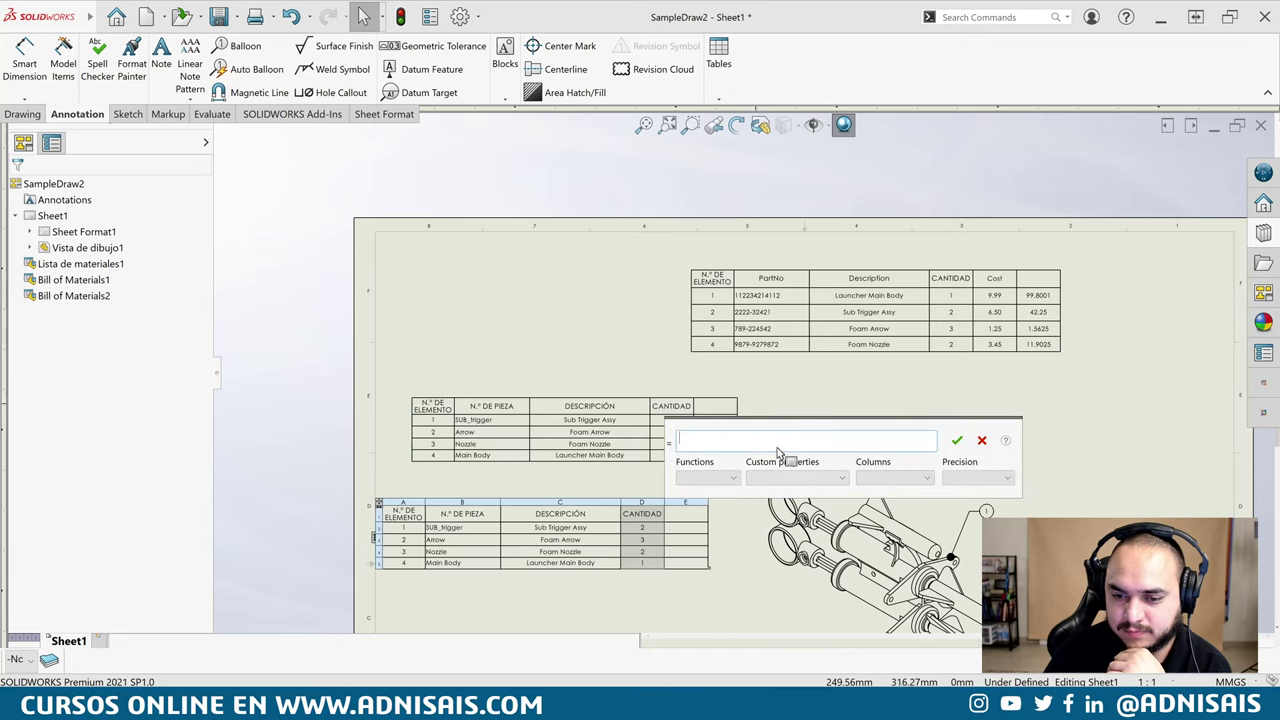
left_click(811, 477)
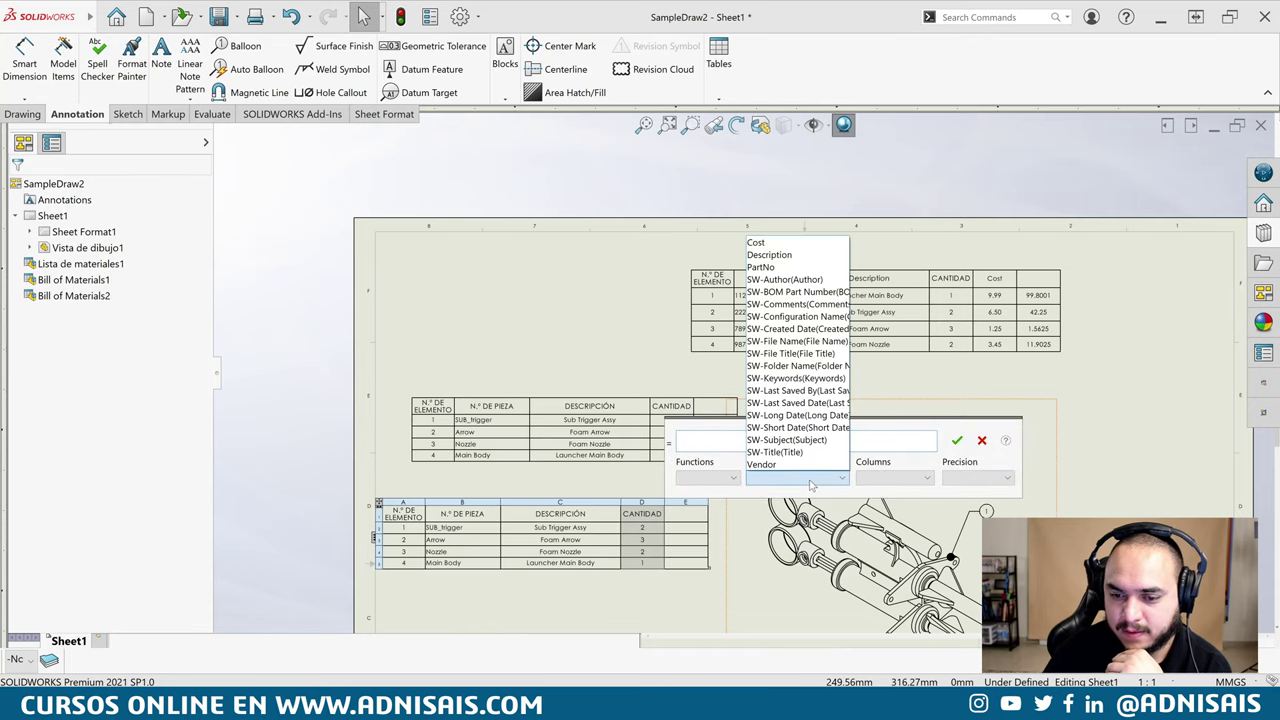
left_click(760, 242)
left_click(868, 481)
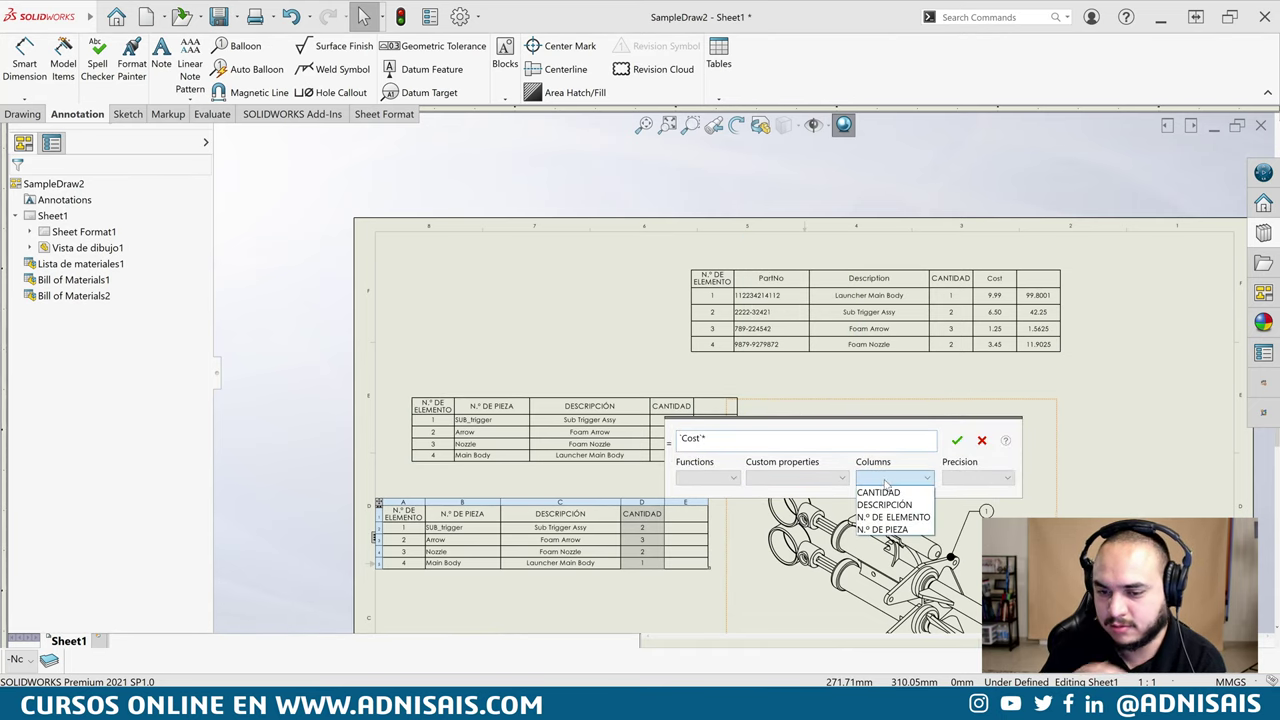
left_click(885, 520)
left_click(957, 440)
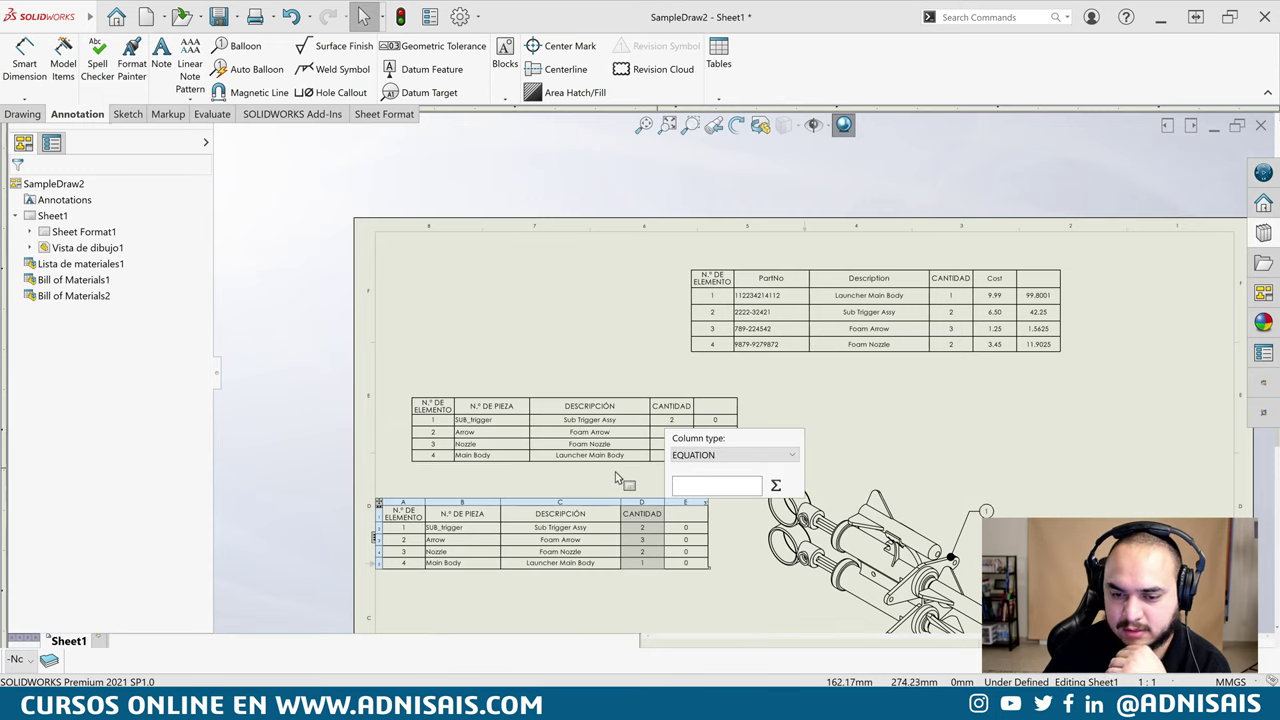
left_click(650, 380)
Delete the lang\spanish path from the BOM Templates locations, leaving only lang\english
left_click(460, 16)
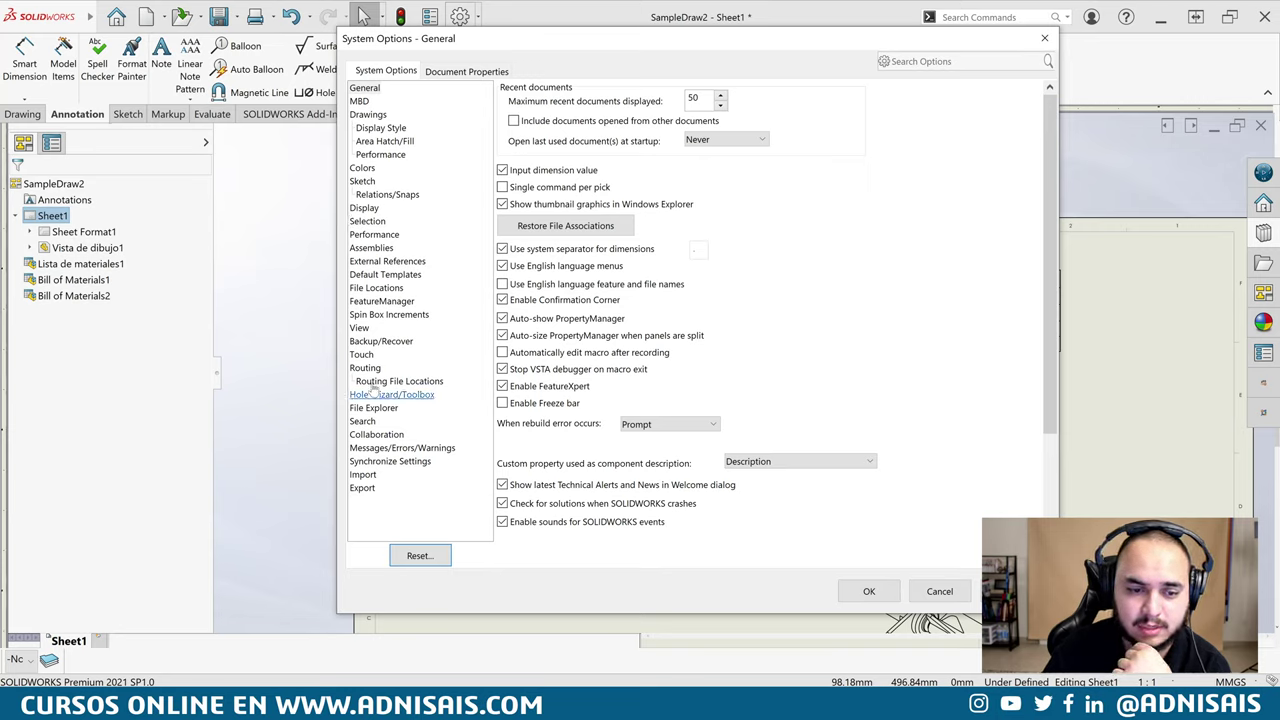
left_click(376, 287)
left_click(627, 106)
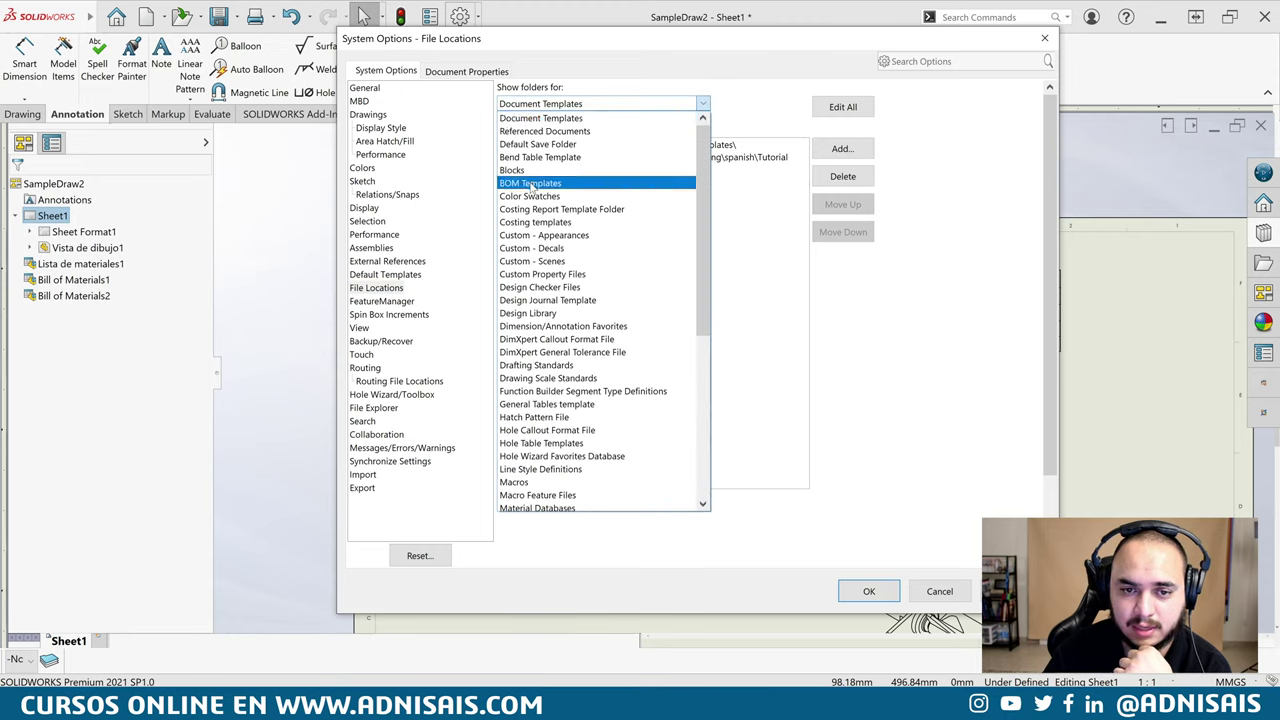
left_click(590, 178)
left_click(663, 146)
left_click(662, 157)
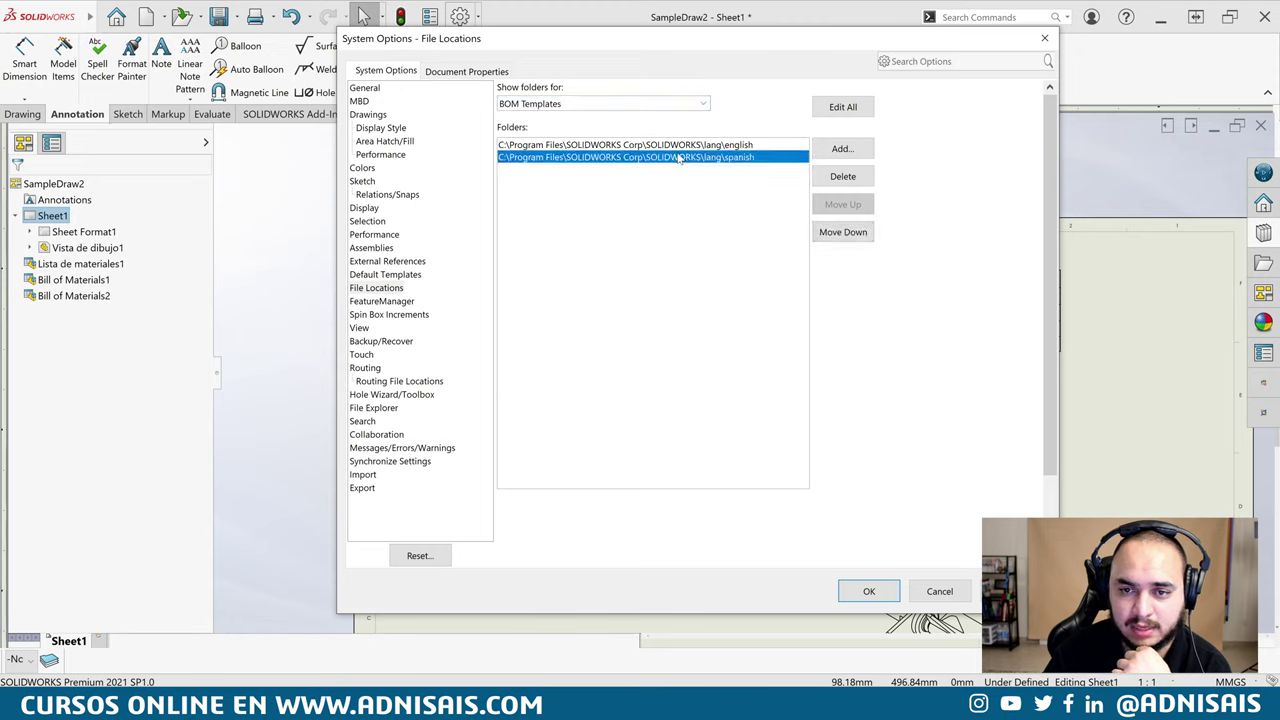
left_click(842, 177)
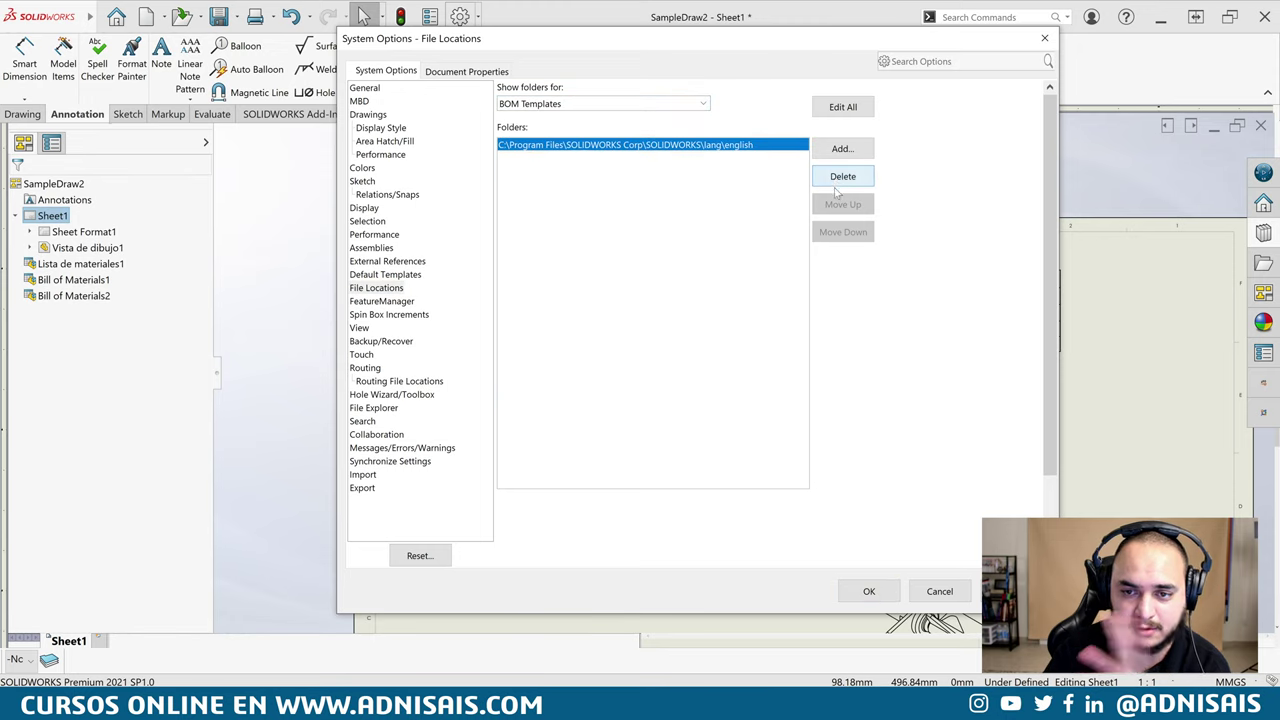
left_click(869, 591)
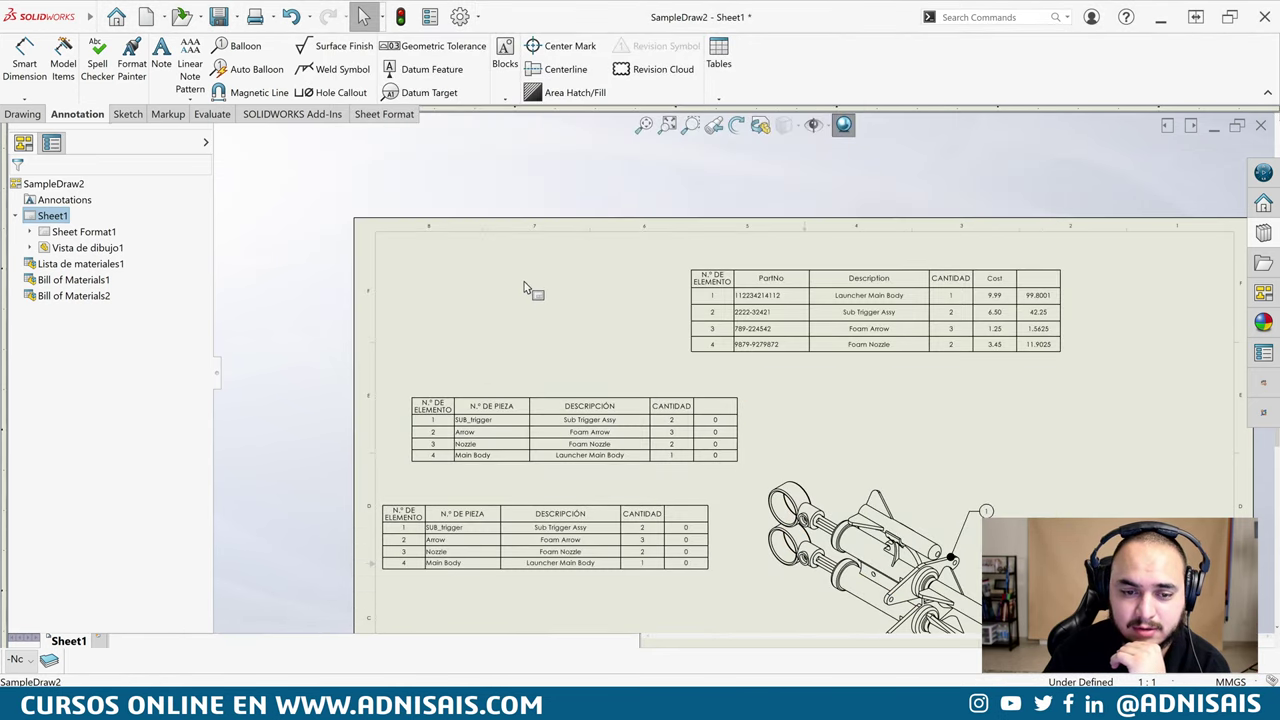
scroll(719, 350, "up", 2)
scroll(1000, 450, "down", 2)
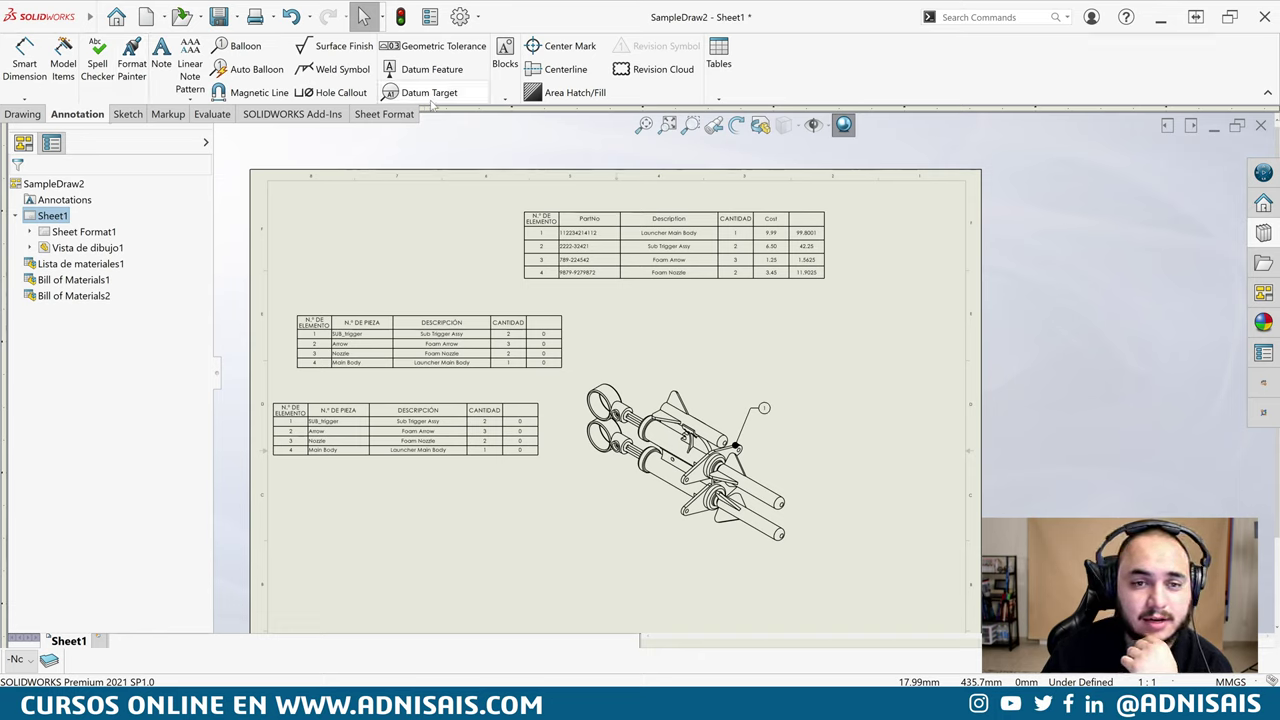
left_click(718, 98)
left_click(745, 145)
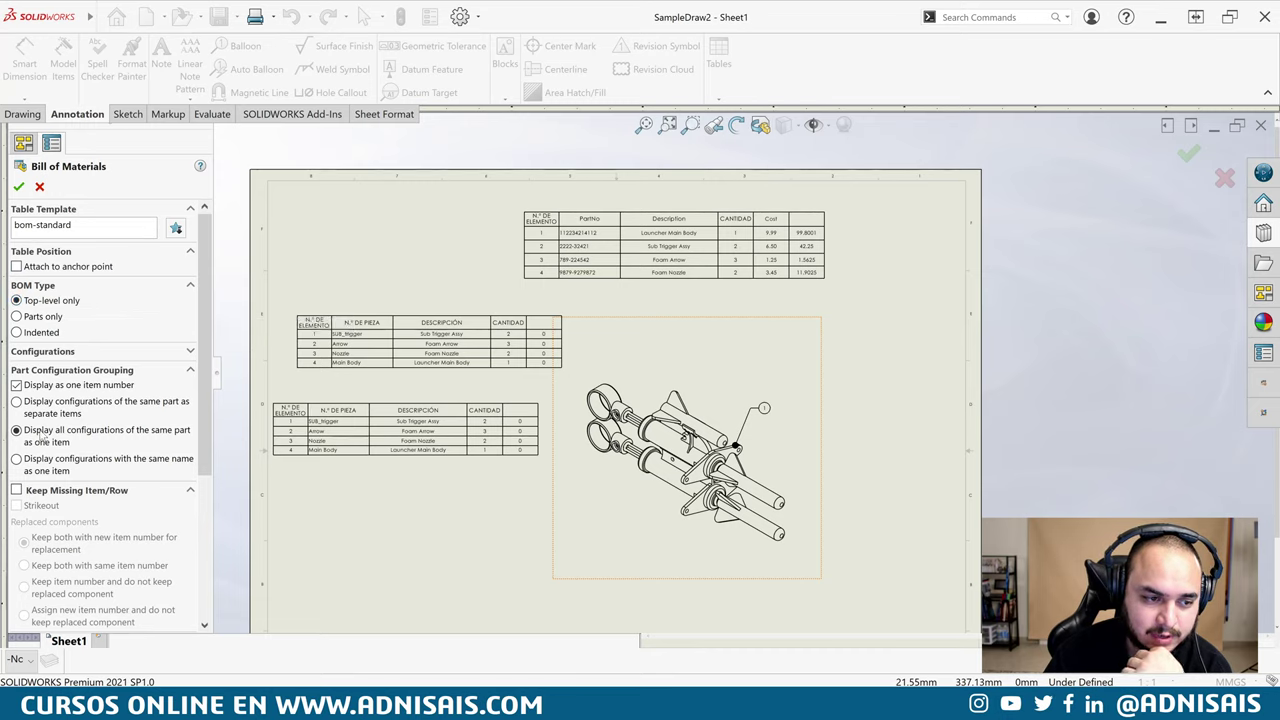
left_click(18, 187)
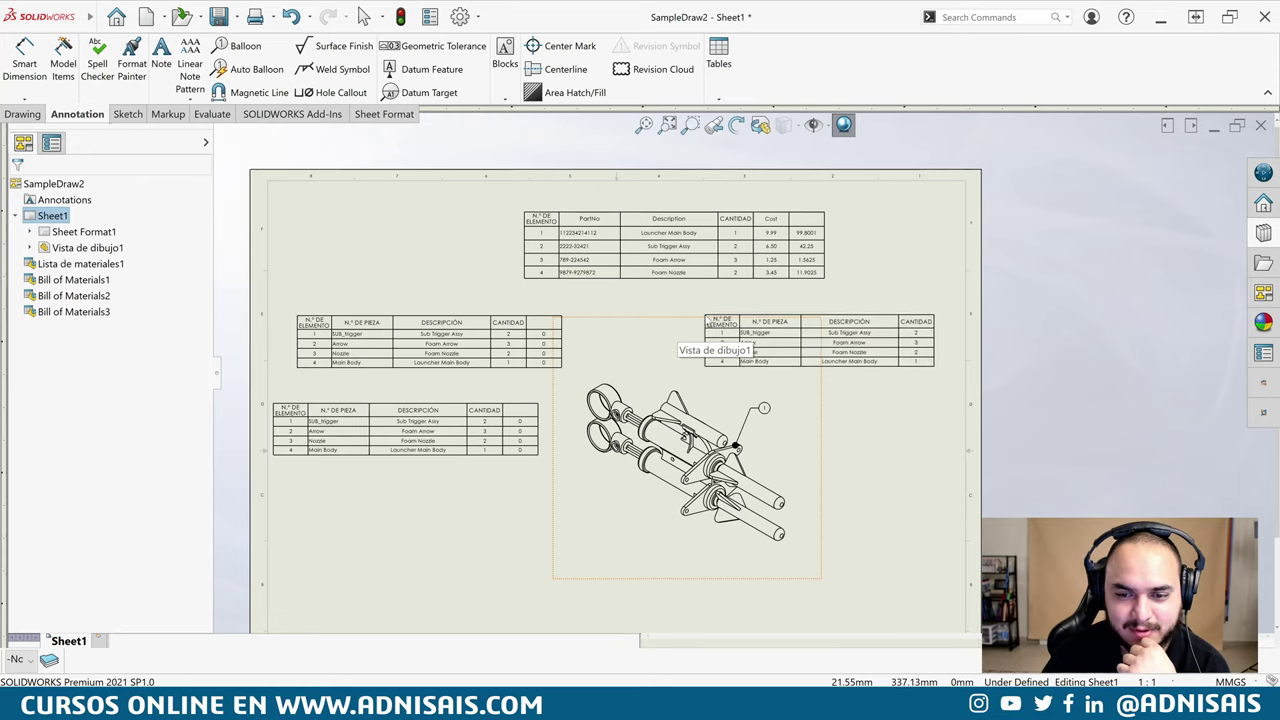
key("Escape")
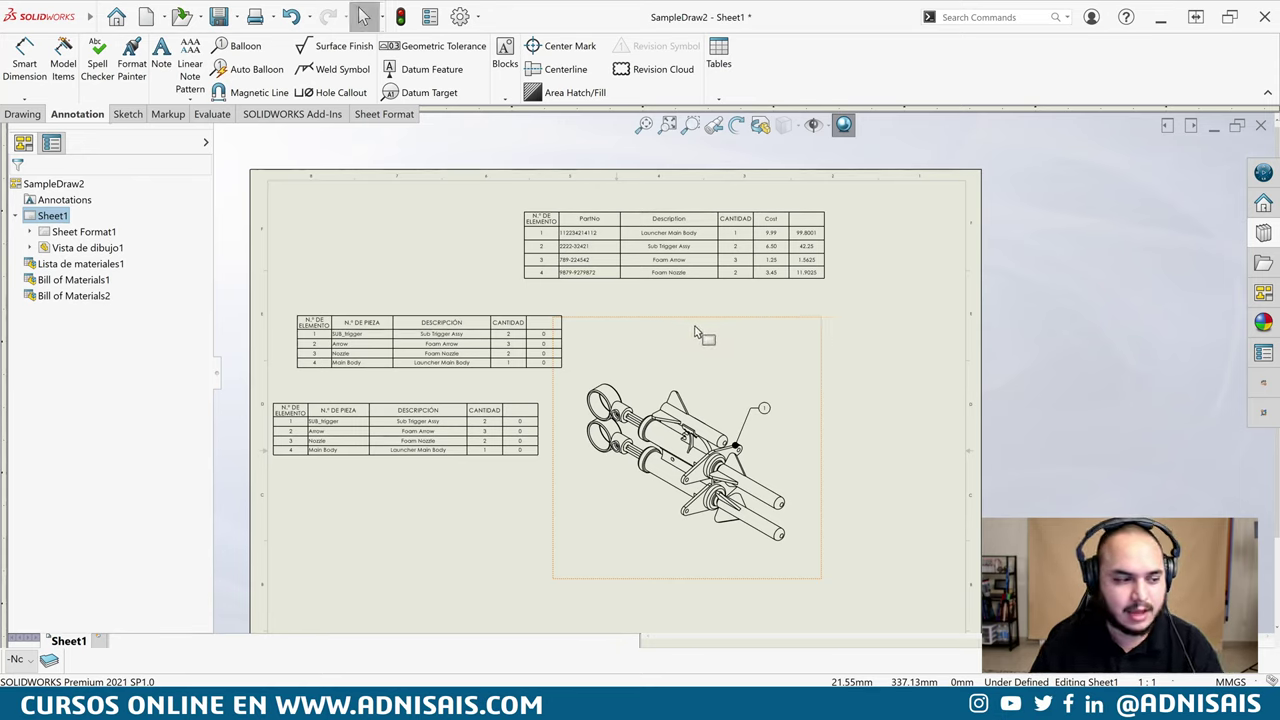
Start inserting another Bill of Materials and select its Table Template field
left_click(718, 70)
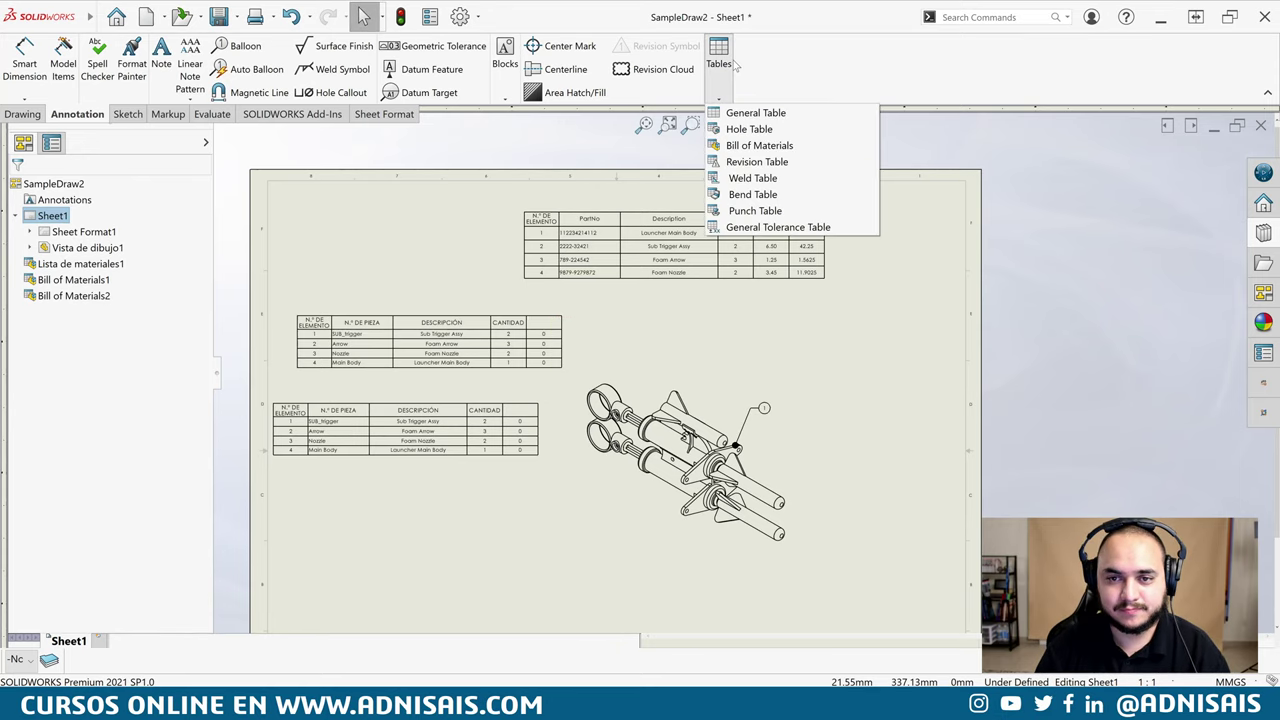
left_click(757, 146)
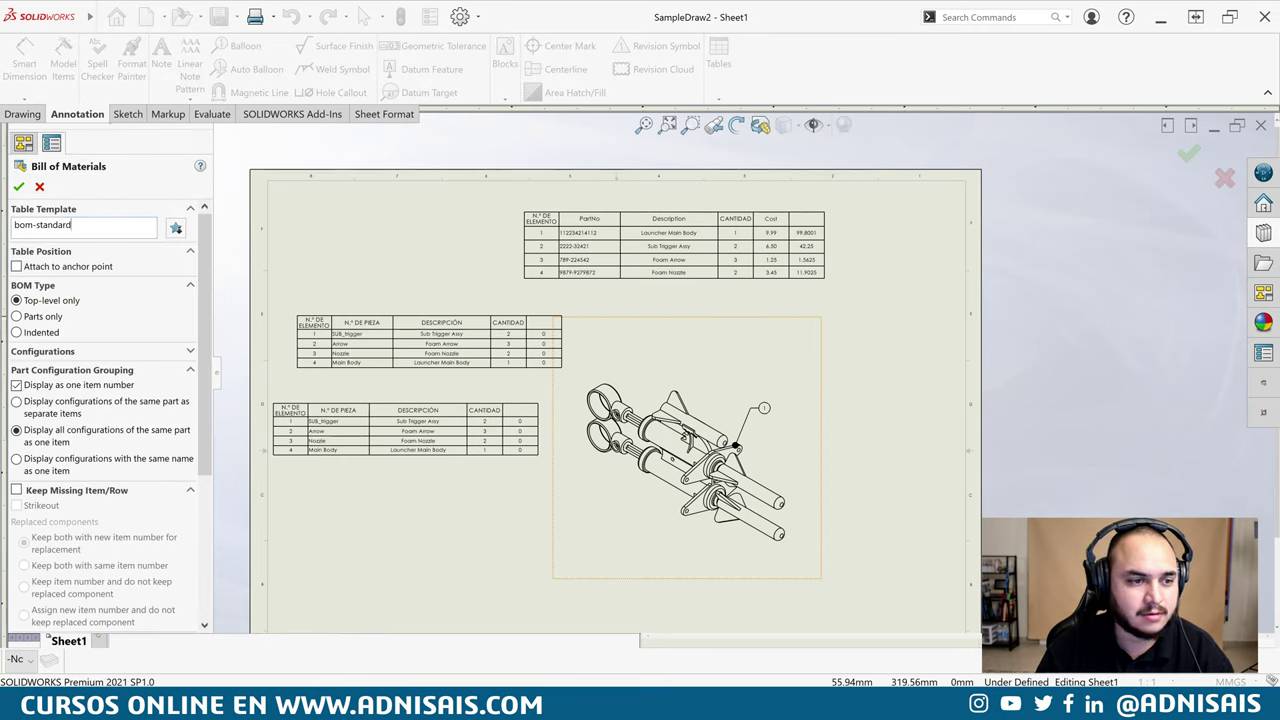
right_click(100, 226)
left_click(130, 187)
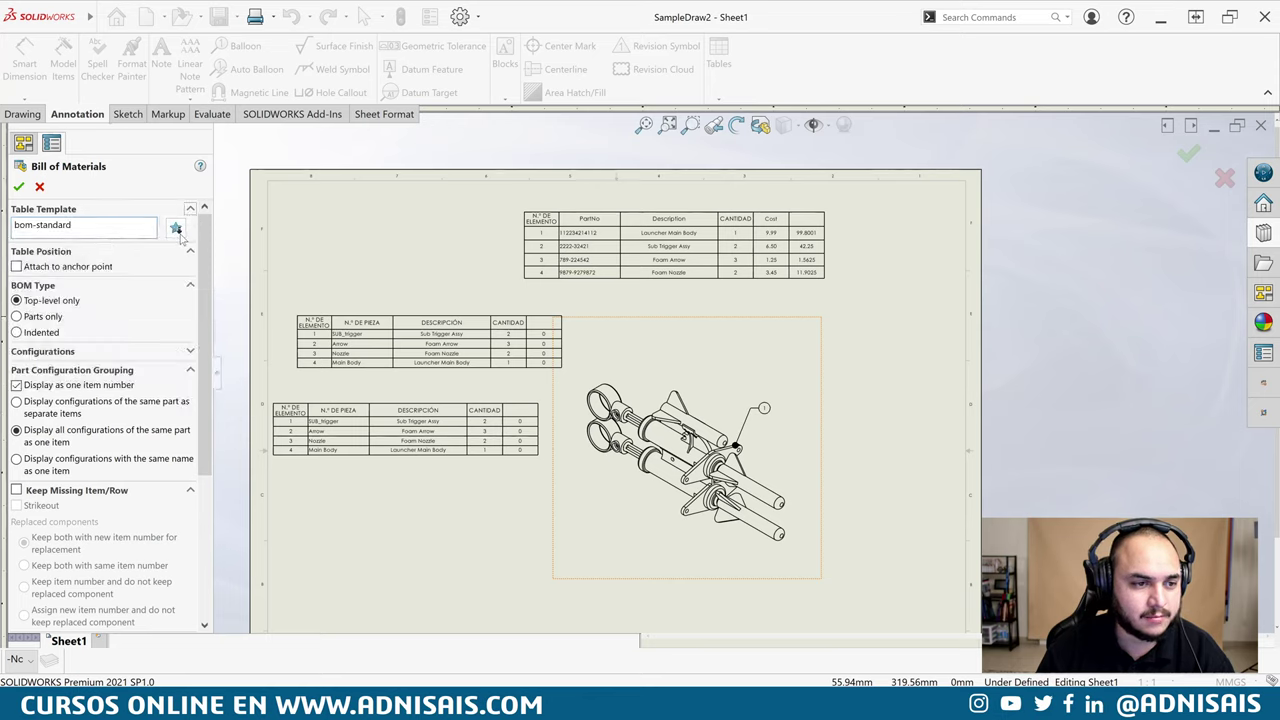
scroll(62, 600, "down", 5)
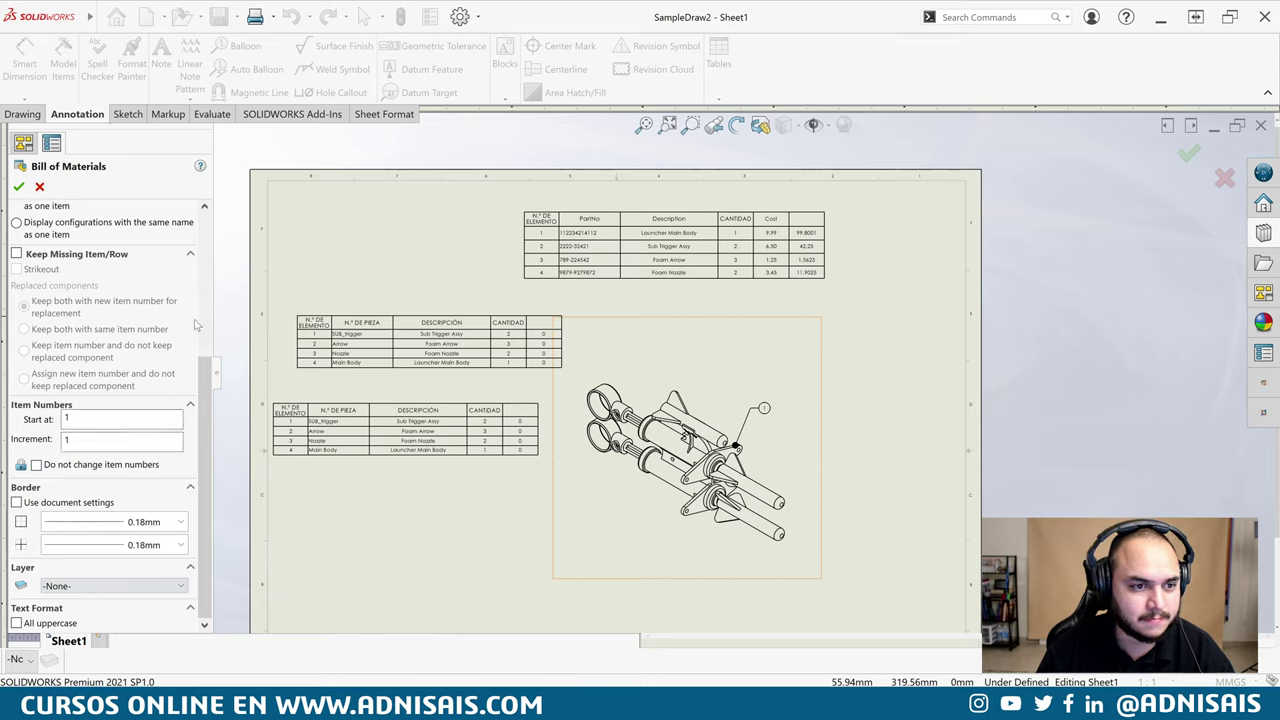
scroll(205, 315, "up", 5)
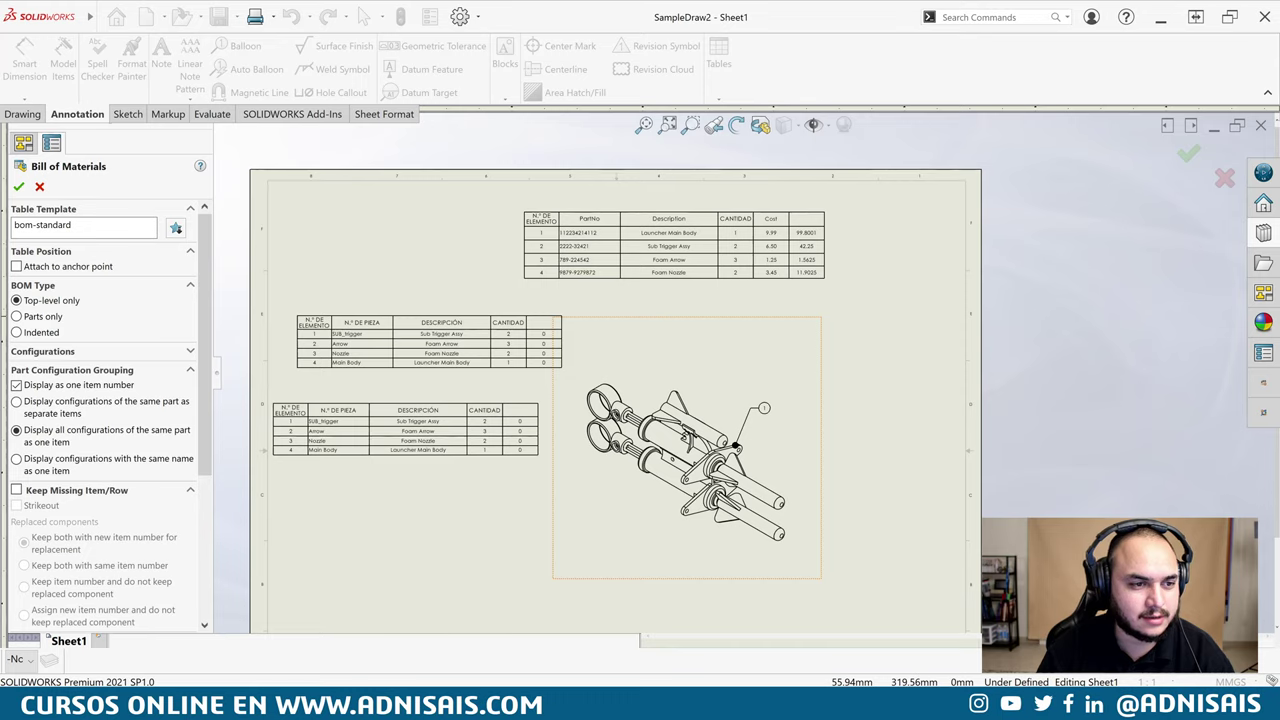
left_click(71, 225)
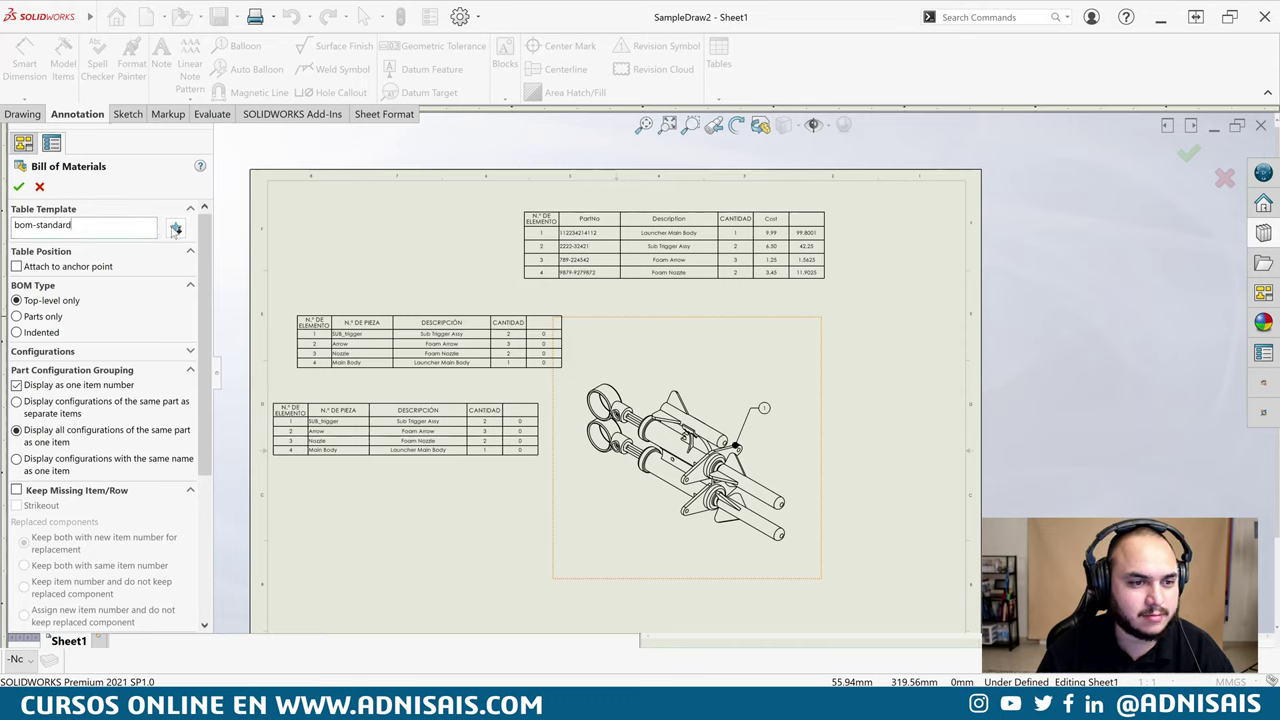
Load lang\english\bom-standard.sldbomtbt as the template and place Bill of Materials4 on the sheet
left_click(176, 229)
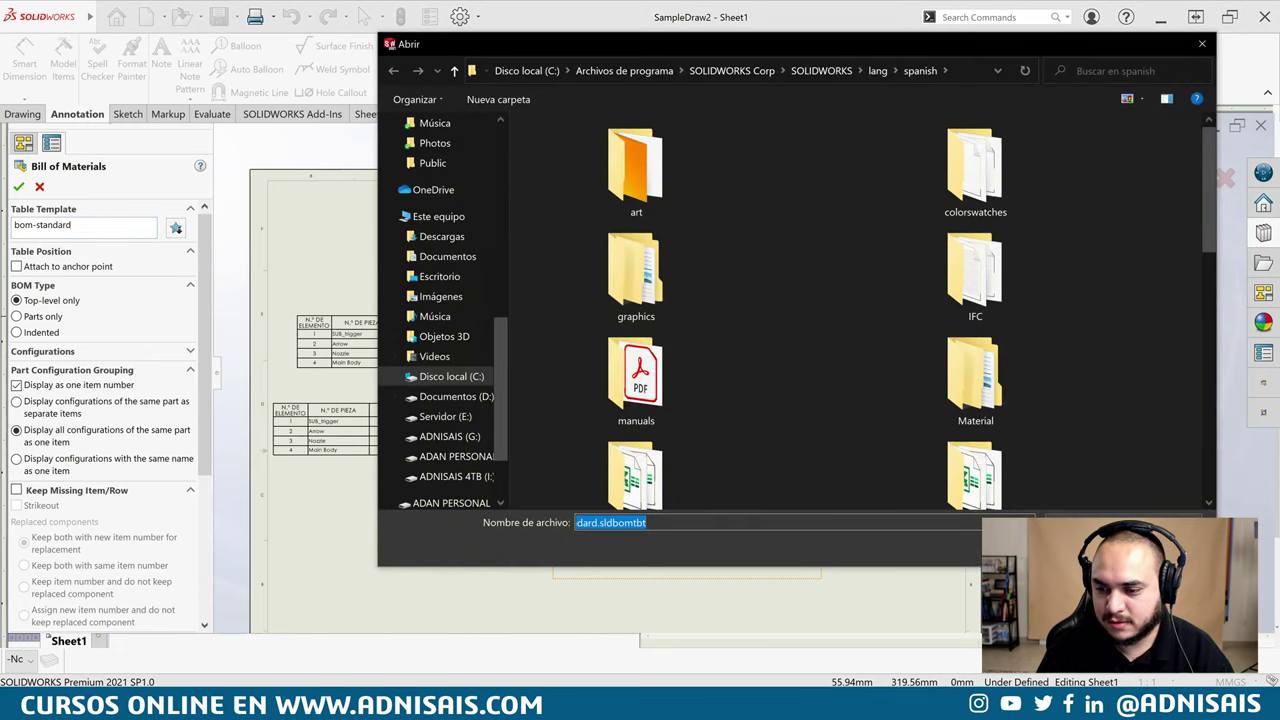
left_click(879, 70)
double_click(683, 176)
scroll(890, 271, "down", 5)
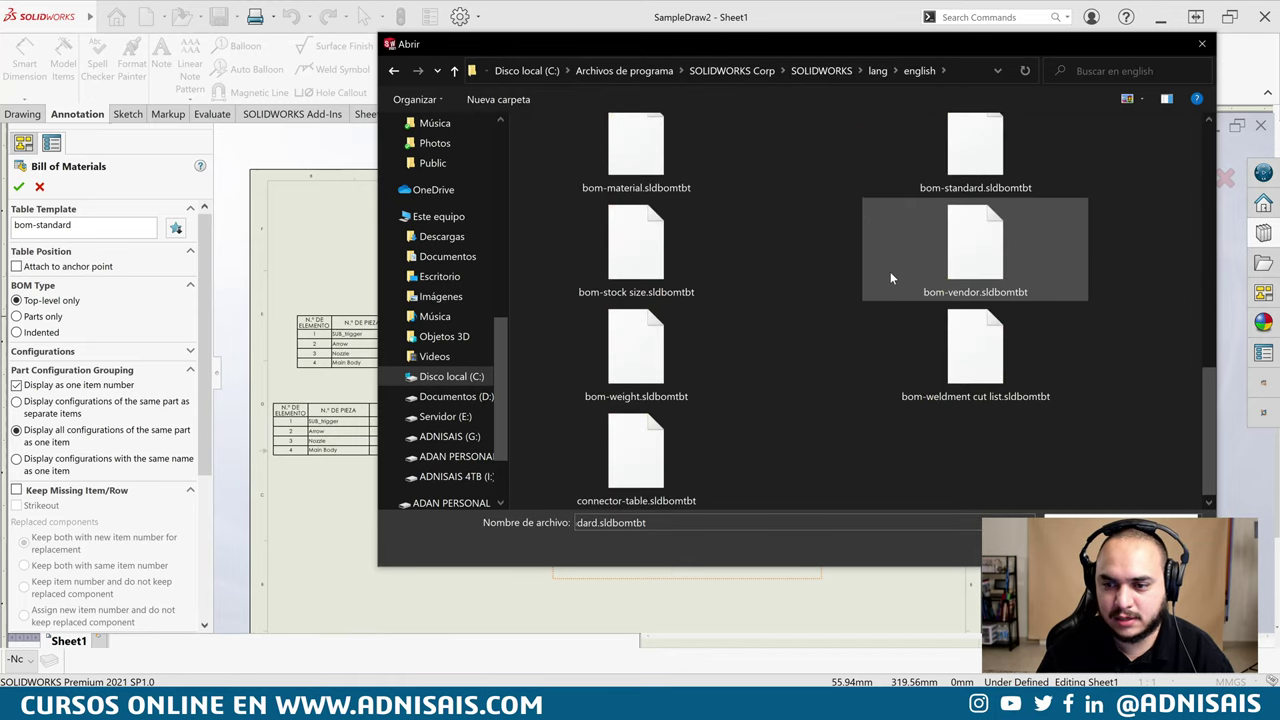
left_click(978, 174)
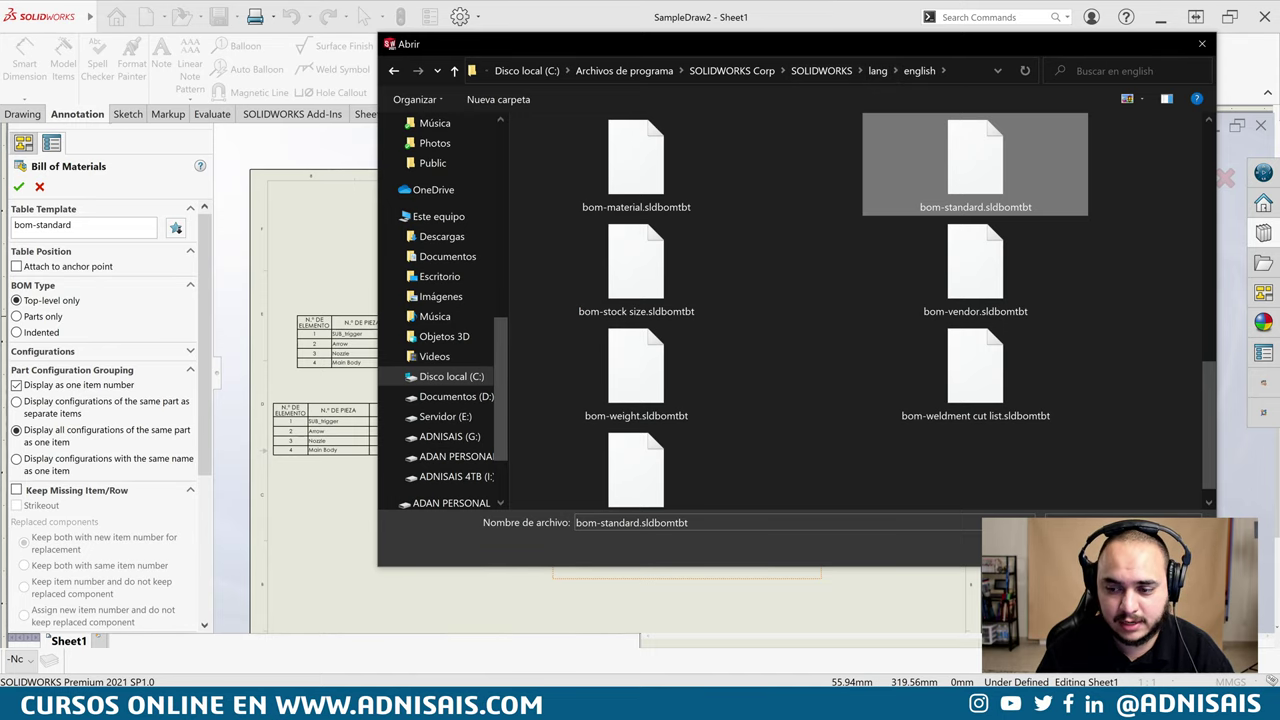
left_click(1088, 548)
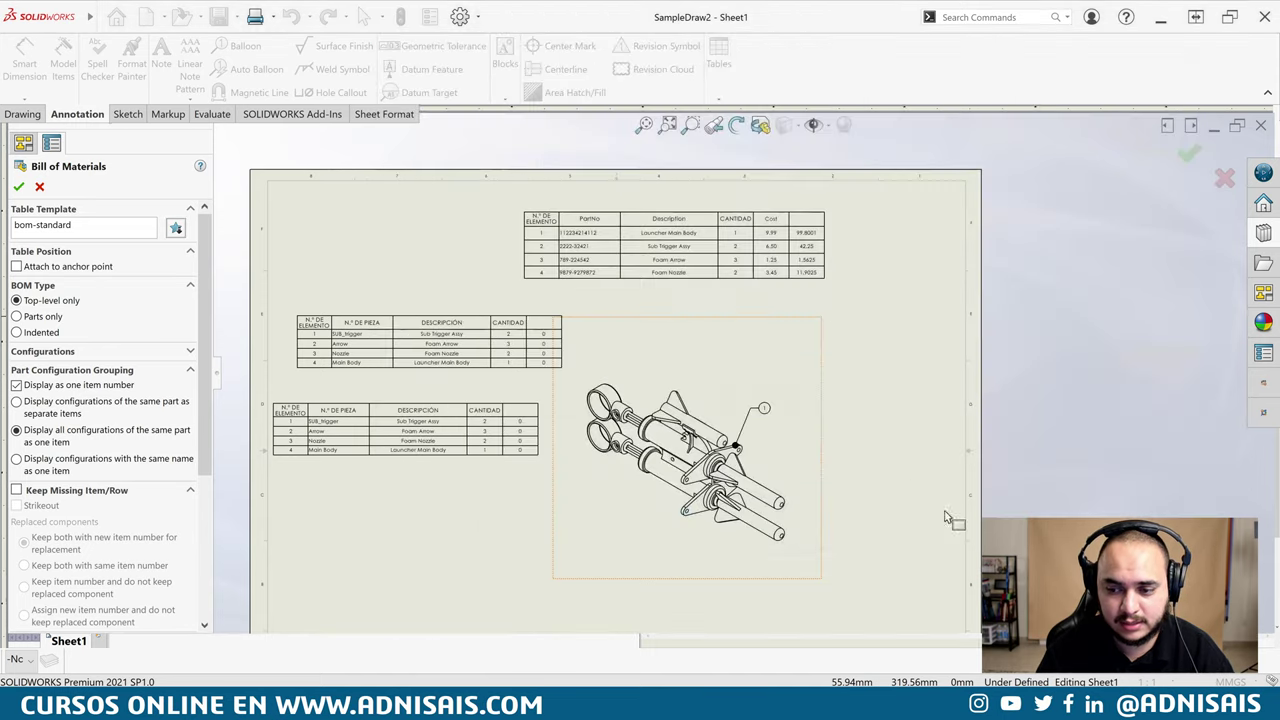
left_click(19, 187)
left_click(680, 312)
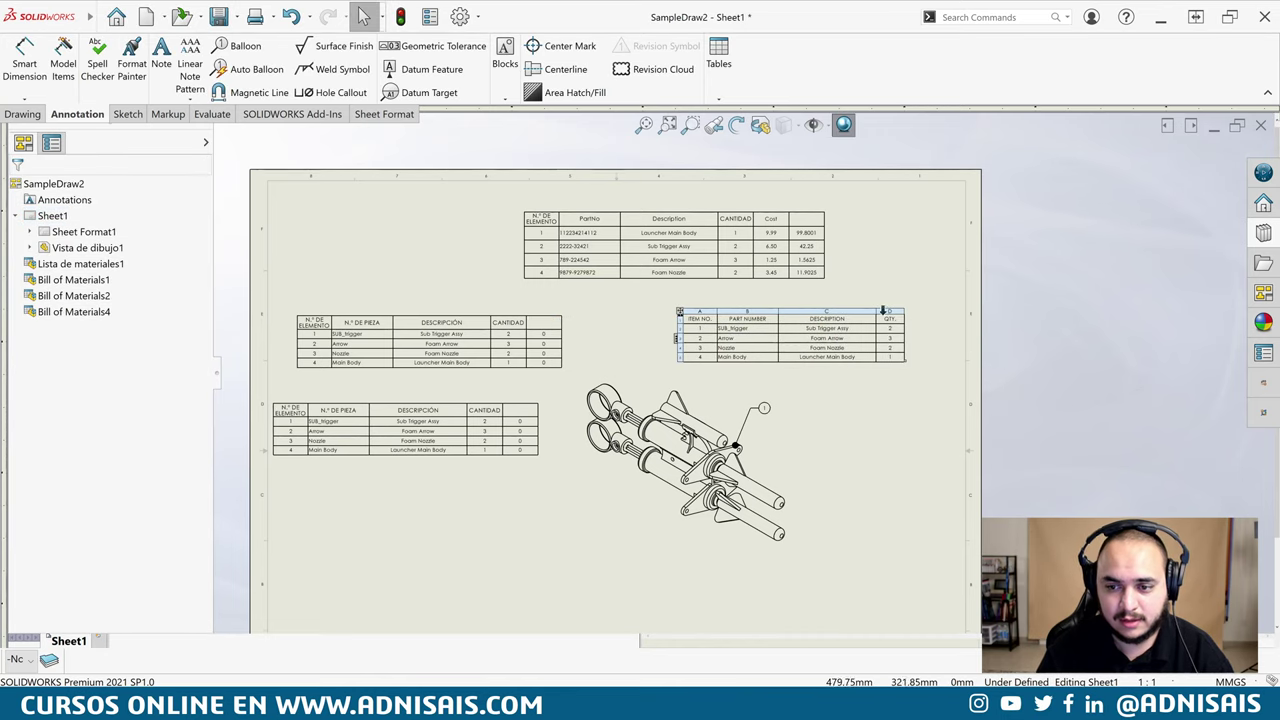
scroll(905, 318, "down", 2)
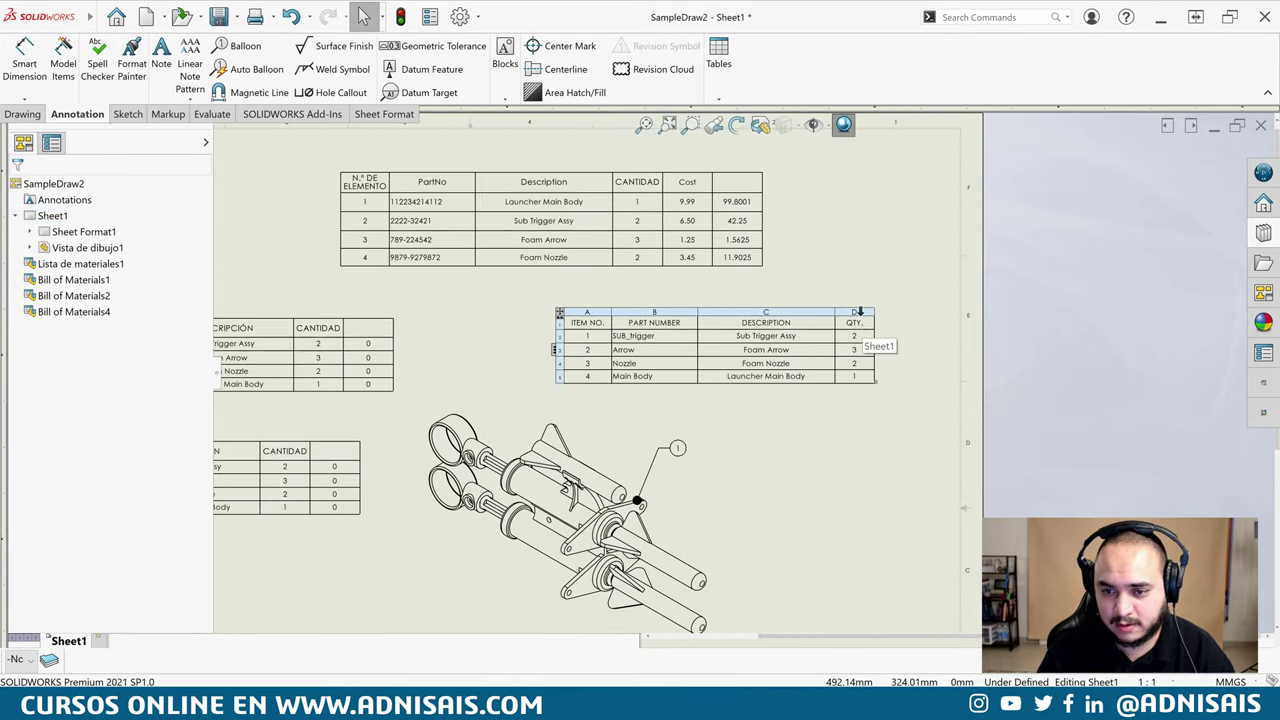
right_click(860, 314)
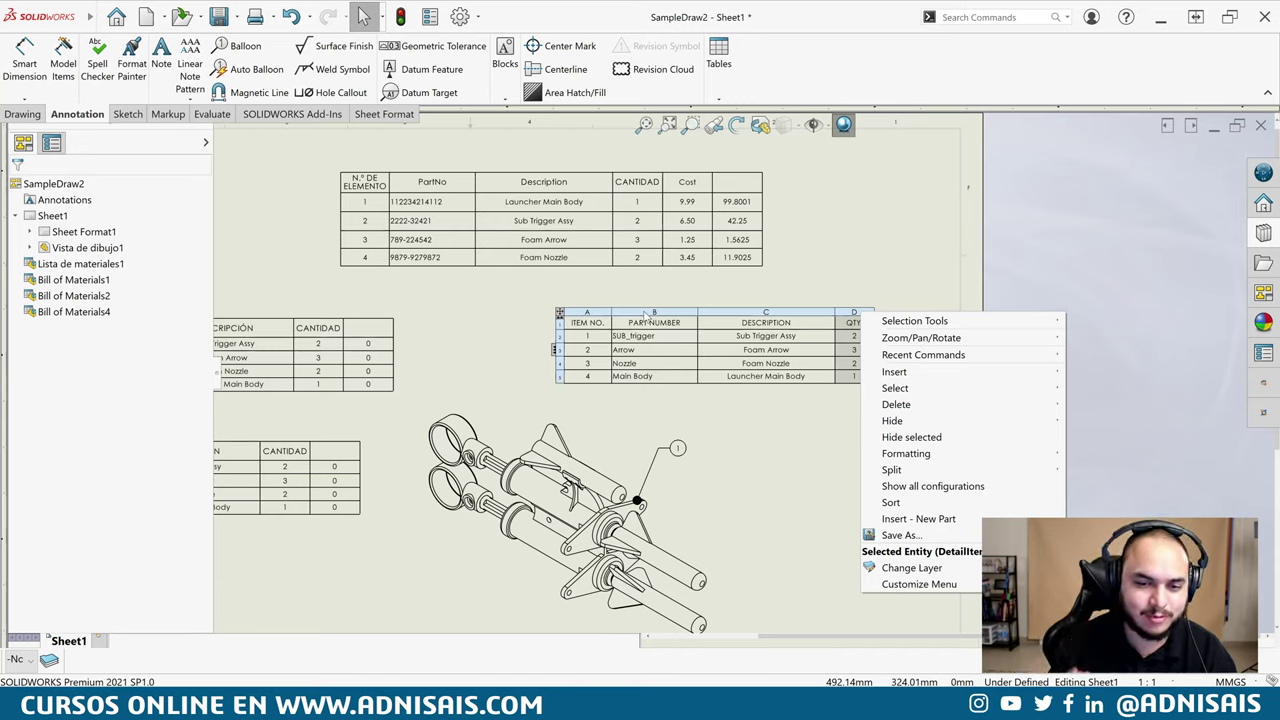
left_click(624, 457)
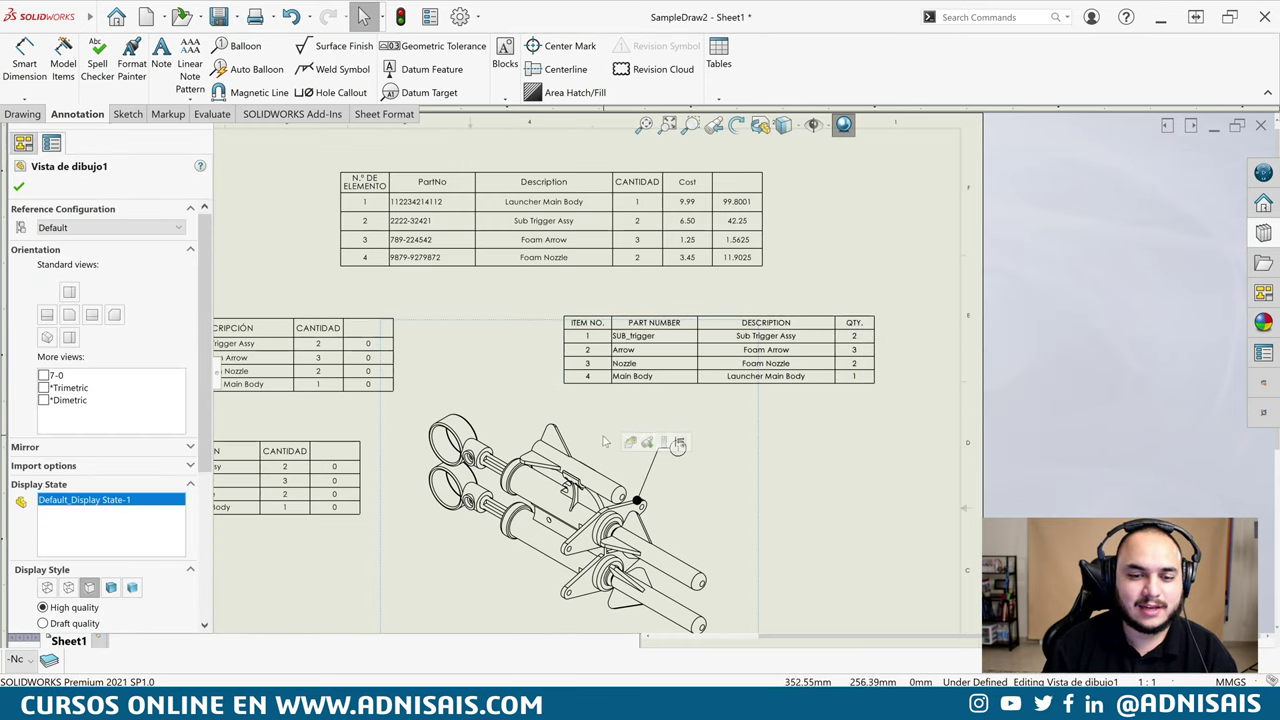
left_click(570, 375)
left_click(530, 385)
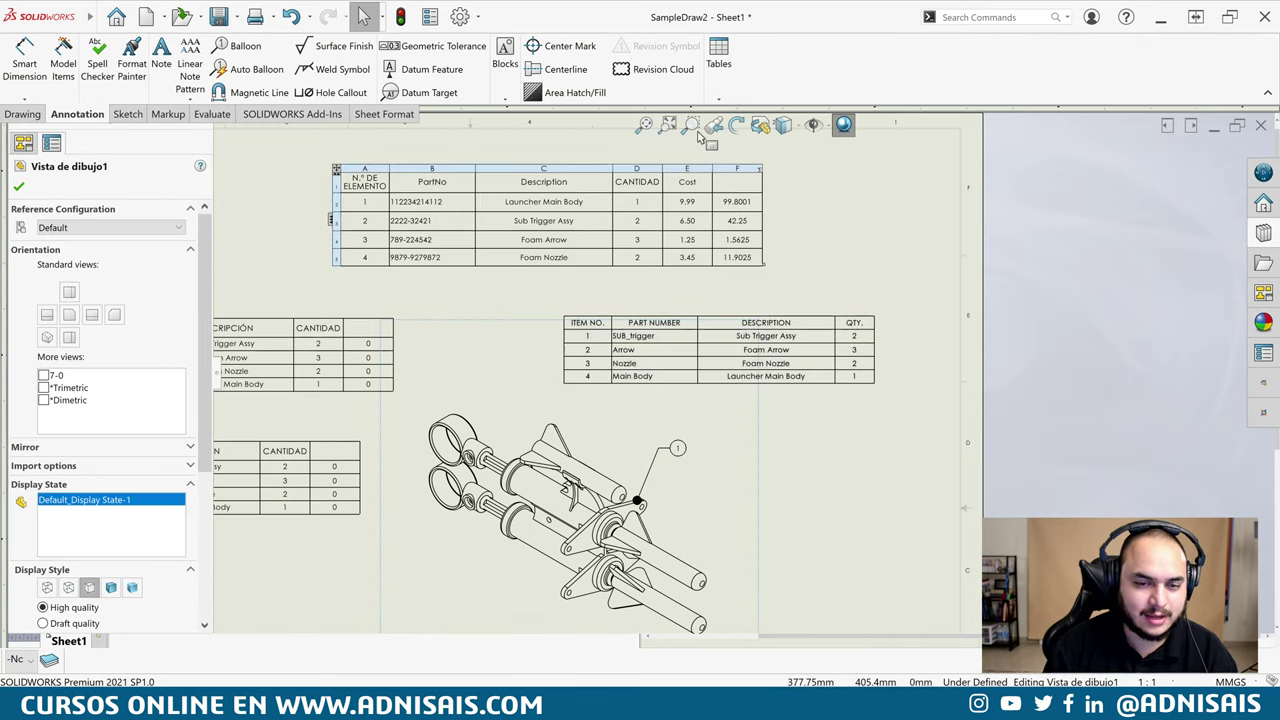
left_click(720, 97)
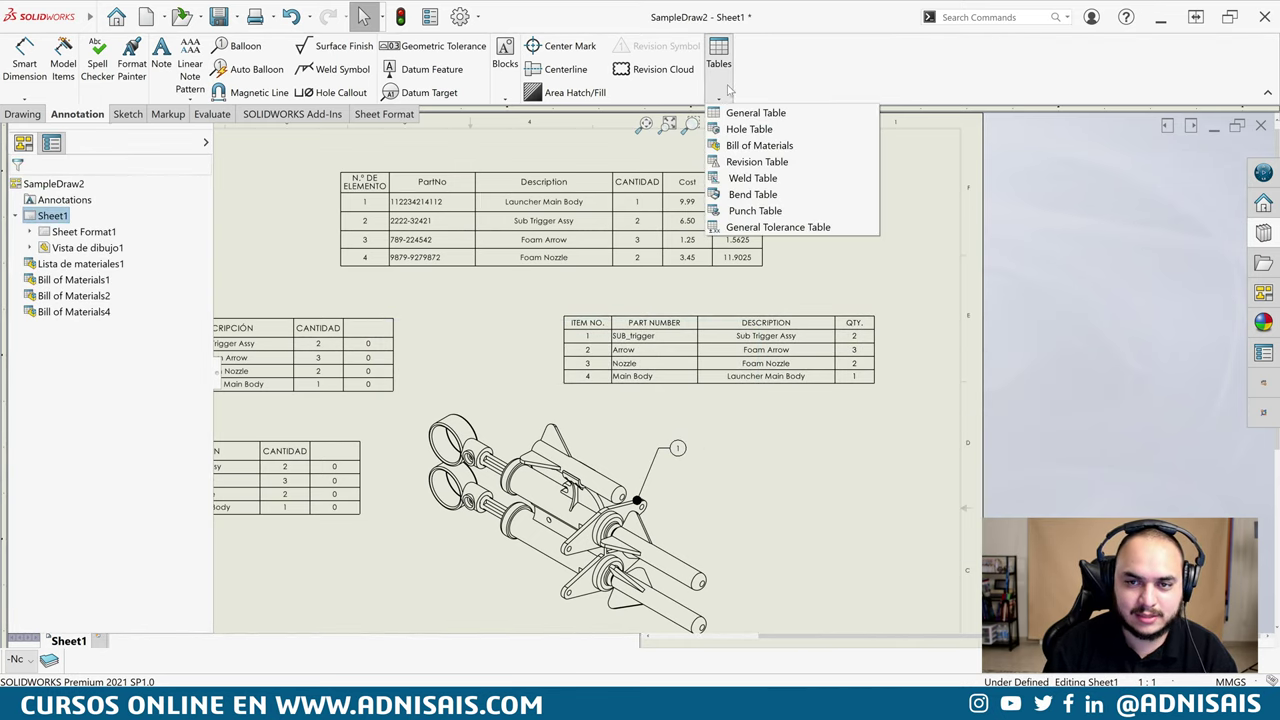
left_click(760, 145)
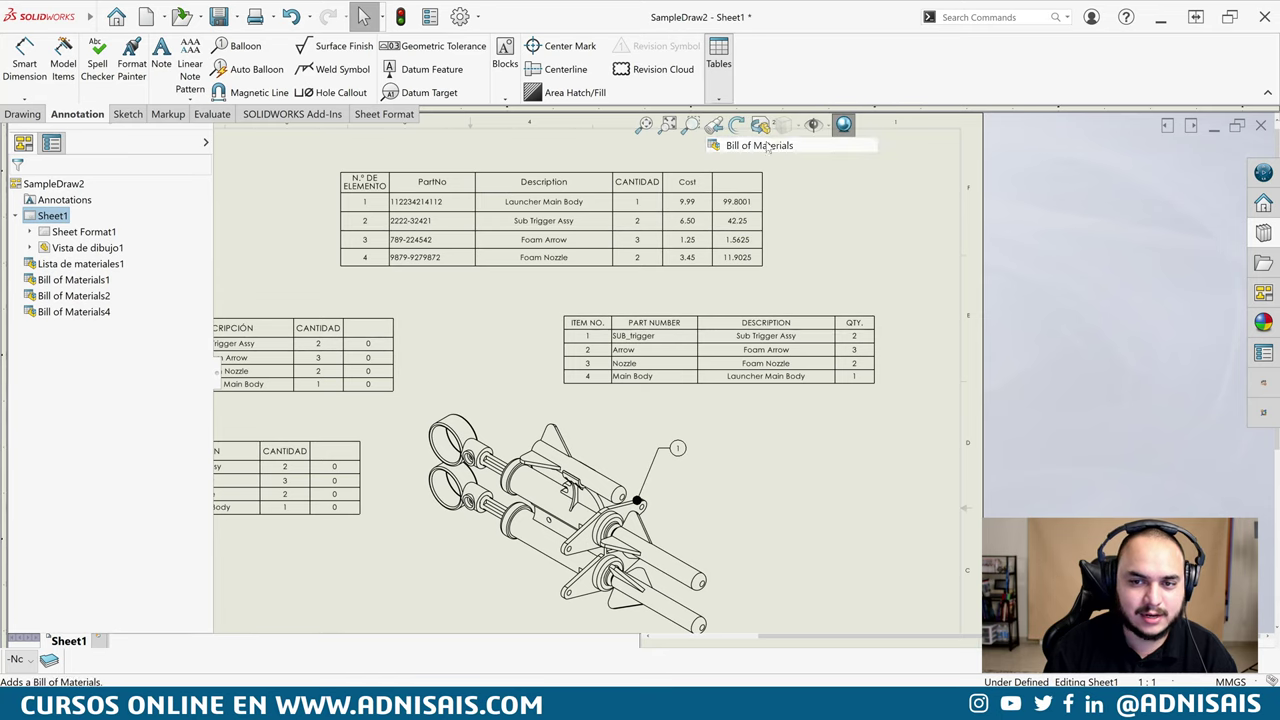
left_click(566, 472)
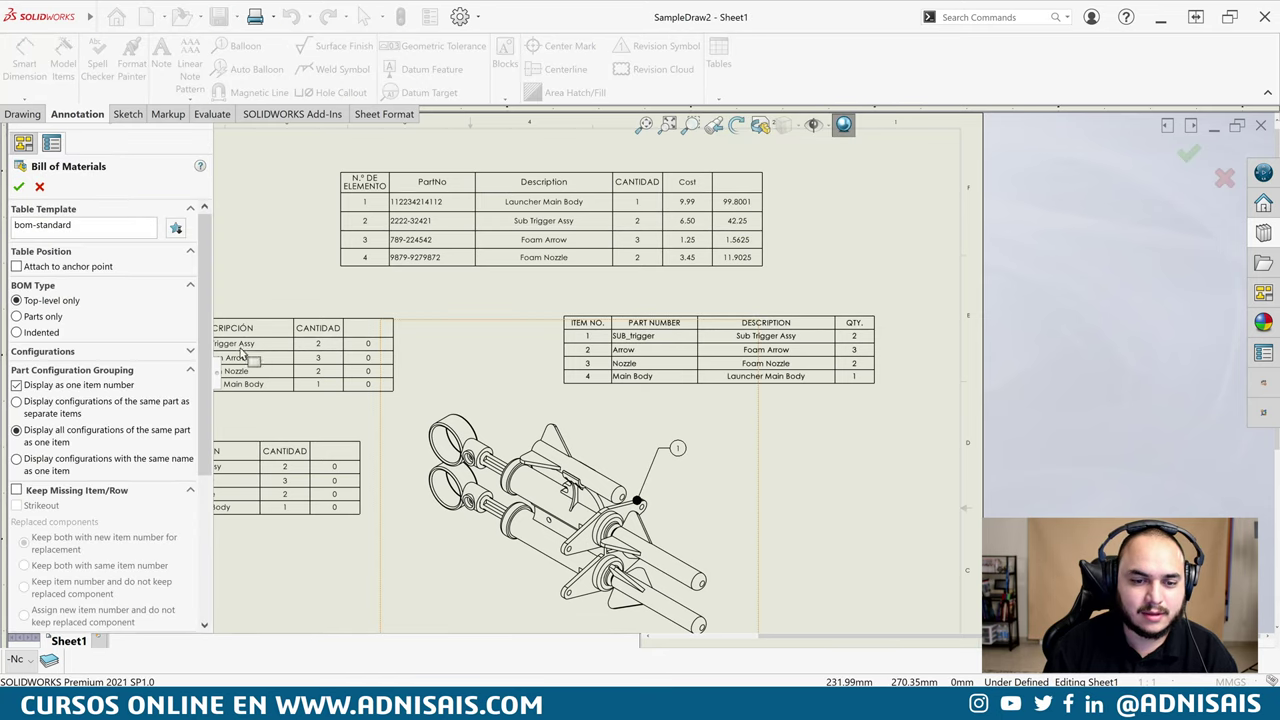
left_click(176, 229)
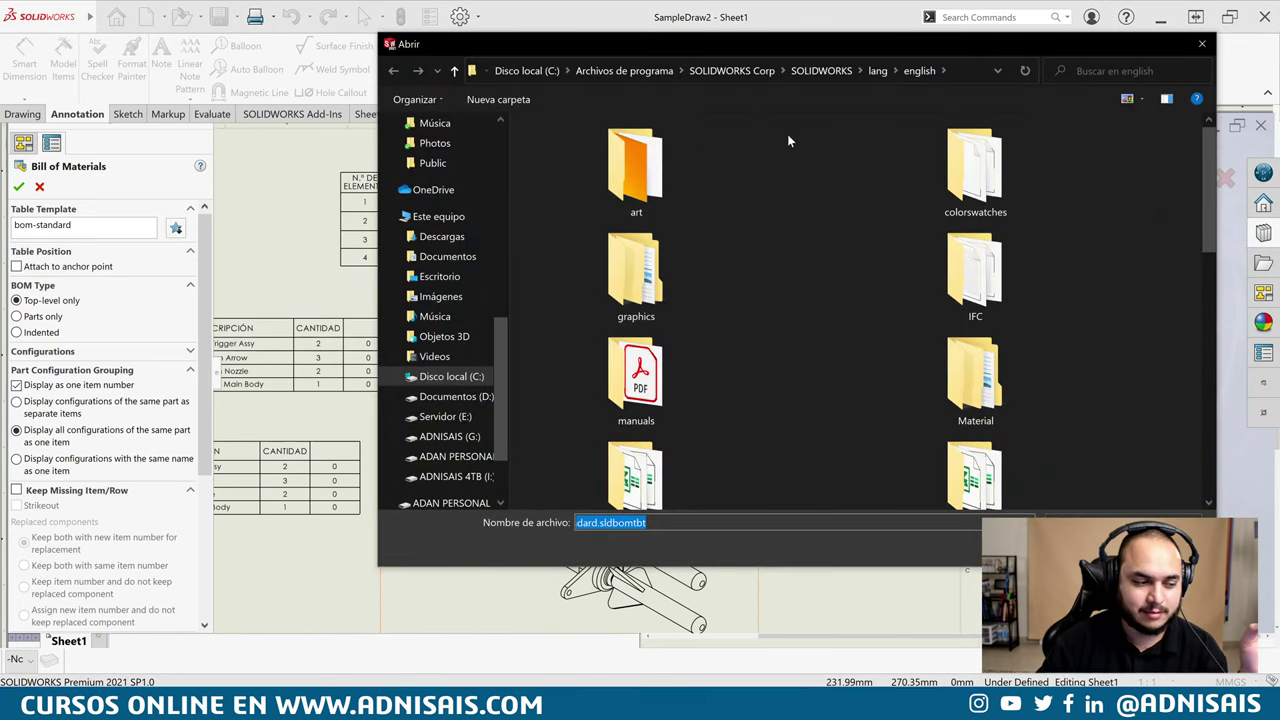
key("Escape")
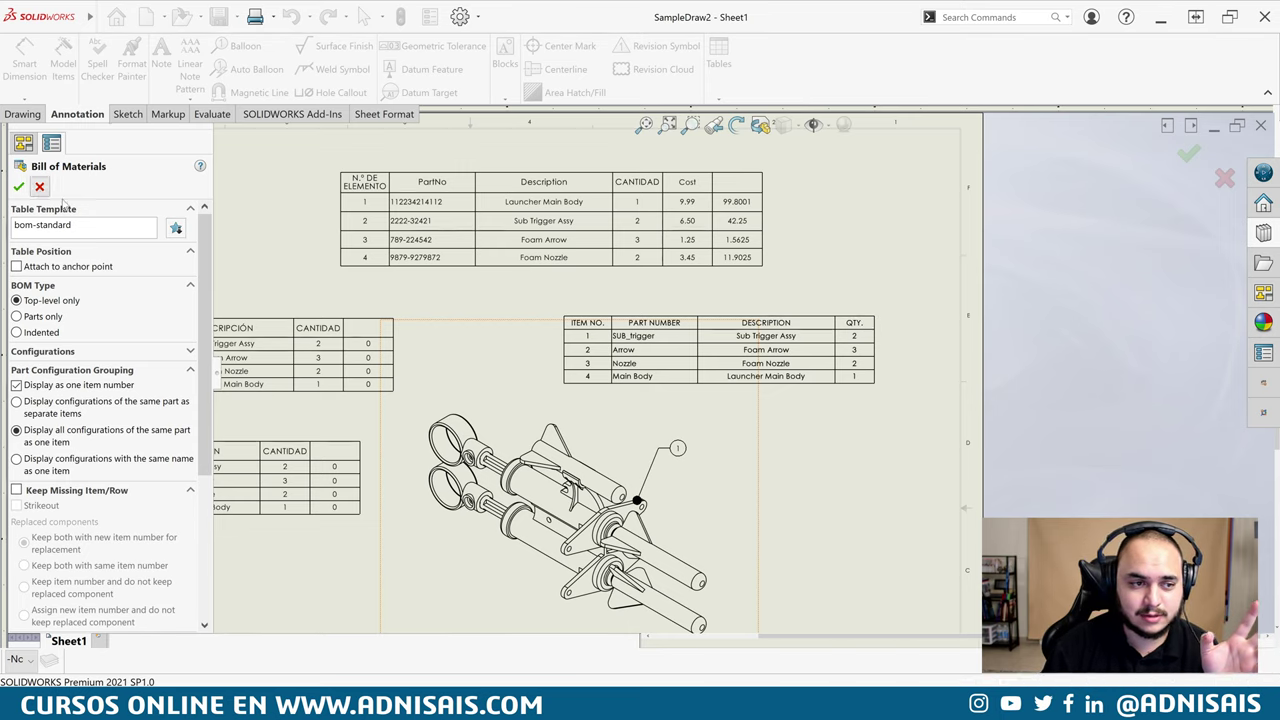
left_click(272, 232)
left_click(853, 320)
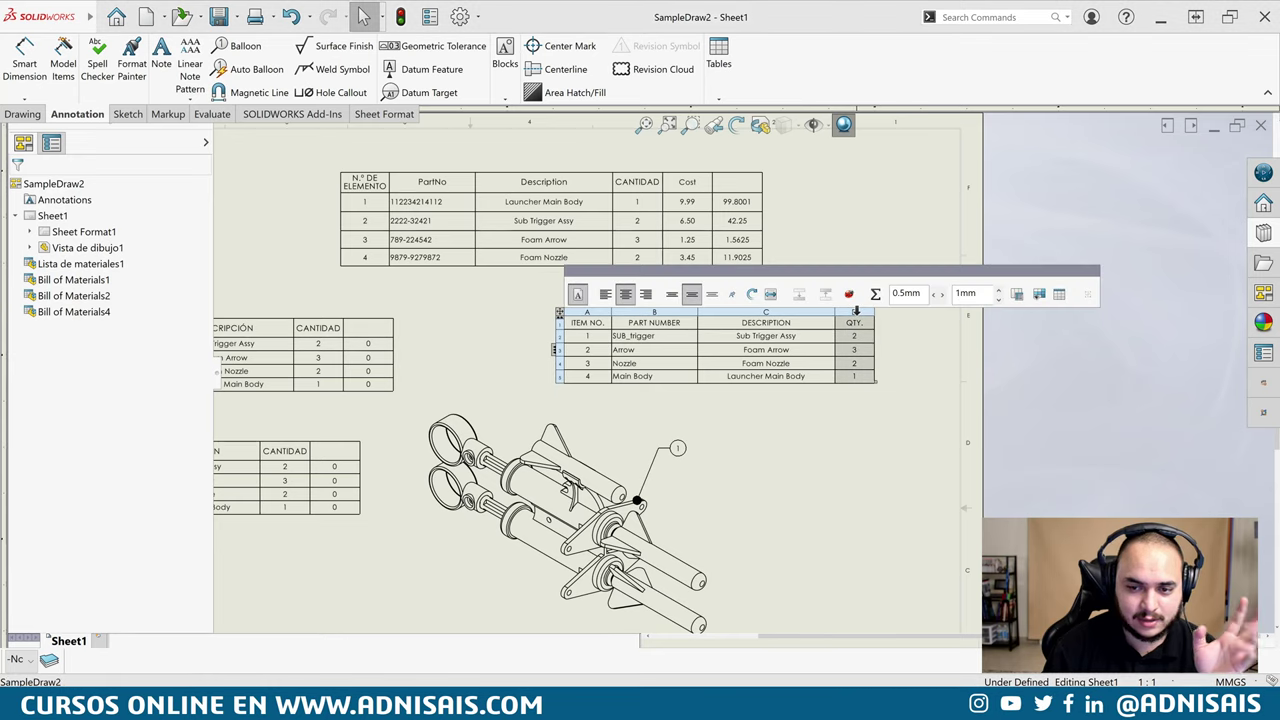
Insert a new EQUATION-type column to the right of QTY. in the English BOM
right_click(856, 318)
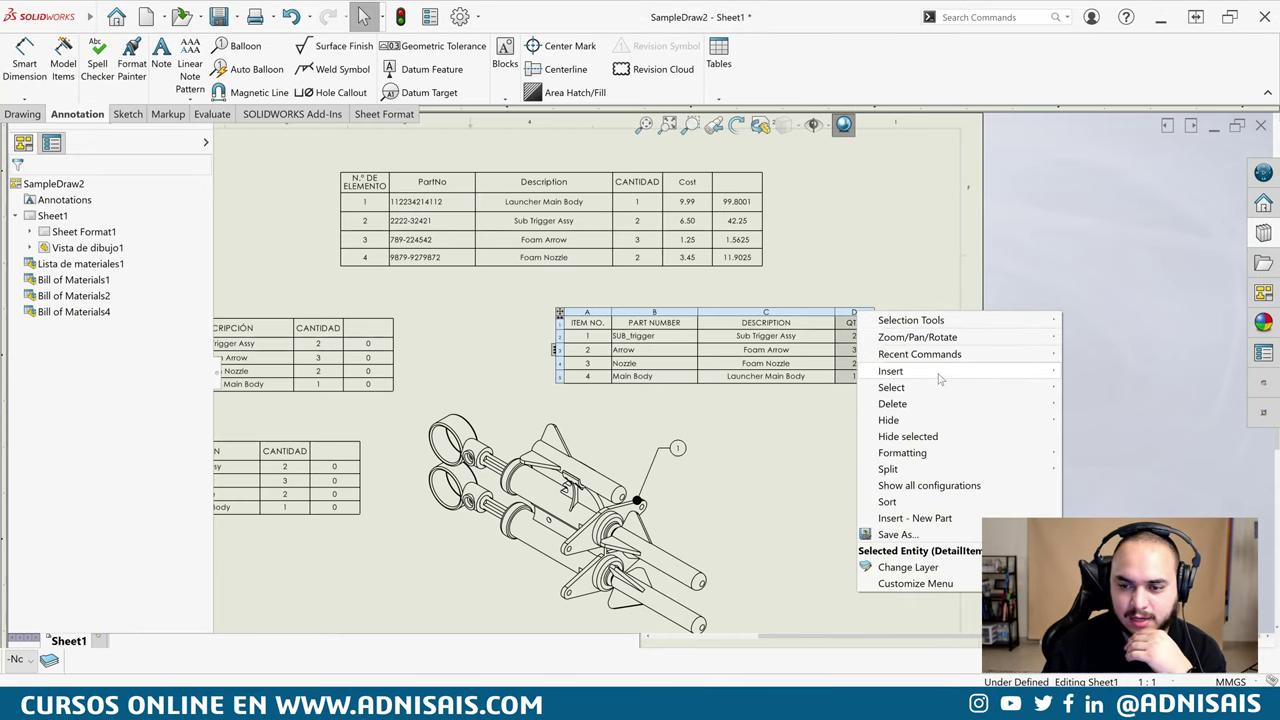
left_click(1090, 371)
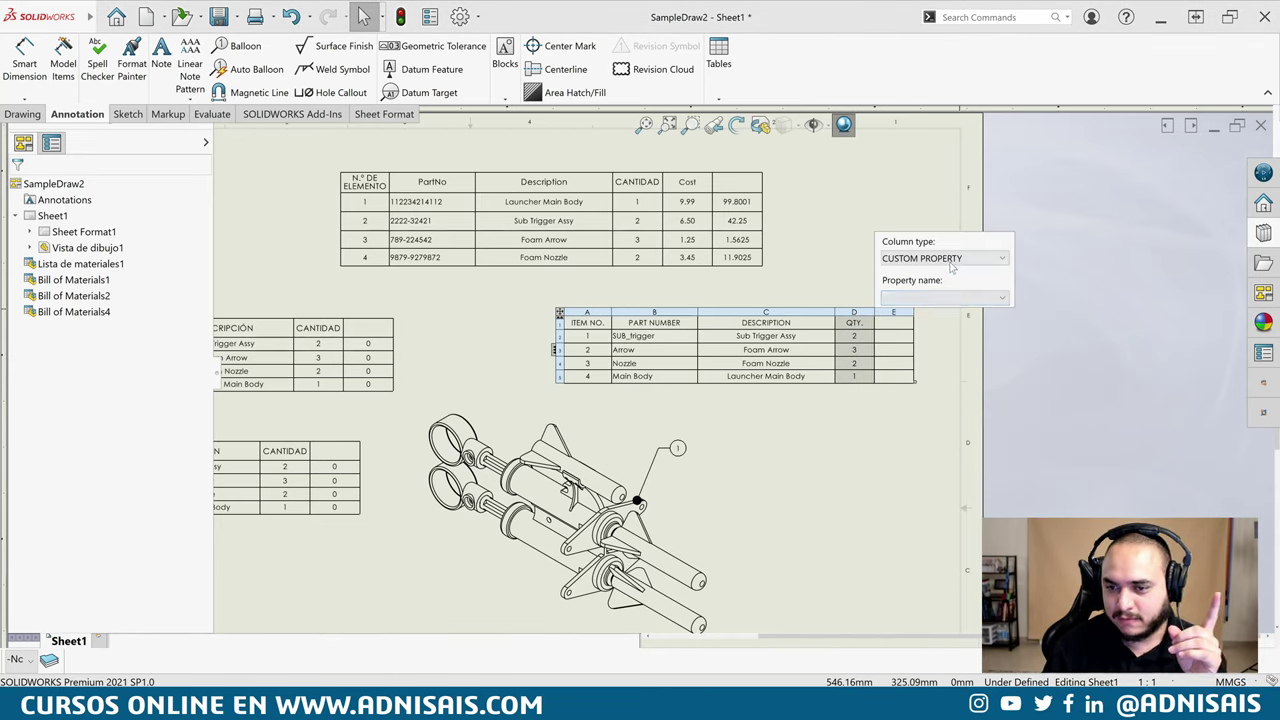
left_click(955, 297)
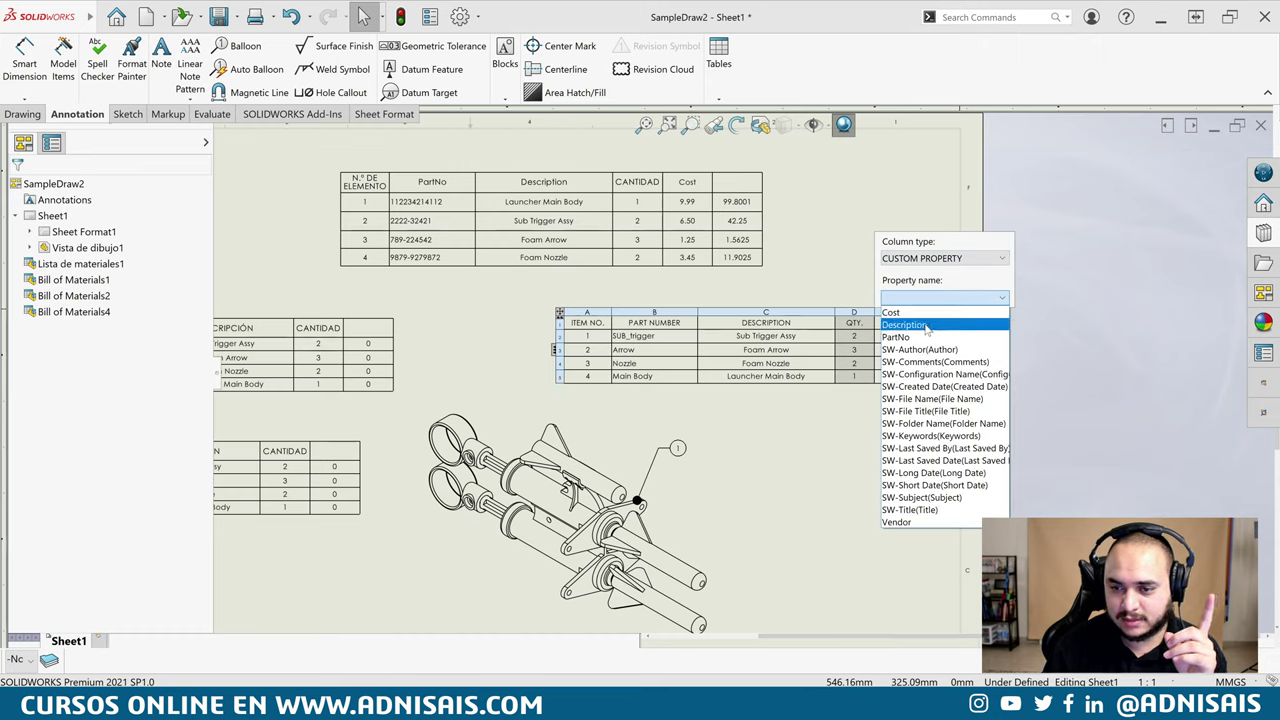
left_click(940, 258)
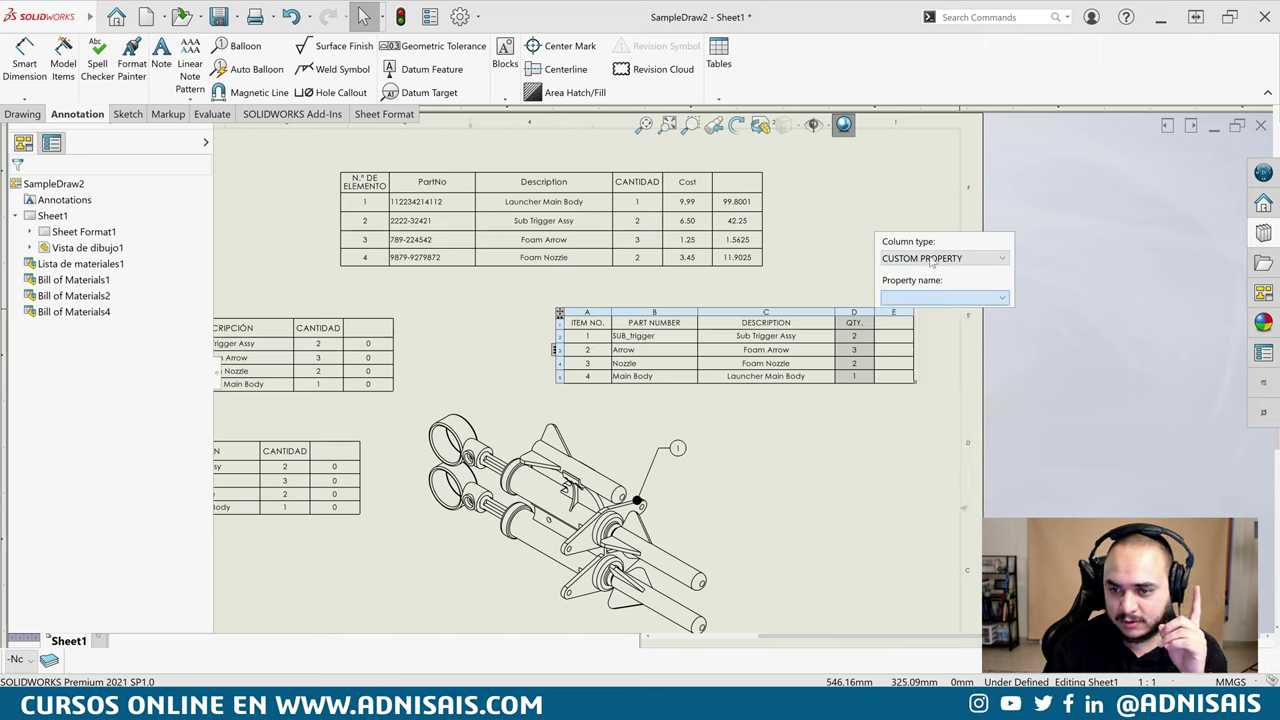
left_click(940, 258)
left_click(930, 302)
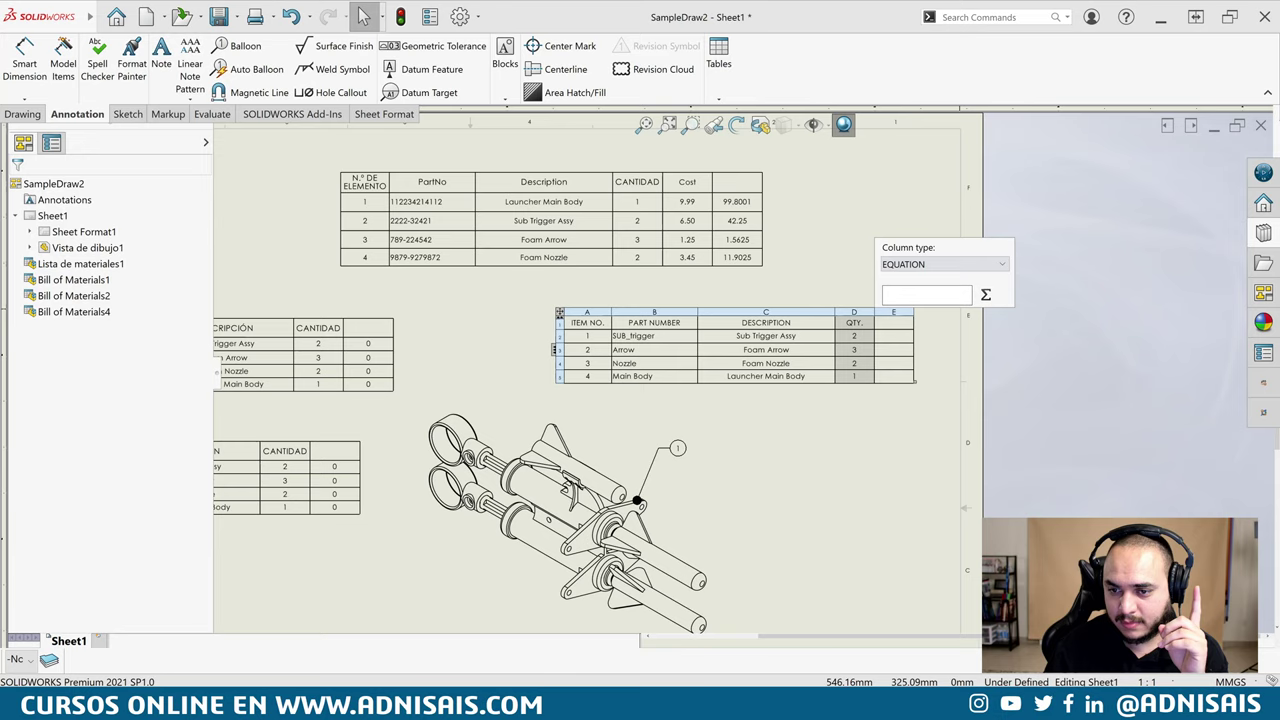
Set the column's formula to 'Cost'*'QTY.', giving 13, 3.75, 6.9 and 9.99
left_click(986, 295)
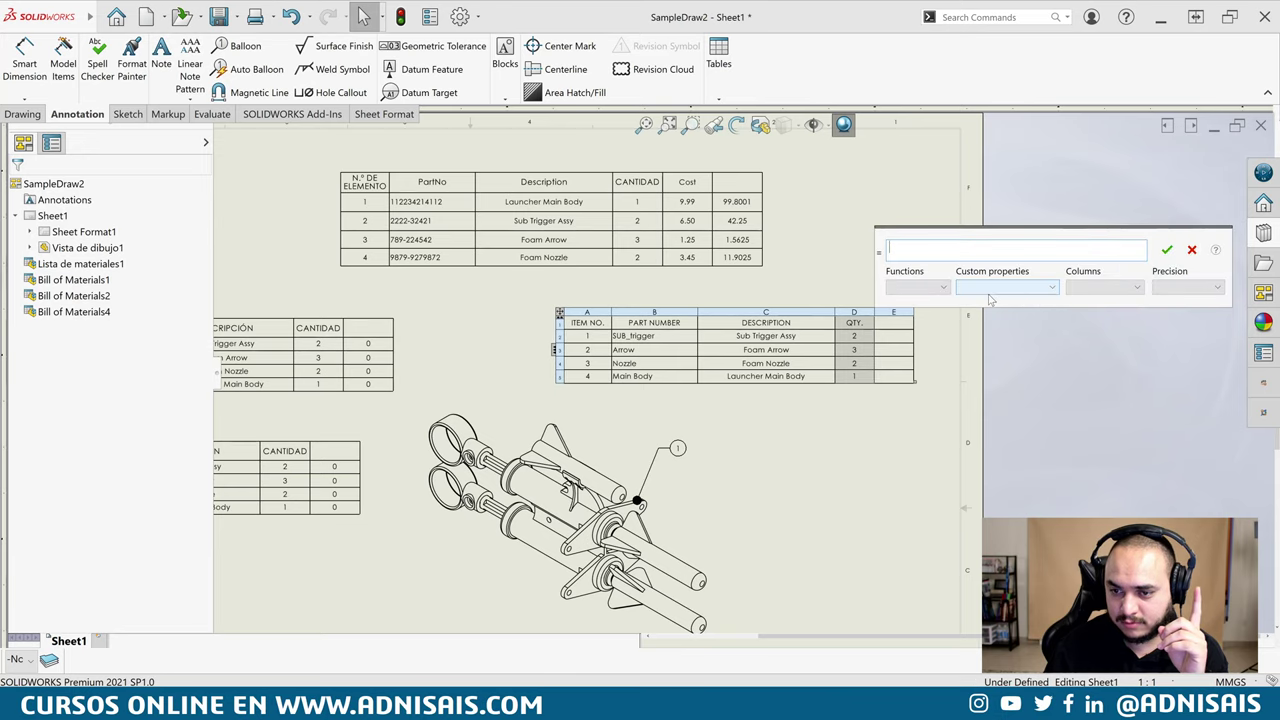
left_click(997, 287)
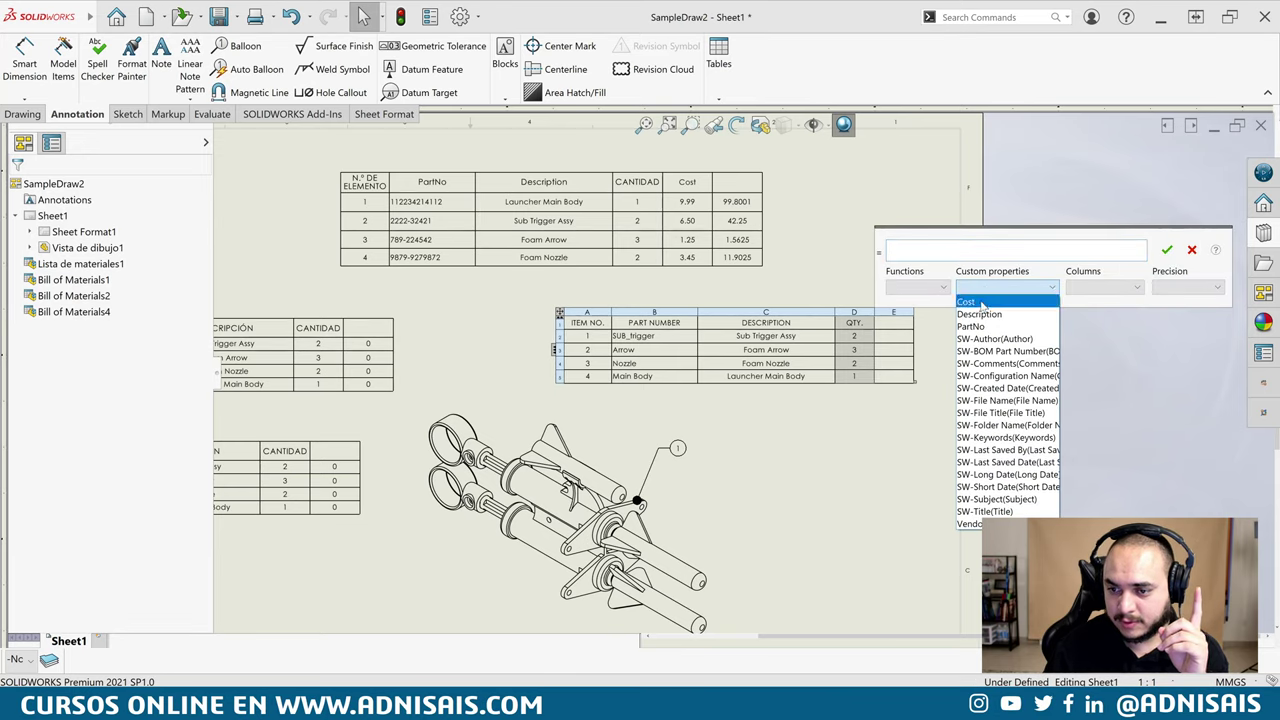
left_click(988, 298)
type("*")
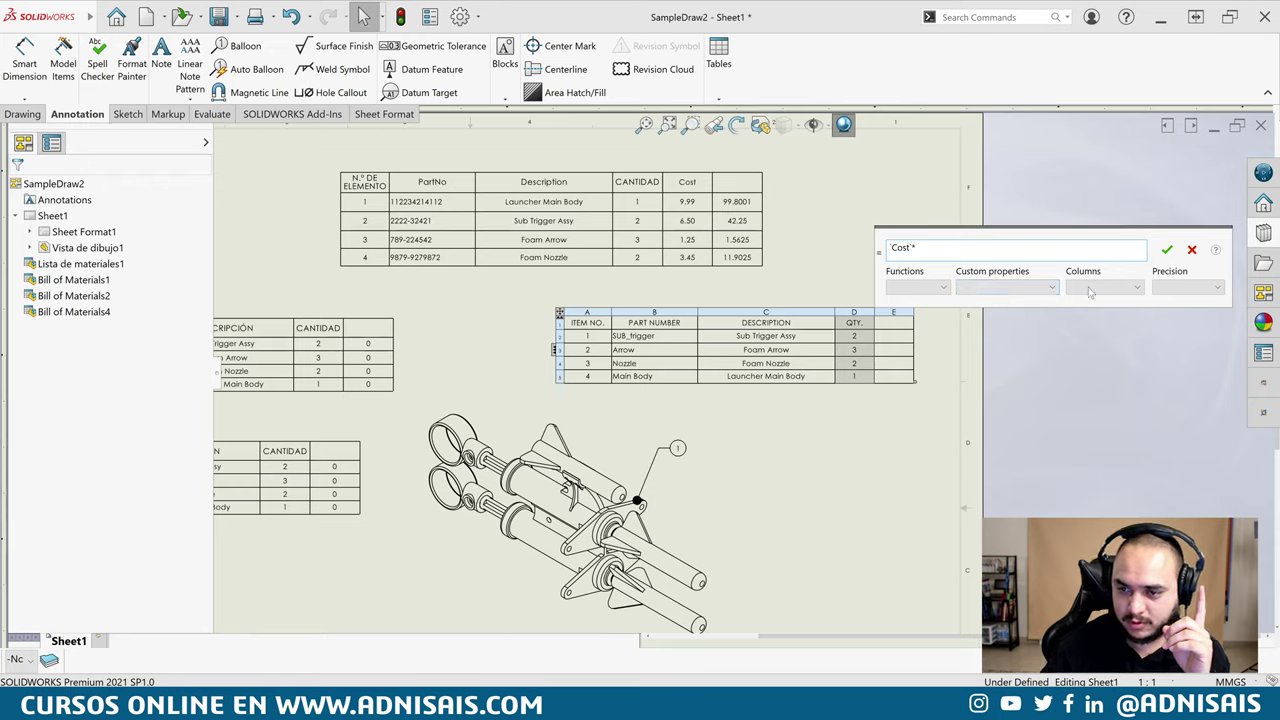
left_click(1108, 290)
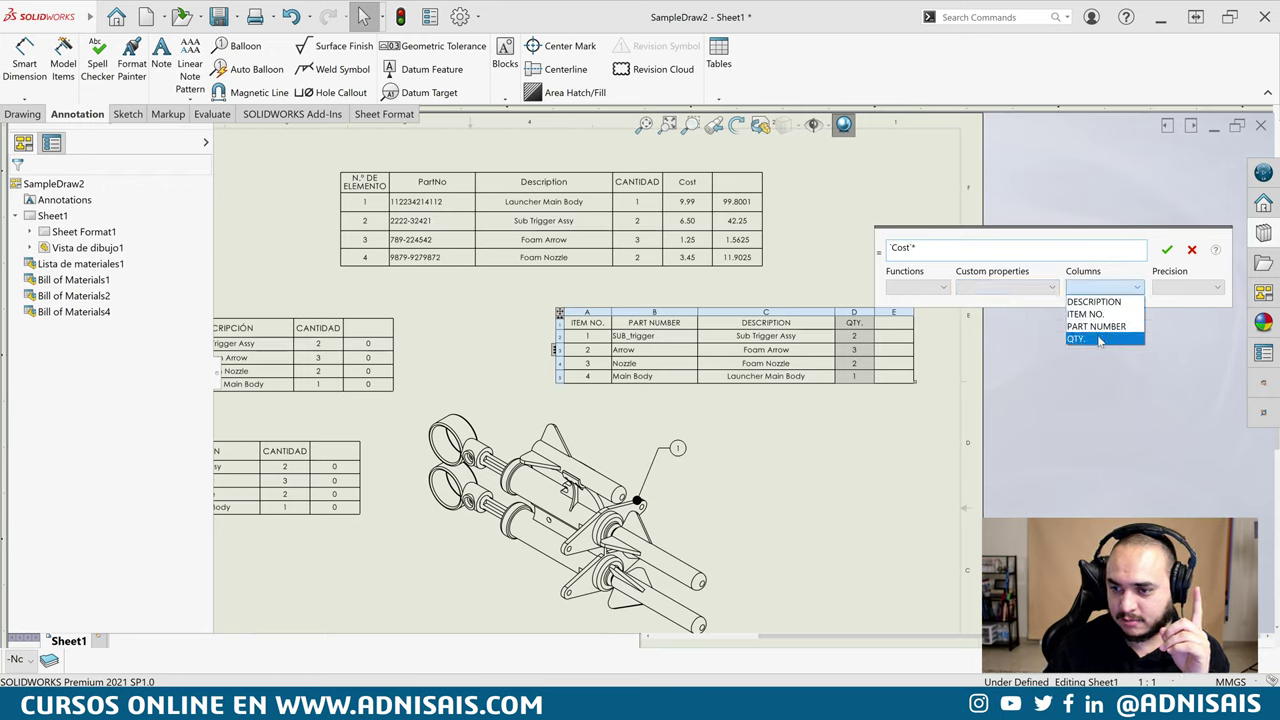
left_click(1100, 332)
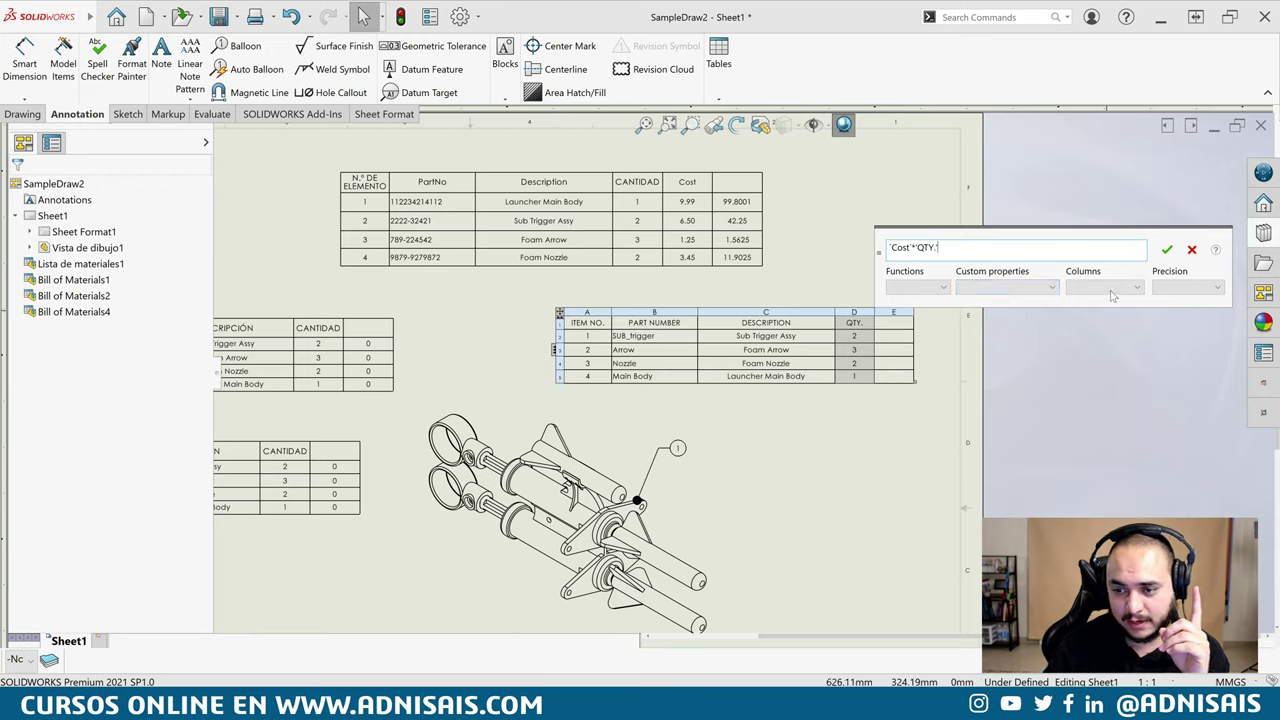
left_click(1167, 250)
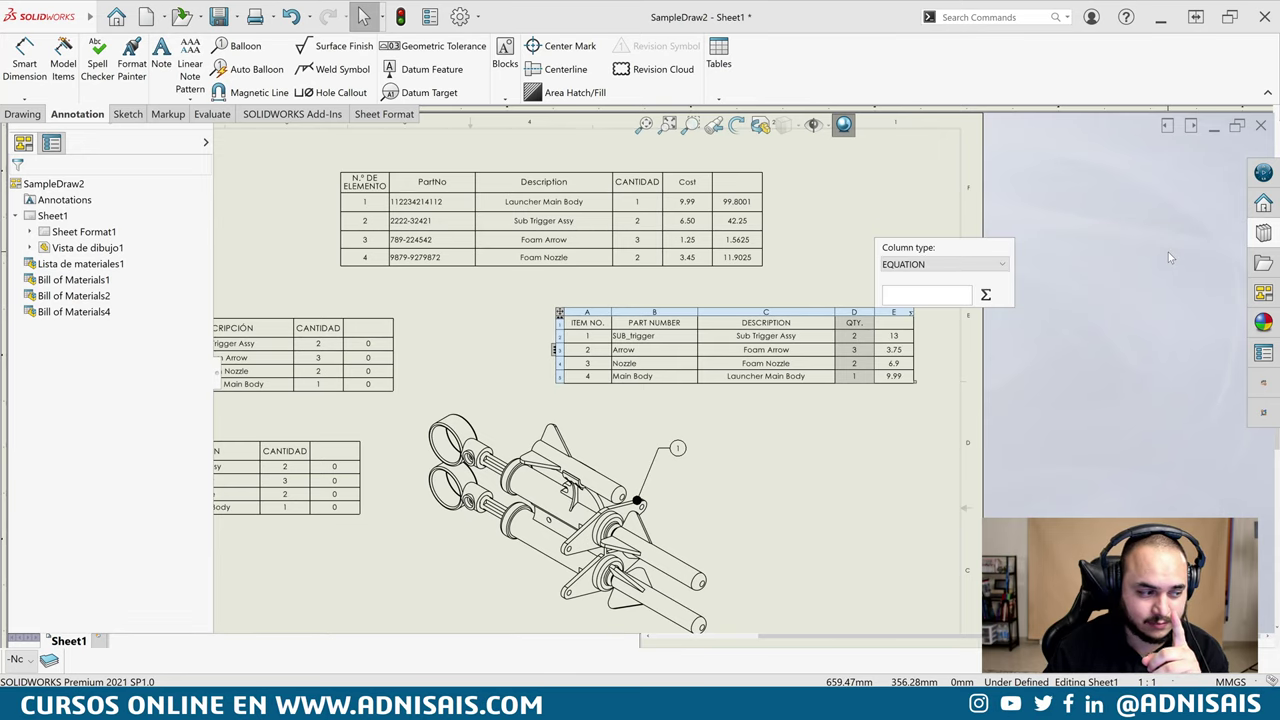
left_click(936, 424)
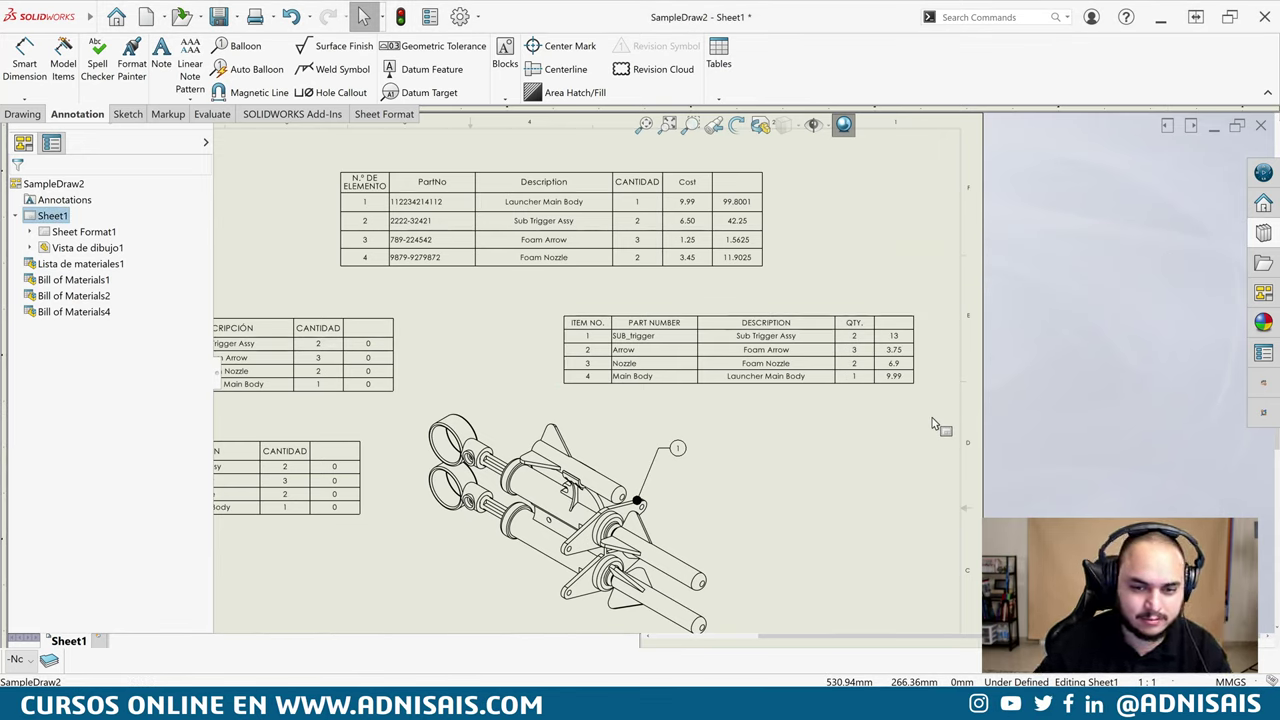
mouse_move(318, 355)
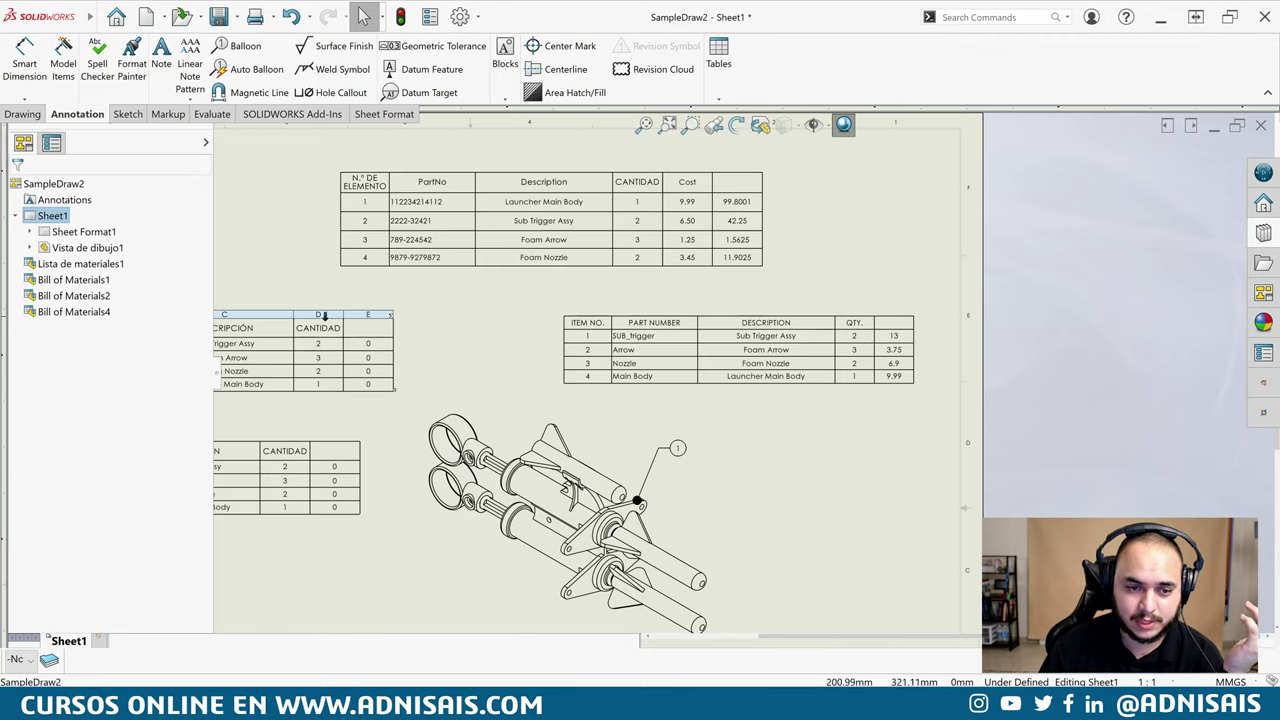
Replace the BOM Templates file location with the lang\spanish folder
left_click(324, 316)
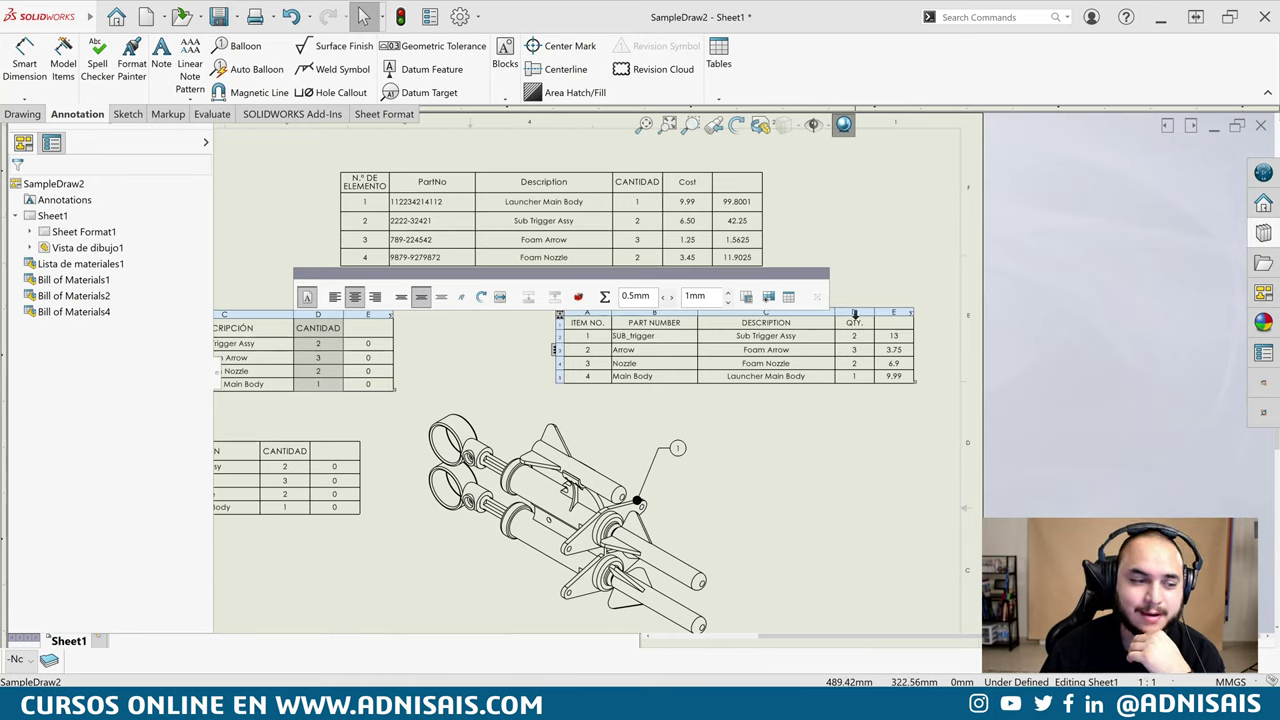
left_click(885, 266)
left_click(460, 16)
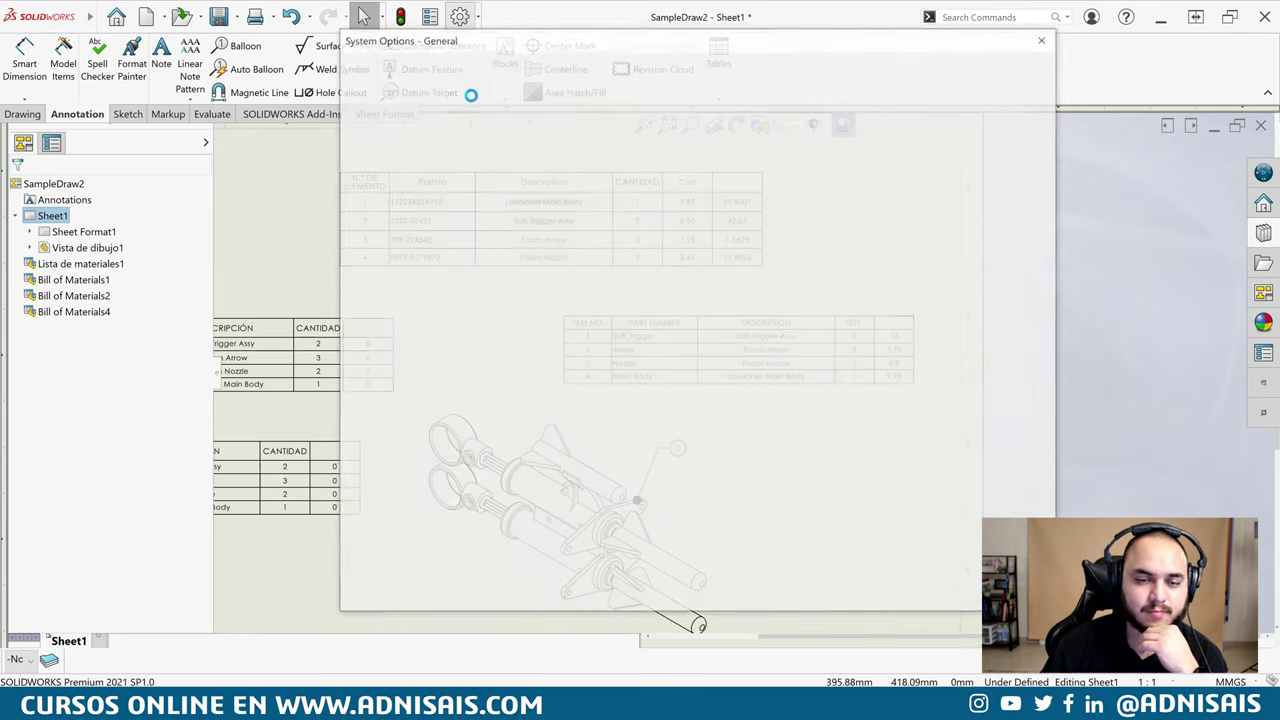
left_click(391, 290)
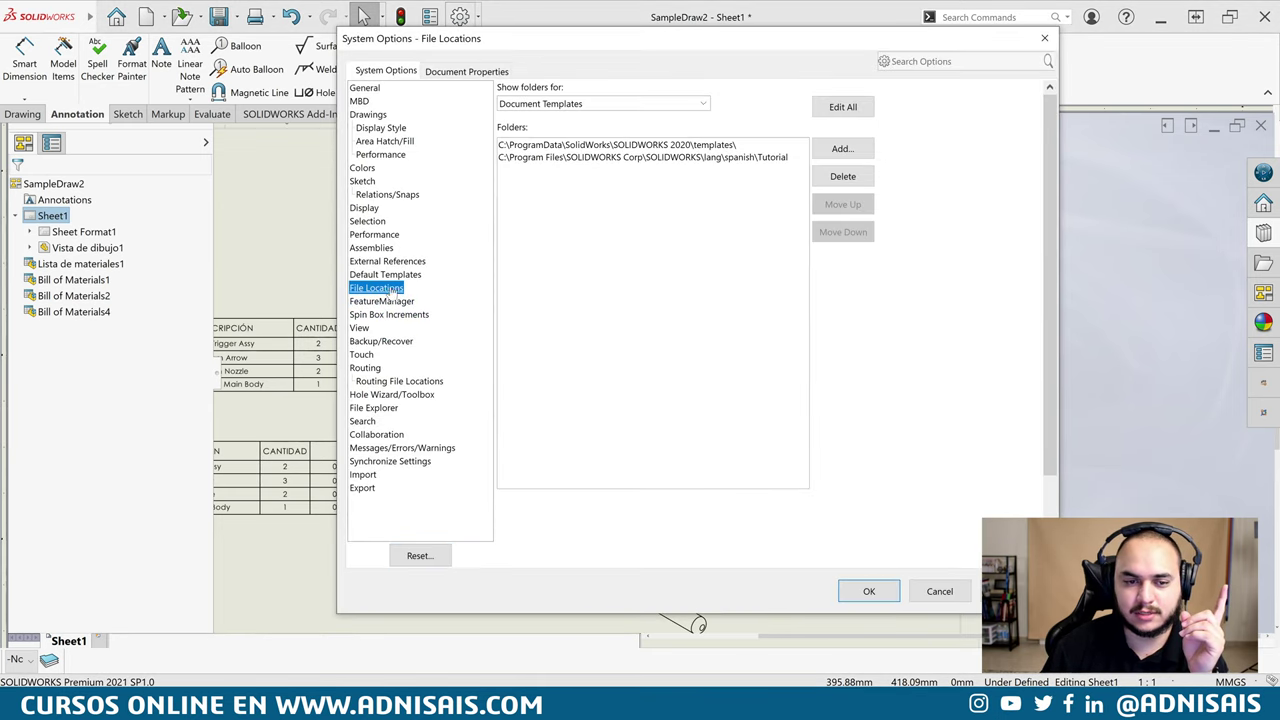
left_click(650, 104)
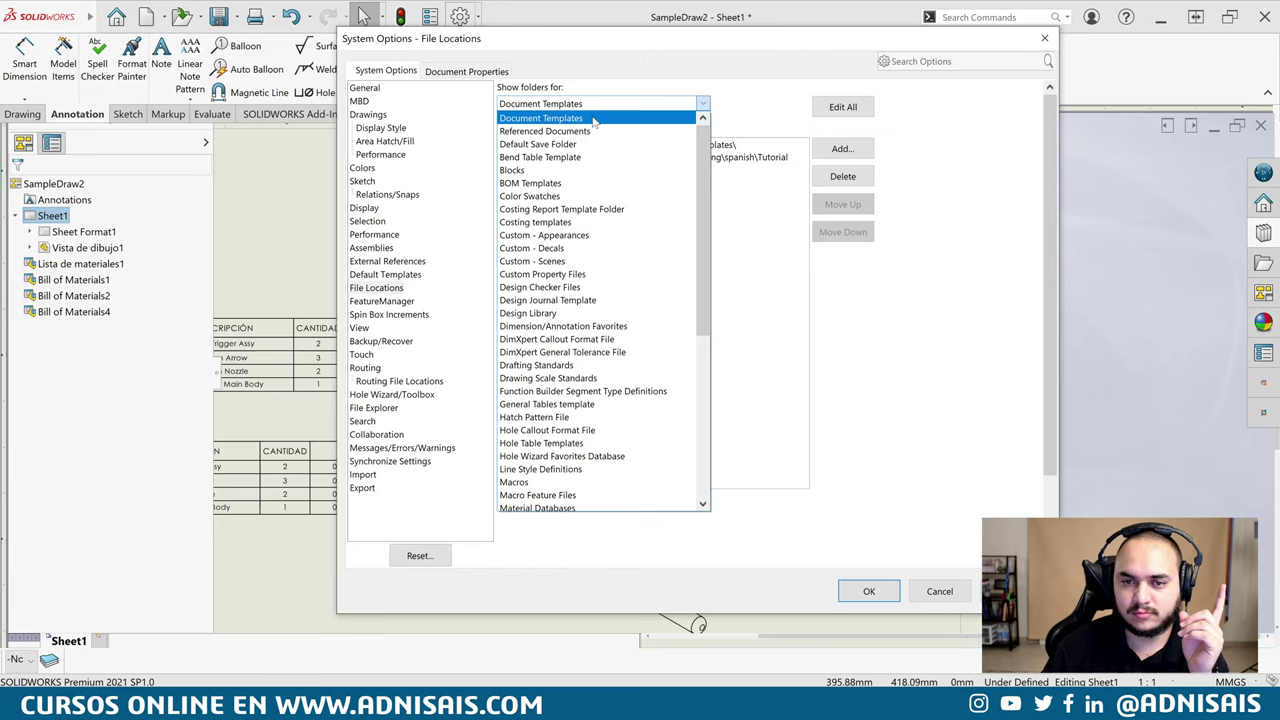
left_click(600, 187)
left_click(716, 147)
left_click(842, 176)
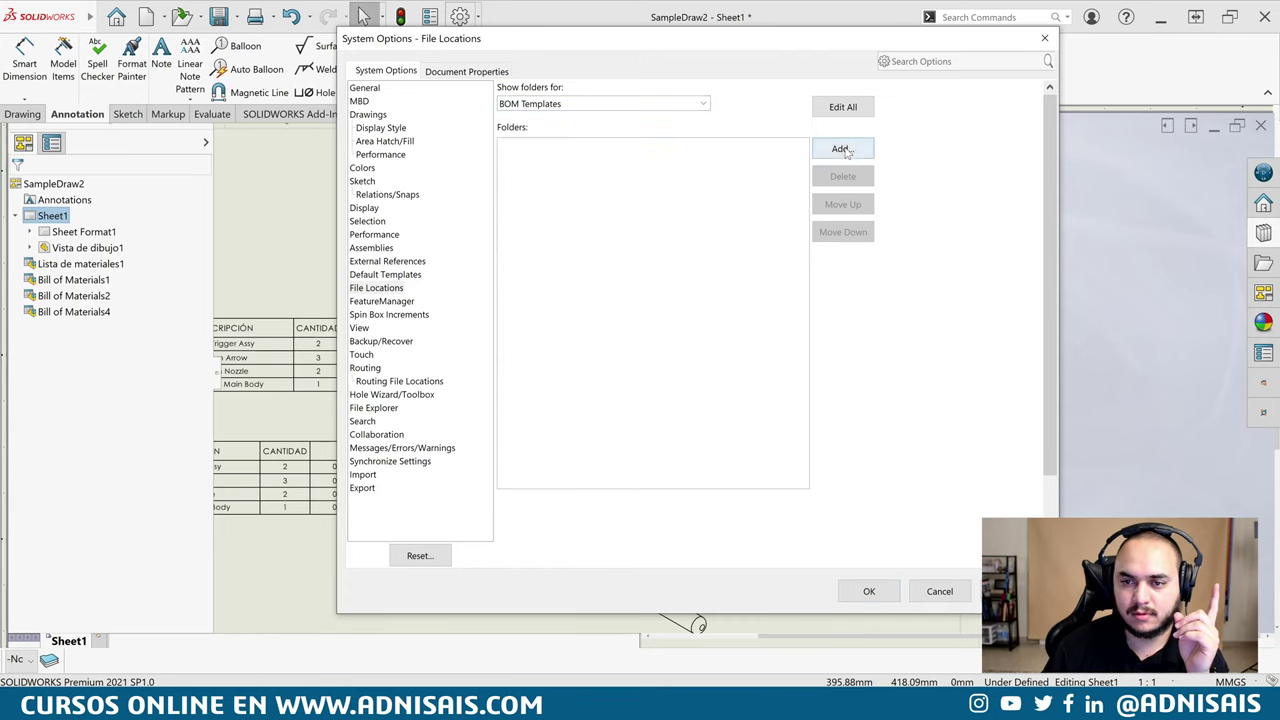
left_click(842, 148)
left_click(602, 243)
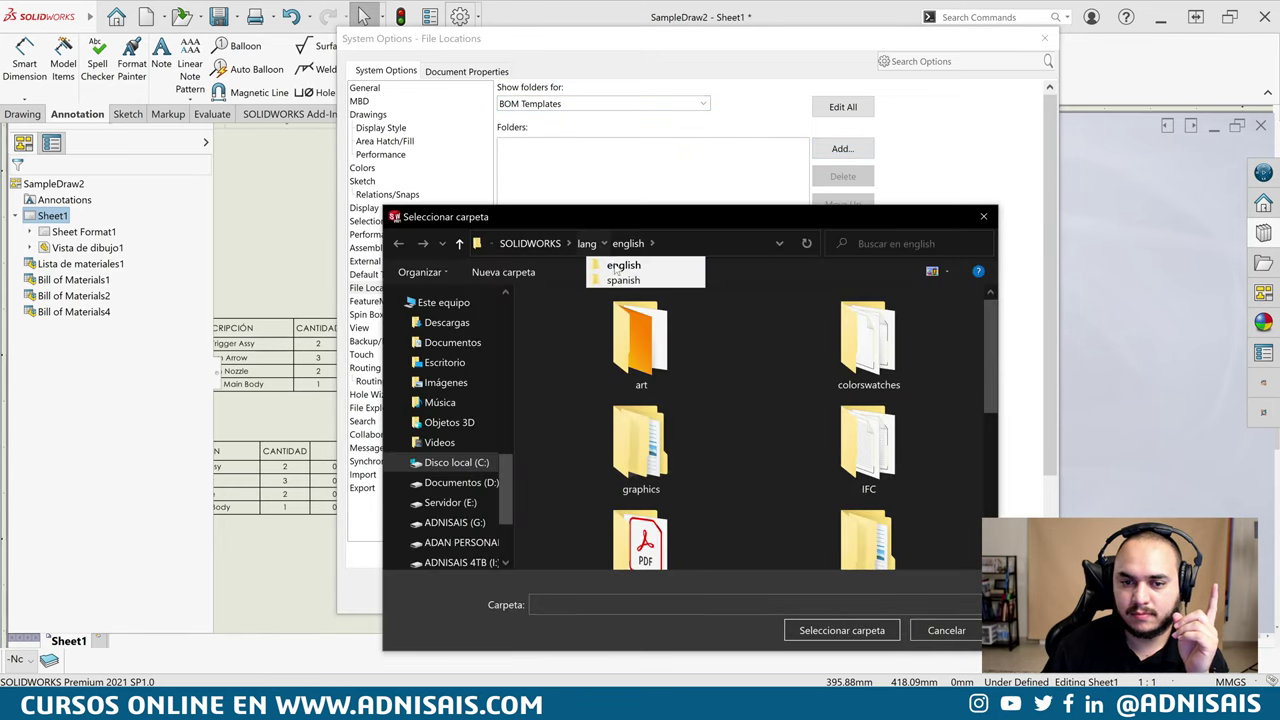
left_click(615, 276)
left_click(842, 630)
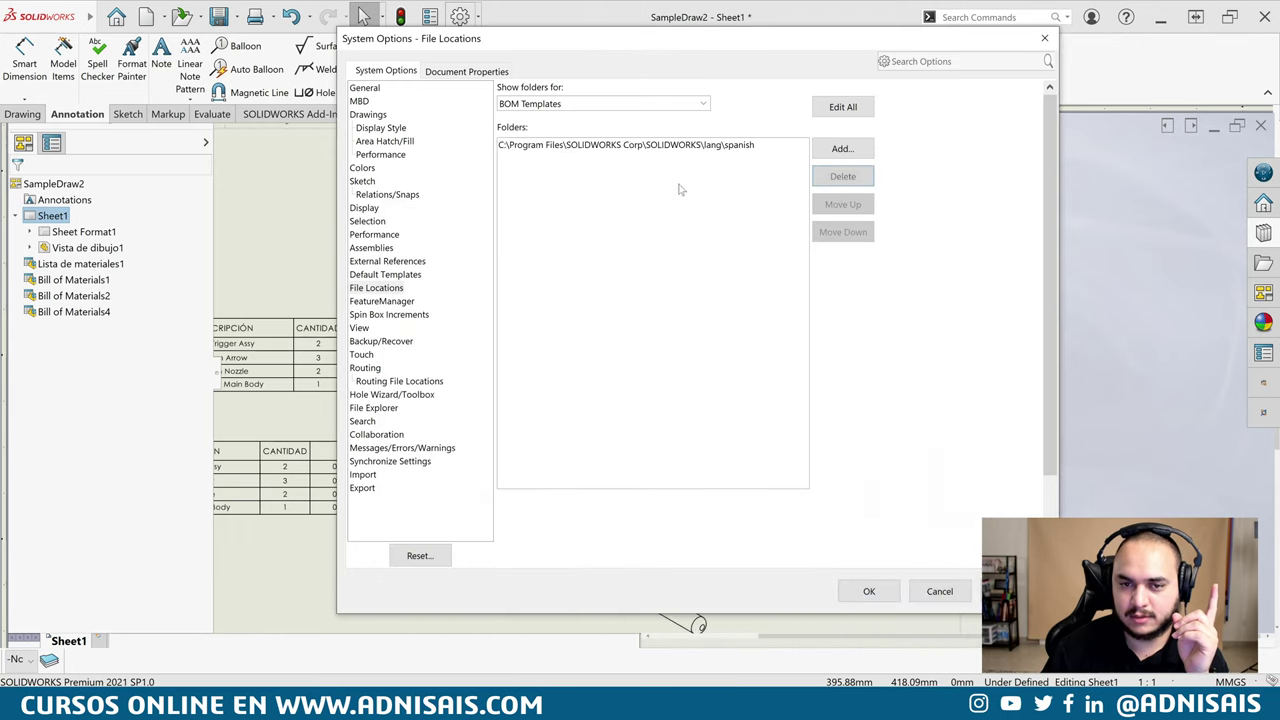
Turn off Use English language menus and apply the options, accepting the search-path update
left_click(364, 89)
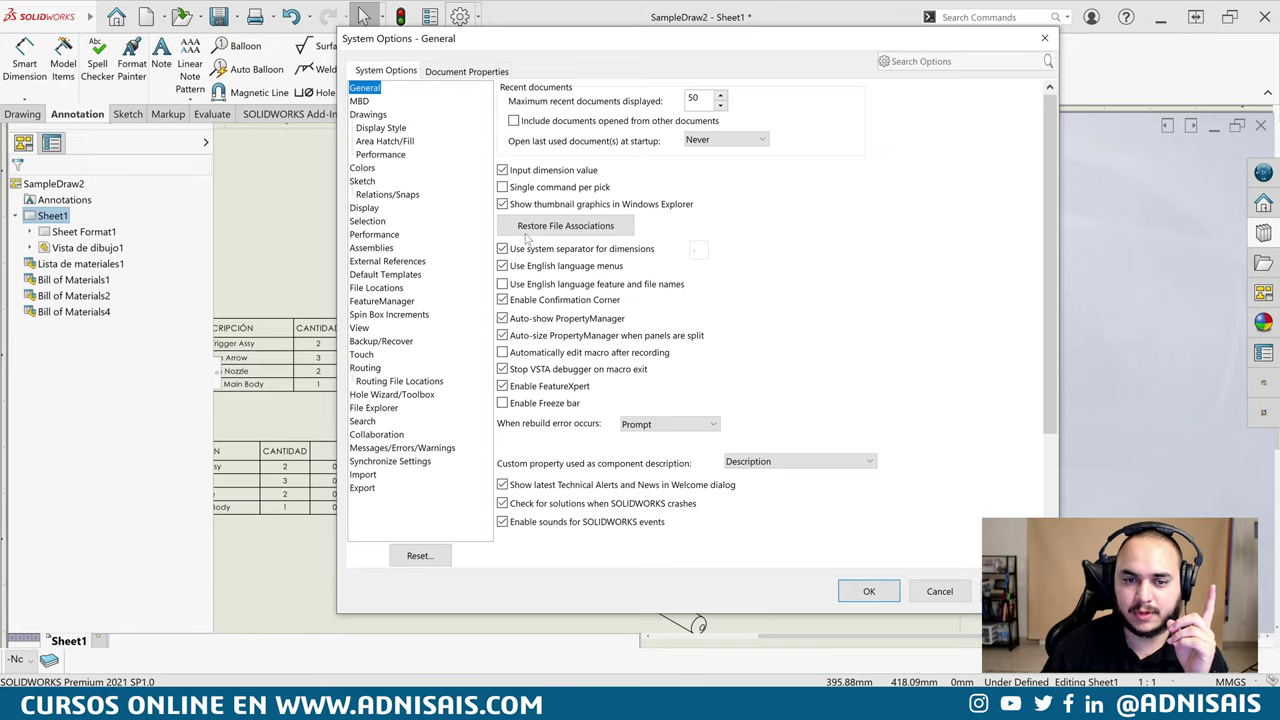
left_click(537, 265)
left_click(795, 352)
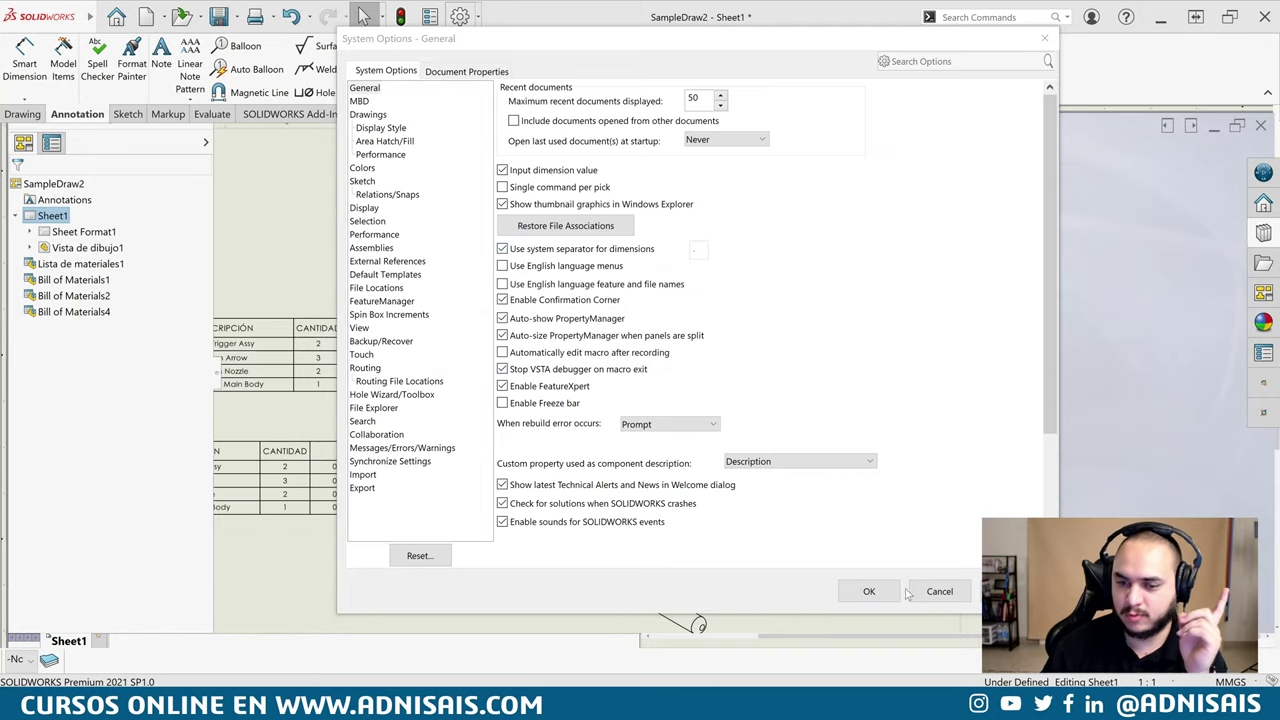
left_click(869, 591)
left_click(720, 397)
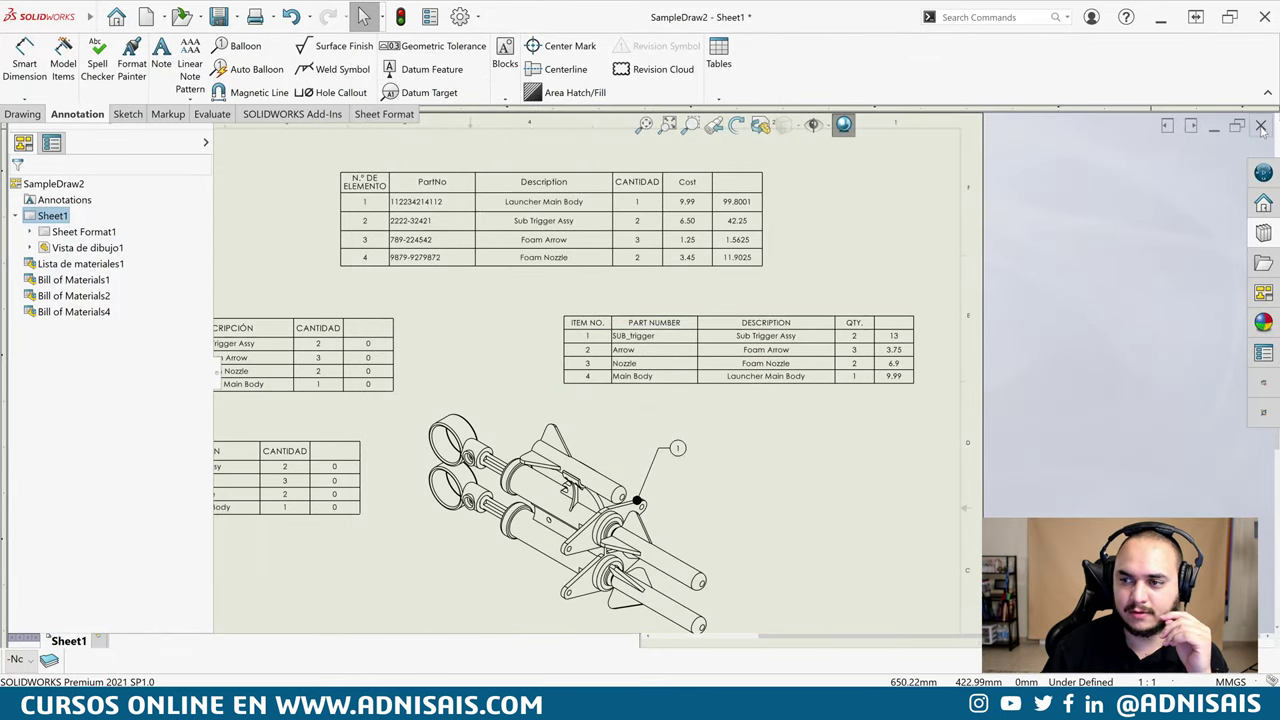
Close the SampleDraw2 drawing, relaunch SOLIDWORKS so it runs in Spanish, and dismiss the Welcome window
left_click(1260, 126)
left_click(645, 323)
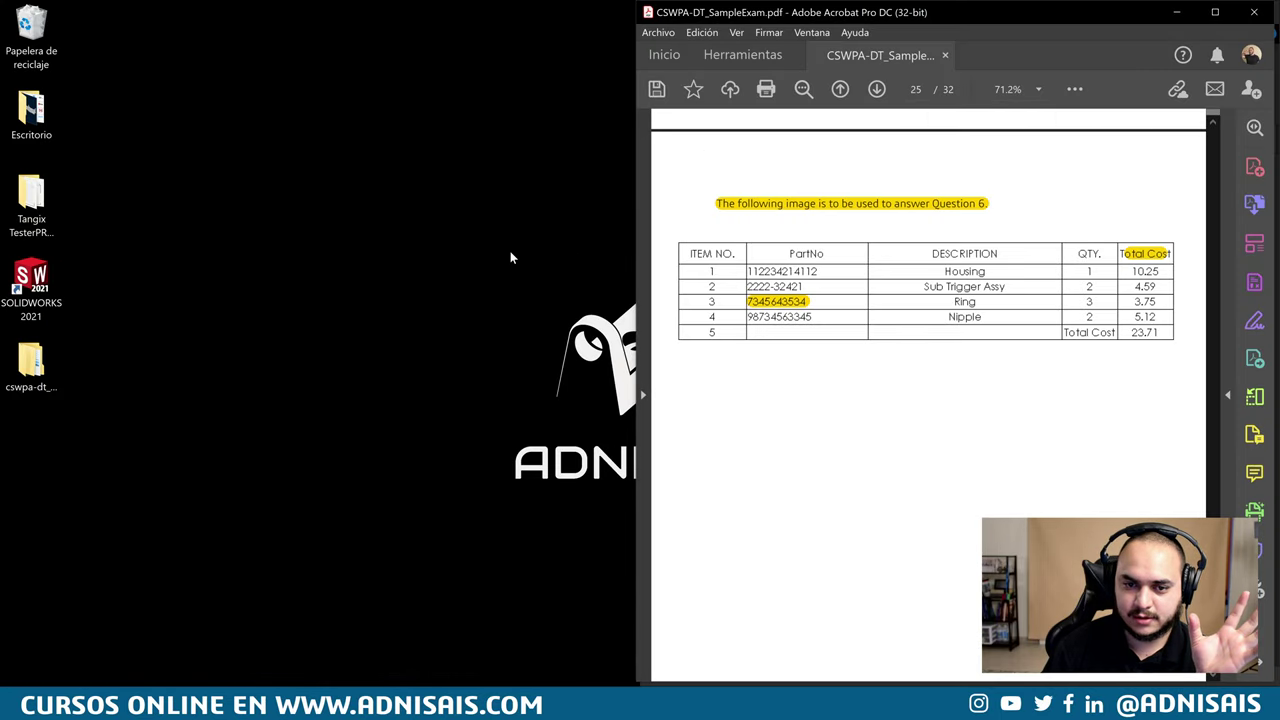
double_click(31, 285)
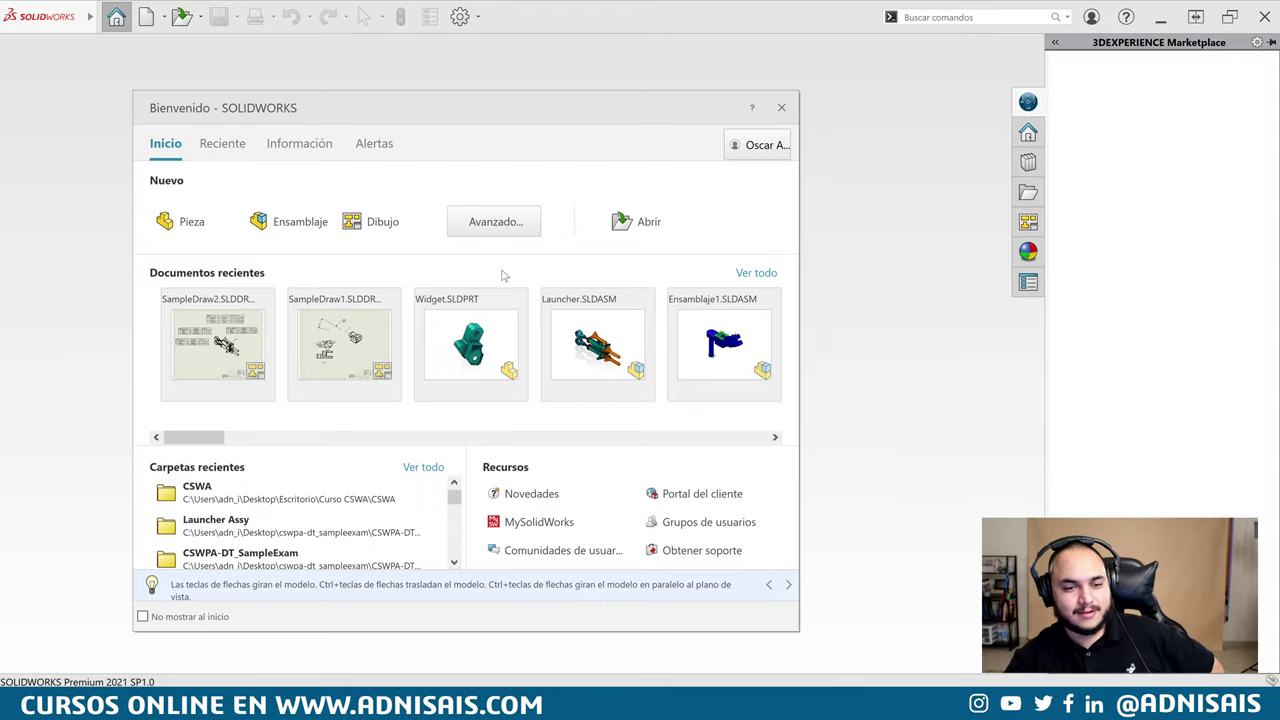
key("Escape")
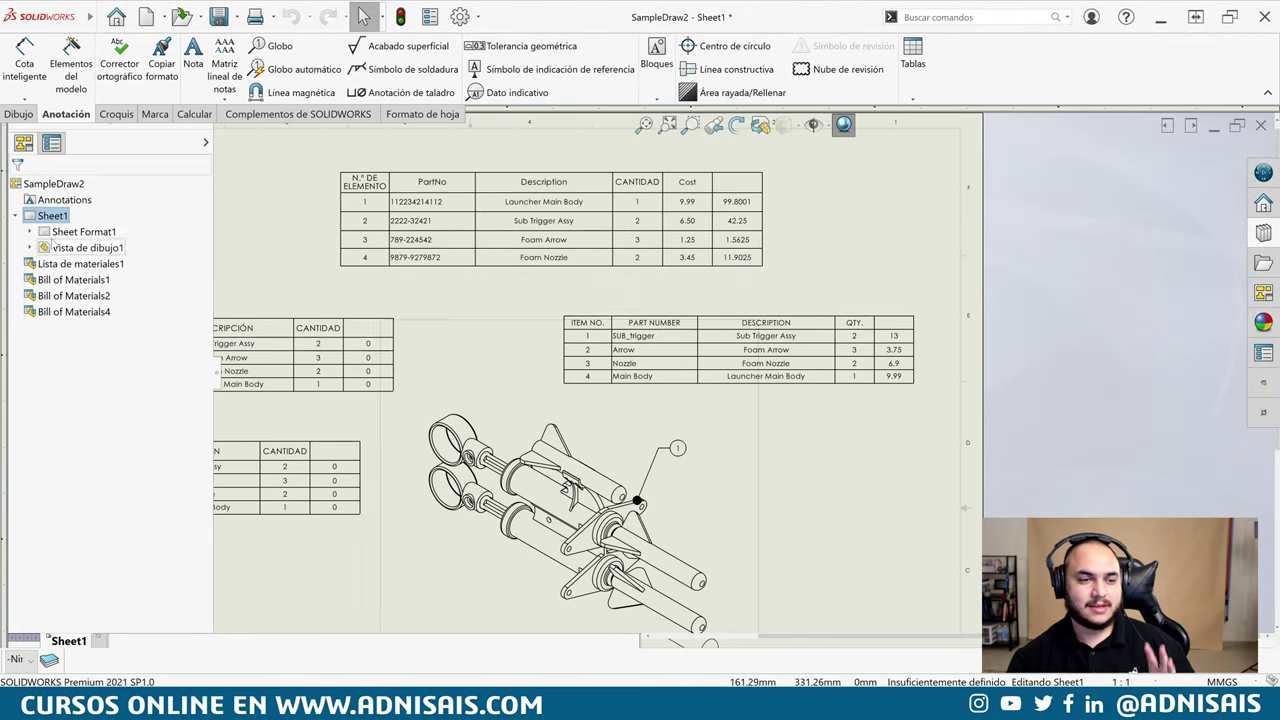
Delete all four bill of materials tables, leaving only the launcher assembly view with its balloon
key("f")
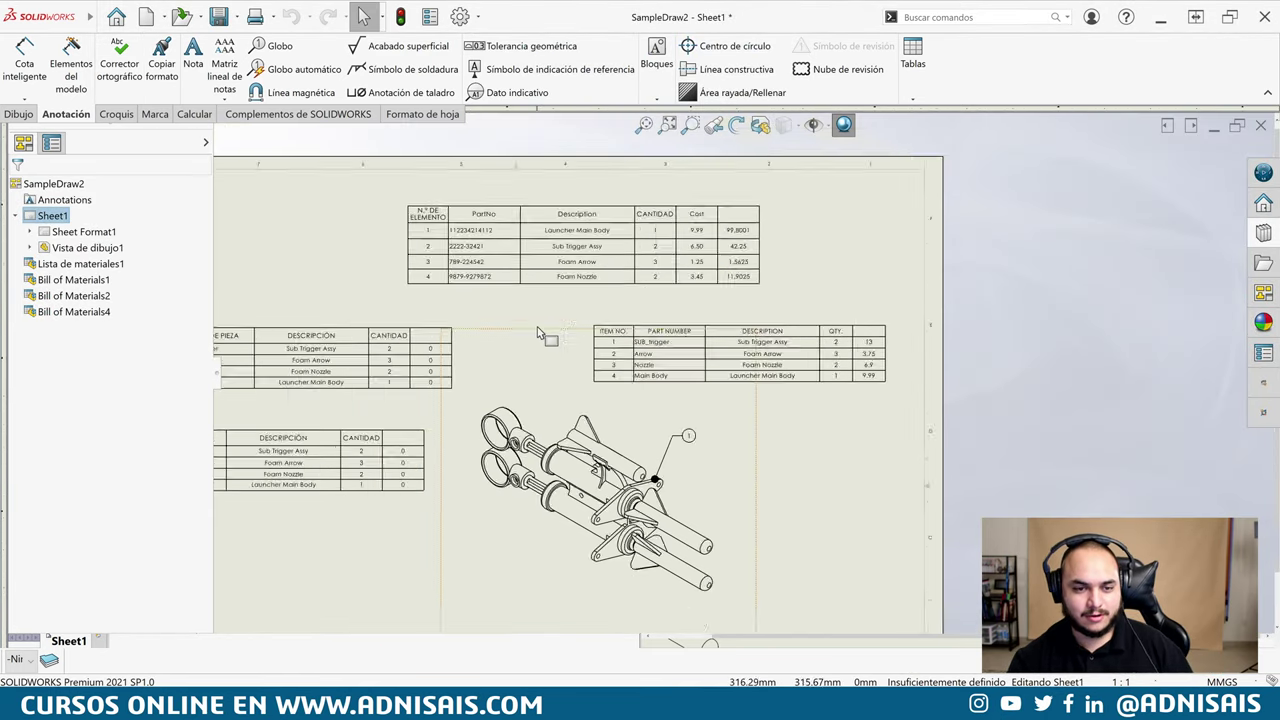
middle_click_drag(370, 362, 535, 356)
left_click(535, 356)
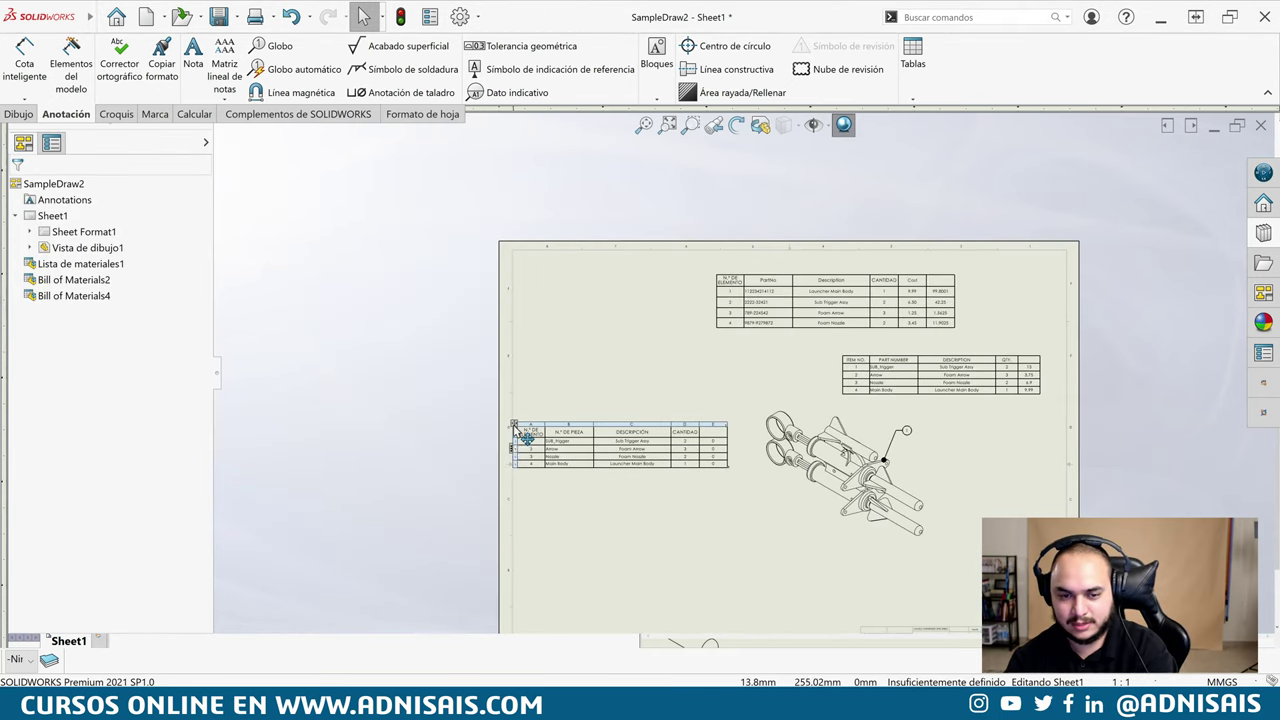
left_click_drag(535, 356, 513, 424)
key("Delete")
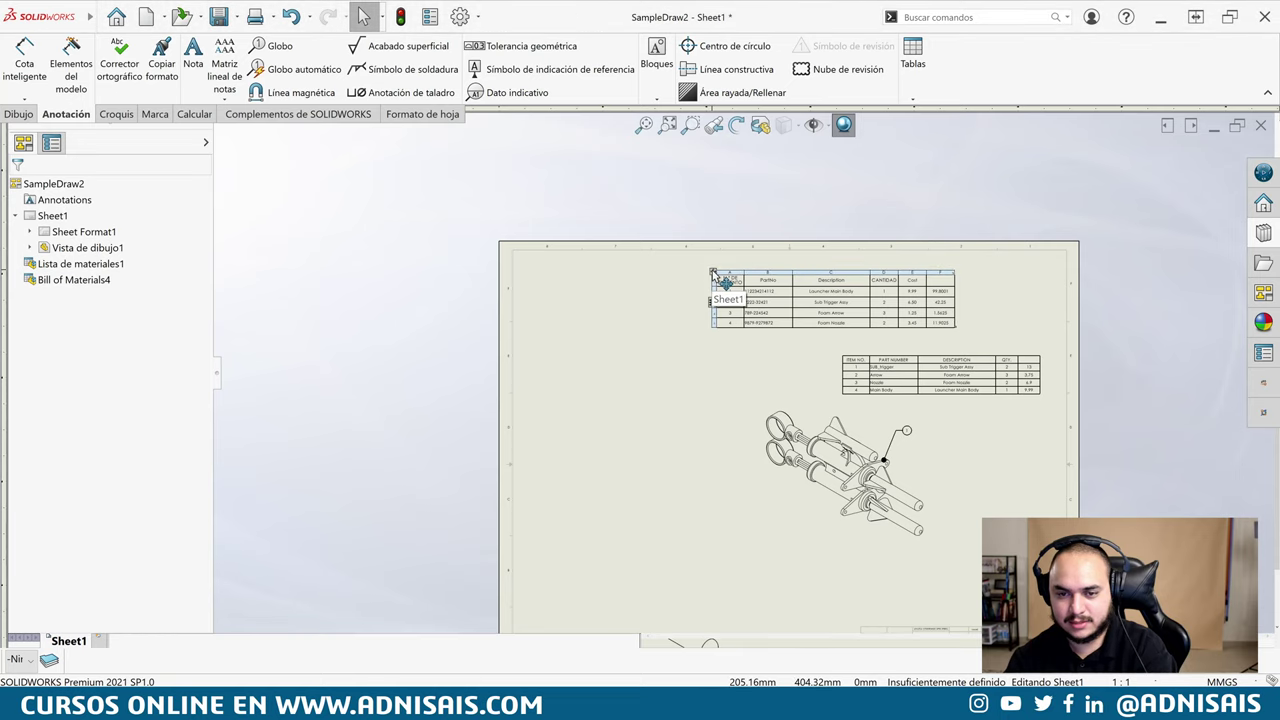
left_click(716, 279)
key("Delete")
left_click(840, 356)
key("Delete")
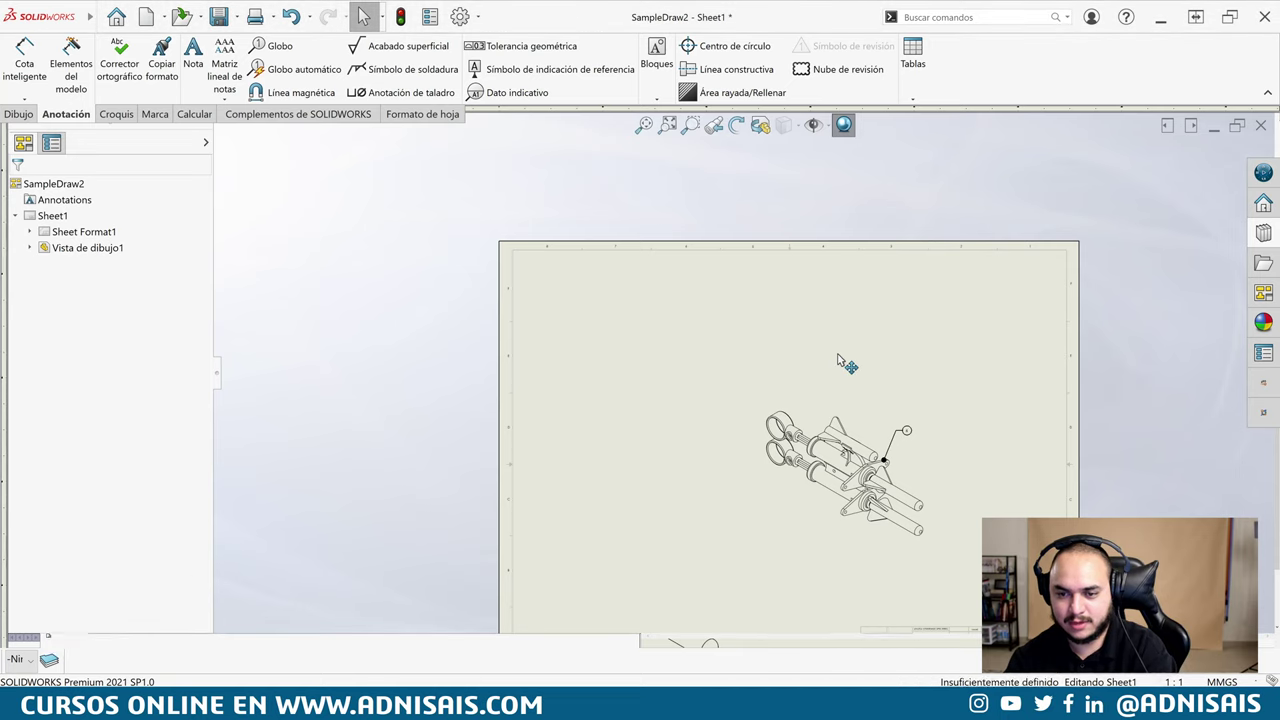
left_click(875, 405)
scroll(800, 460, "down", 2)
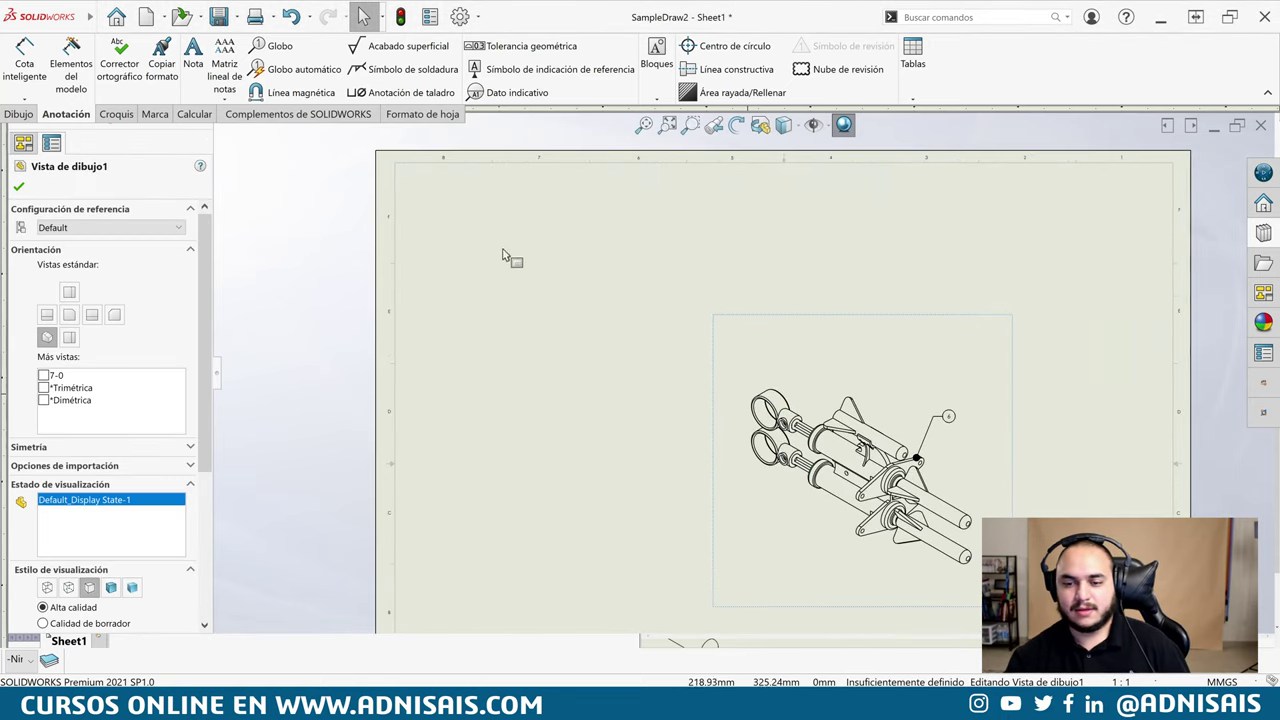
Insert a bill of materials with default settings at the sheet's upper left
left_click(913, 80)
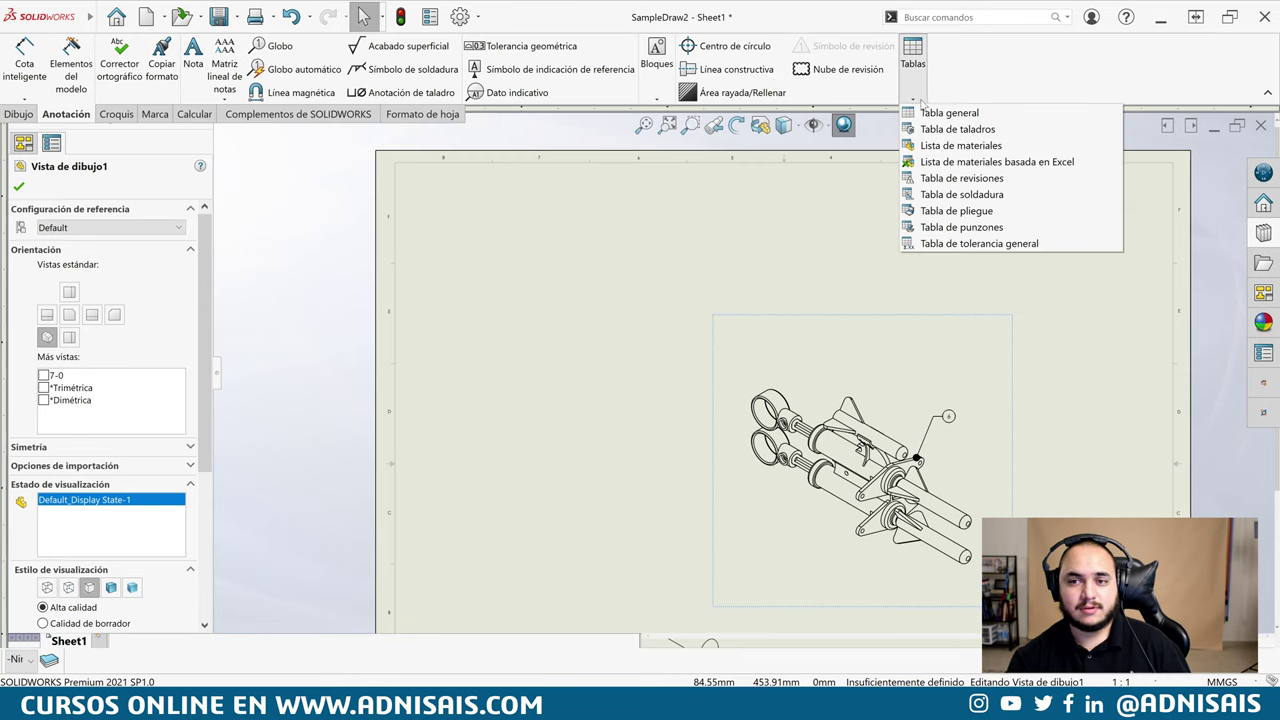
left_click(955, 147)
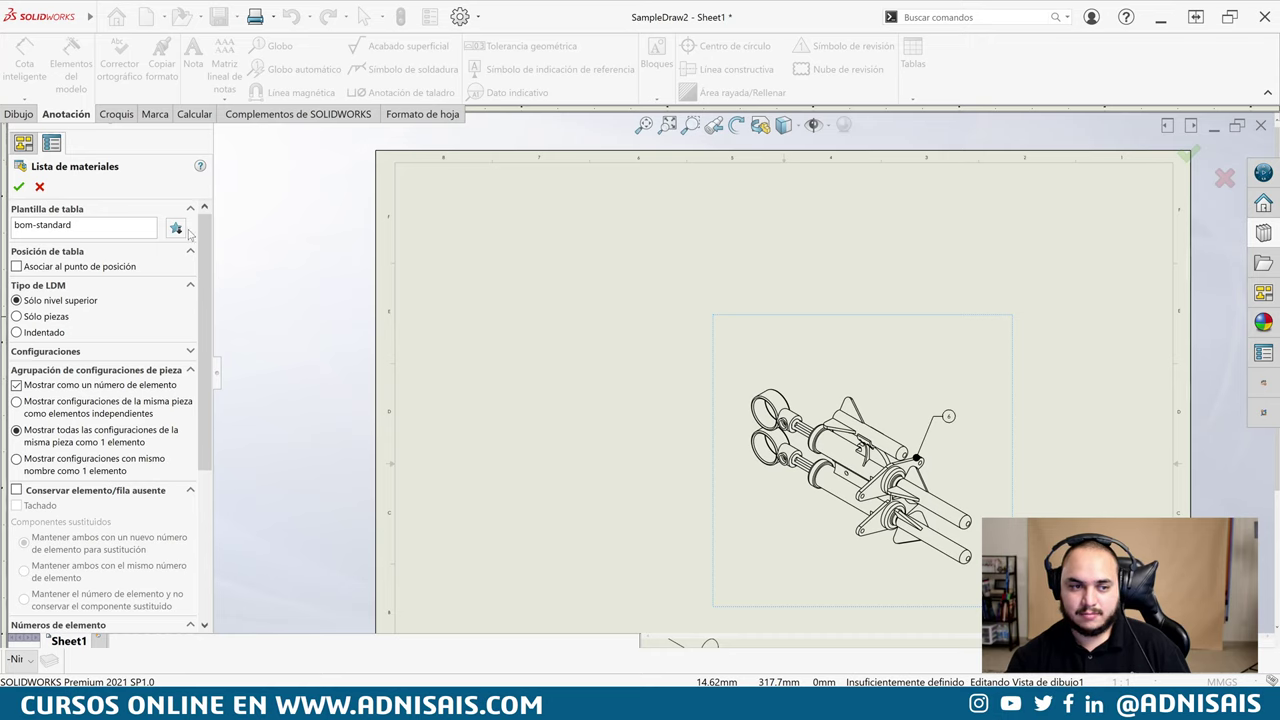
left_click(19, 188)
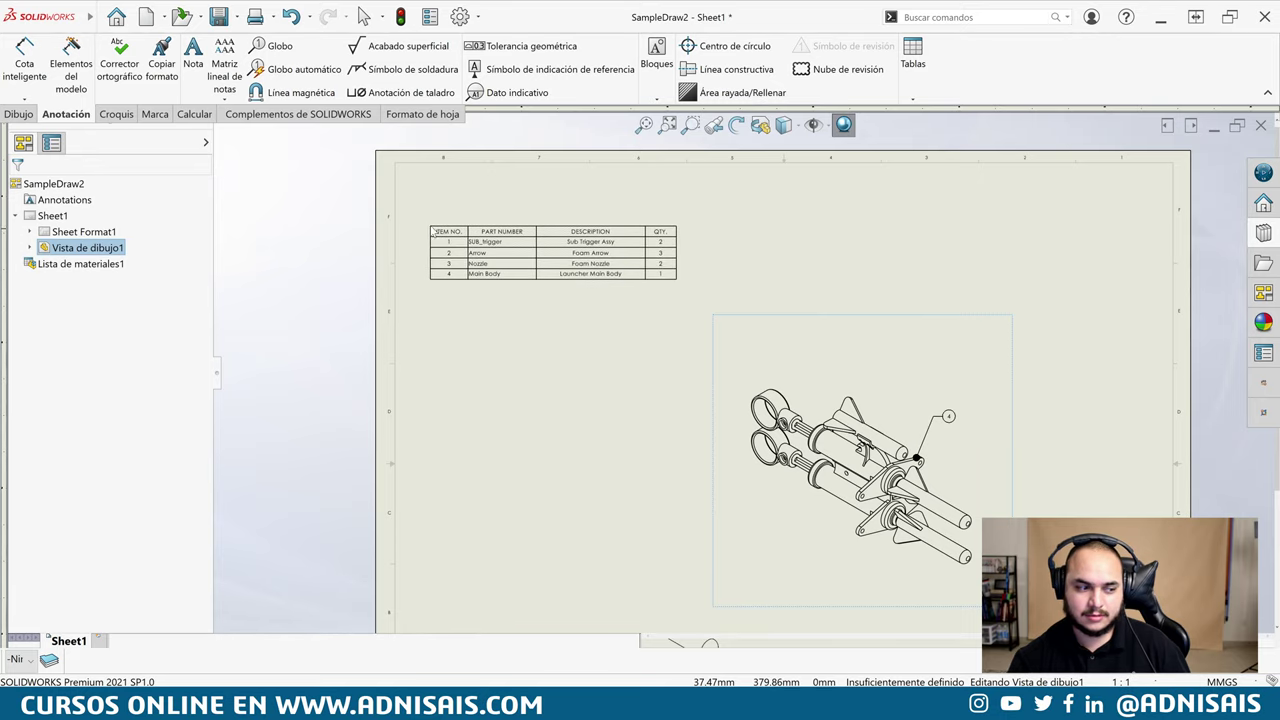
left_click(435, 232)
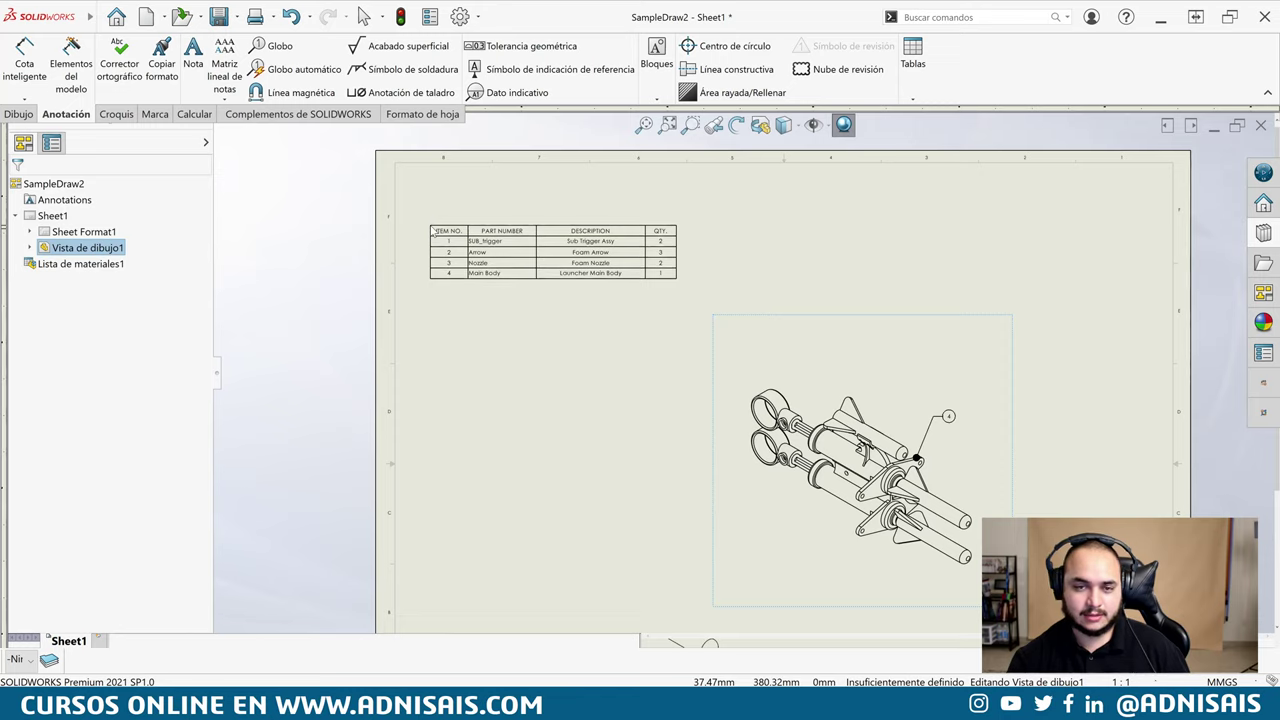
left_click(436, 234)
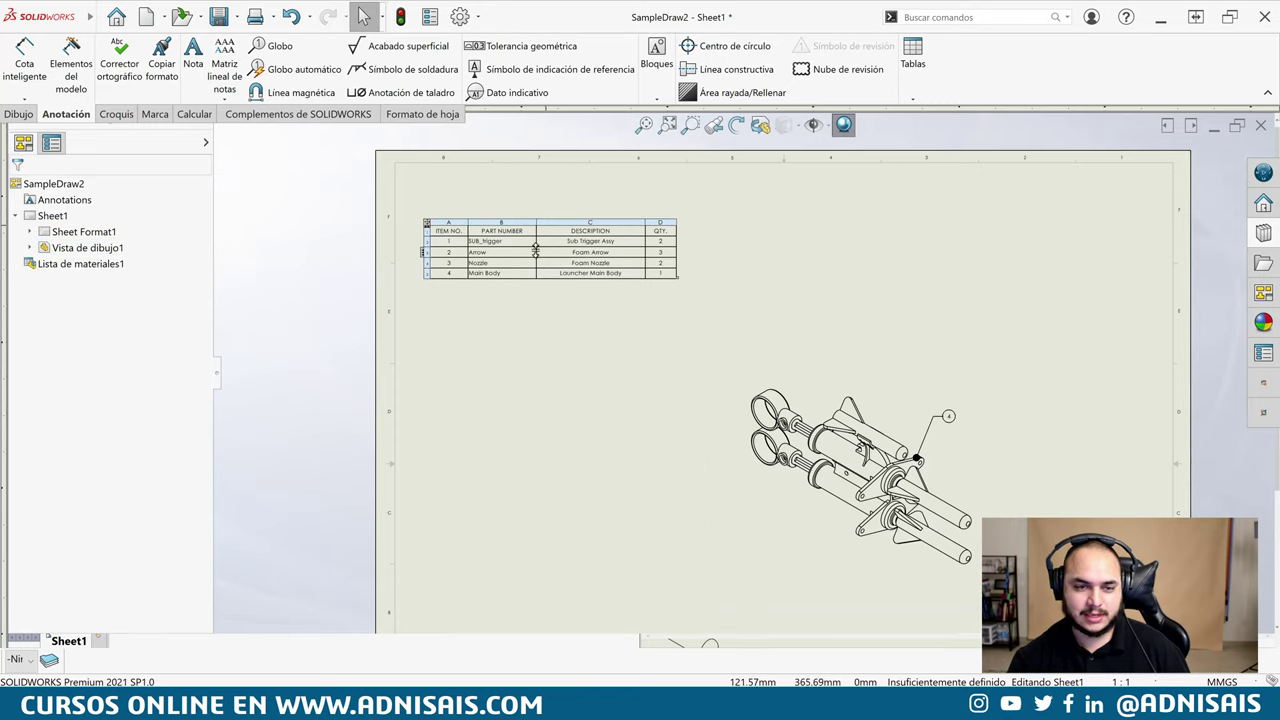
left_click(873, 127)
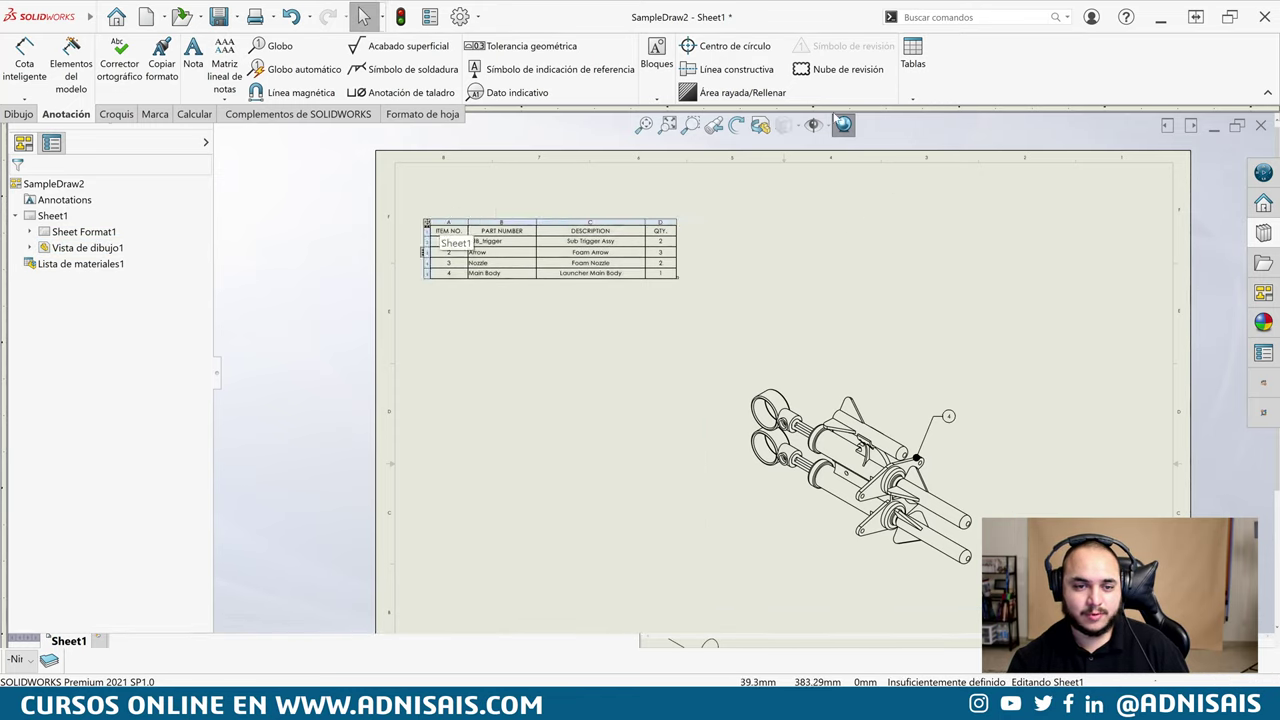
Insert another bill of materials from the launcher view using the lang\spanish bom-standard template
left_click(912, 55)
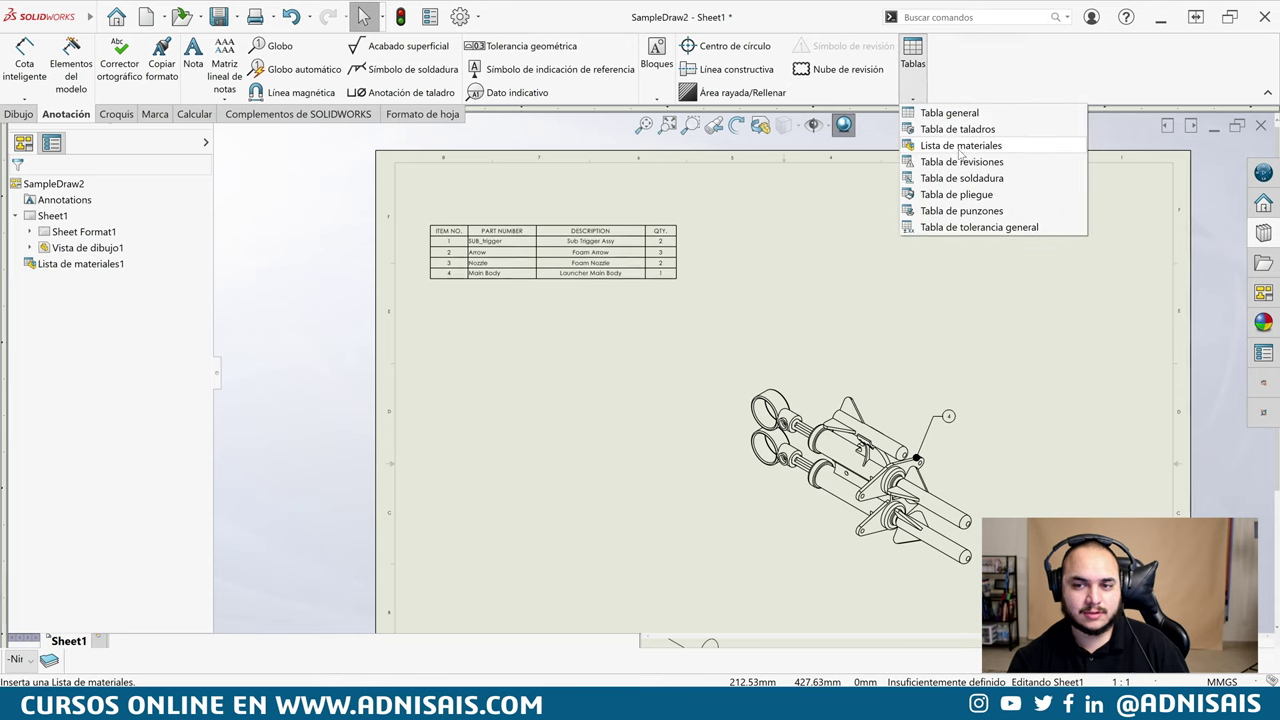
left_click(959, 147)
left_click(822, 462)
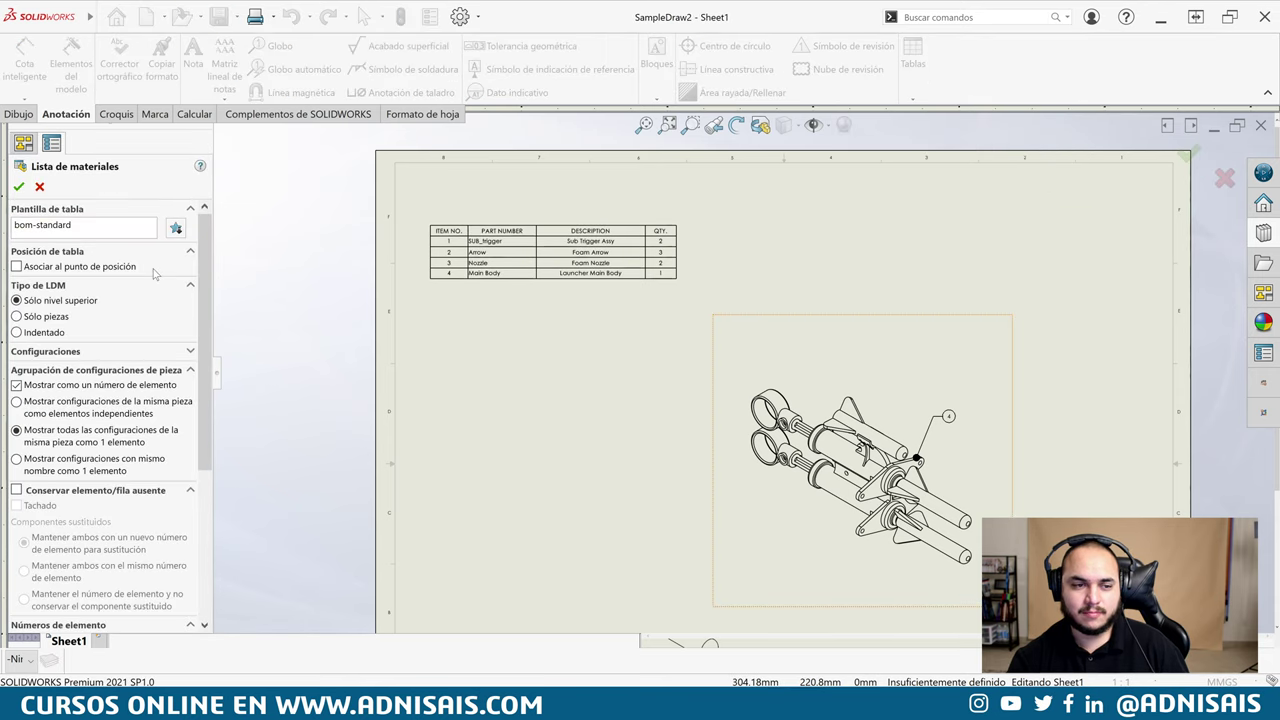
left_click(175, 229)
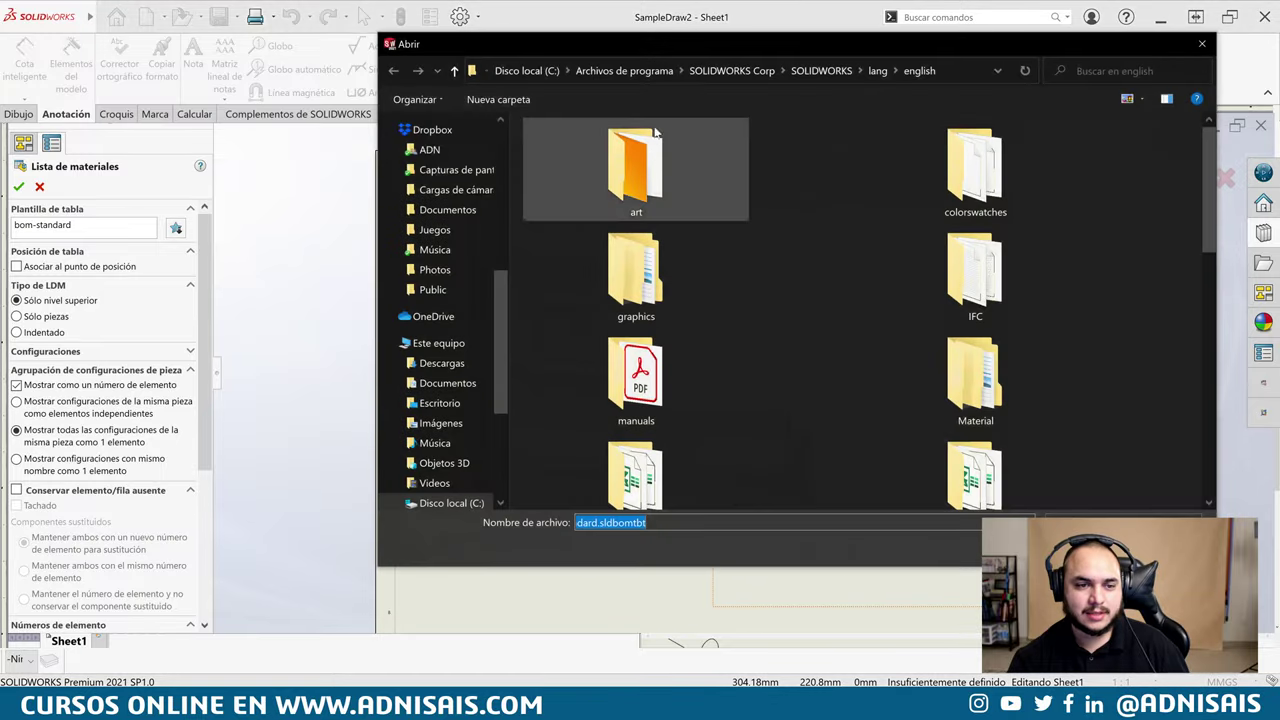
left_click(896, 72)
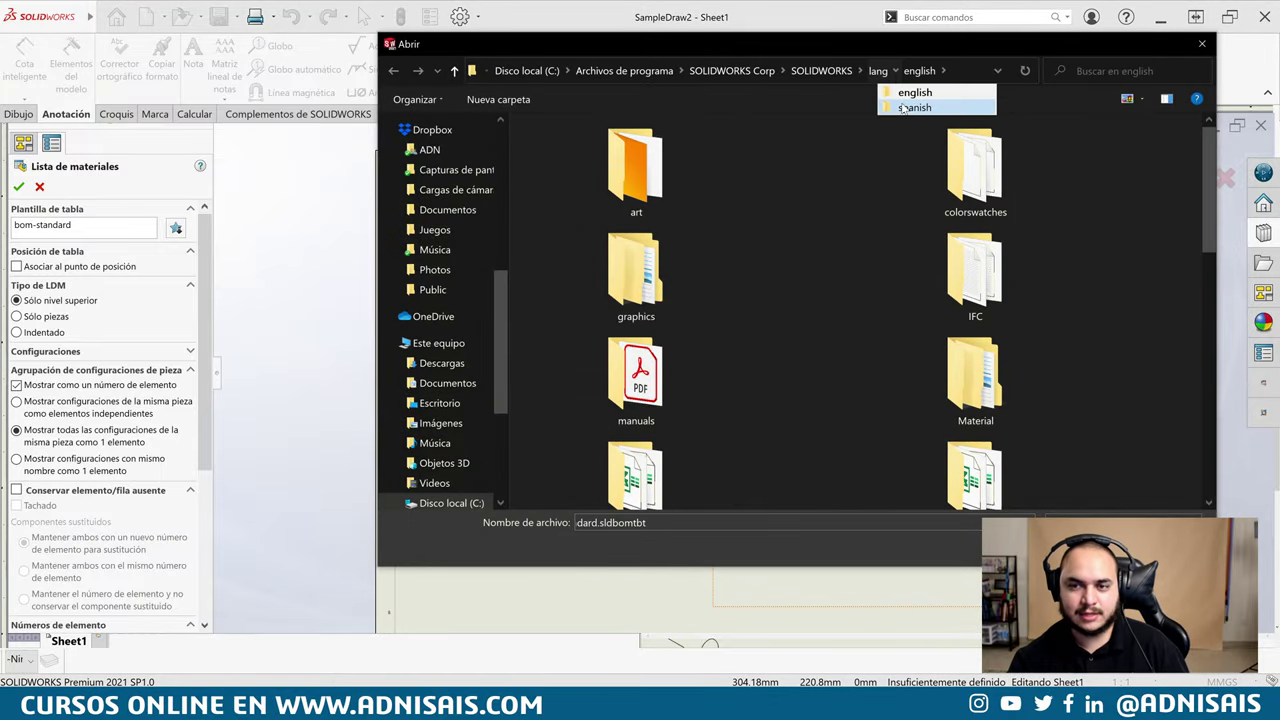
left_click(904, 108)
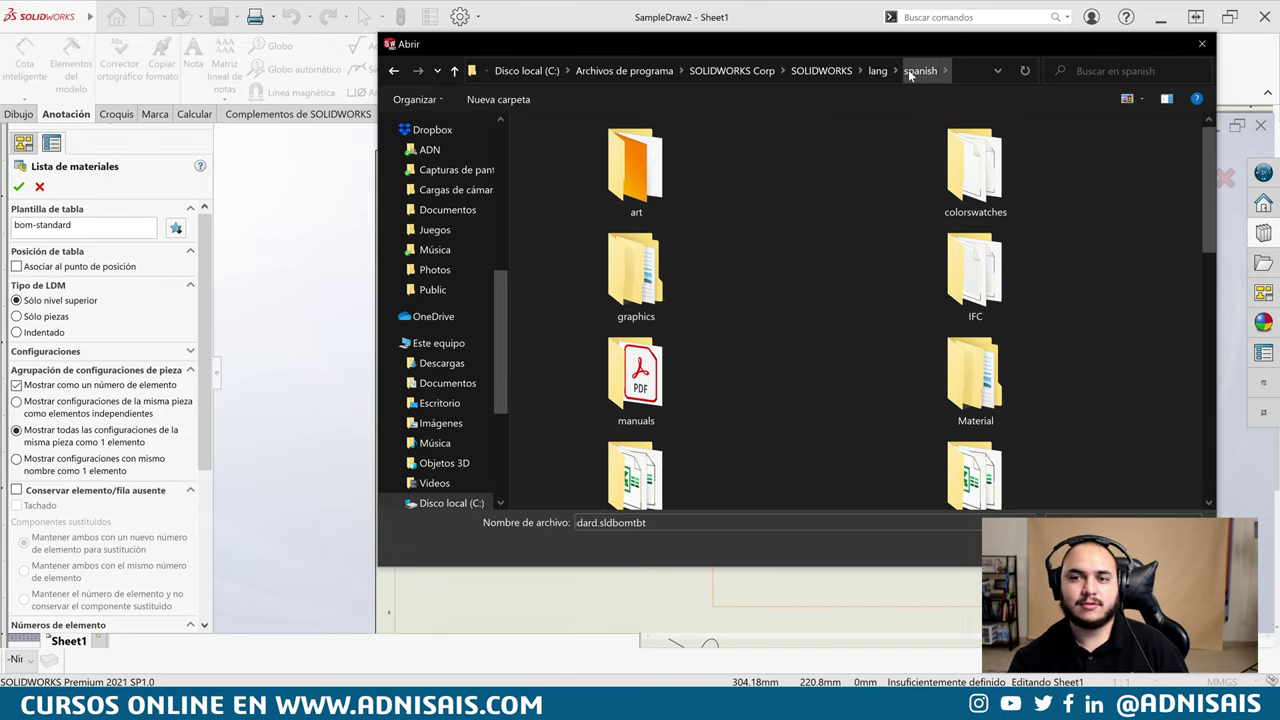
left_click_drag(893, 49, 798, 67)
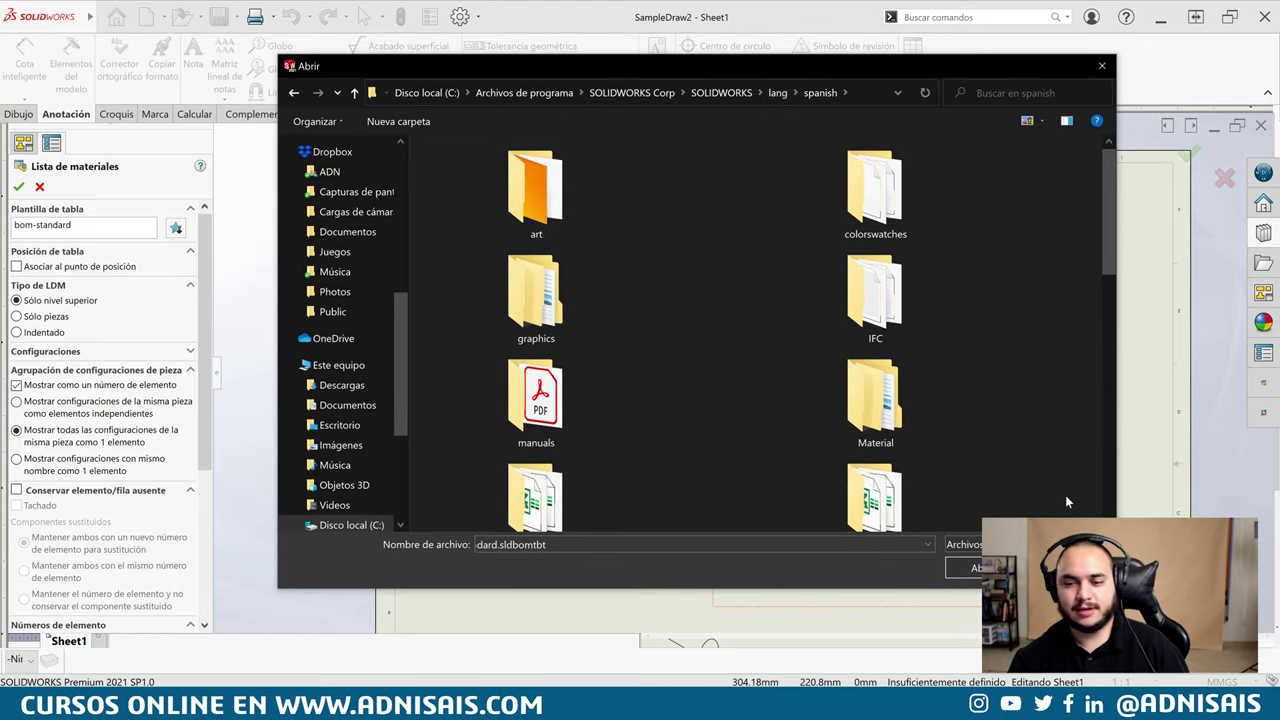
left_click(963, 567)
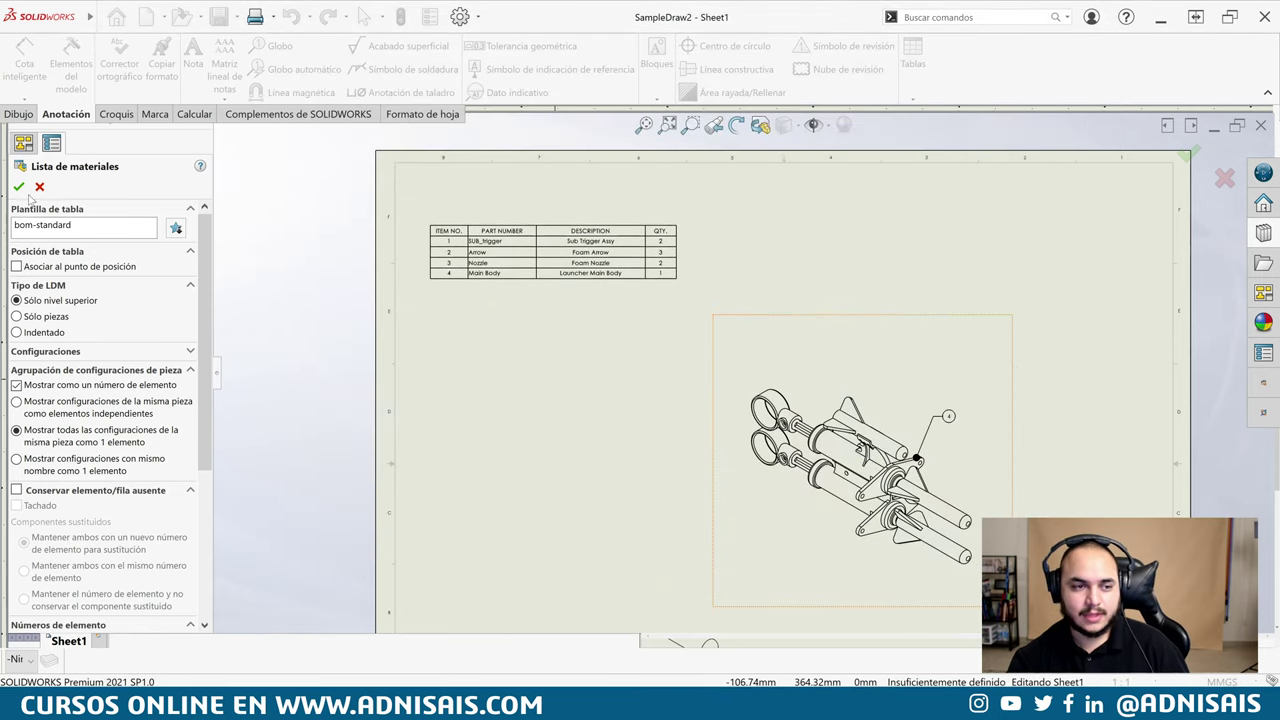
Make column B show the PartNo custom property and sort the table by PartNo ascending
left_click(591, 304)
scroll(595, 270, "down", 2)
scroll(600, 262, "down", 1)
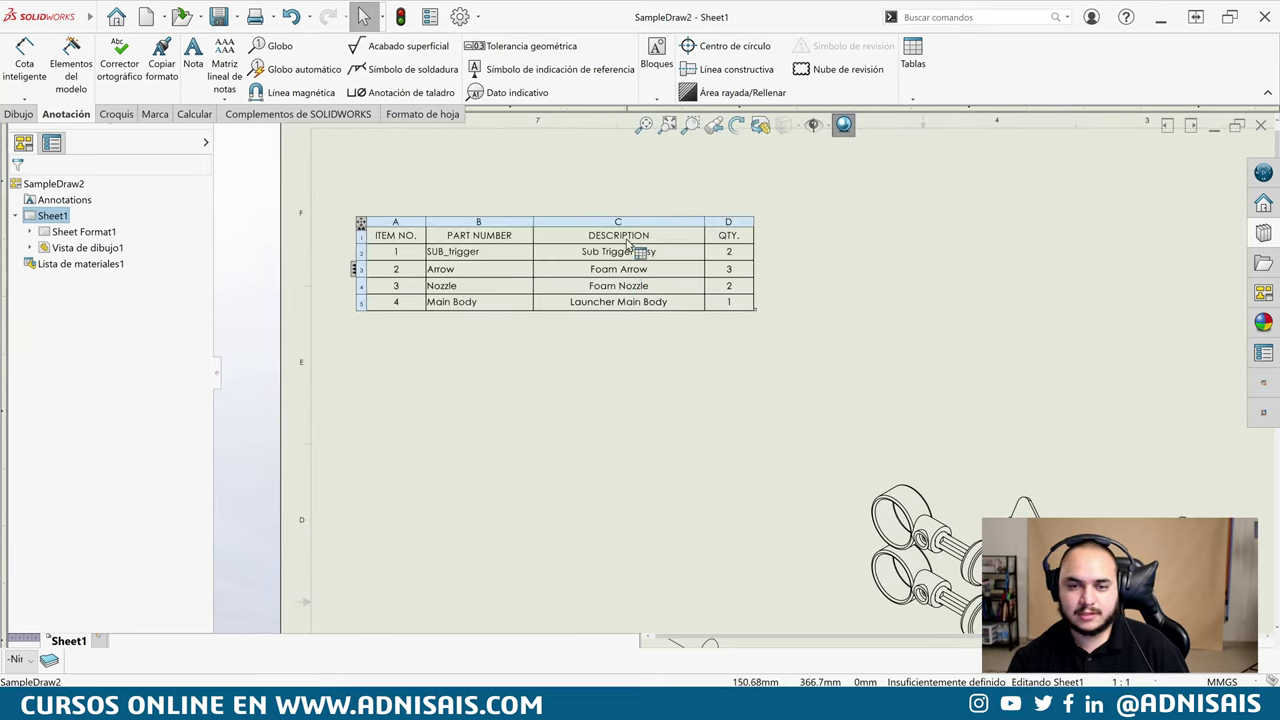
left_click(472, 237)
left_click(474, 222)
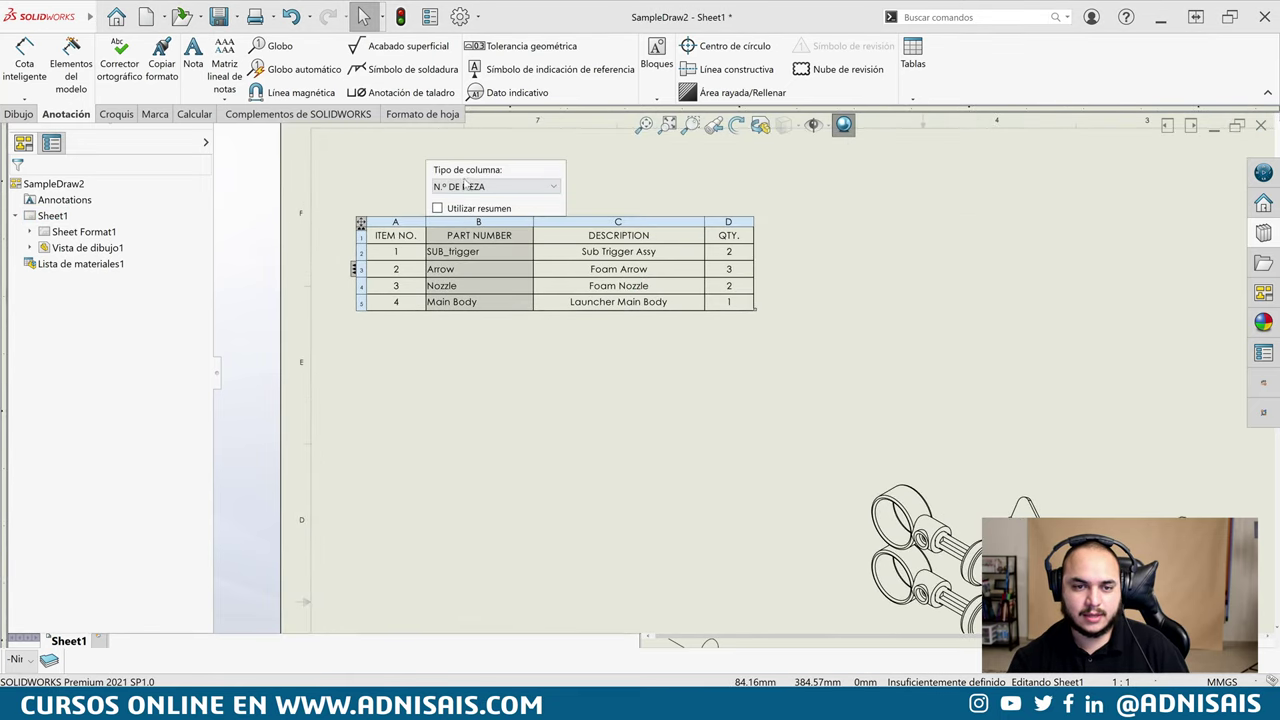
left_click(469, 186)
left_click(474, 201)
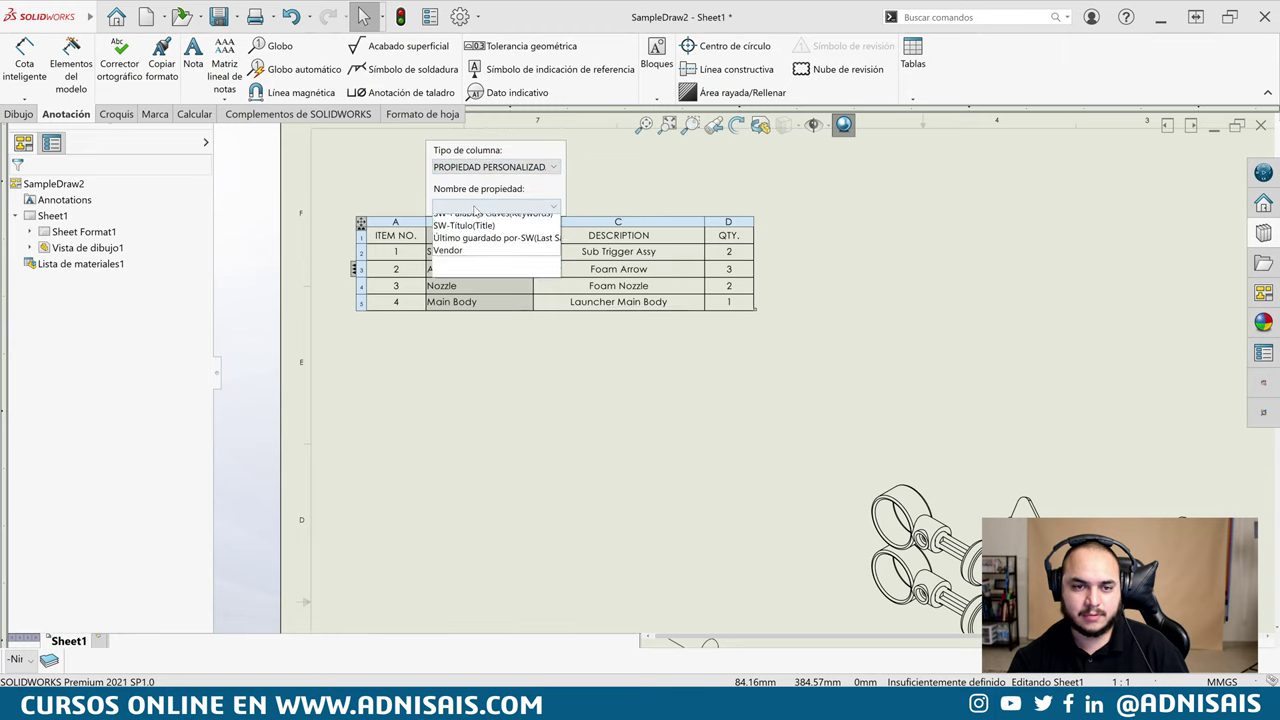
left_click(478, 205)
left_click(465, 258)
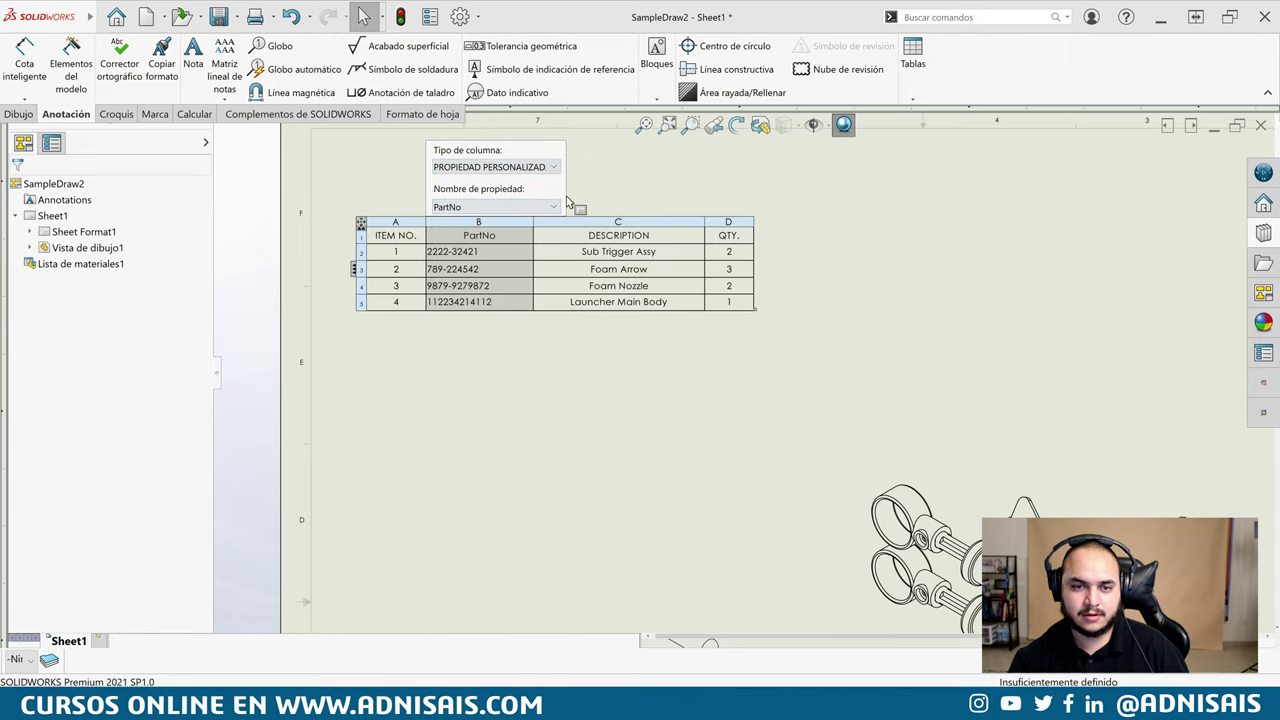
right_click(498, 227)
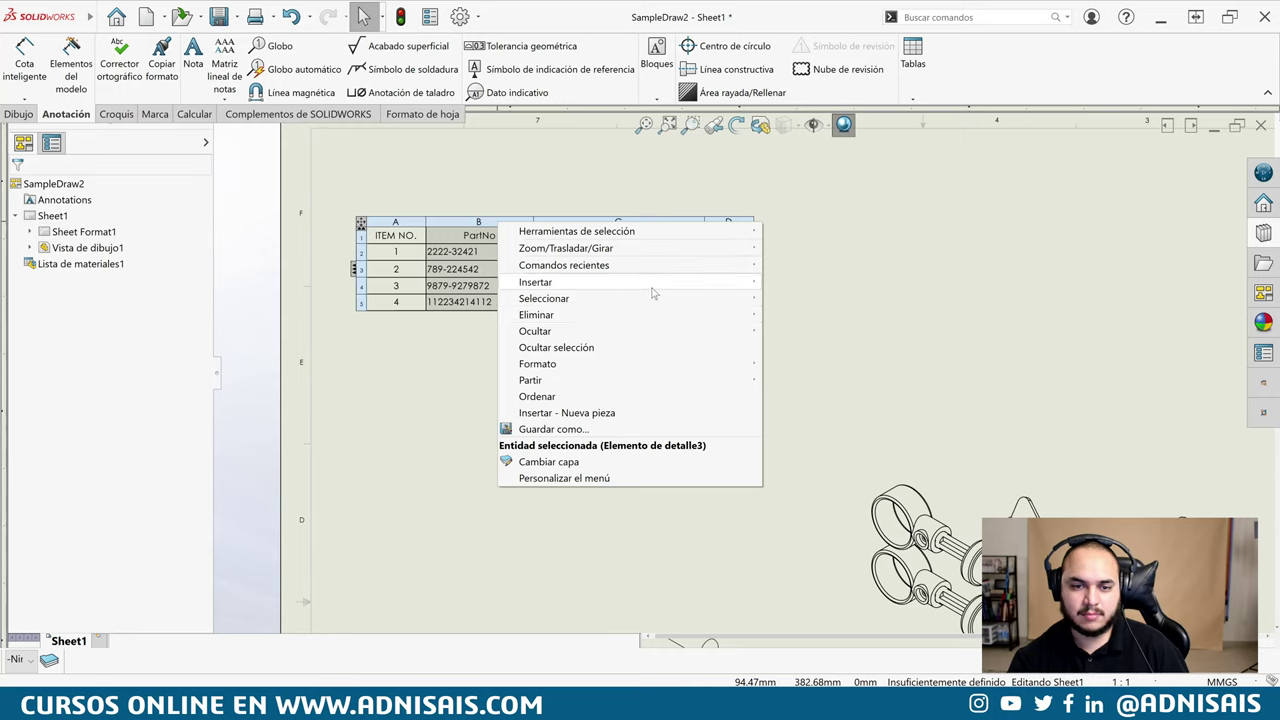
left_click(737, 396)
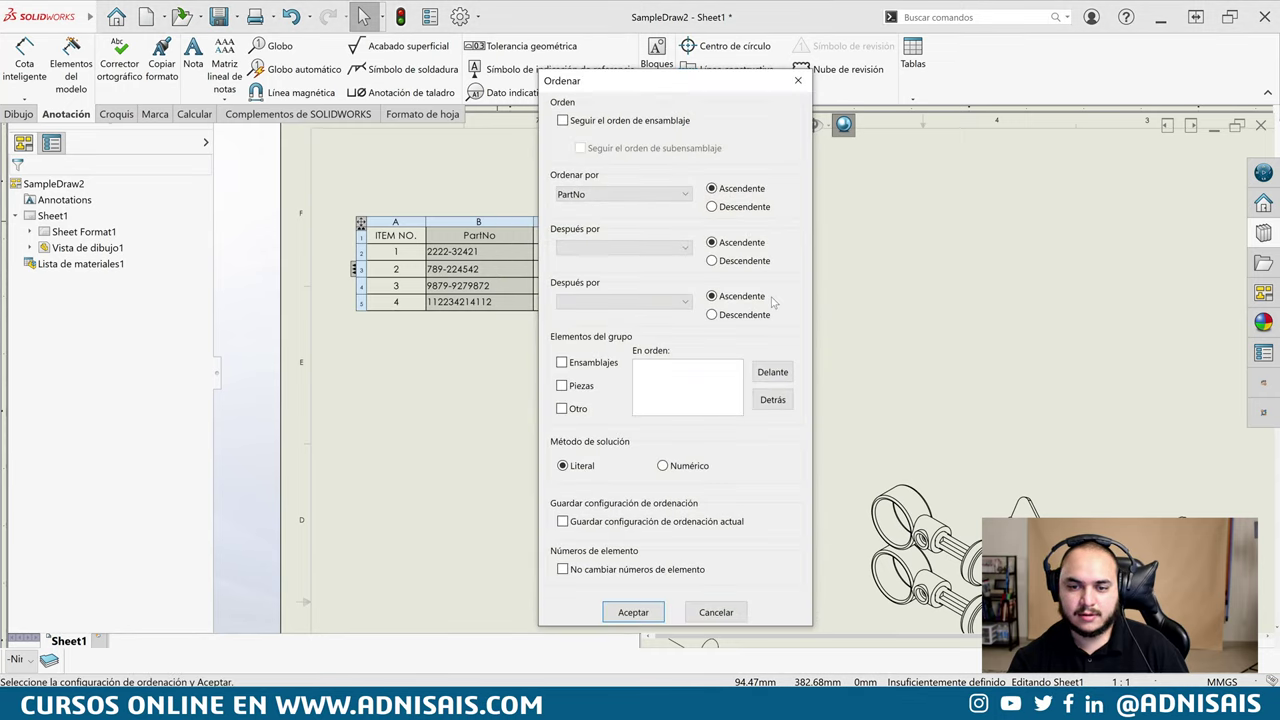
left_click(632, 612)
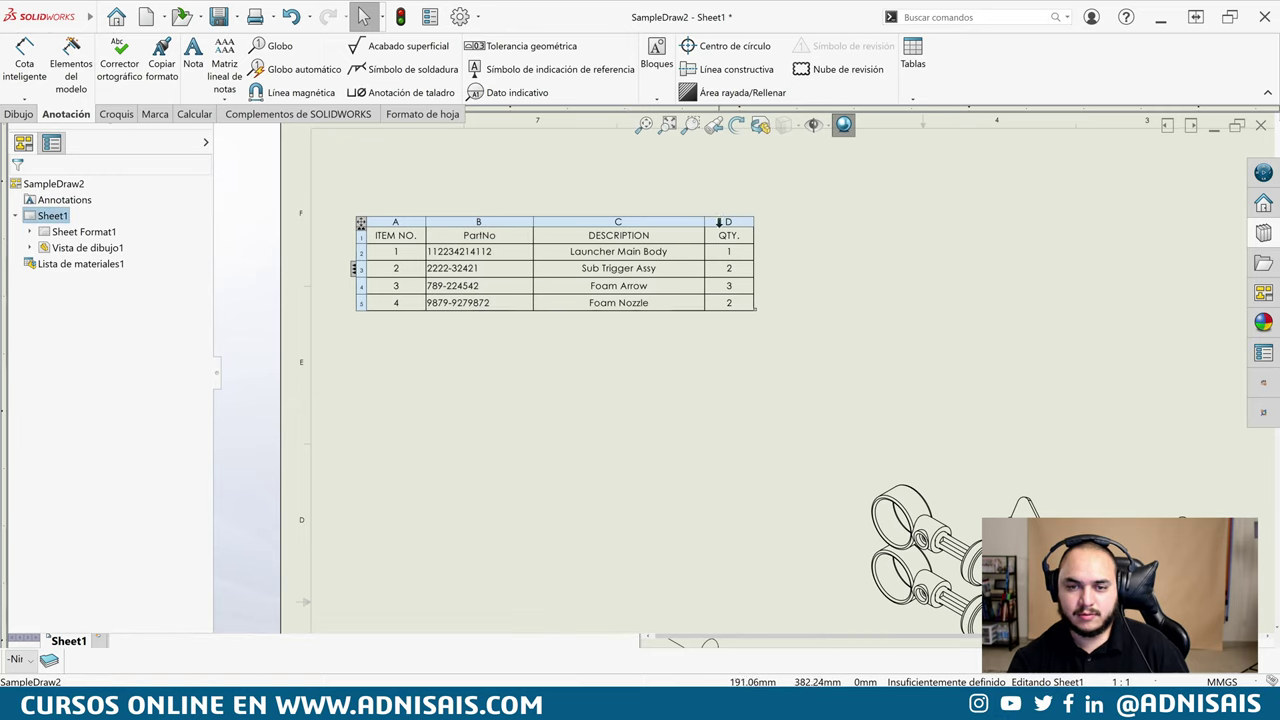
Insert an equation column right of QTY. computing "Cost"*"QTY." (9.99, 13, 3.75, 6.9)
right_click(718, 222)
mouse_move(758, 284)
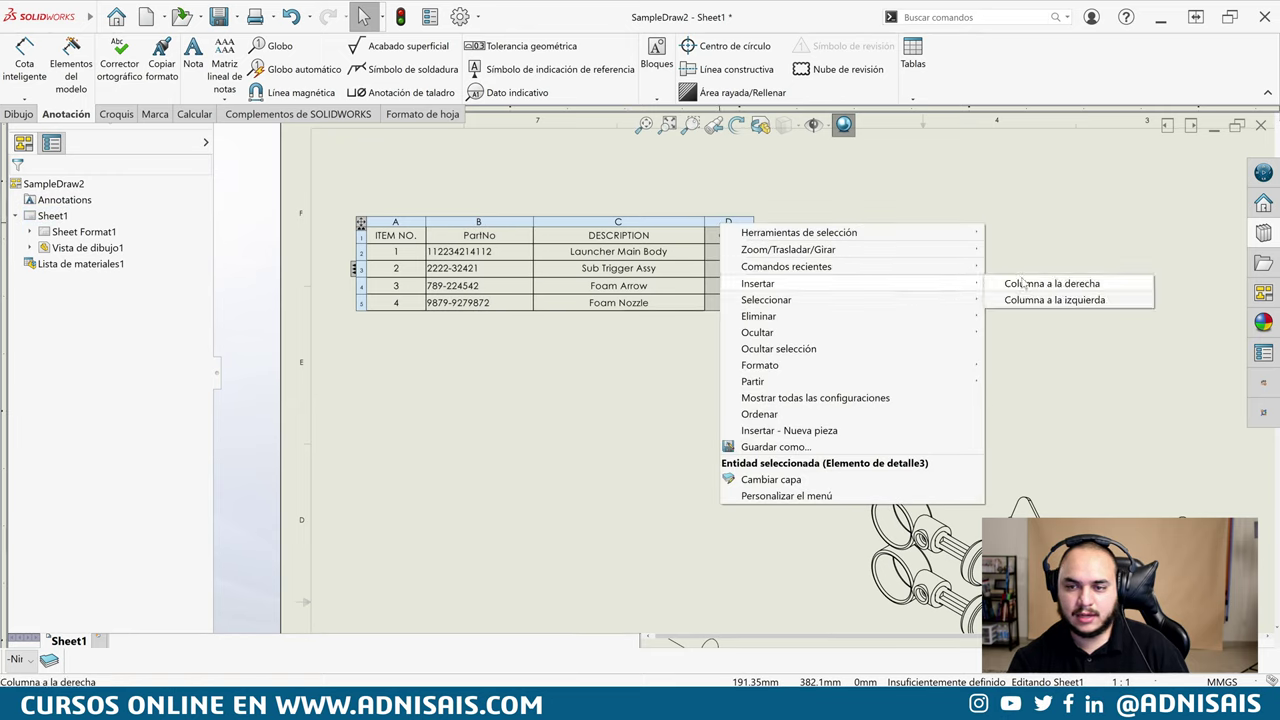
left_click(1022, 284)
left_click(830, 166)
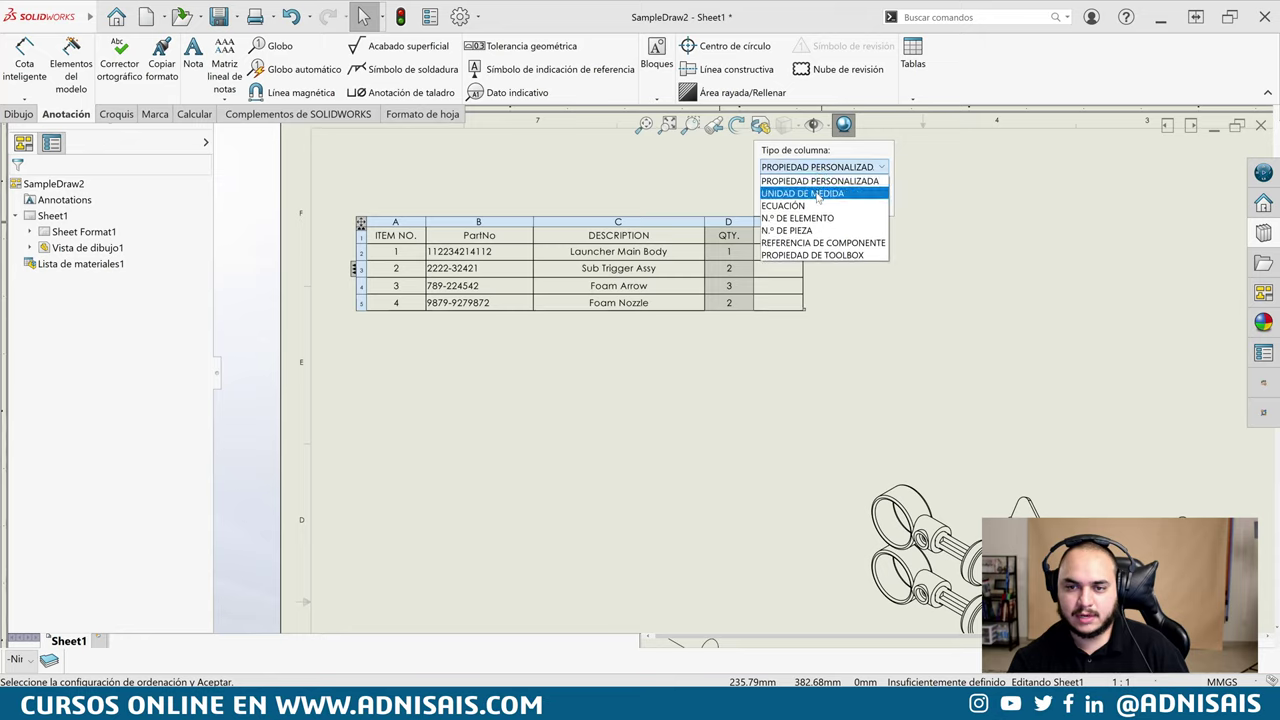
left_click(790, 205)
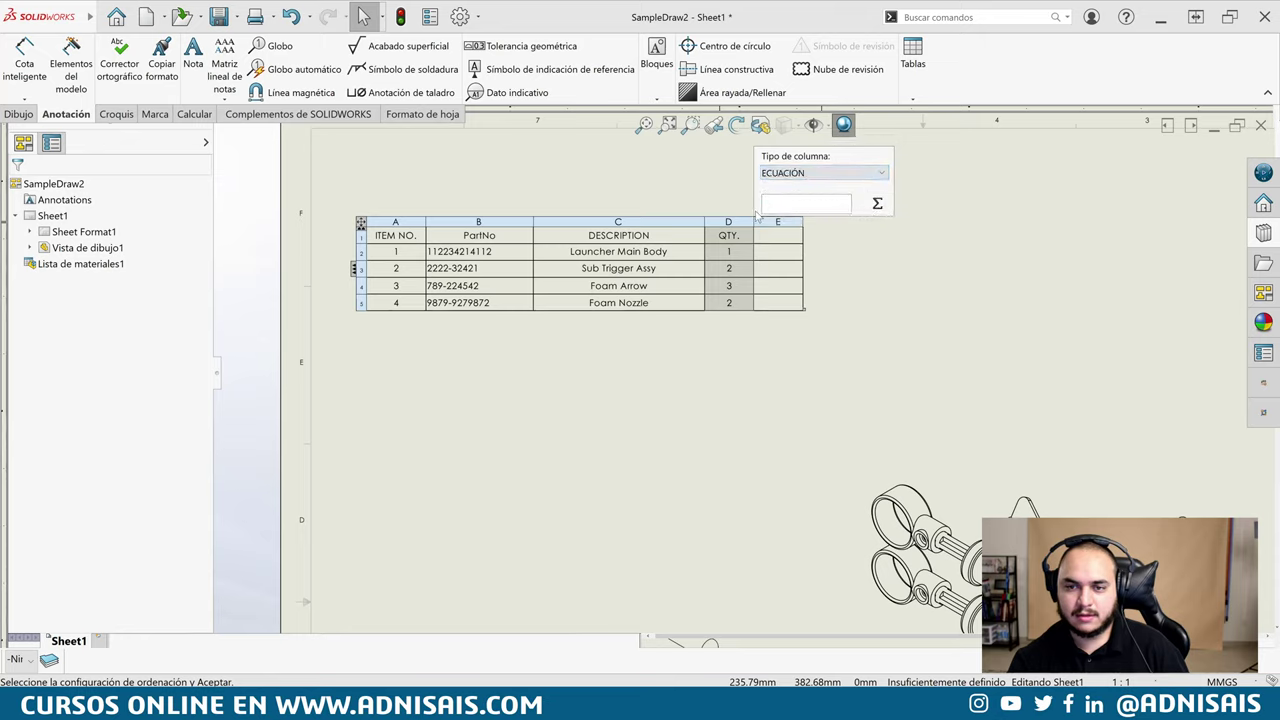
left_click(877, 203)
left_click(855, 197)
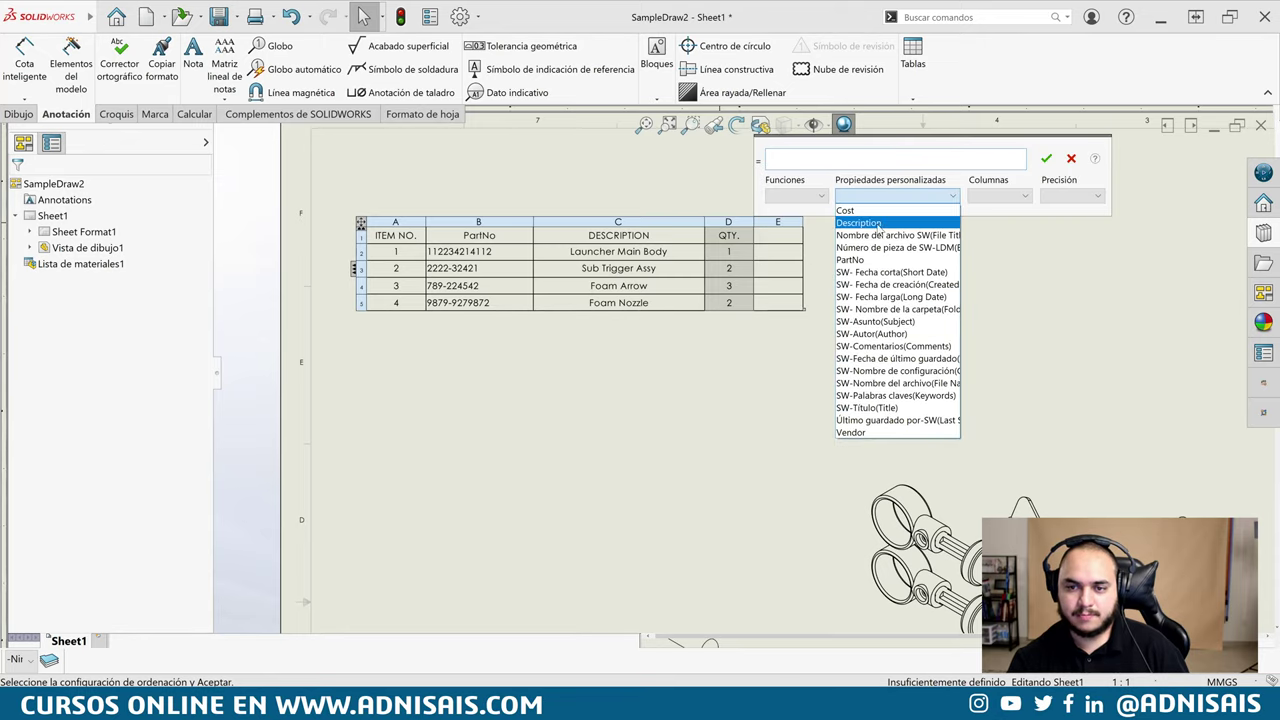
left_click(882, 211)
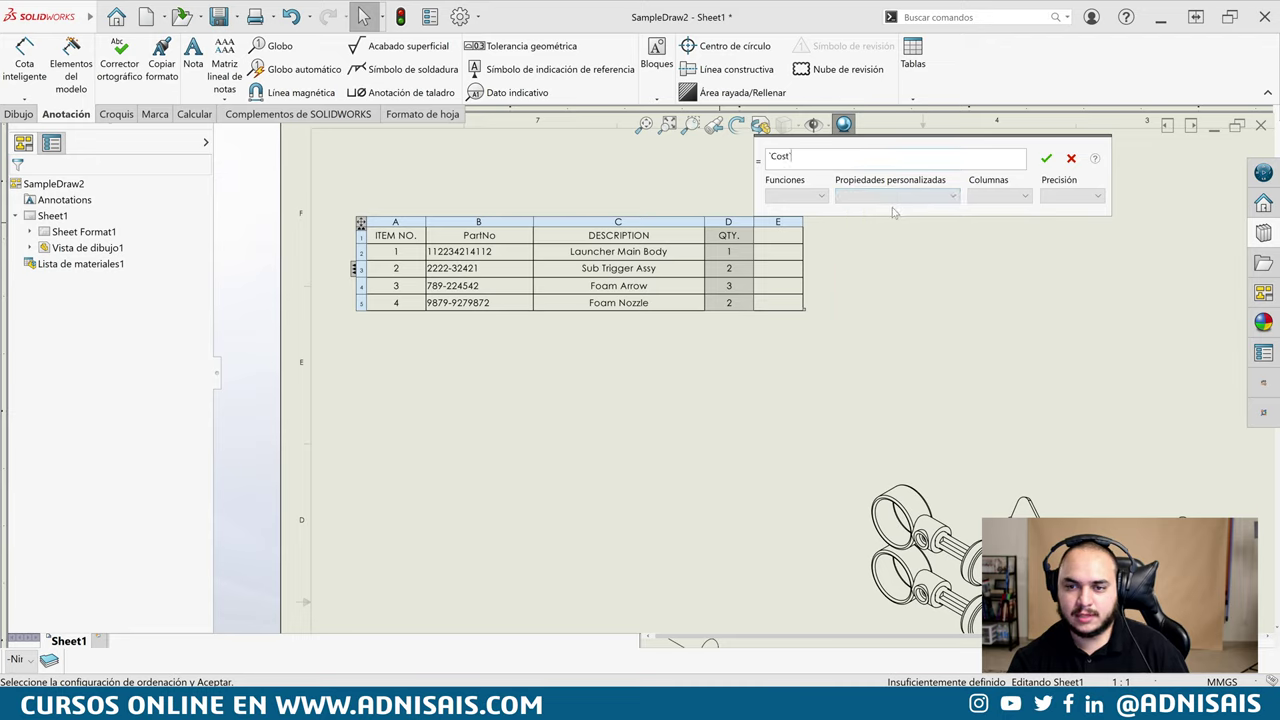
left_click(1016, 197)
left_click(978, 231)
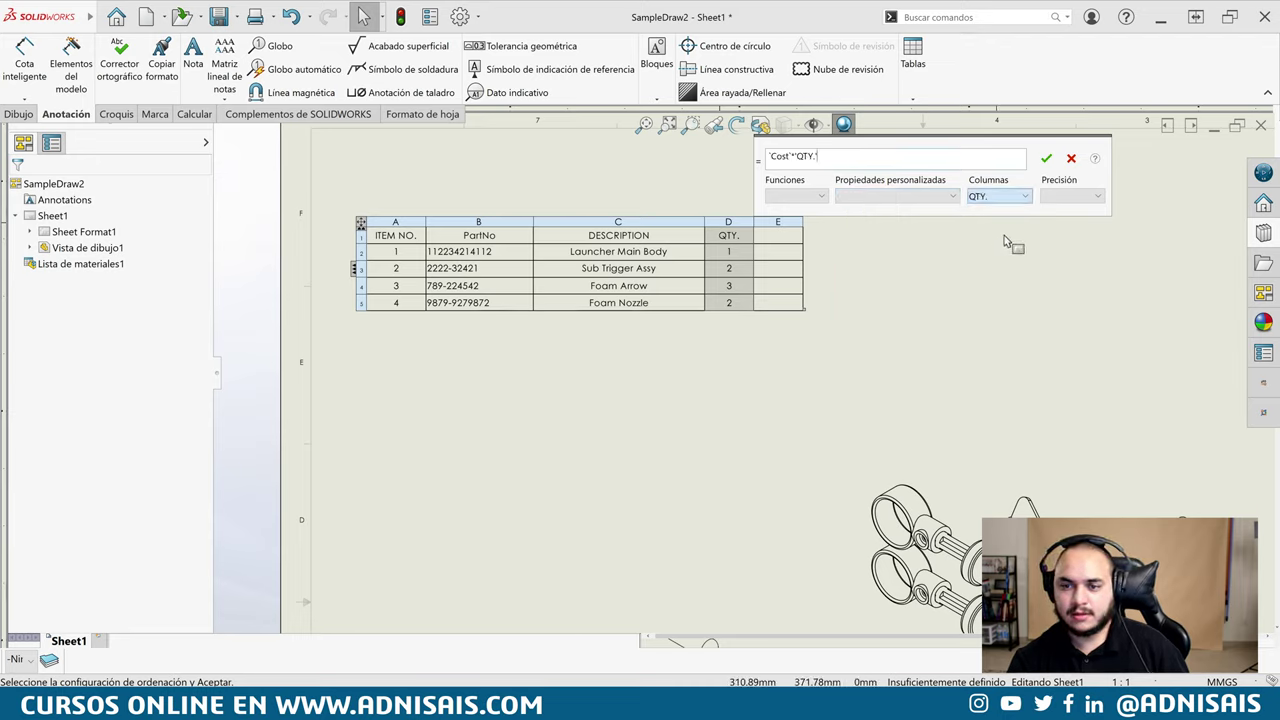
left_click(1044, 159)
left_click(818, 280)
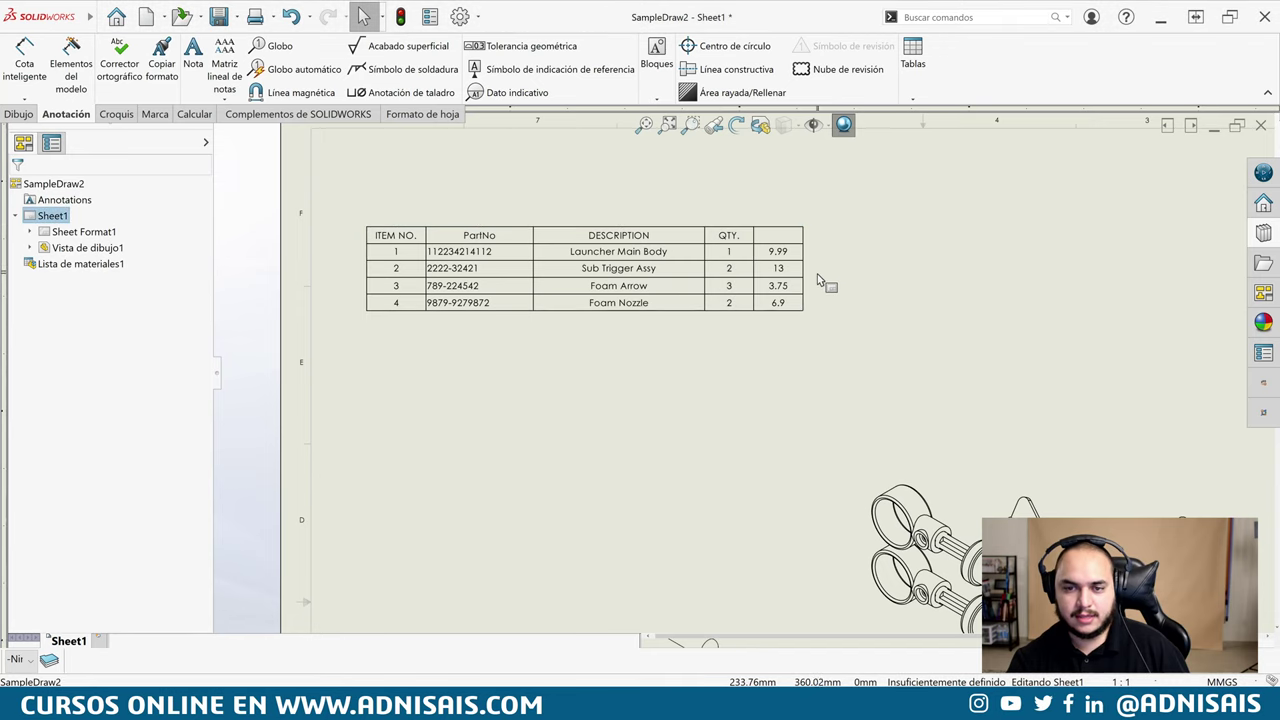
left_click(777, 287)
Add a row at the bottom of the BOM and clear the 0 from its cost cell
right_click(358, 307)
mouse_move(398, 383)
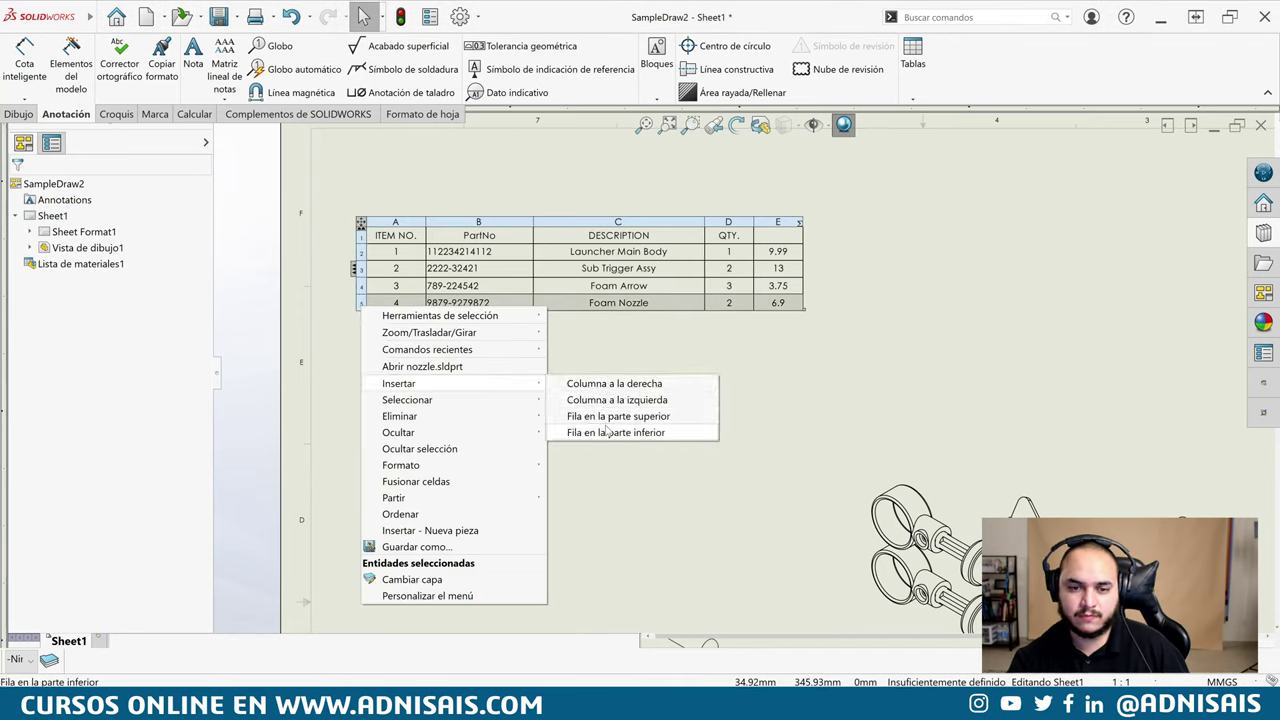
left_click(607, 431)
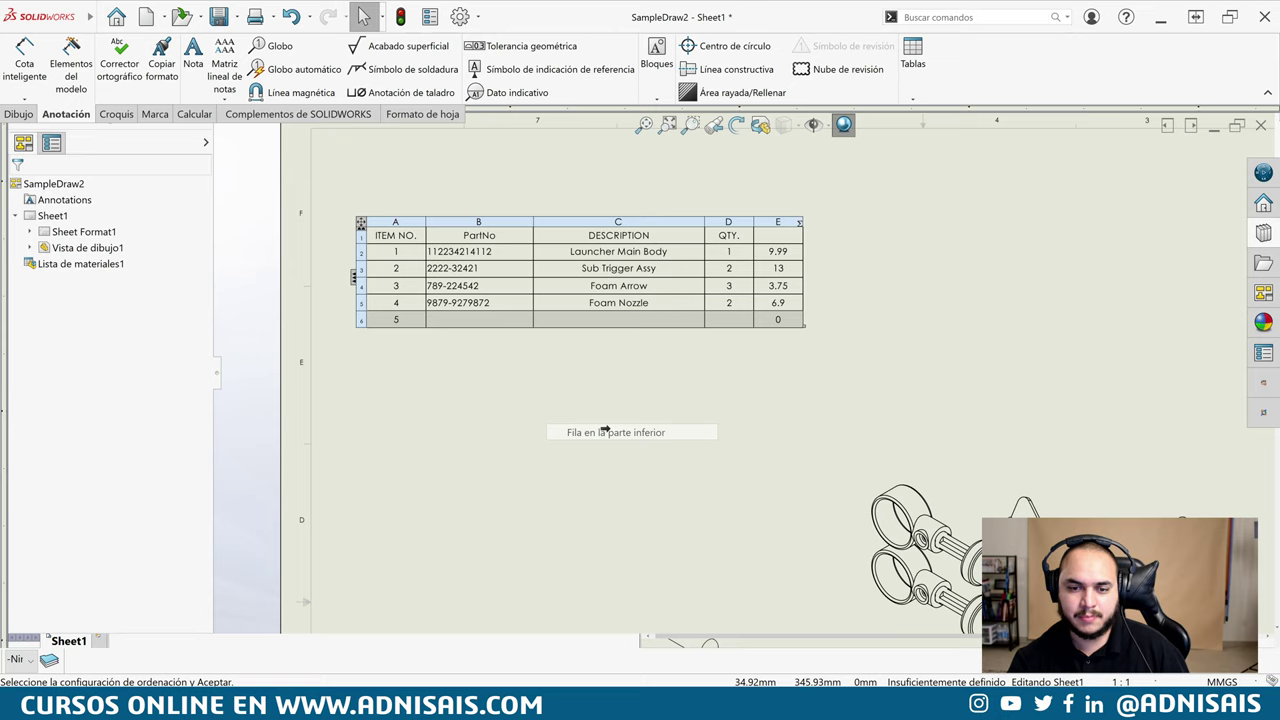
double_click(777, 321)
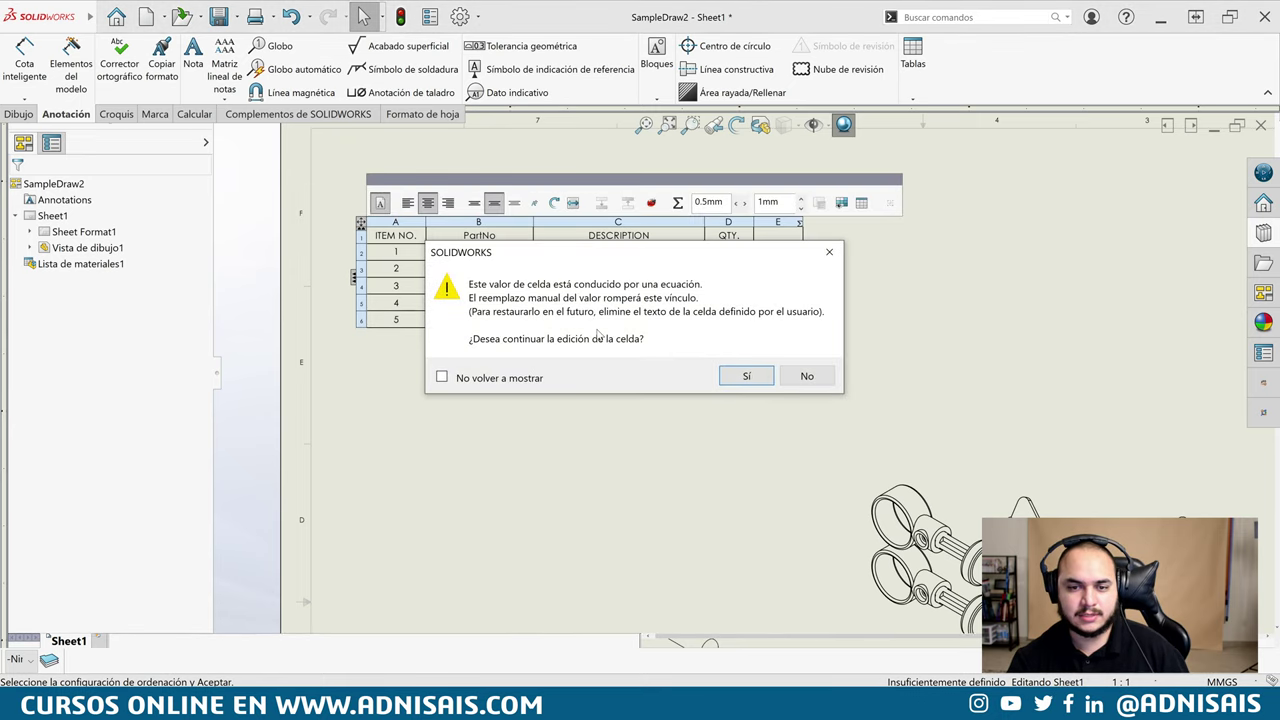
left_click(756, 376)
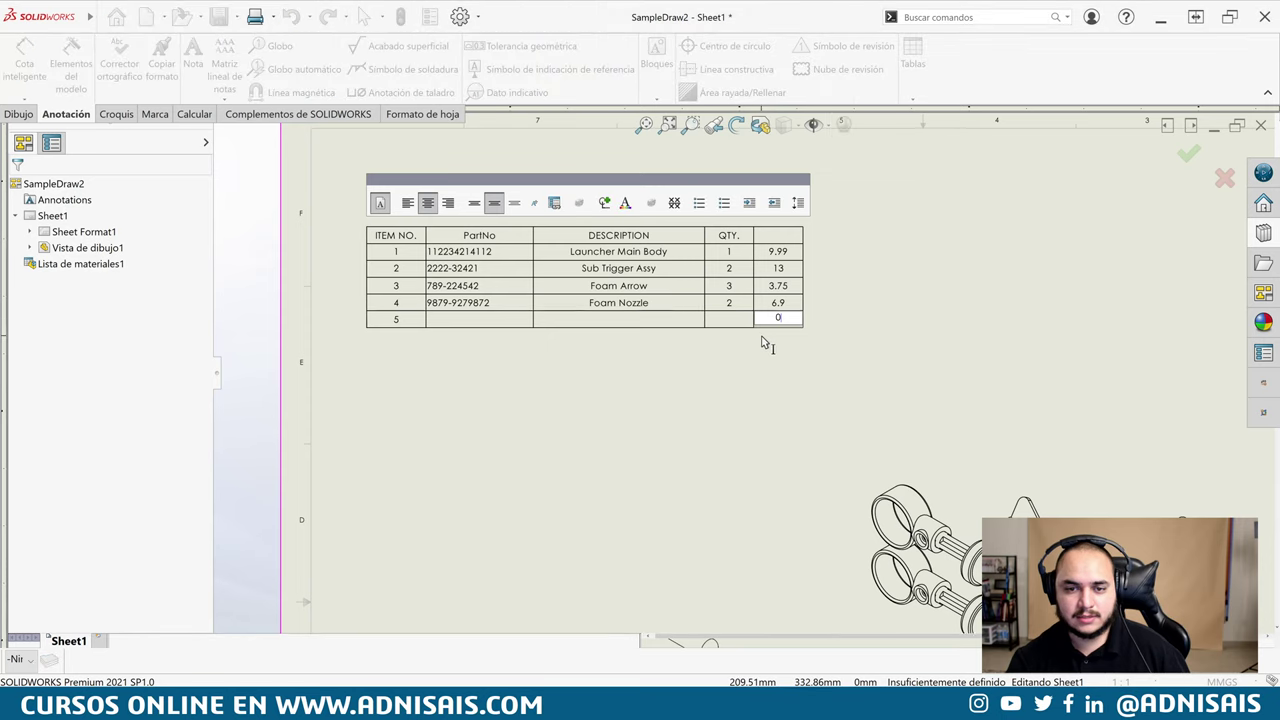
key("BackSpace")
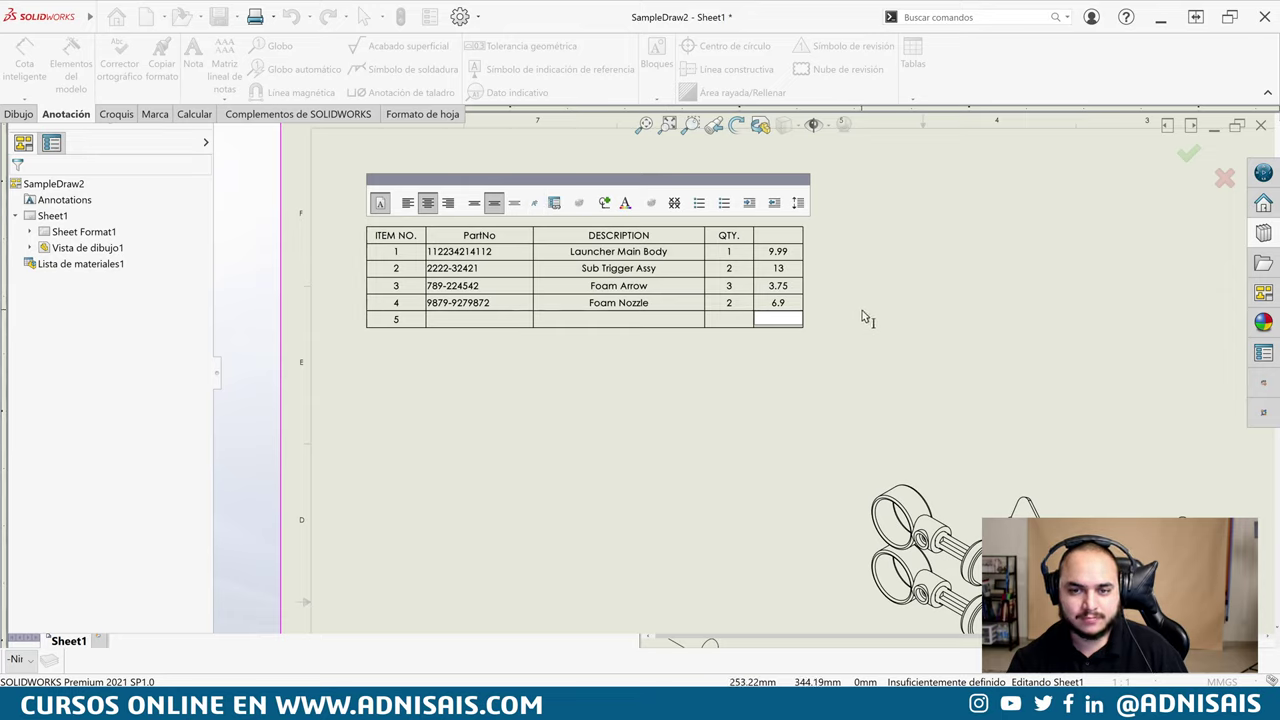
left_click(766, 324)
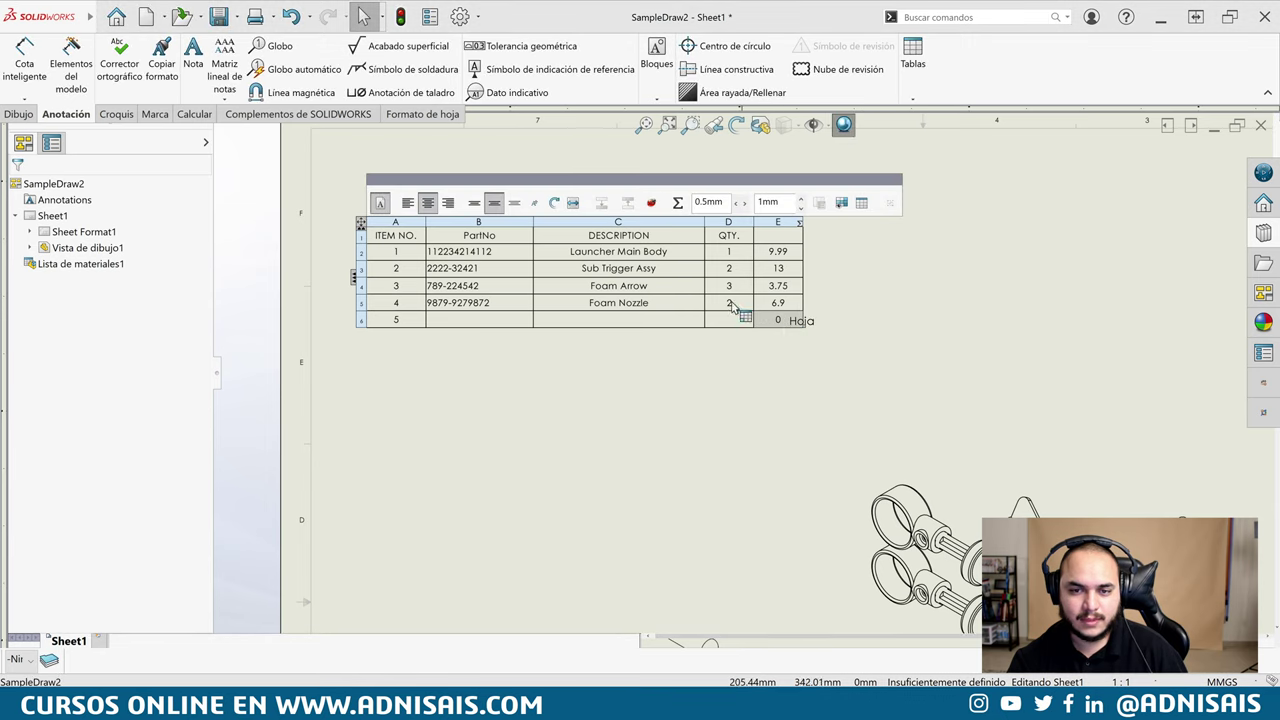
Give that cell the equation SUMA(E2:E5), showing a total of 33.64
left_click(677, 202)
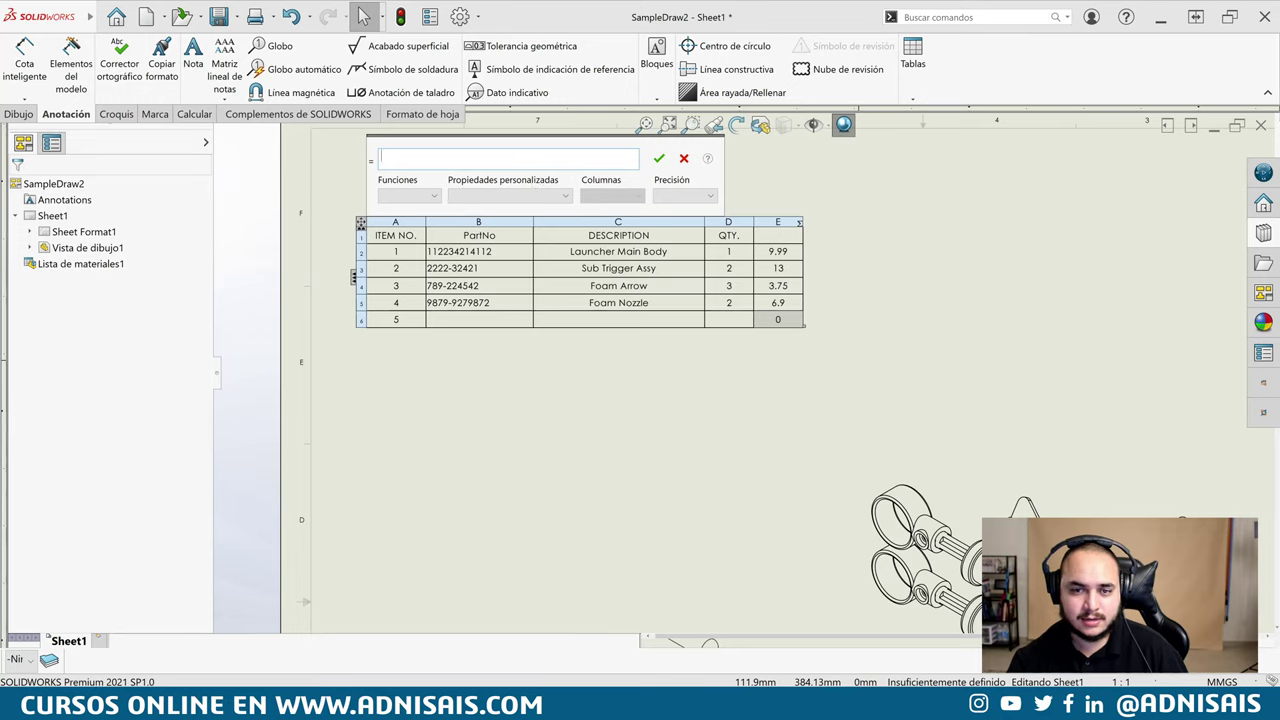
left_click(430, 197)
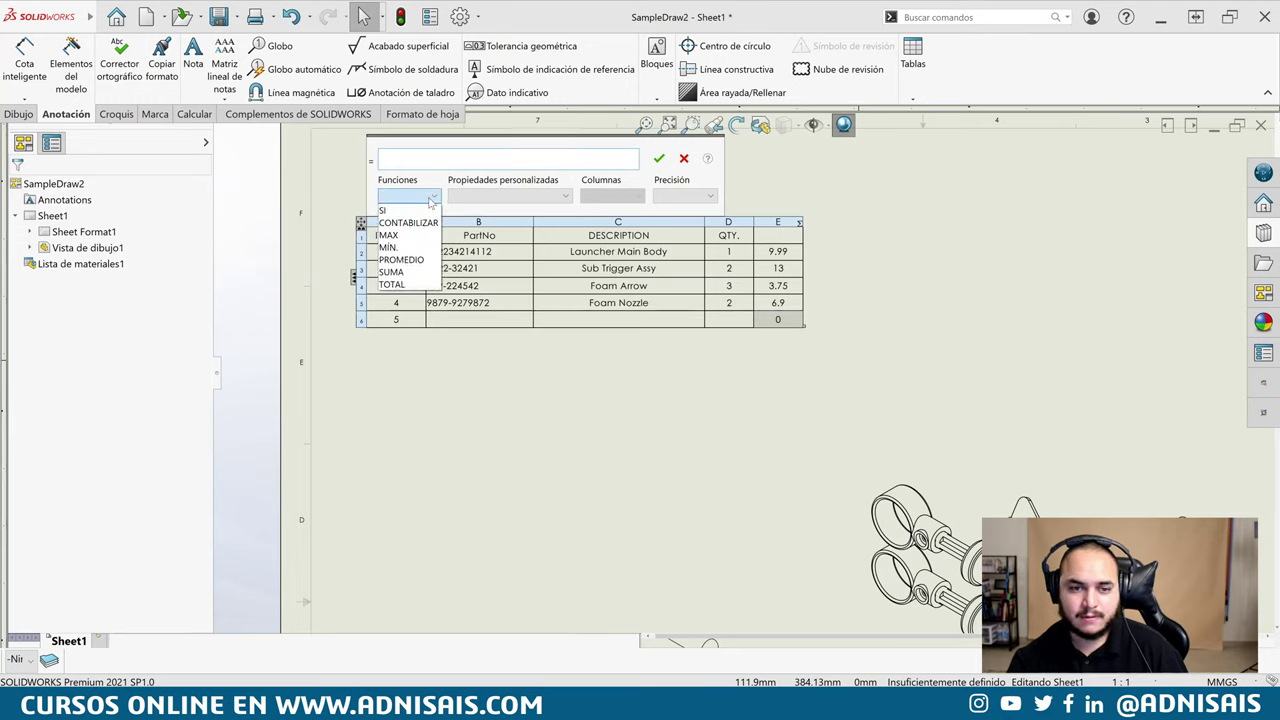
left_click(392, 272)
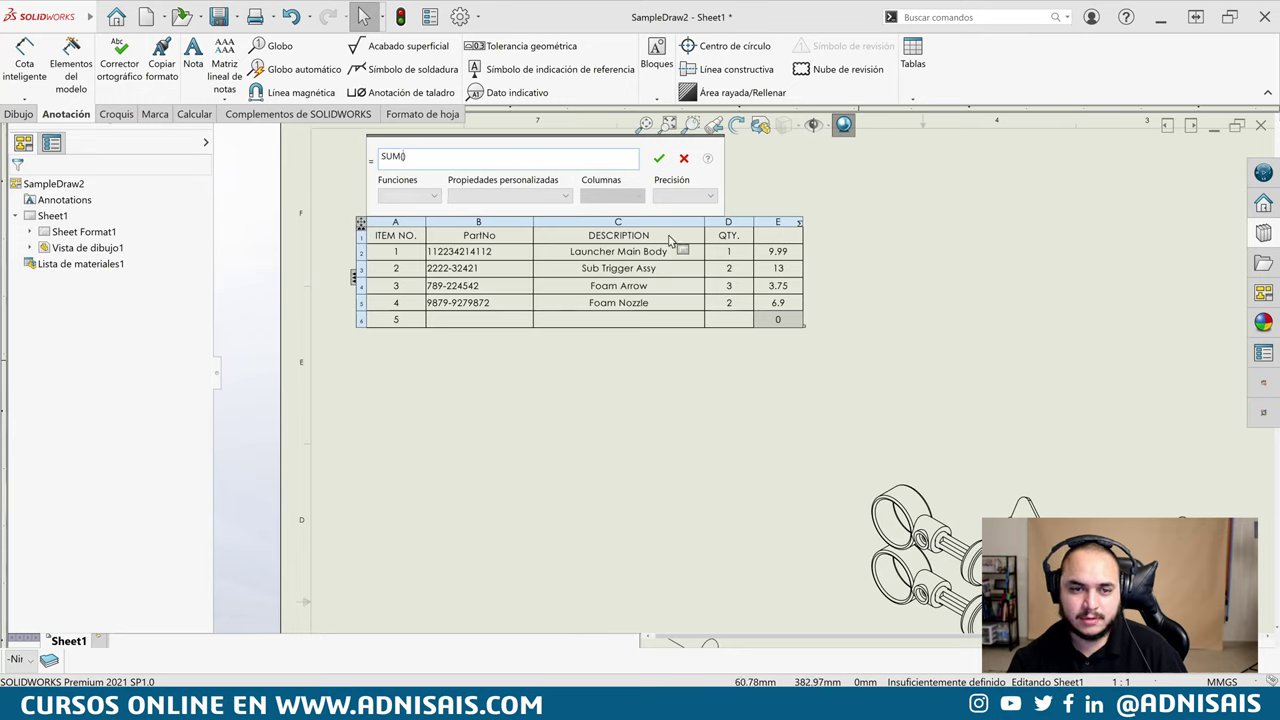
left_click_drag(780, 252, 780, 302)
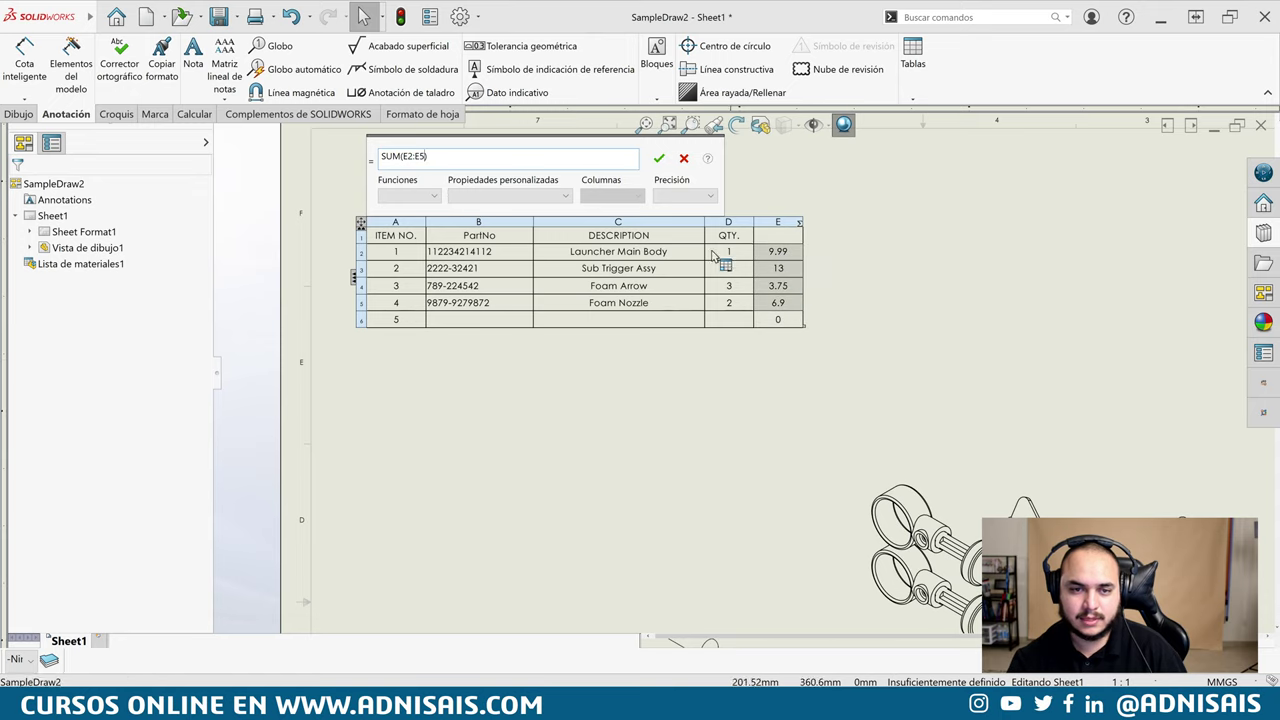
left_click(658, 160)
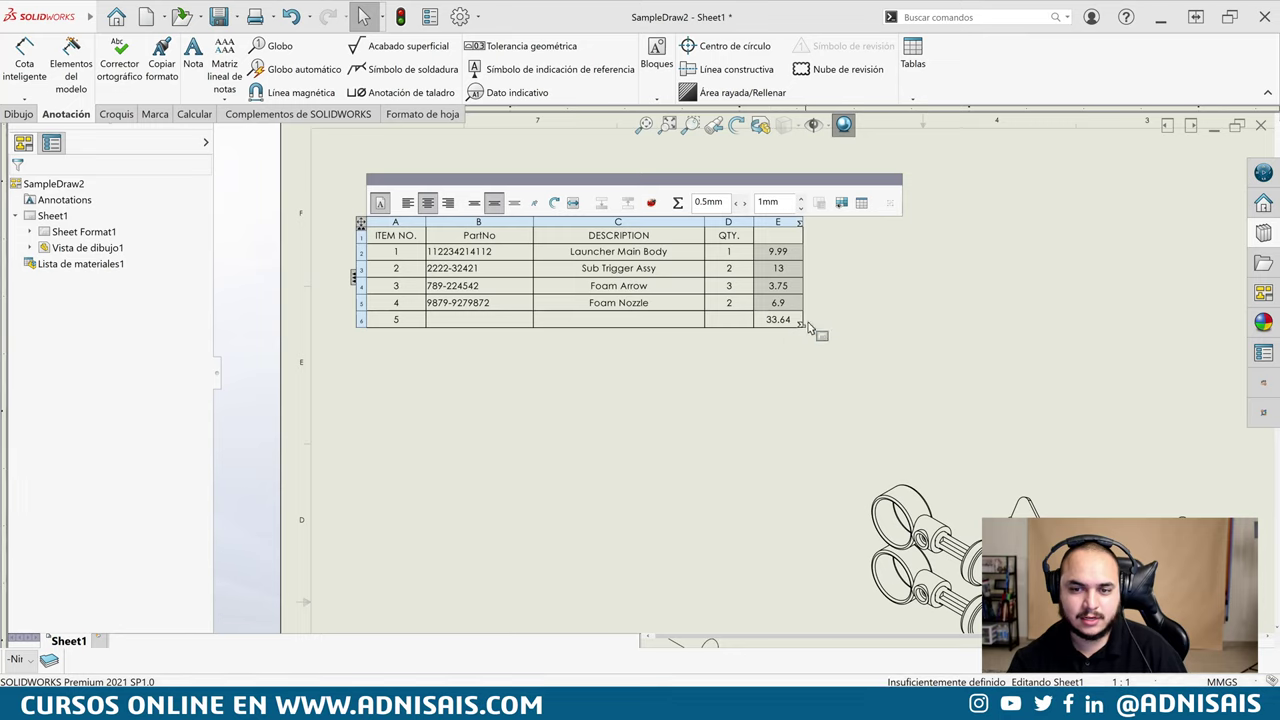
left_click(686, 325)
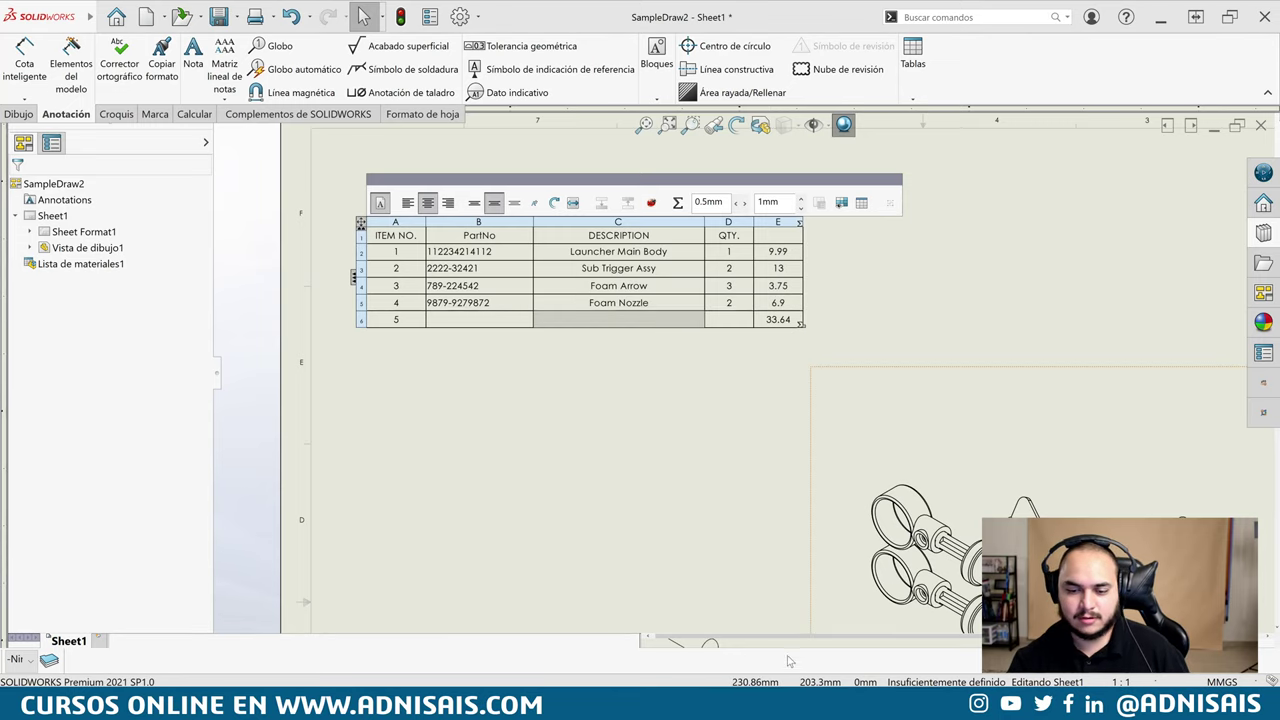
In the exam PDF, highlight "the value of the sum" wording in Question 6
key("alt+Tab")
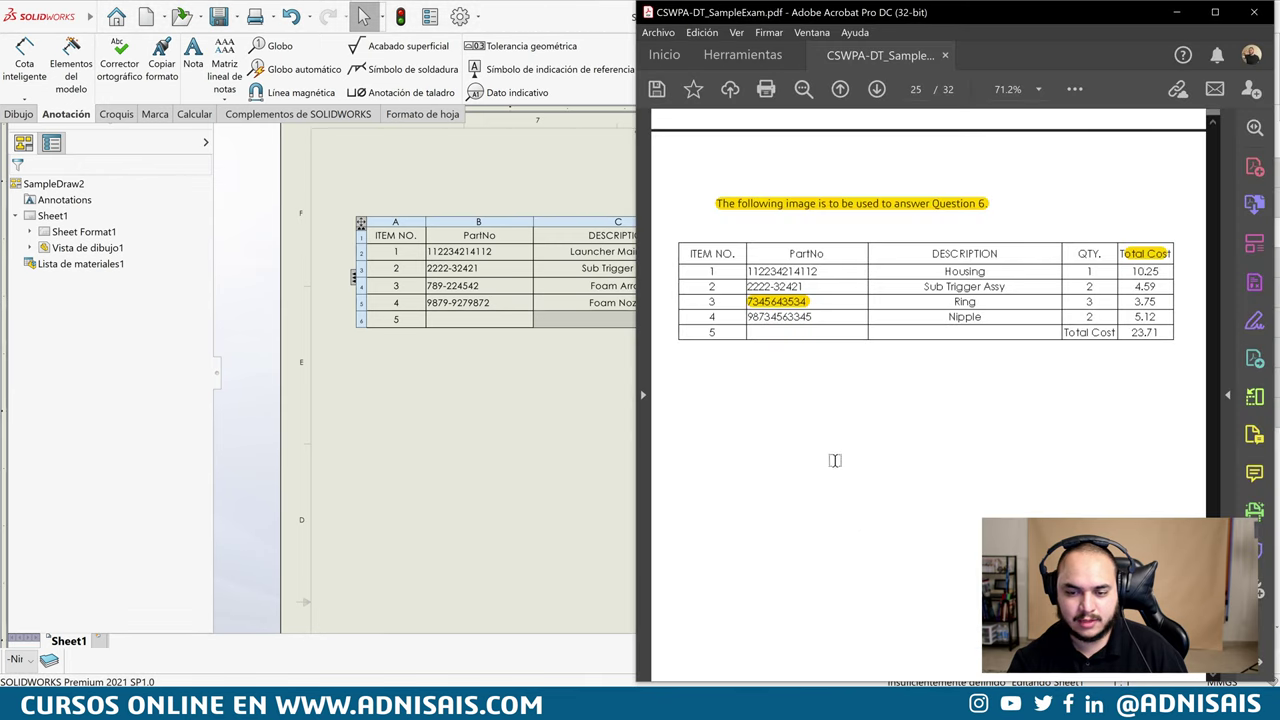
scroll(913, 329, "down", 2)
scroll(903, 346, "down", 3)
scroll(871, 389, "down", 2)
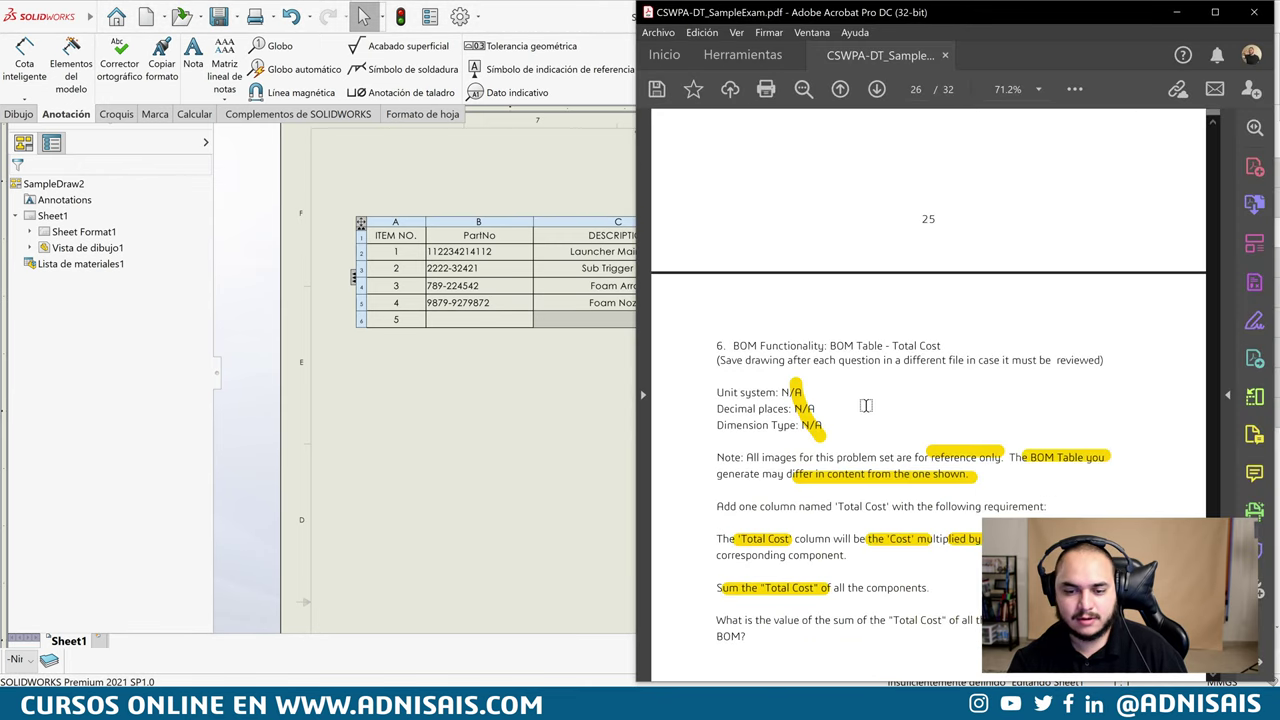
scroll(872, 405, "down", 2)
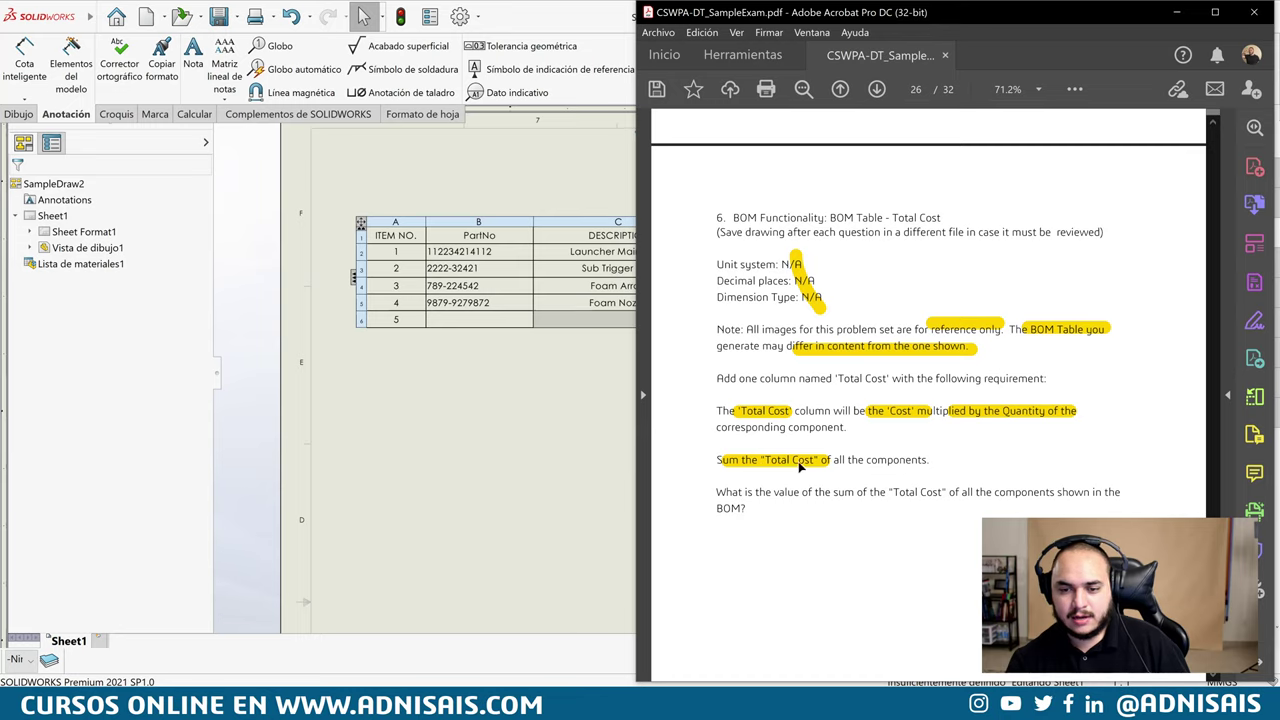
left_click_drag(770, 494, 1086, 494)
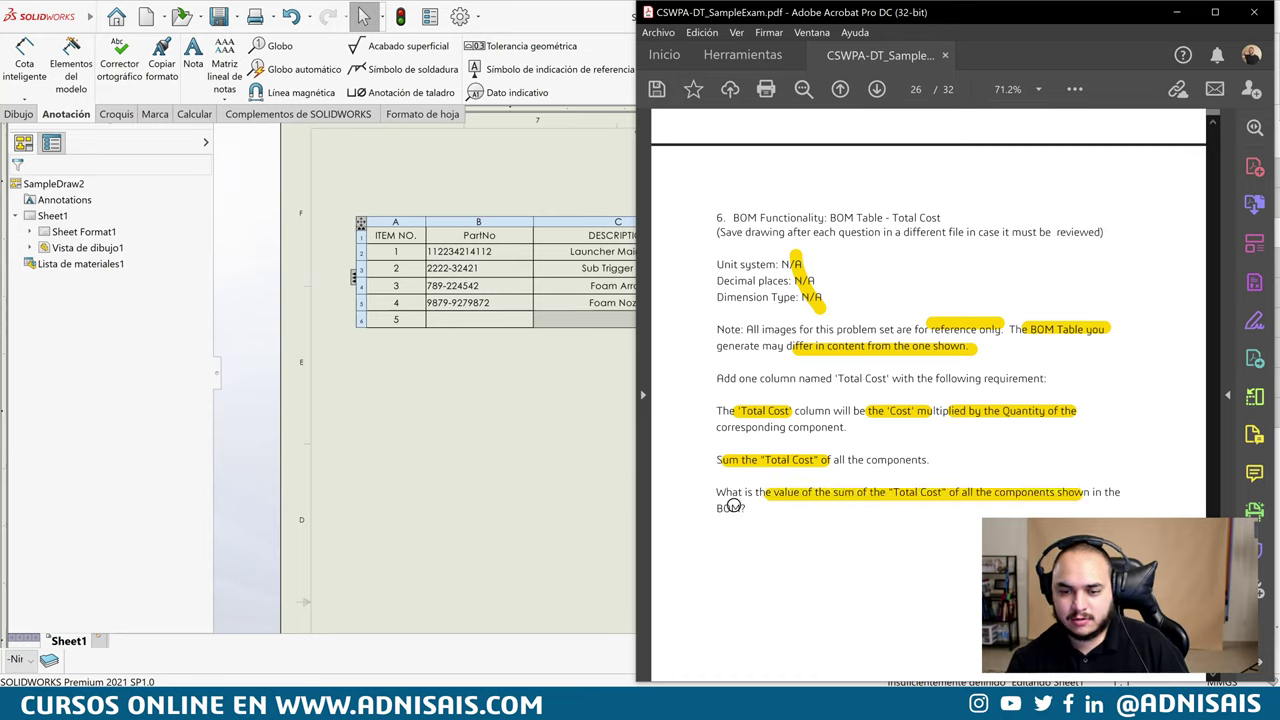
left_click_drag(717, 508, 768, 508)
Highlight answer 6, 33.64, on the Answer Key page, matching the BOM total
scroll(884, 466, "down", 1)
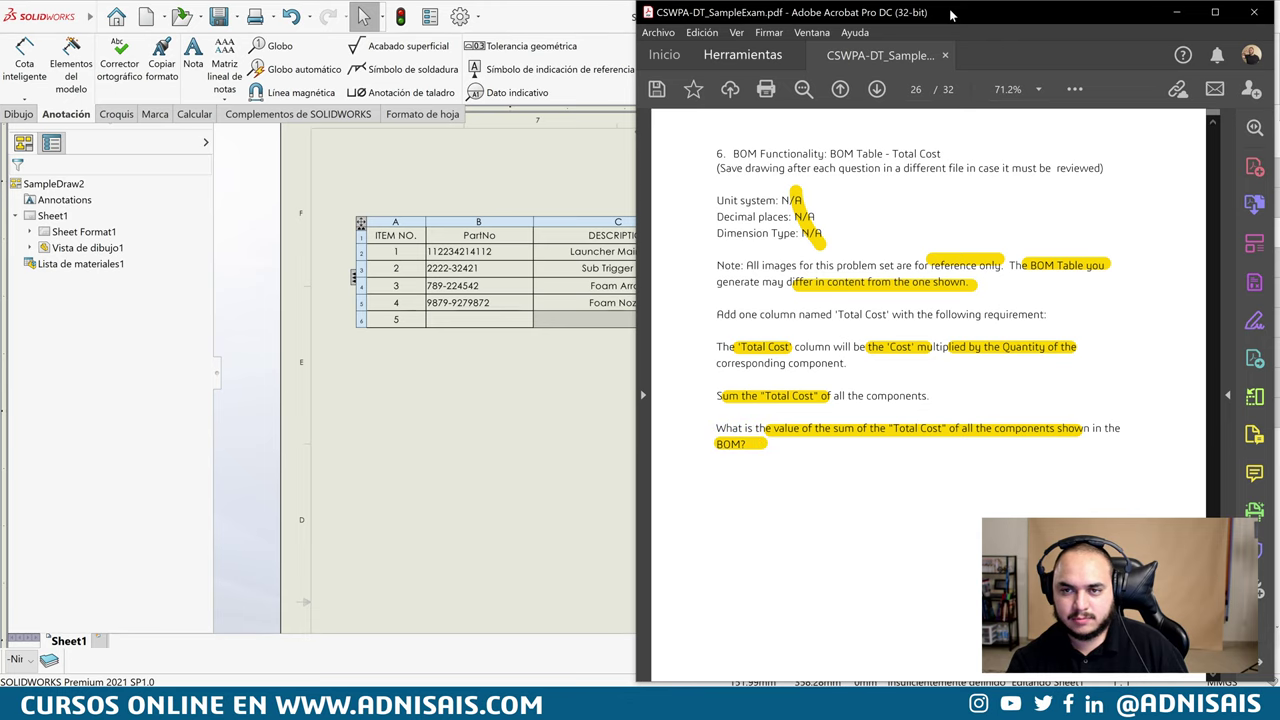
mouse_move(952, 14)
left_mouse_down()
mouse_move(983, 24)
mouse_move(962, 16)
left_mouse_up()
scroll(1165, 484, "down", 3)
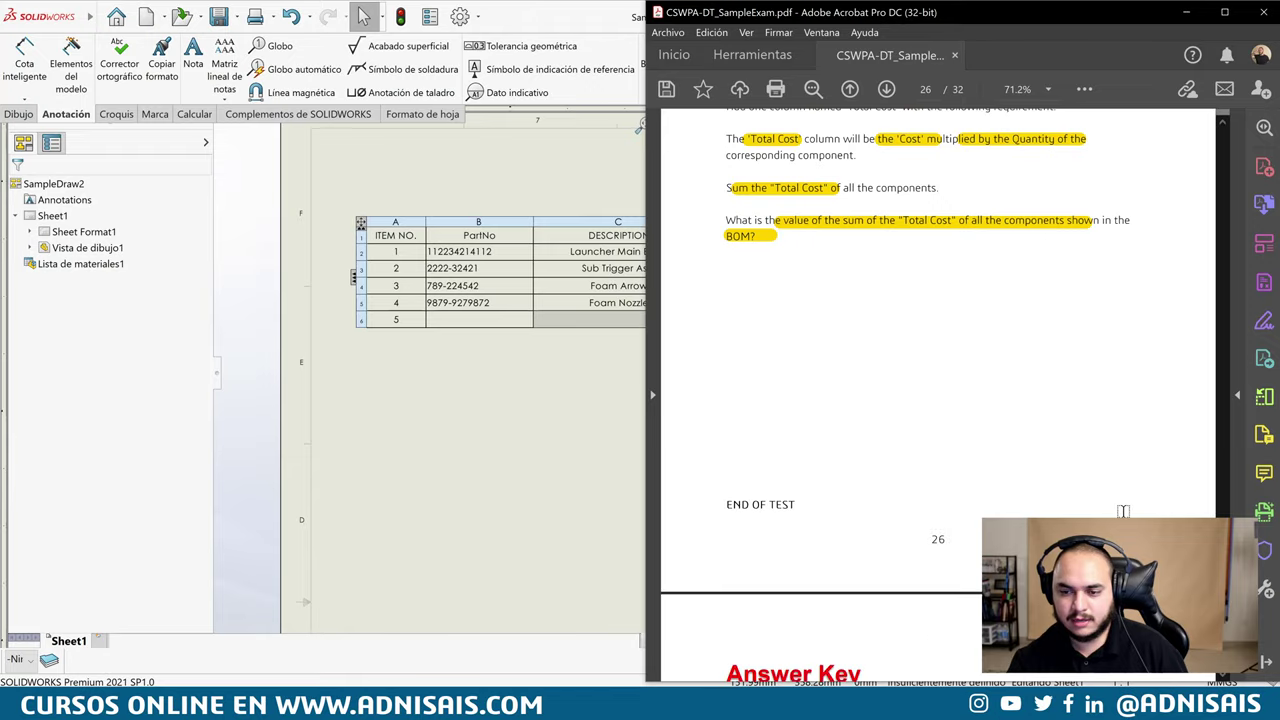
scroll(980, 490, "down", 2)
scroll(801, 497, "down", 2)
left_click_drag(764, 517, 803, 517)
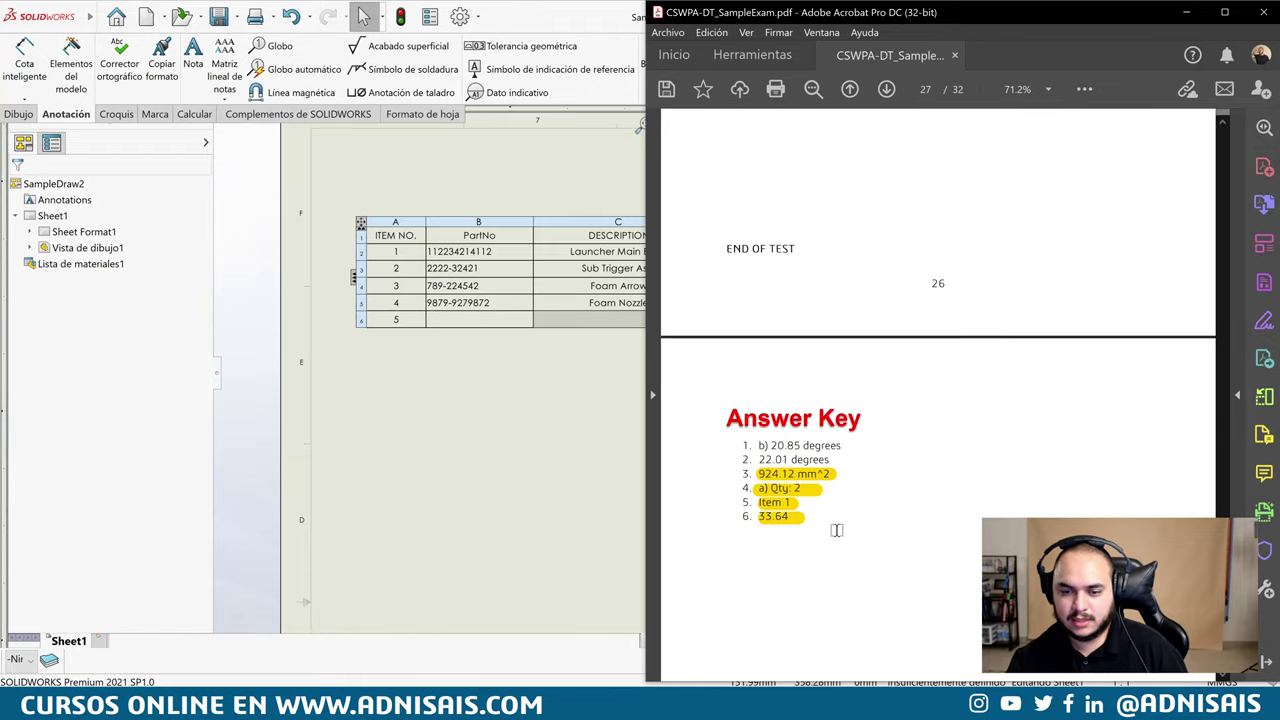